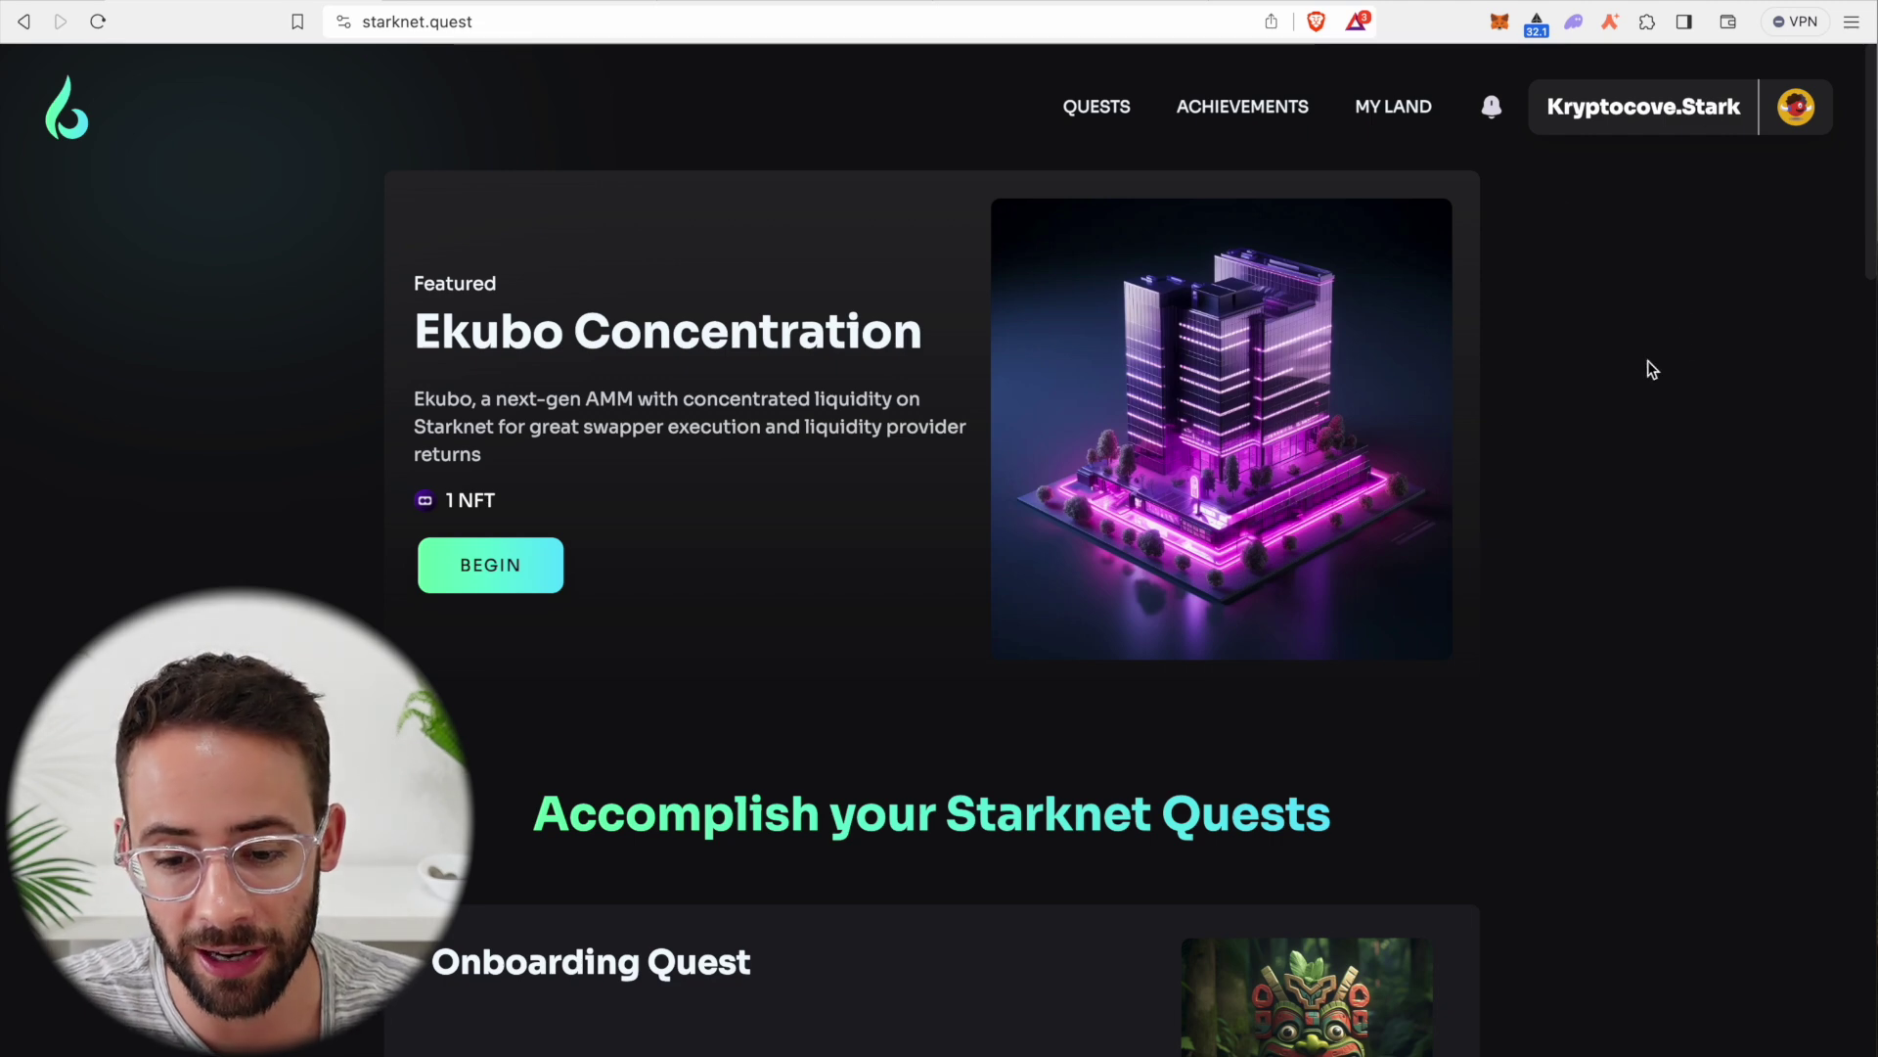
# Open the Argent X wallet to check the $31.05 balance in Ethereum and Tether USD
pyautogui.click(1609, 29)
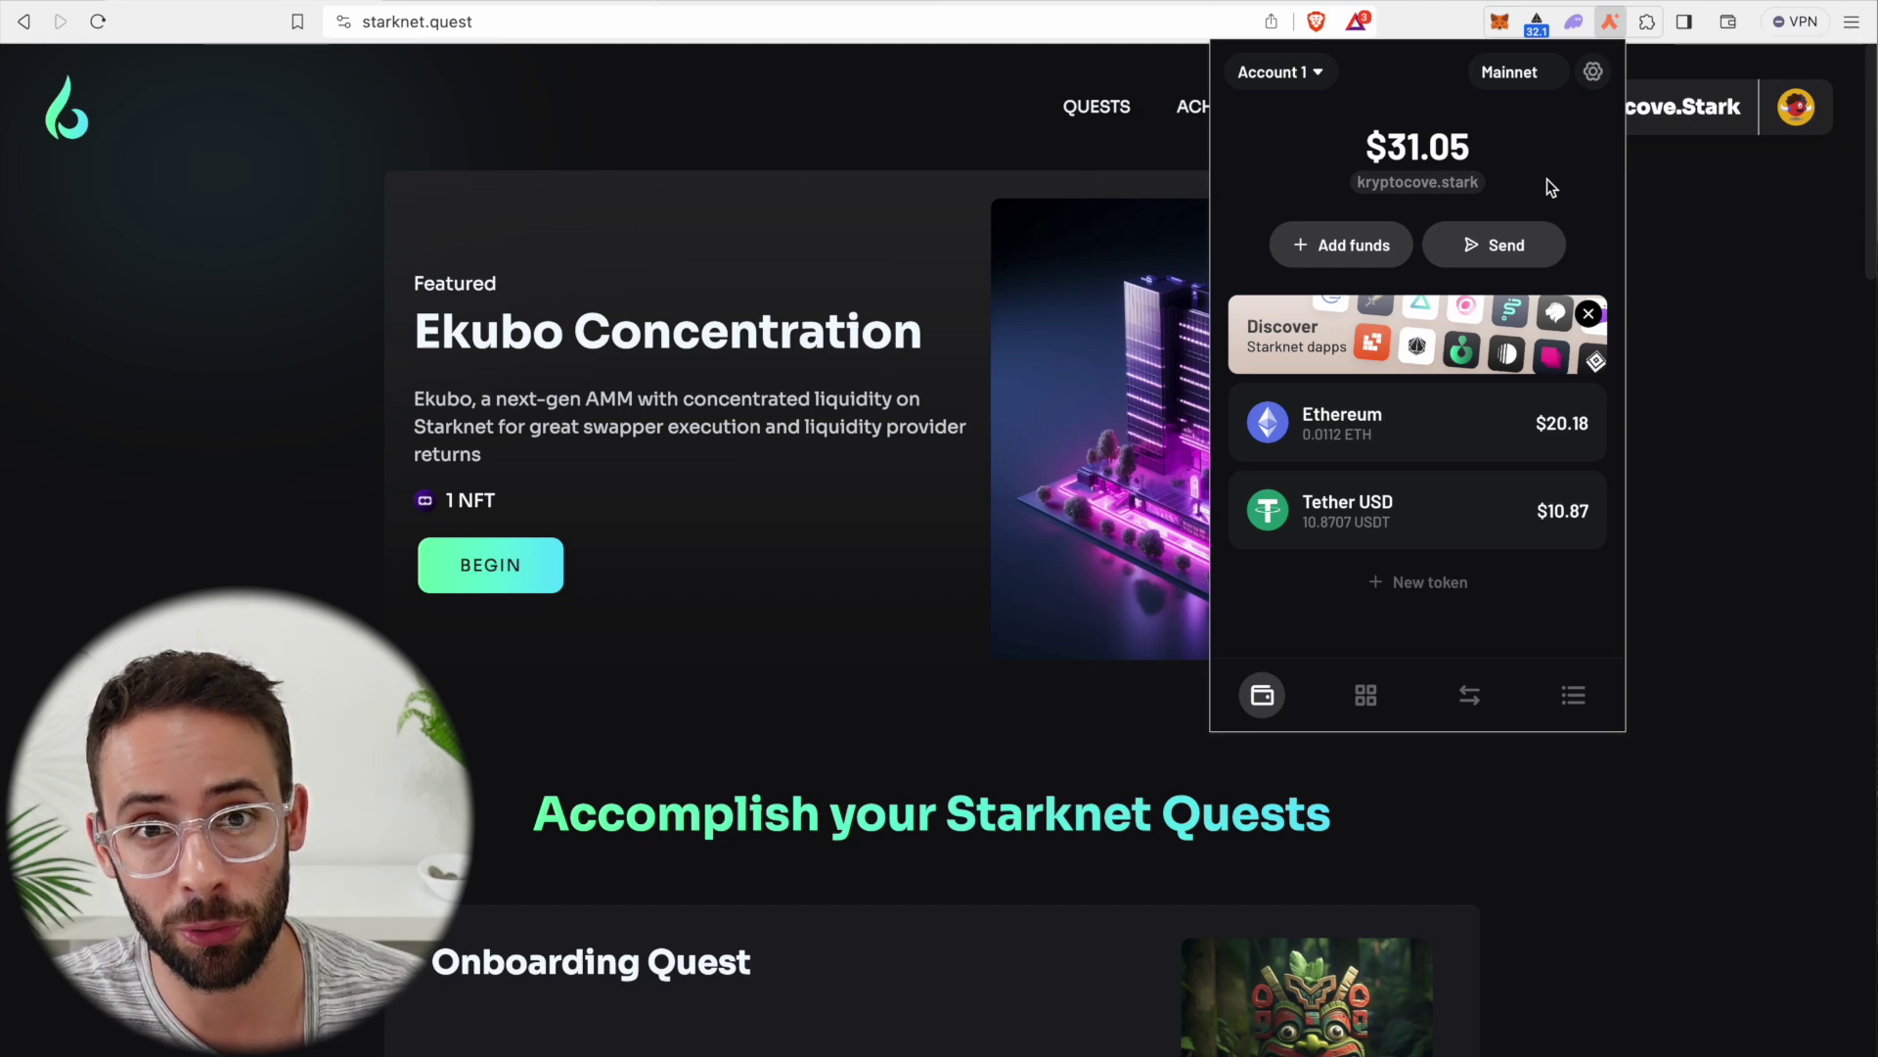
# Dismiss the Argent X popup to reveal the featured Ekubo Concentration quest
pyautogui.click(1723, 268)
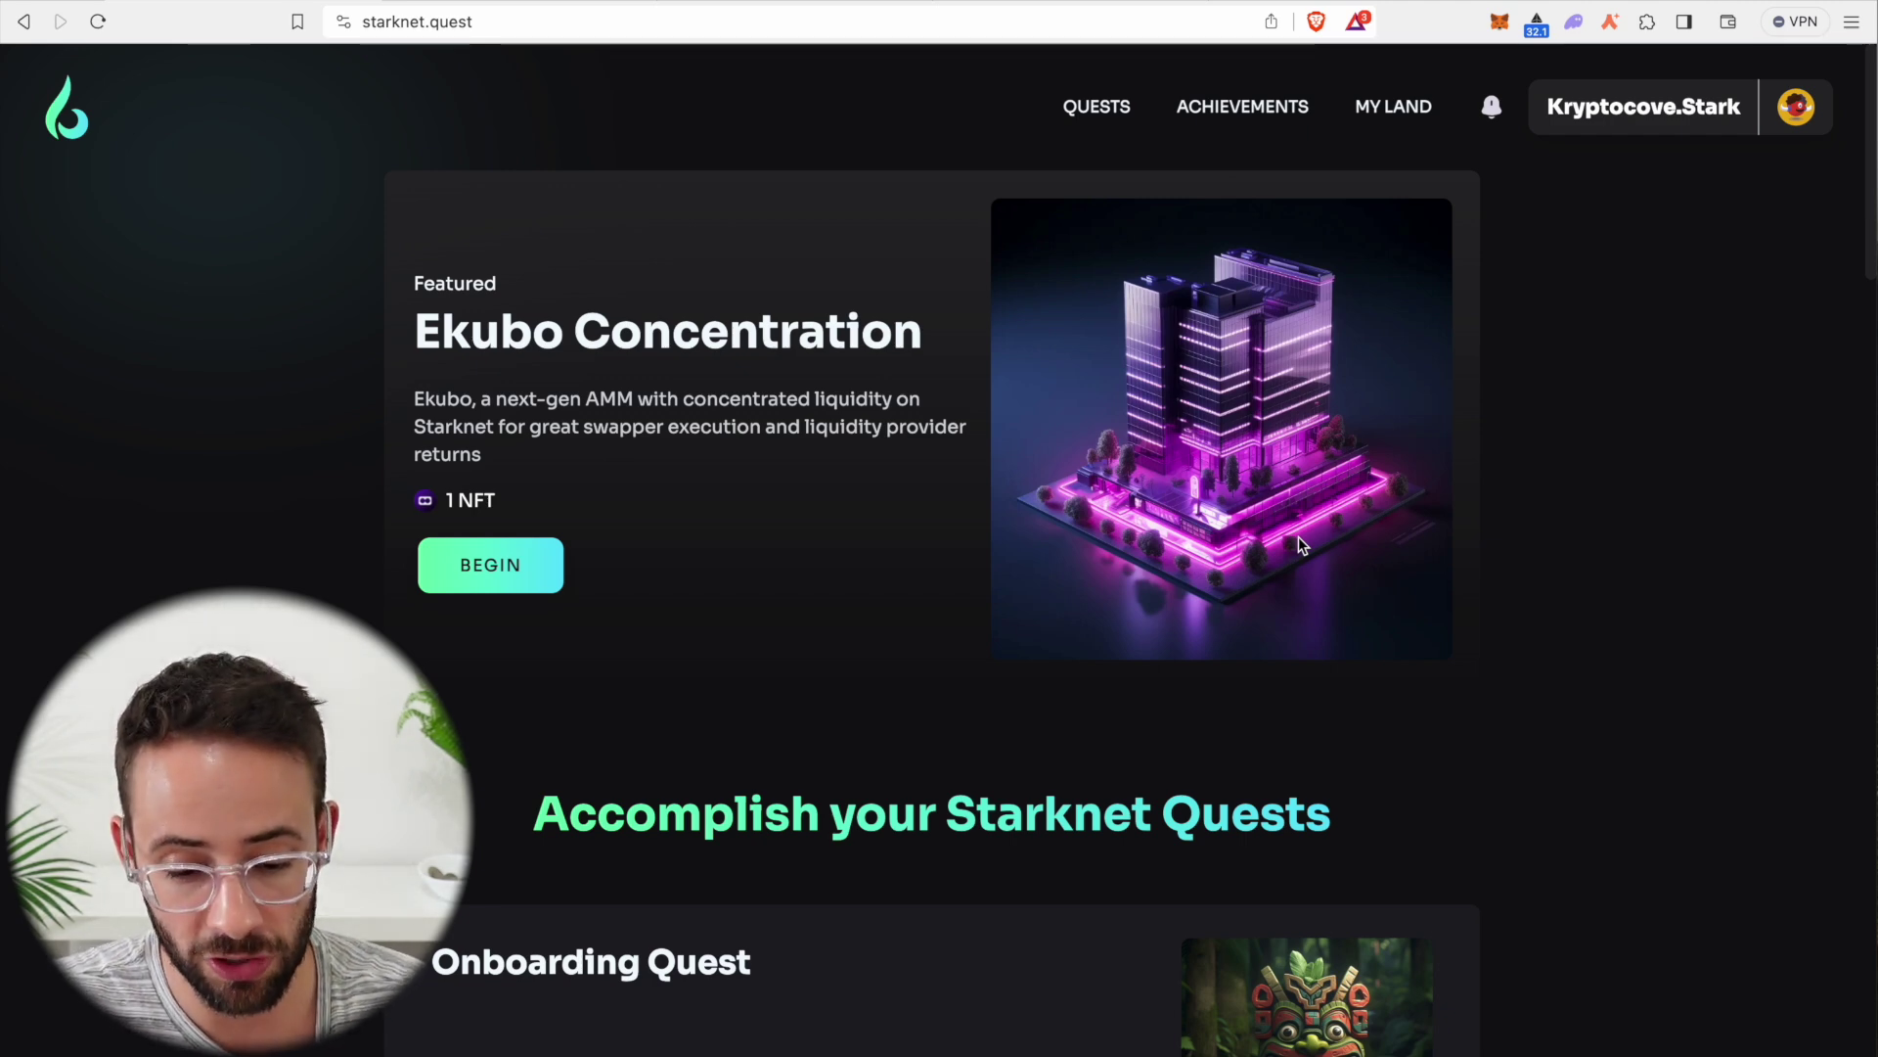
# Scroll the home page and open the Hi, Starks category of four Gemstone quests
pyautogui.scroll(-3, 1346, 820)
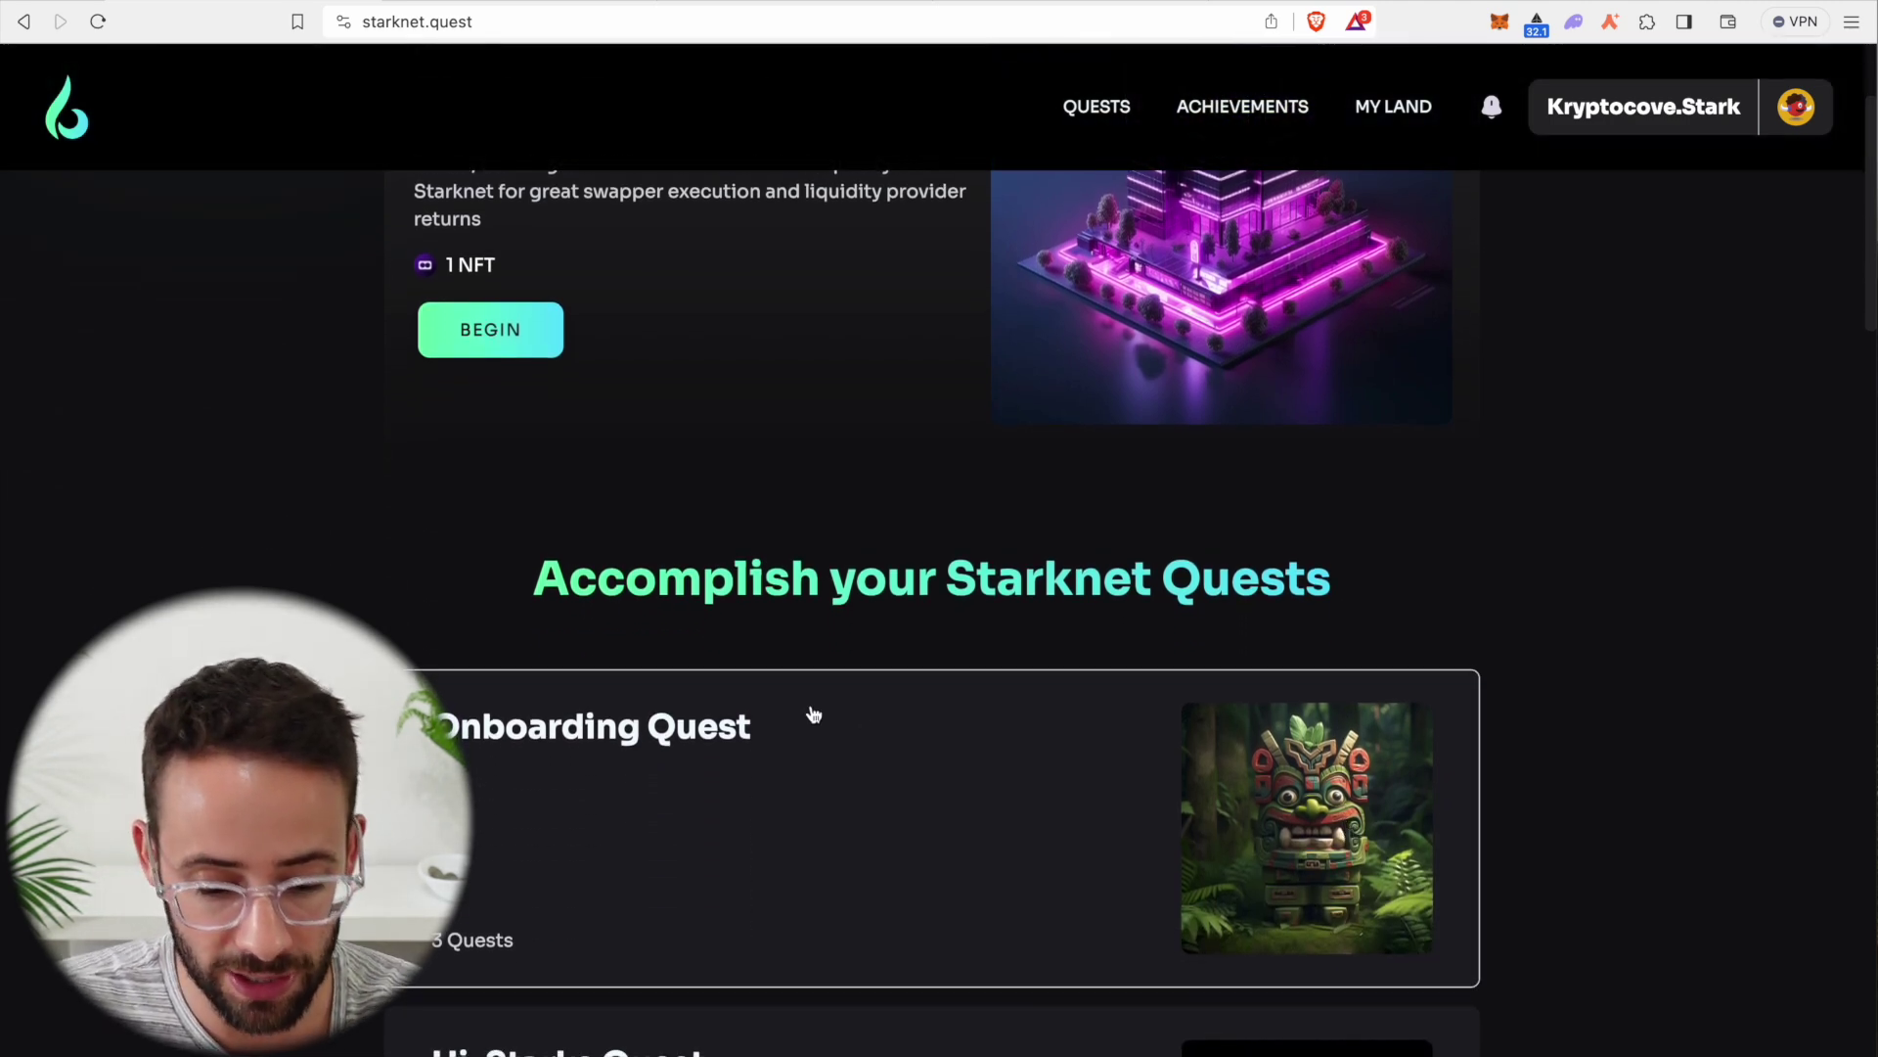
pyautogui.scroll(3, 813, 715)
pyautogui.scroll(-10, 734, 554)
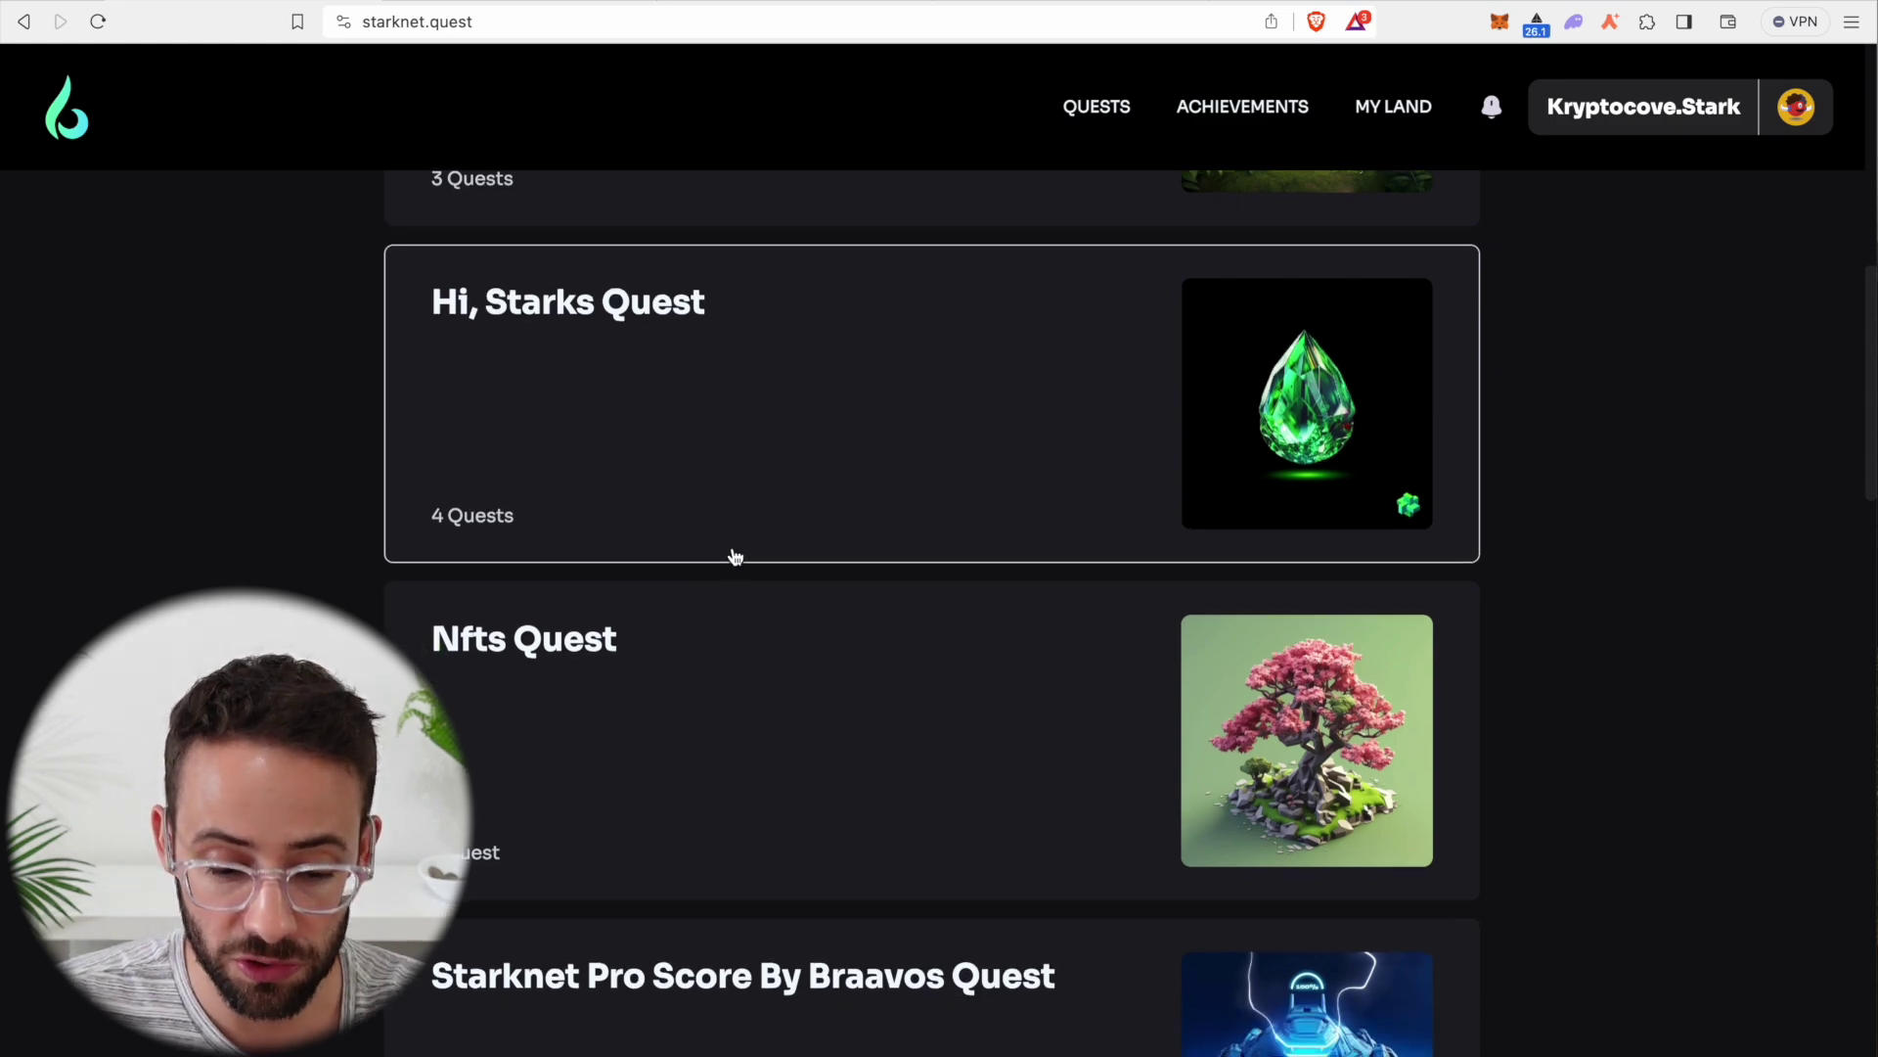
pyautogui.scroll(2, 734, 555)
pyautogui.scroll(-1, 587, 557)
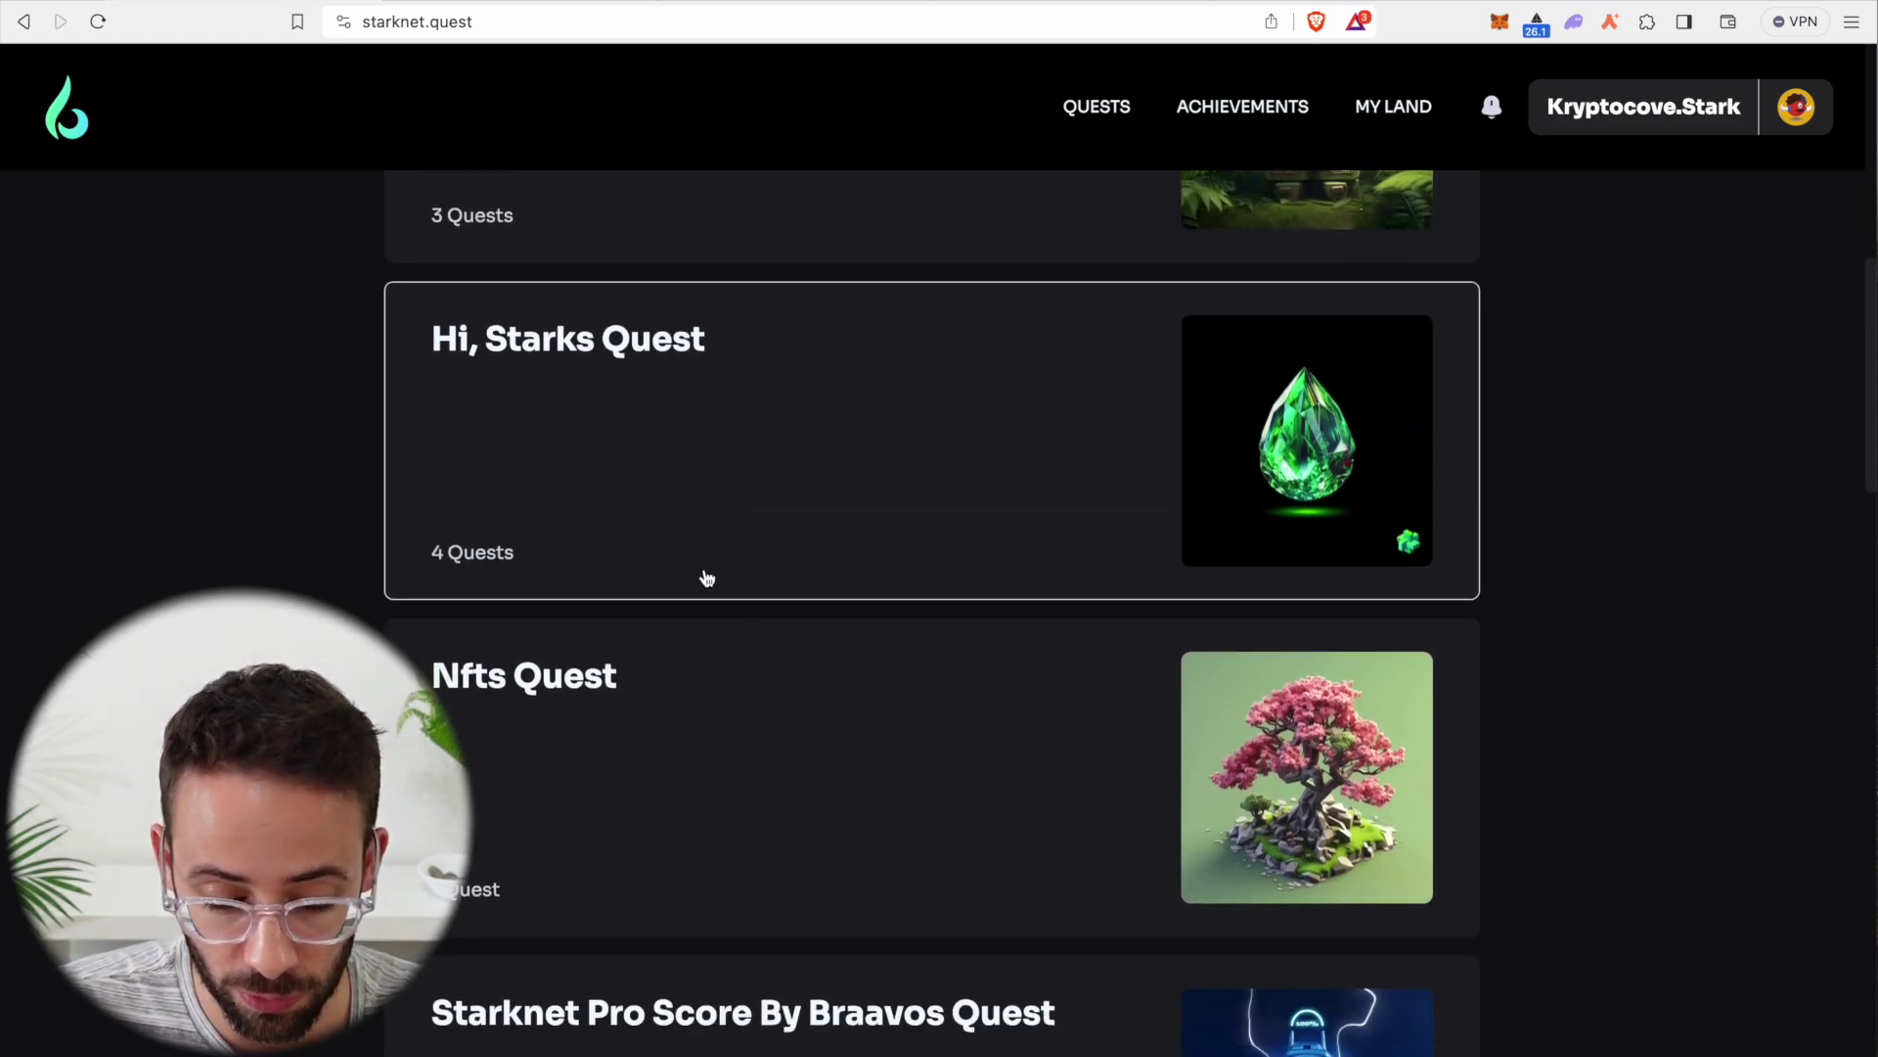
pyautogui.scroll(-2, 706, 577)
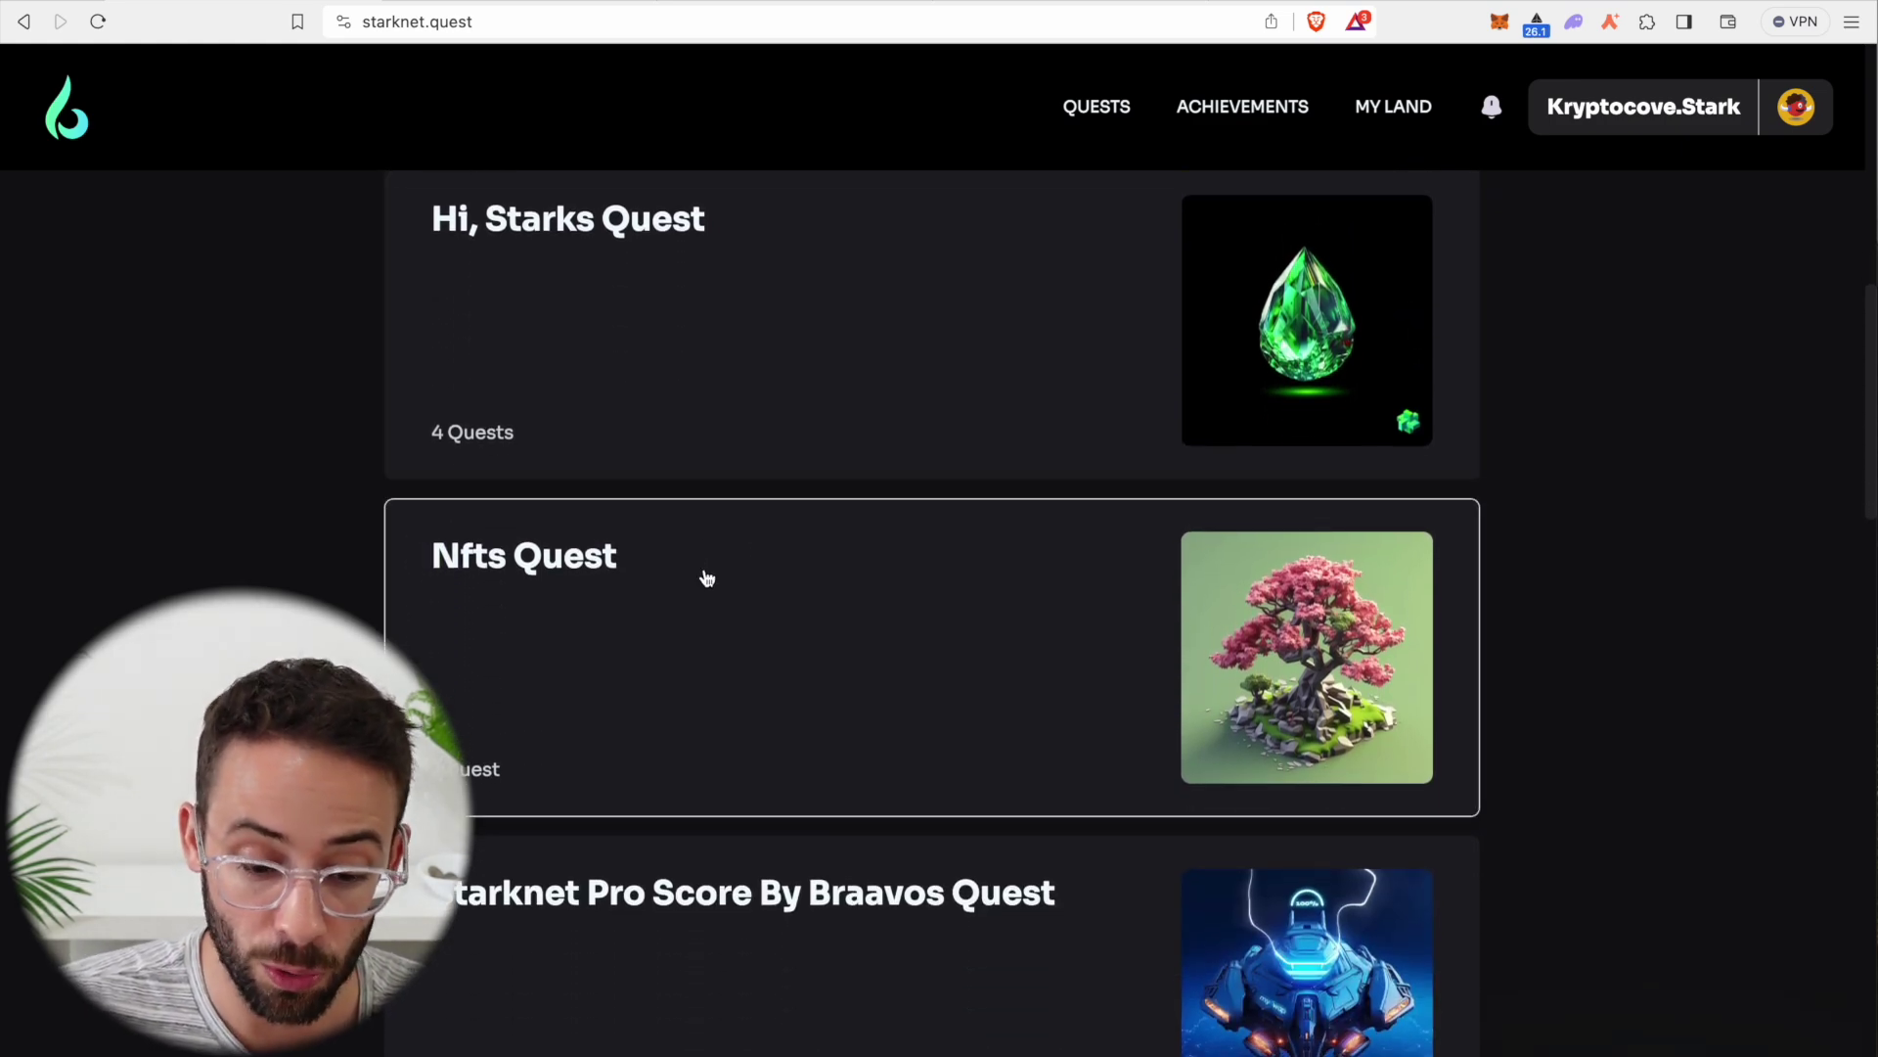
pyautogui.scroll(-1, 707, 577)
pyautogui.scroll(2, 707, 578)
pyautogui.scroll(1, 707, 577)
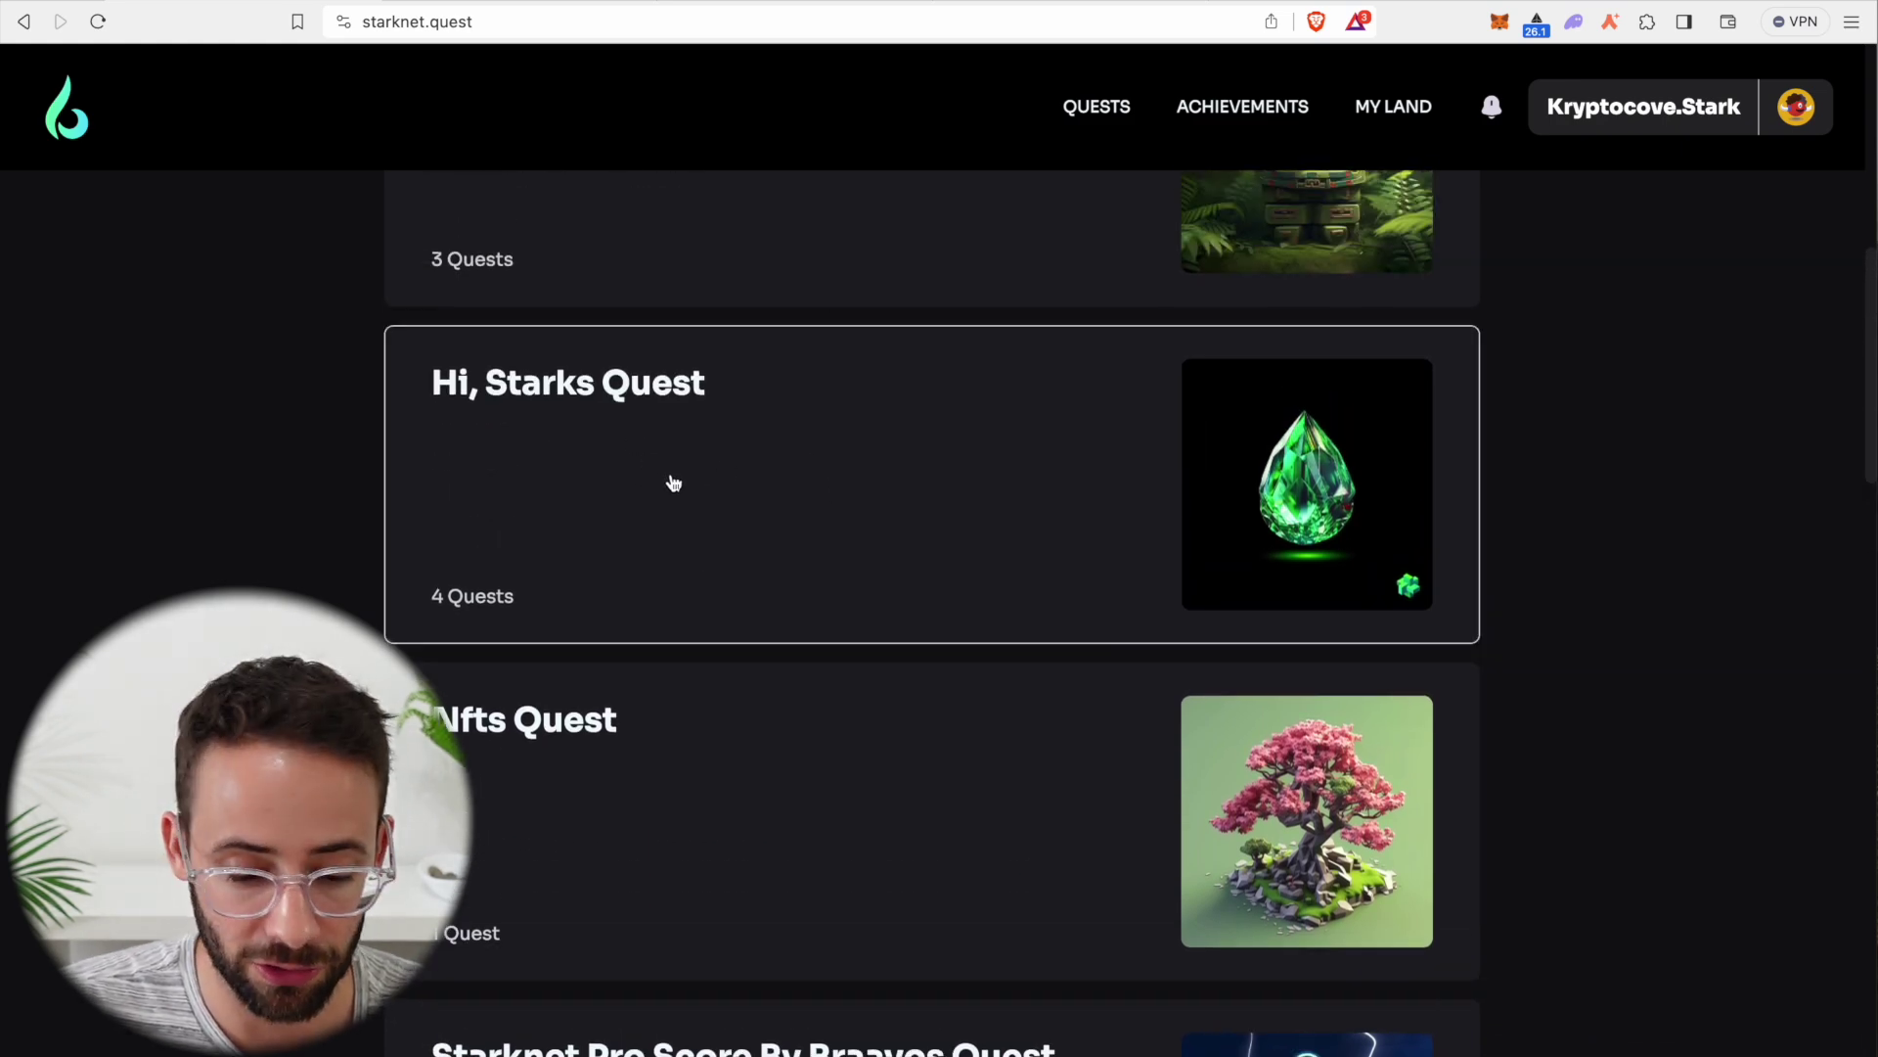
pyautogui.click(746, 511)
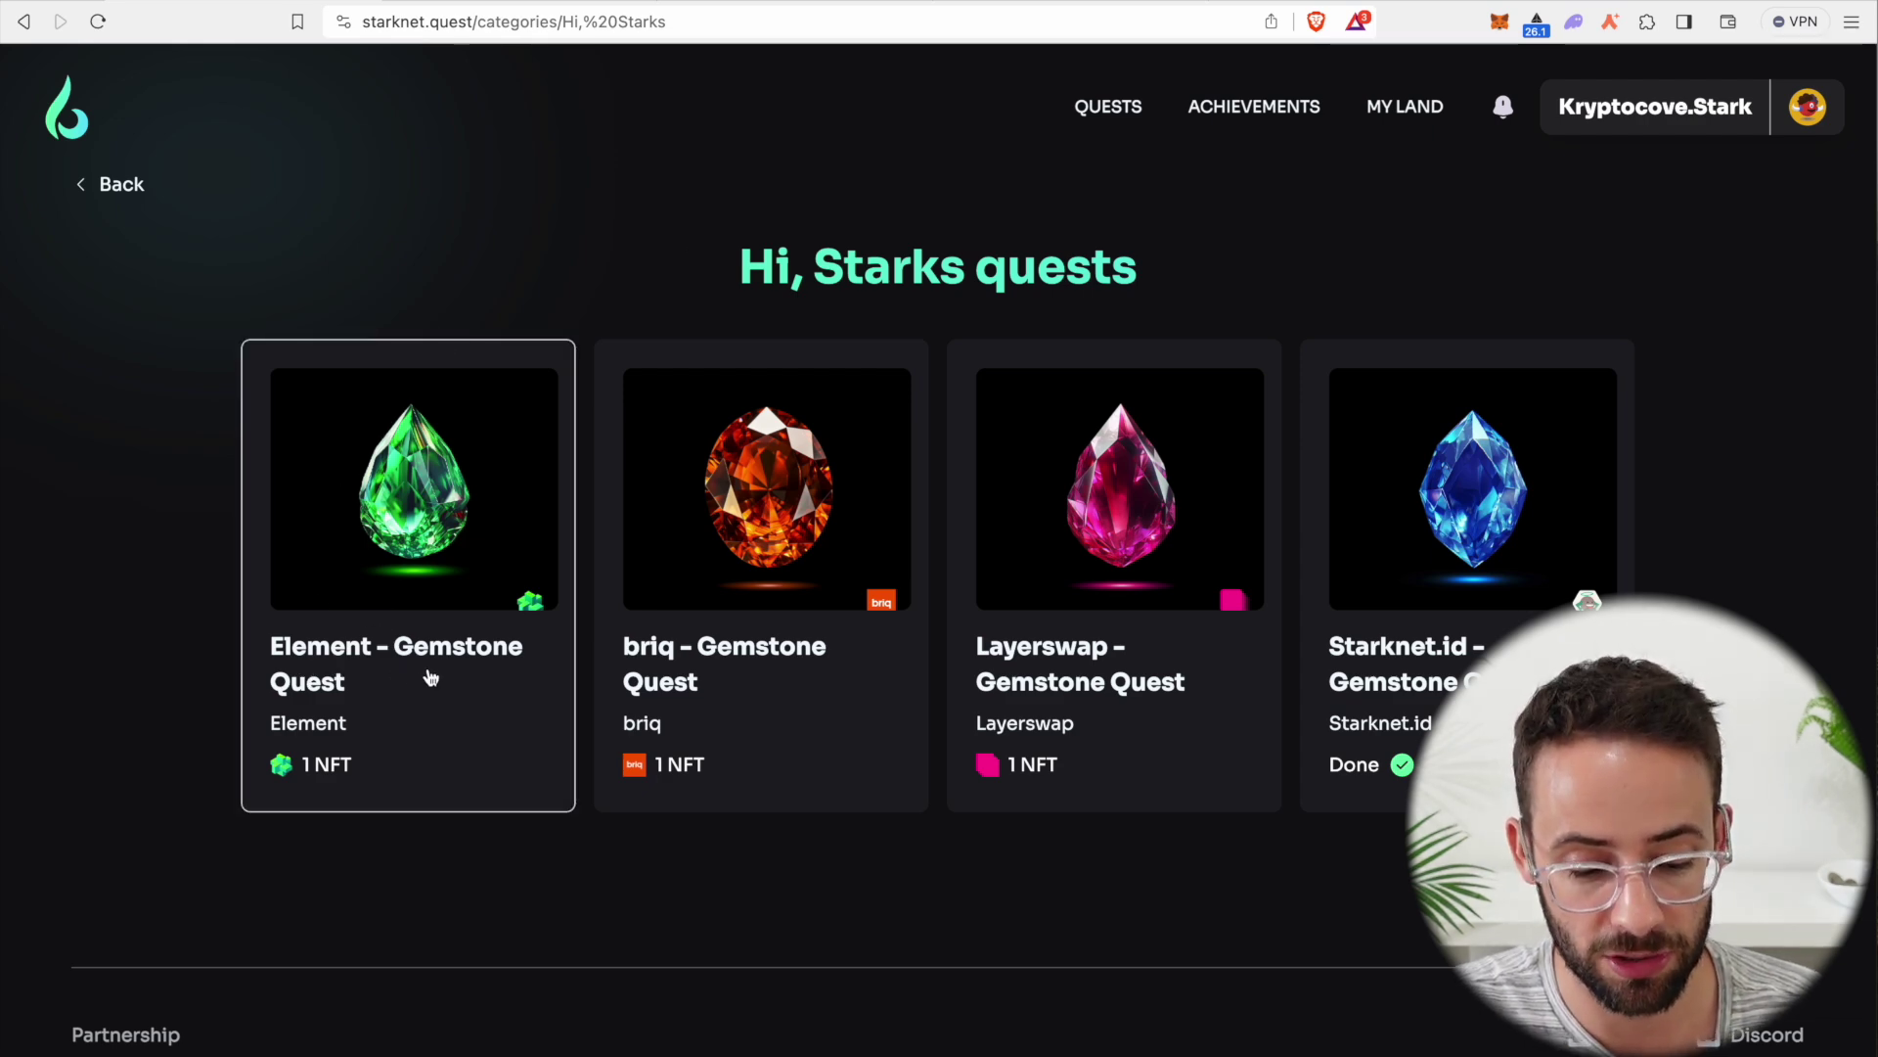
# Open the Element – Gemstone Quest and start its quiz step
pyautogui.click(377, 533)
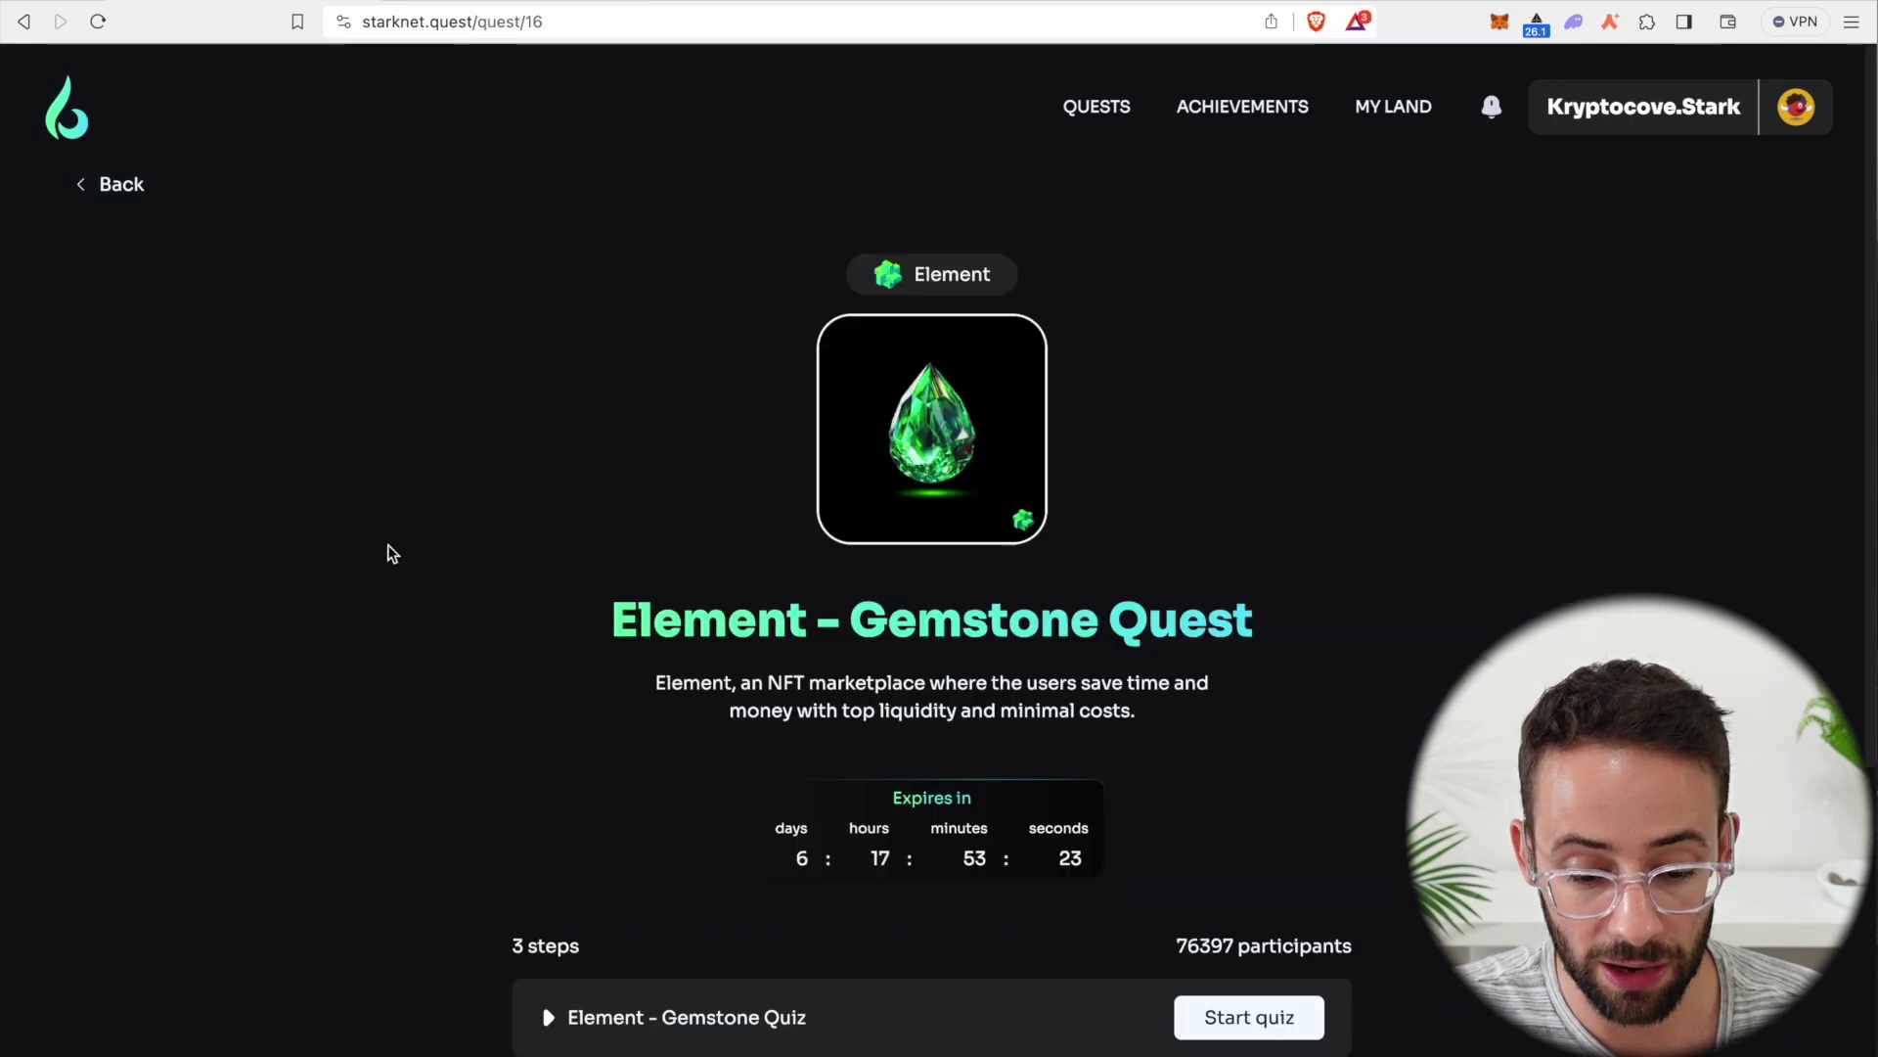
pyautogui.scroll(-3, 536, 729)
pyautogui.scroll(-1, 536, 730)
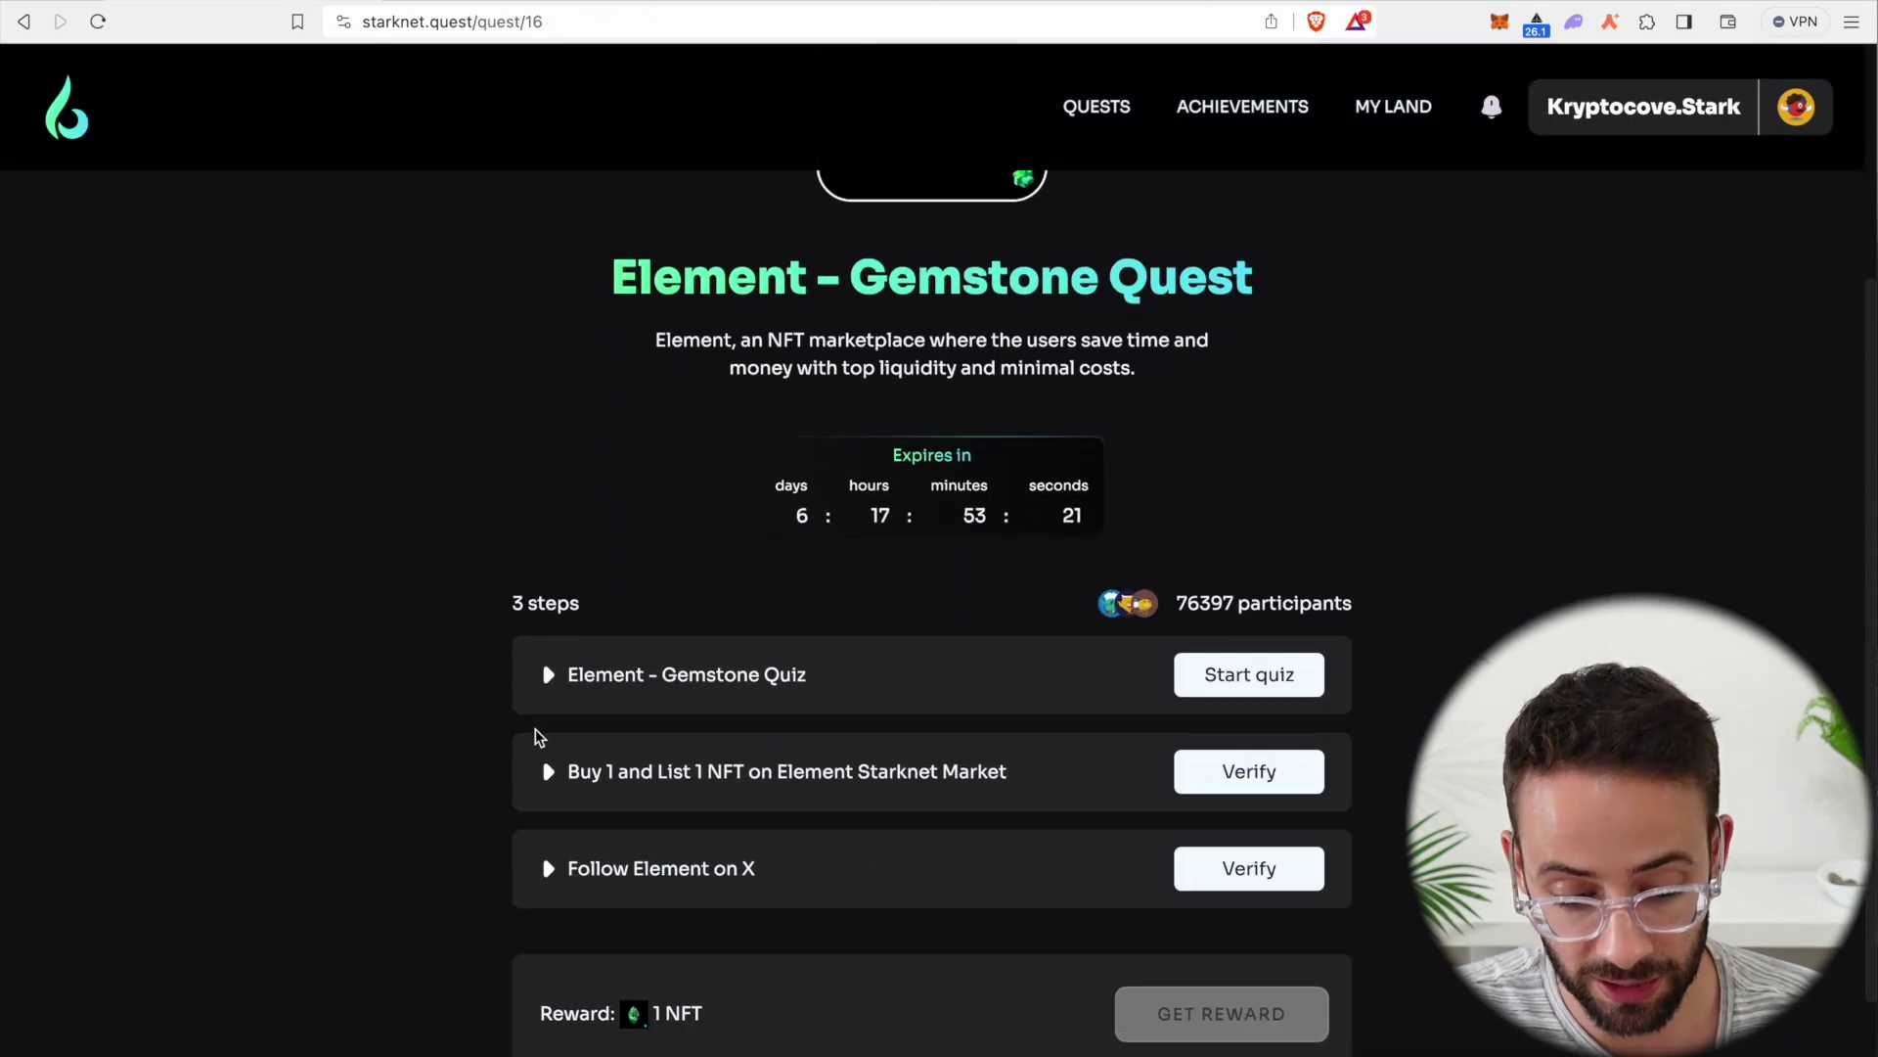
pyautogui.scroll(1, 948, 789)
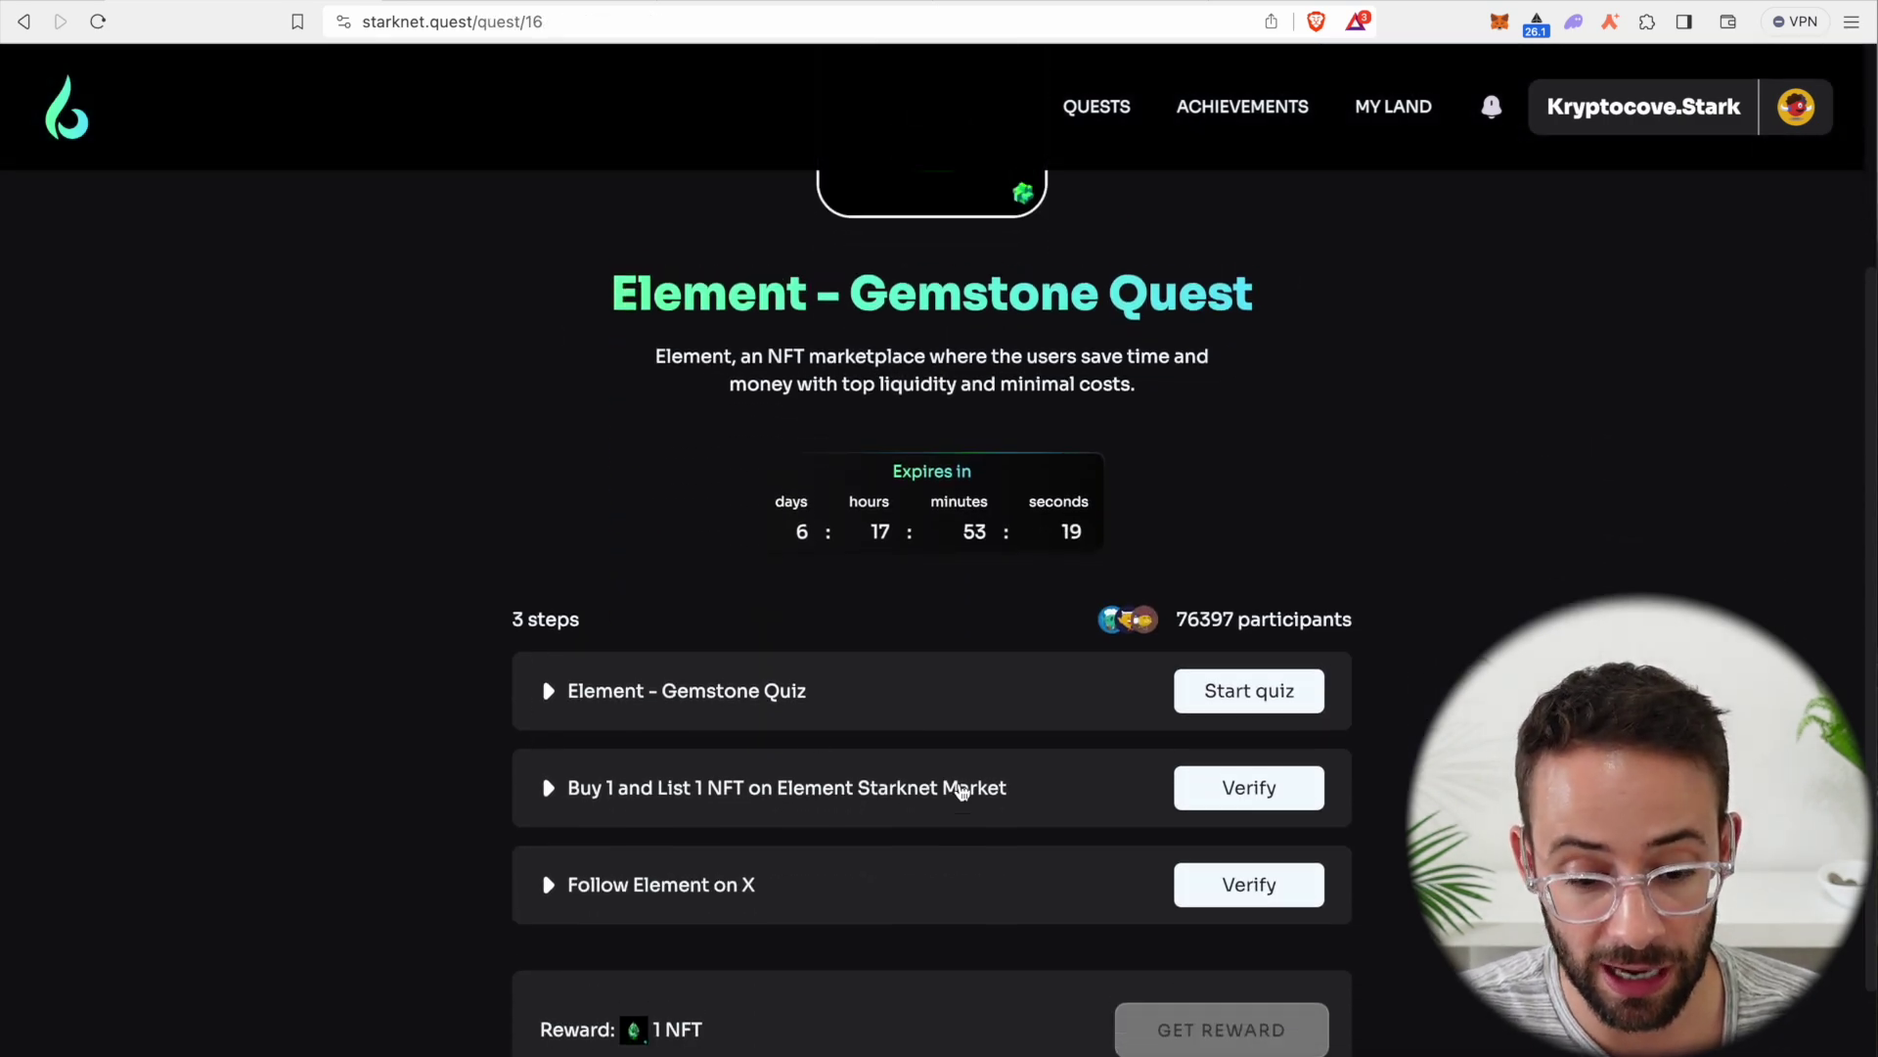
pyautogui.scroll(-1, 646, 350)
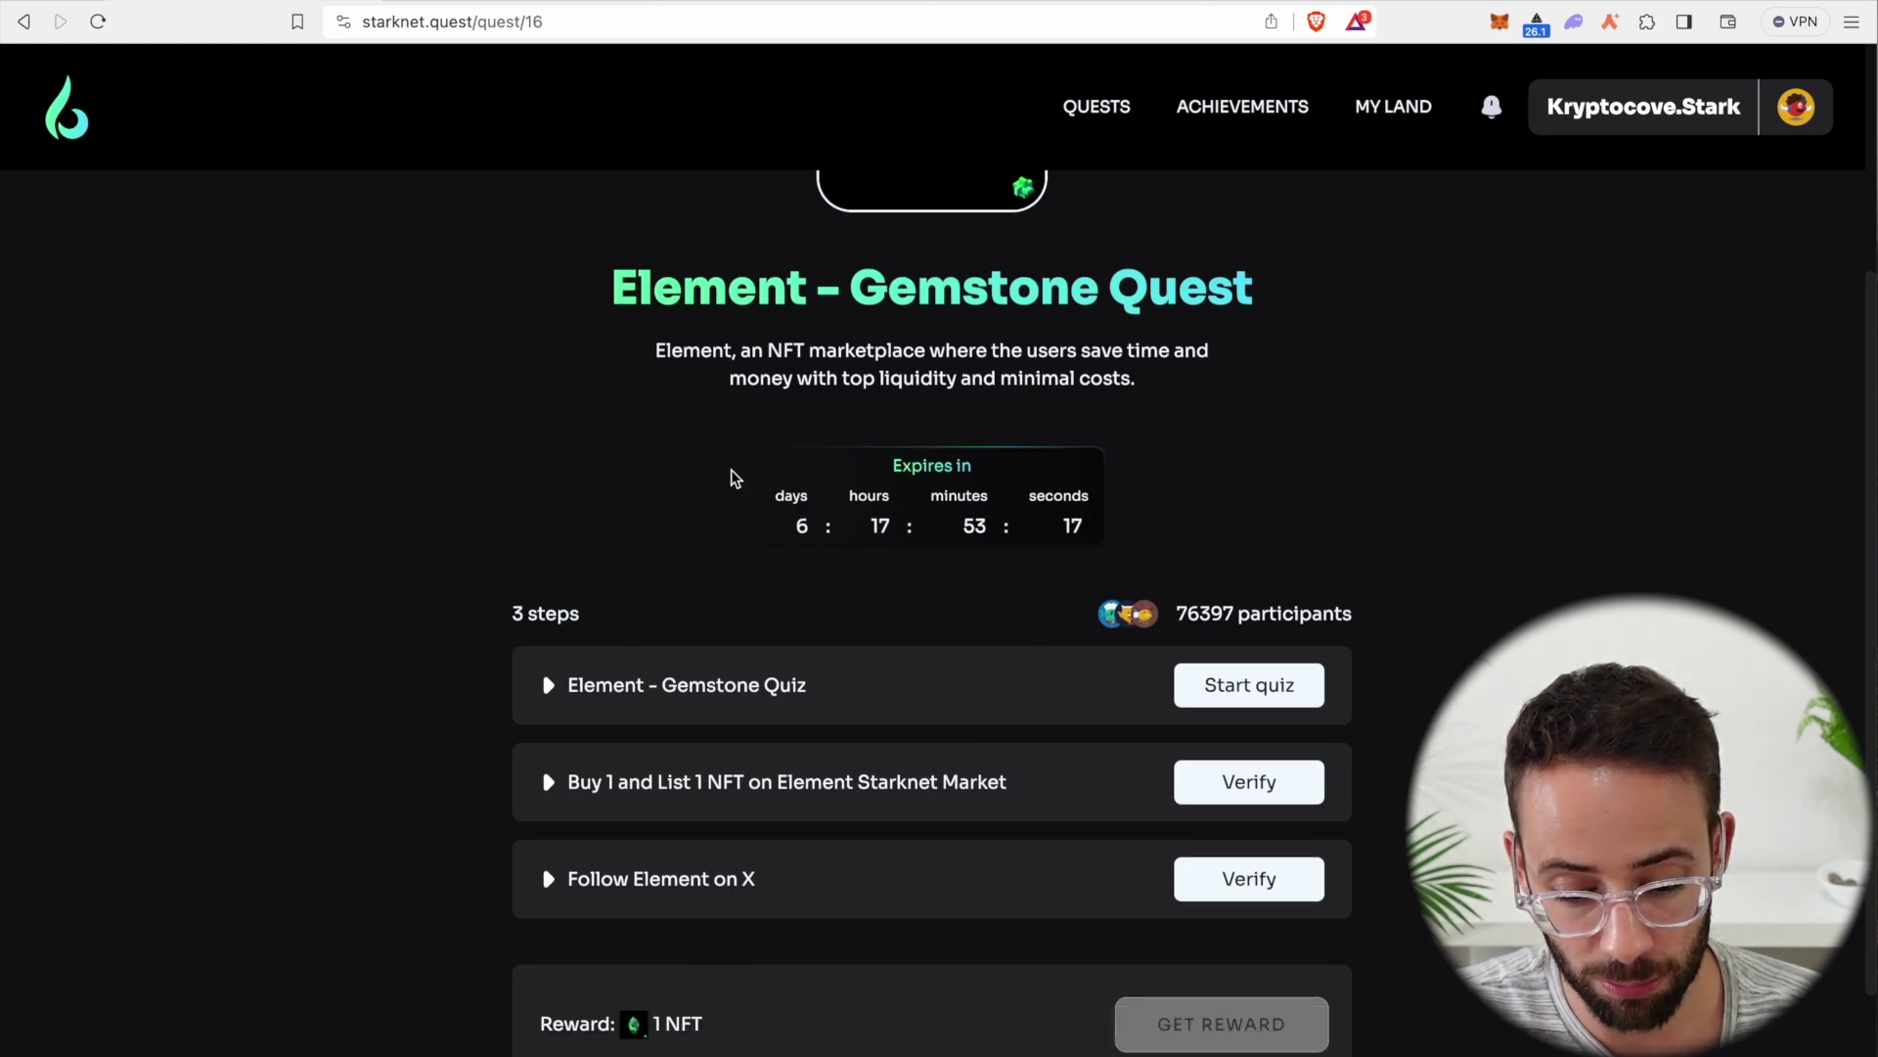
pyautogui.click(1269, 608)
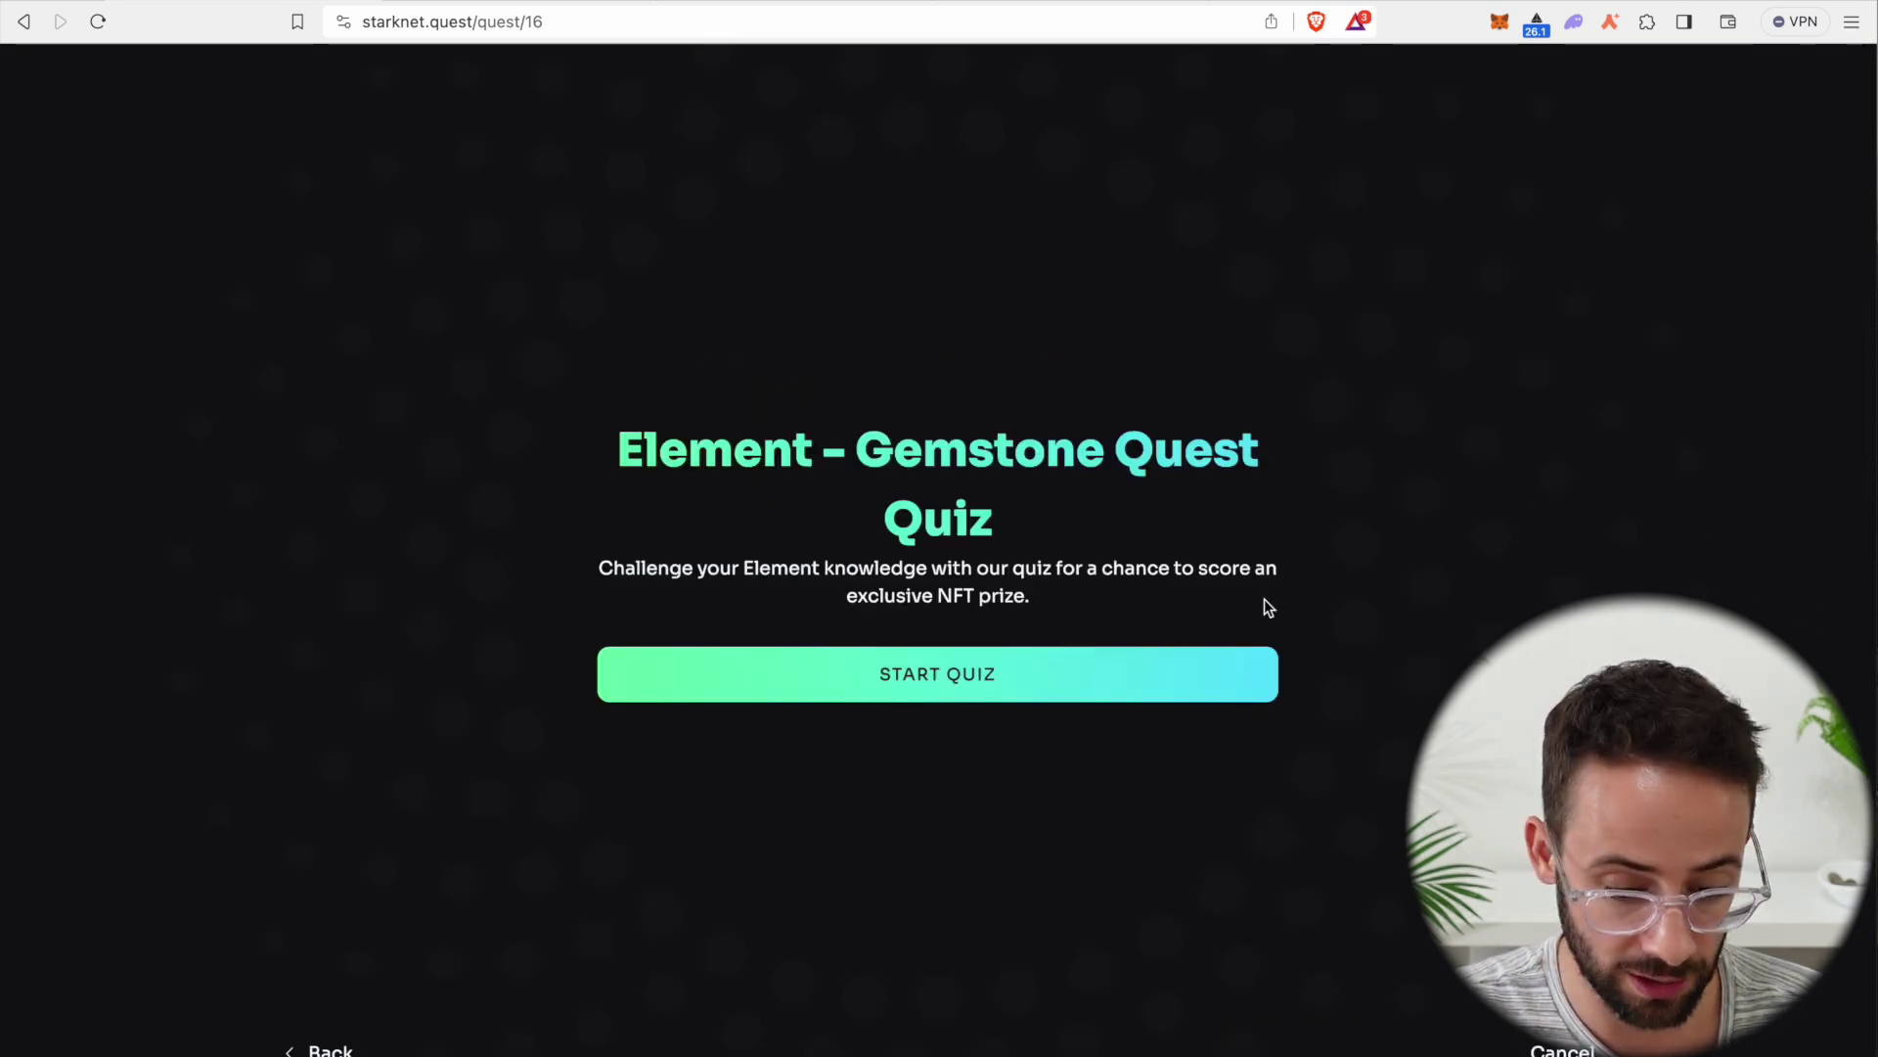
# Answer the Element quiz: an NFT marketplace, Solana unsupported, gas fee savings
pyautogui.click(1037, 675)
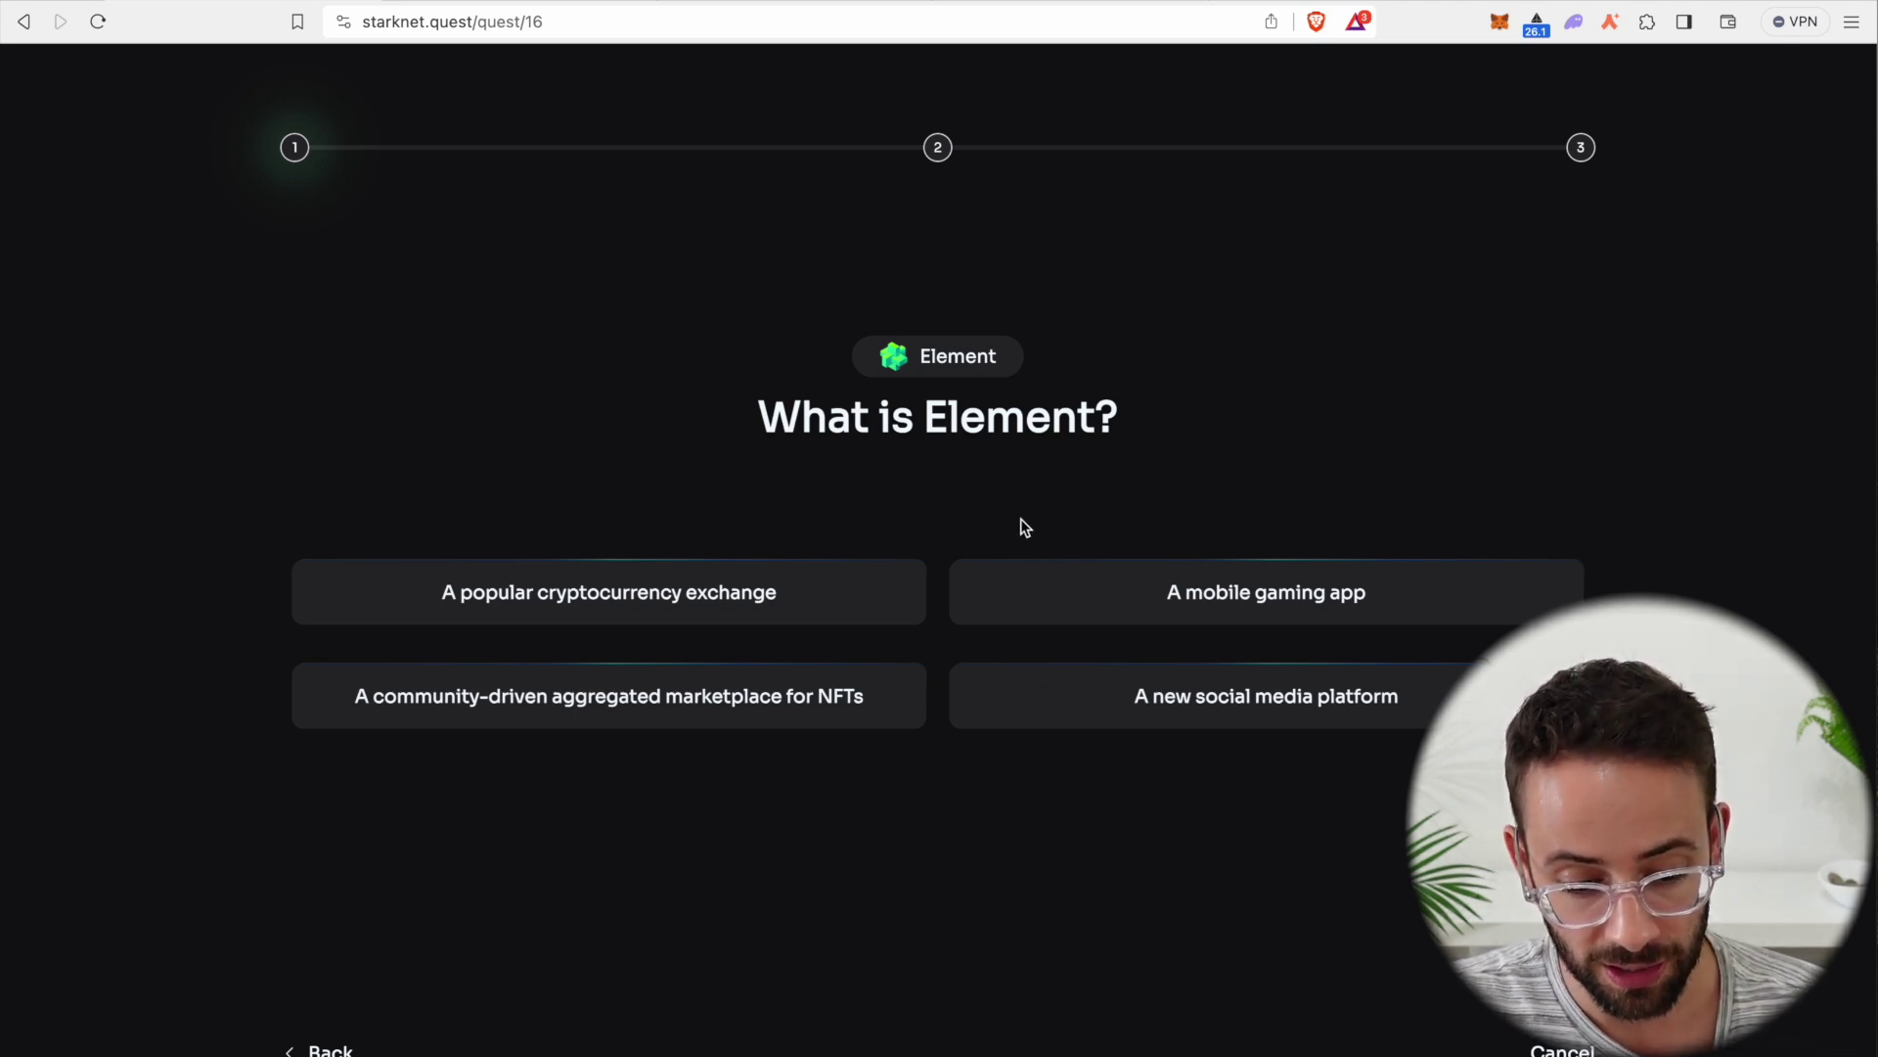
pyautogui.click(667, 706)
pyautogui.click(982, 910)
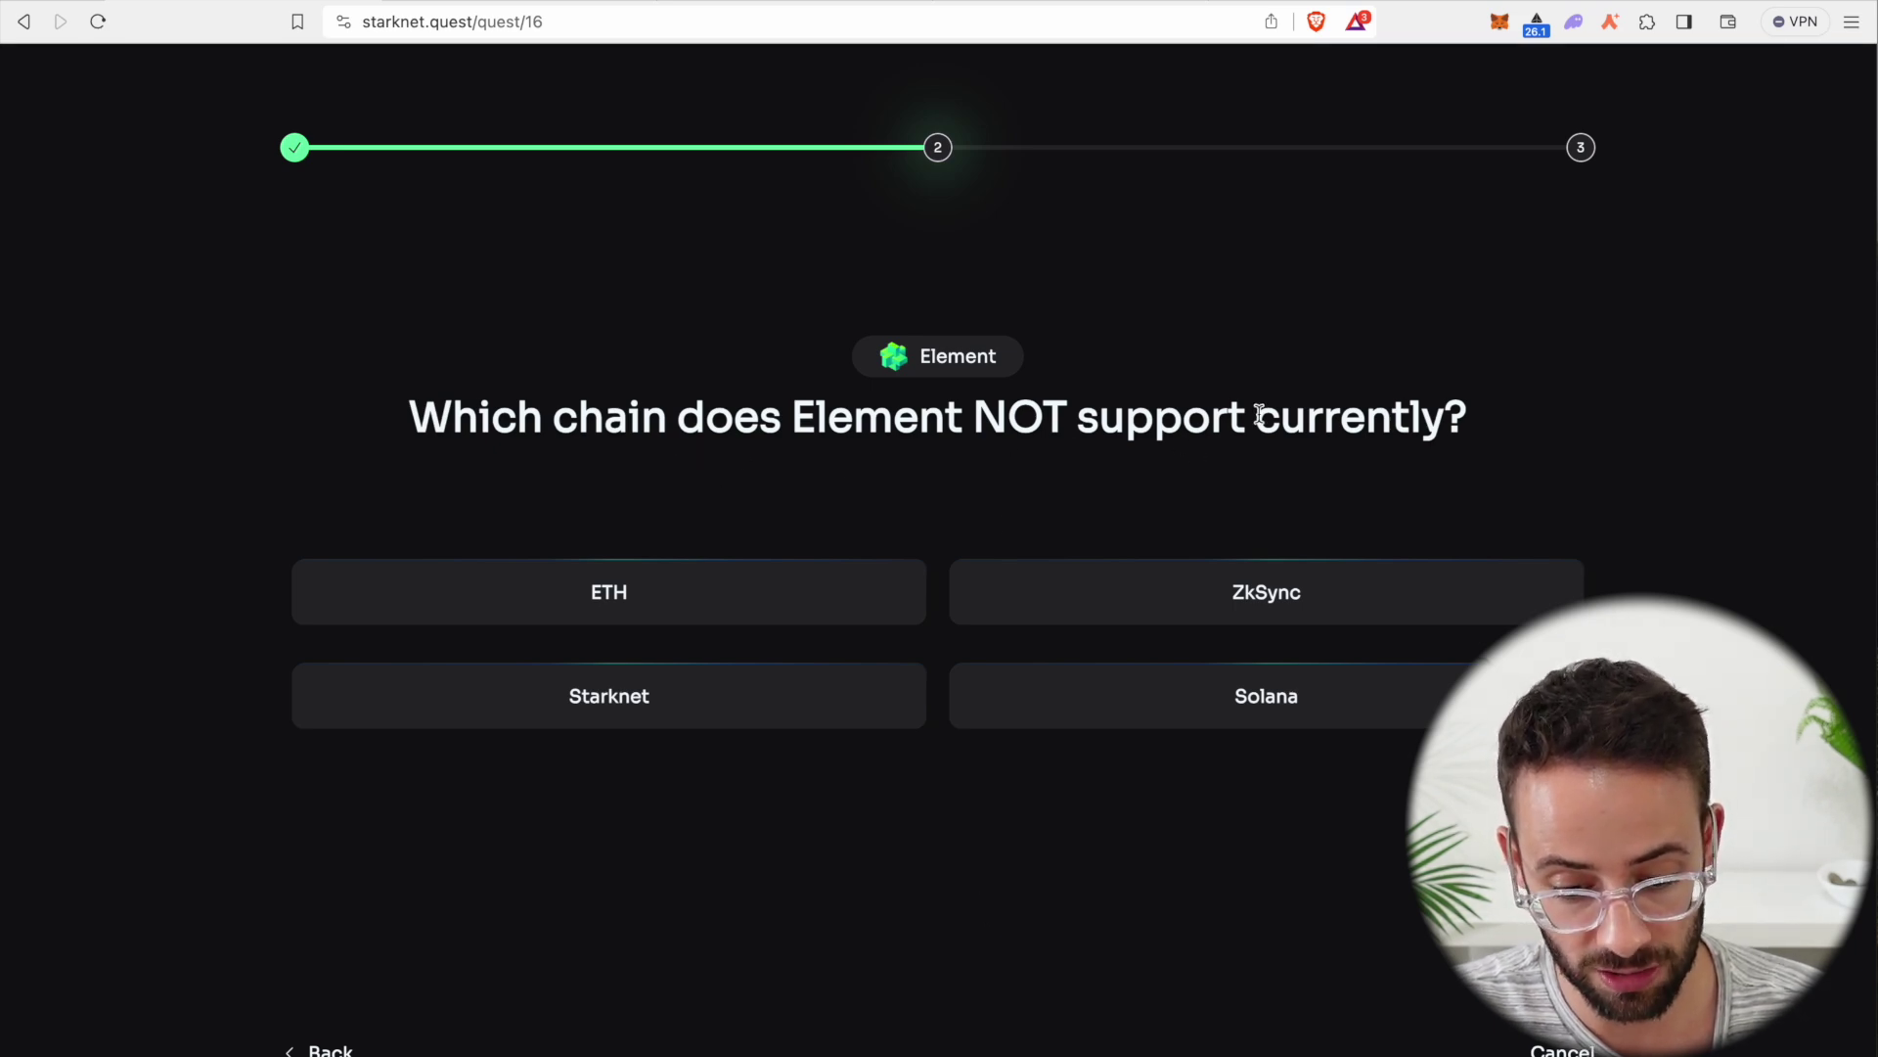
pyautogui.click(1218, 729)
pyautogui.click(938, 894)
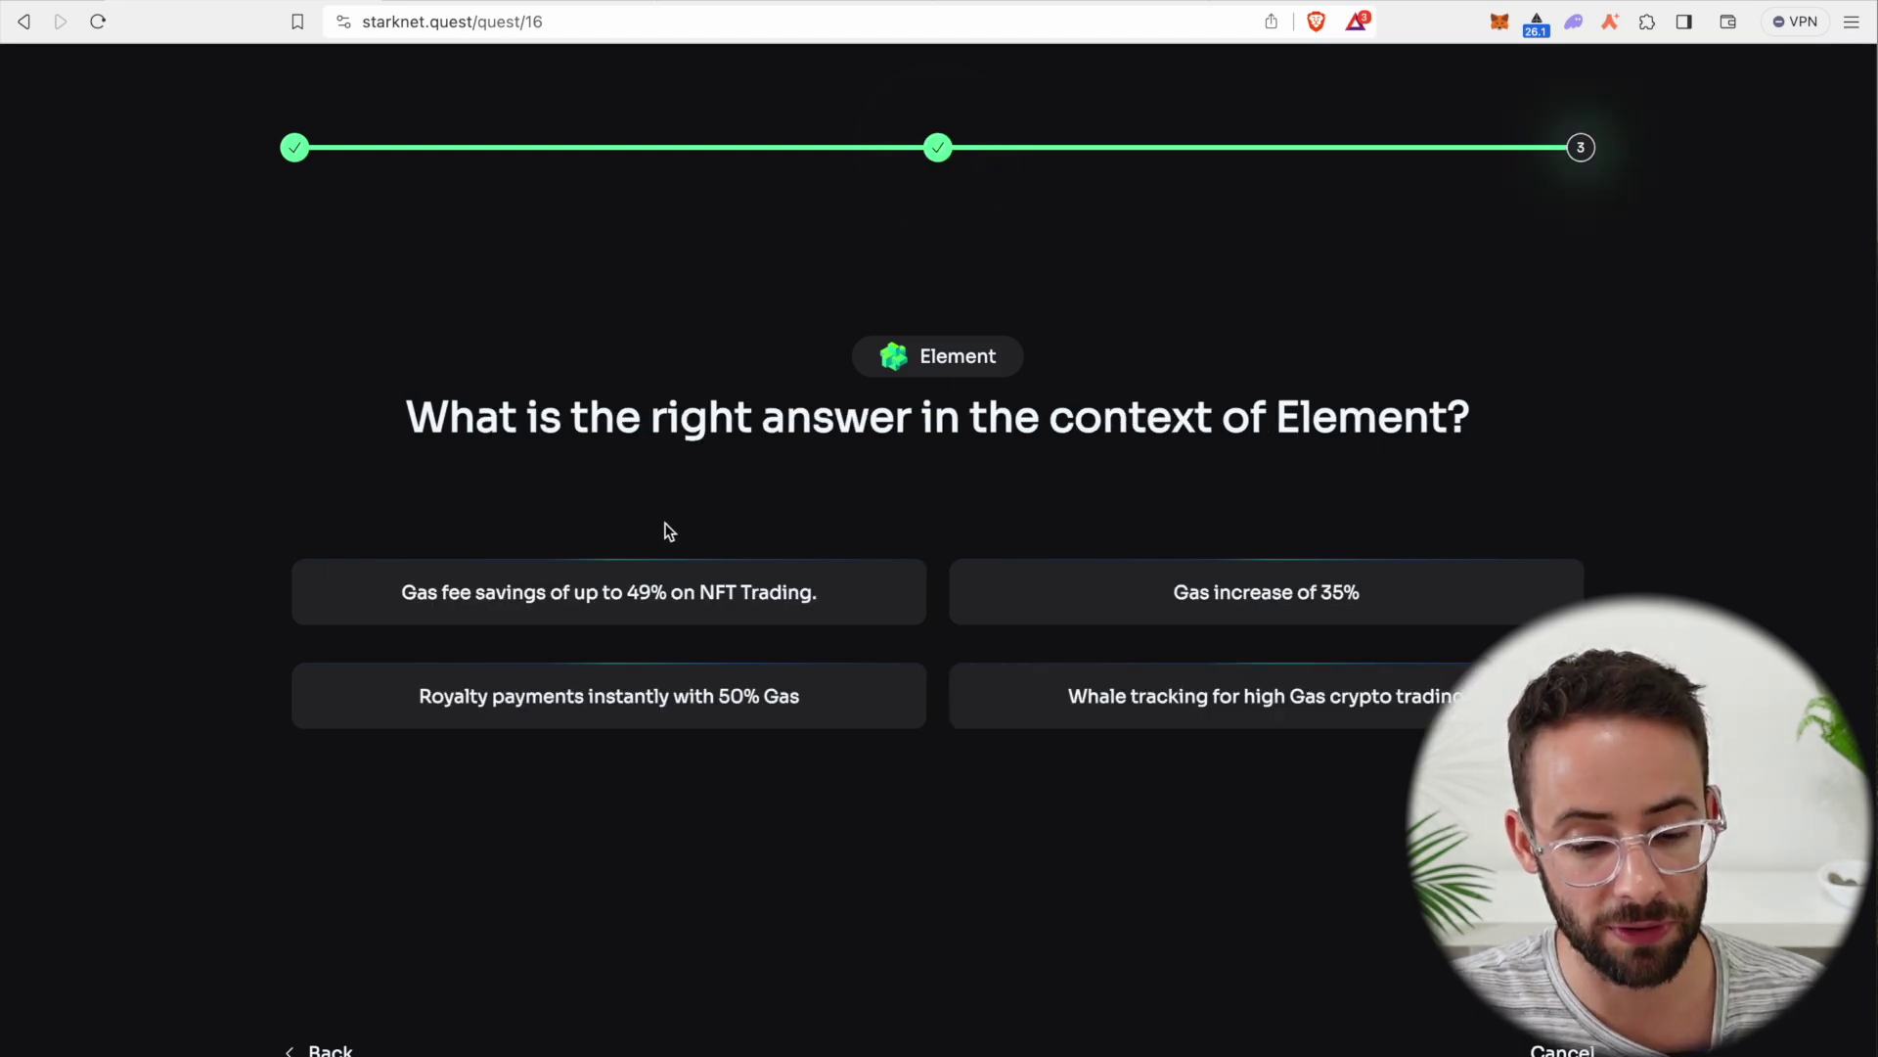
pyautogui.click(364, 611)
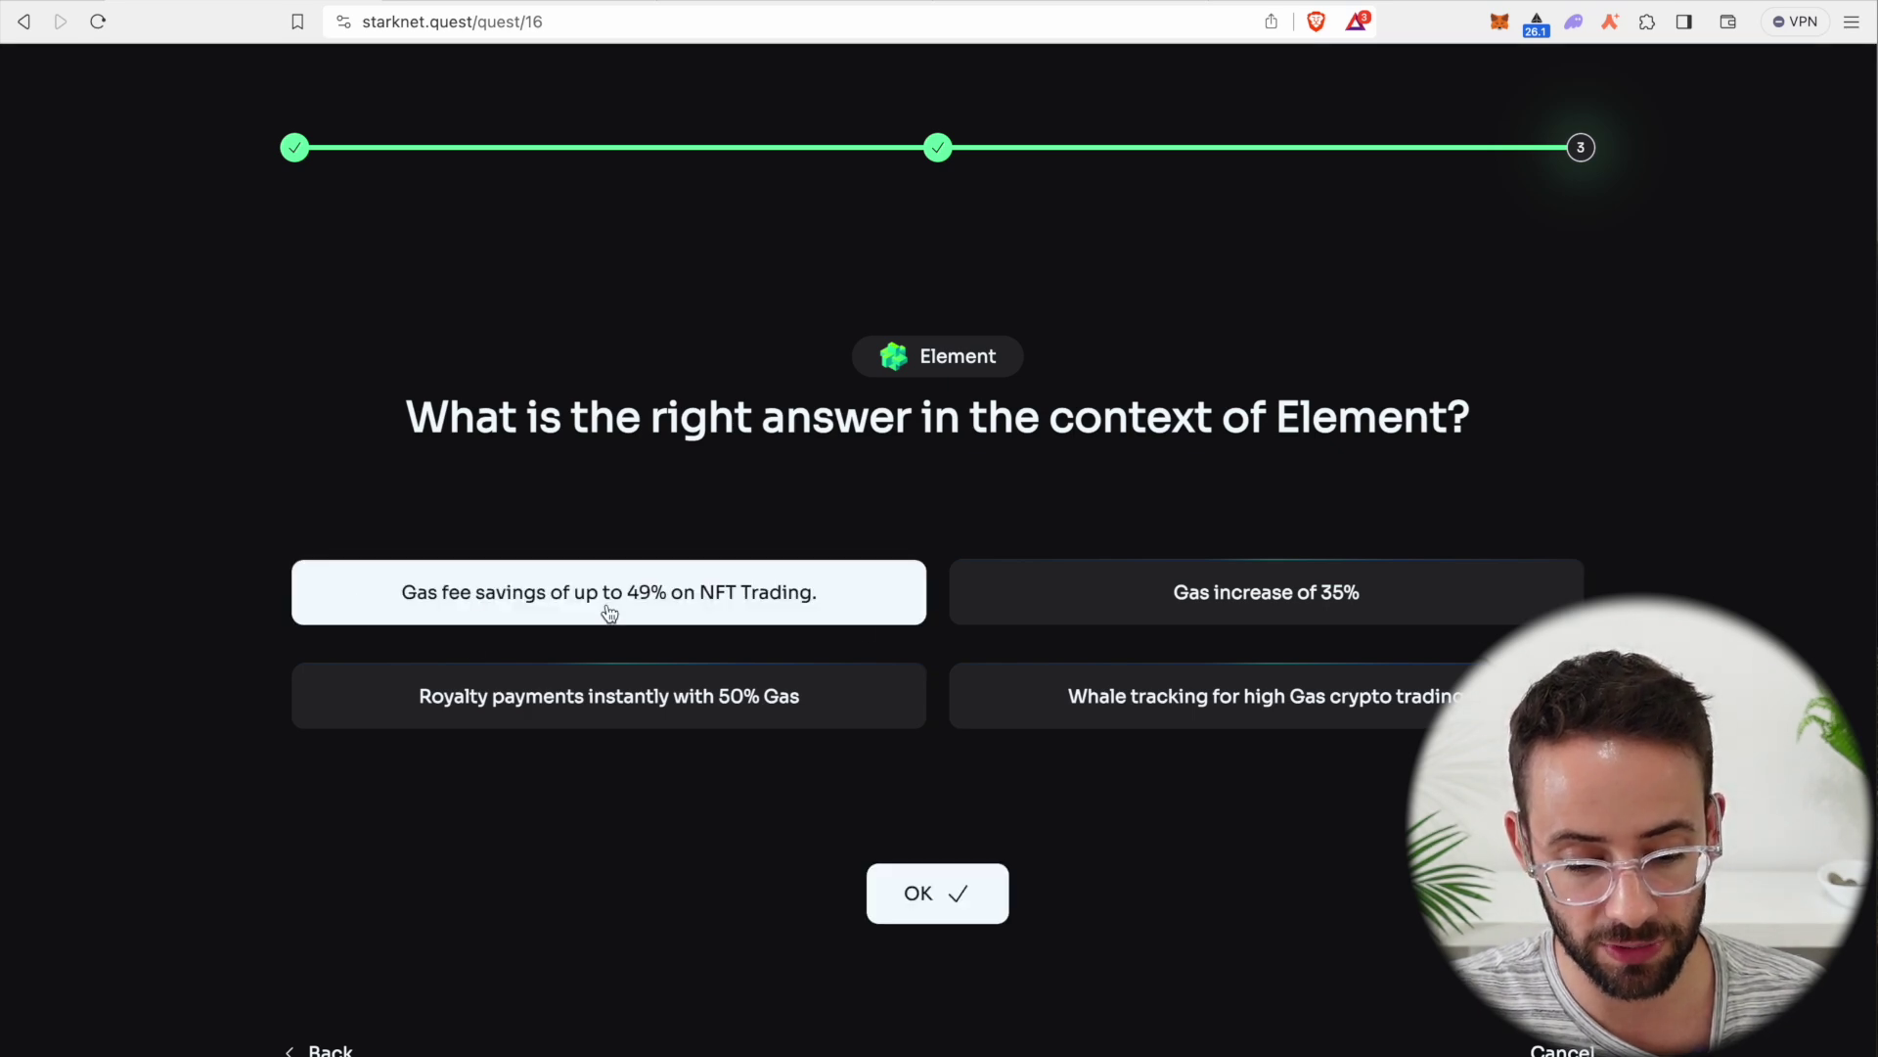
pyautogui.click(942, 886)
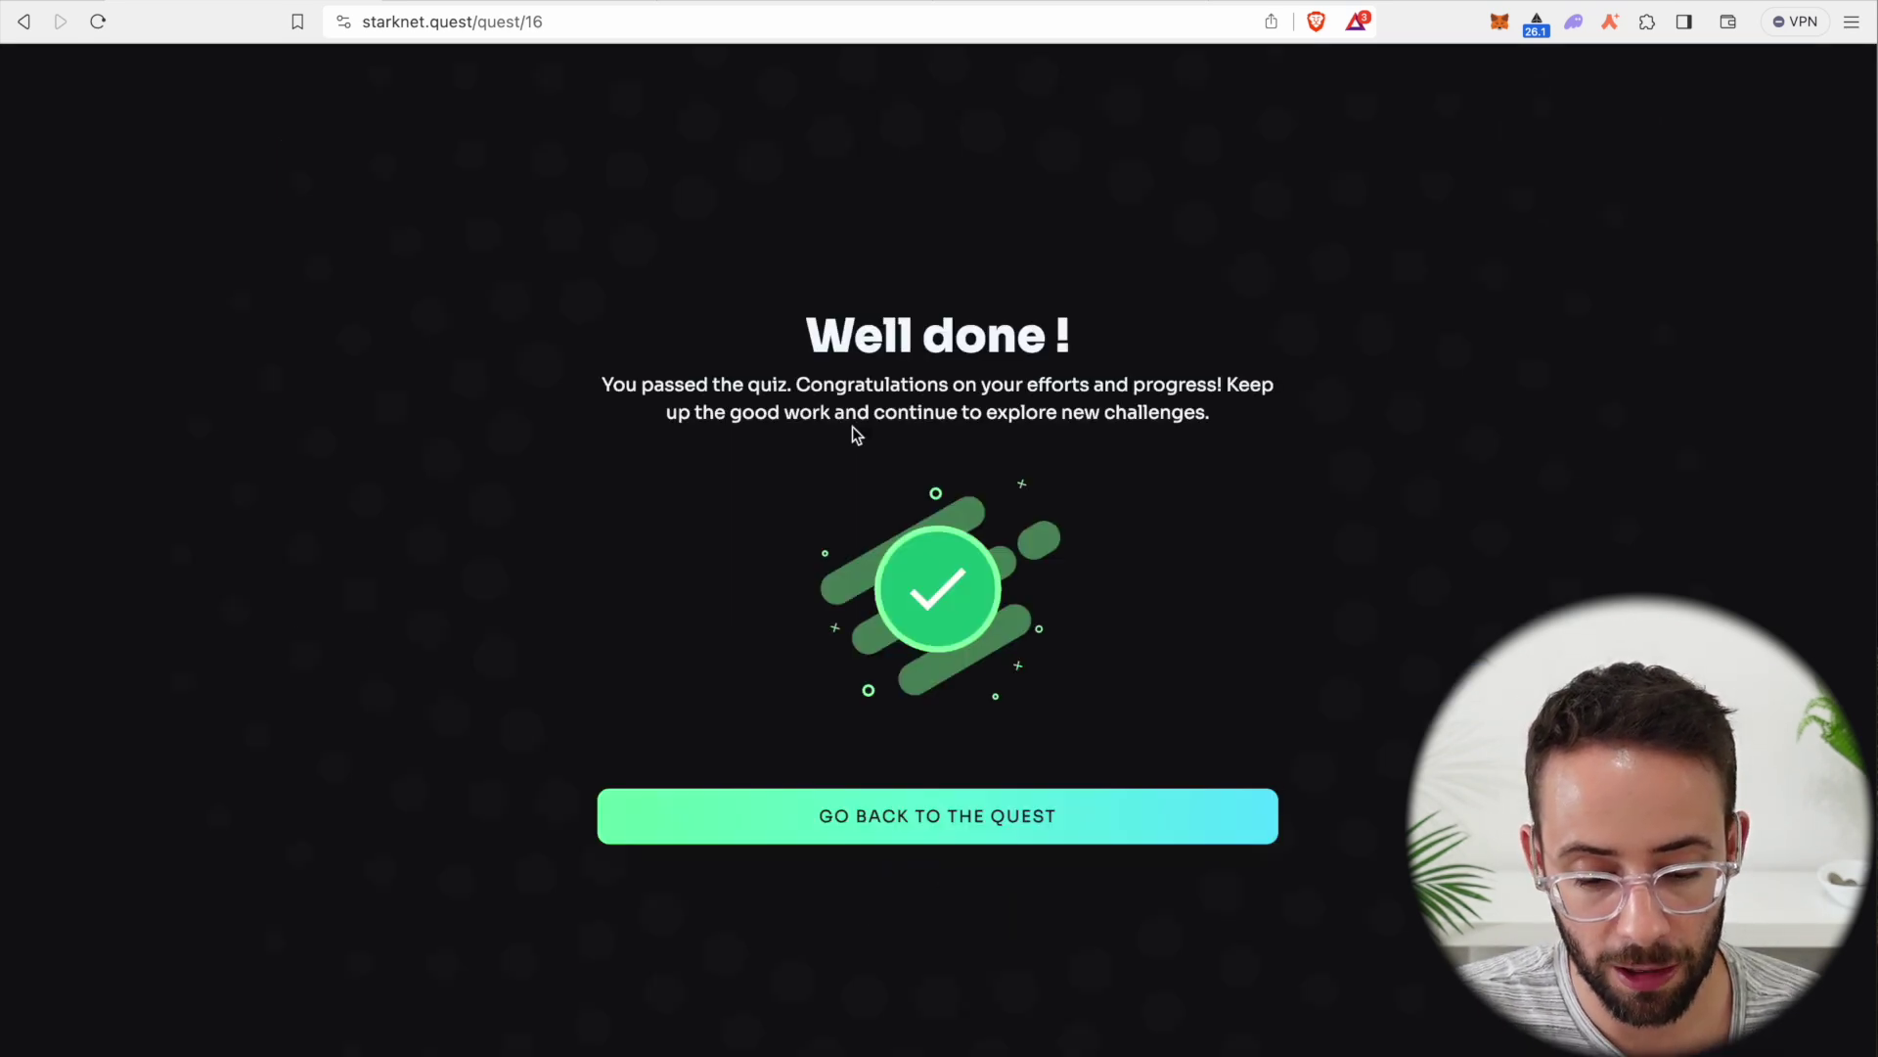
# Back on the quest, launch the Element marketplace from the Buy 1 and List step
pyautogui.click(1005, 836)
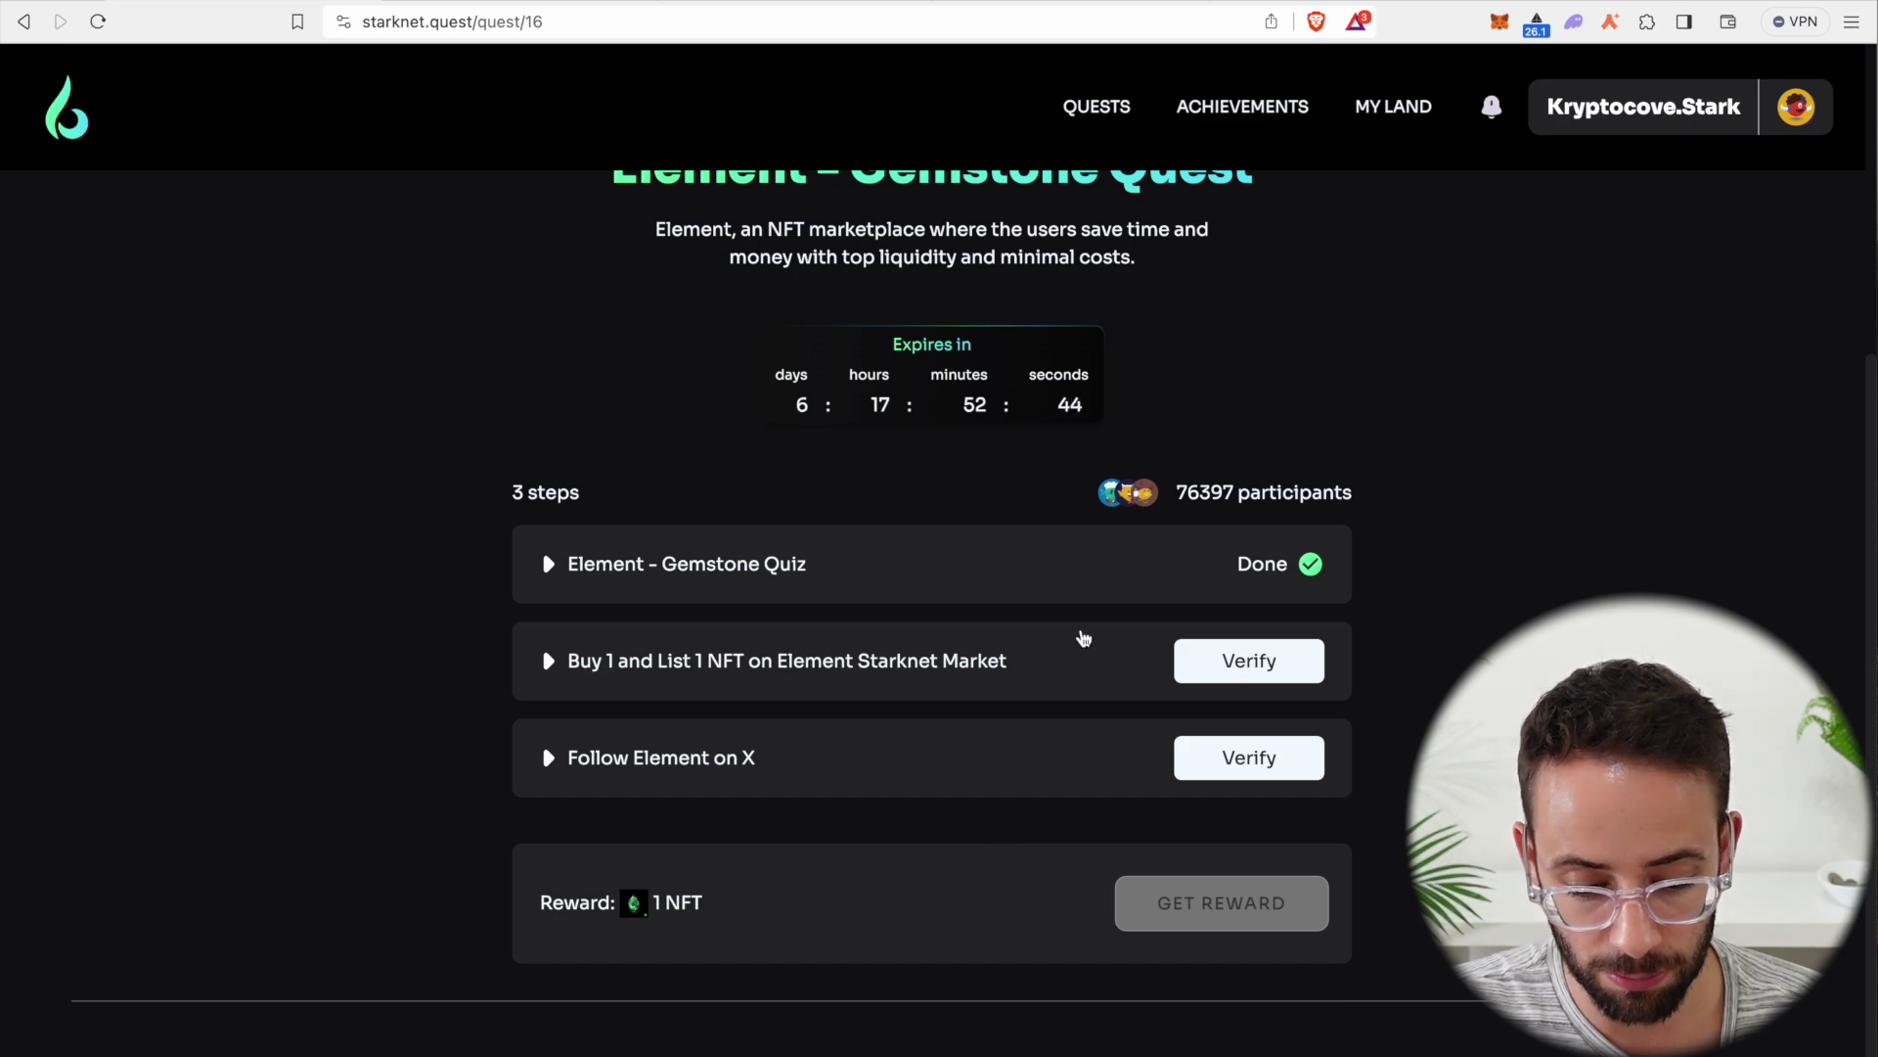
pyautogui.click(548, 658)
pyautogui.scroll(-1, 646, 773)
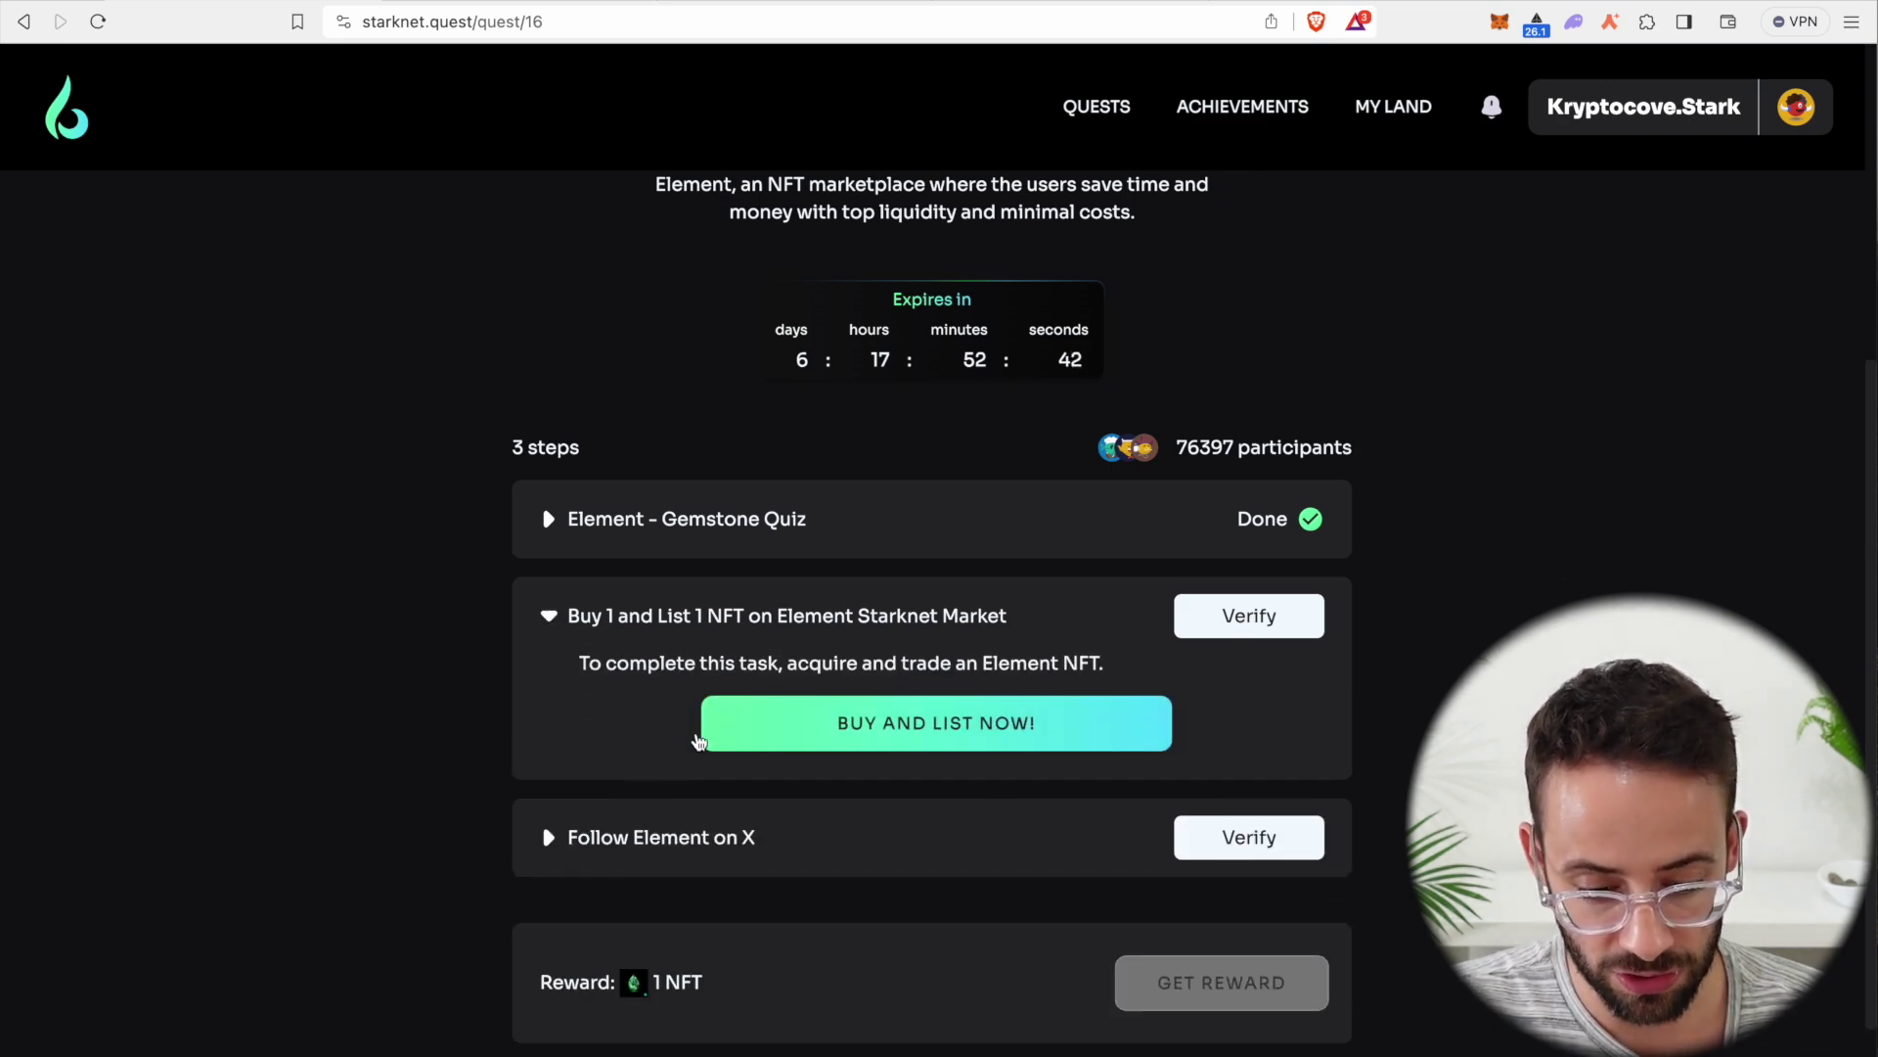
pyautogui.click(999, 723)
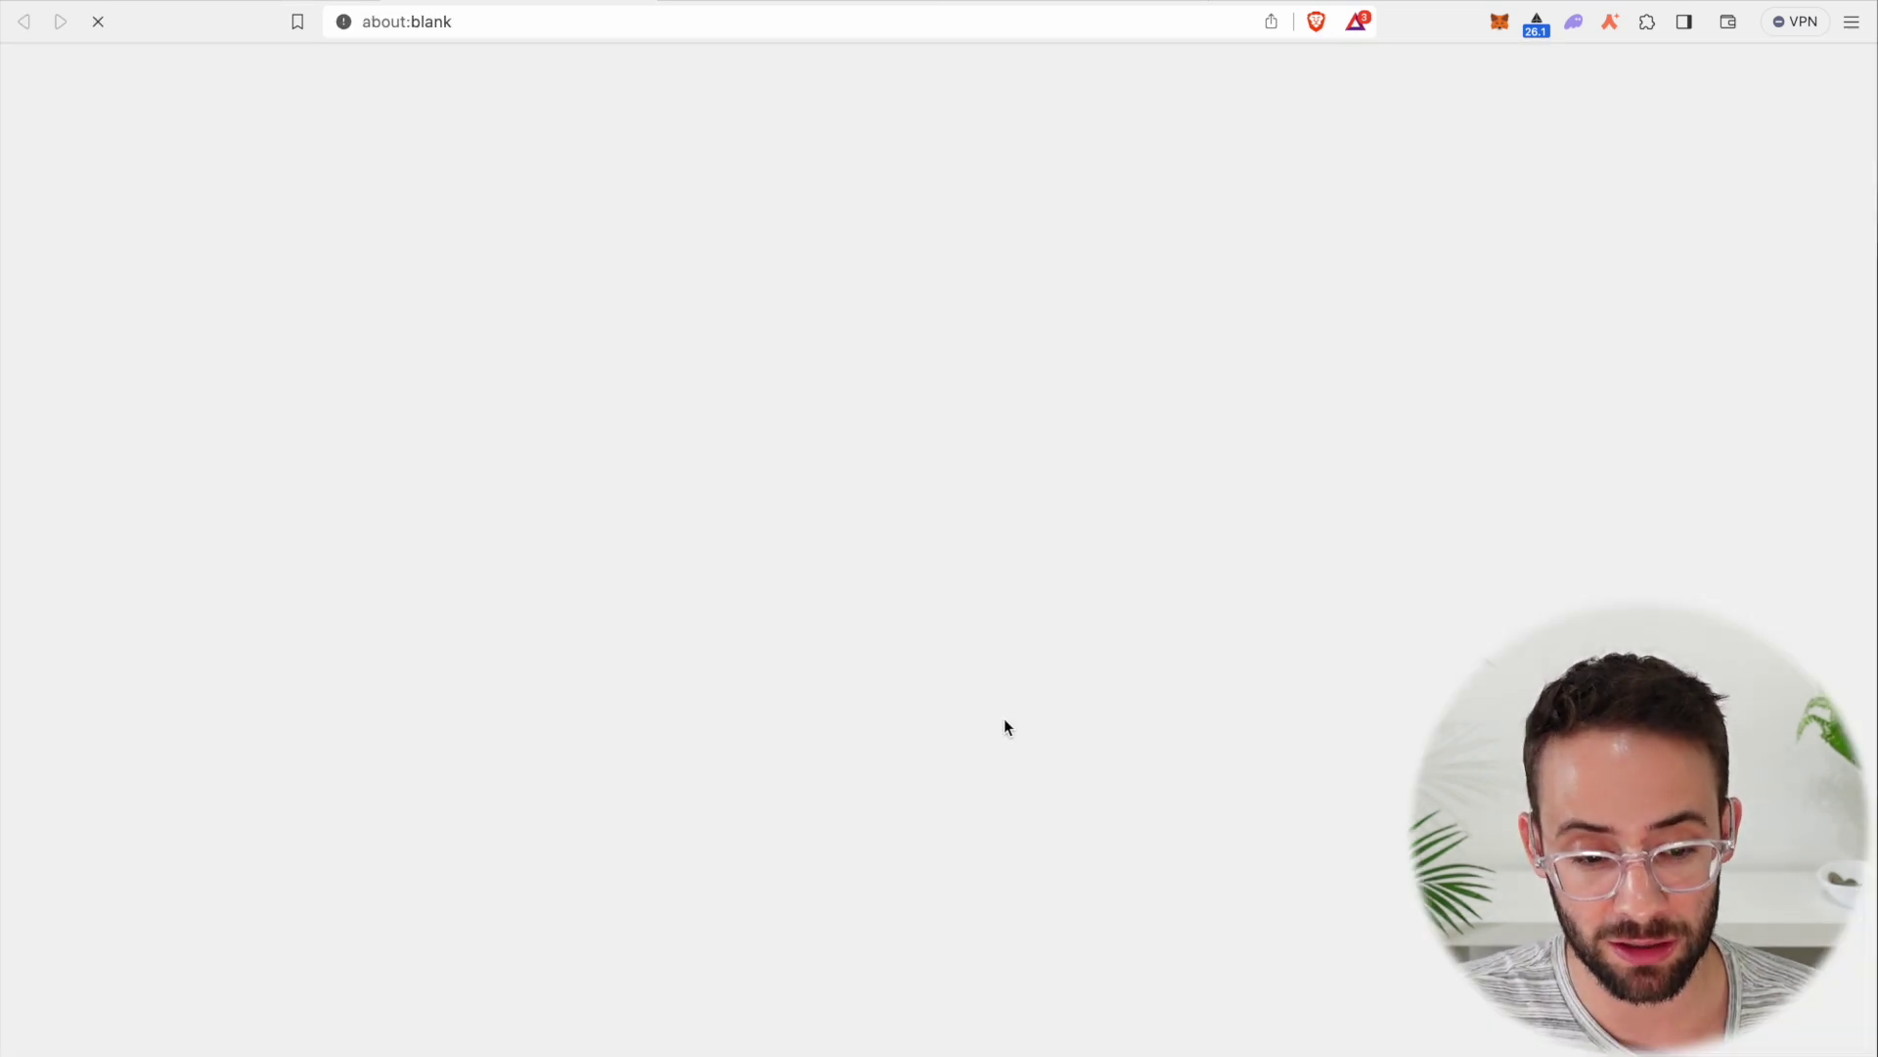
# Browse all NFTs on Element sorted by price, low to high
pyautogui.scroll(-3, 894, 819)
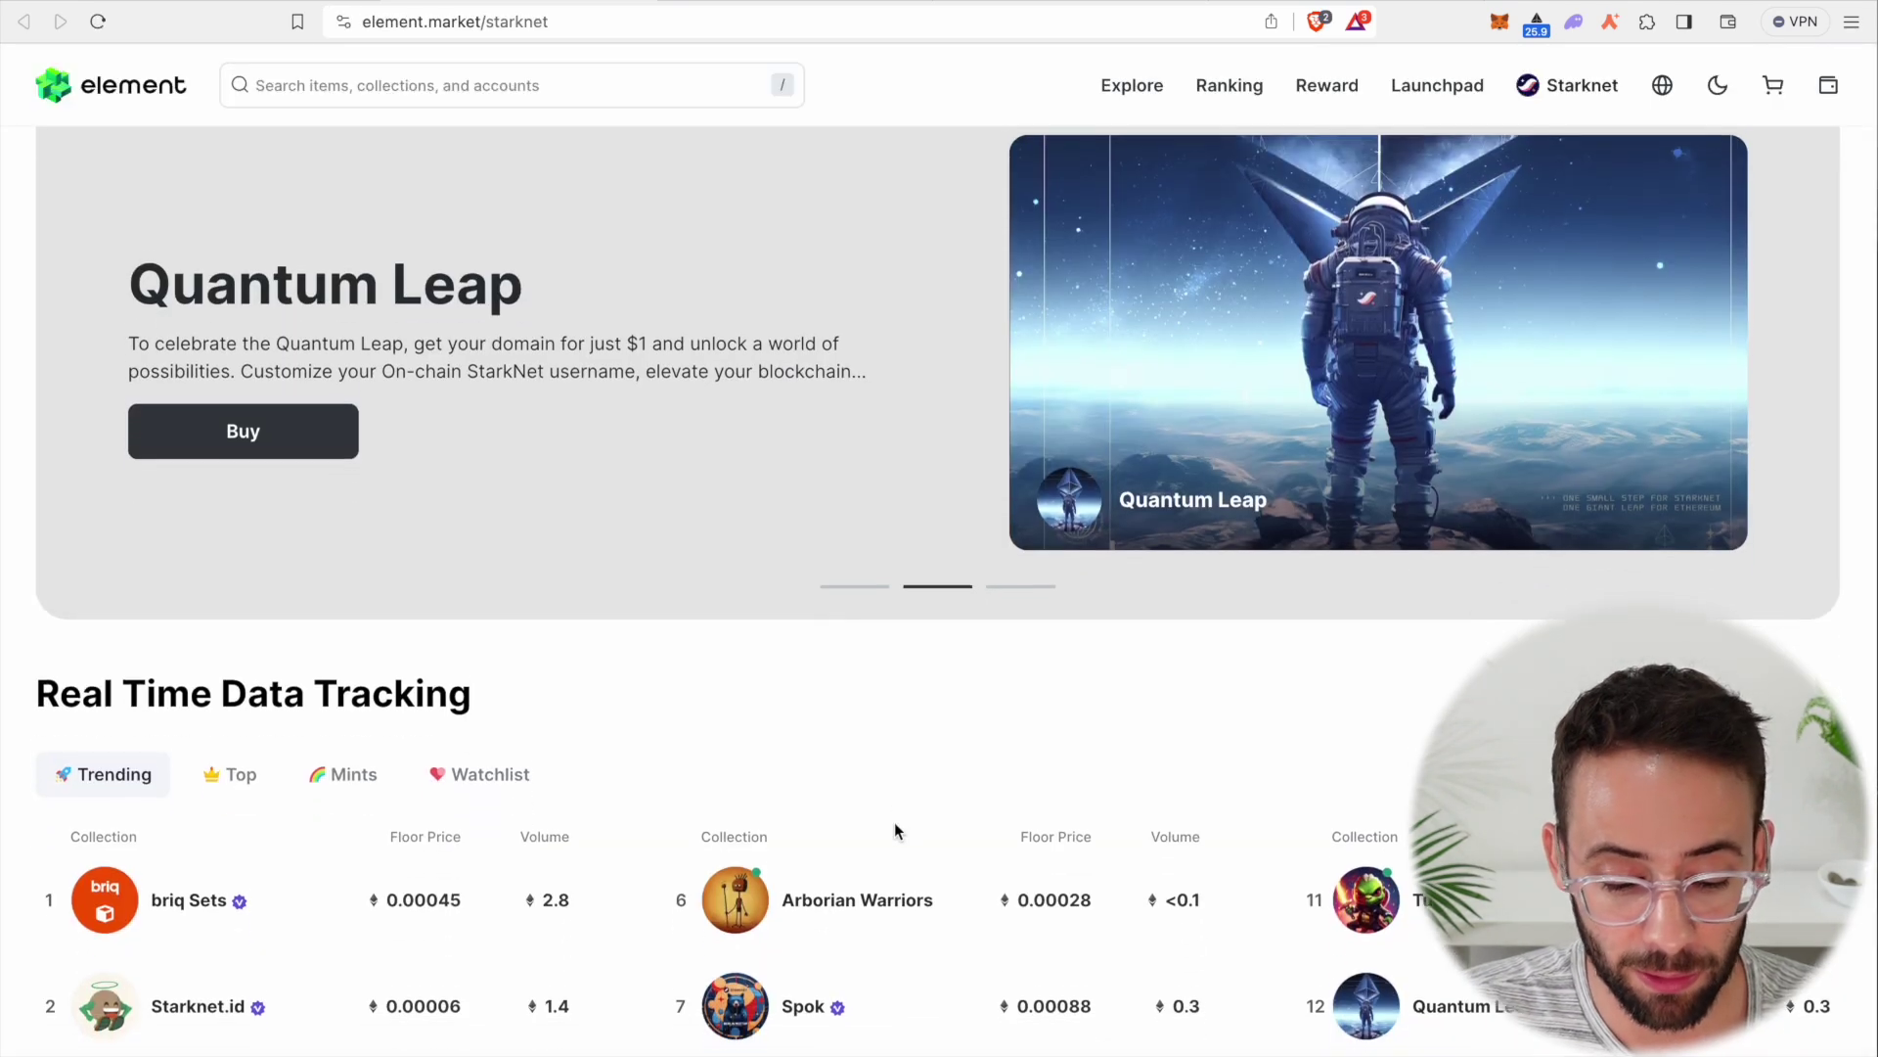
pyautogui.scroll(3, 939, 741)
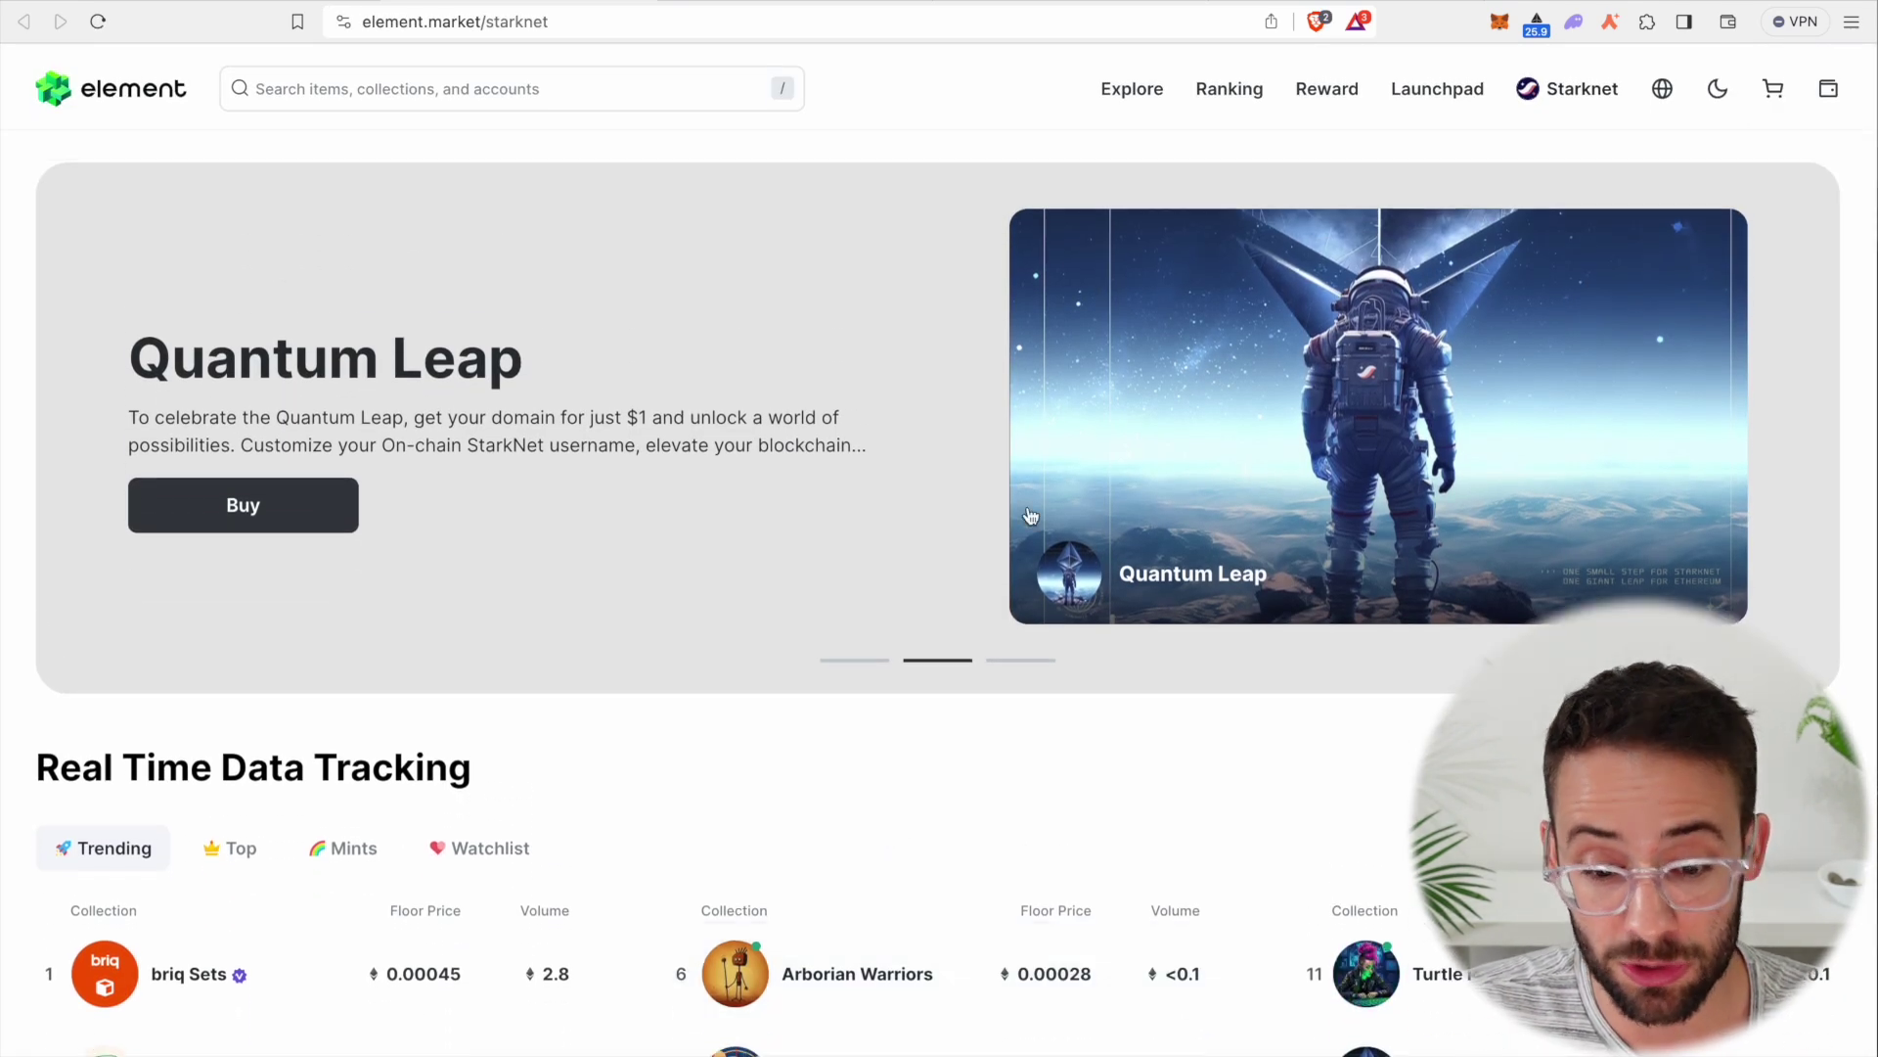
pyautogui.click(1139, 93)
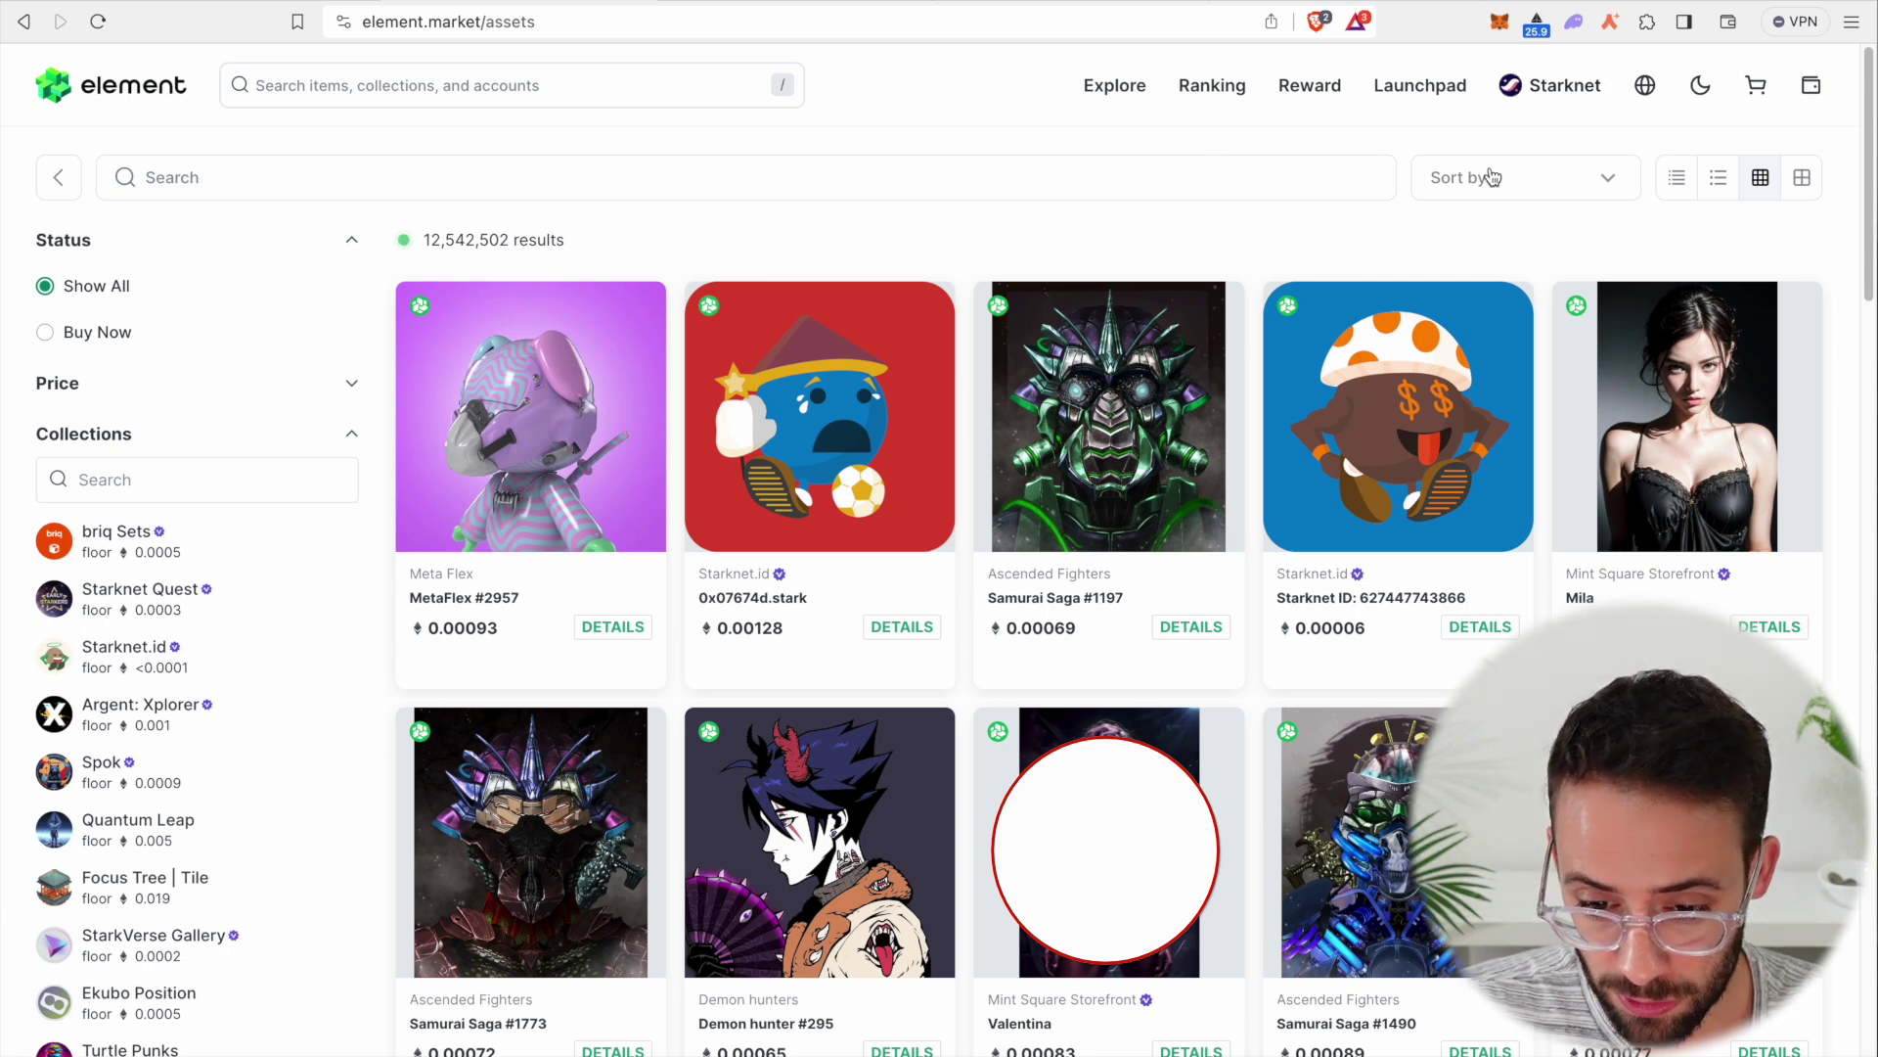
pyautogui.click(1602, 178)
pyautogui.click(1532, 279)
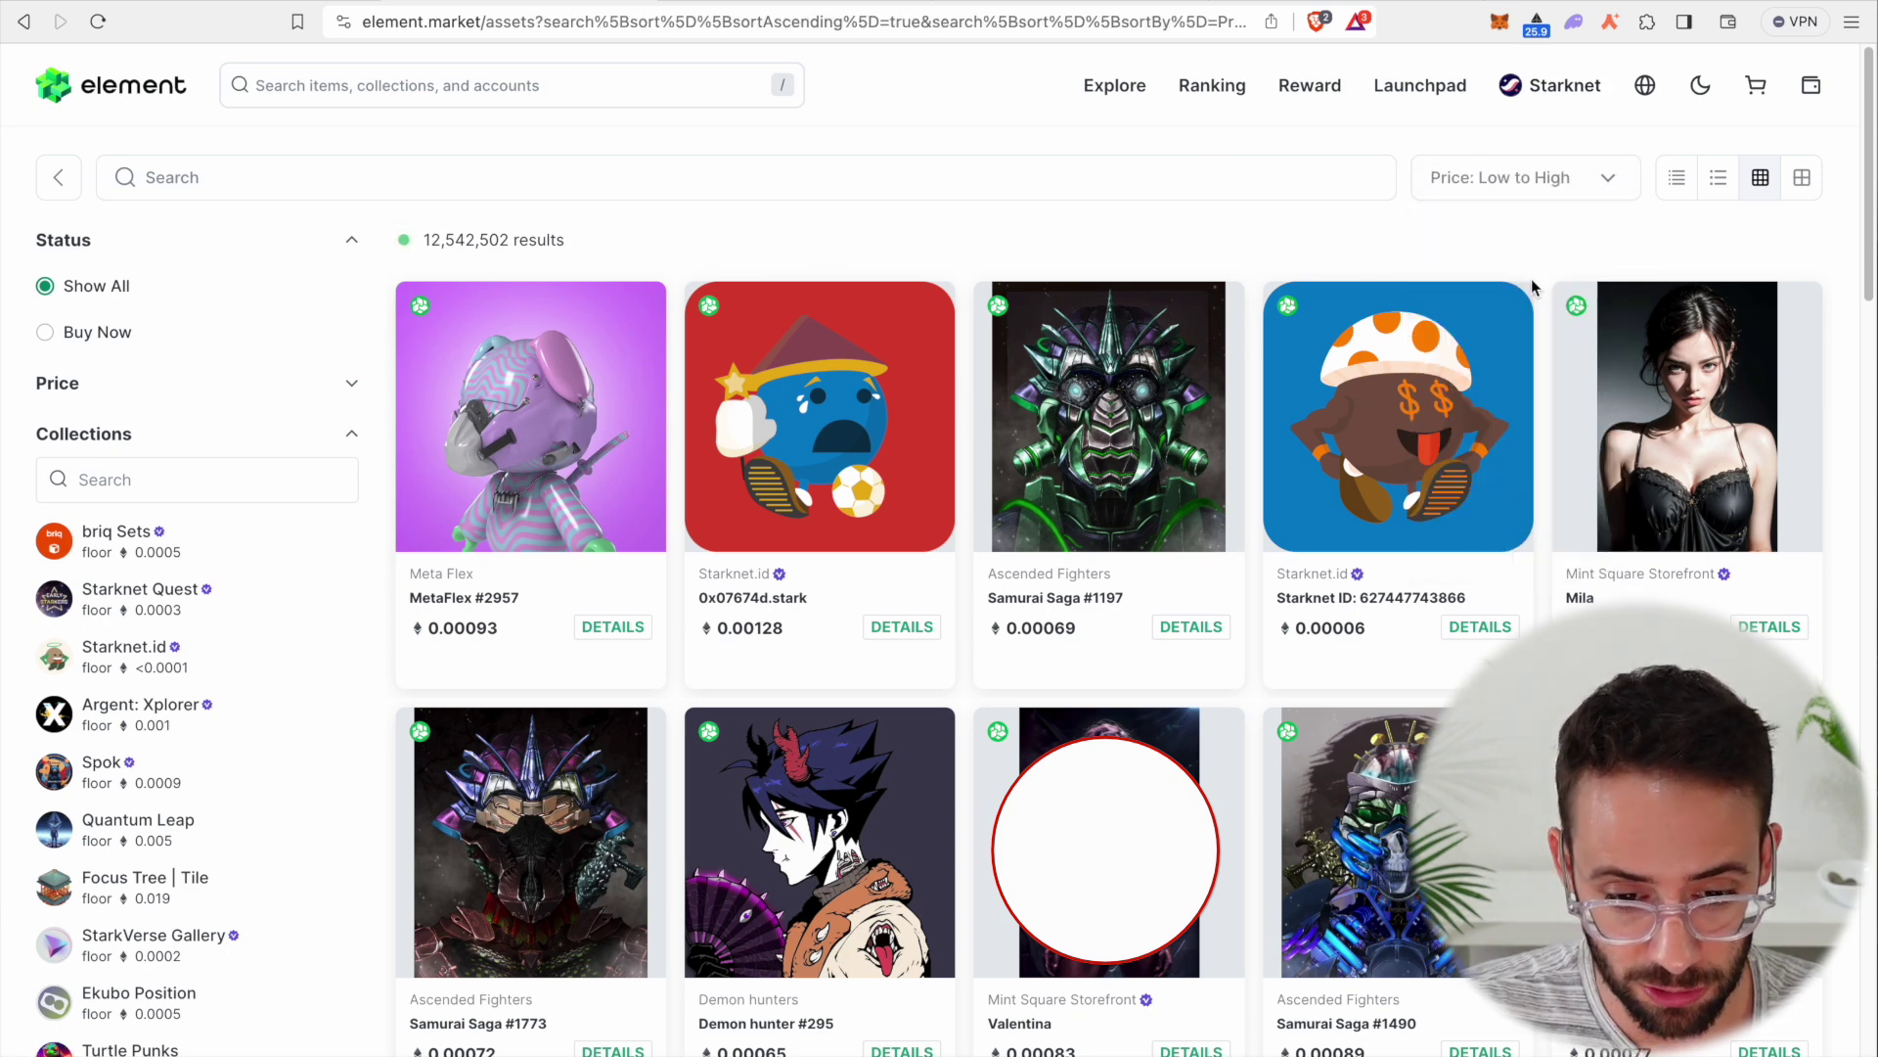
# Start buying Crypto Eater #1519, the cheapest listing at 0.00001
pyautogui.moveTo(1106, 89)
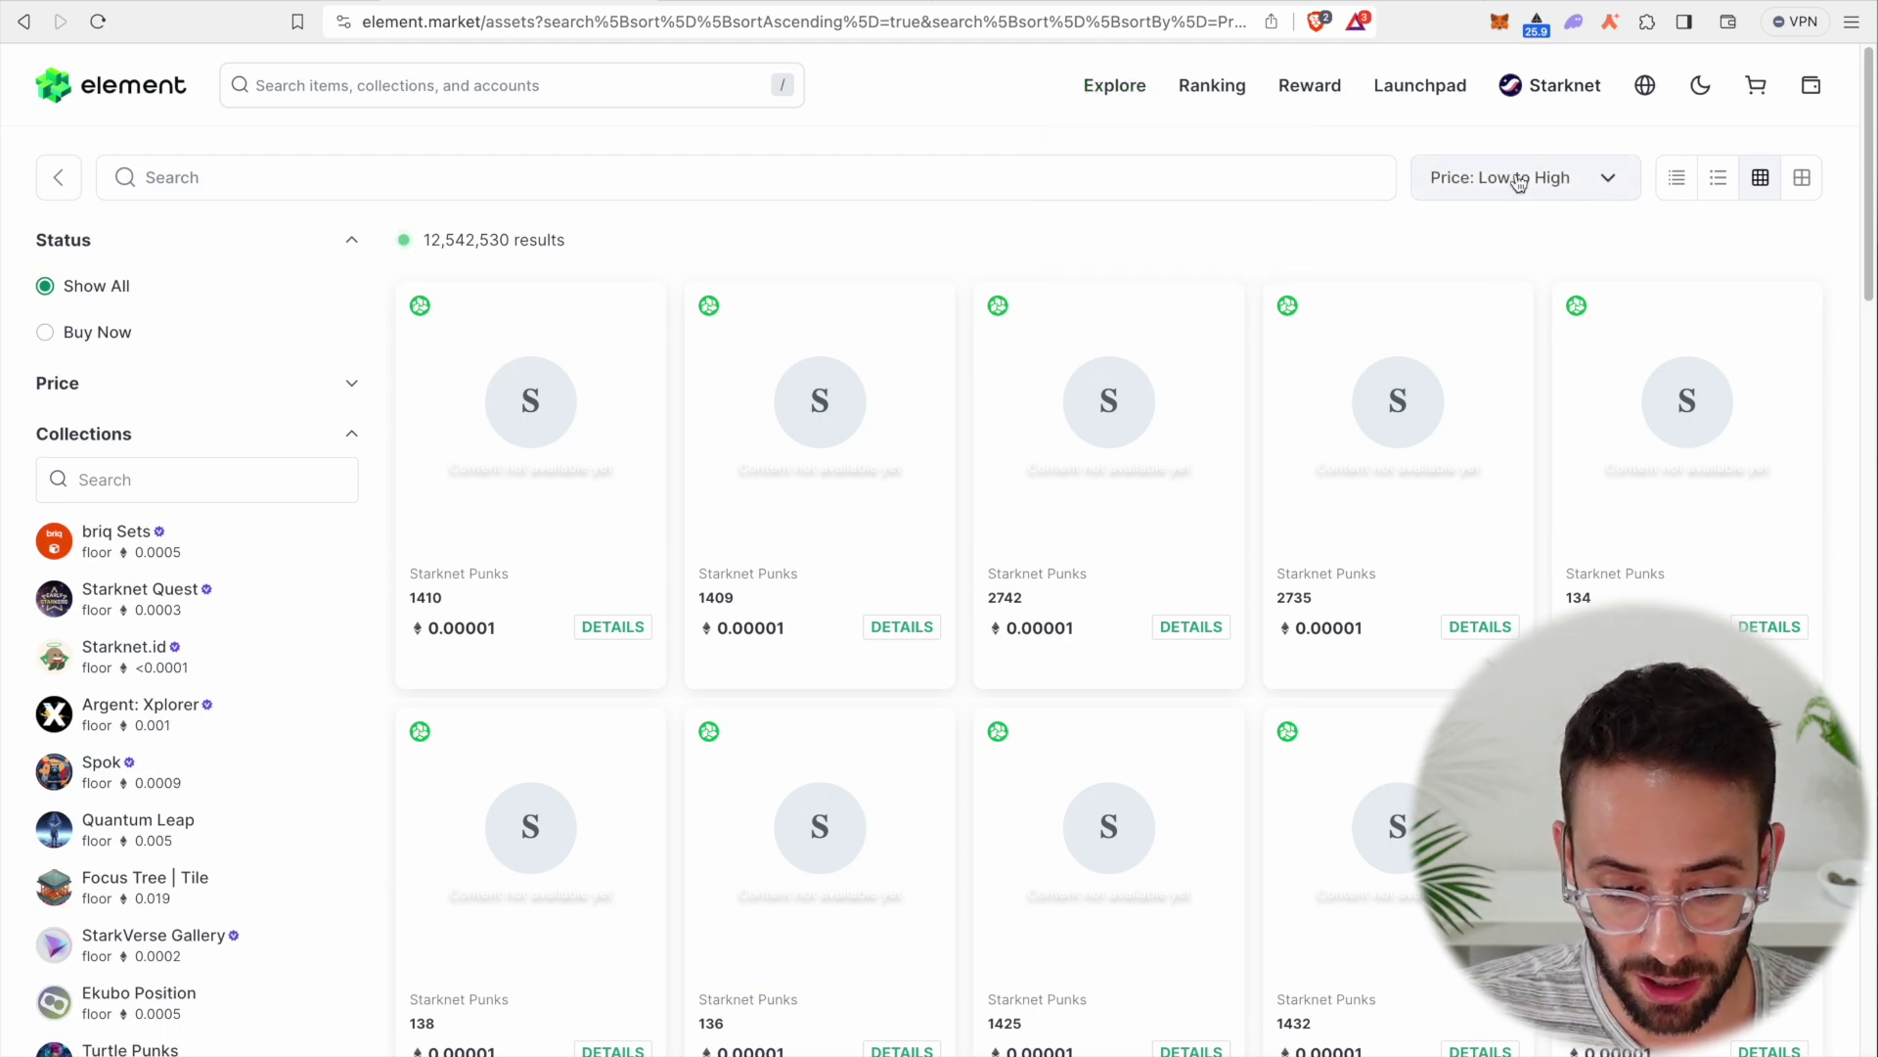
pyautogui.moveTo(582, 458)
pyautogui.scroll(-2, 842, 495)
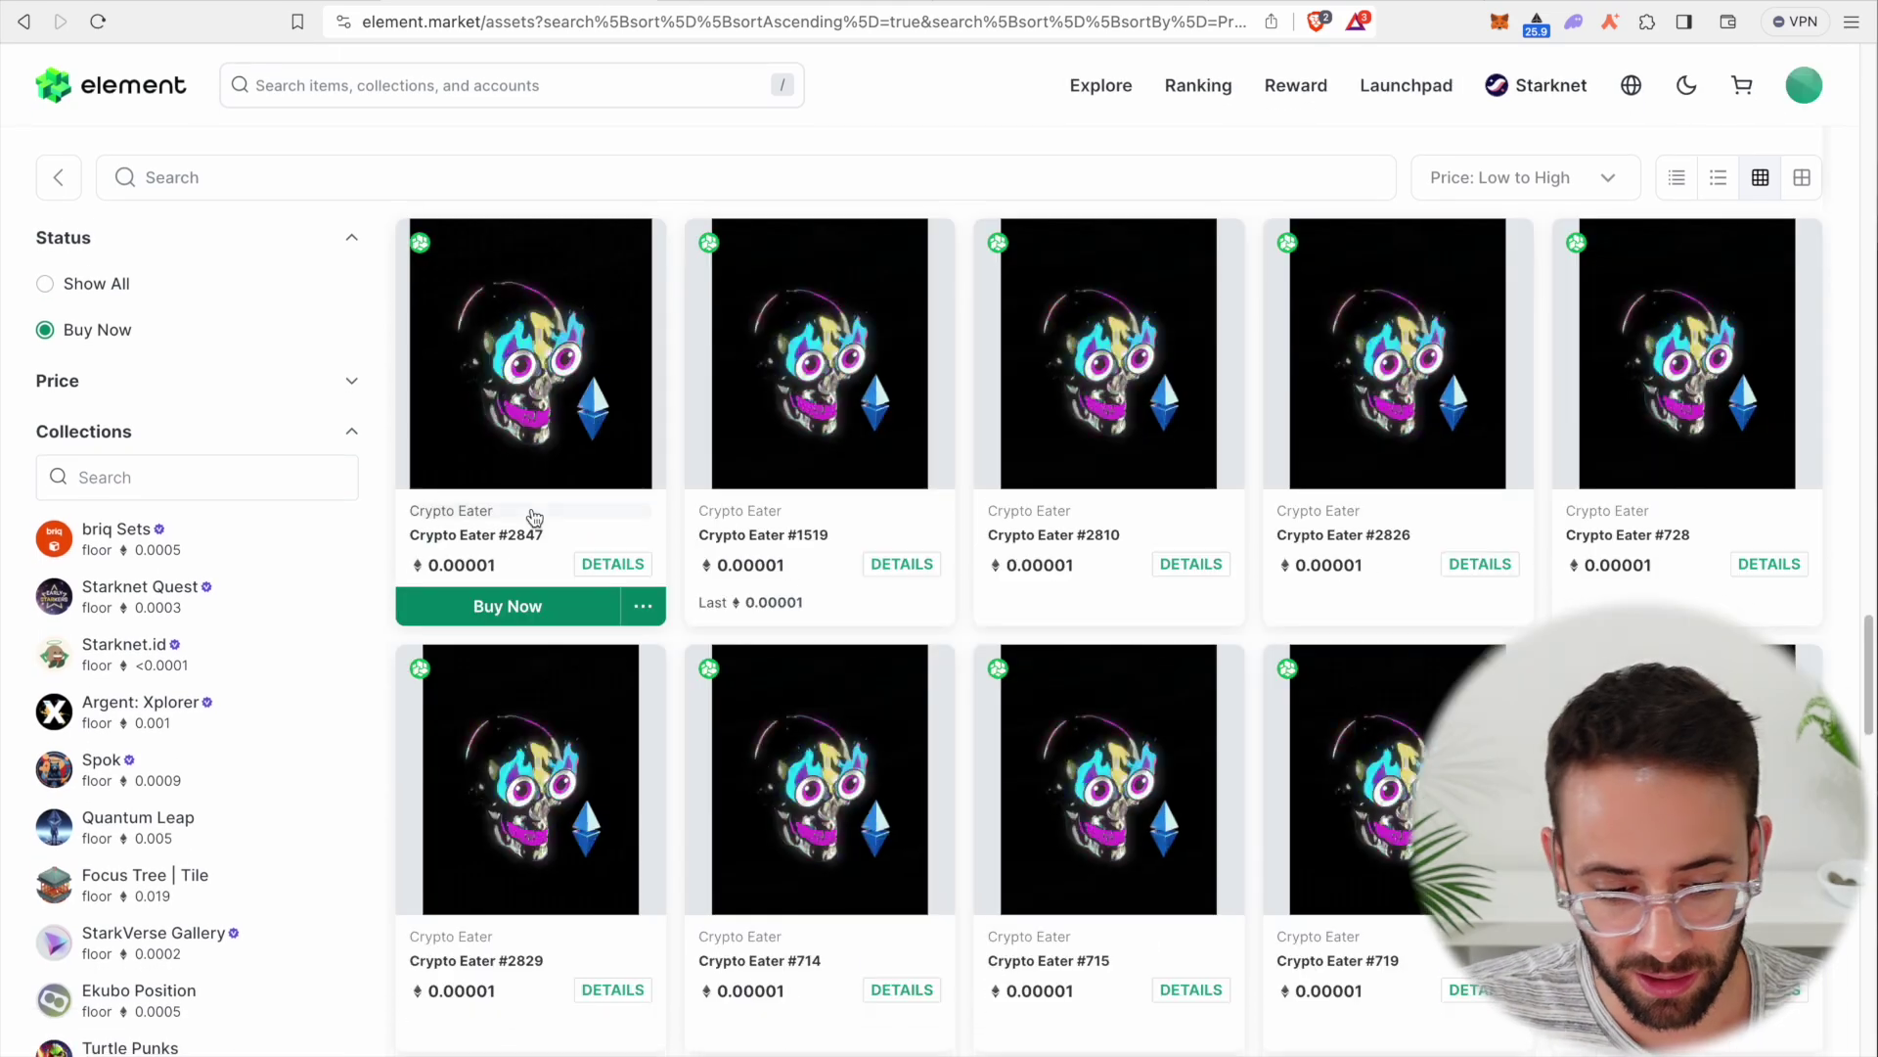
pyautogui.moveTo(771, 546)
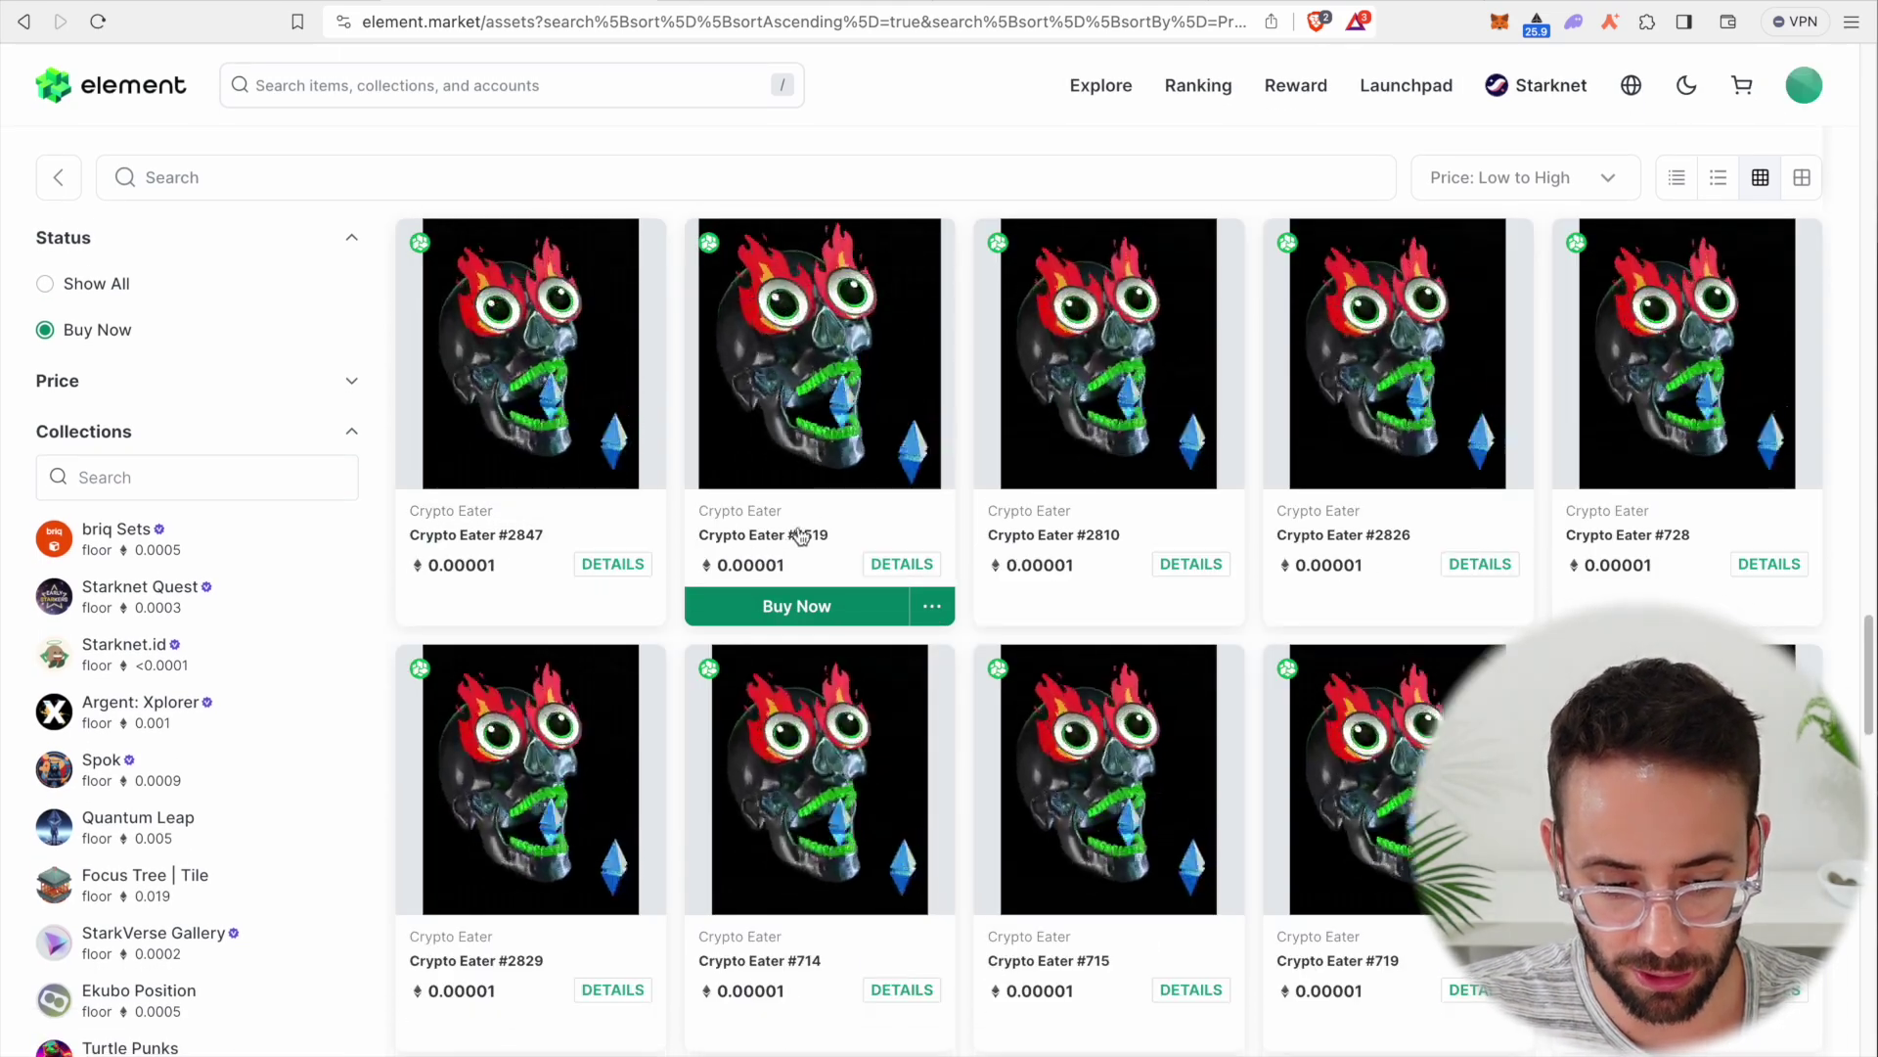
pyautogui.scroll(1, 791, 451)
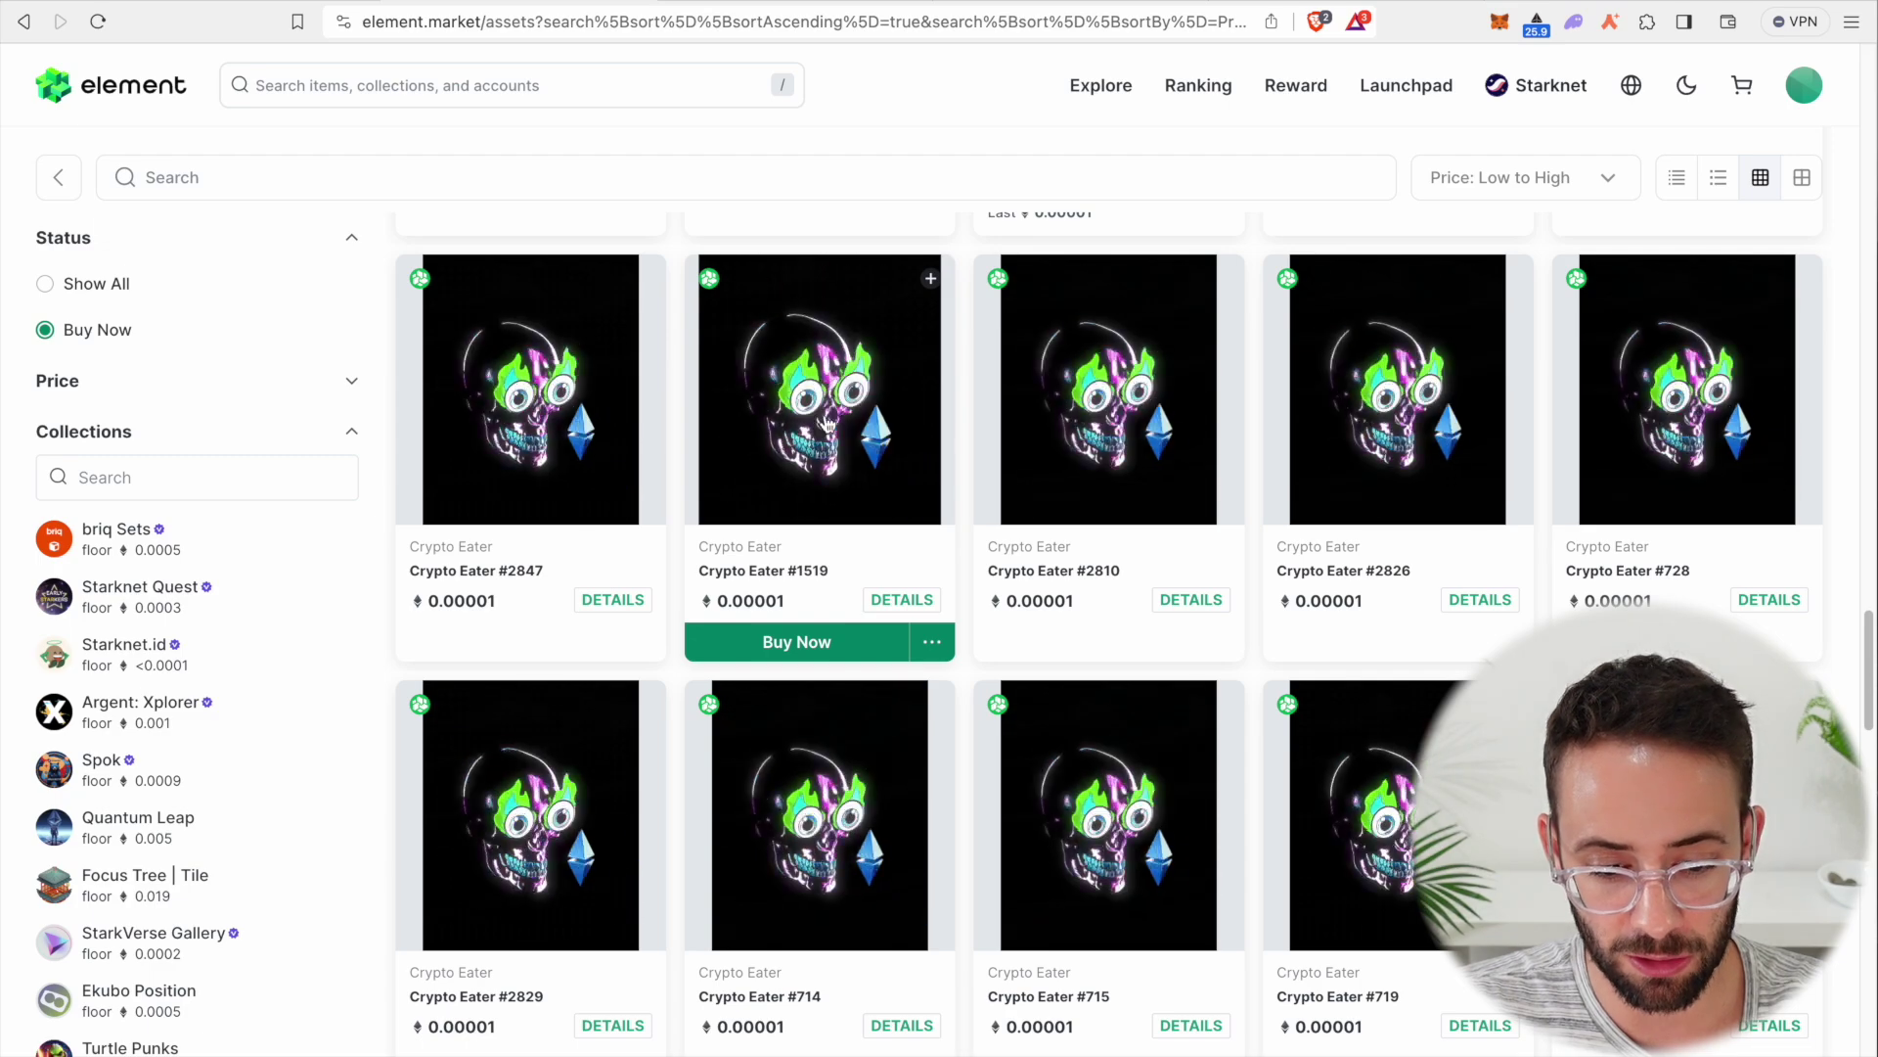
pyautogui.scroll(1, 861, 456)
pyautogui.scroll(-1, 792, 675)
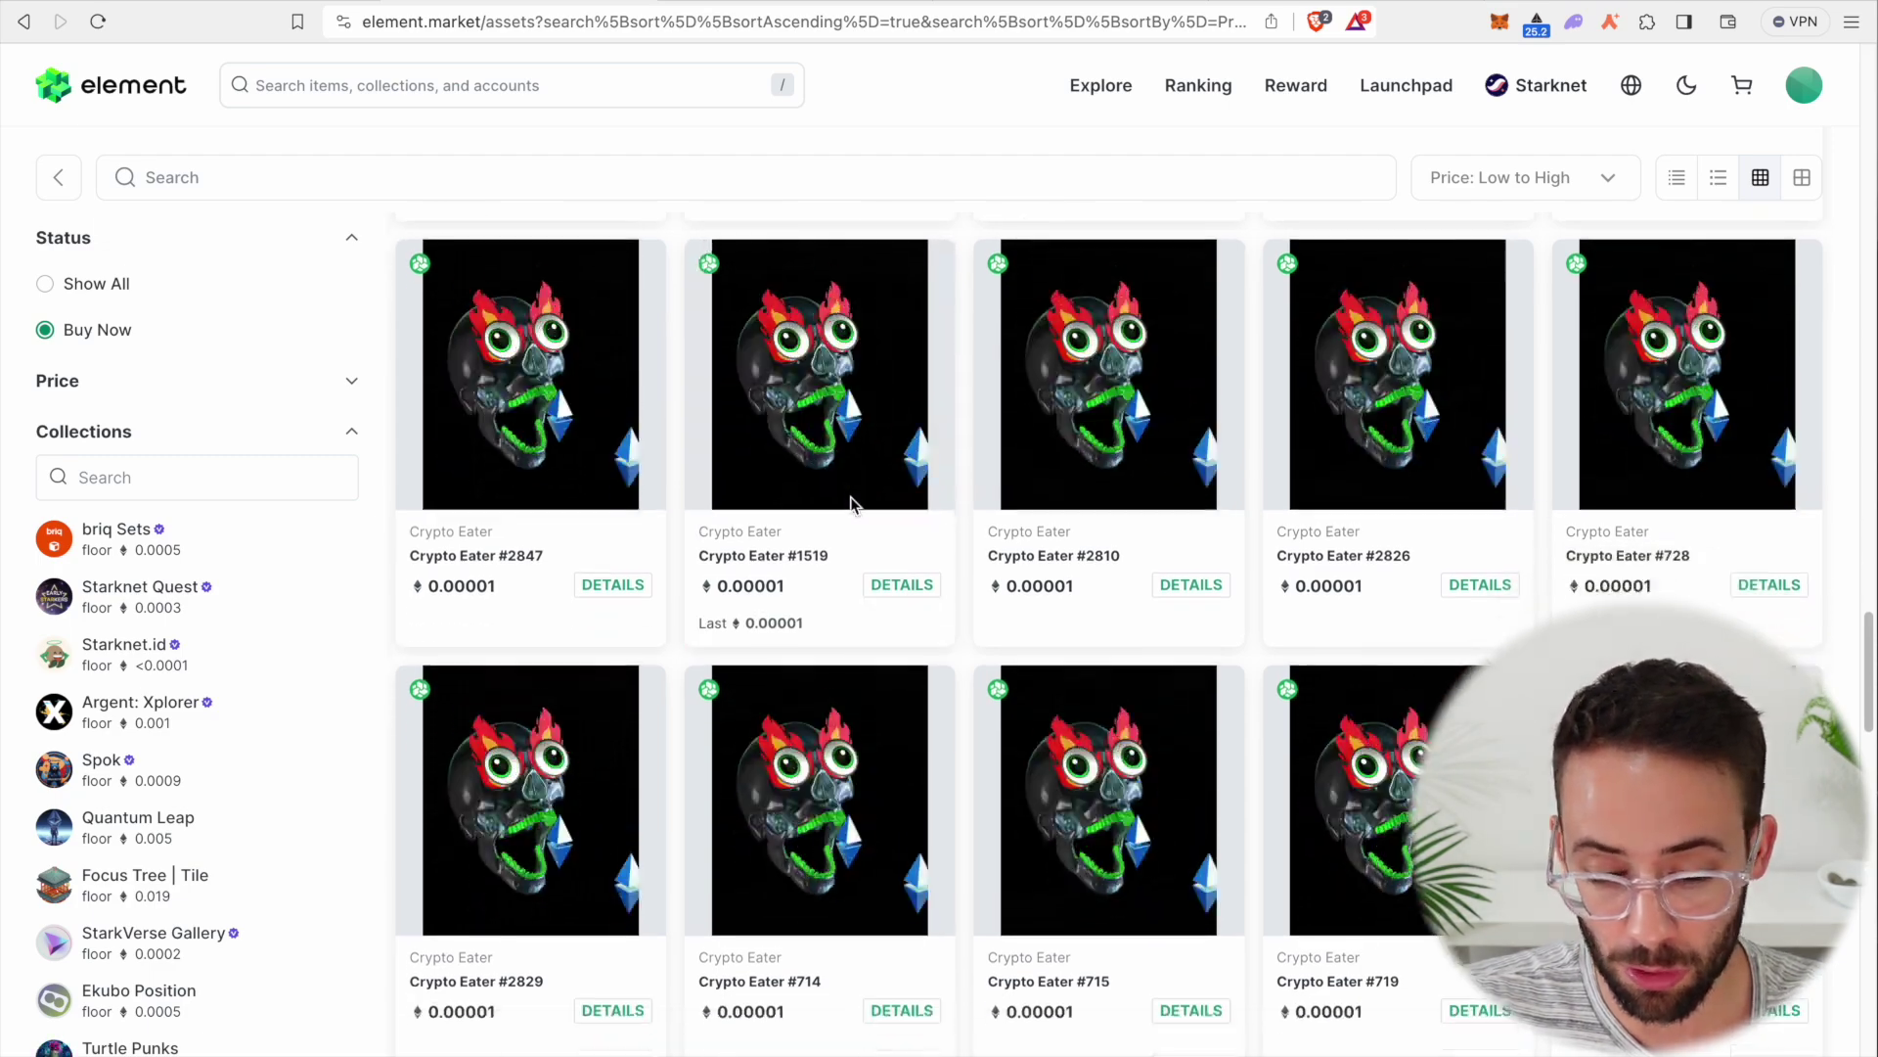
pyautogui.click(794, 629)
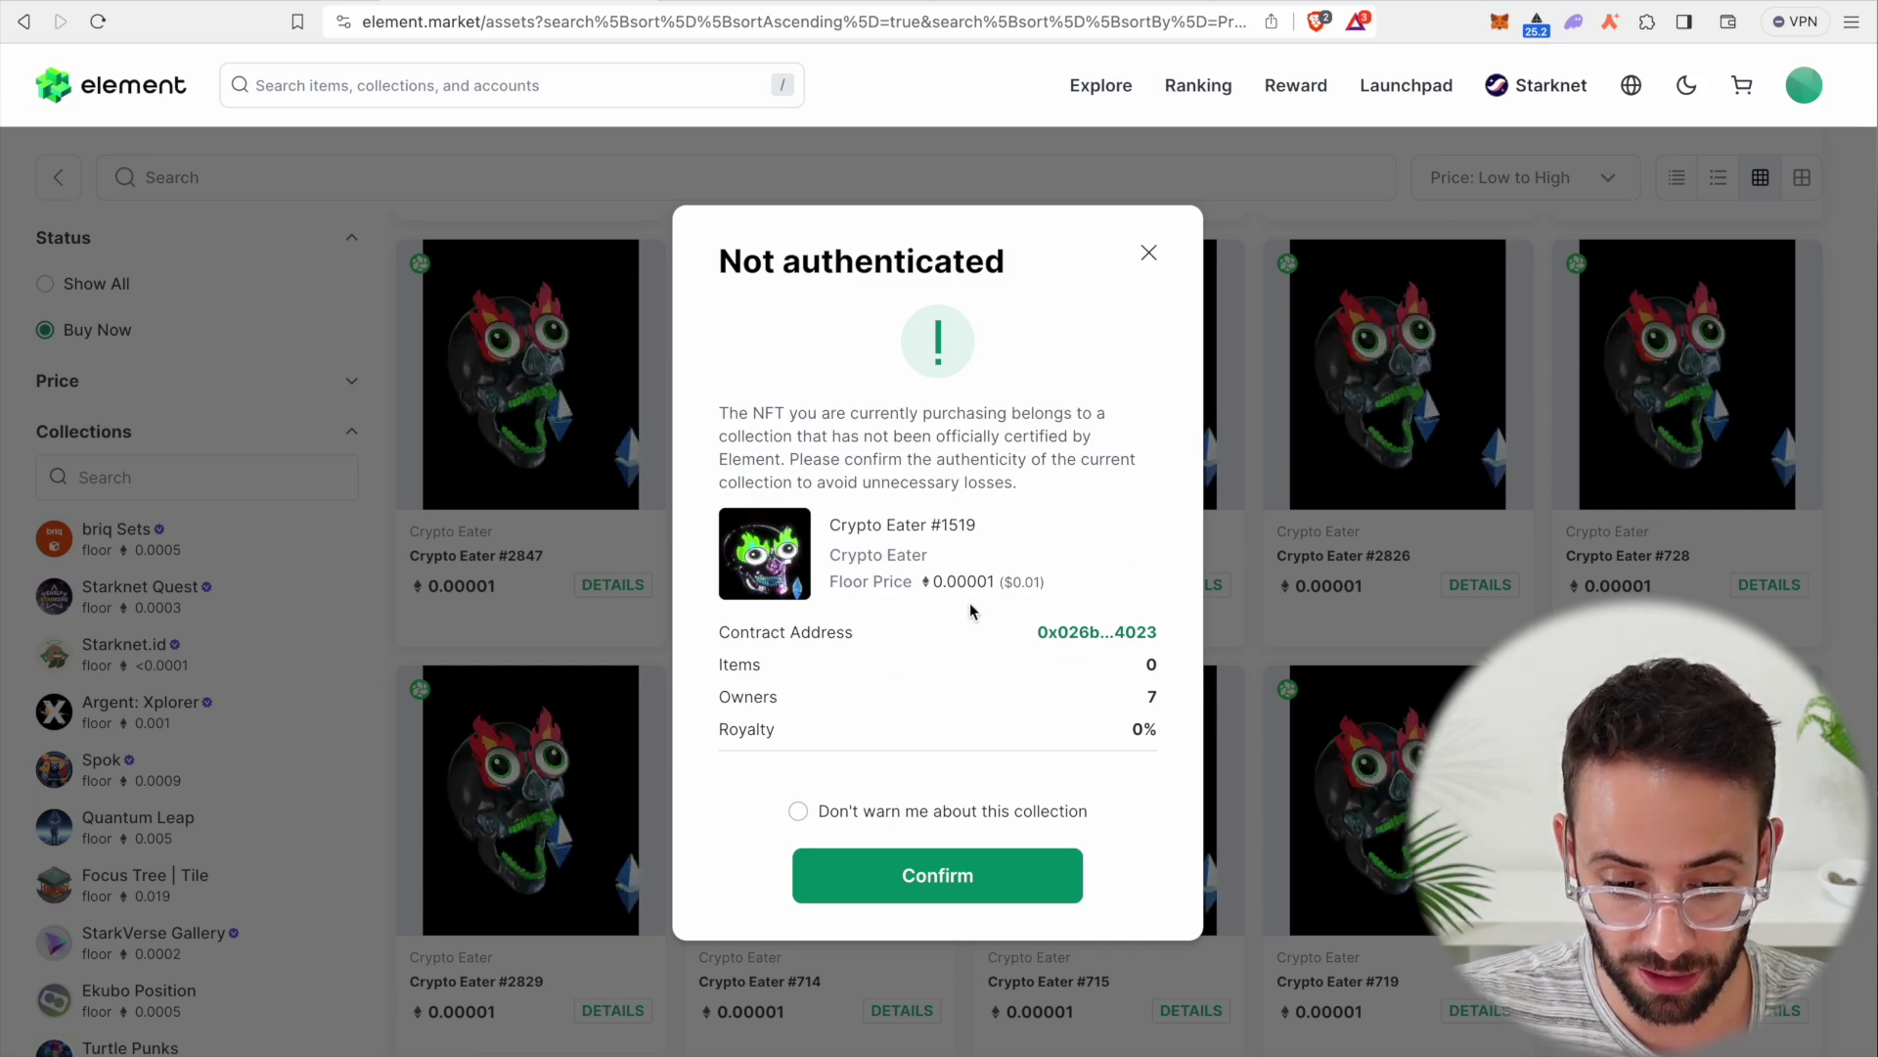
# Silence the collection warning and approve the 0.00001 ETH payment for Crypto Eater #1519 in Argent X
pyautogui.click(799, 810)
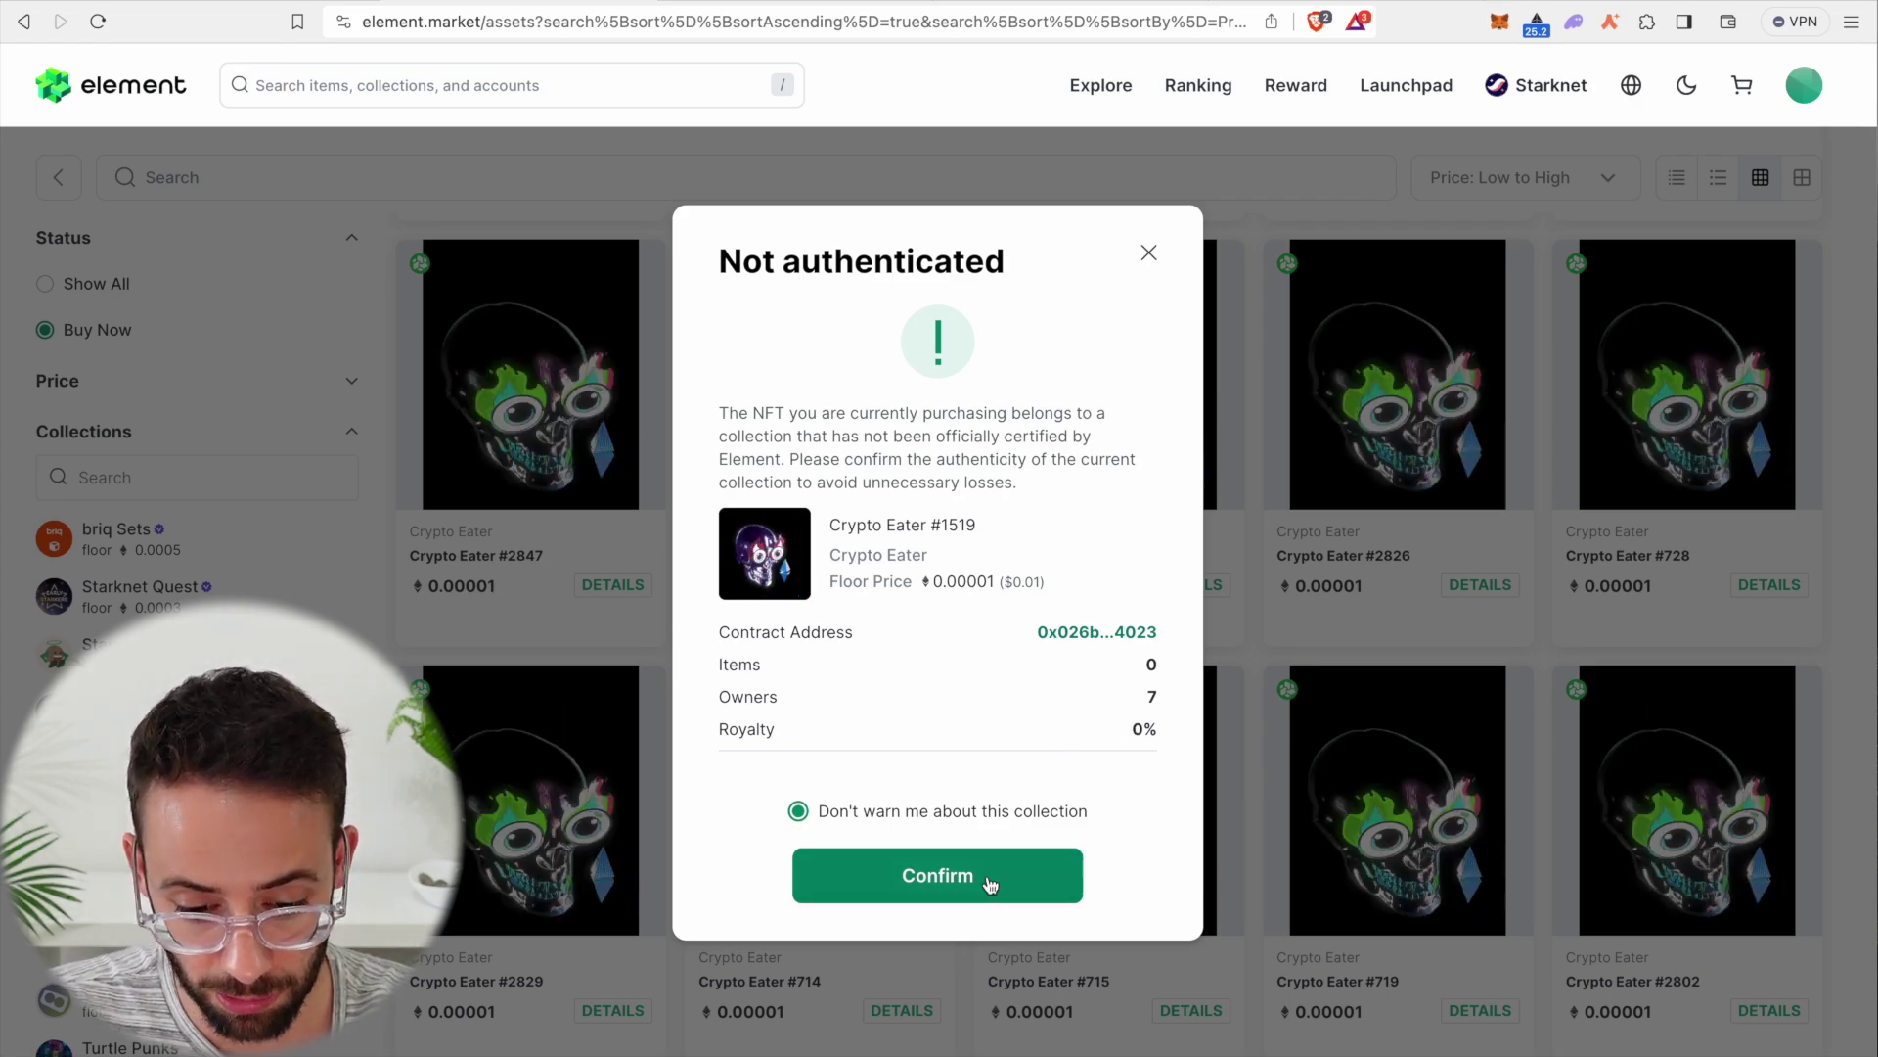
pyautogui.click(927, 879)
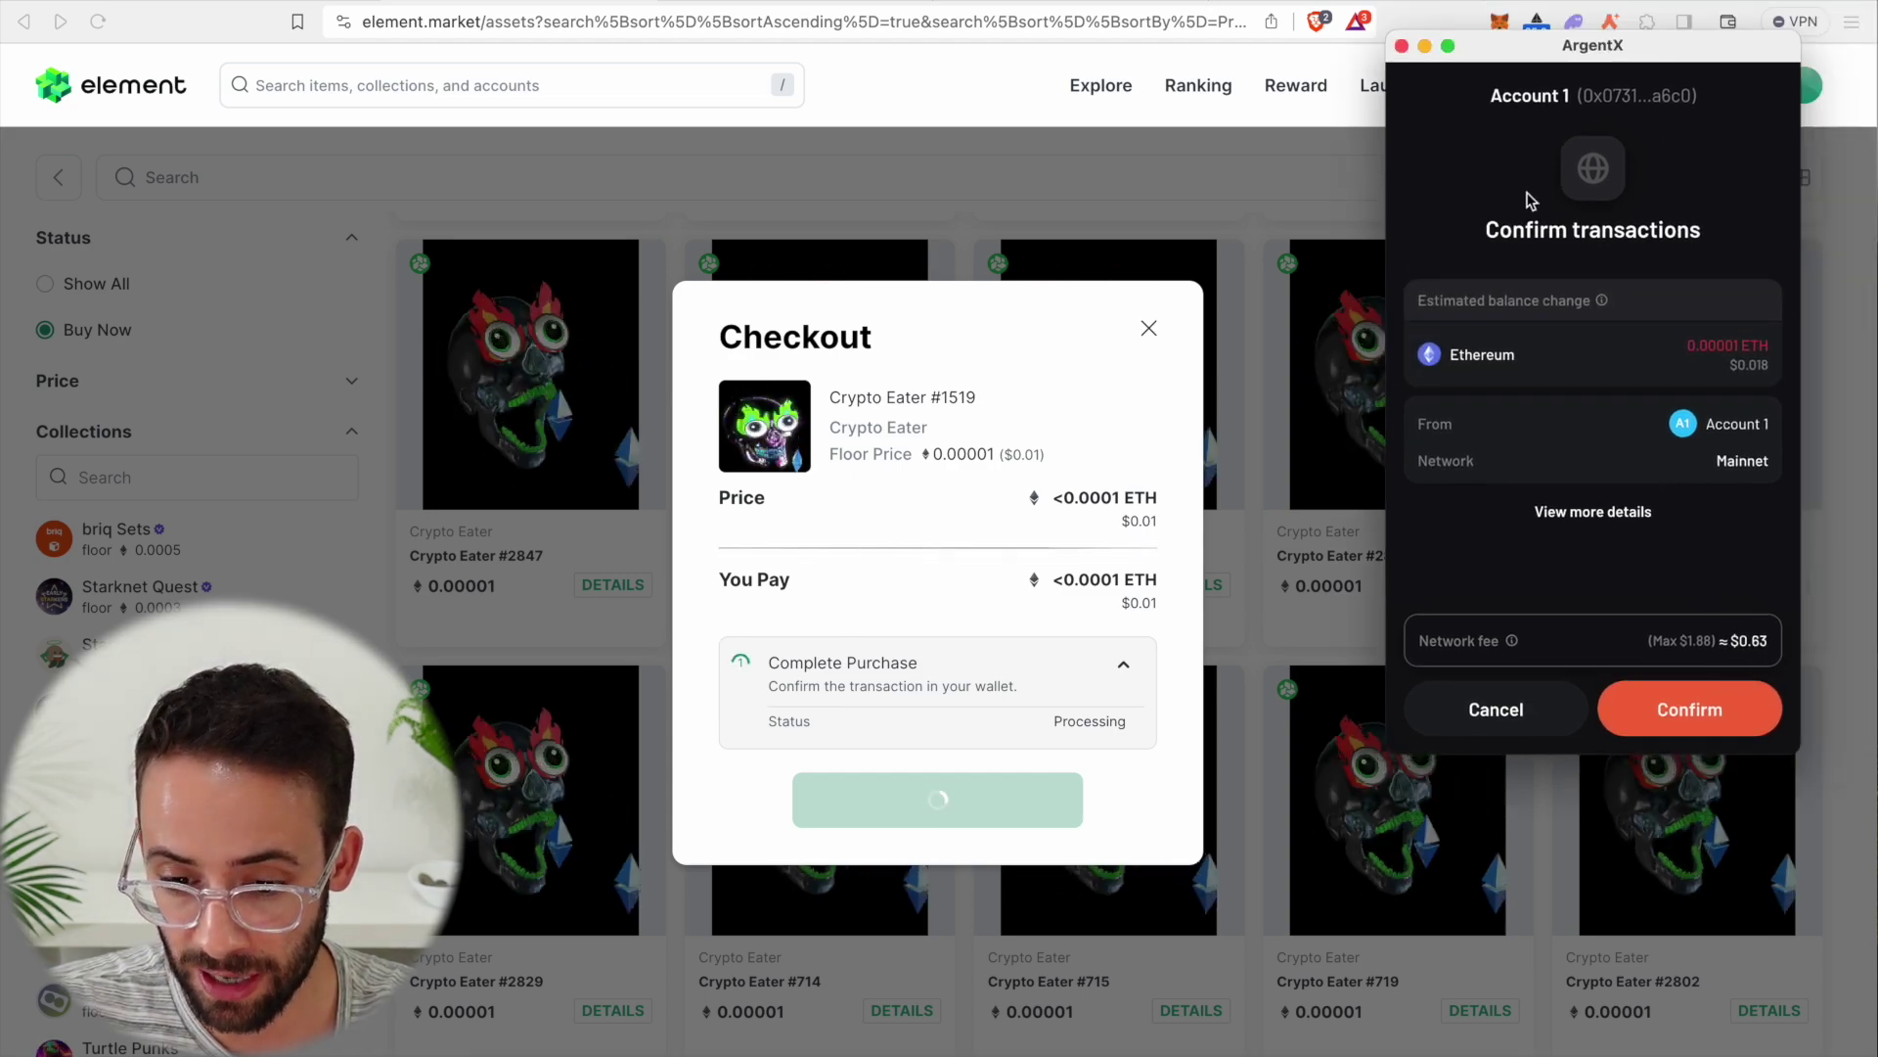
pyautogui.moveTo(1544, 57); pyautogui.dragTo(1543, 81)
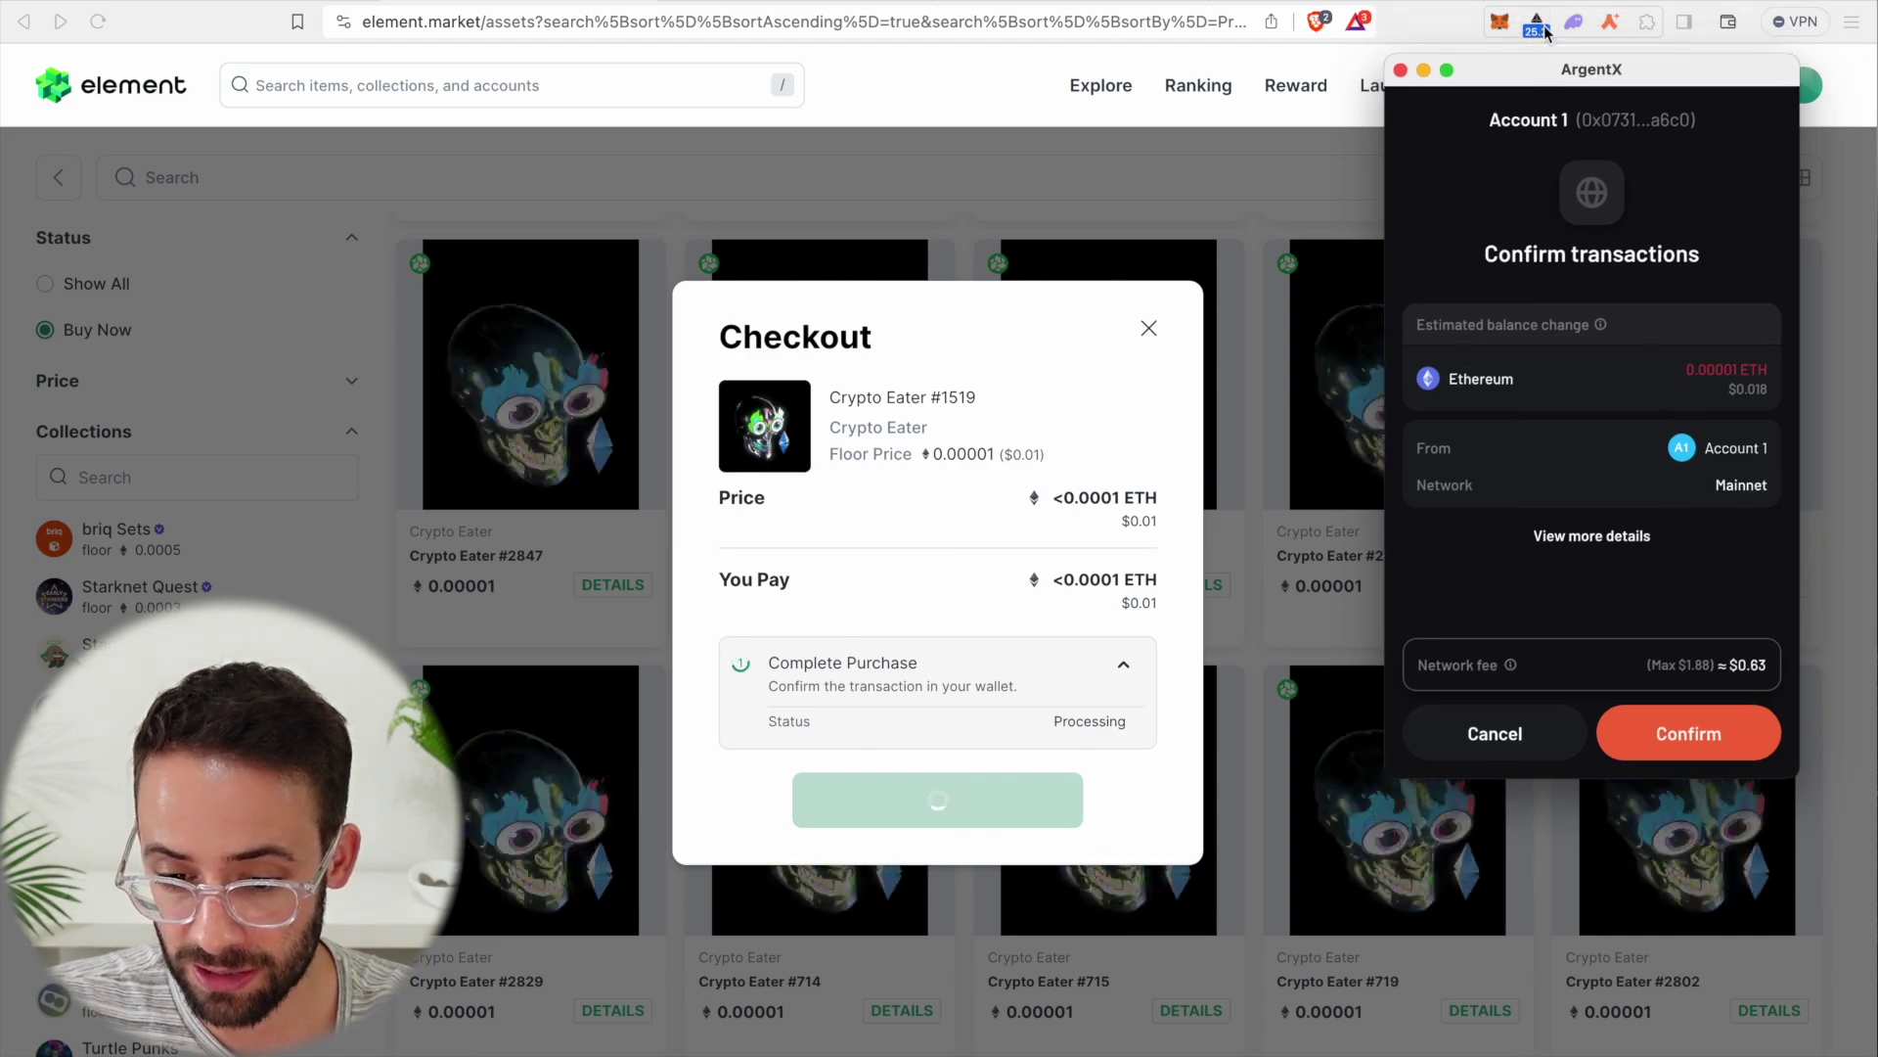
pyautogui.click(1722, 745)
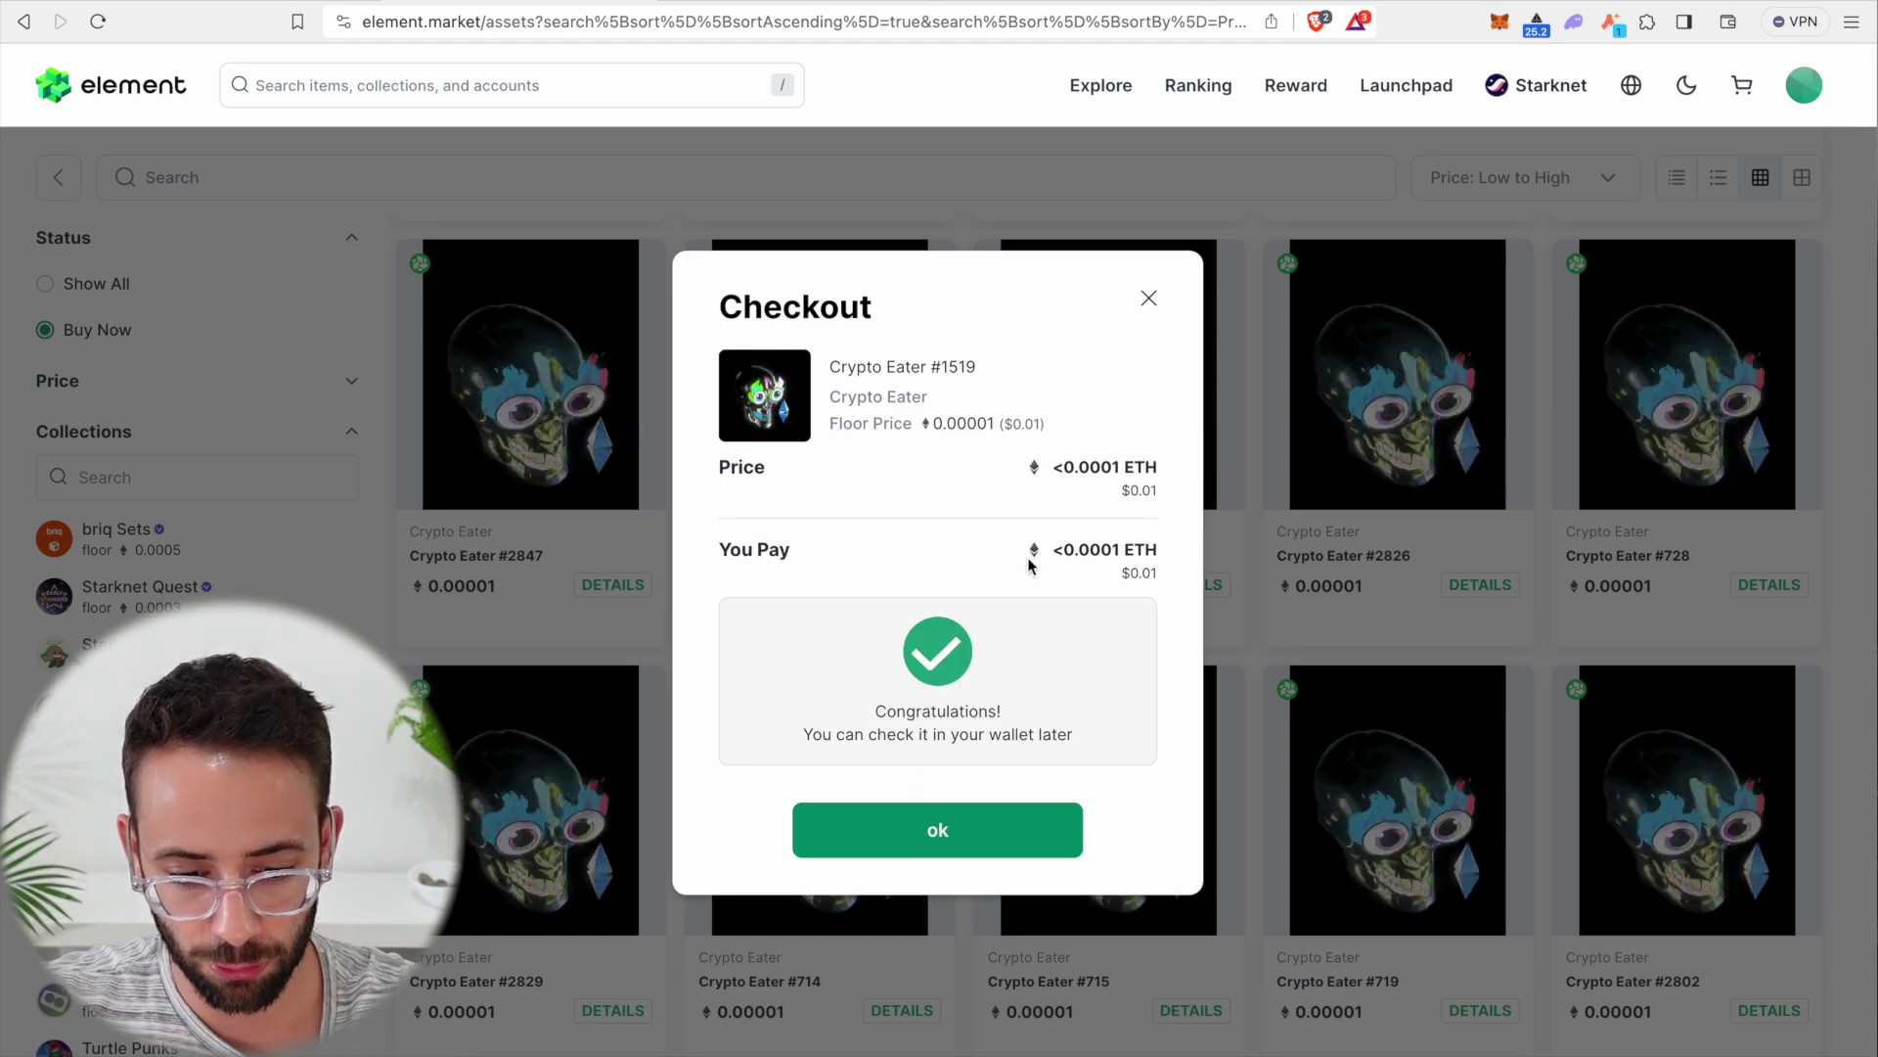
pyautogui.click(964, 840)
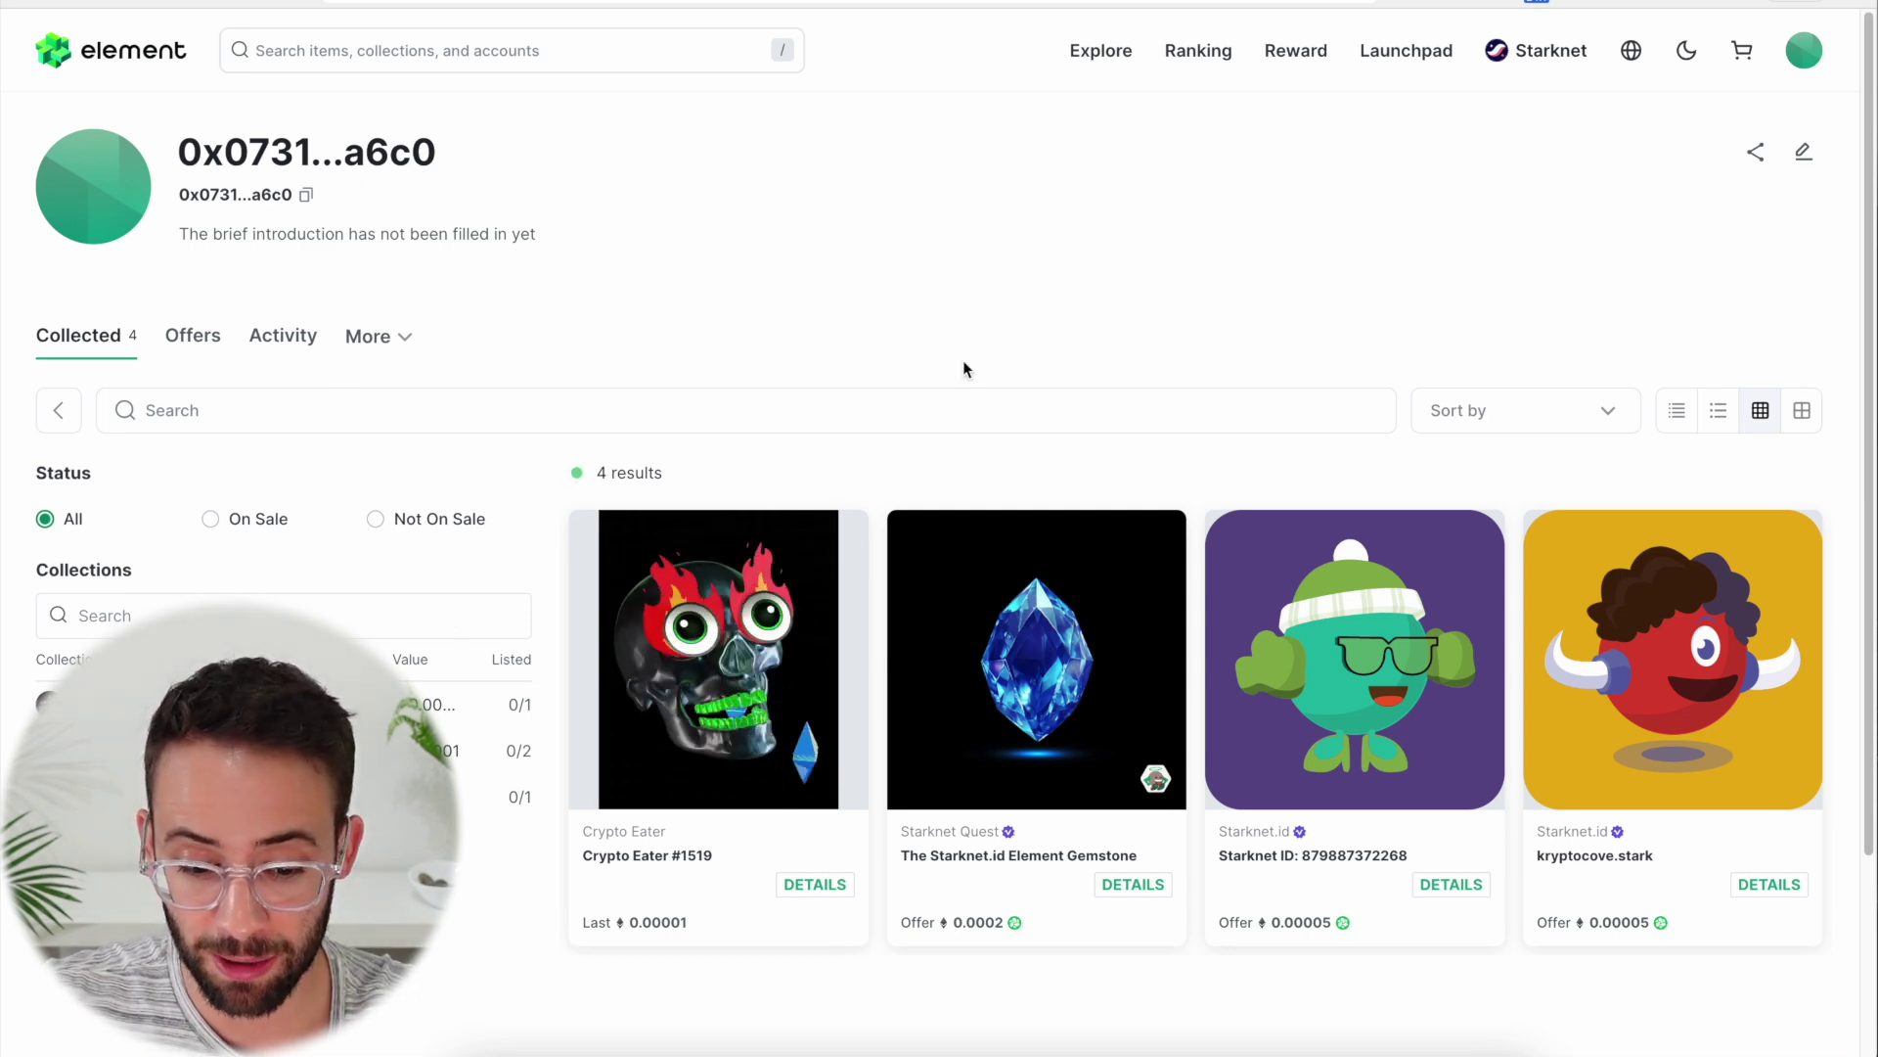
# Select Crypto Eater #1519 and set a listing price of 1 with a 3-month duration
pyautogui.moveTo(672, 643)
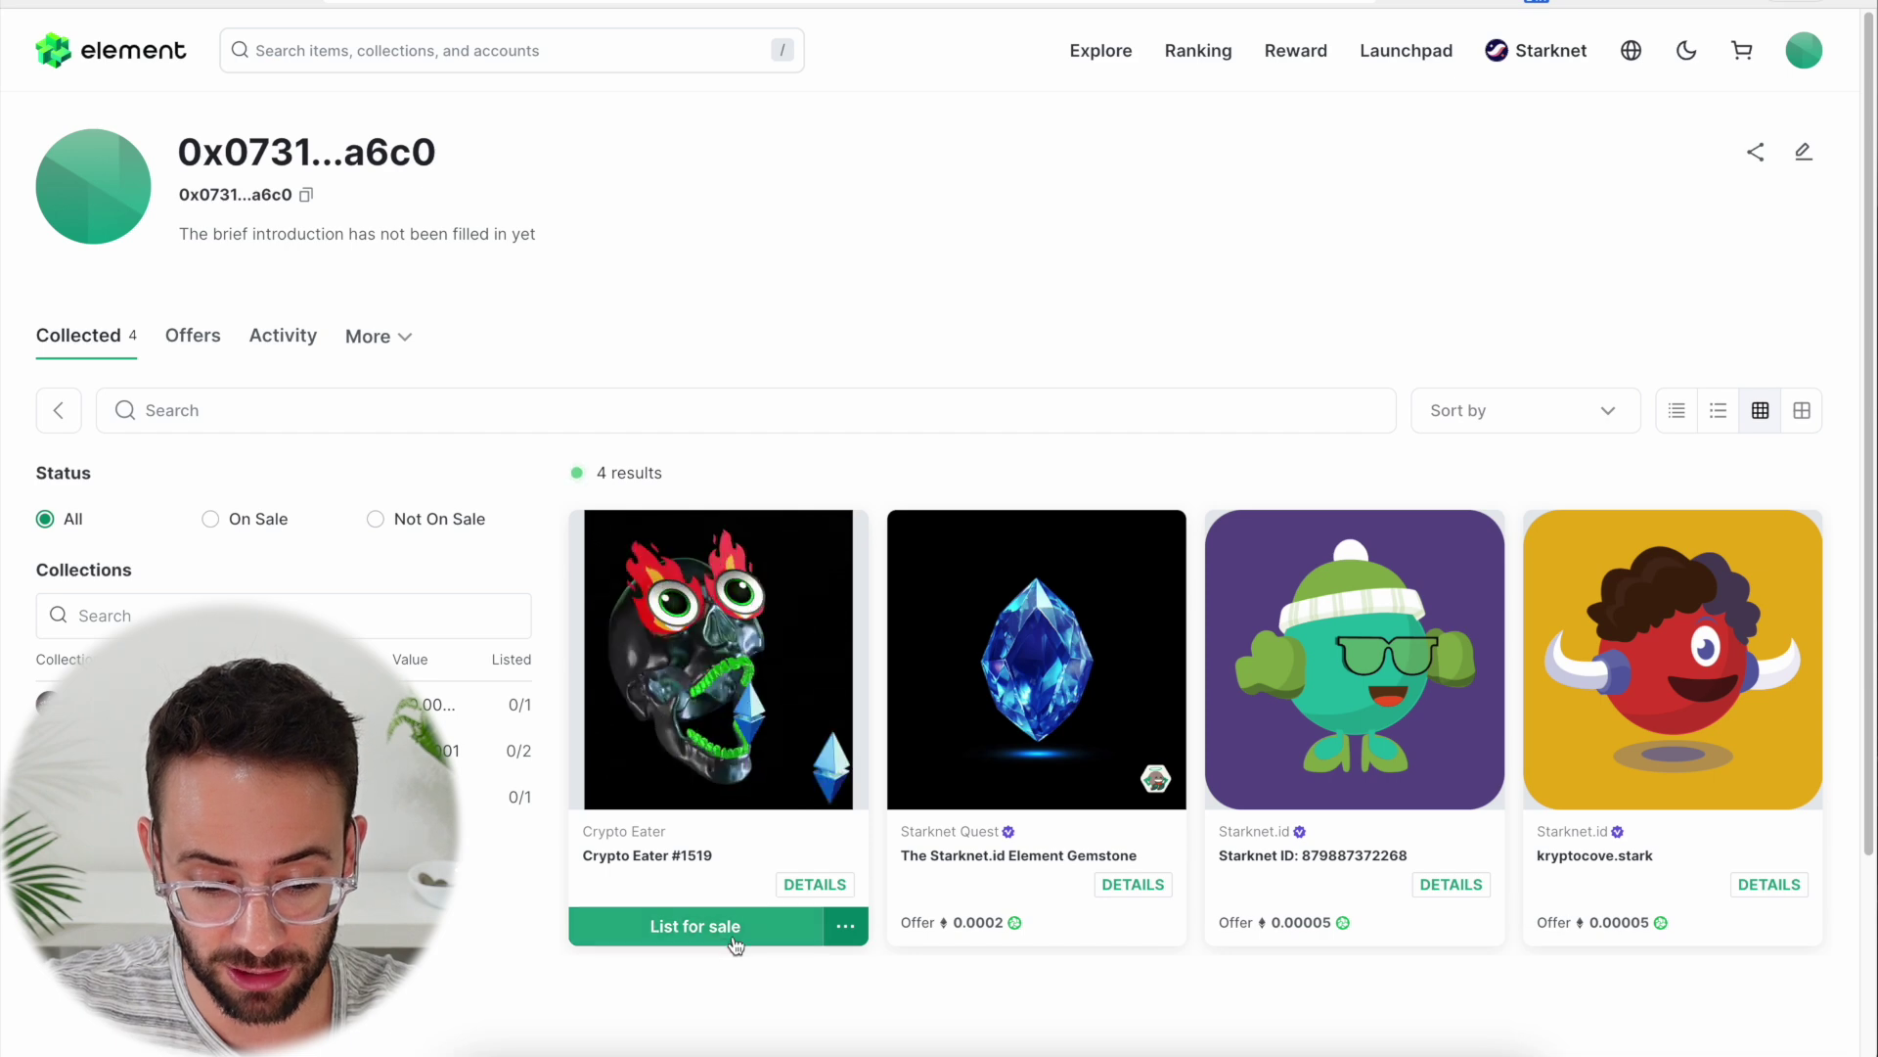
pyautogui.click(702, 935)
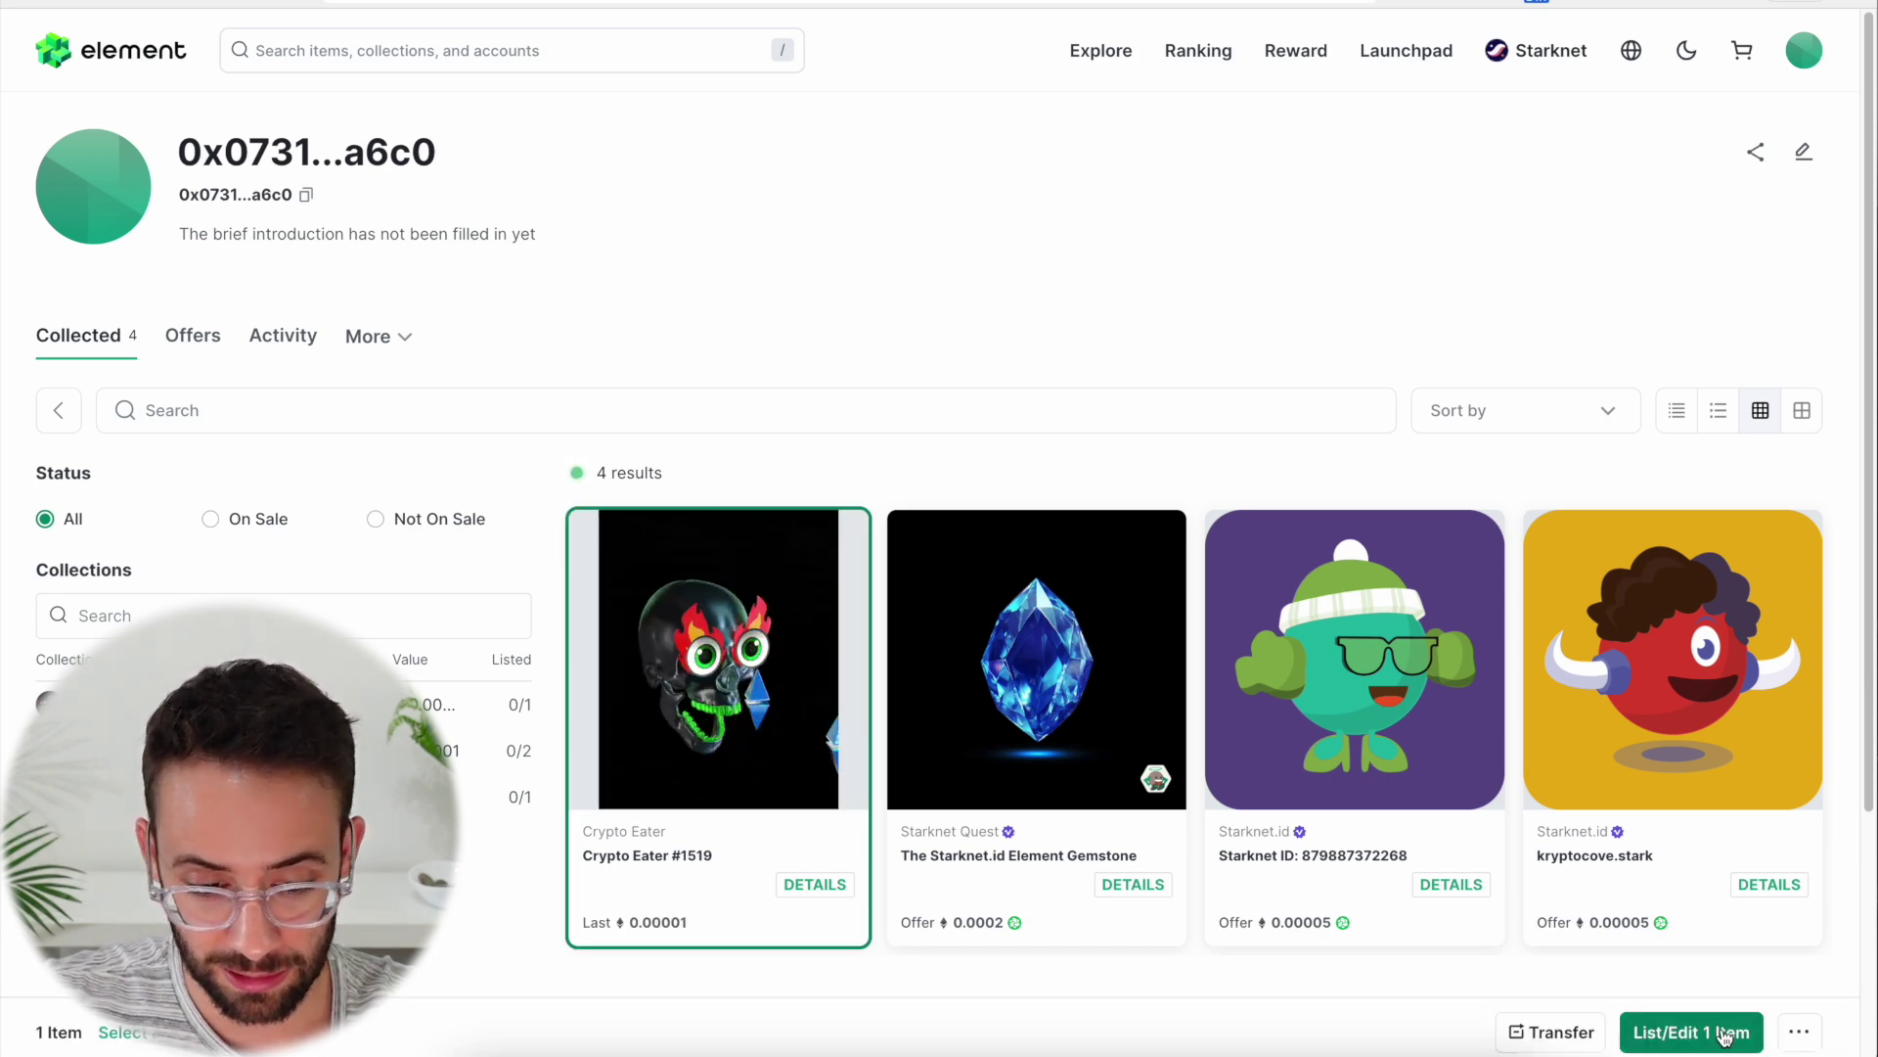
pyautogui.click(1724, 1033)
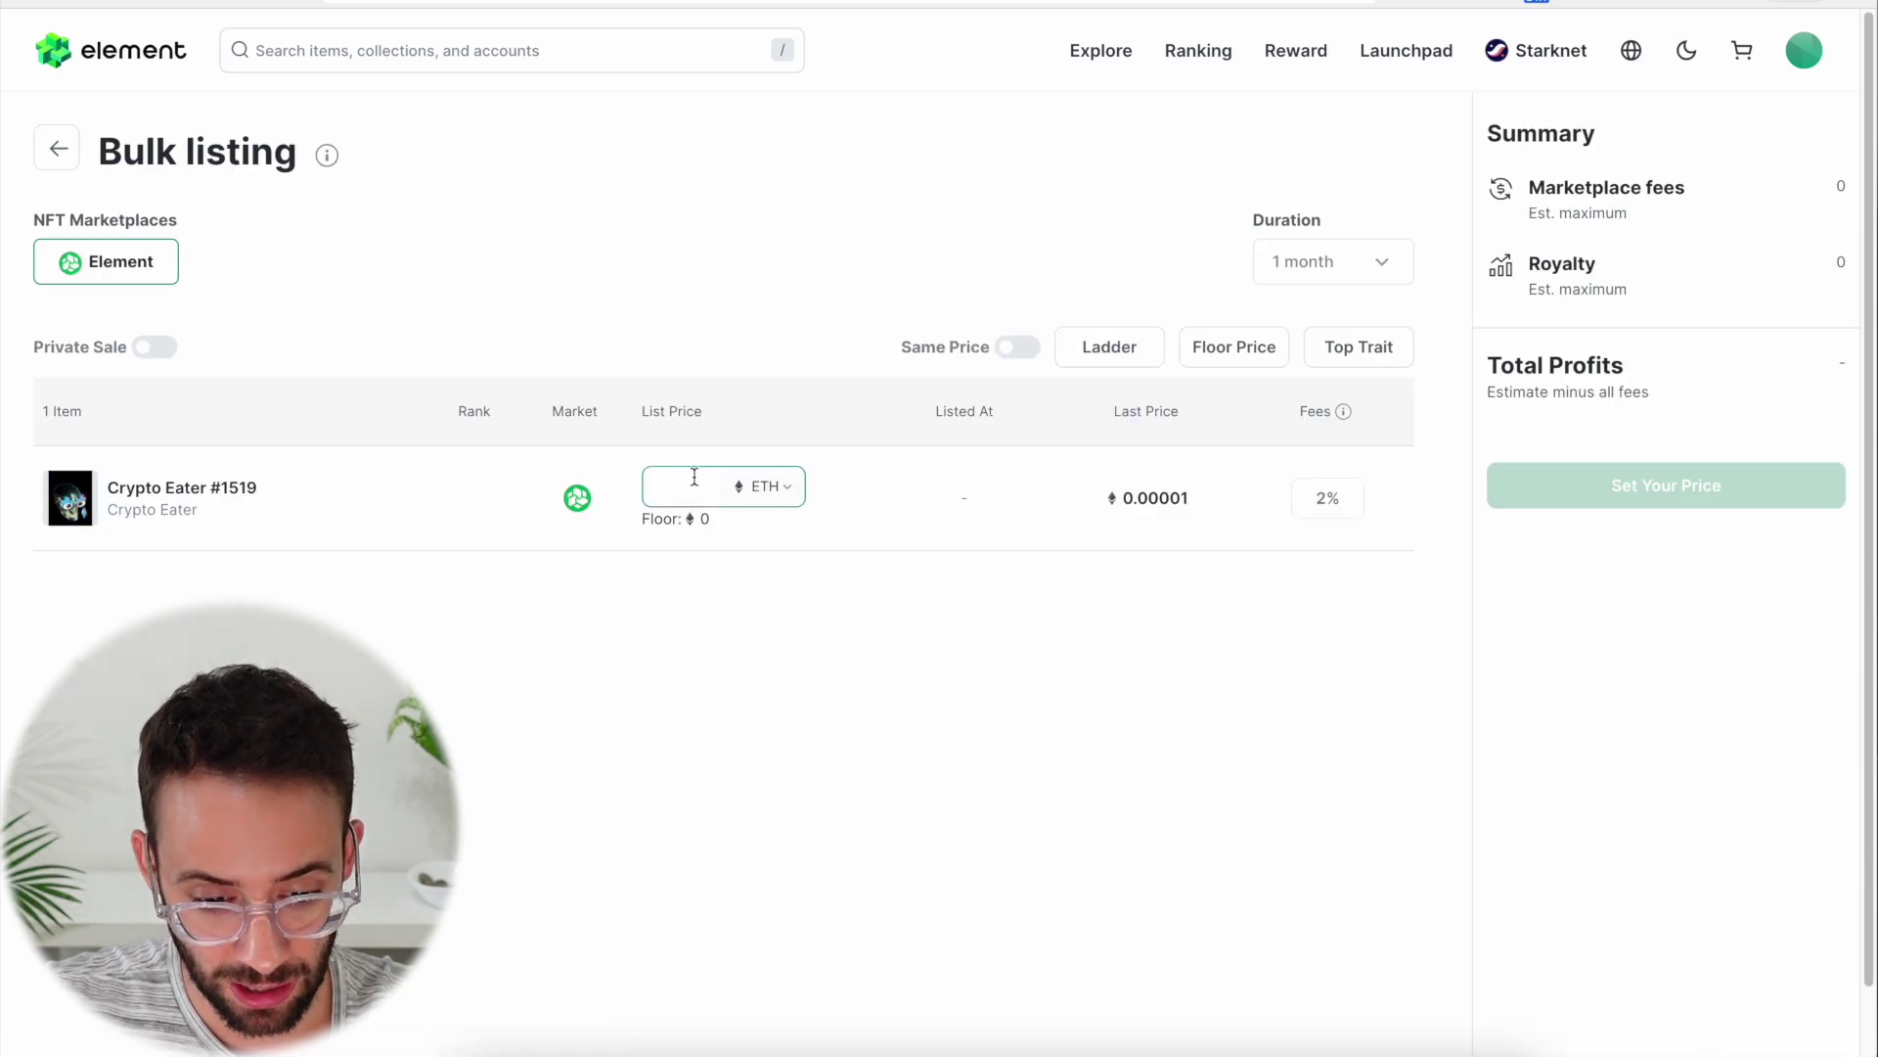
pyautogui.click(691, 478)
pyautogui.write('1')
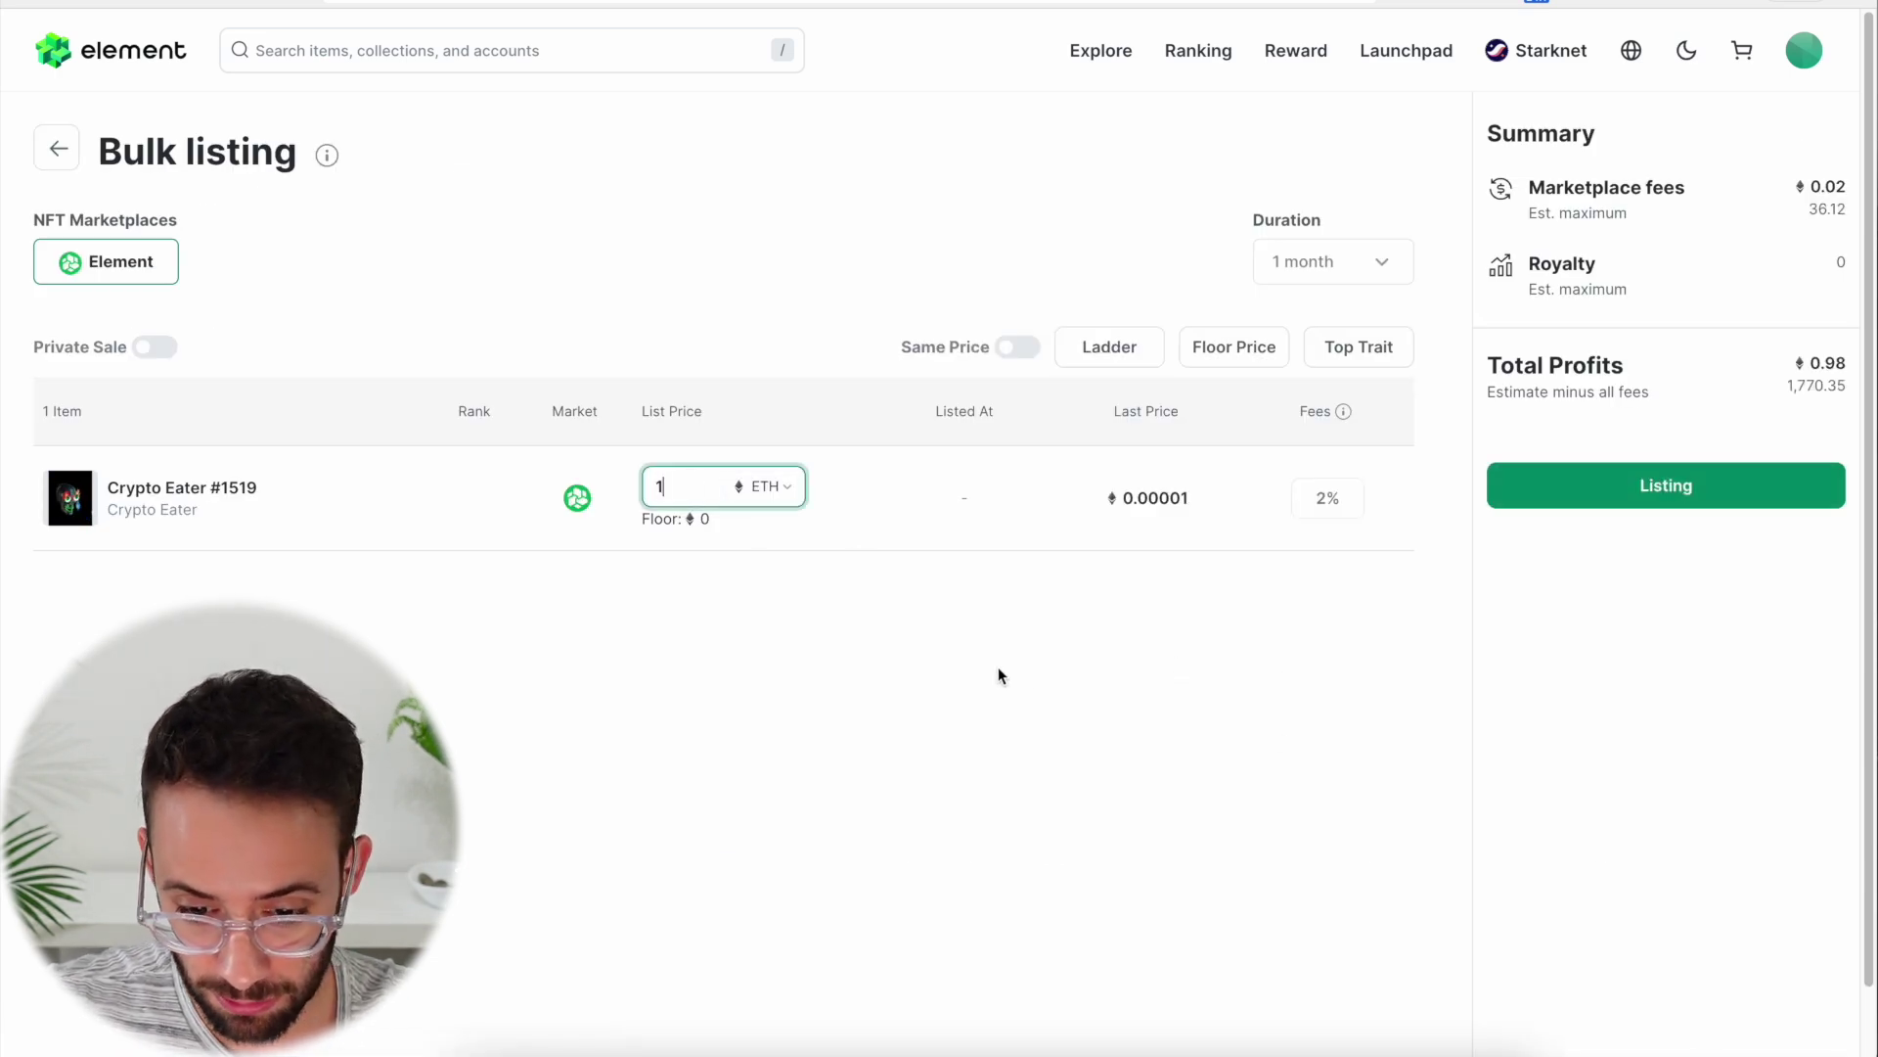
pyautogui.click(1318, 279)
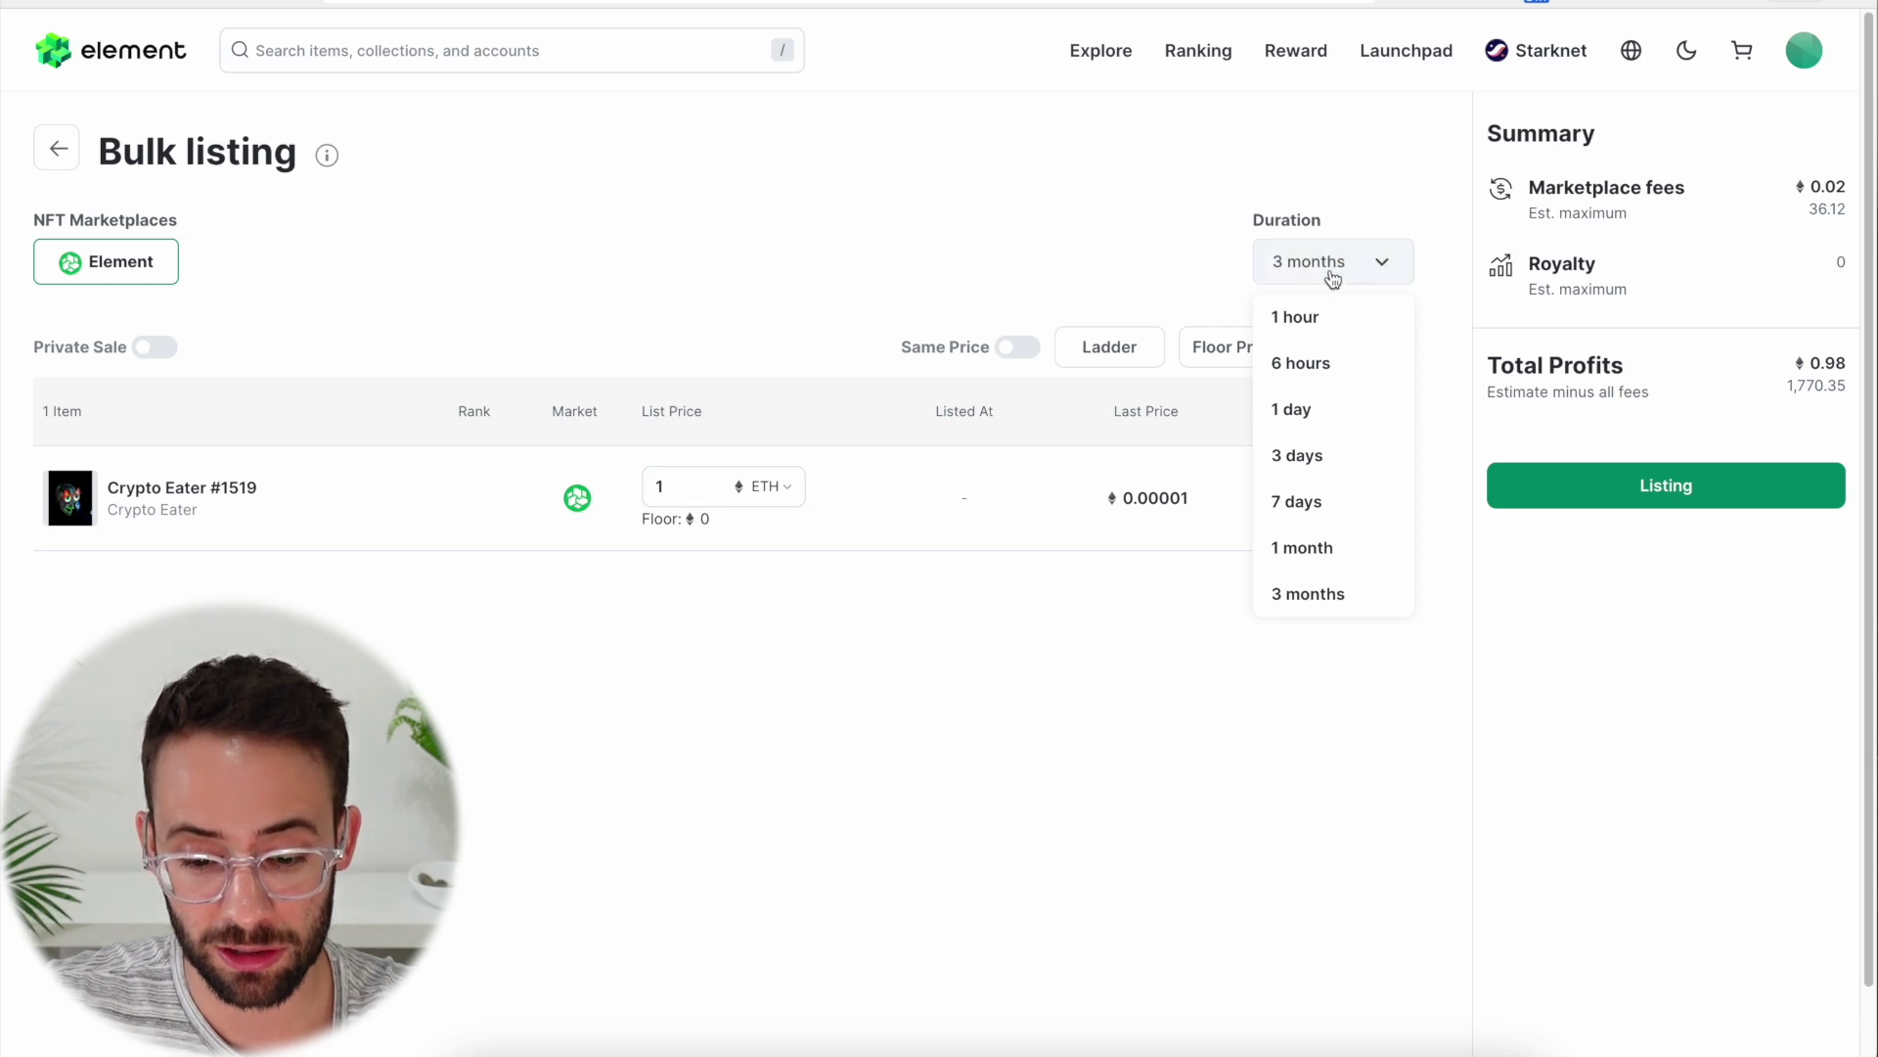
pyautogui.click(1329, 602)
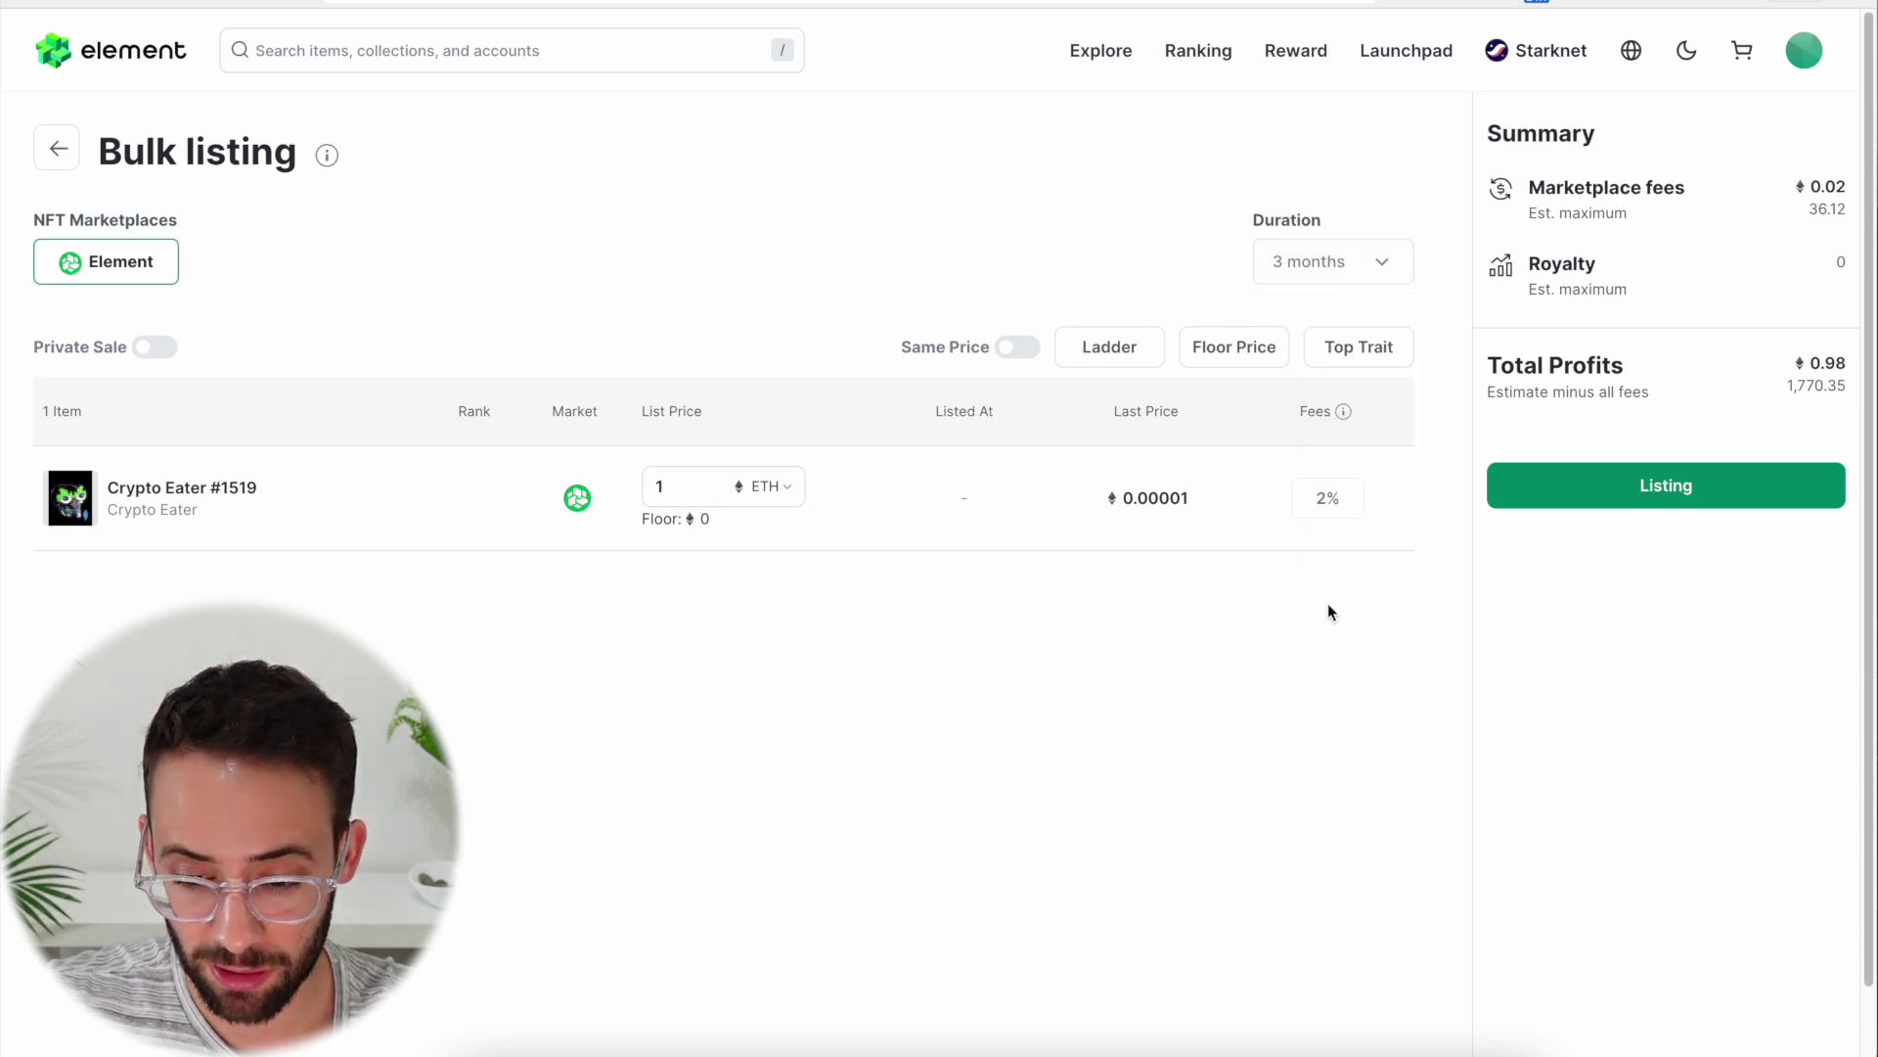
# Submit the listing, approve and sign it in Argent X, then view the listings
pyautogui.click(1720, 497)
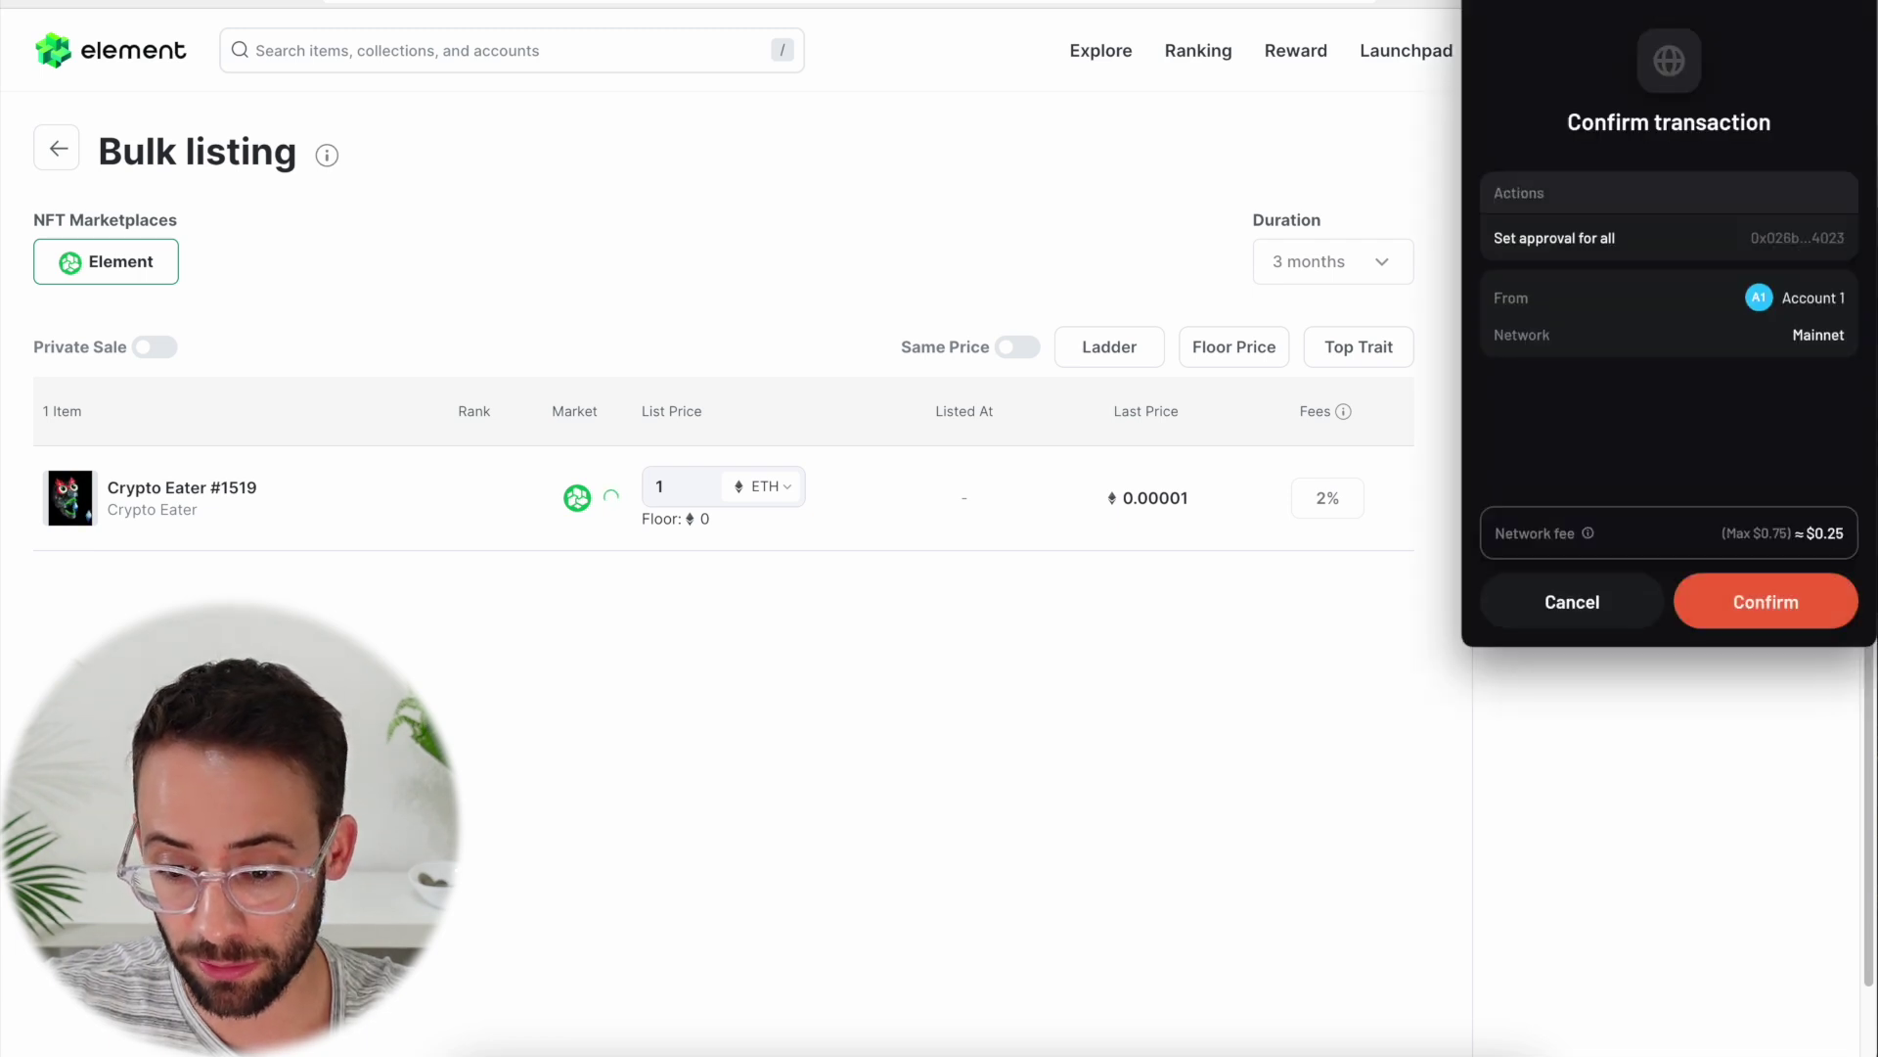
pyautogui.moveTo(1700, 1); pyautogui.dragTo(1533, 59)
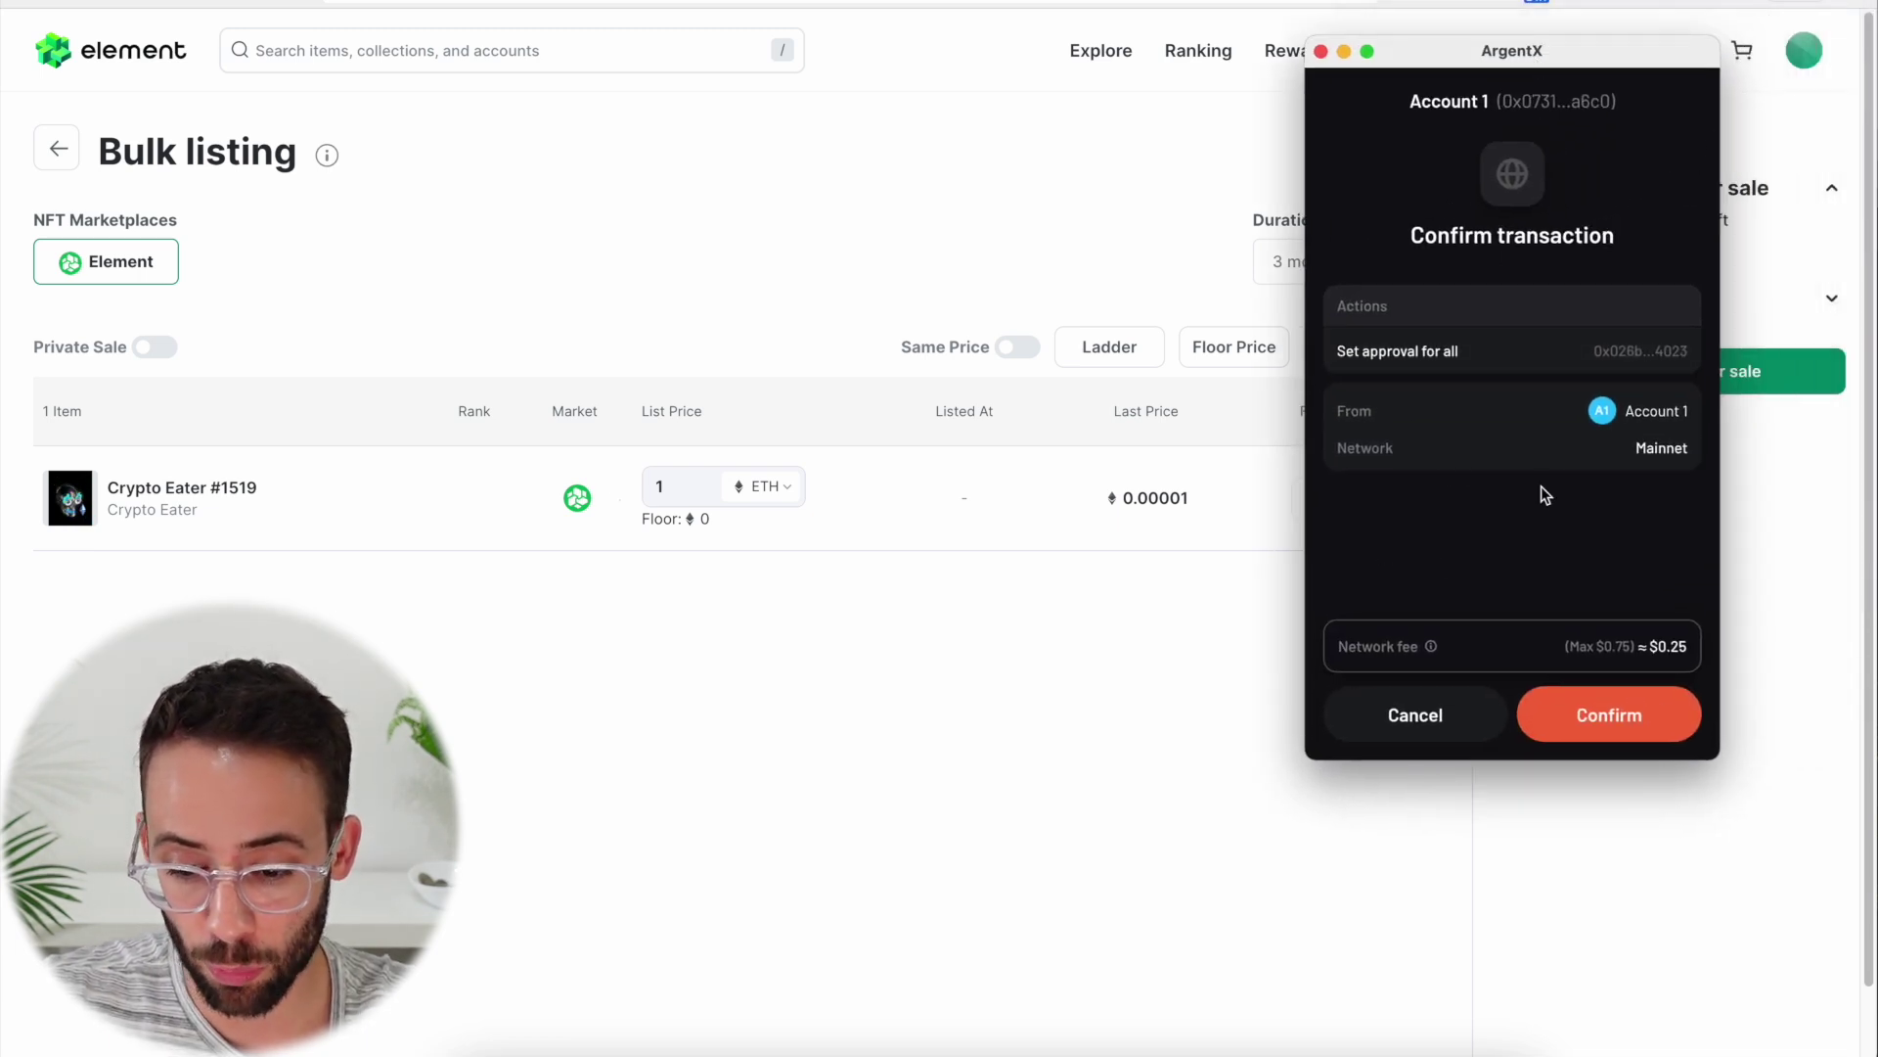
pyautogui.click(1629, 724)
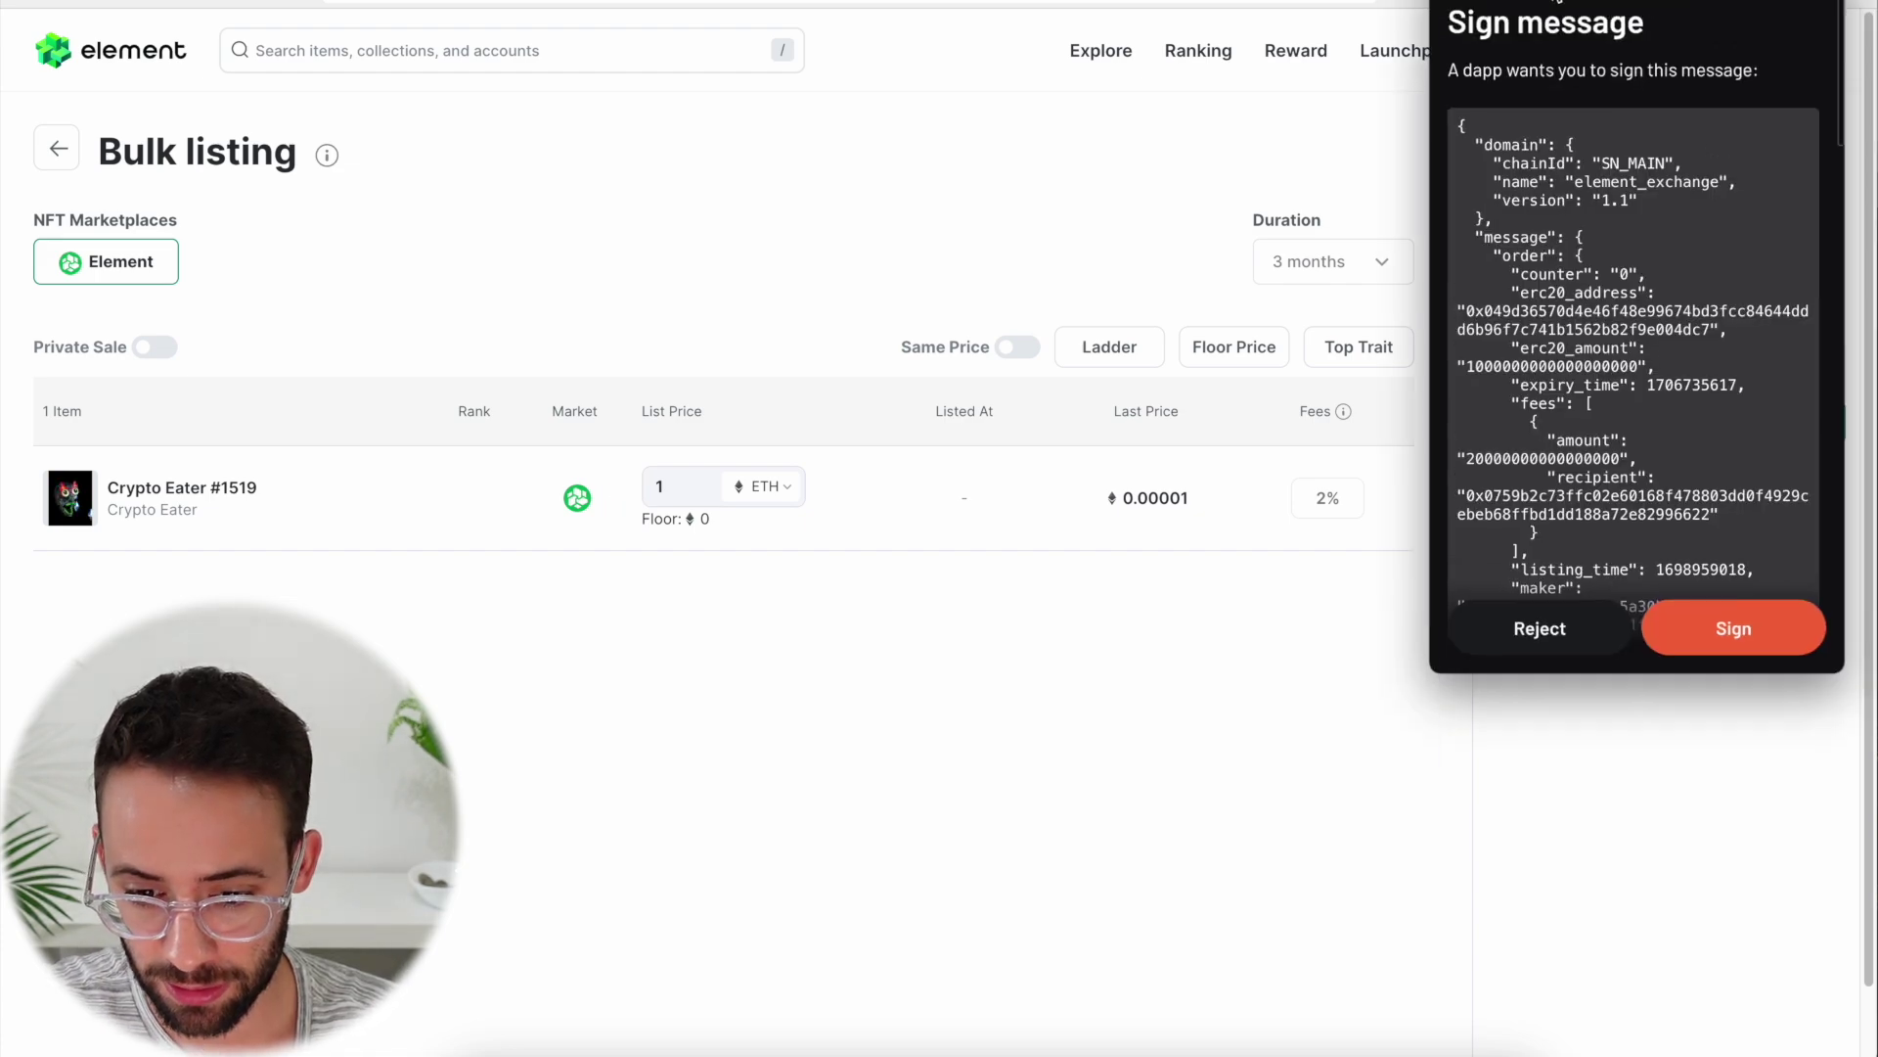
pyautogui.click(1558, 741)
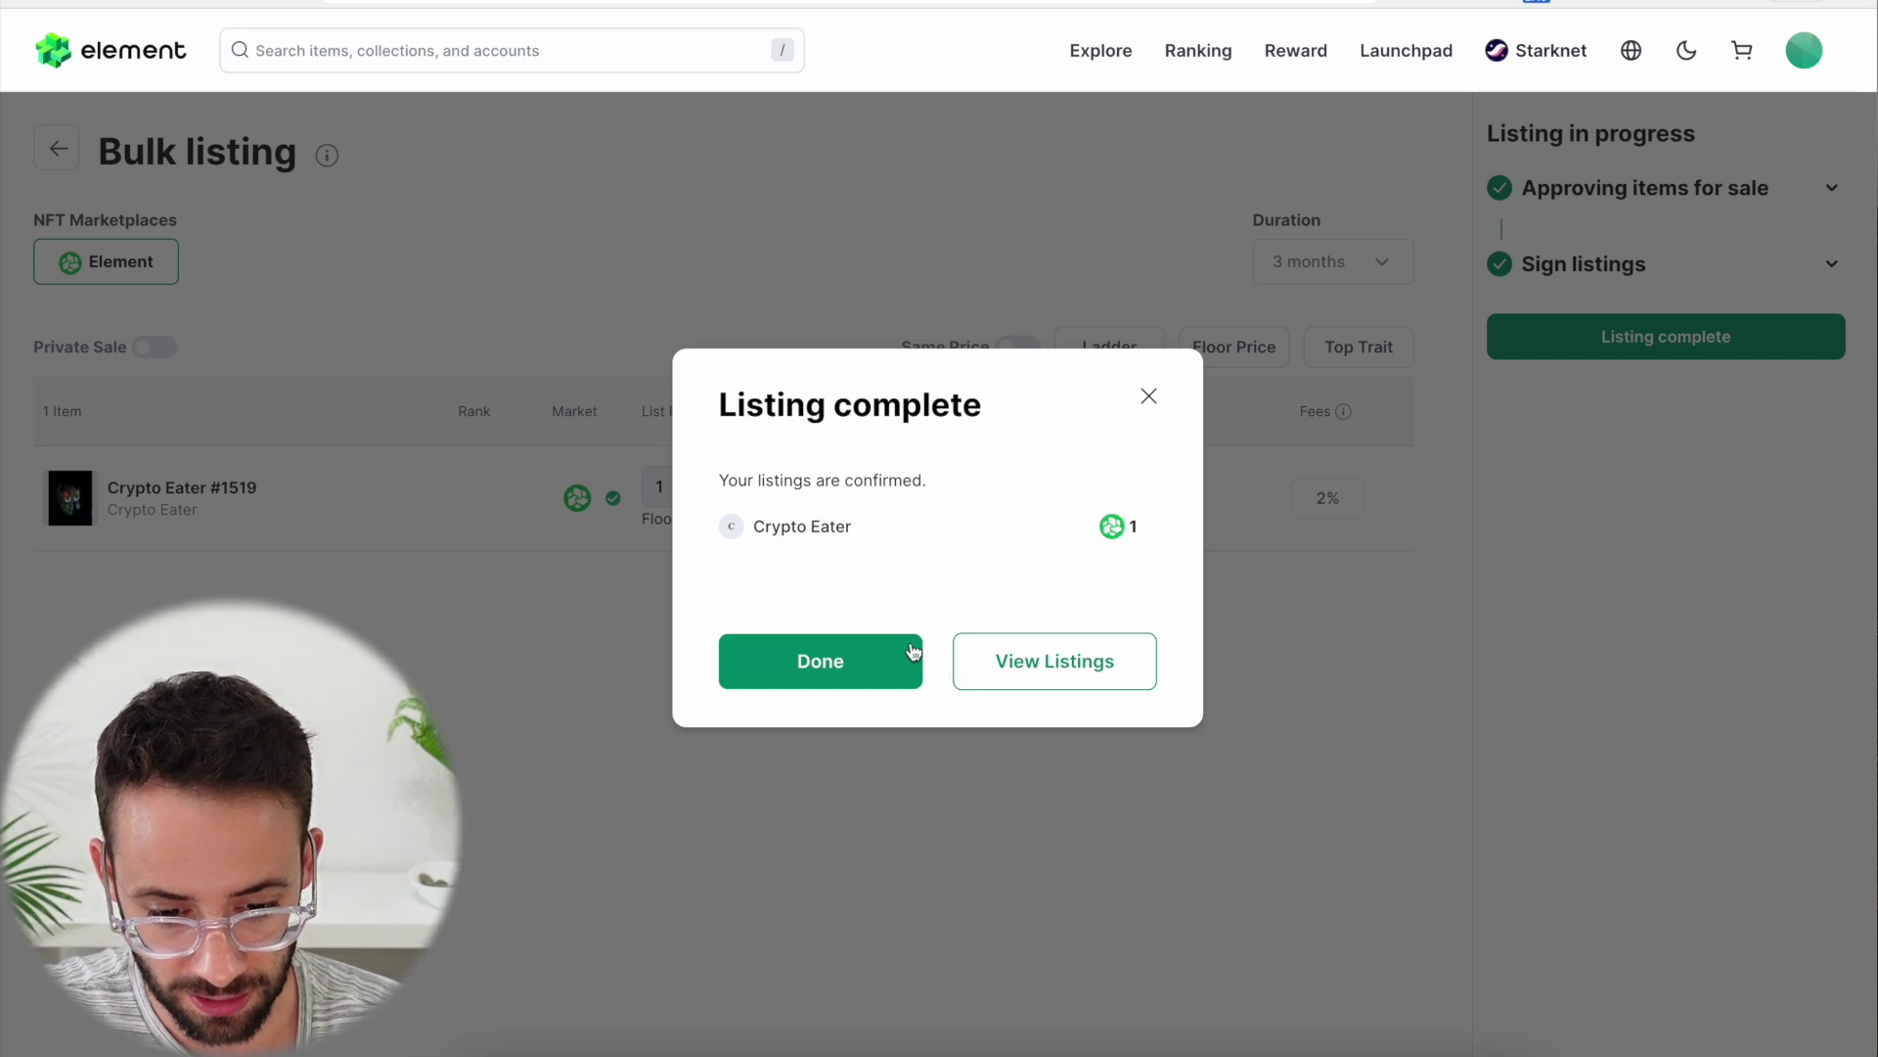
pyautogui.click(1054, 669)
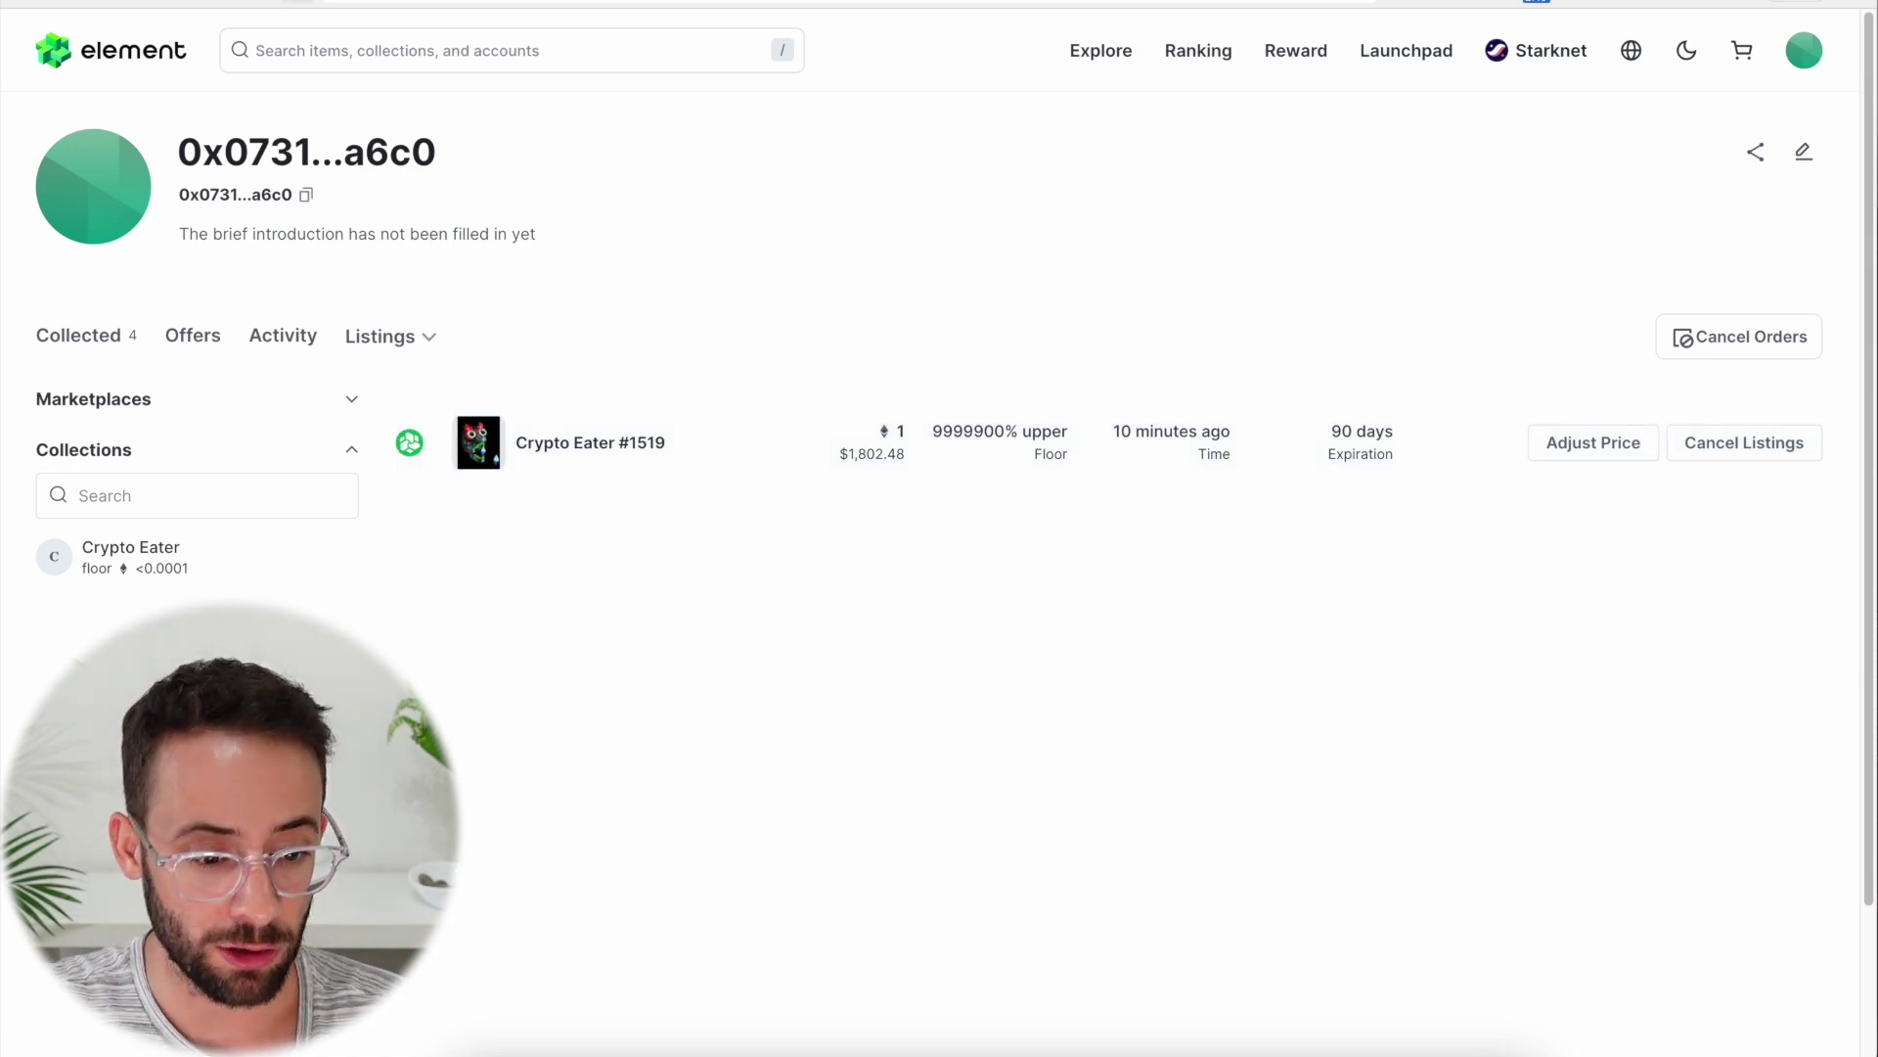
# Verify the Buy and List step, follow Element on X, and begin claiming the 1 NFT reward
pyautogui.hotkey('ctrl', 'Tab')
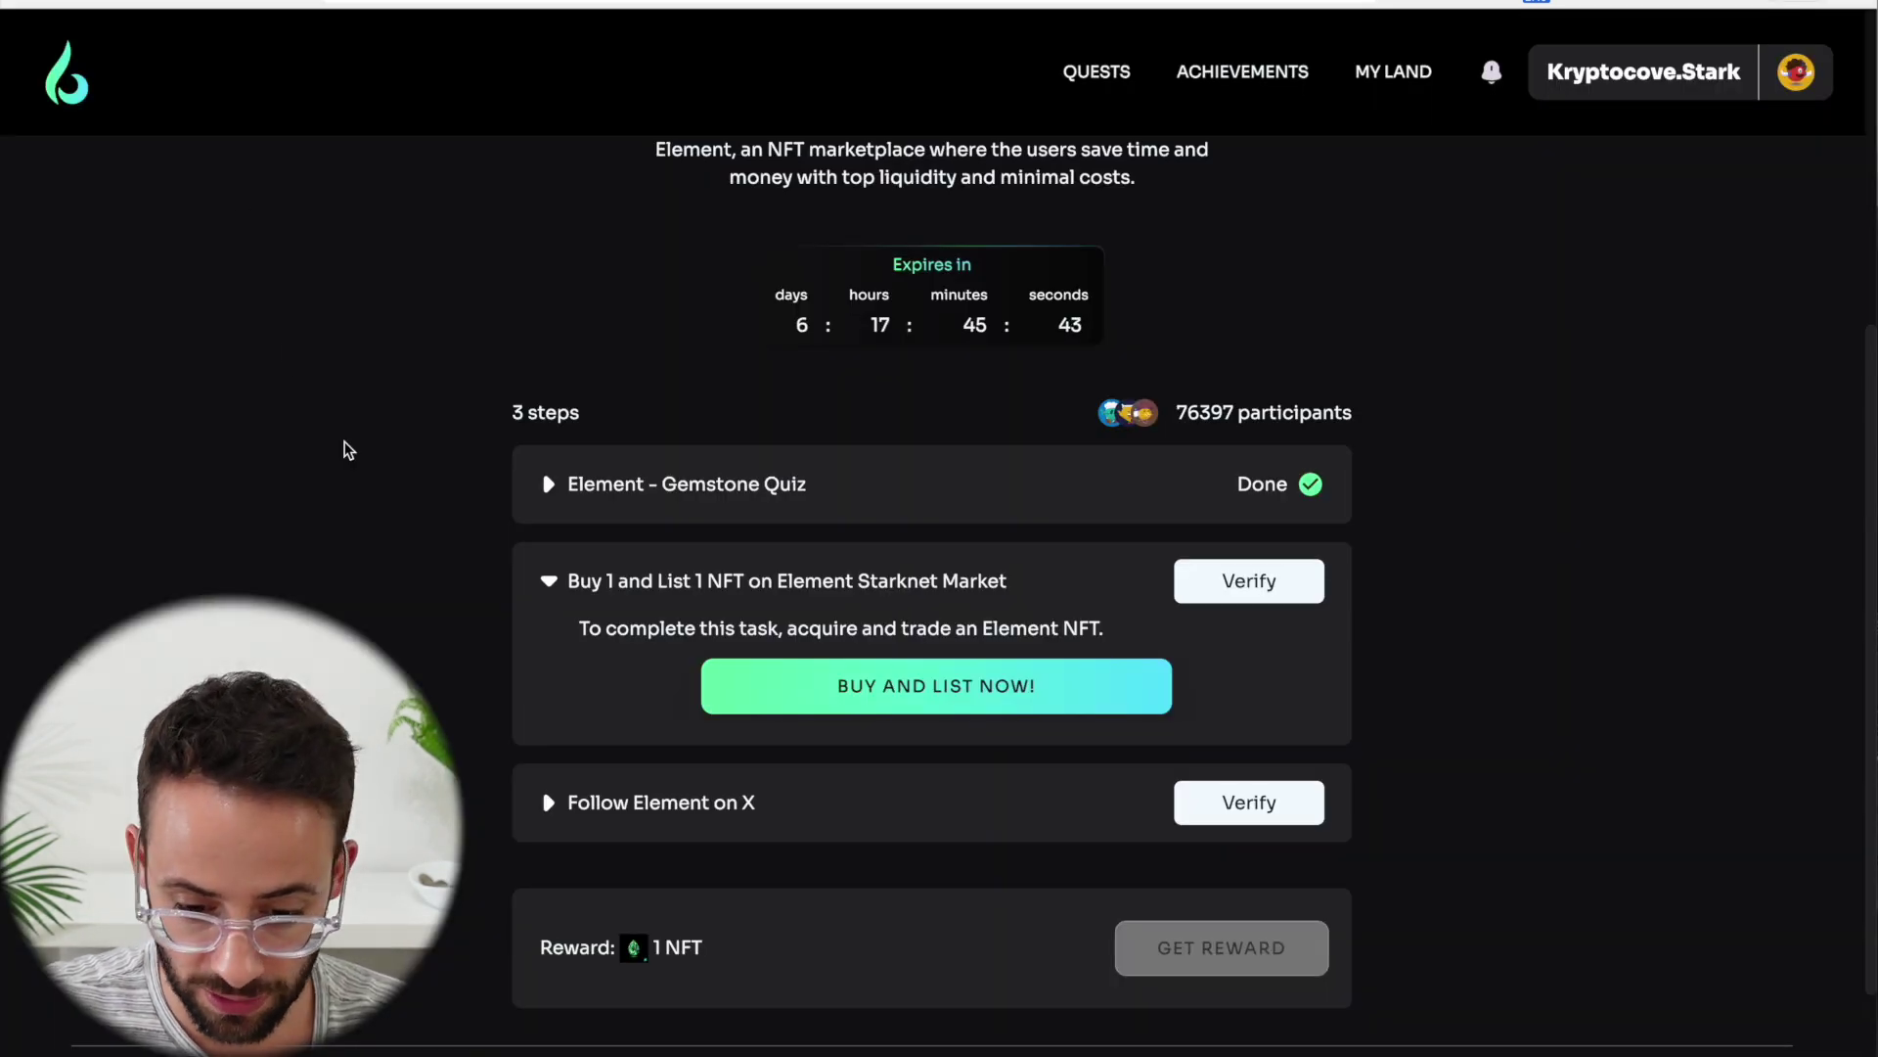
pyautogui.click(1289, 584)
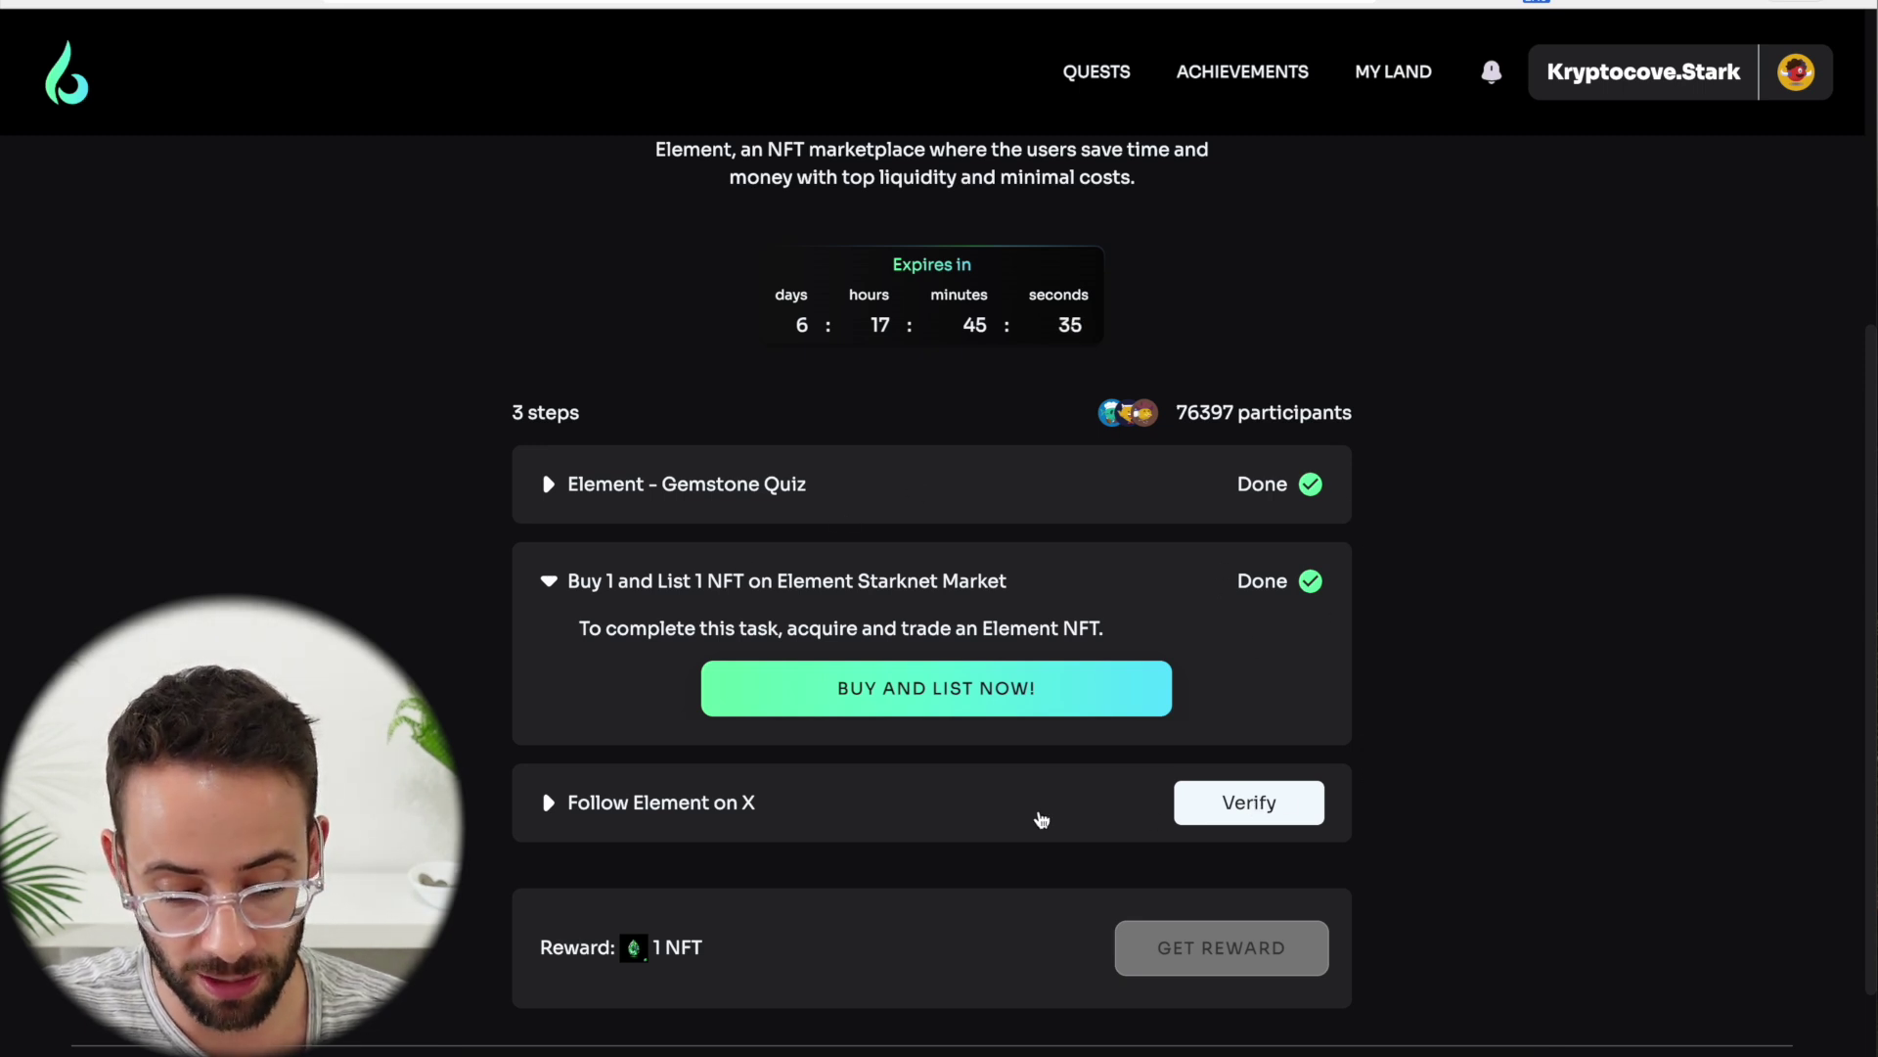
pyautogui.click(568, 802)
pyautogui.scroll(-2, 806, 818)
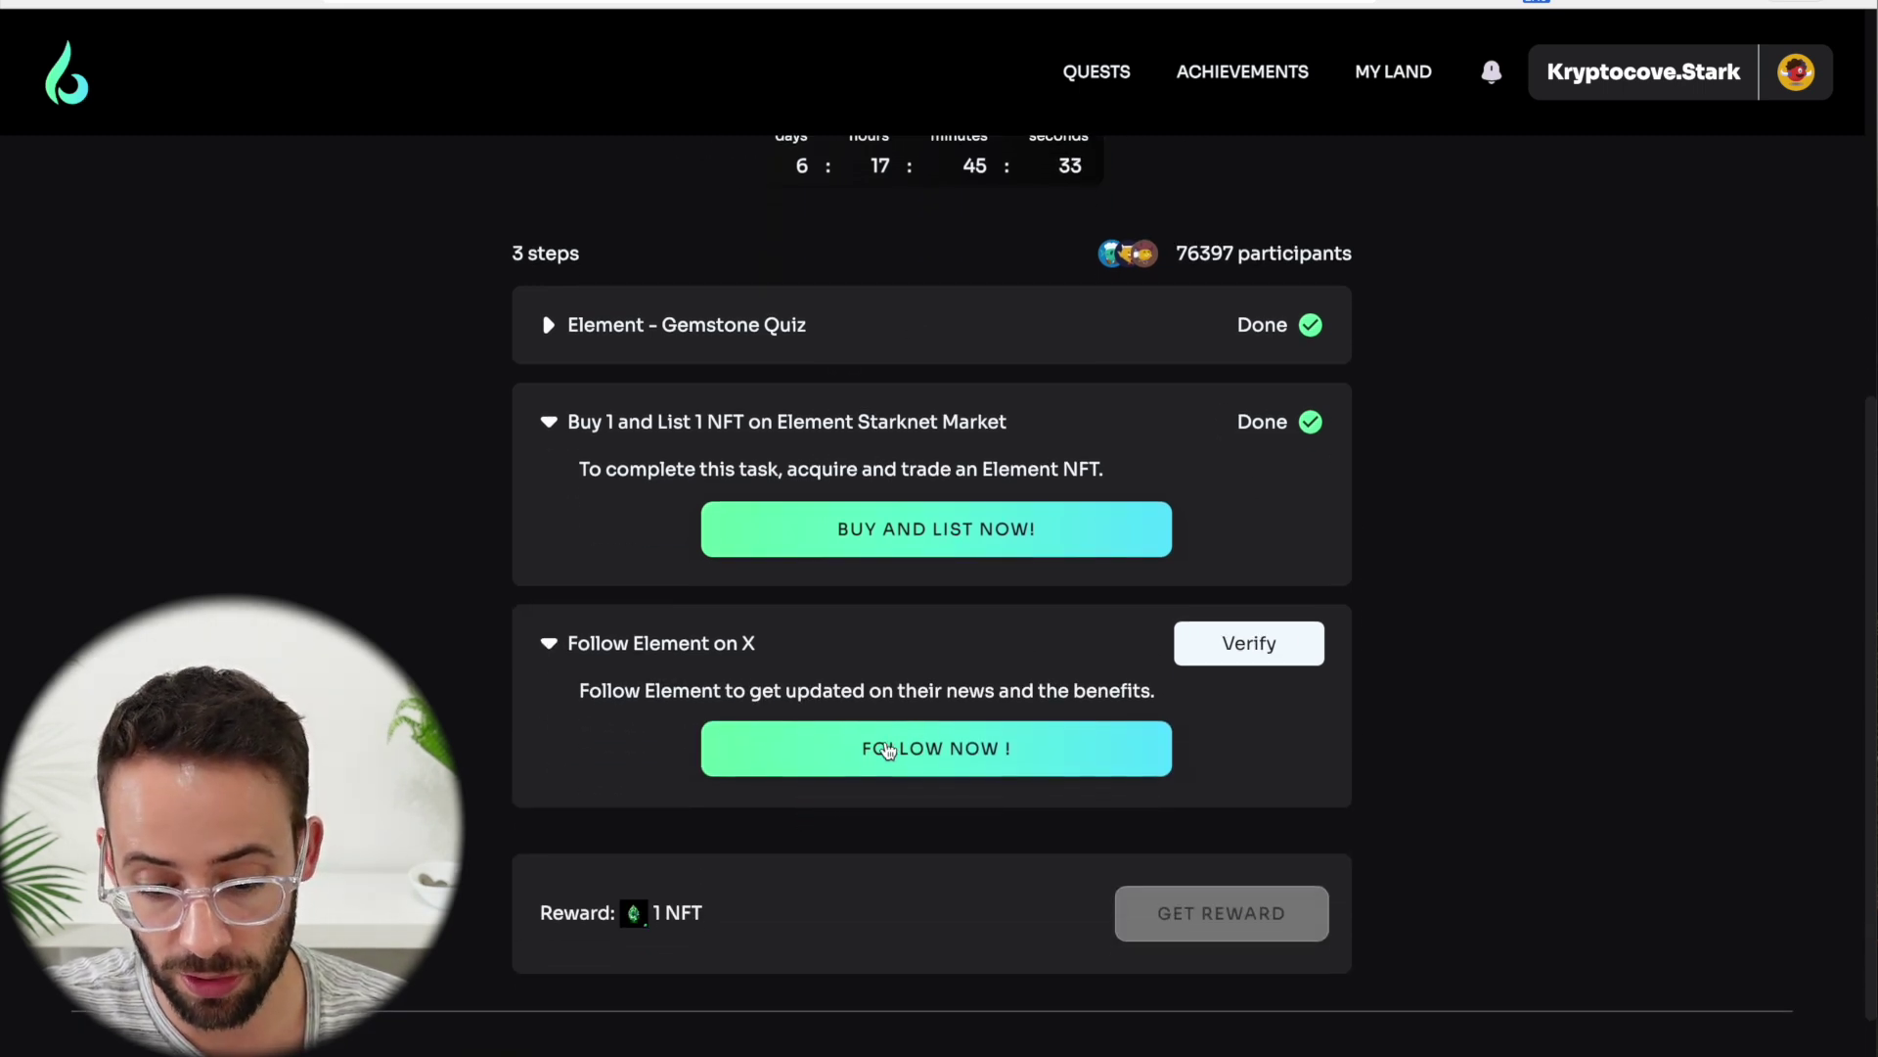
pyautogui.click(1274, 644)
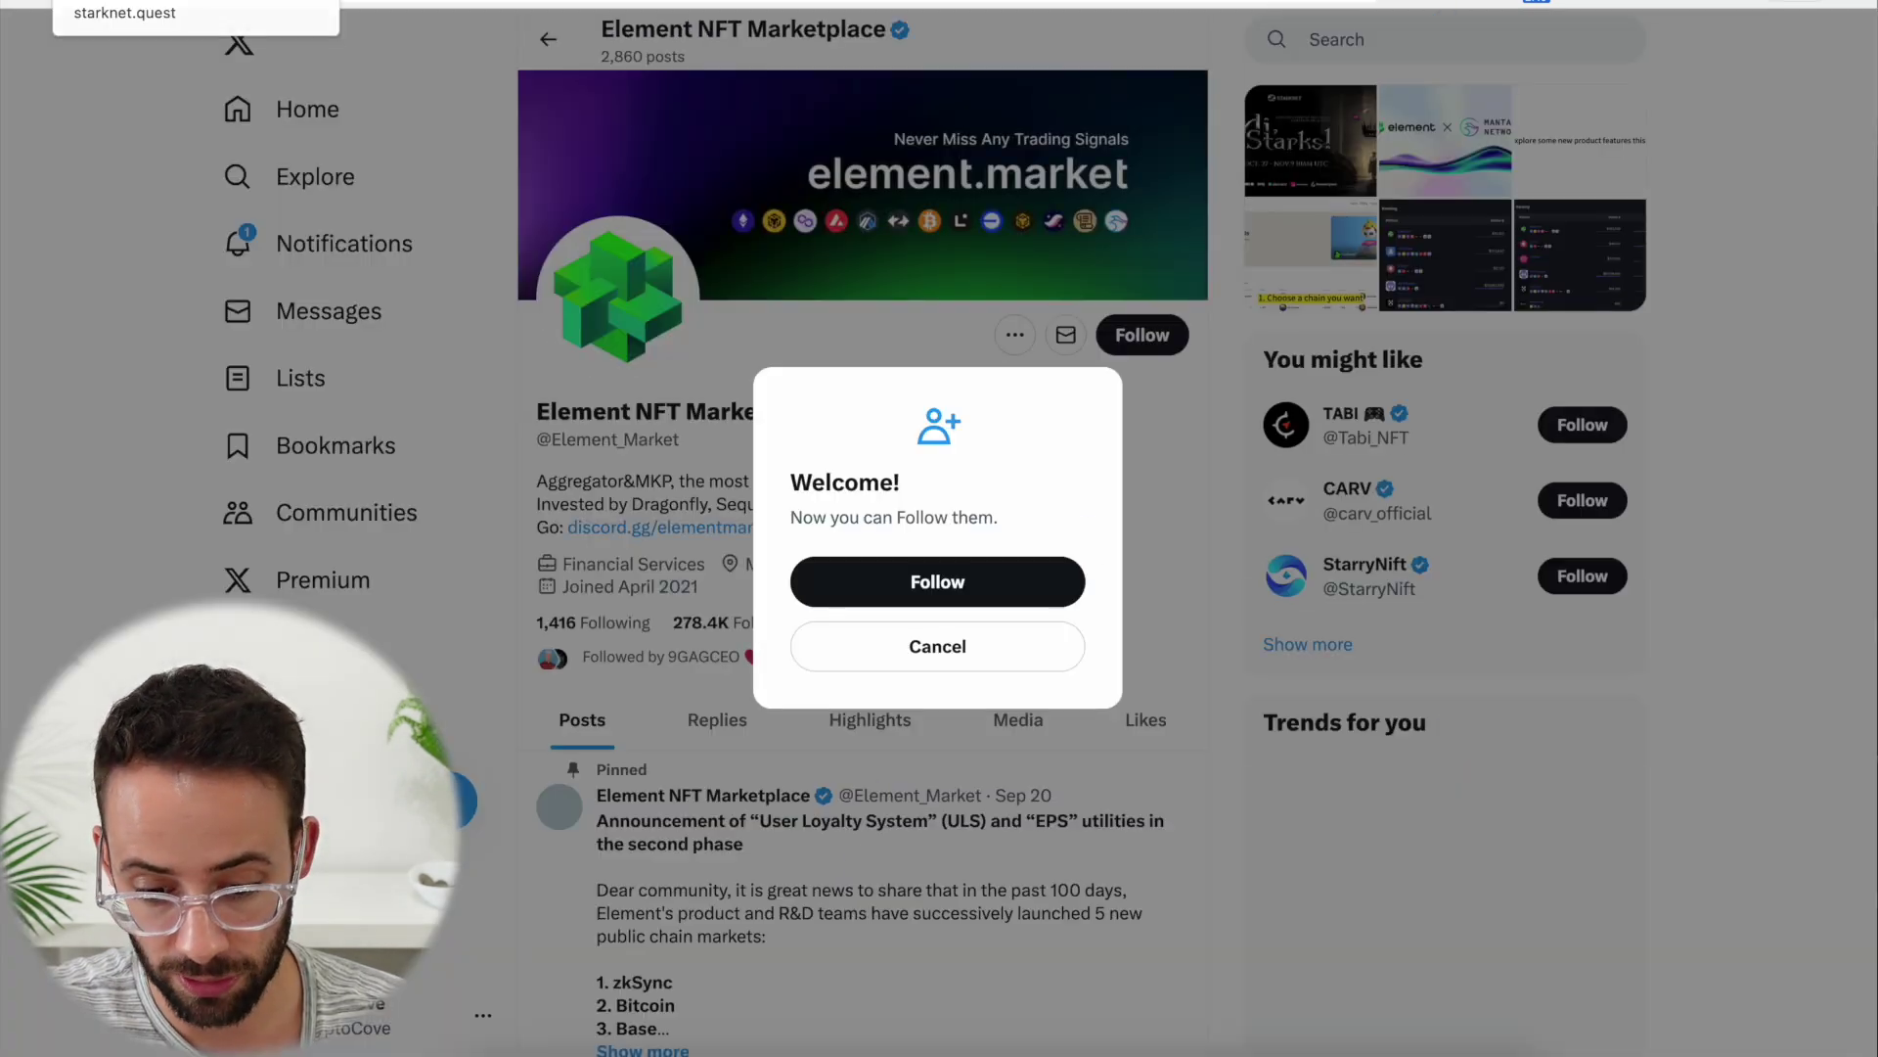
pyautogui.hotkey('ctrl', 'w')
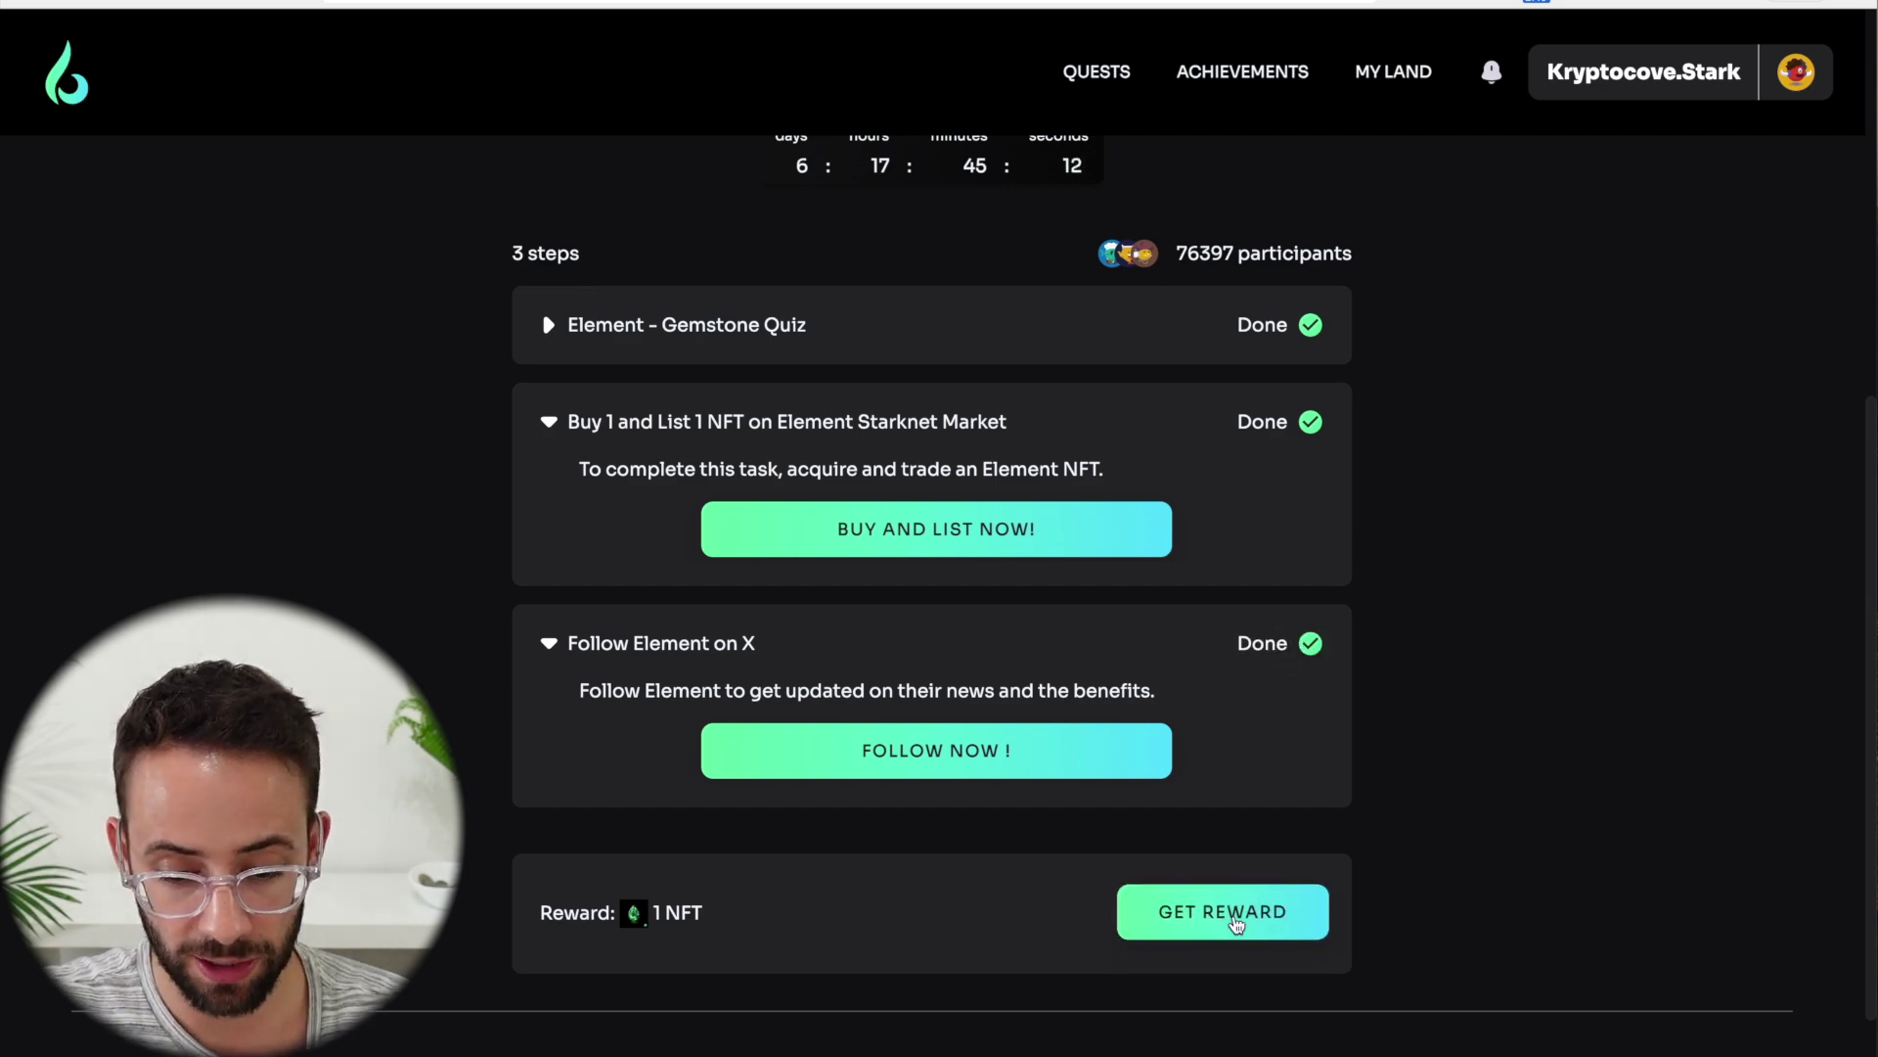
pyautogui.click(1227, 924)
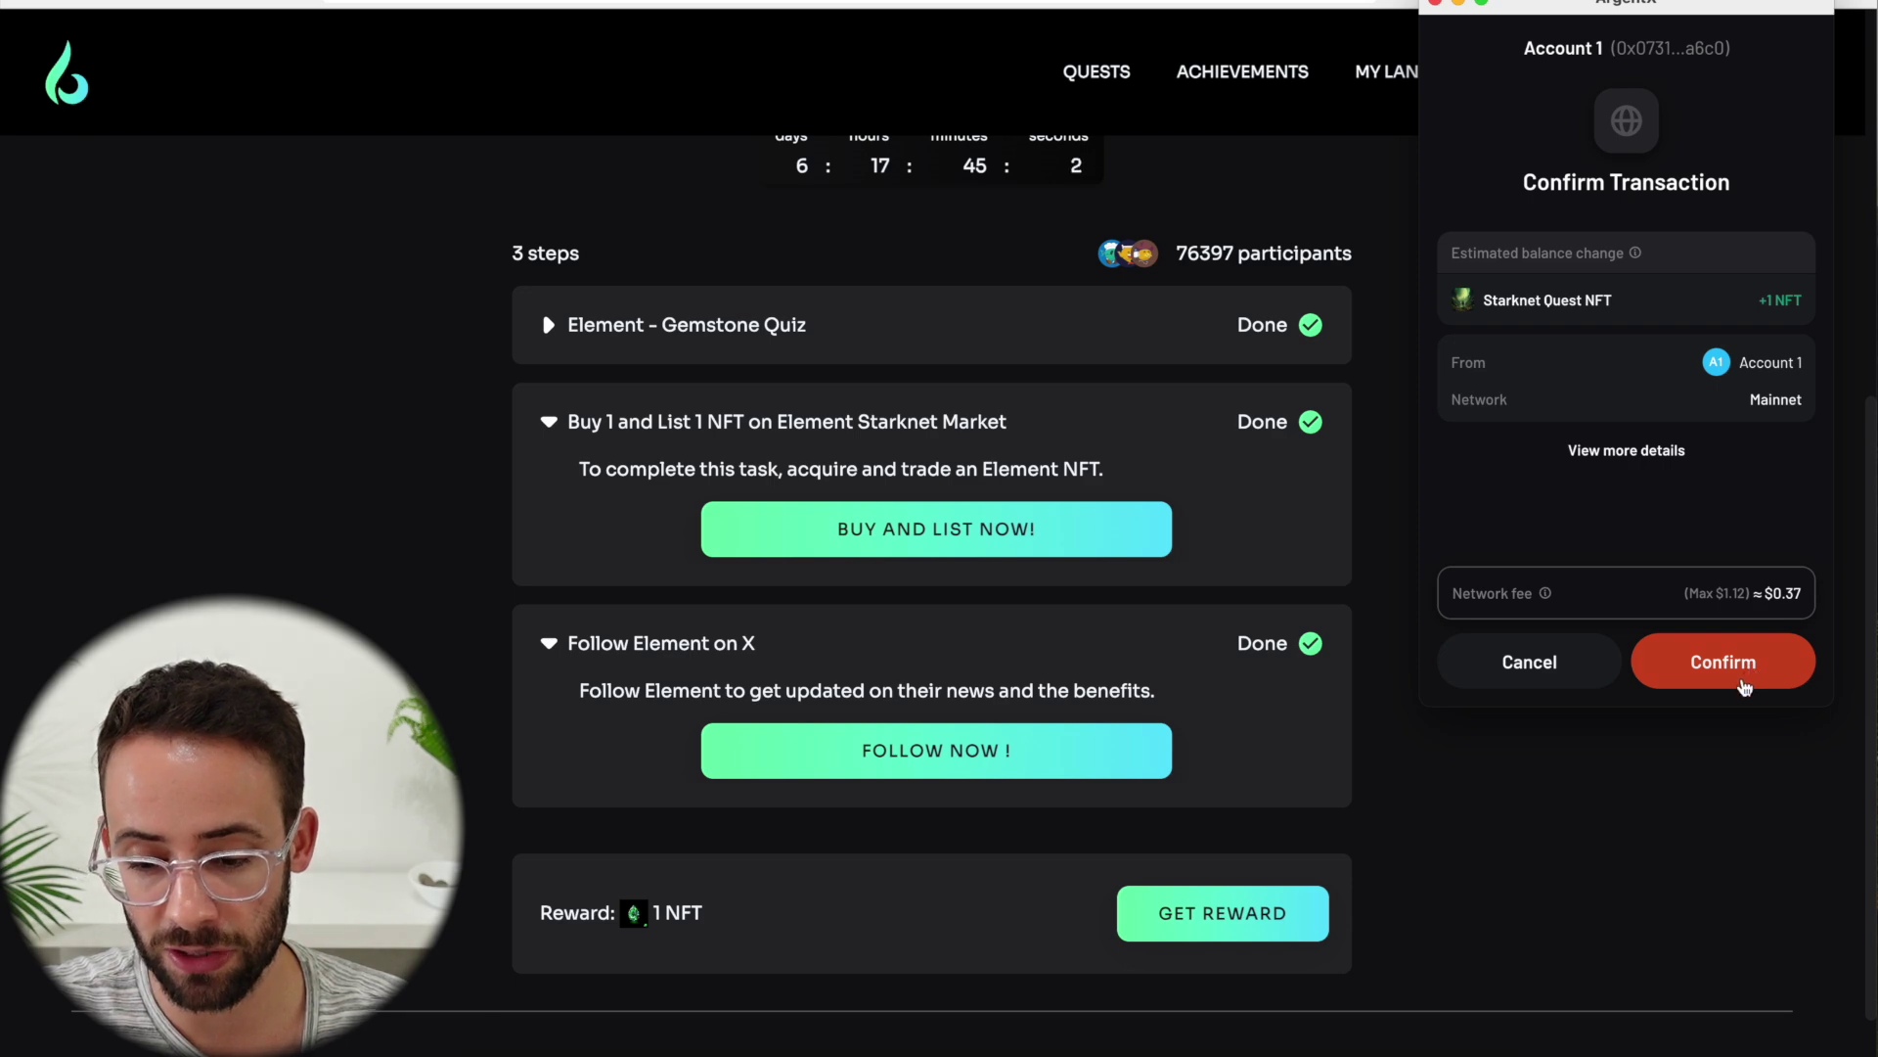
# Approve the reward mint in Argent X, close the NFT notice, and open My Land
pyautogui.click(1744, 686)
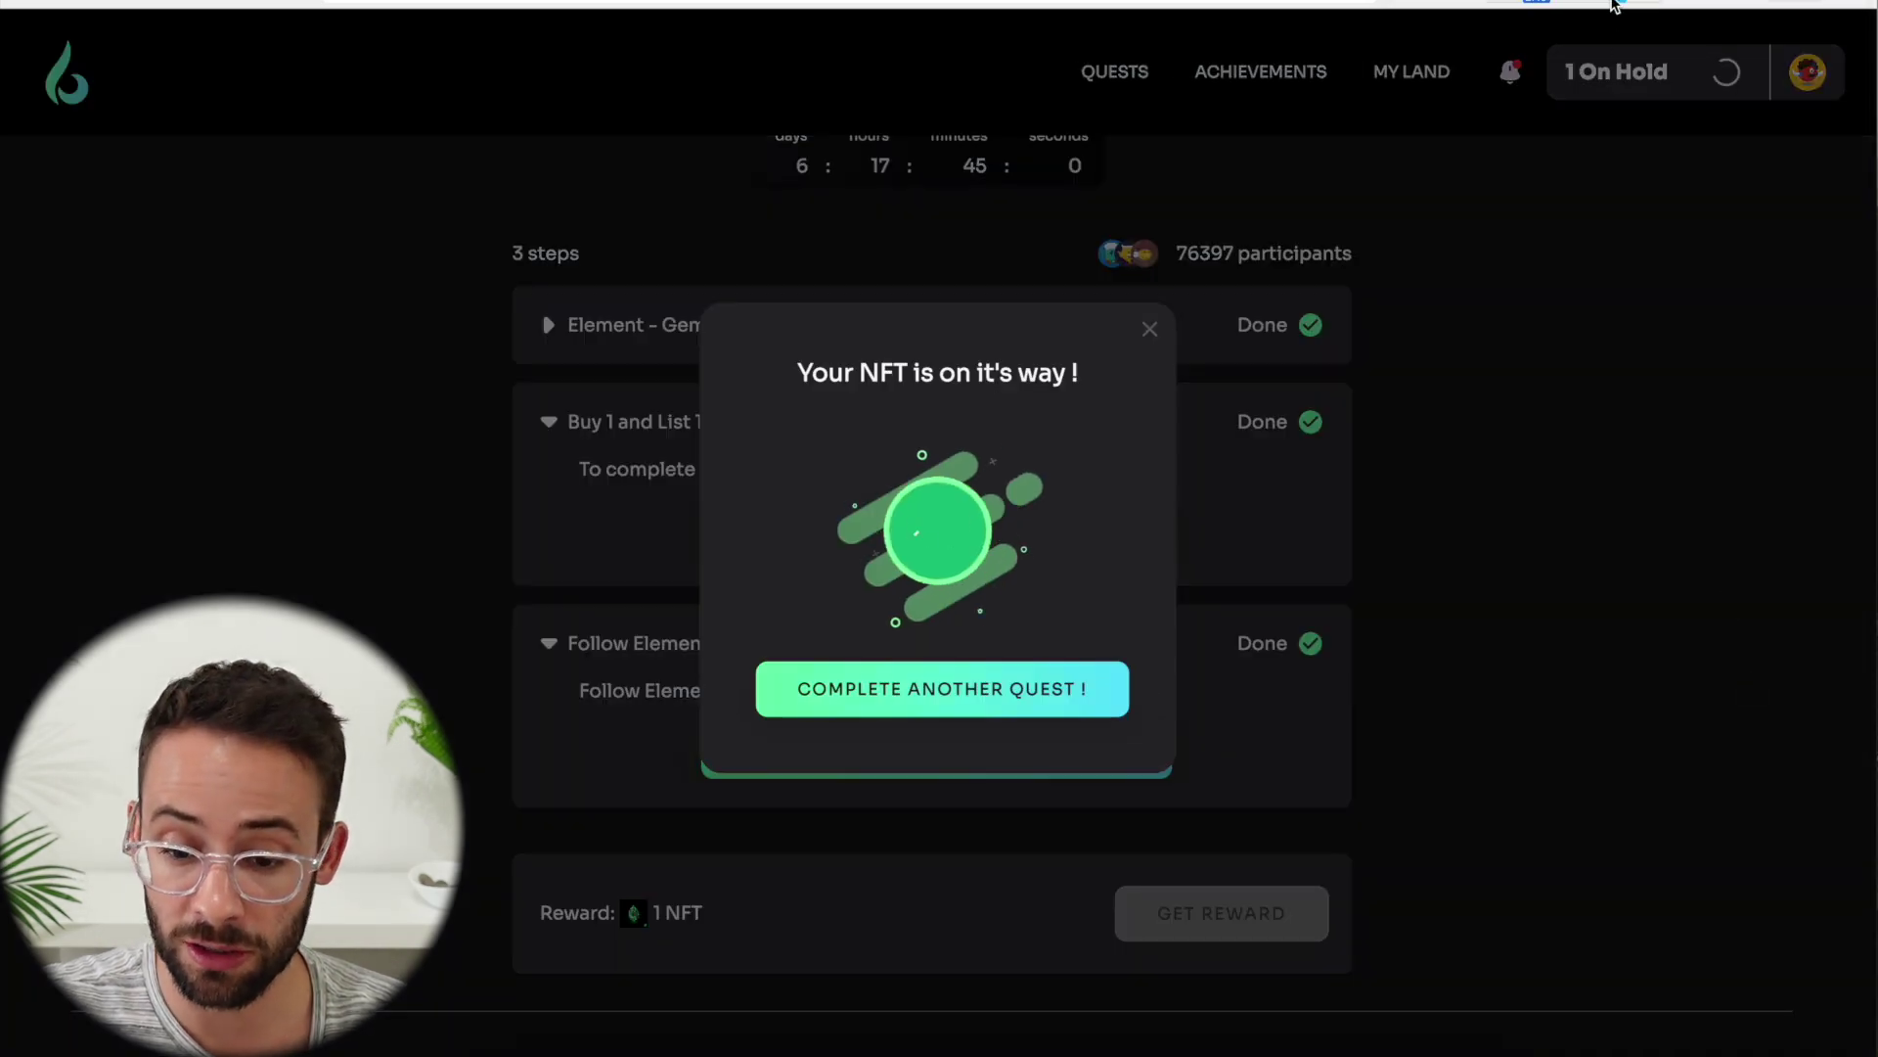
pyautogui.click(1536, 6)
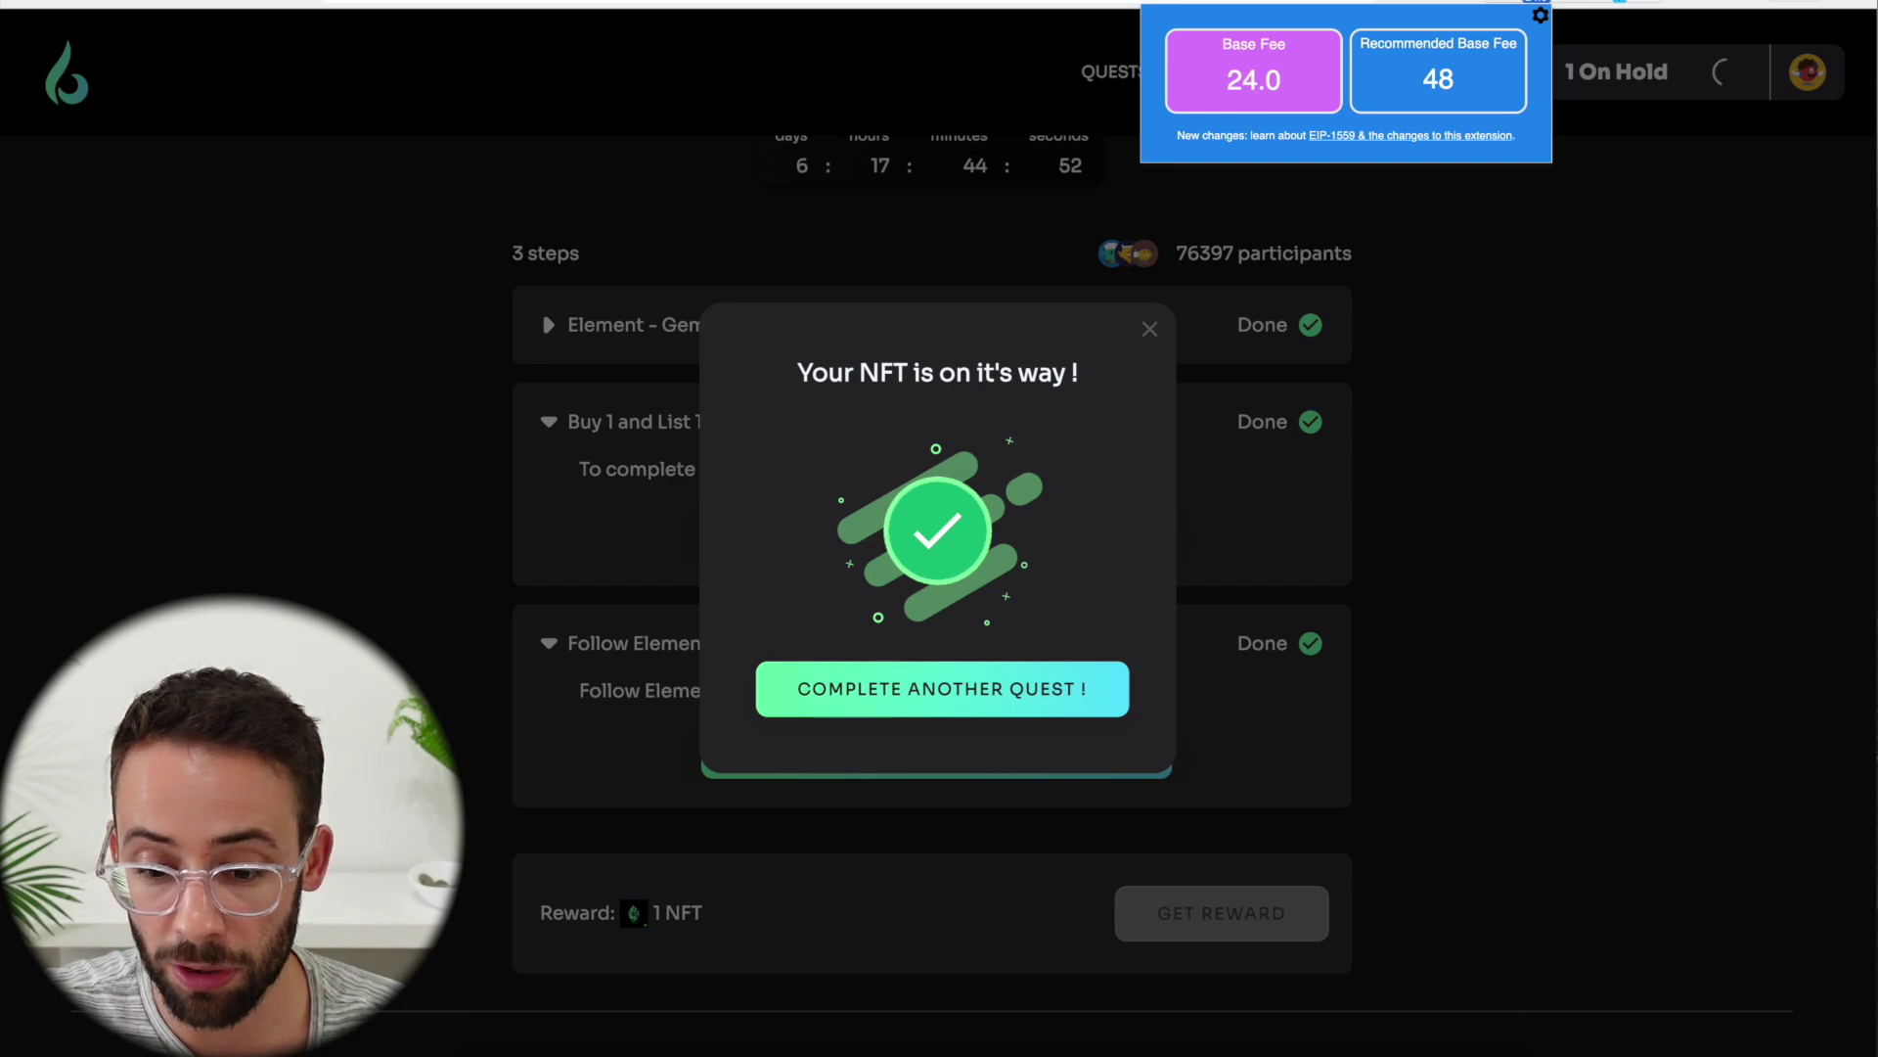
pyautogui.press('Escape')
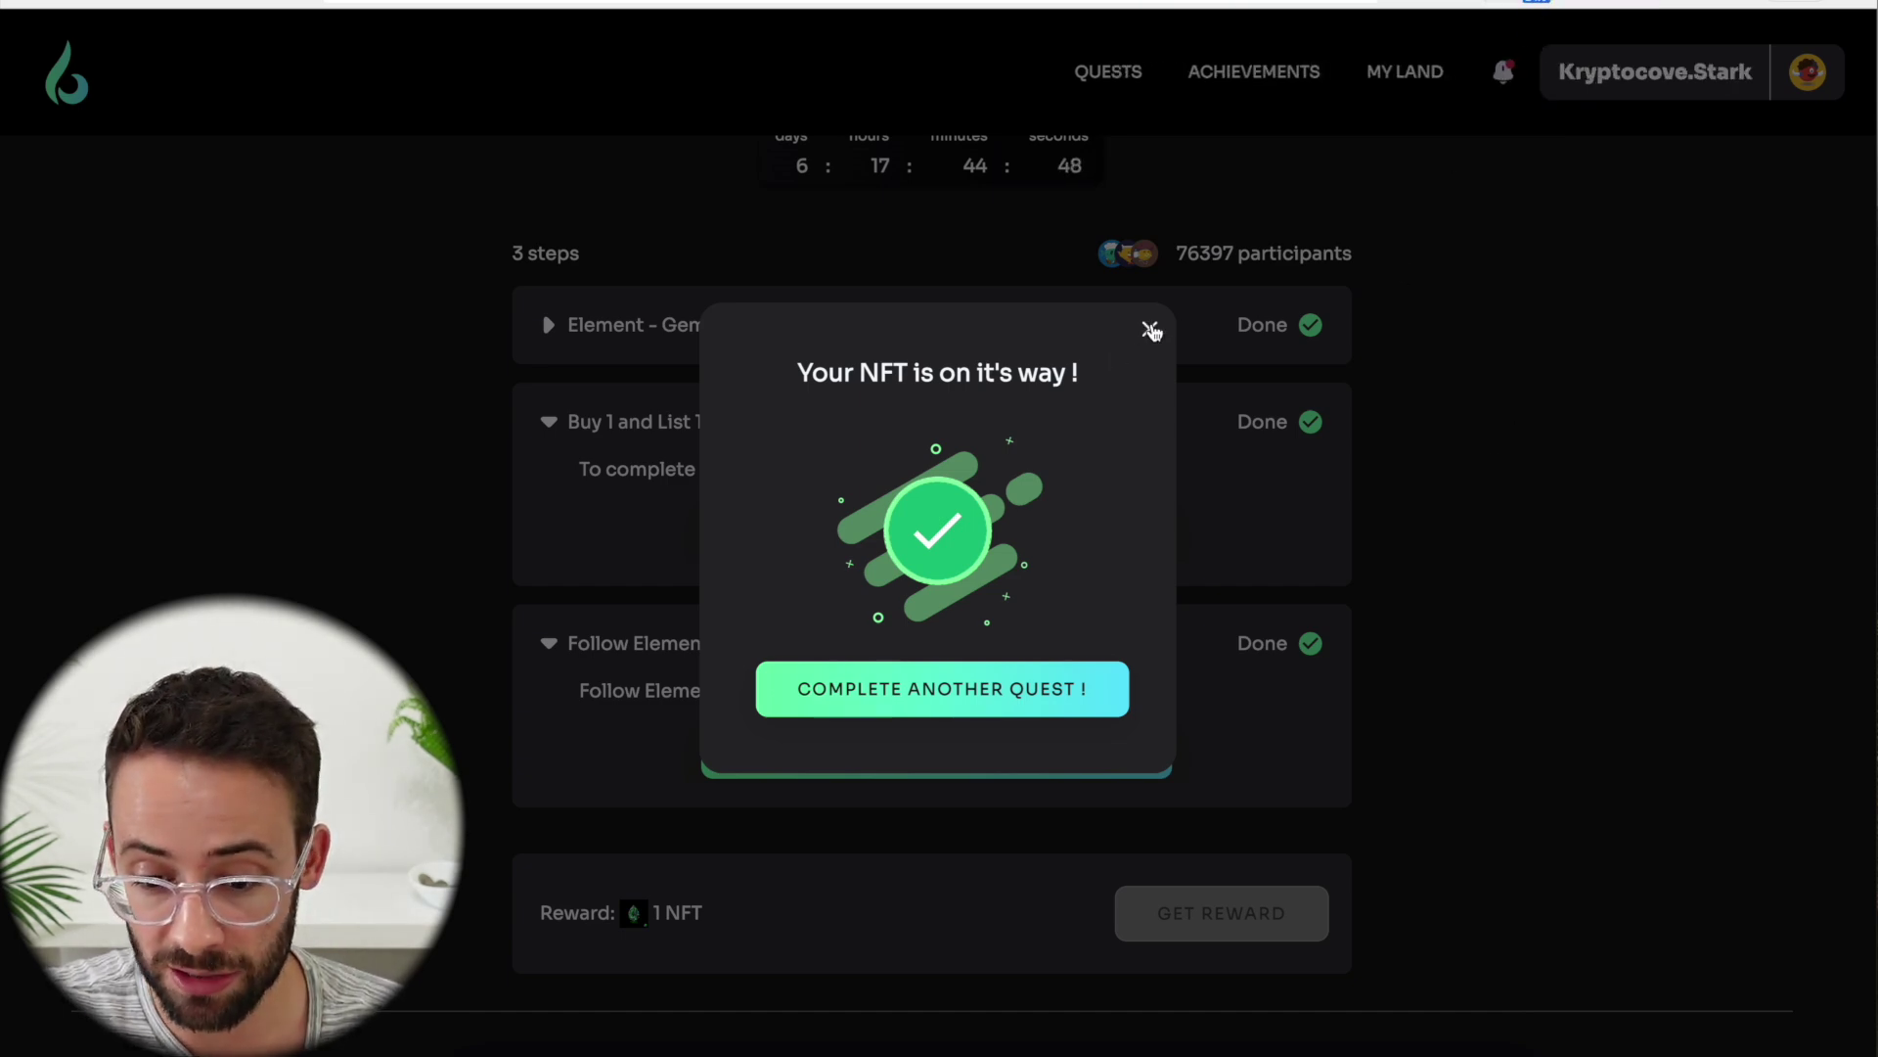
pyautogui.click(1152, 330)
pyautogui.click(1393, 72)
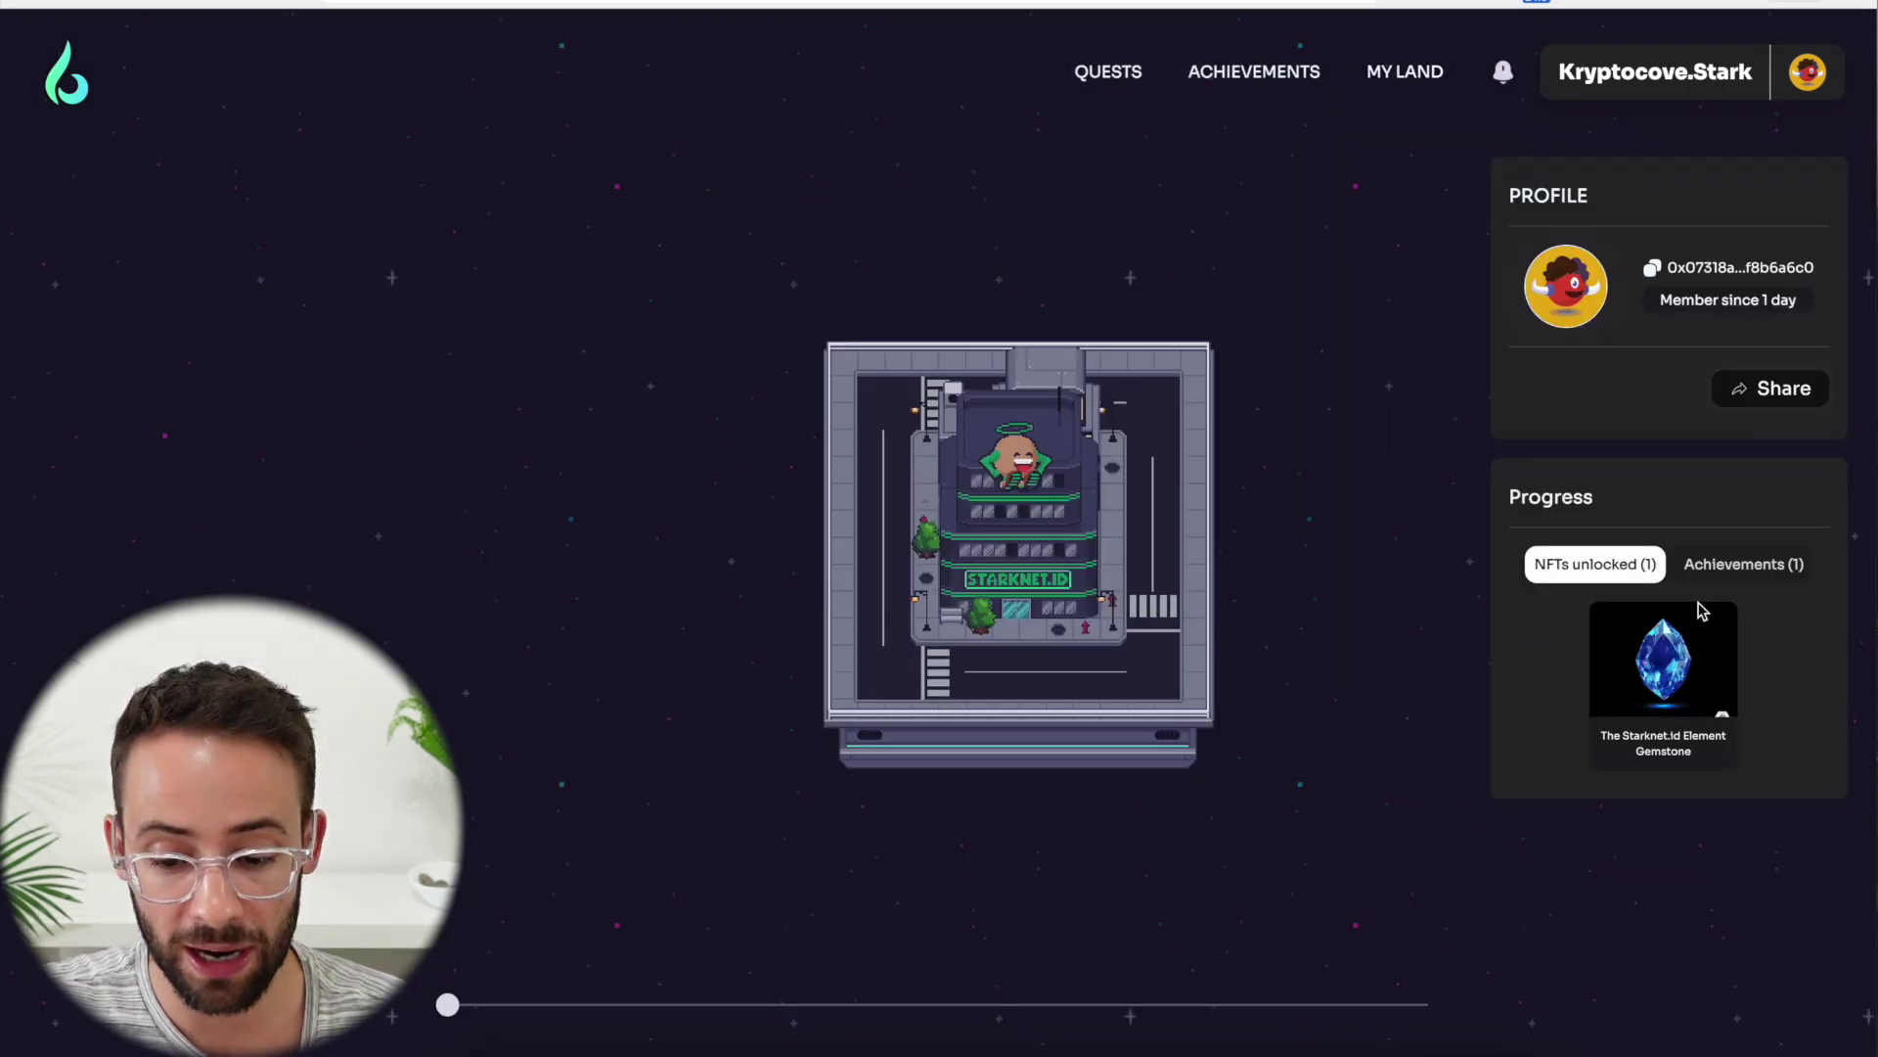
# Check the profile achievements, then open briq - Gemstone Quest from the Hi, Starks collection
pyautogui.click(1752, 557)
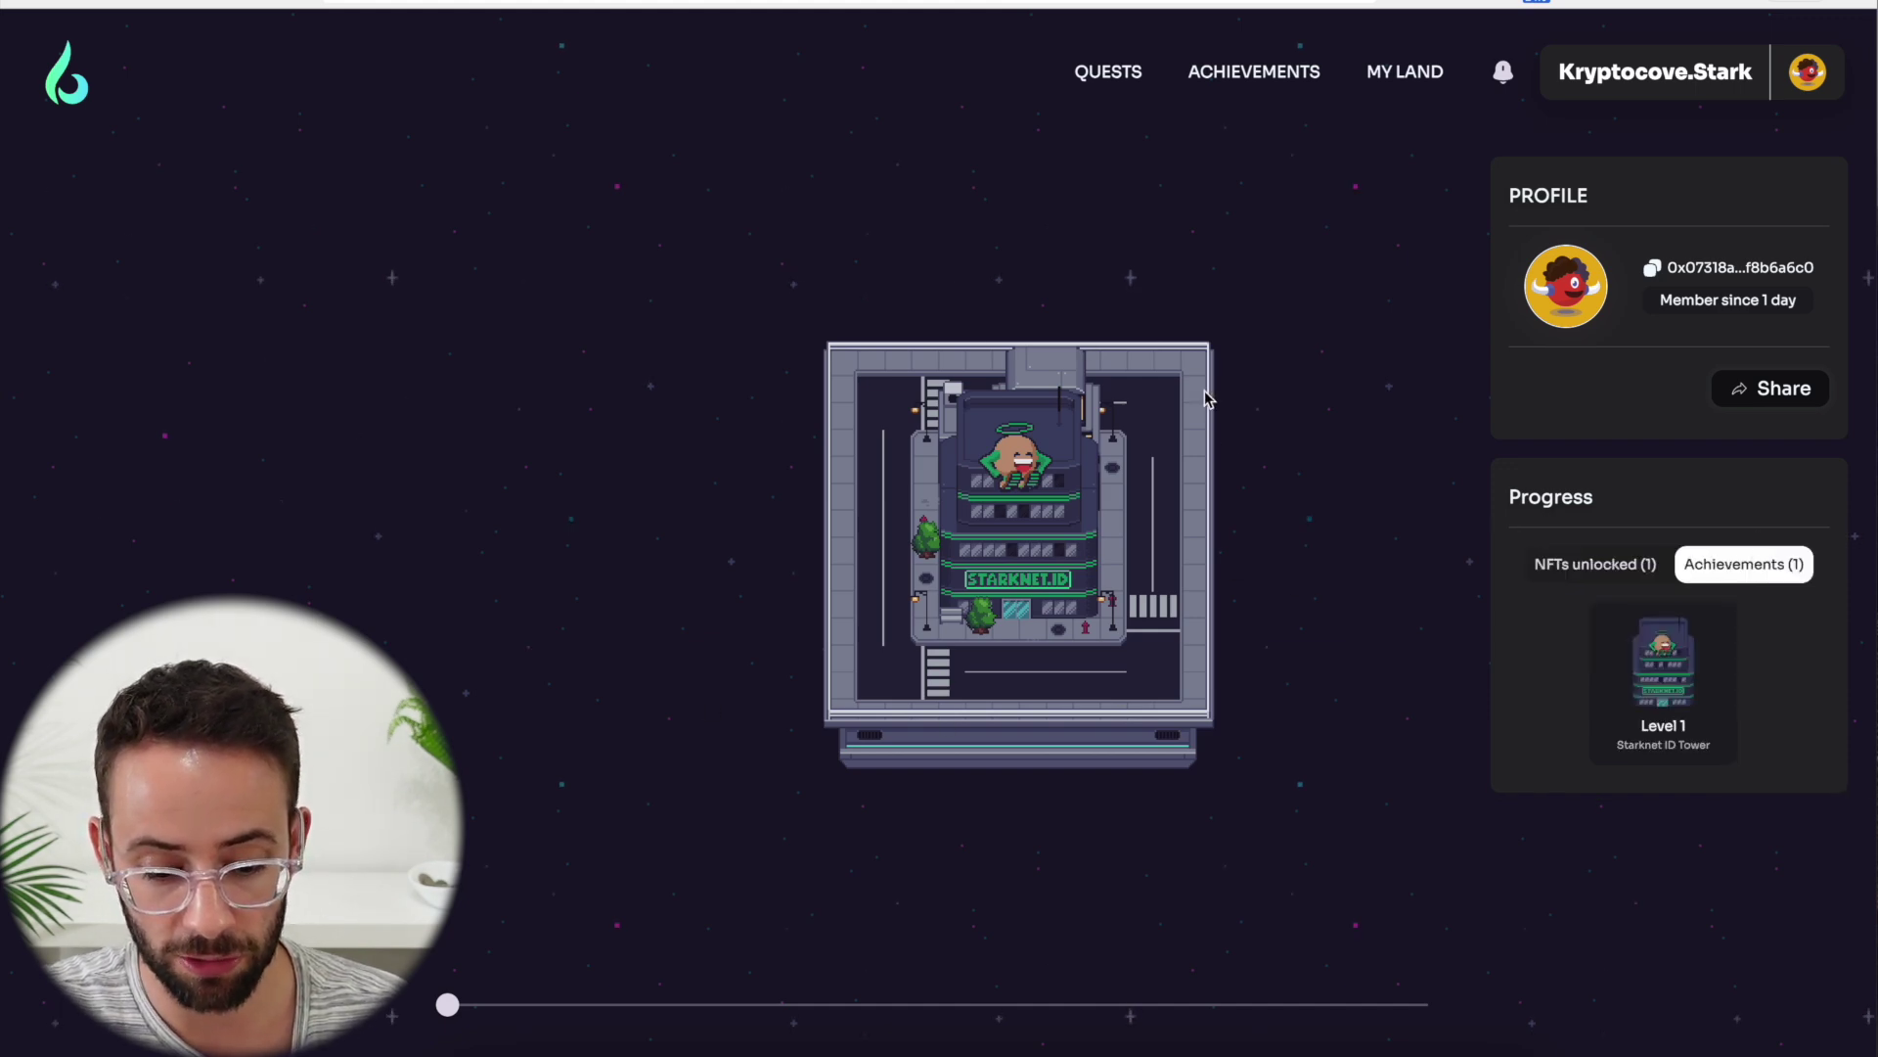
pyautogui.moveTo(447, 1005)
pyautogui.mouseDown()
pyautogui.moveTo(889, 1004)
pyautogui.moveTo(460, 1006)
pyautogui.mouseUp()
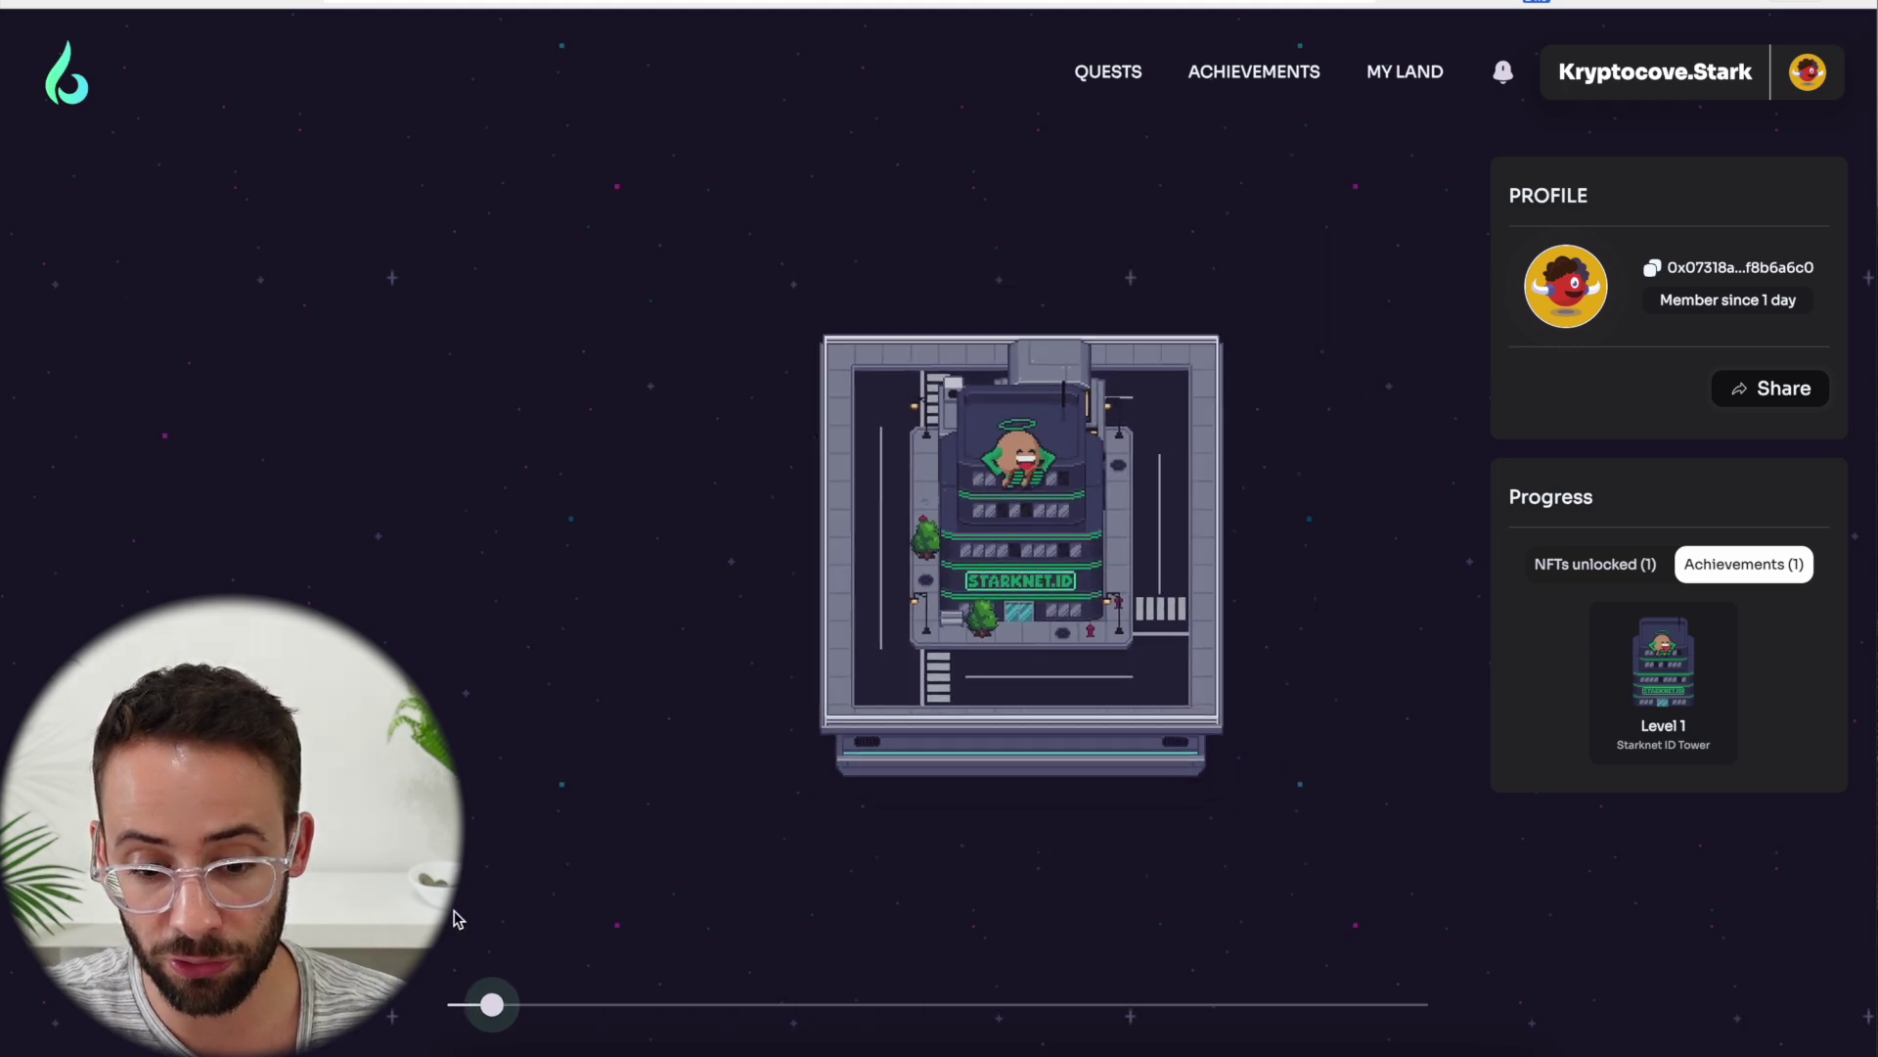
pyautogui.click(1108, 71)
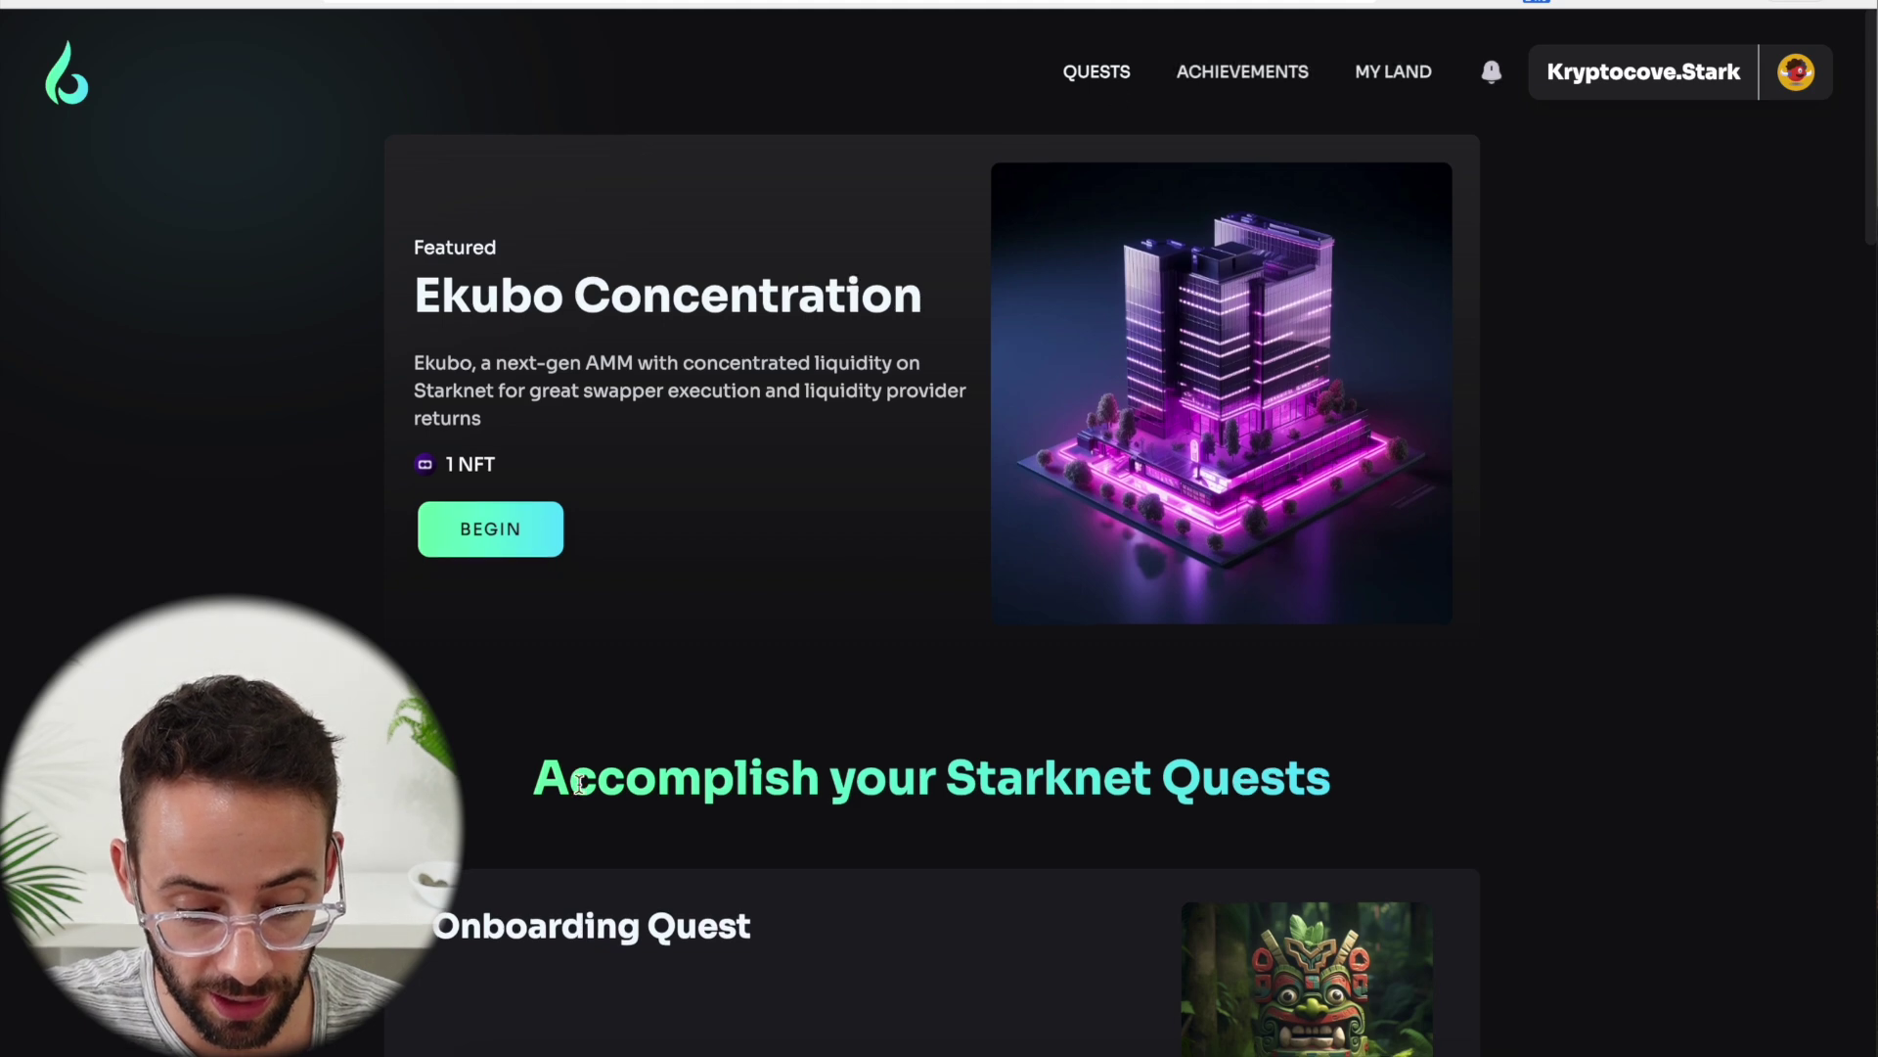
pyautogui.scroll(-8, 578, 789)
pyautogui.click(762, 471)
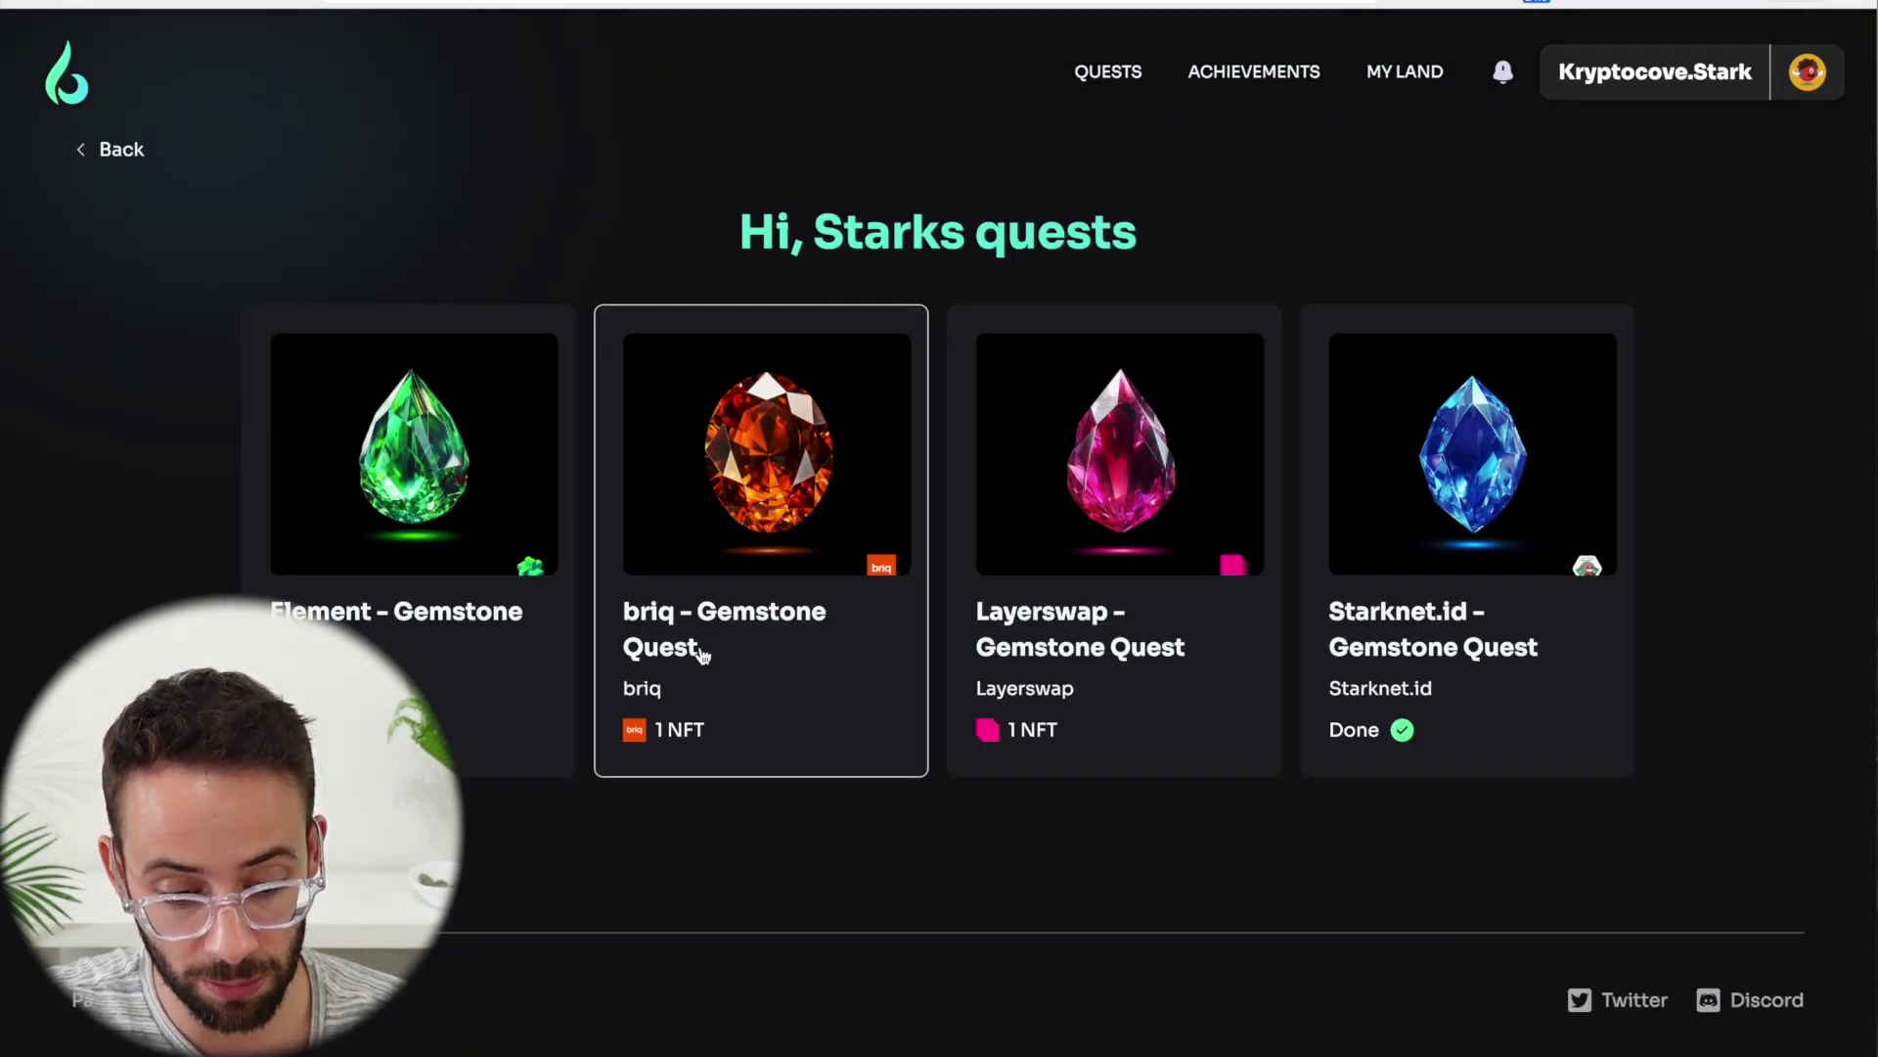
pyautogui.click(739, 616)
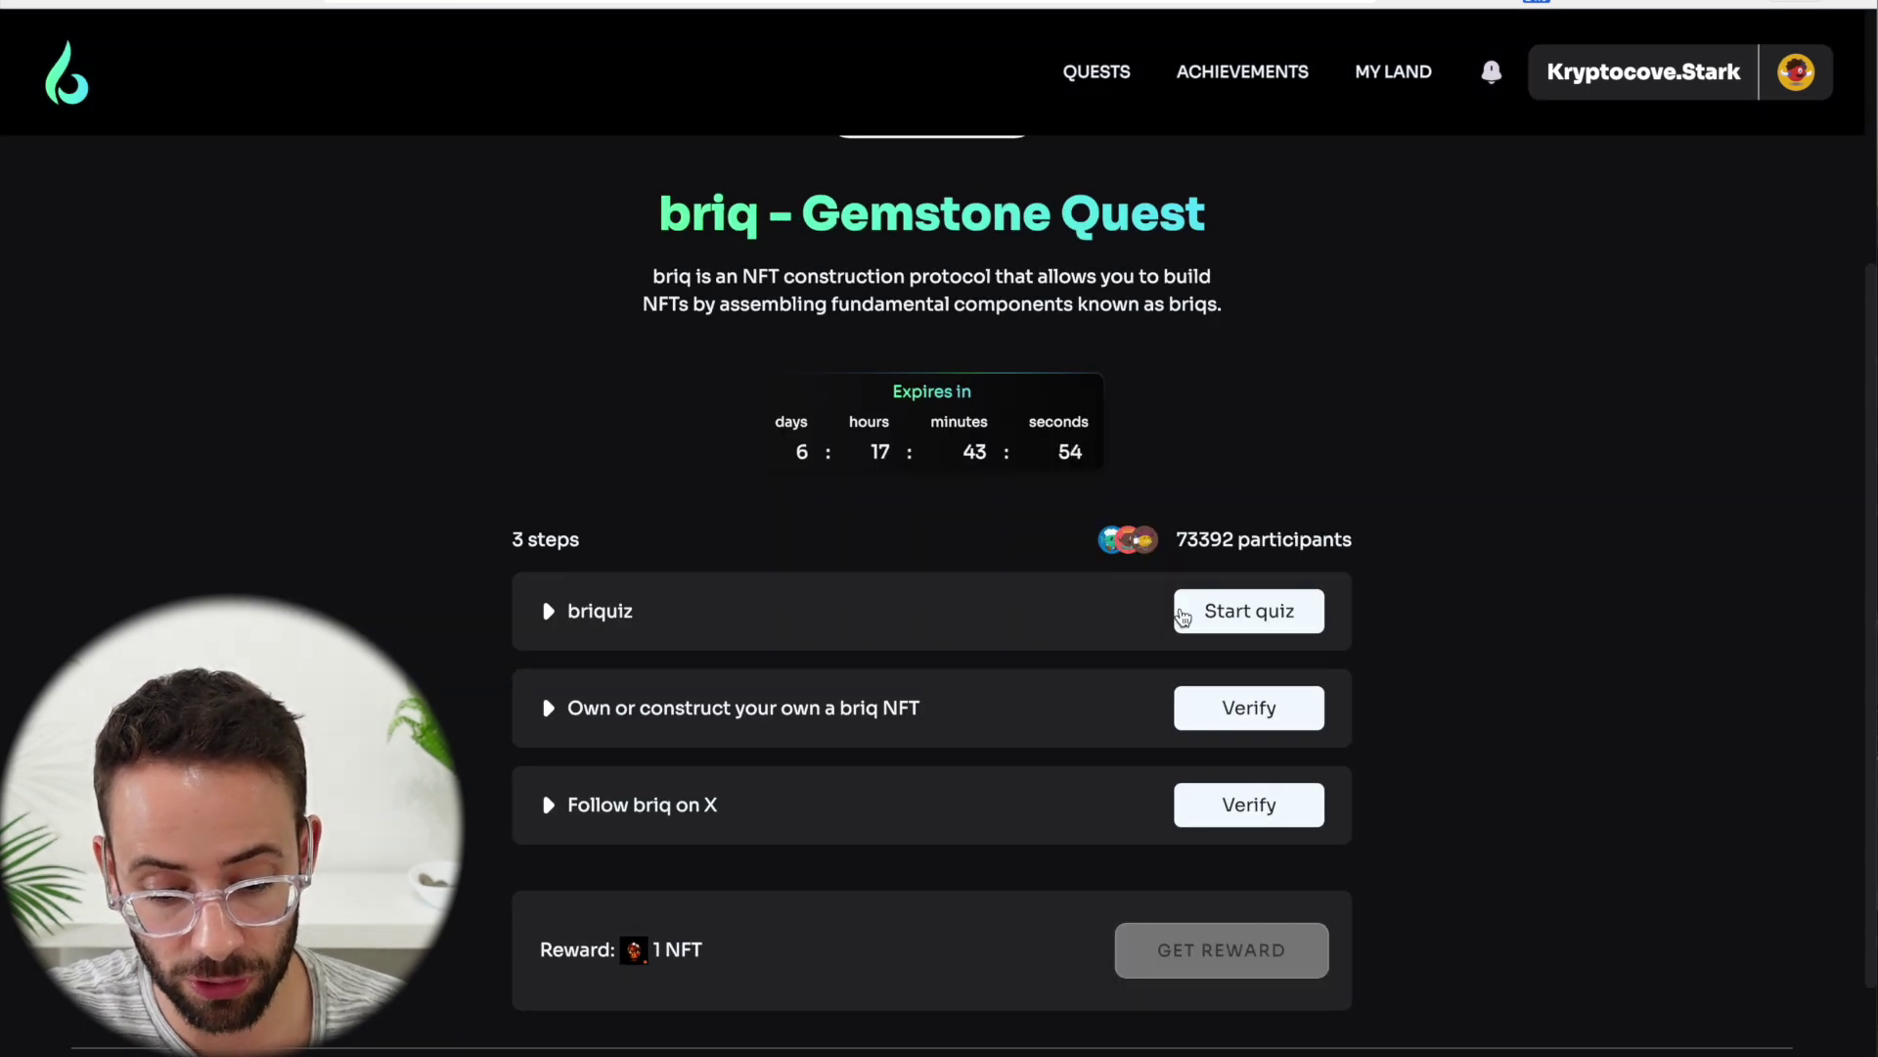
# Answer the briquiz: ERC-1155 blocks, ERC-721 sets, primary-market issuing contract, December 2021 mainnet launch
pyautogui.click(1217, 618)
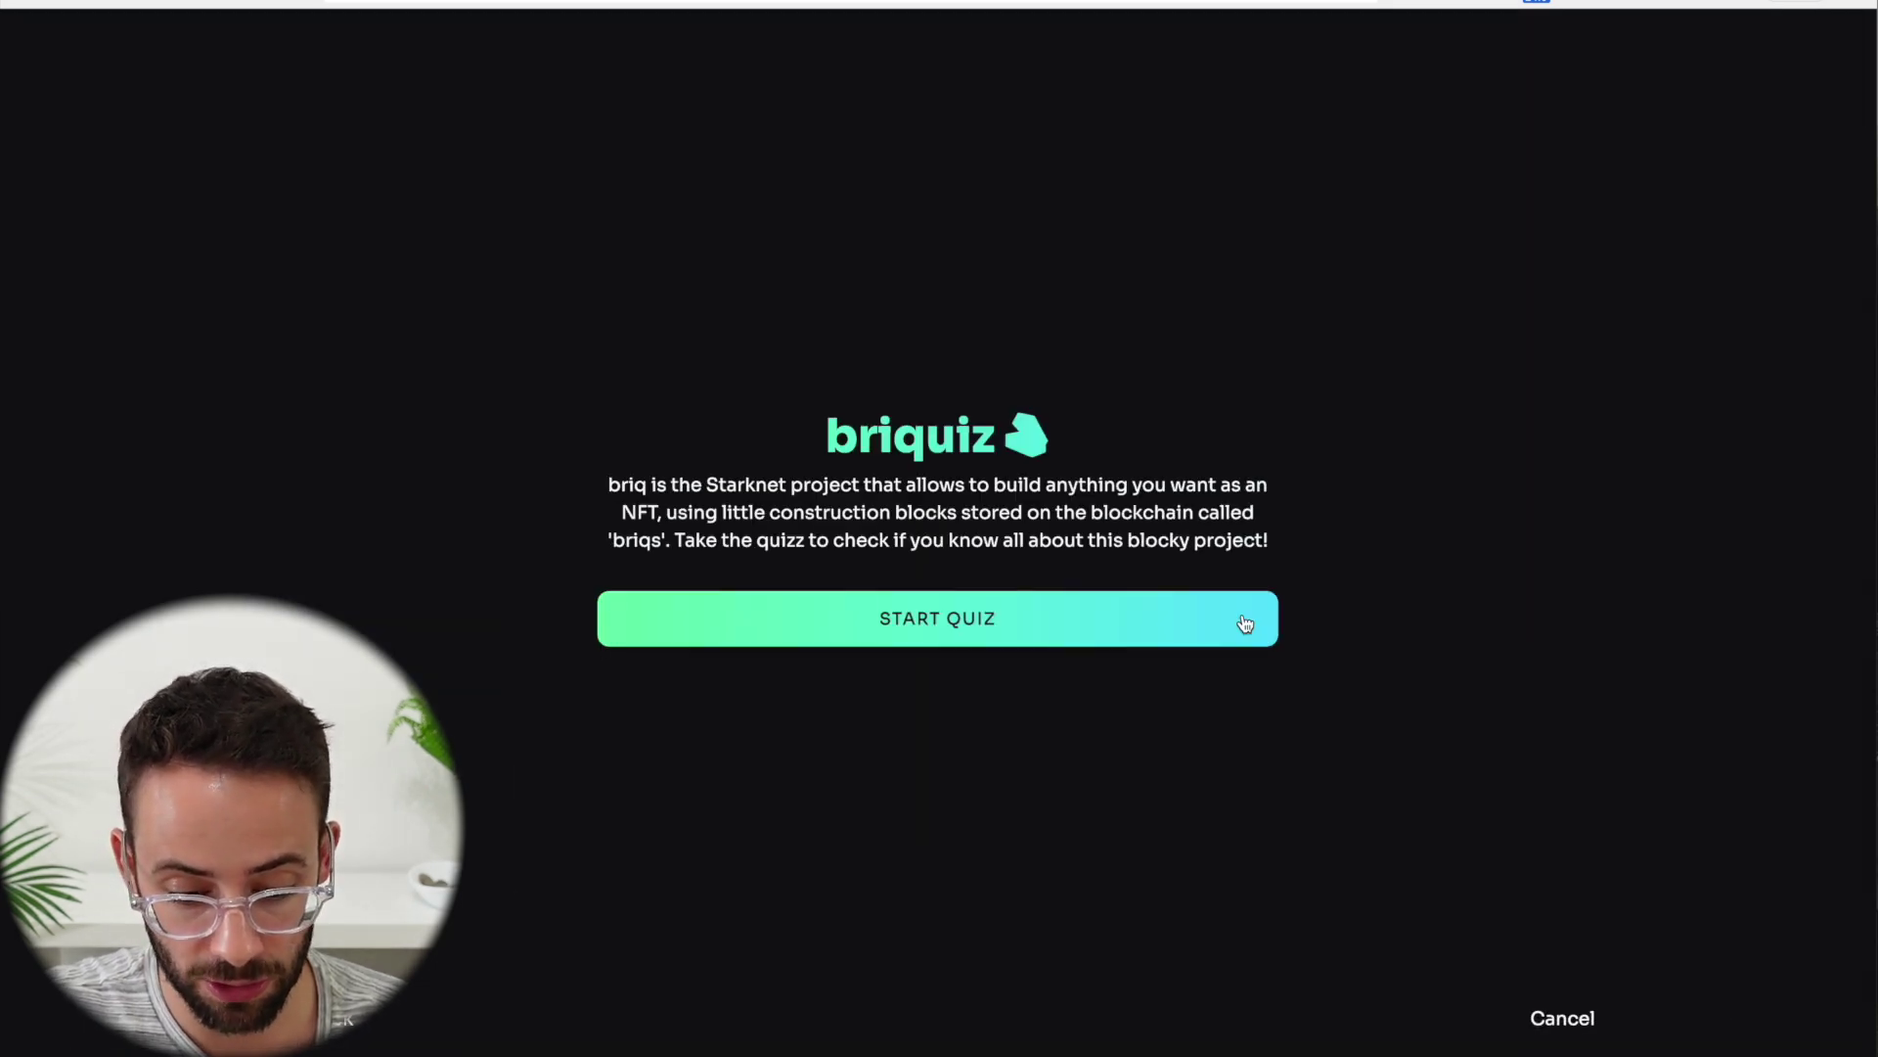
pyautogui.click(1047, 624)
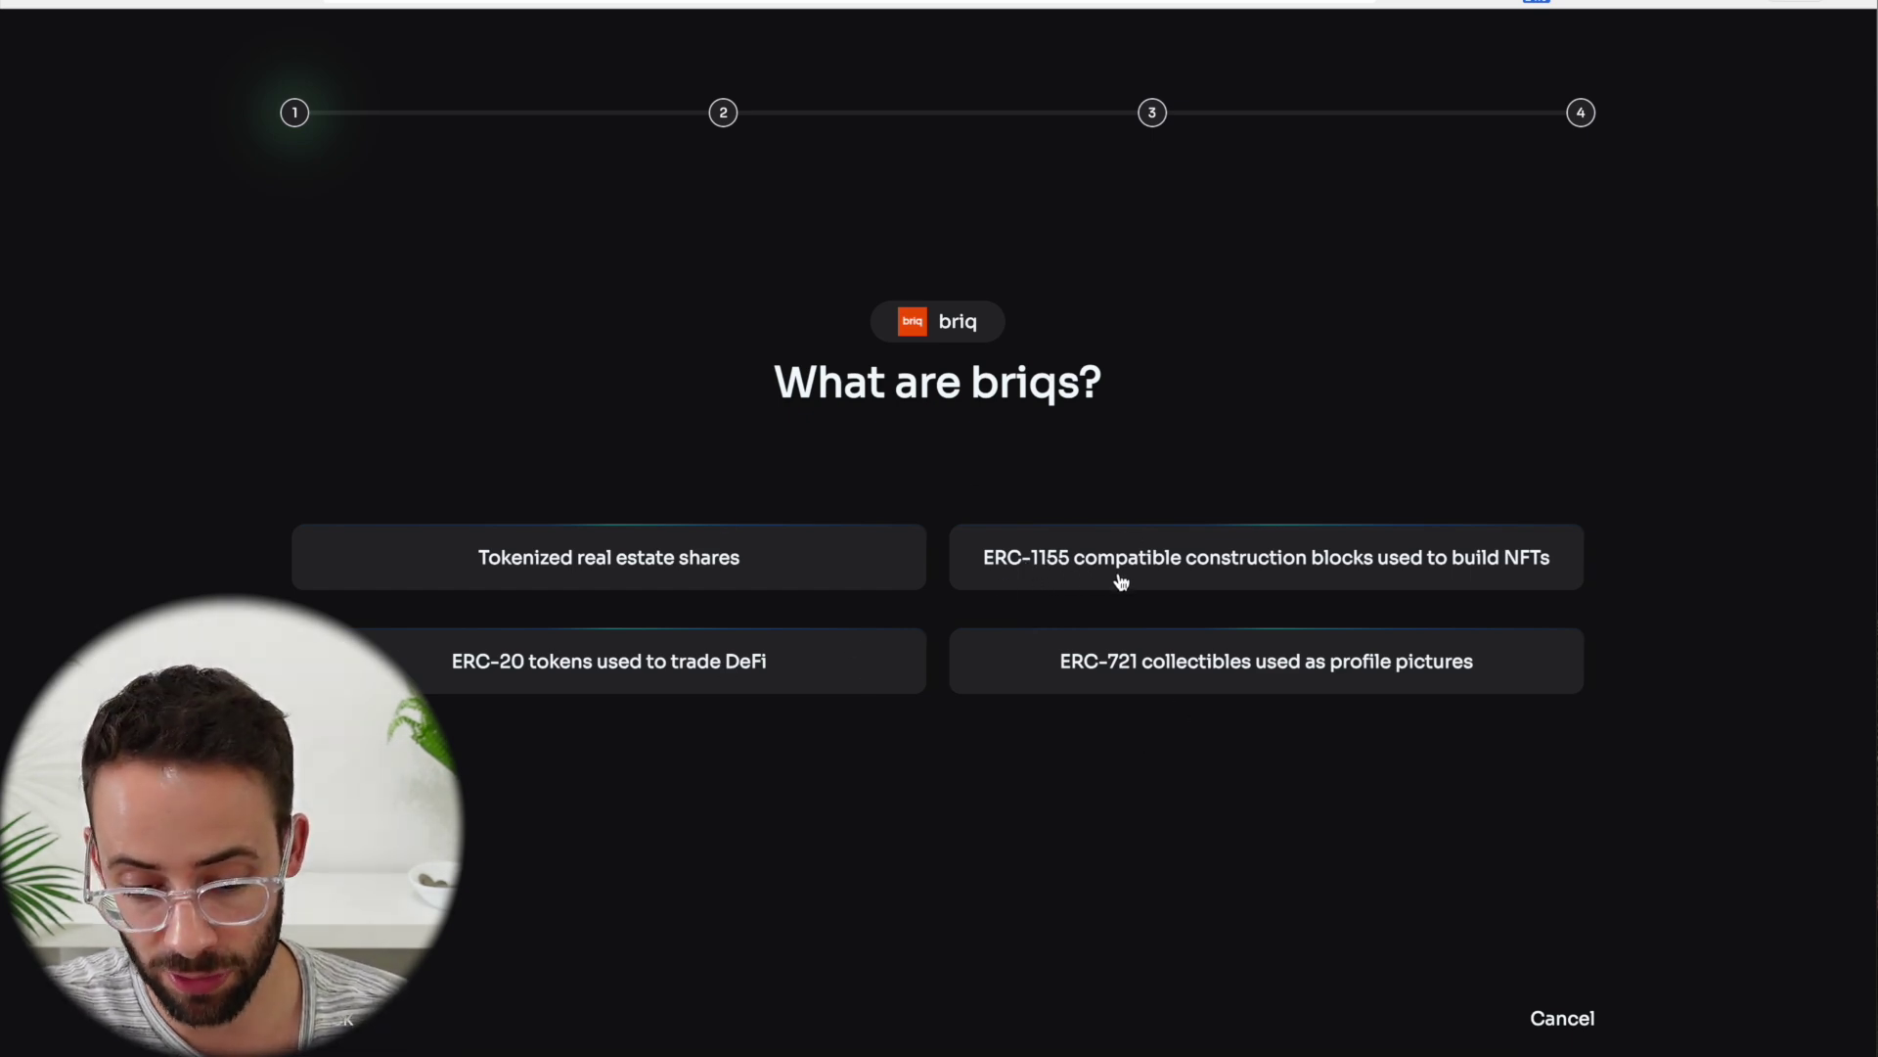
pyautogui.click(1191, 574)
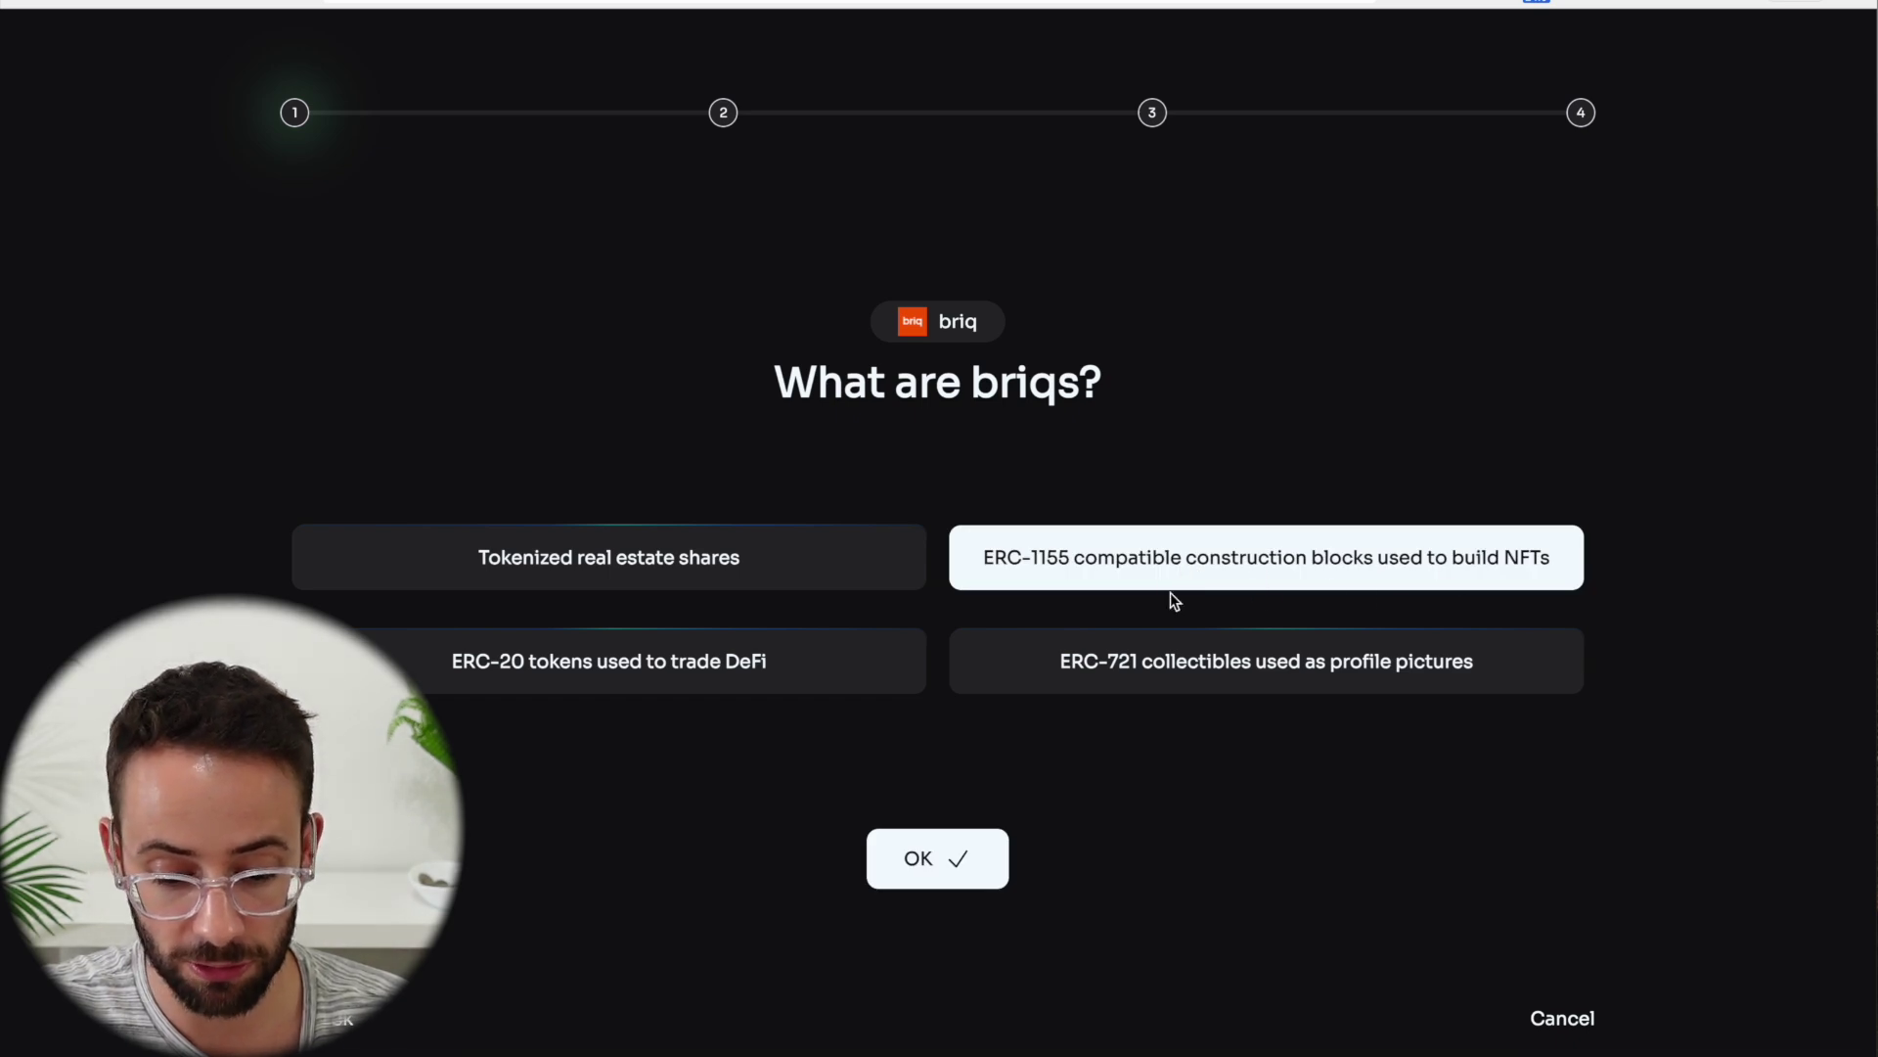
pyautogui.click(938, 879)
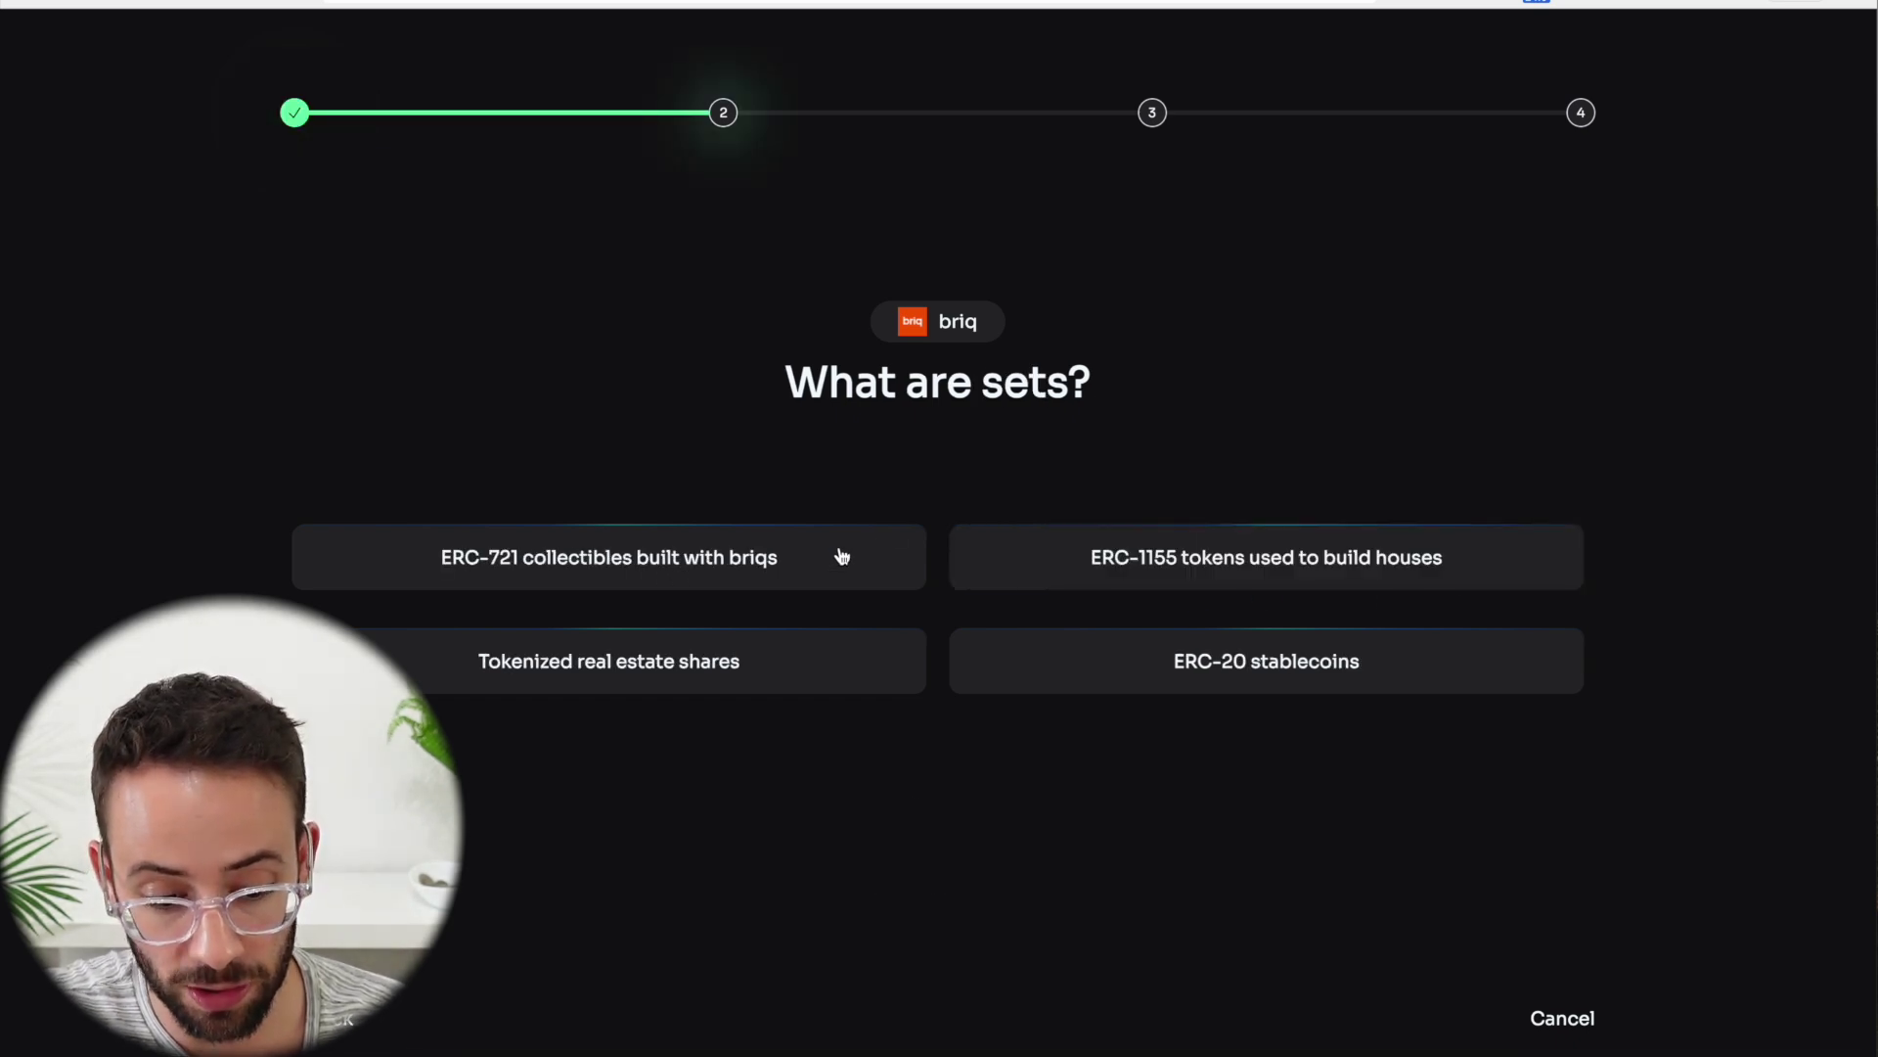
pyautogui.click(424, 570)
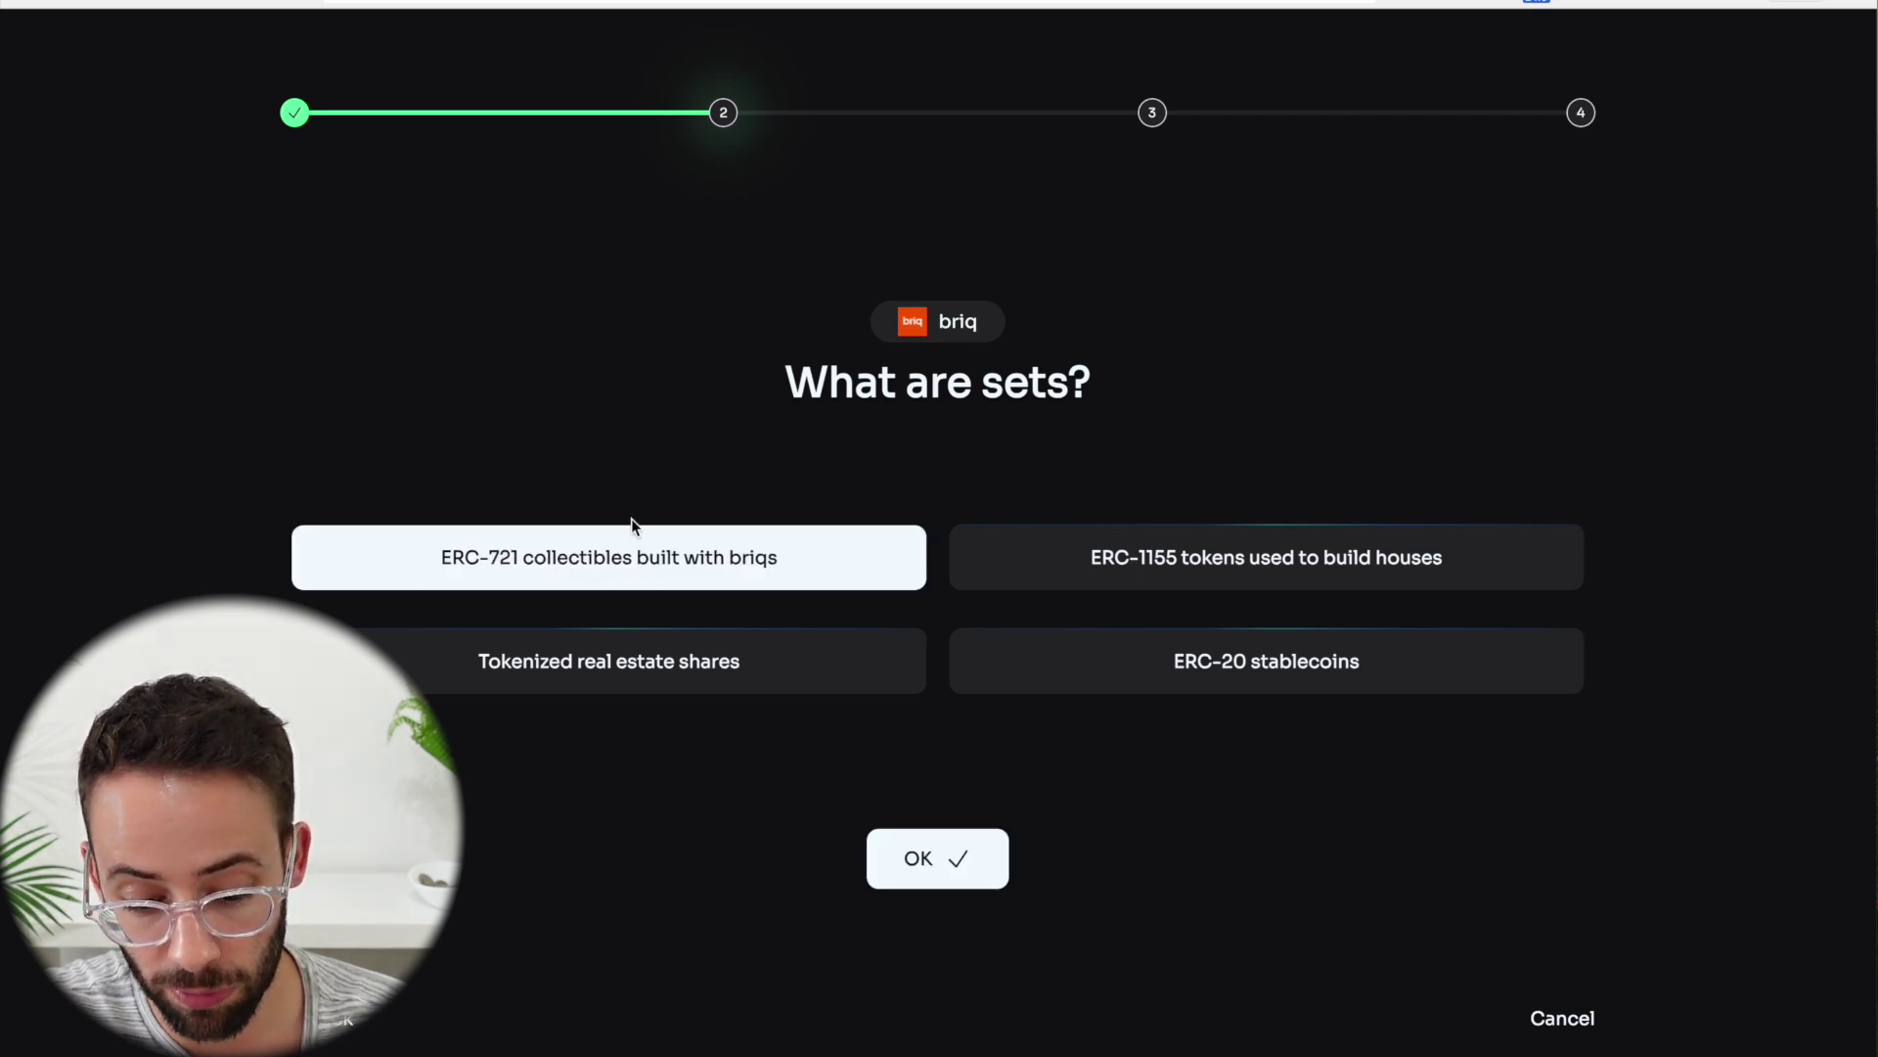
pyautogui.click(955, 861)
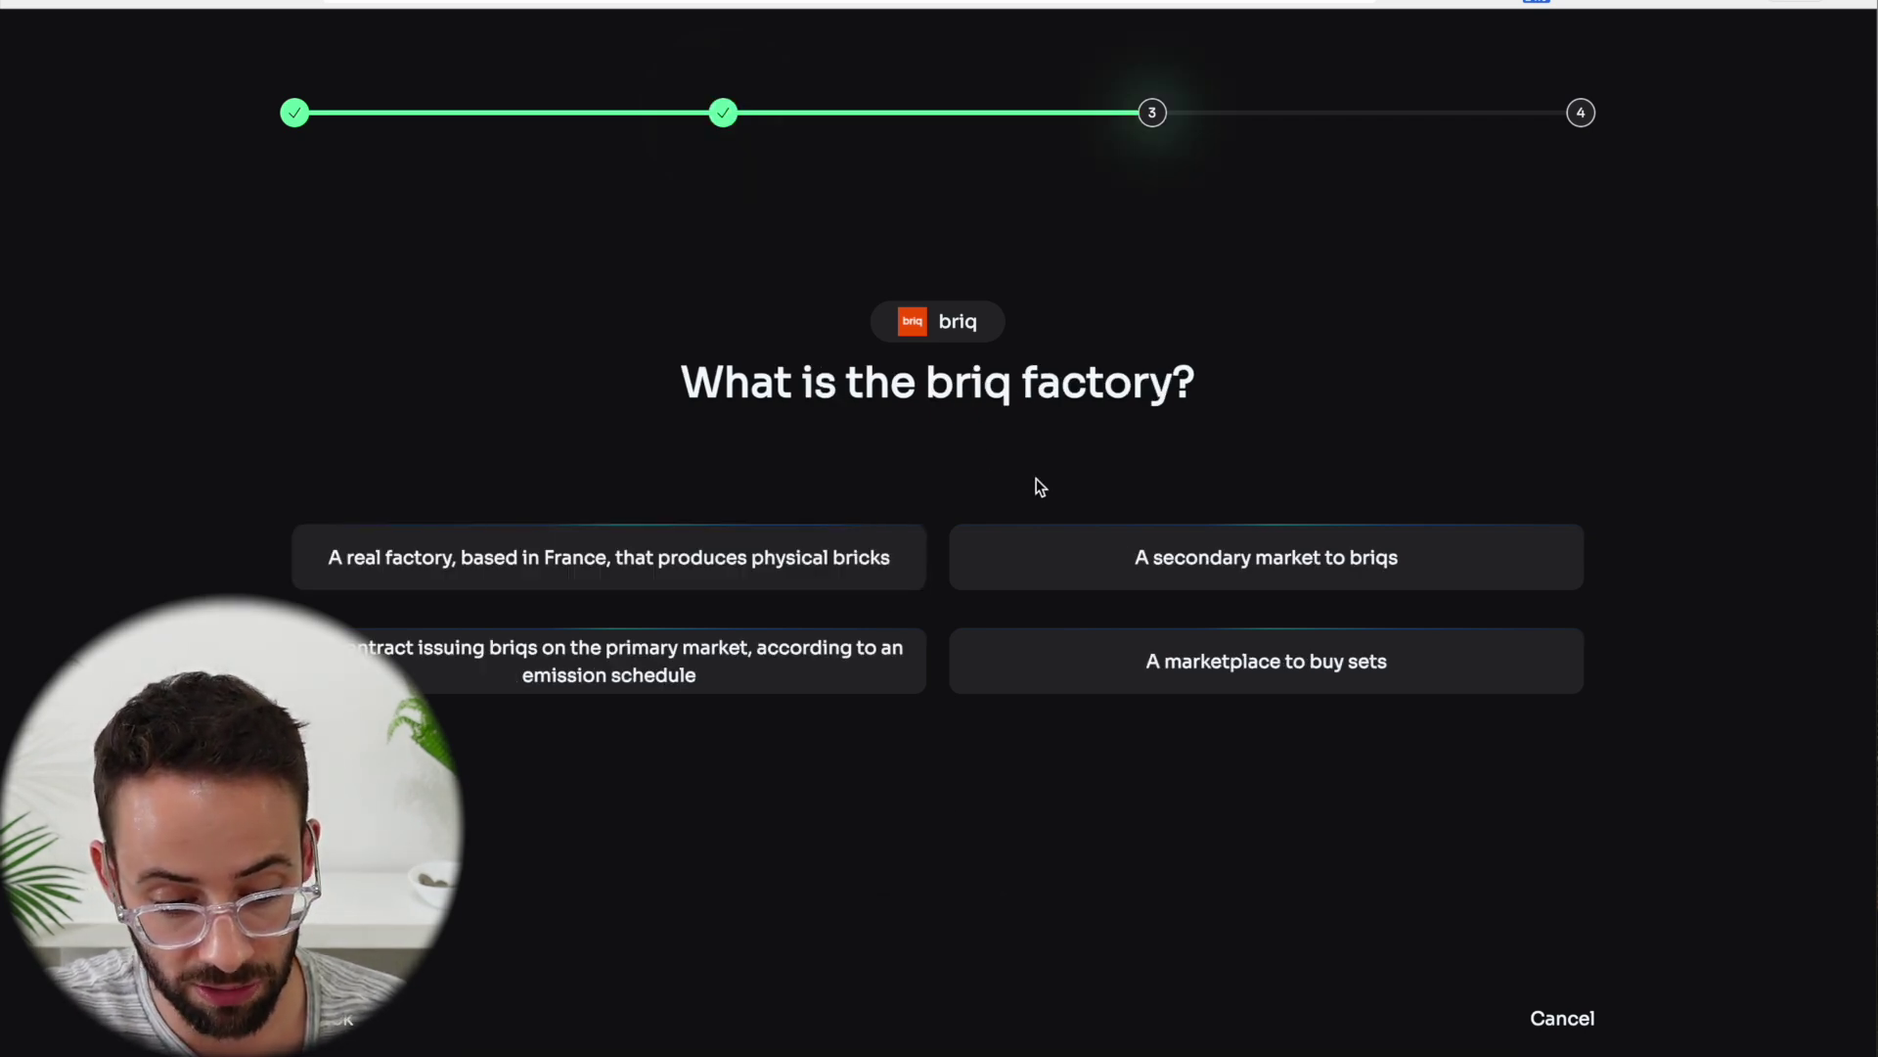
pyautogui.click(427, 684)
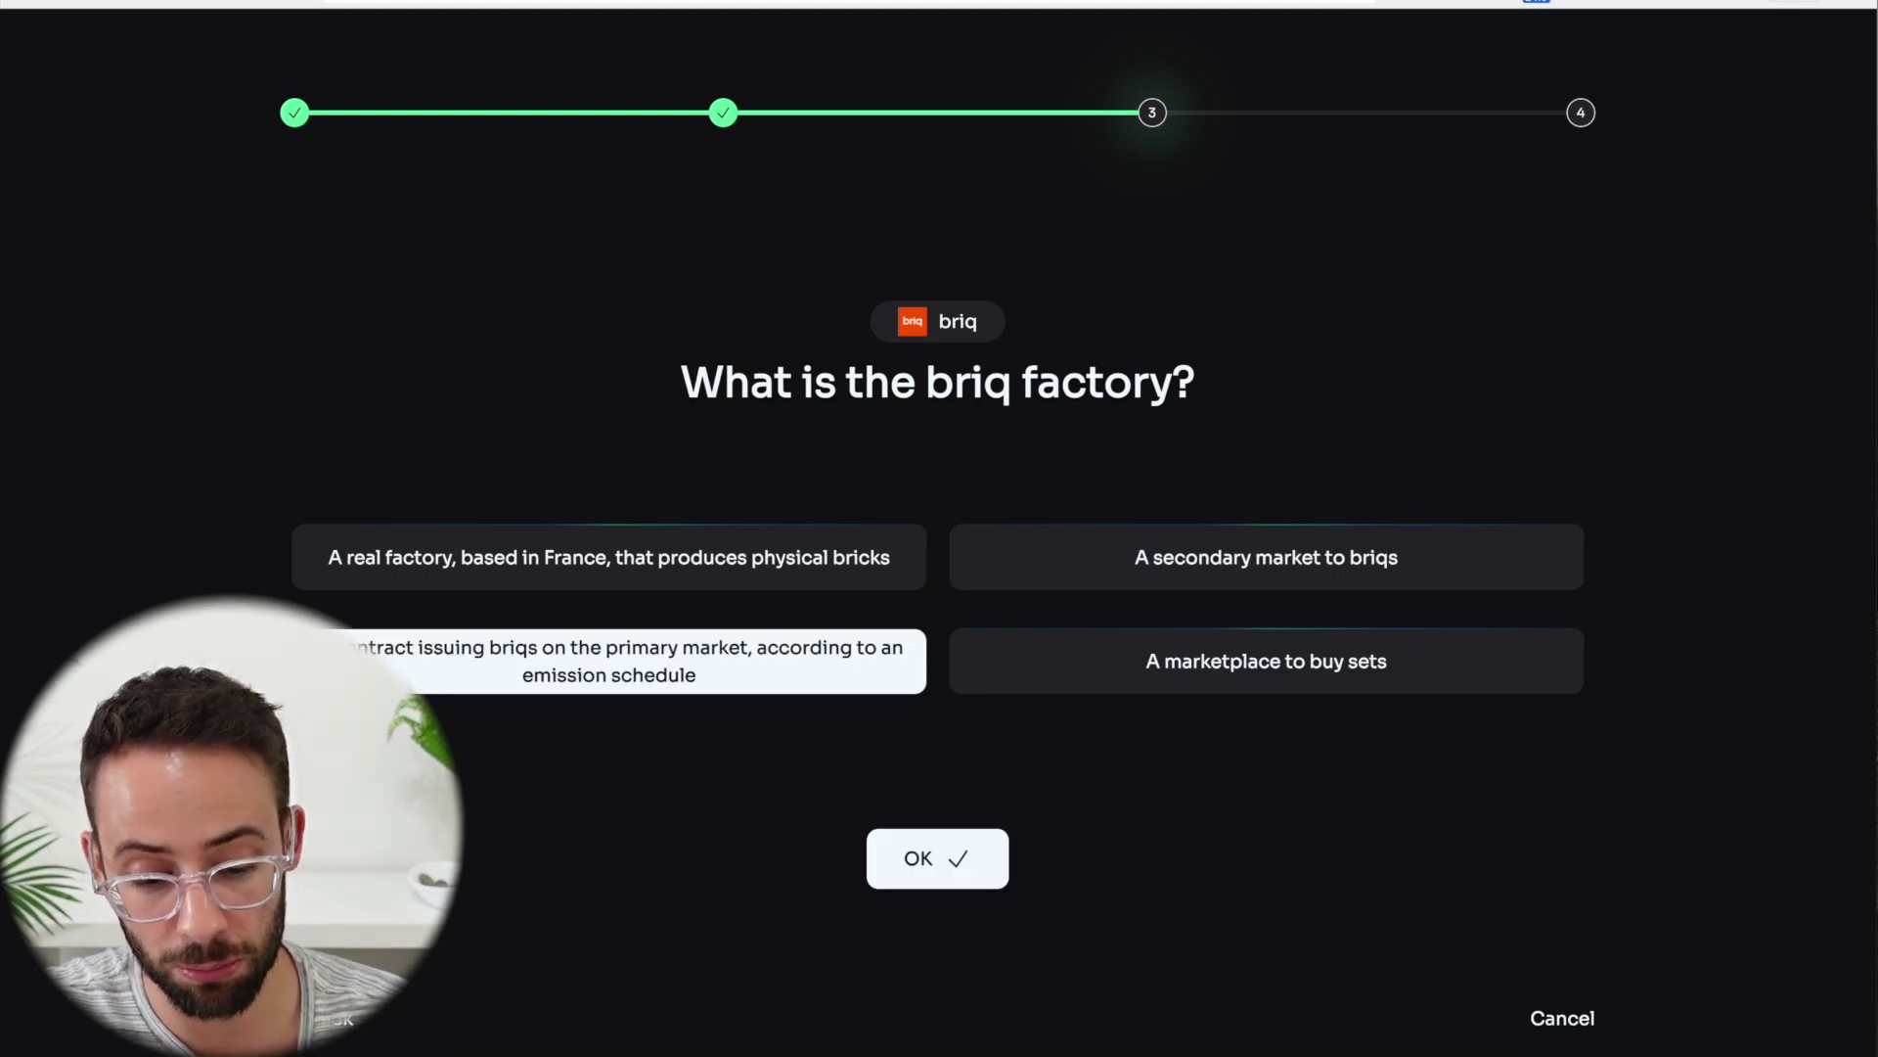
pyautogui.press('Return')
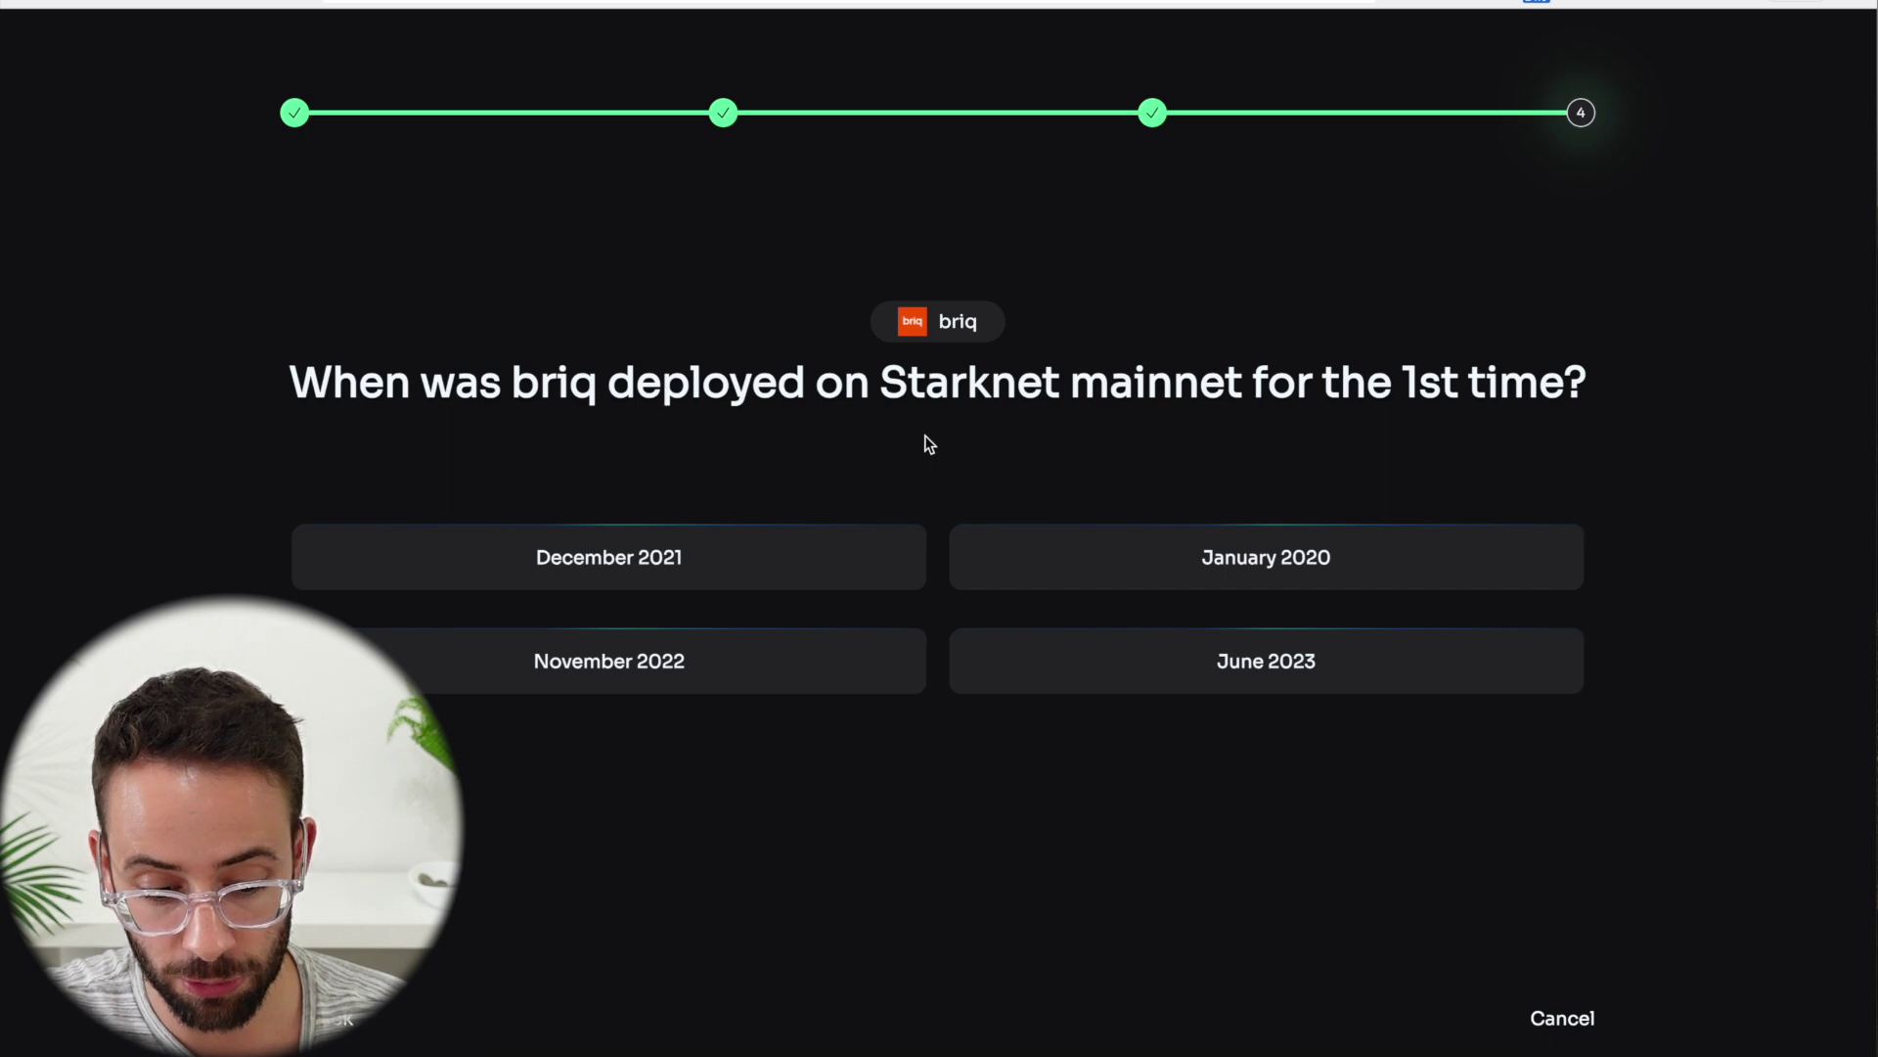
pyautogui.click(763, 545)
pyautogui.click(955, 866)
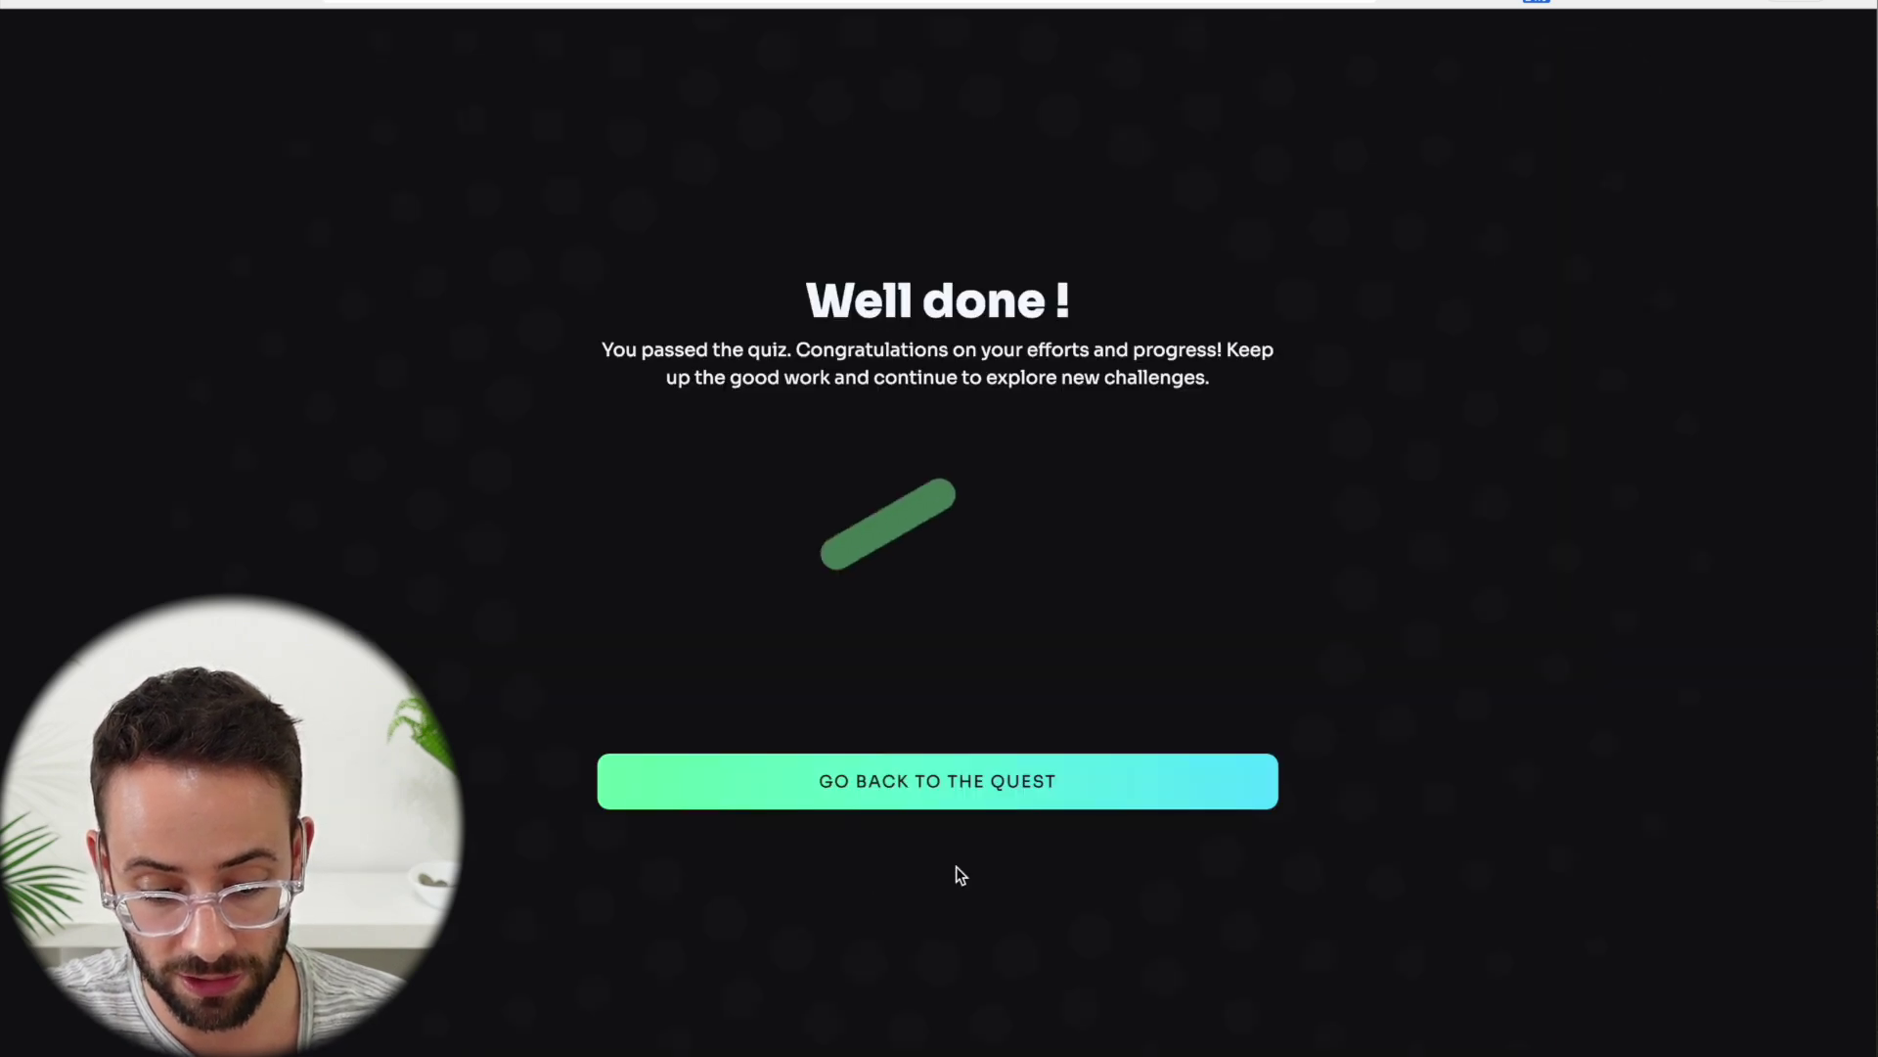
# Expand the 'Own or construct a briq NFT' step, open the briq builder, and add a tan cube
pyautogui.click(1056, 779)
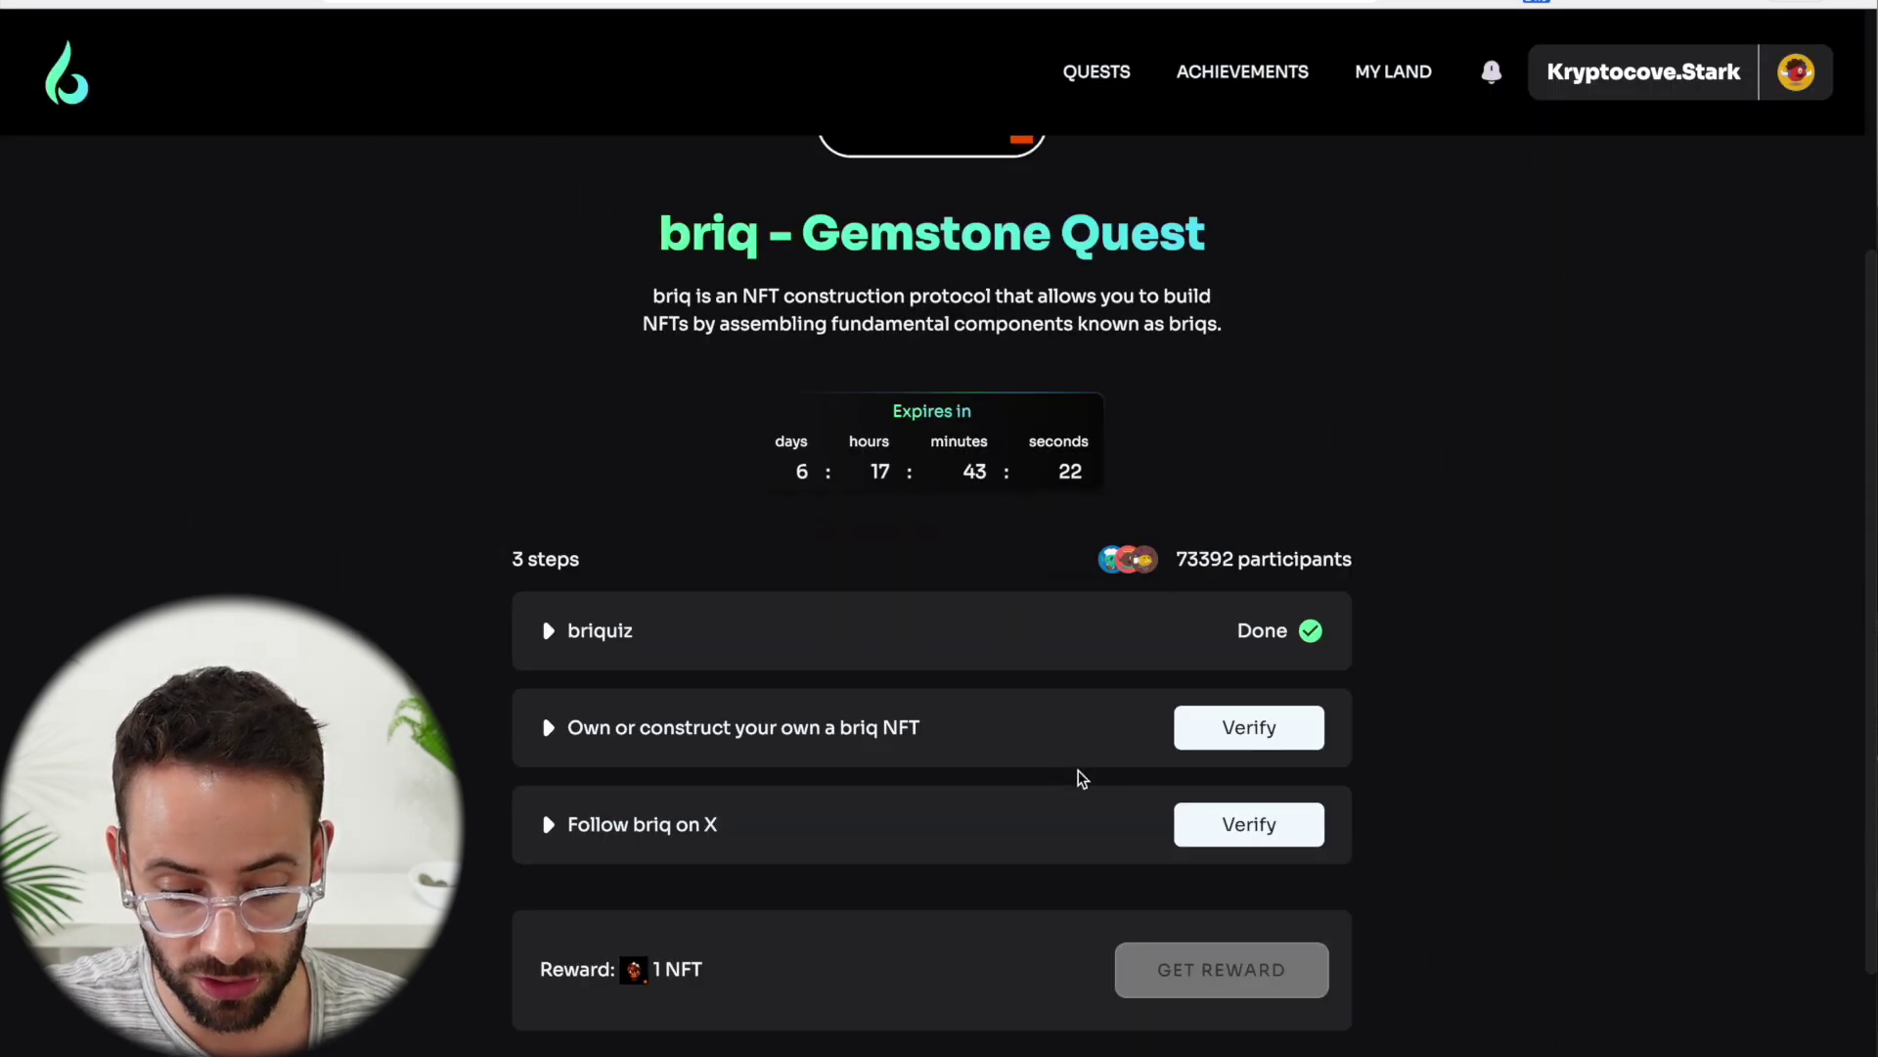
pyautogui.scroll(-1, 1115, 793)
pyautogui.click(550, 636)
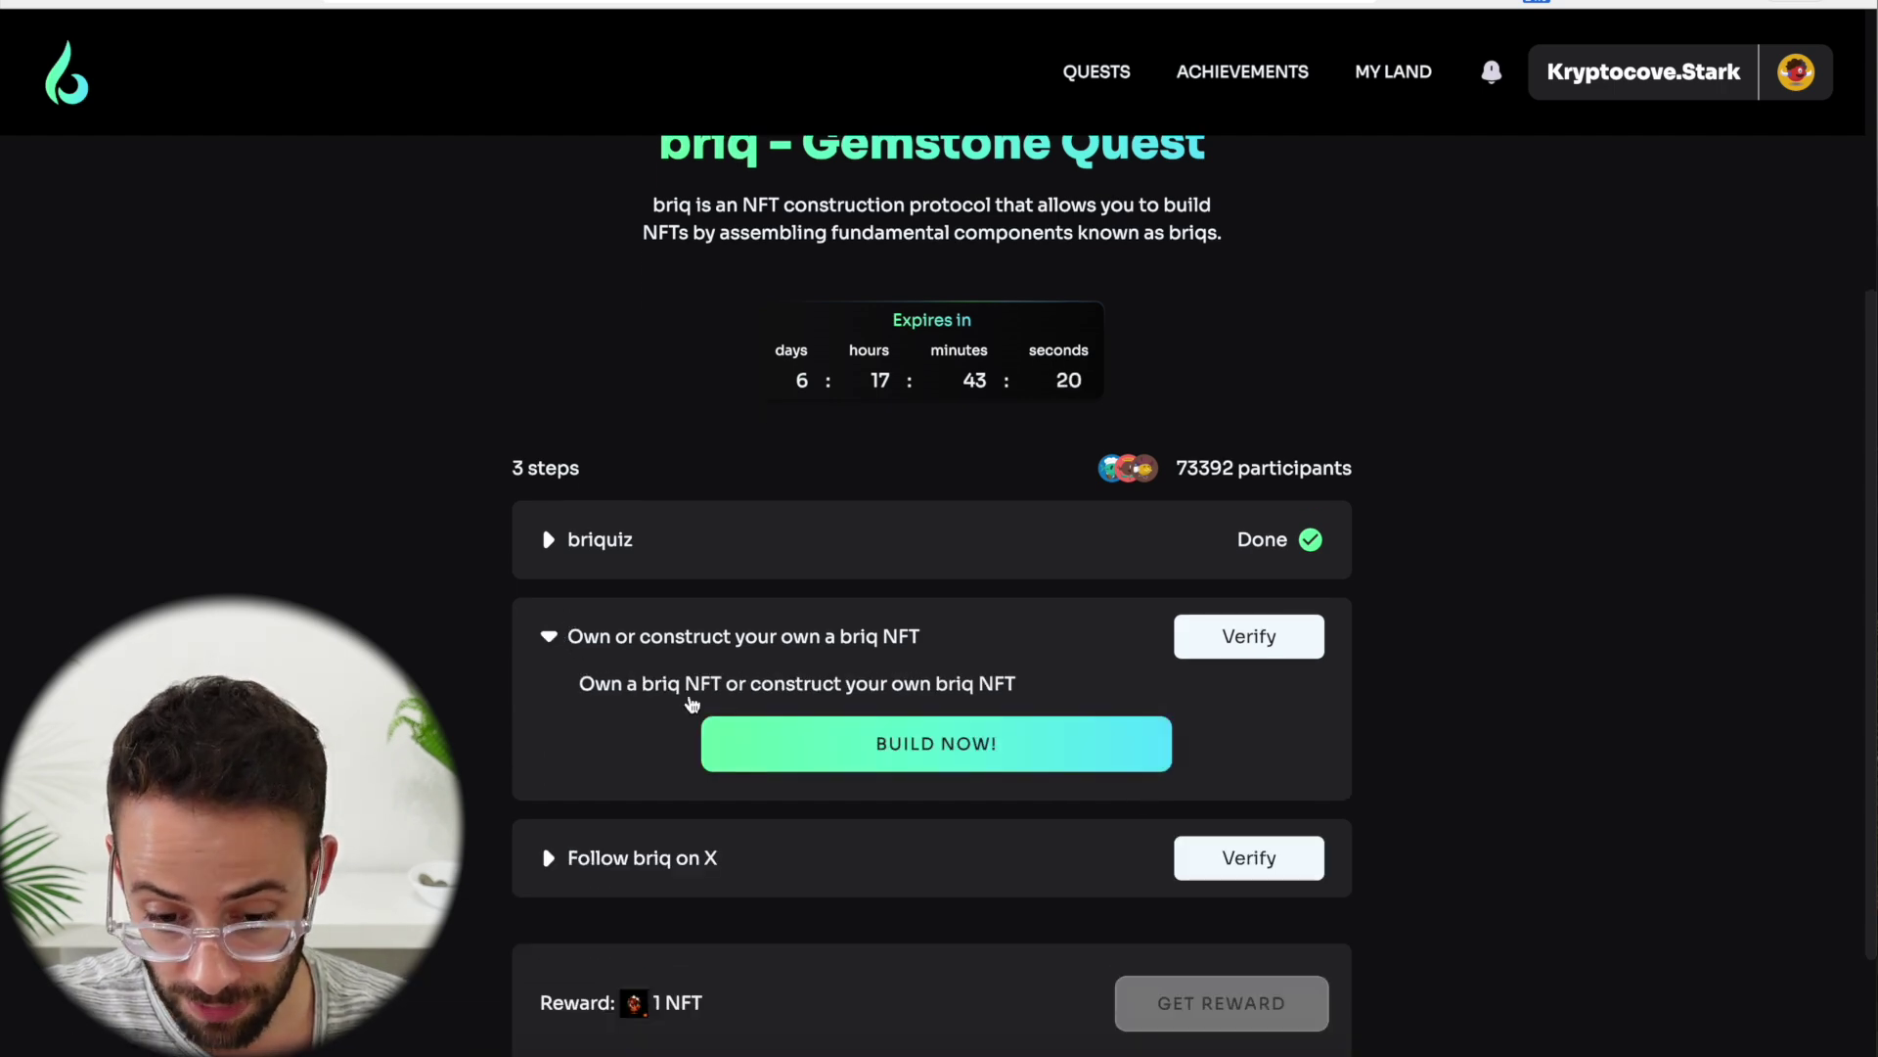
pyautogui.scroll(-1, 989, 575)
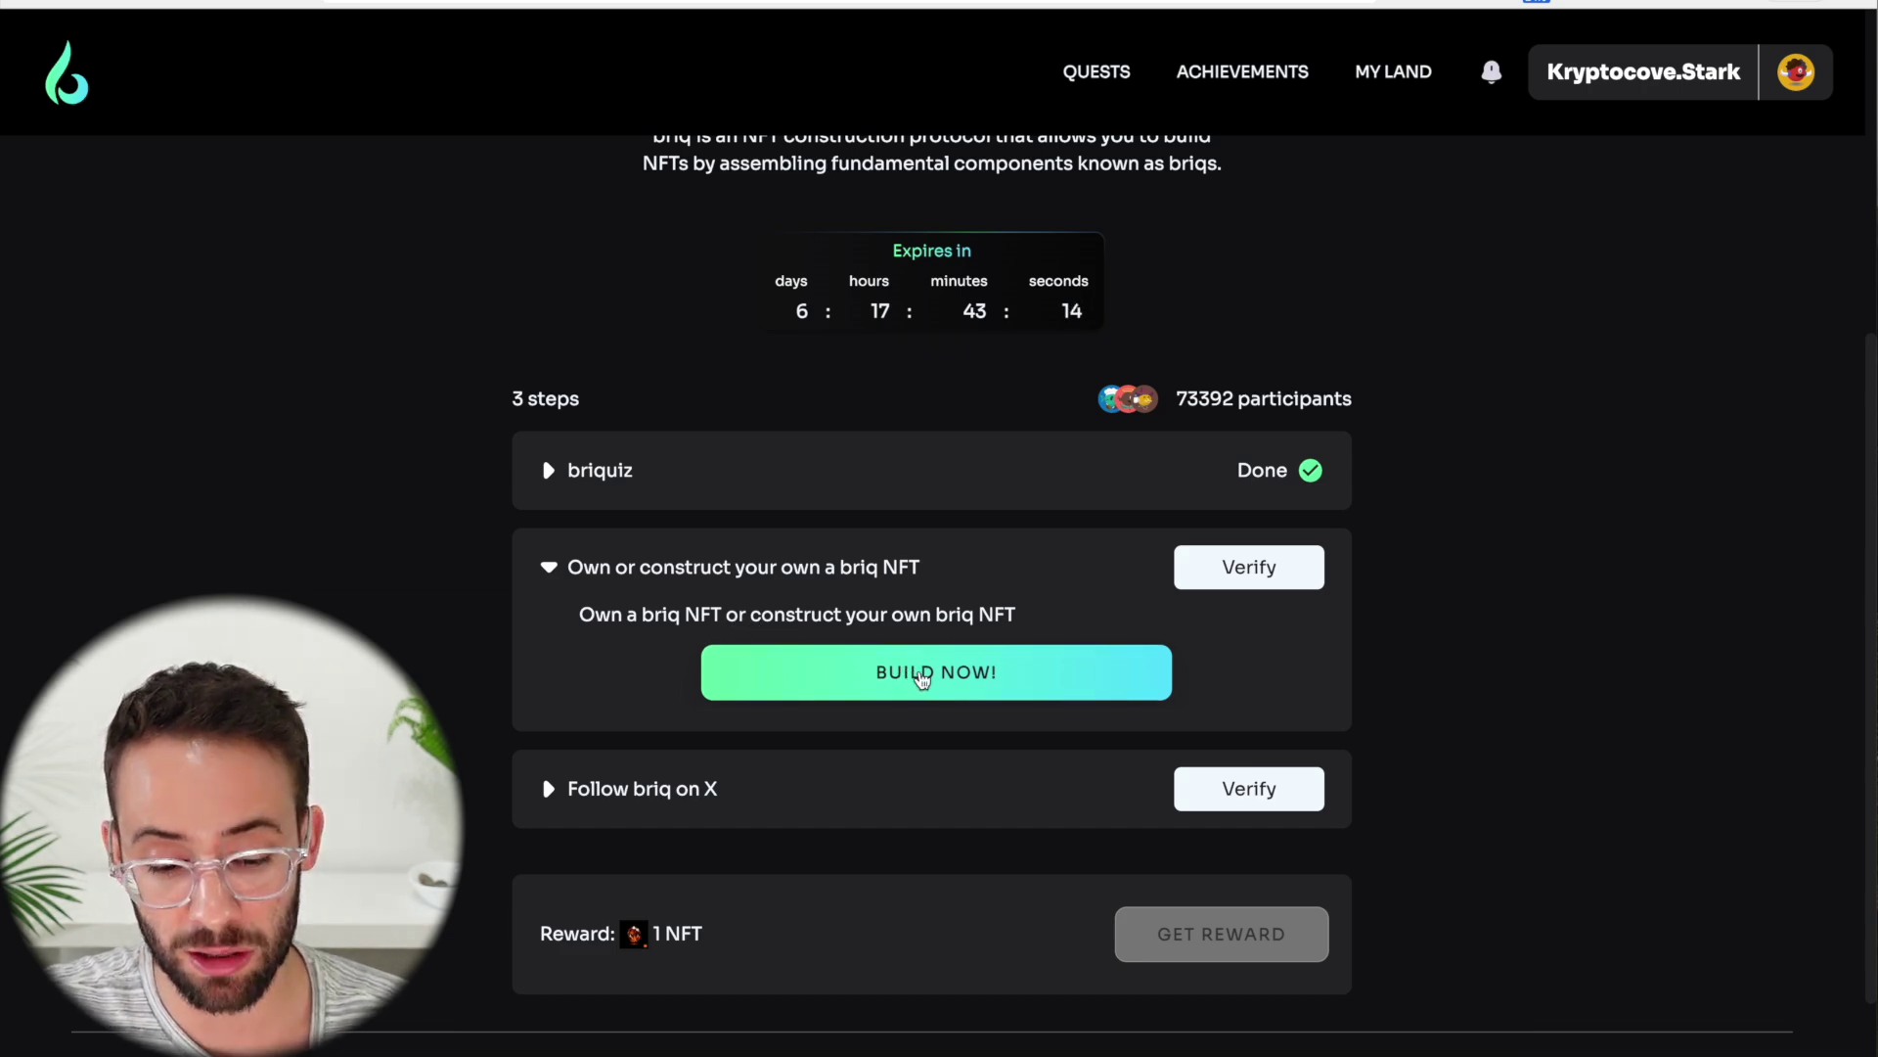
pyautogui.click(925, 678)
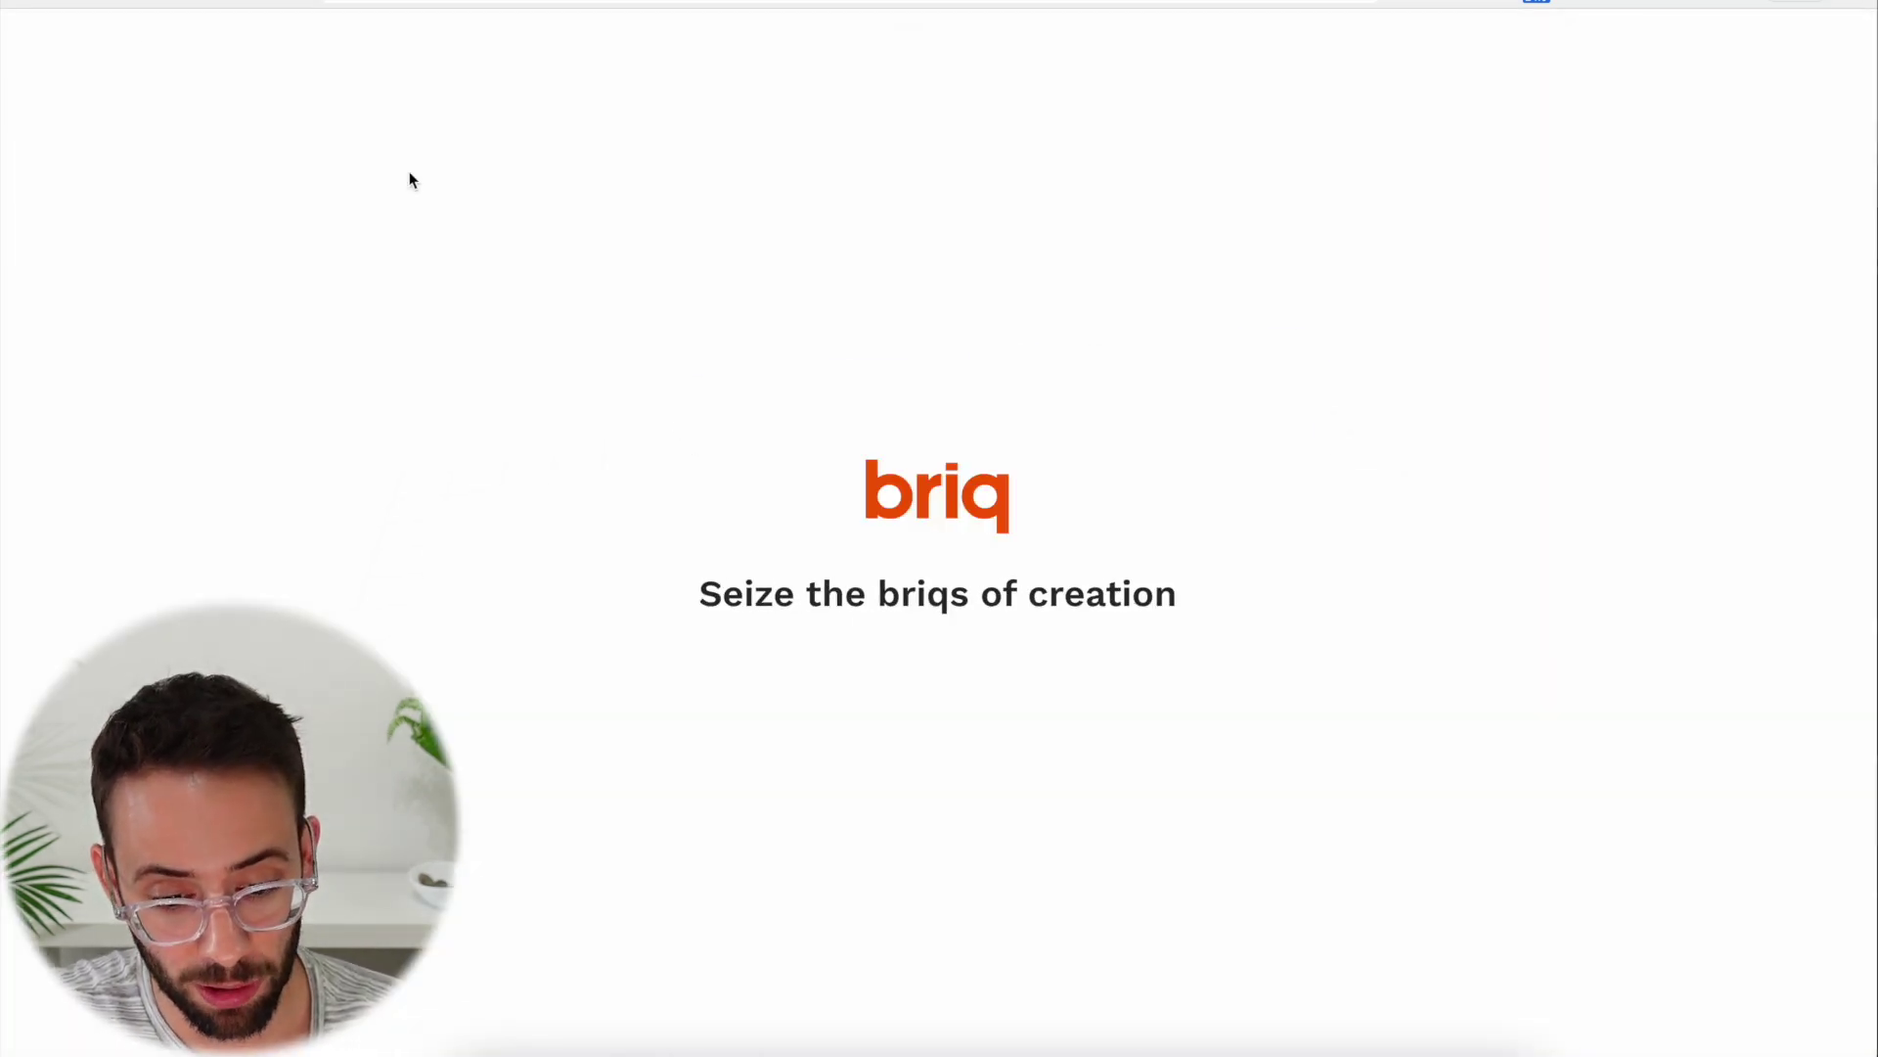
pyautogui.click(736, 445)
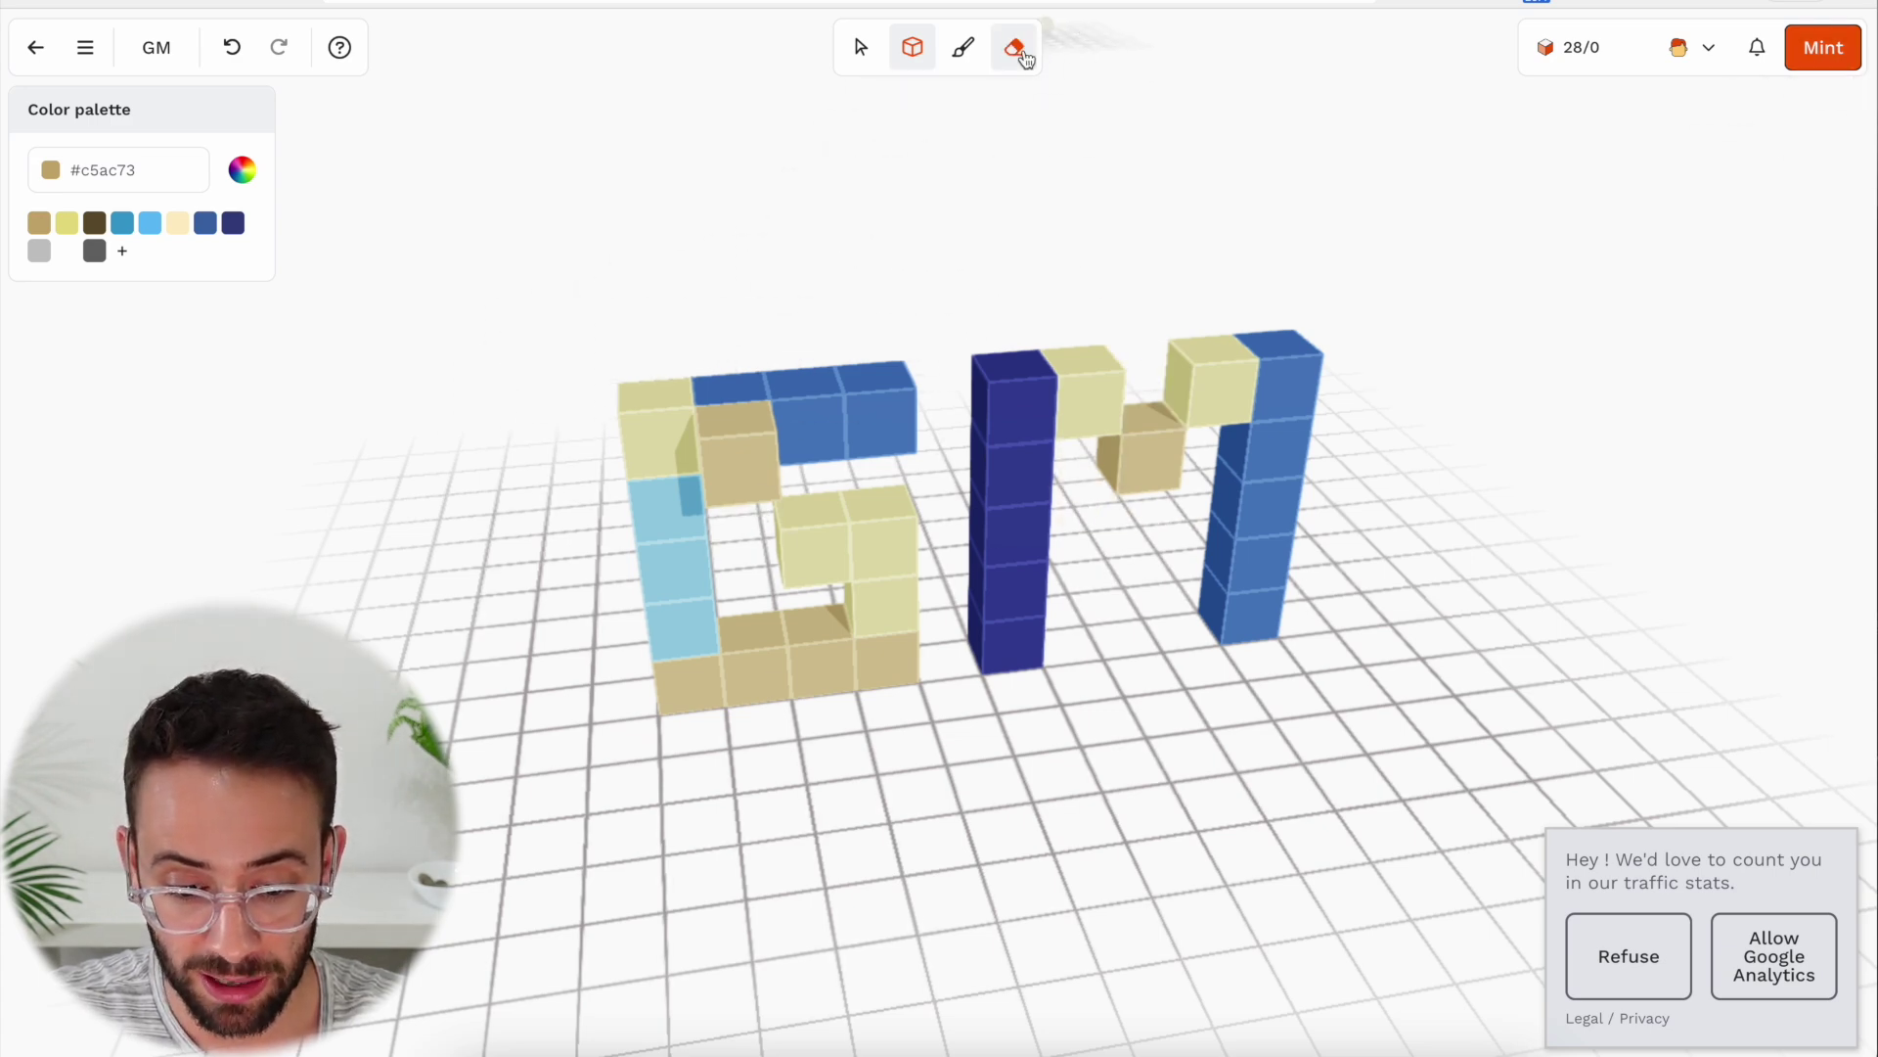
# With the eraser, remove every cube of the M
pyautogui.click(1014, 47)
pyautogui.click(1012, 411)
pyautogui.click(1012, 457)
pyautogui.click(1018, 519)
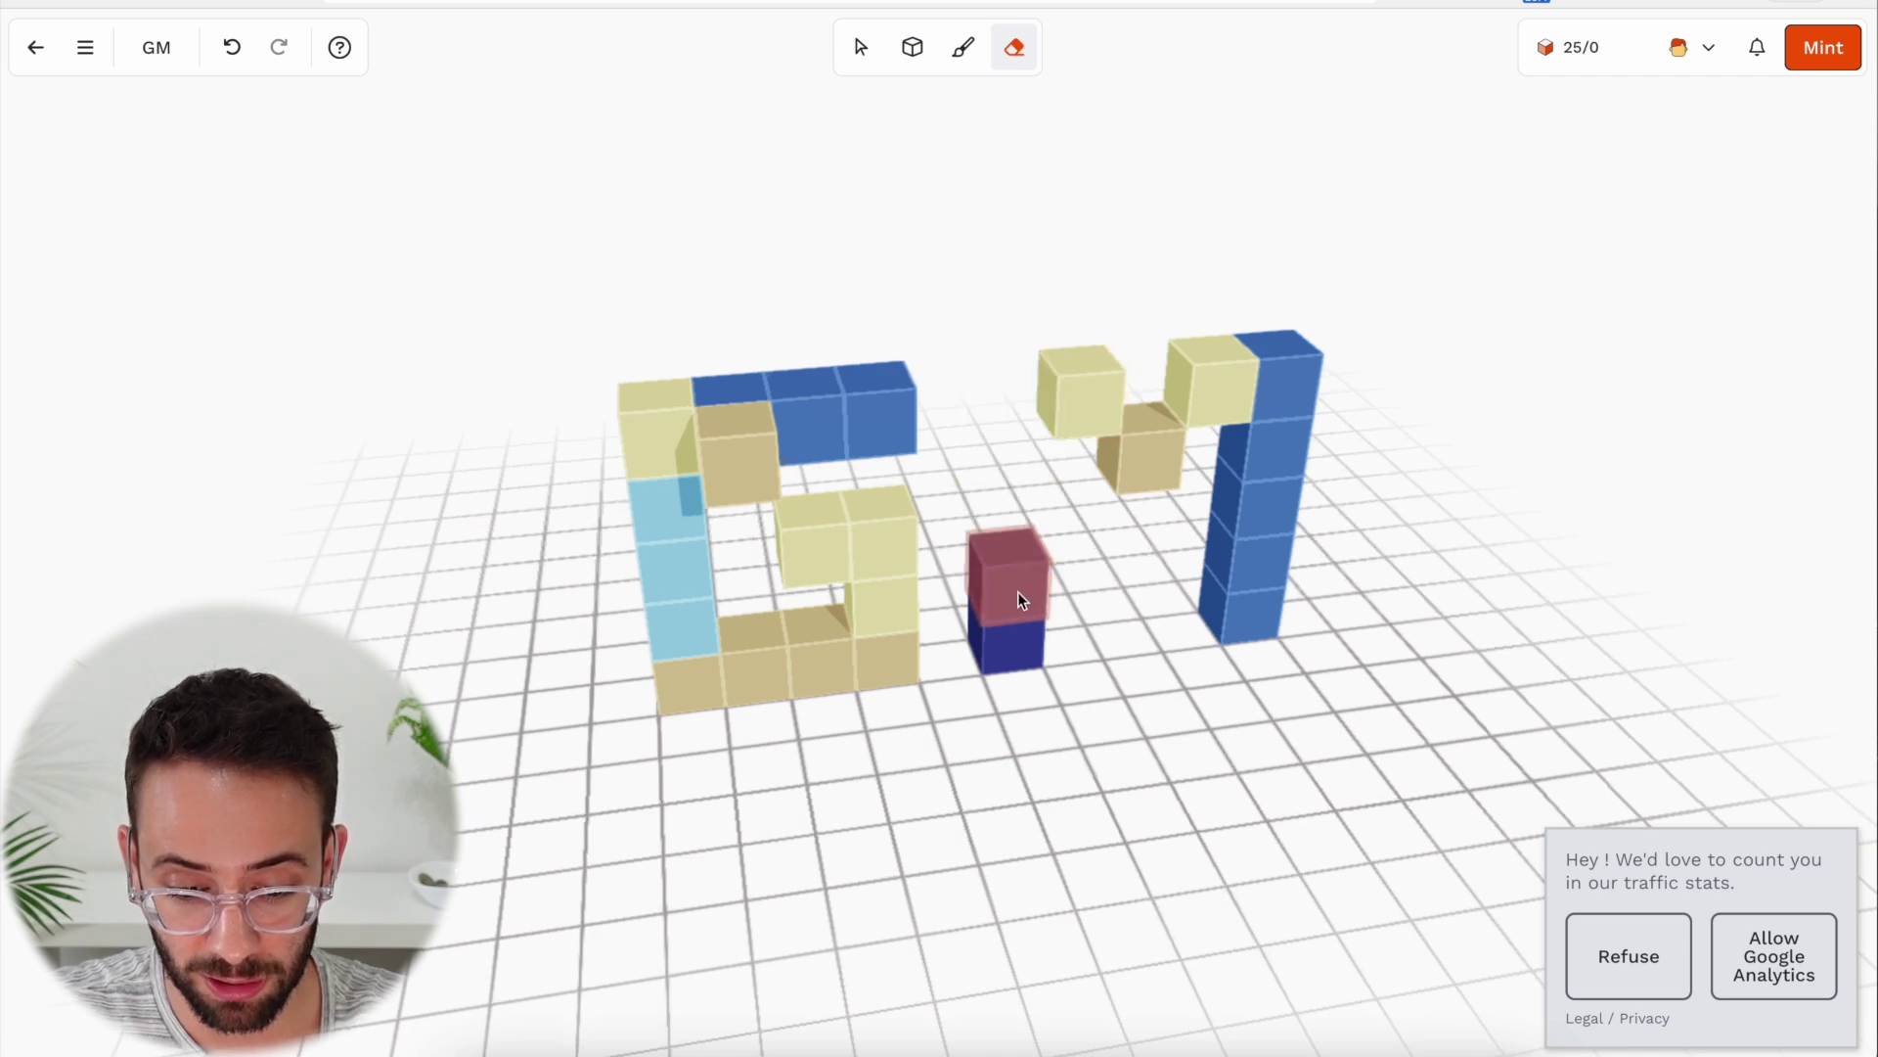
pyautogui.click(1018, 600)
pyautogui.click(1018, 649)
pyautogui.moveTo(1065, 442); pyautogui.dragTo(1275, 486)
pyautogui.click(1262, 518)
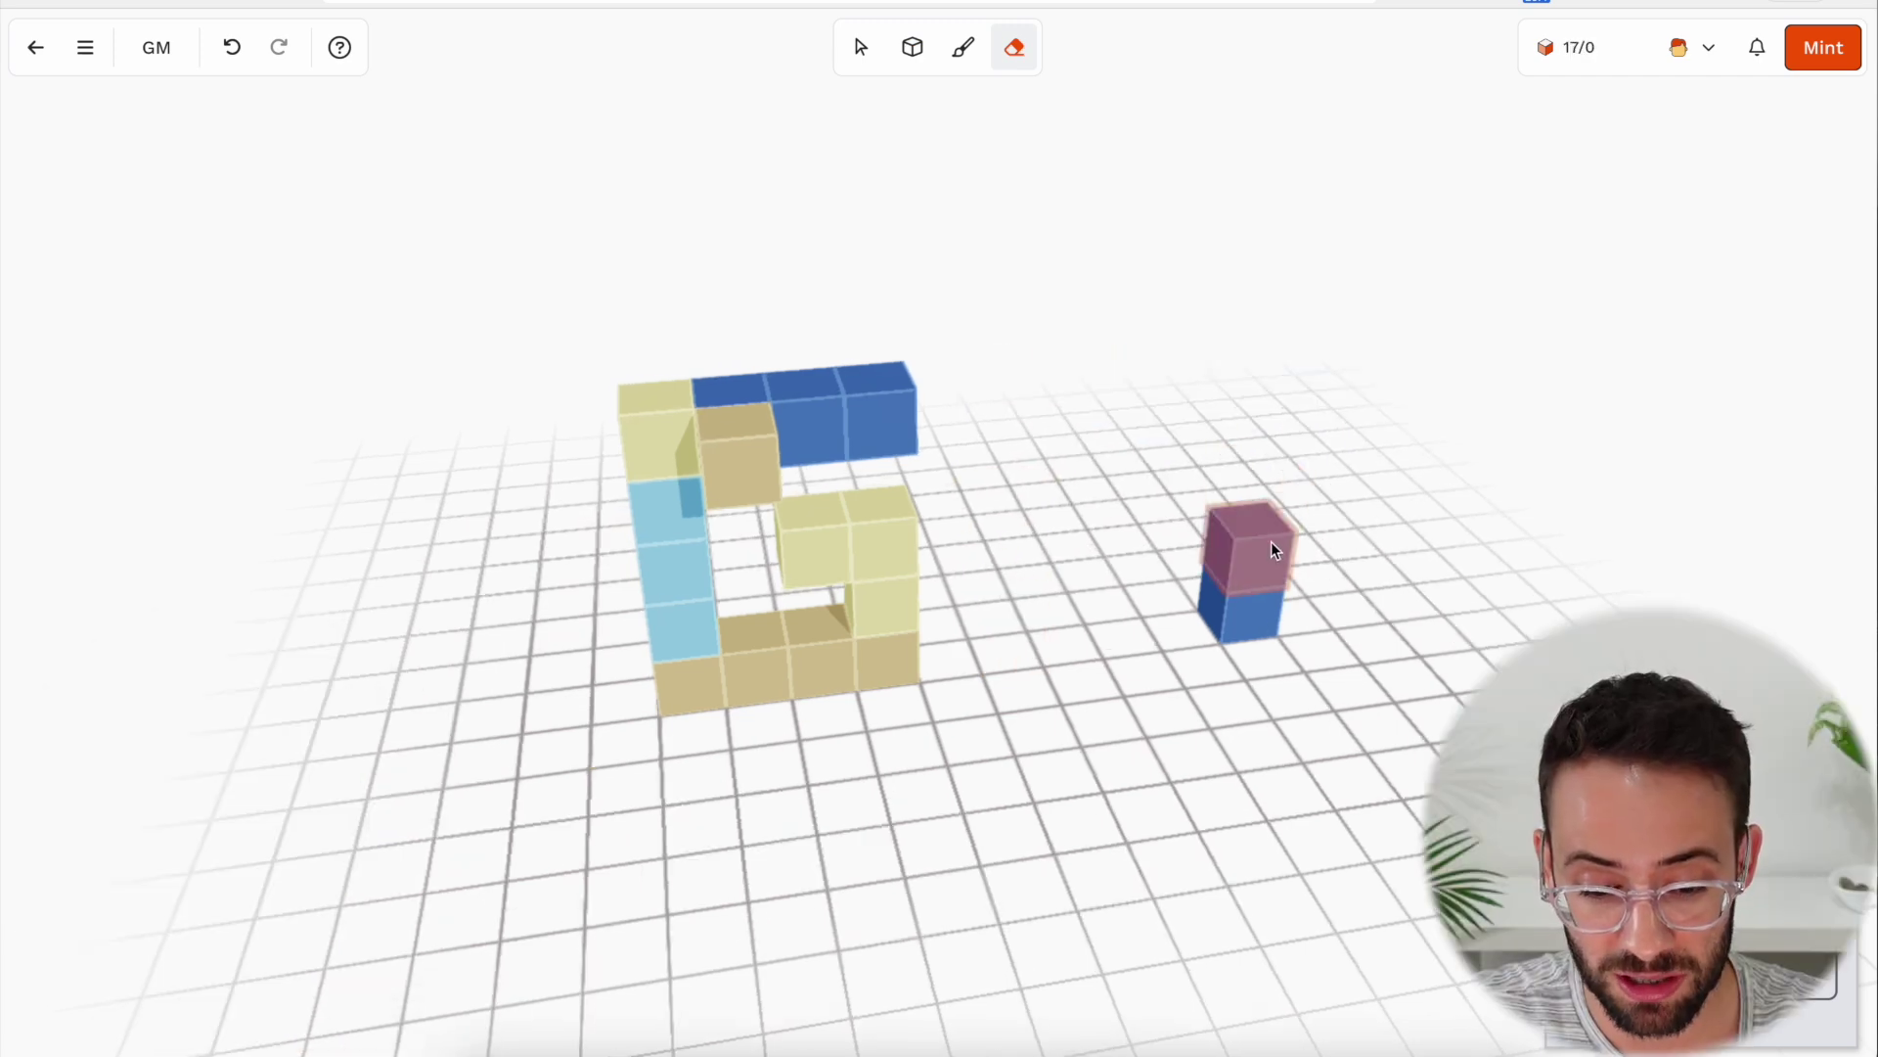
pyautogui.click(1252, 550)
pyautogui.click(1268, 602)
# Erase the G's top cubes, its tan cube and its whole left column
pyautogui.click(893, 424)
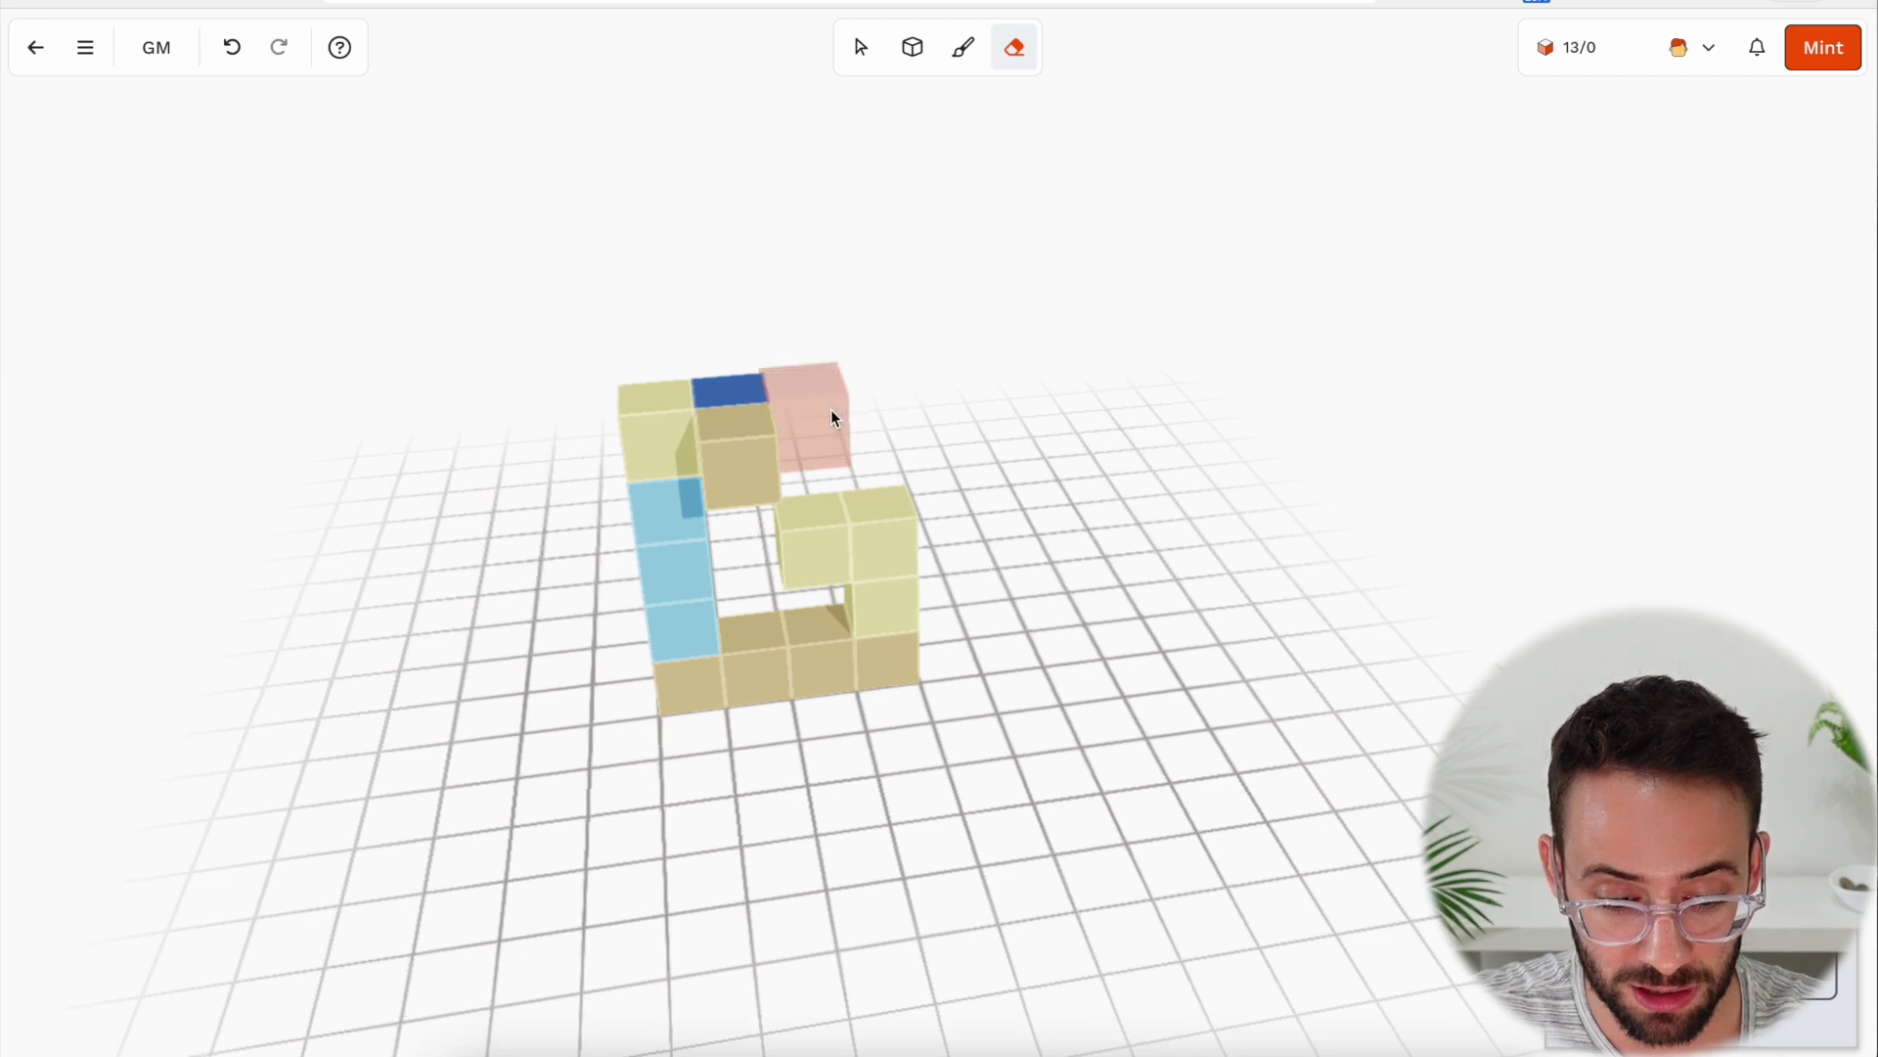
pyautogui.click(826, 411)
pyautogui.click(734, 391)
pyautogui.click(754, 453)
pyautogui.click(704, 445)
pyautogui.click(692, 508)
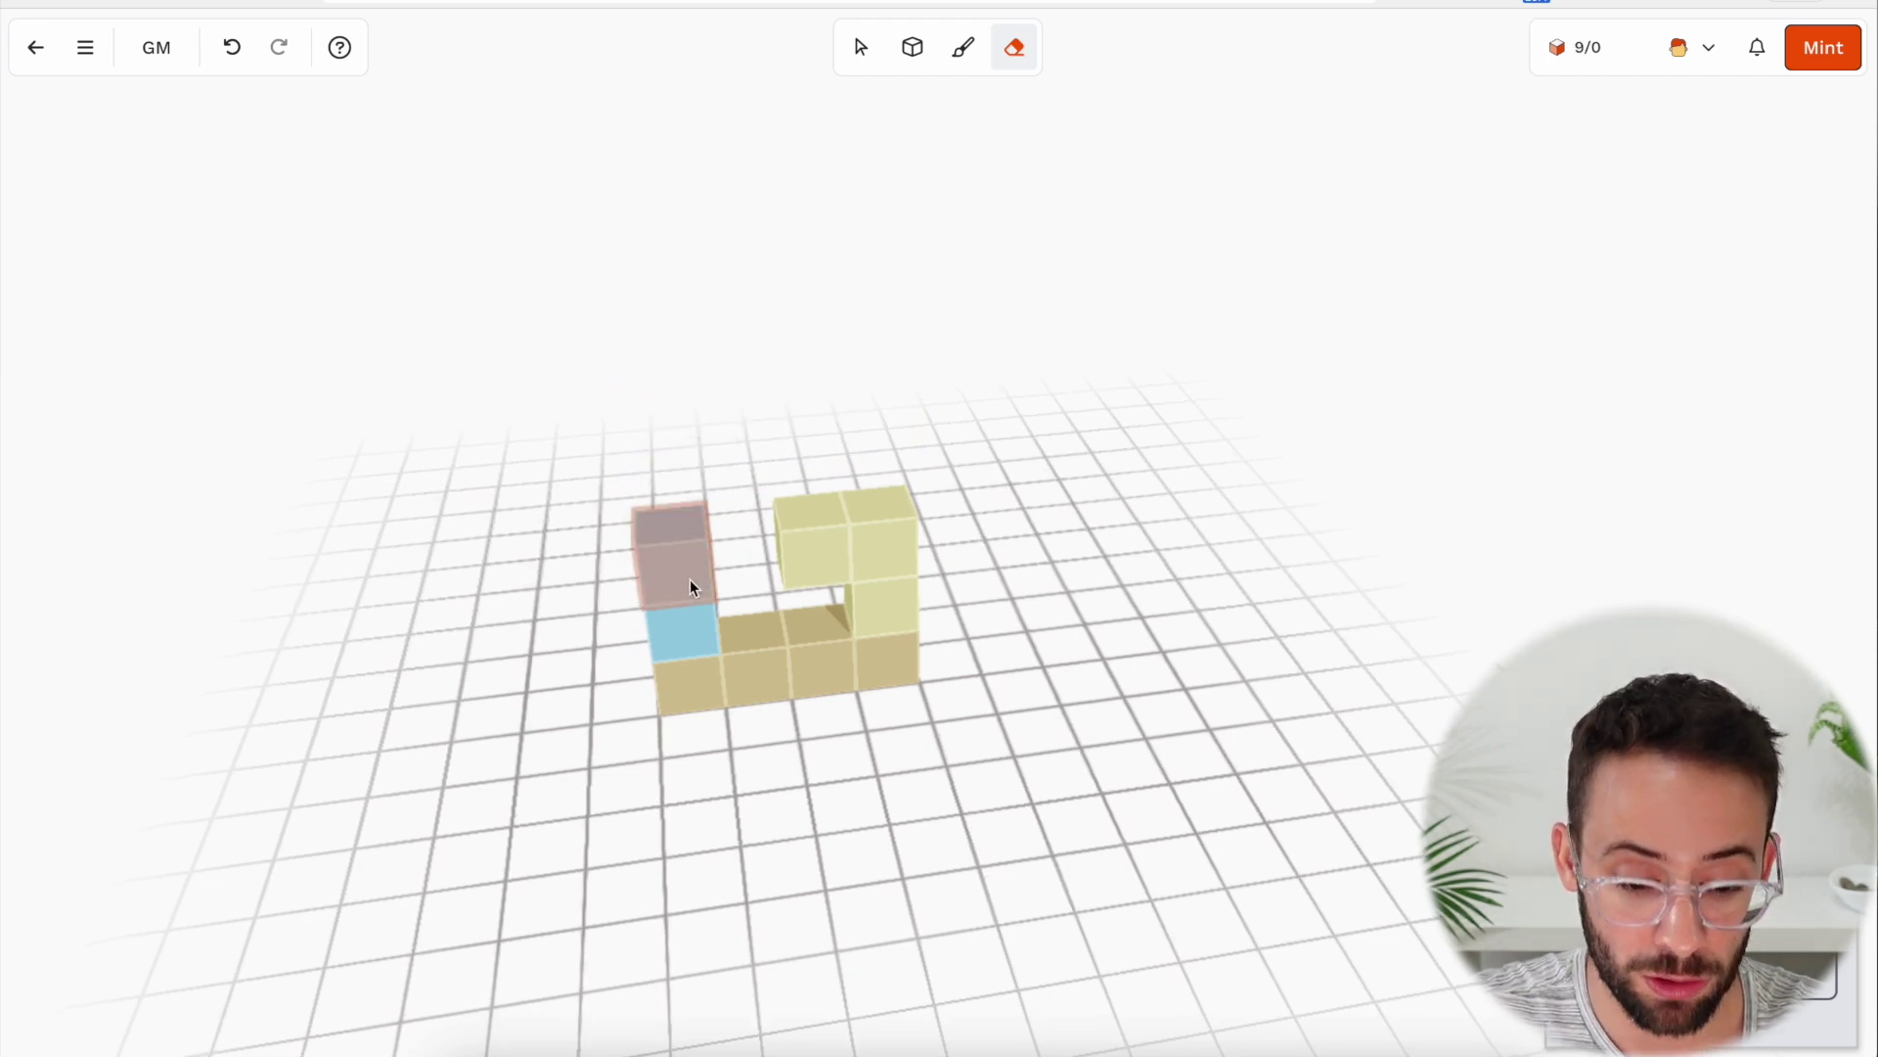
pyautogui.click(692, 563)
pyautogui.click(691, 606)
pyautogui.click(692, 636)
pyautogui.click(696, 666)
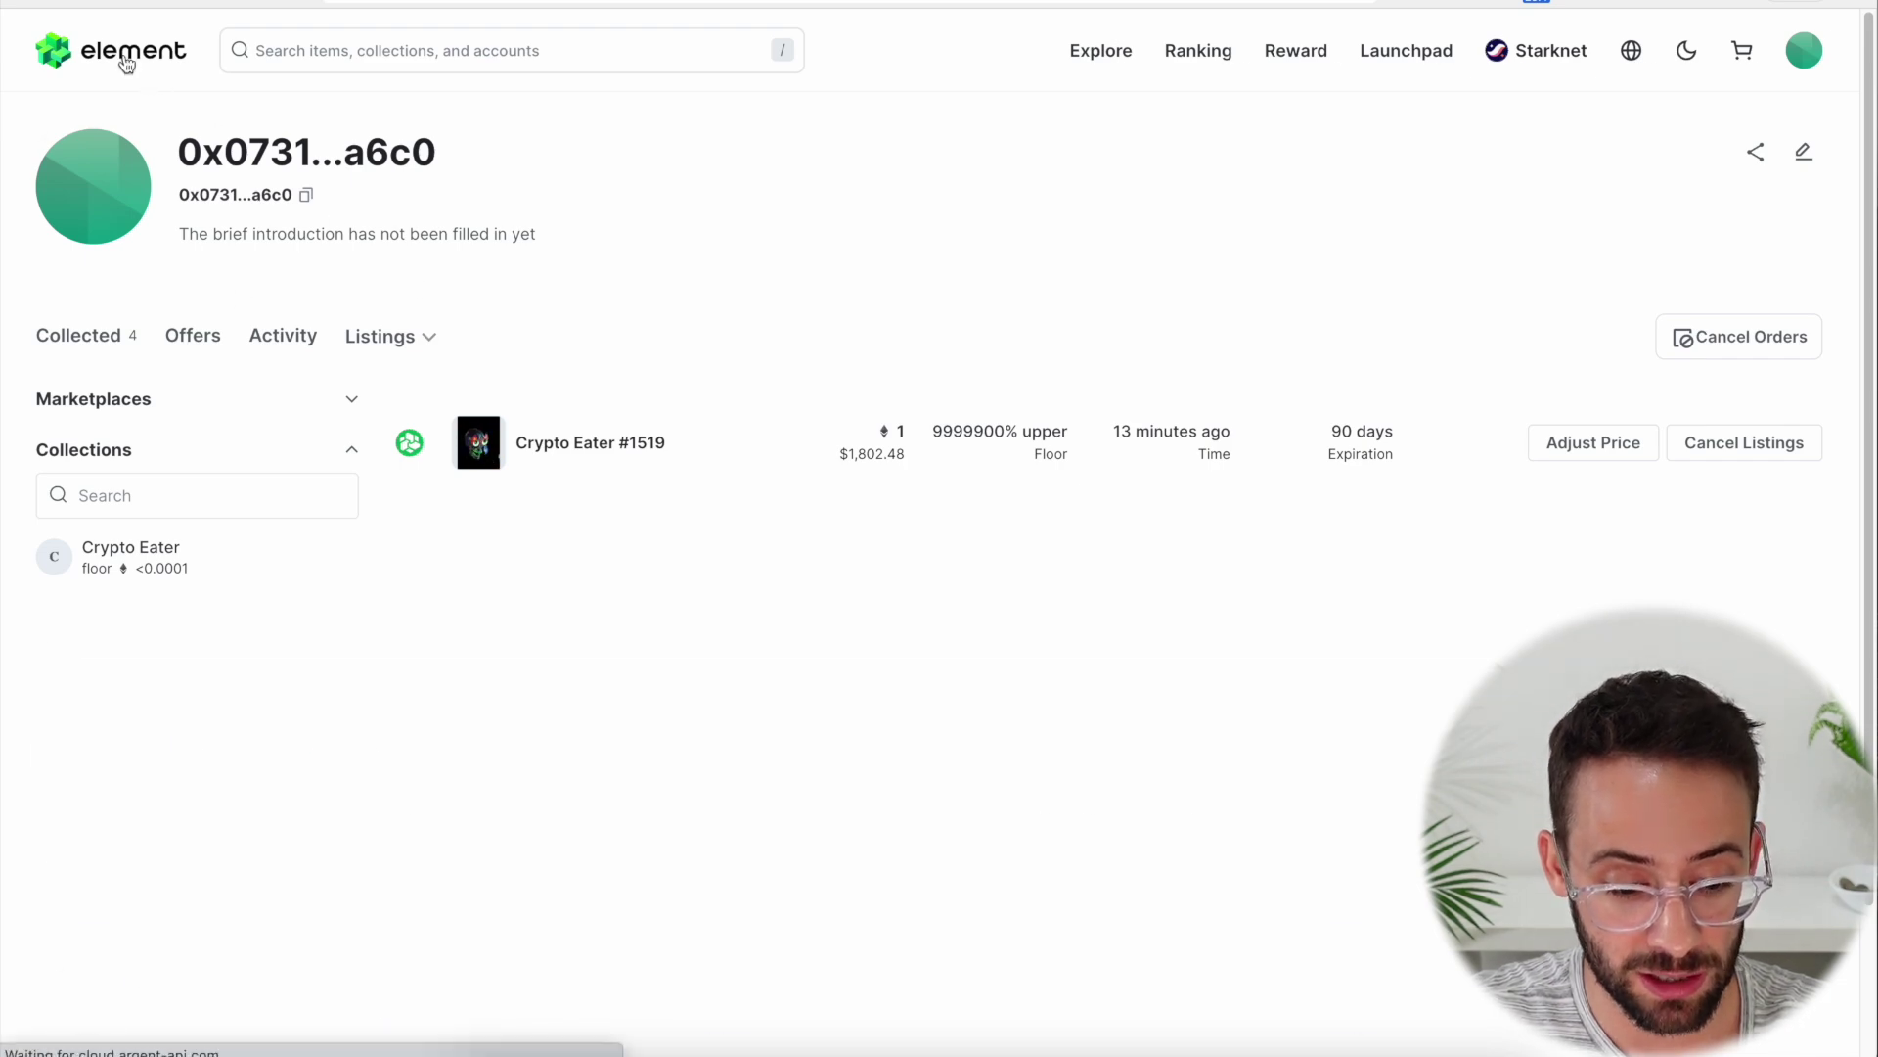
# Browse Element's trending briq Sets collection, with listings starting at 0.00045 ETH
pyautogui.click(127, 64)
pyautogui.scroll(-3, 649, 694)
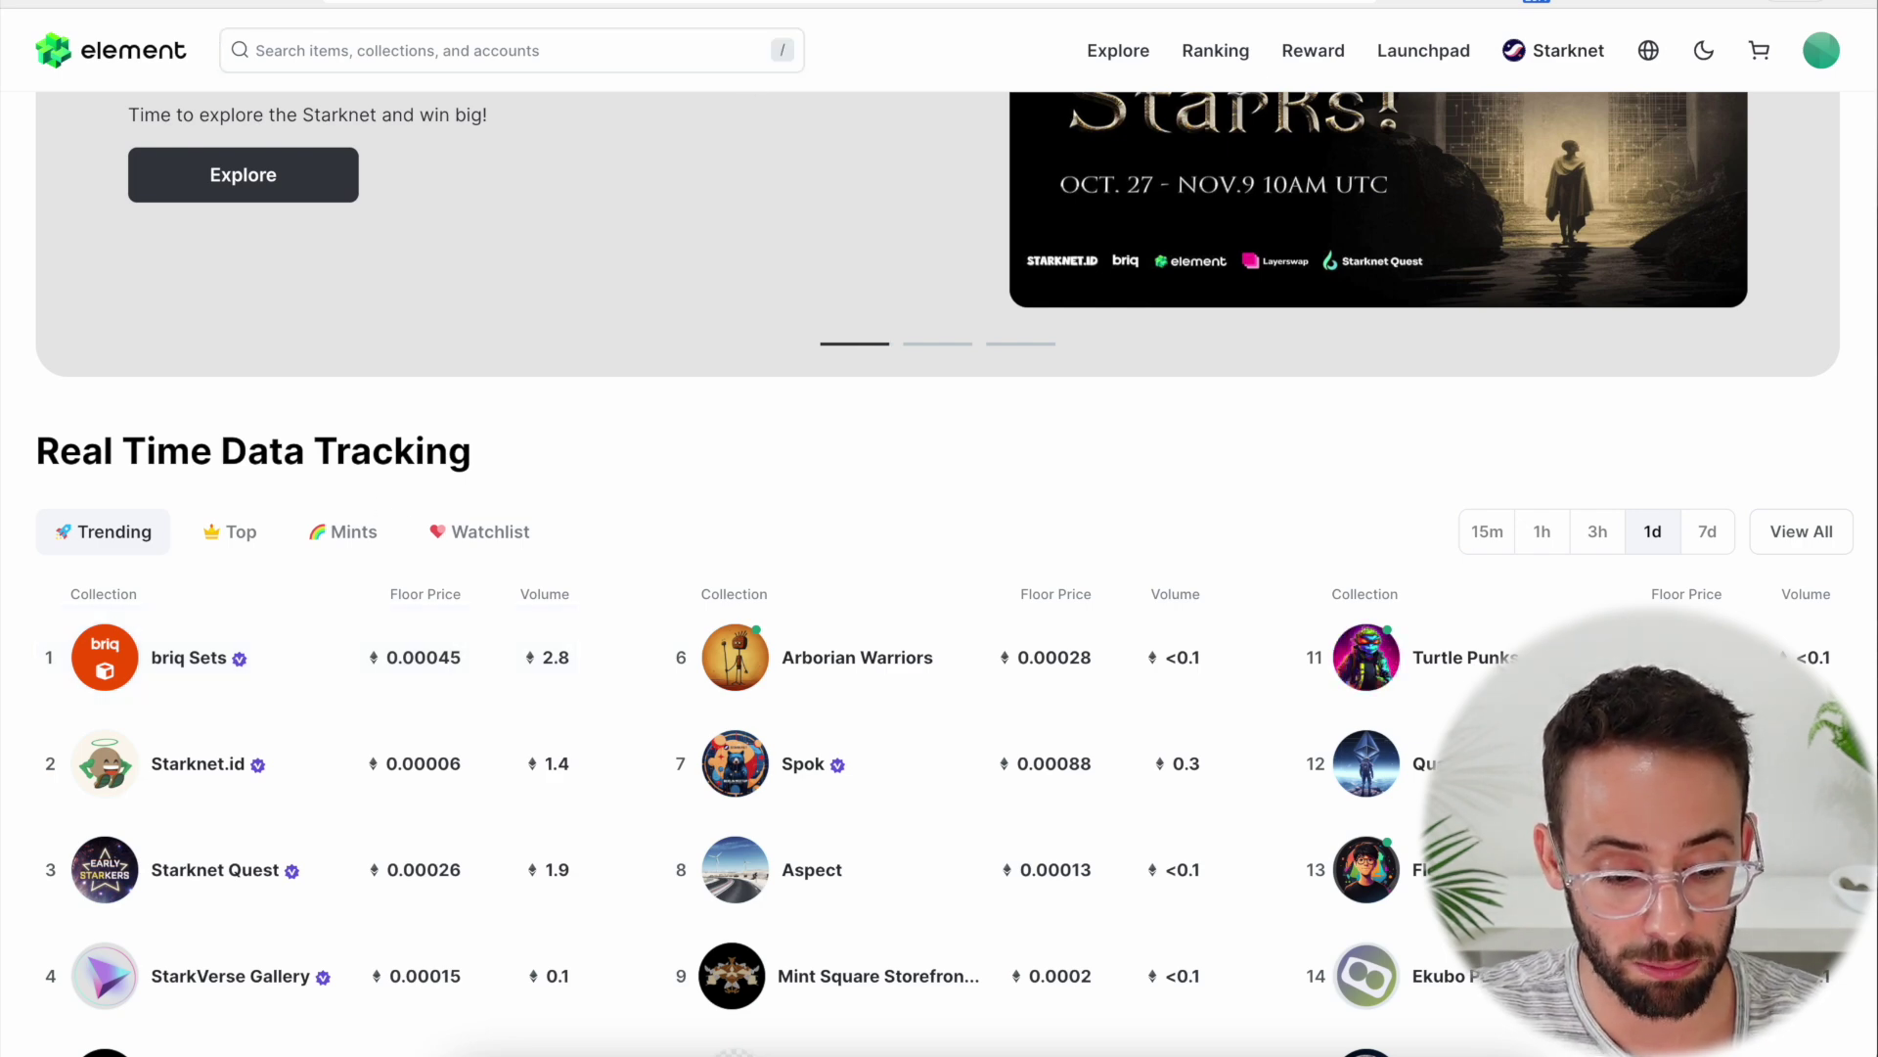
pyautogui.scroll(-1, 303, 689)
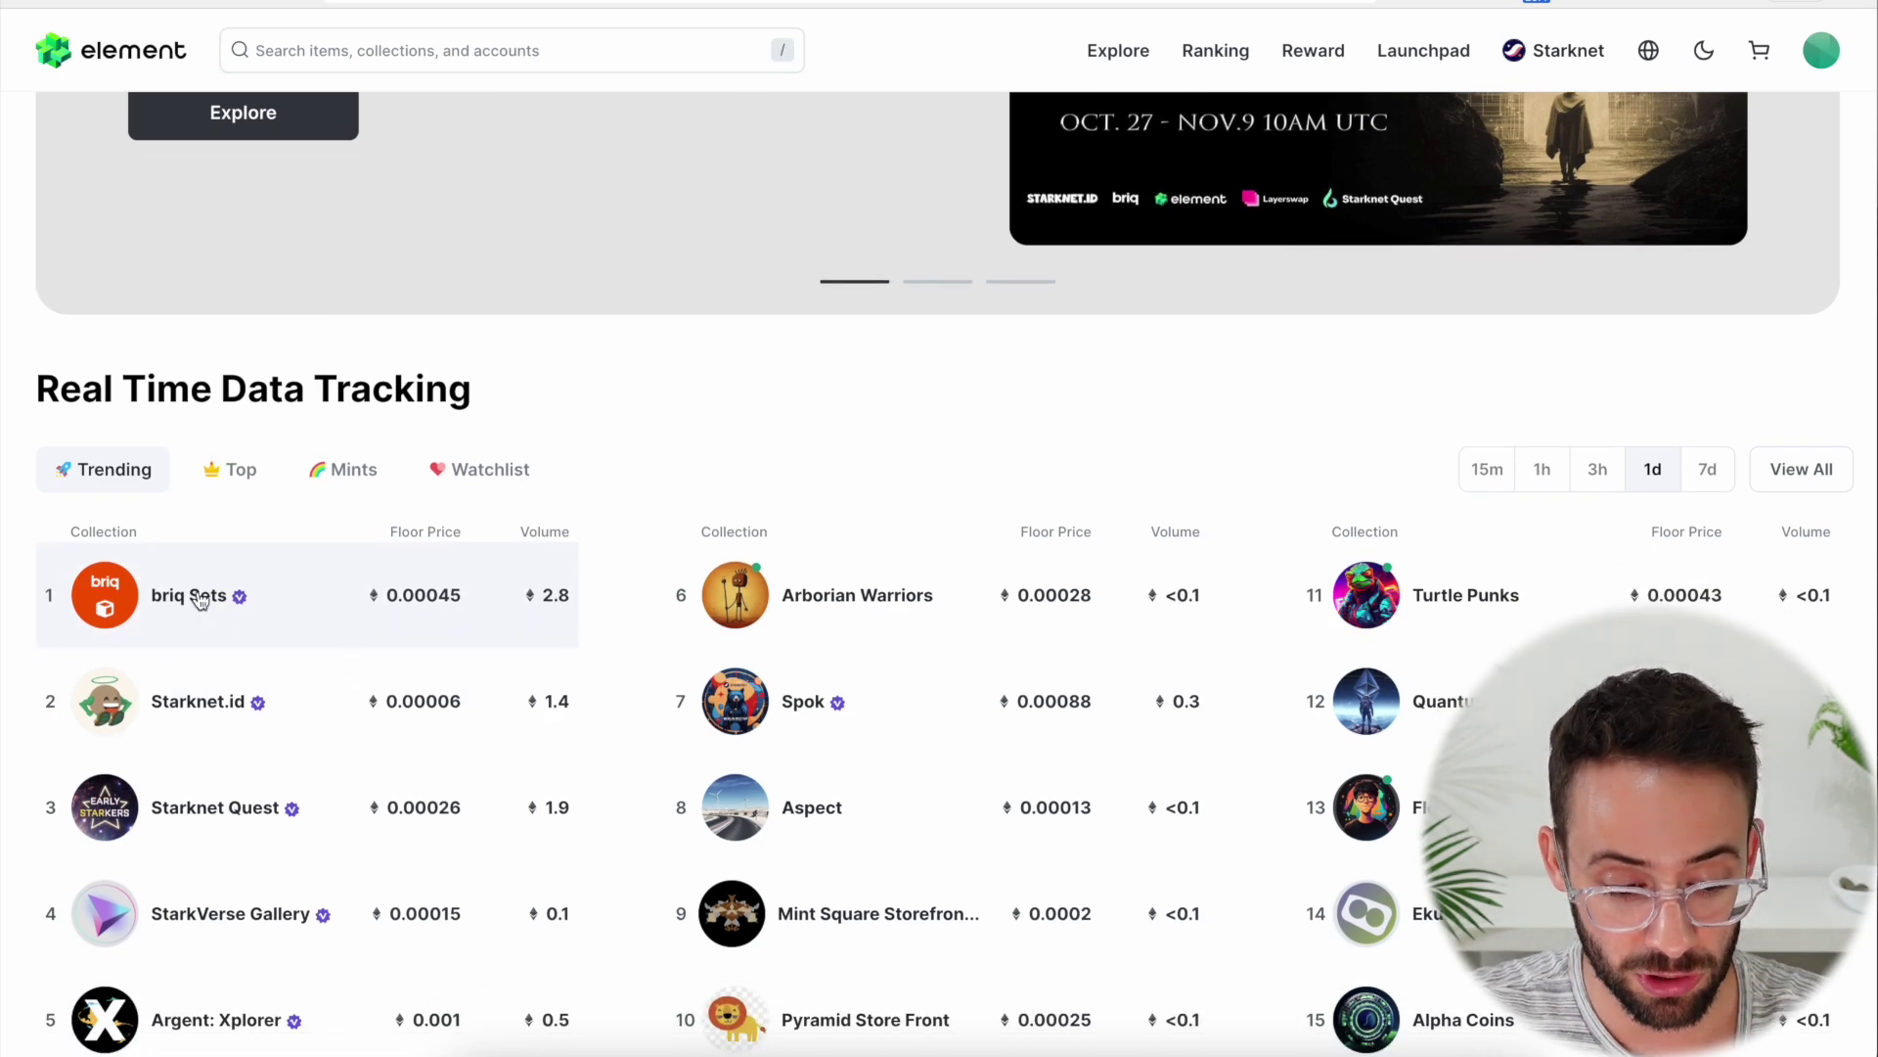
pyautogui.click(200, 599)
pyautogui.scroll(-2, 519, 729)
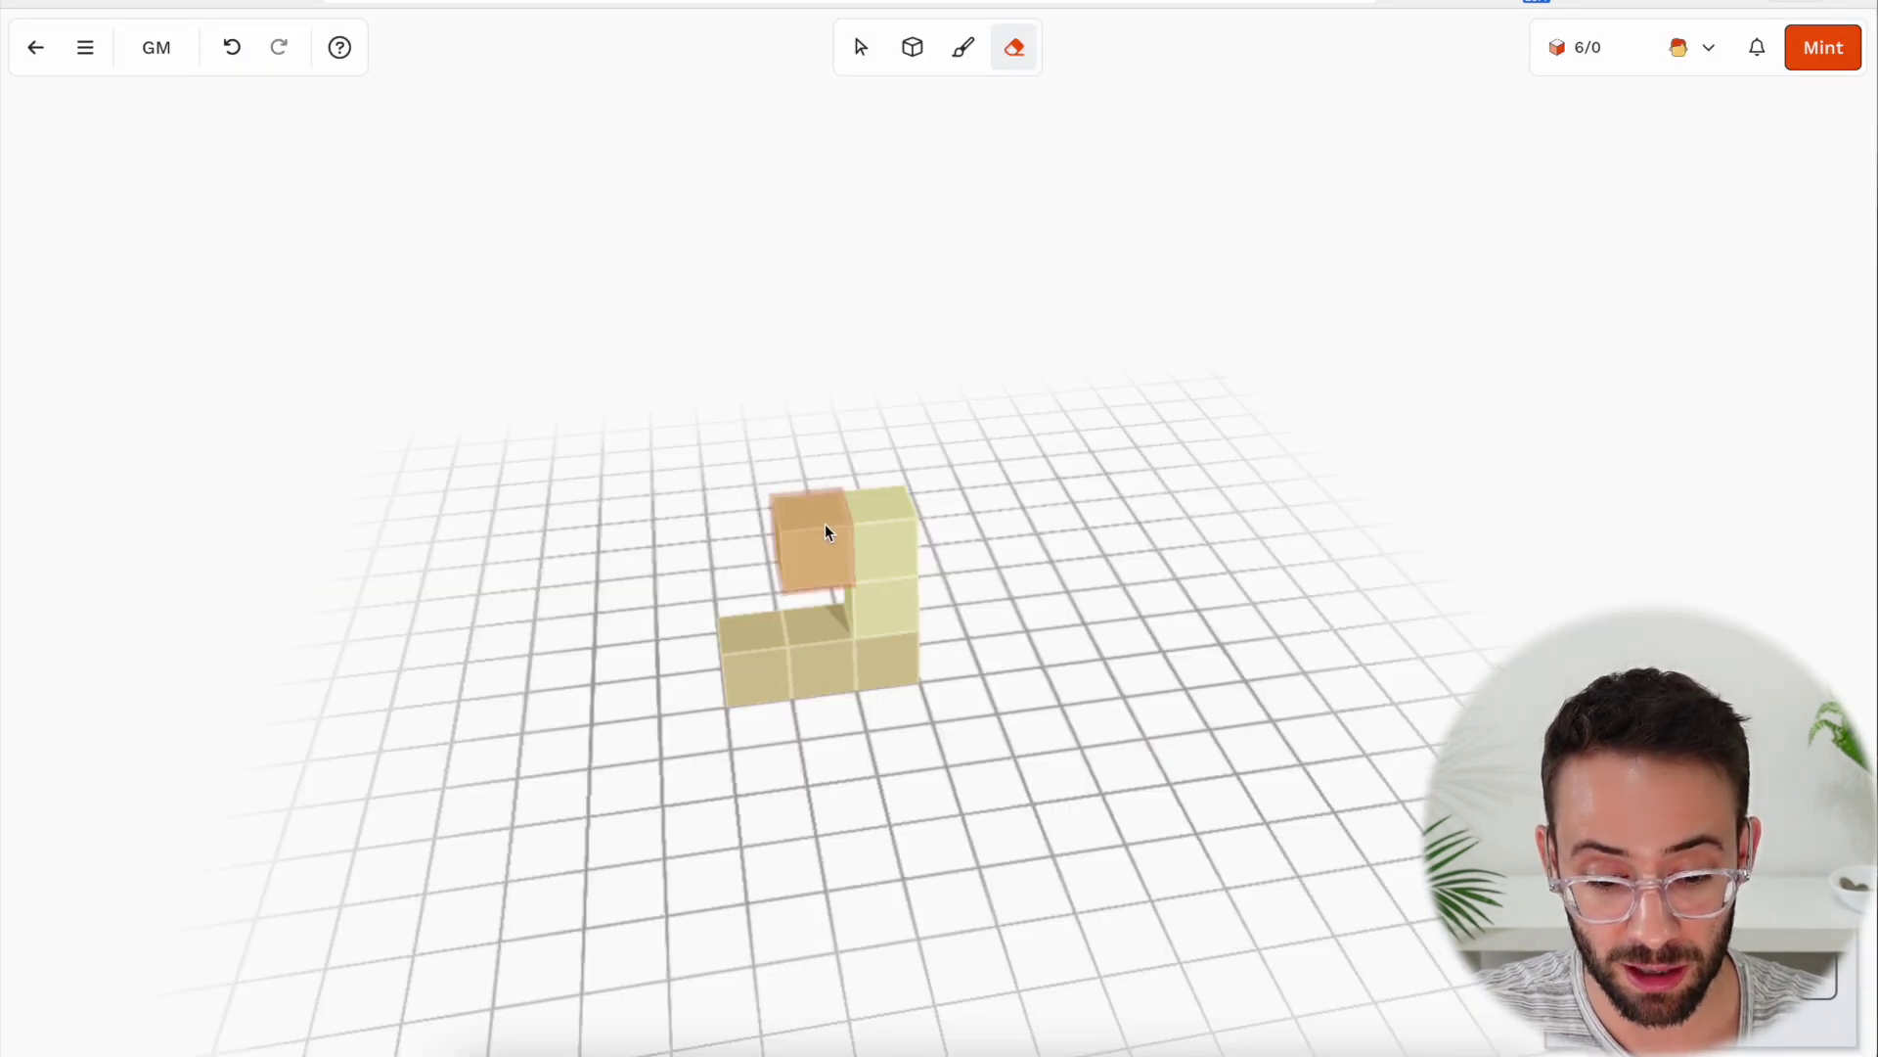
# Erase three more stacked cubes, then check the owned items on Element
pyautogui.click(893, 538)
pyautogui.click(893, 600)
pyautogui.click(871, 650)
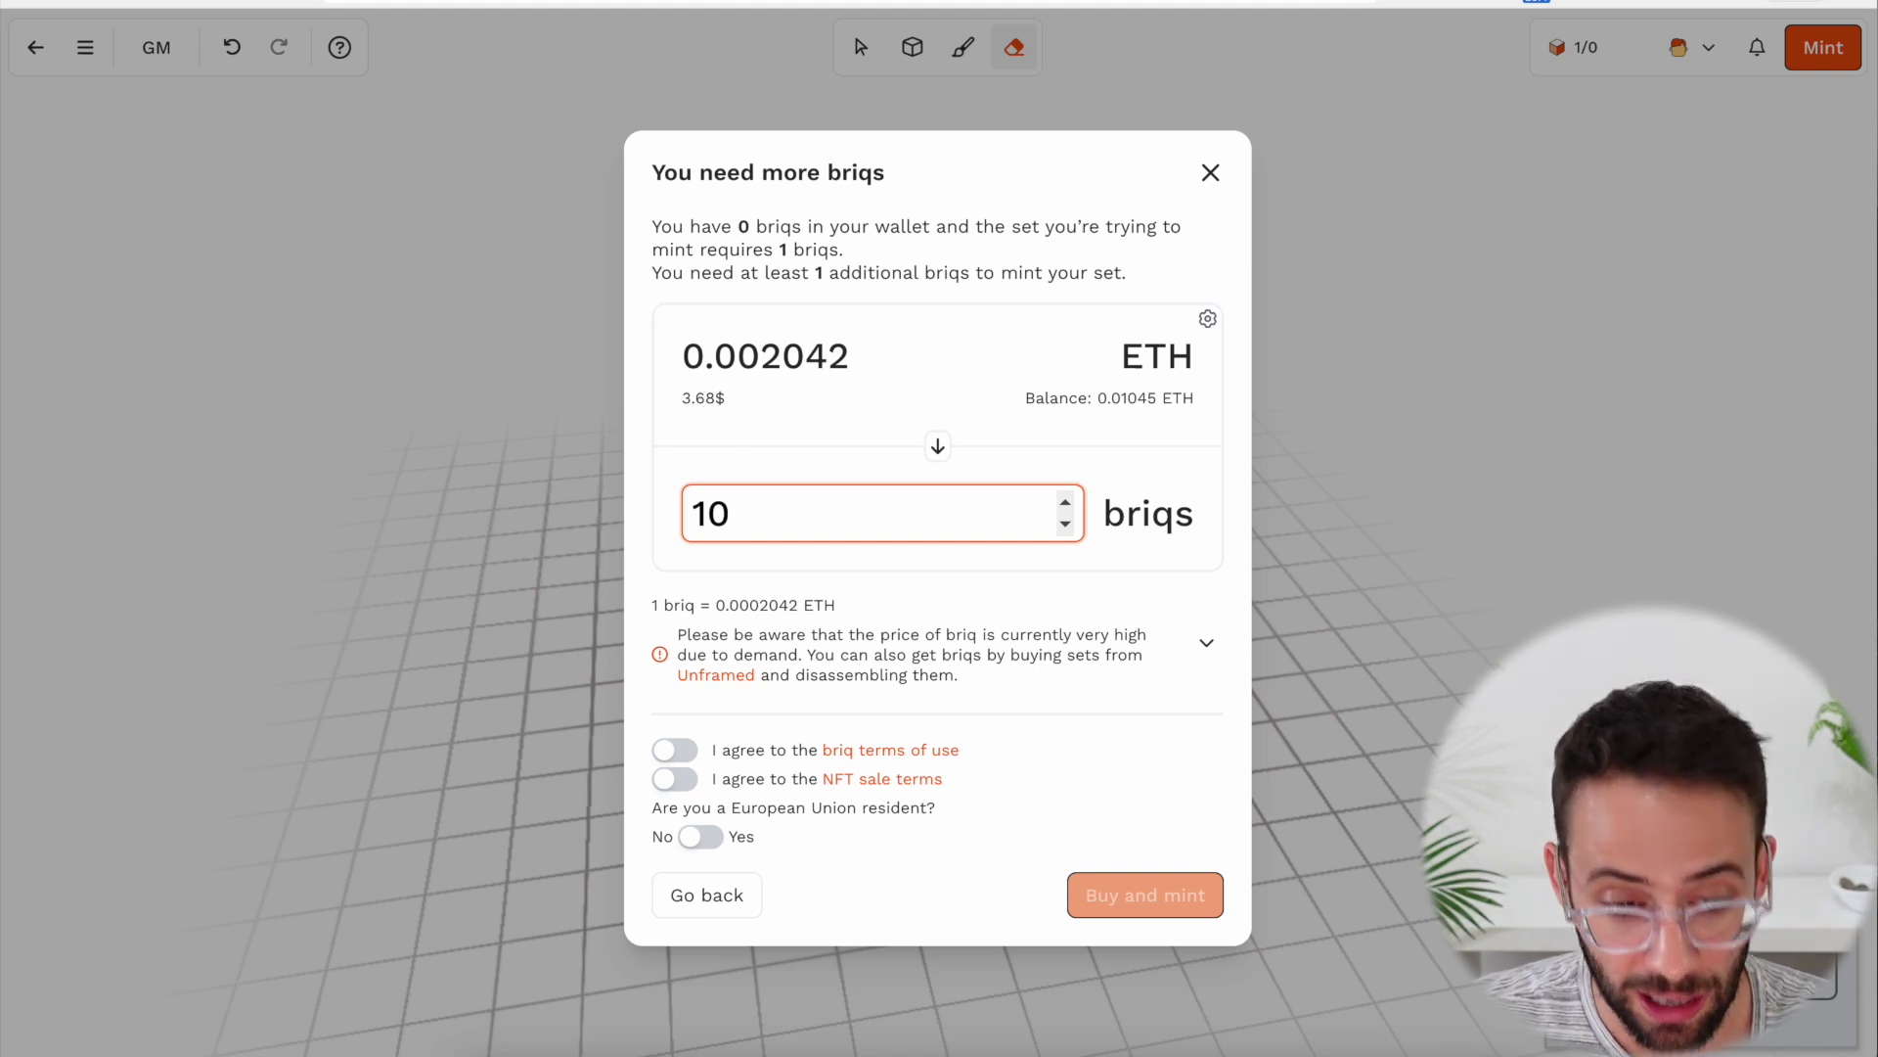
pyautogui.click(548, 4)
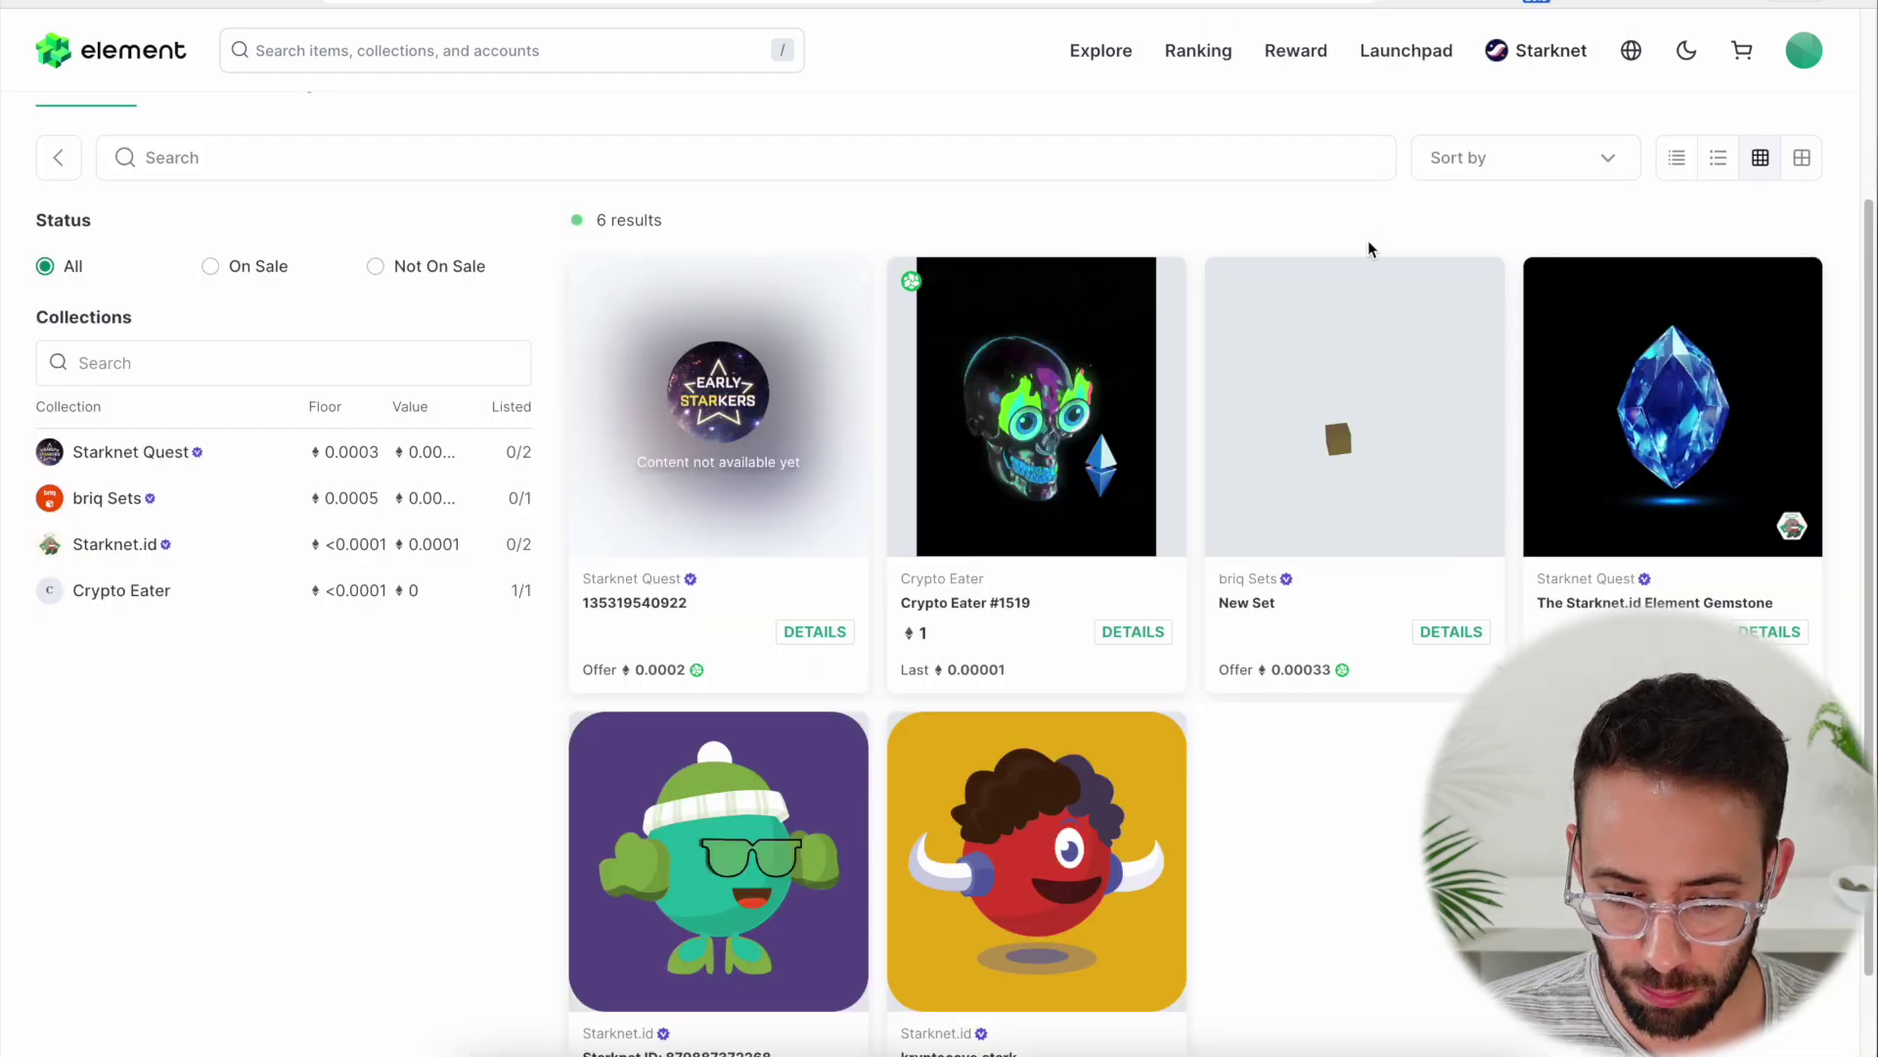
# Verify the briq NFT step and the Follow briq on X step
pyautogui.moveTo(1037, 337)
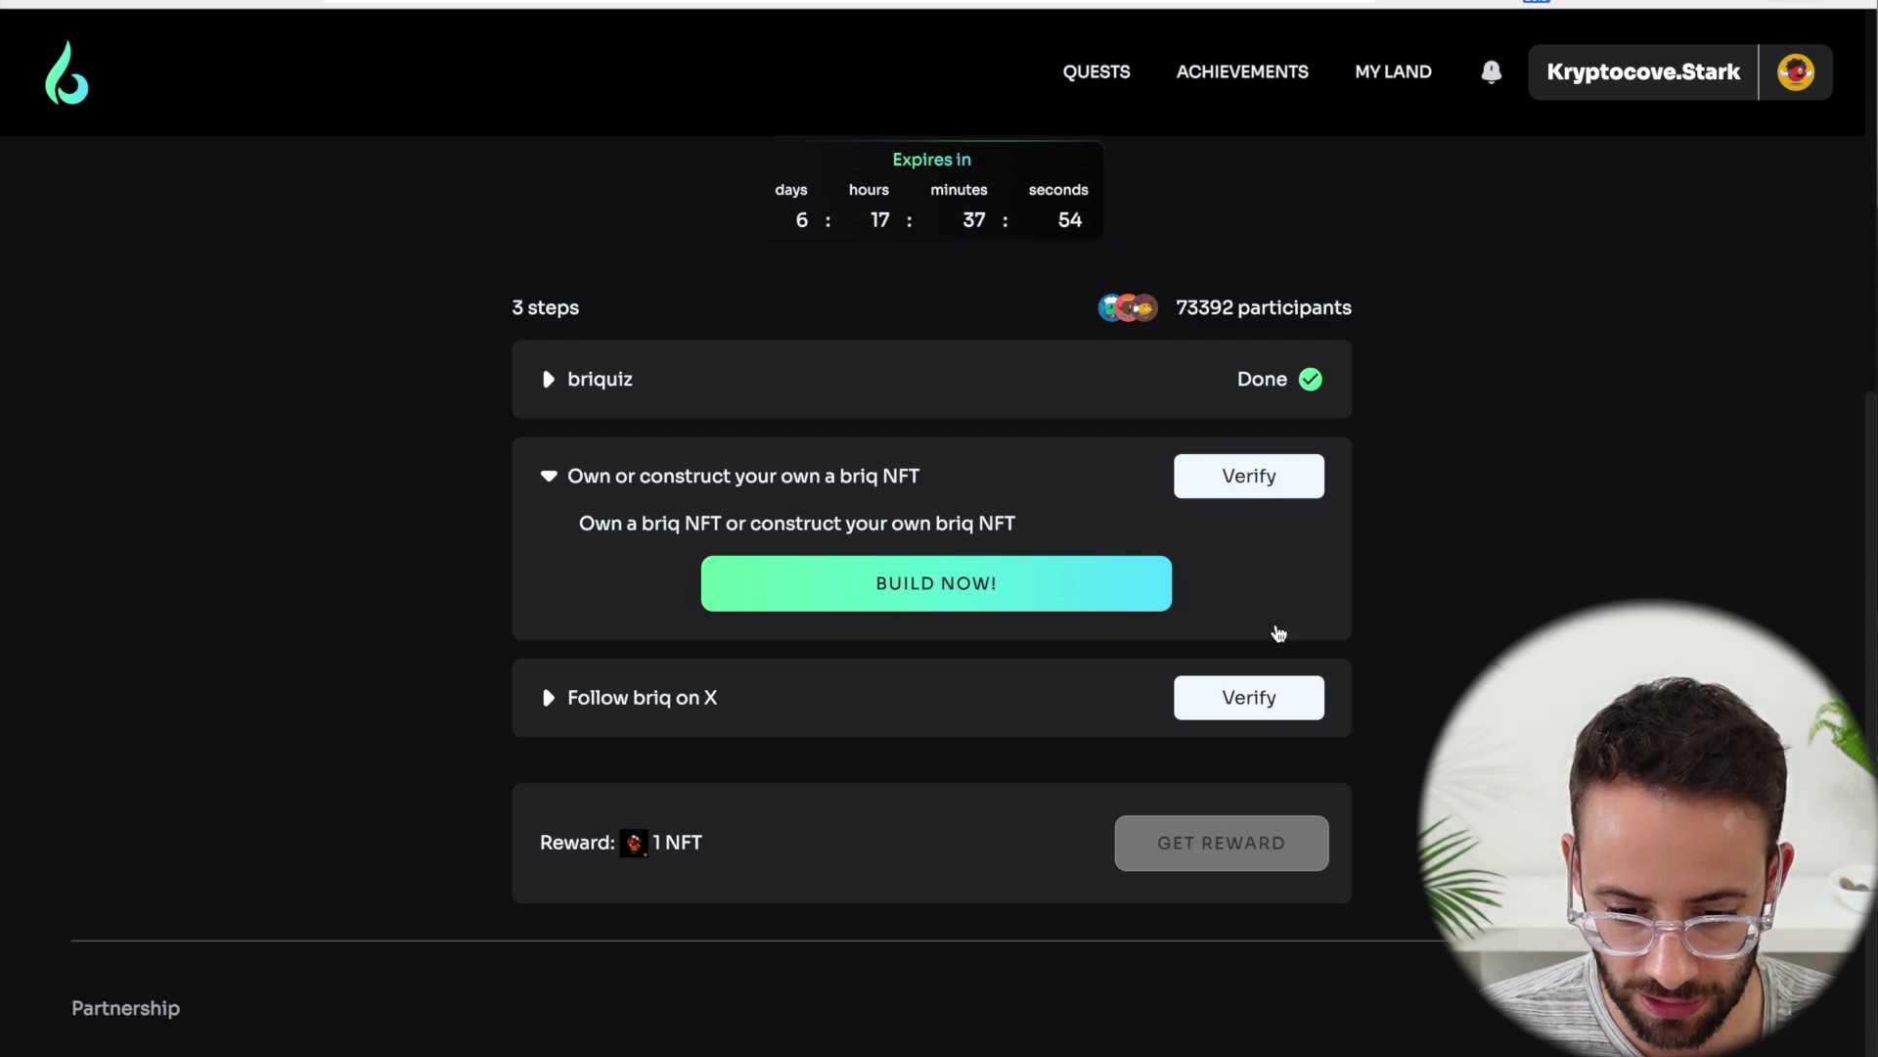
pyautogui.click(1235, 482)
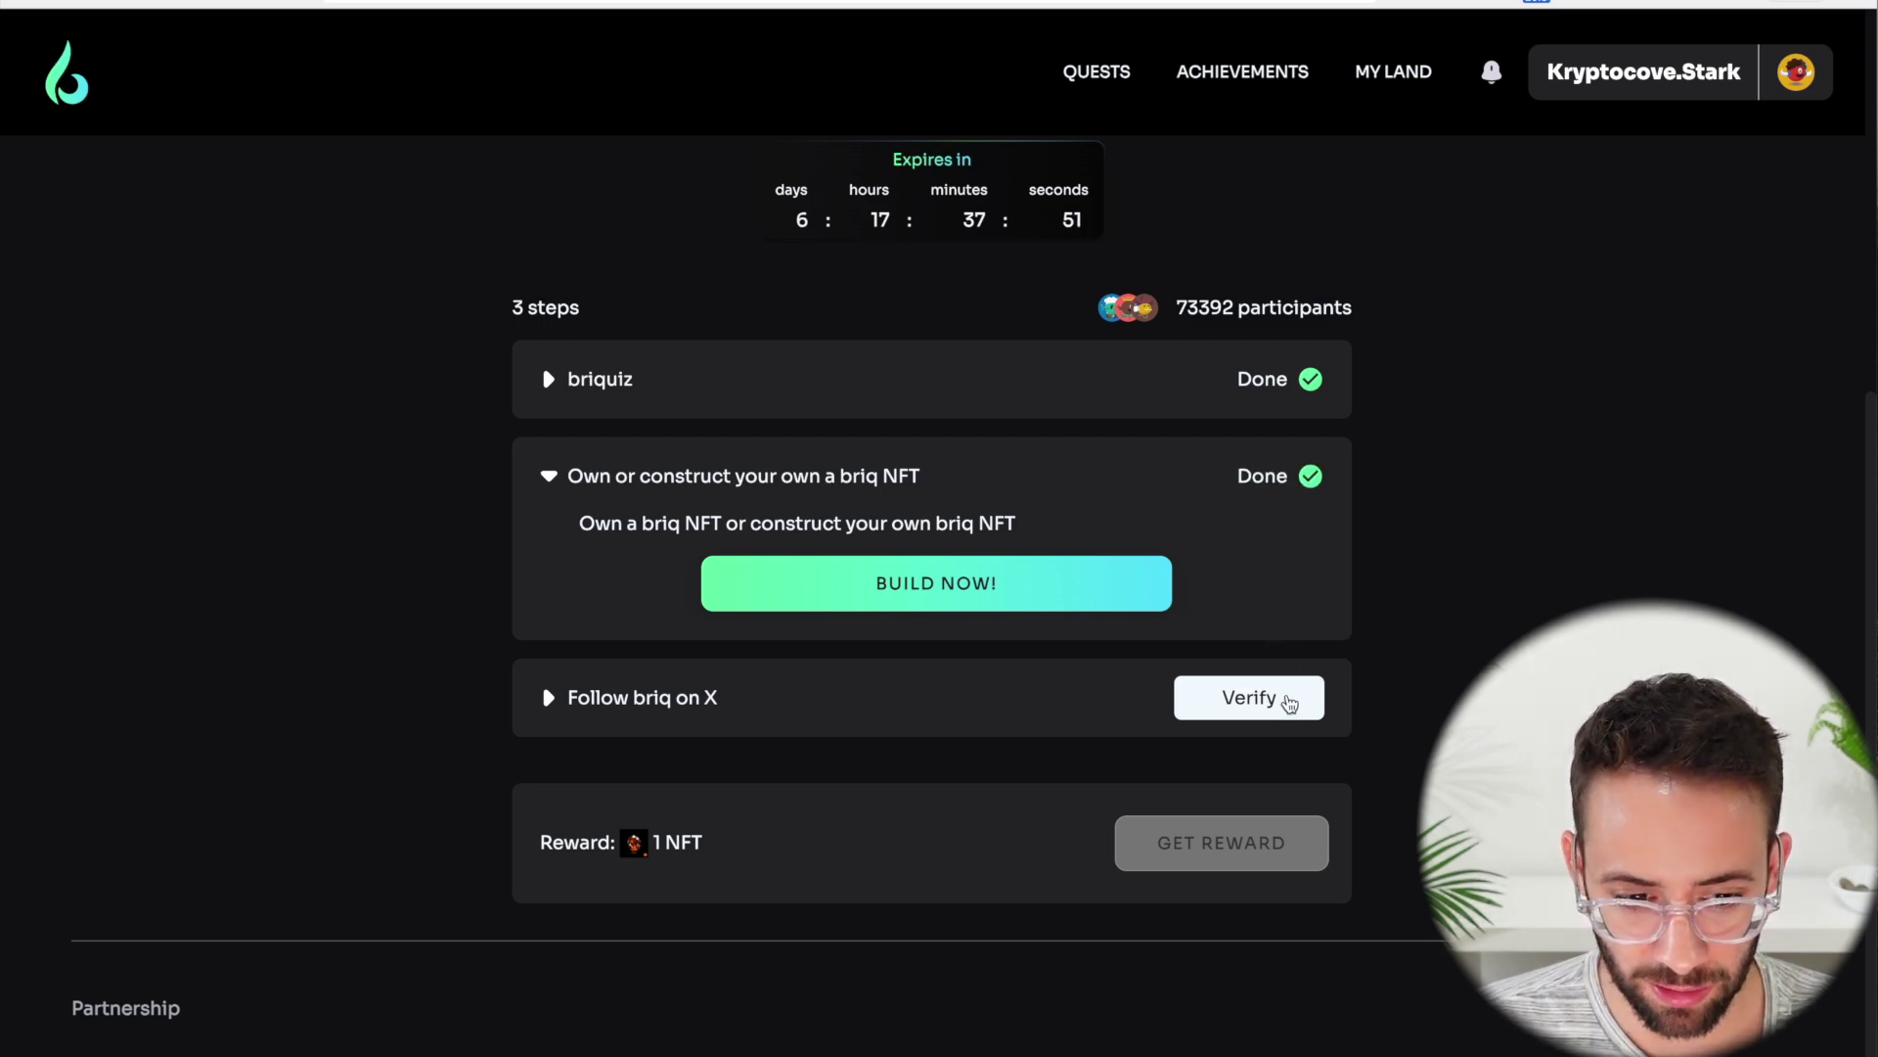
pyautogui.click(1262, 698)
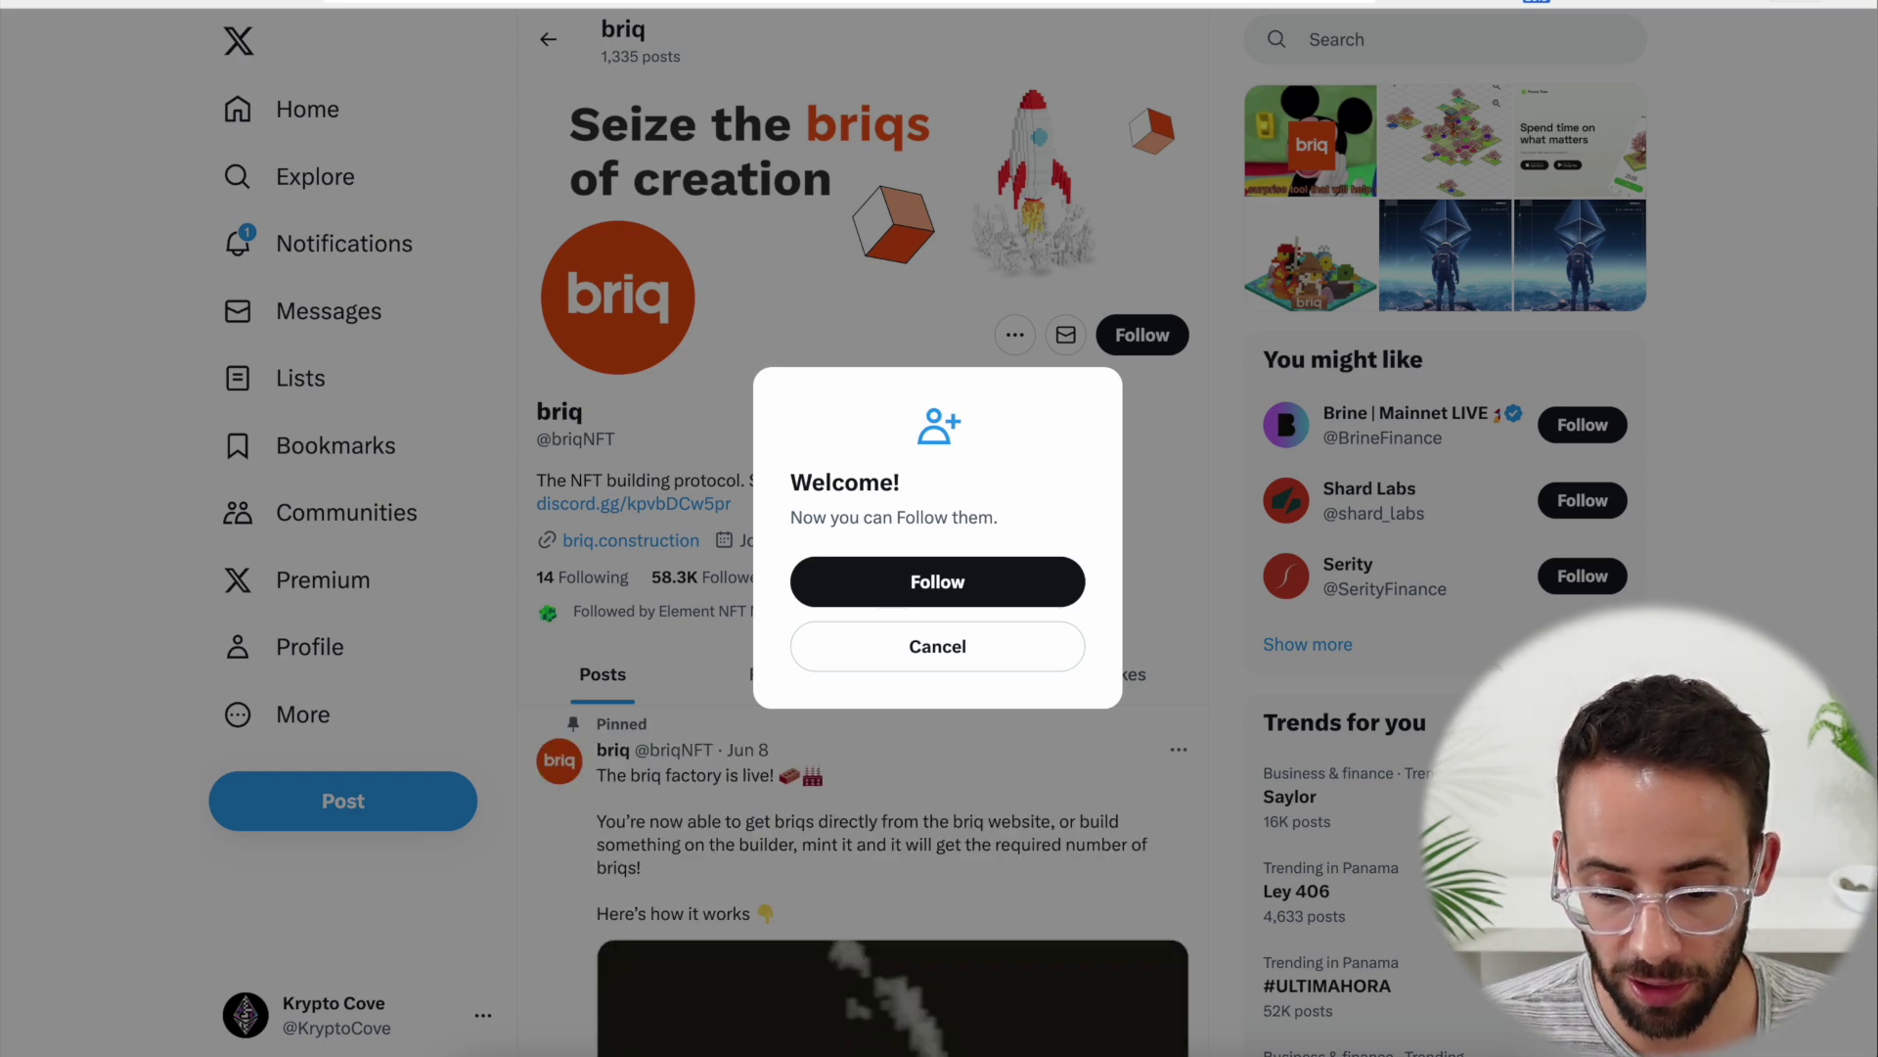
pyautogui.click(891, 599)
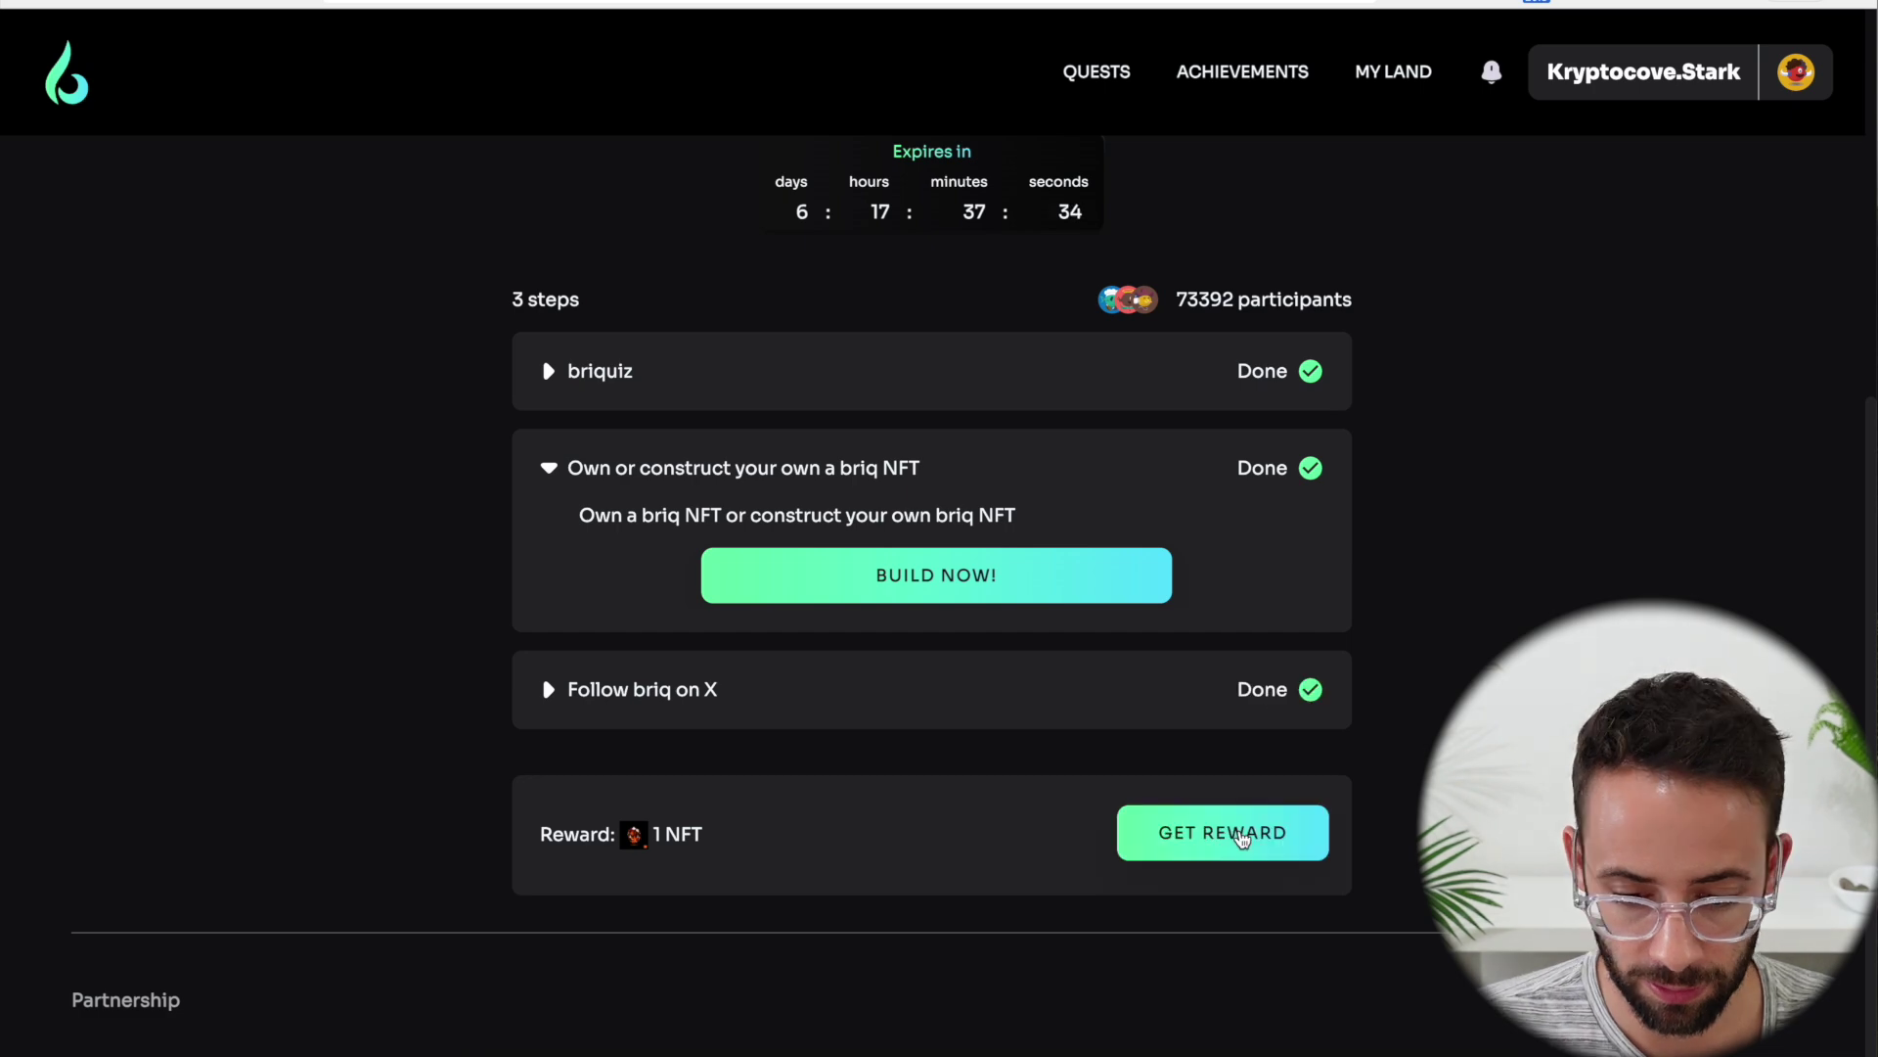
# Claim the briq quest's reward NFT, approve the minting transaction, and return to Hi, Starks
pyautogui.click(1241, 839)
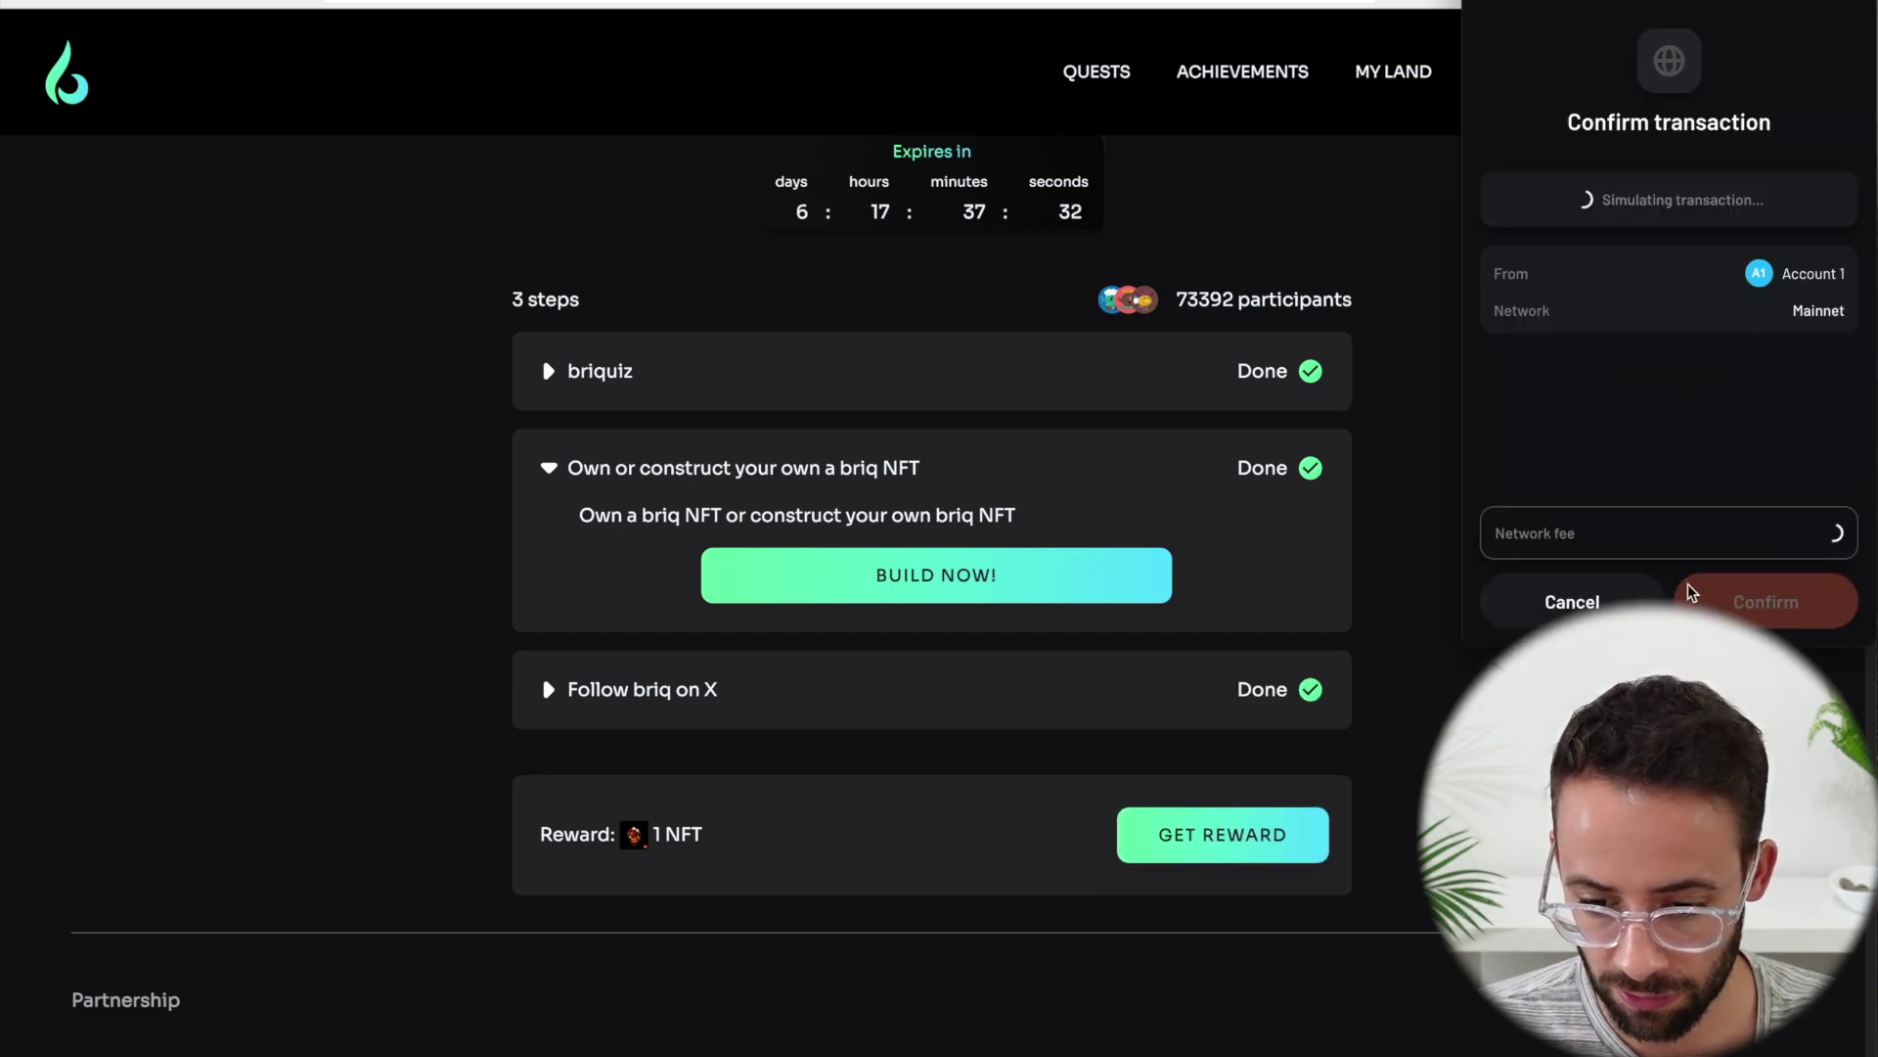
pyautogui.click(1763, 608)
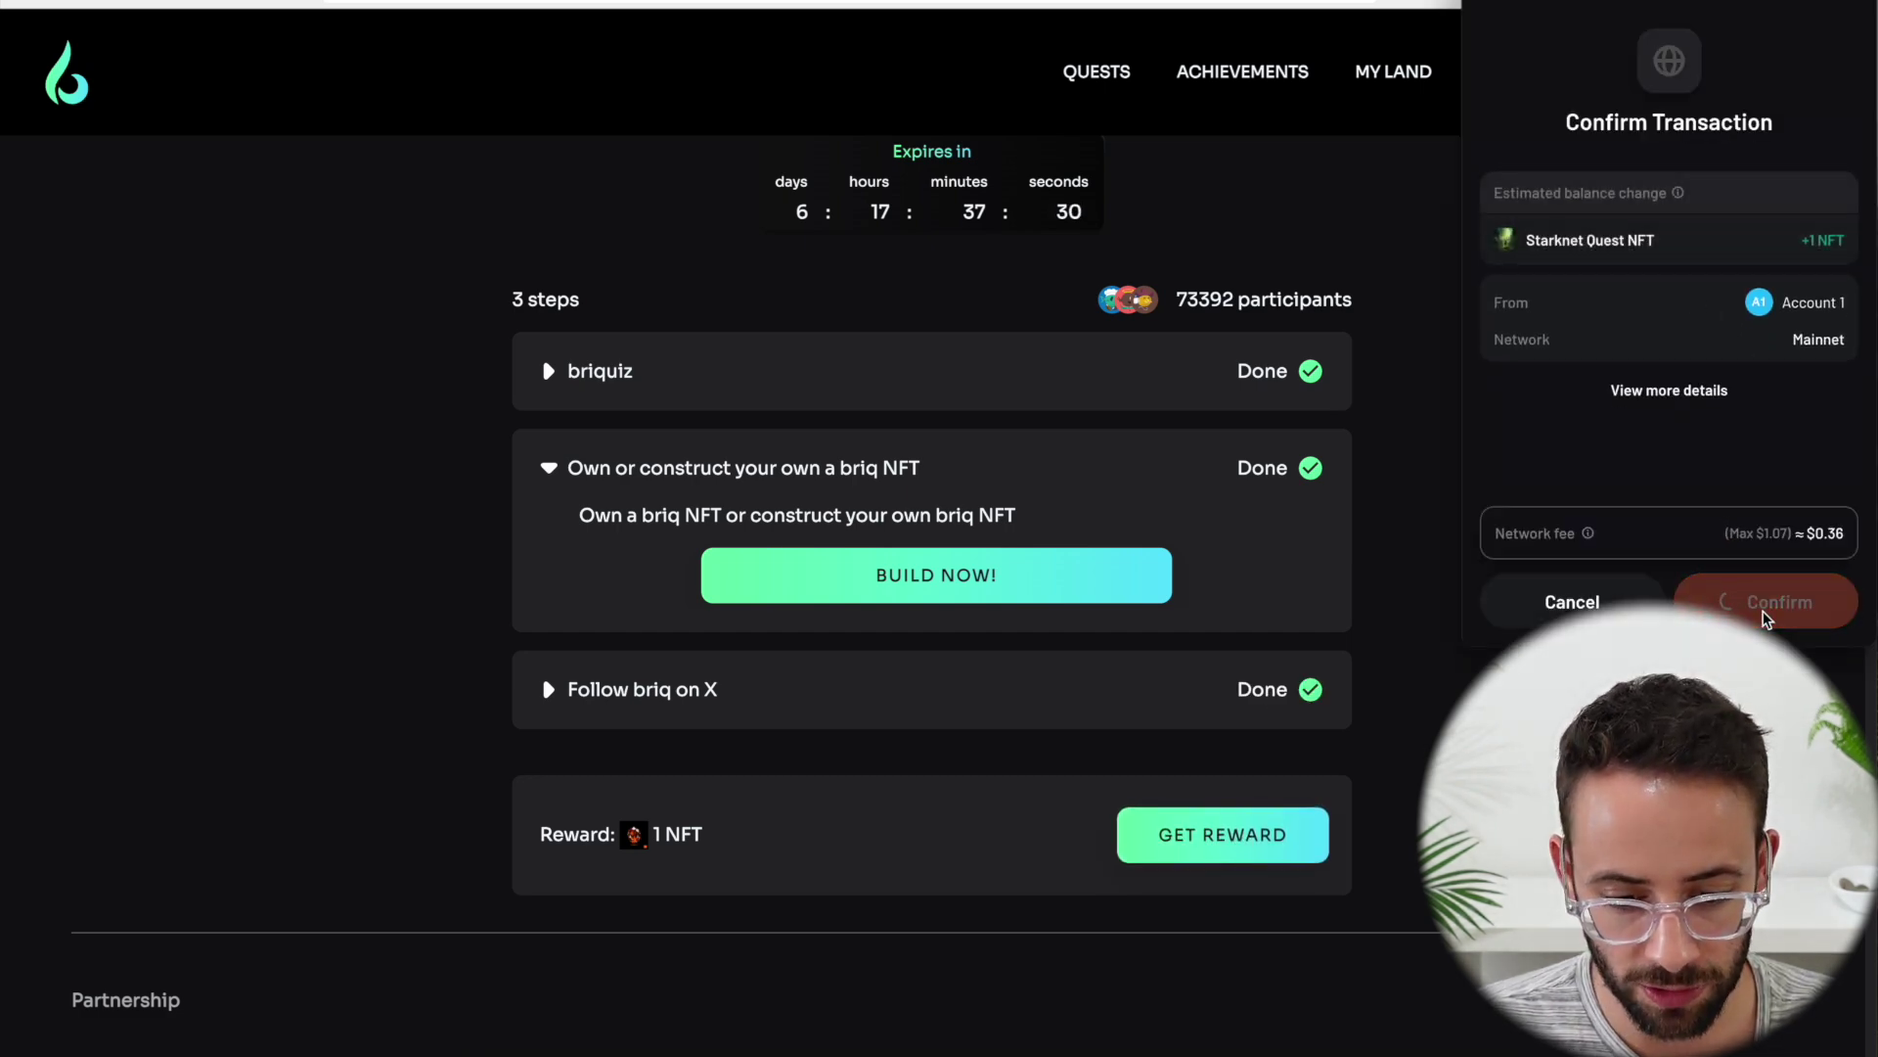
pyautogui.click(919, 687)
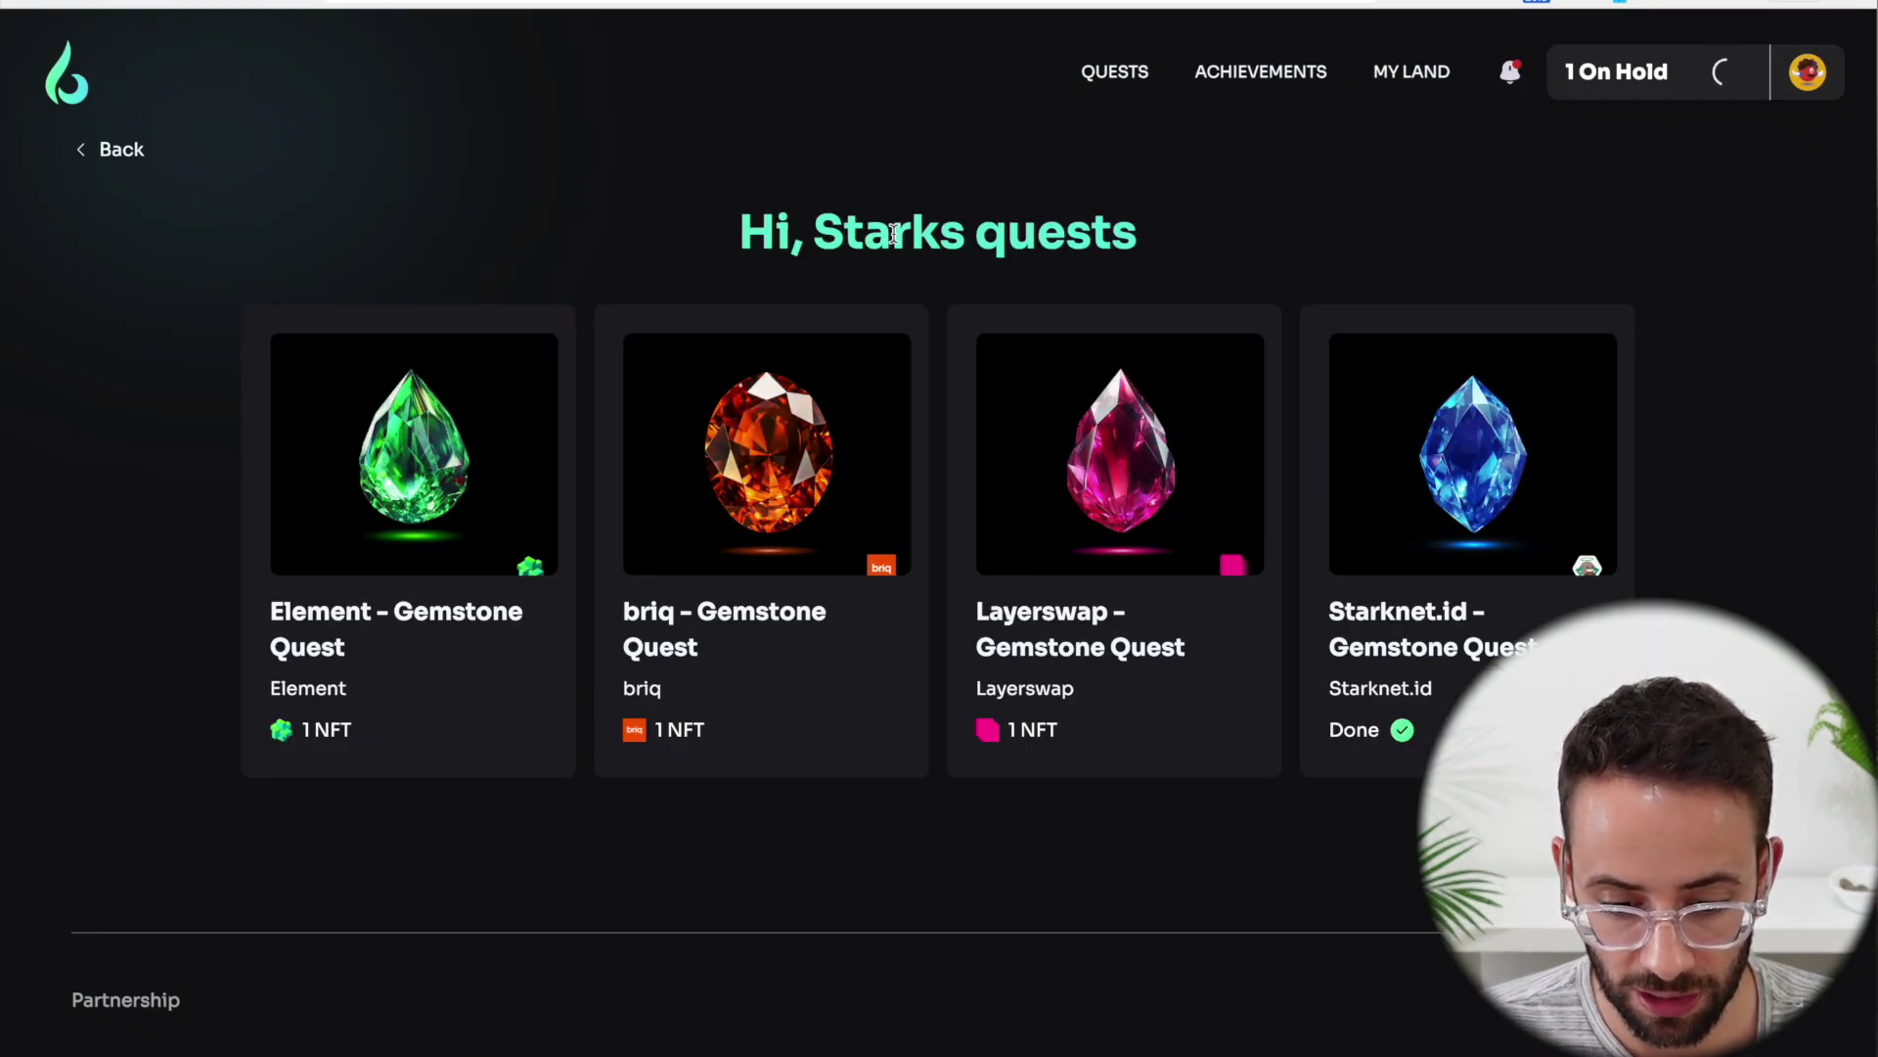
# Open the Layerswap Gemstone Quest, verify its bridge-funds step, and go to the Layerswap bridge
pyautogui.click(1179, 732)
pyautogui.scroll(-4, 958, 741)
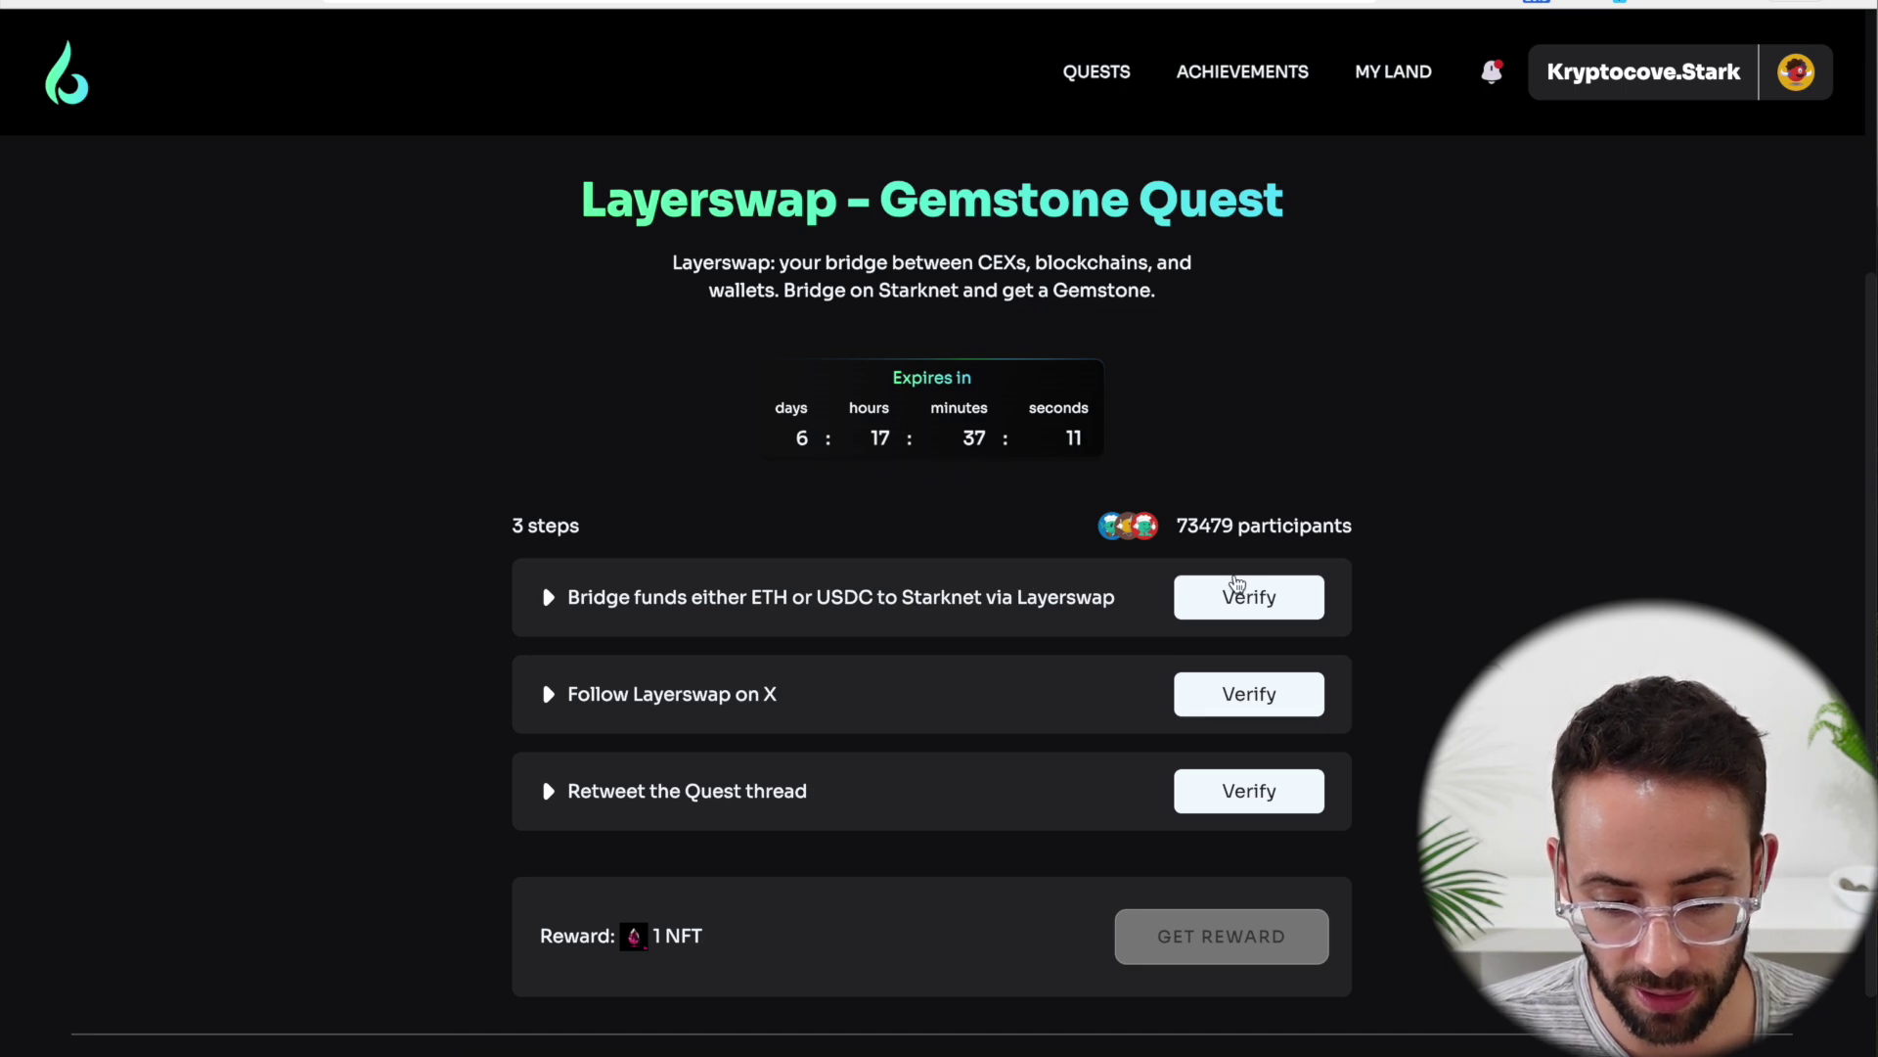
pyautogui.click(1237, 587)
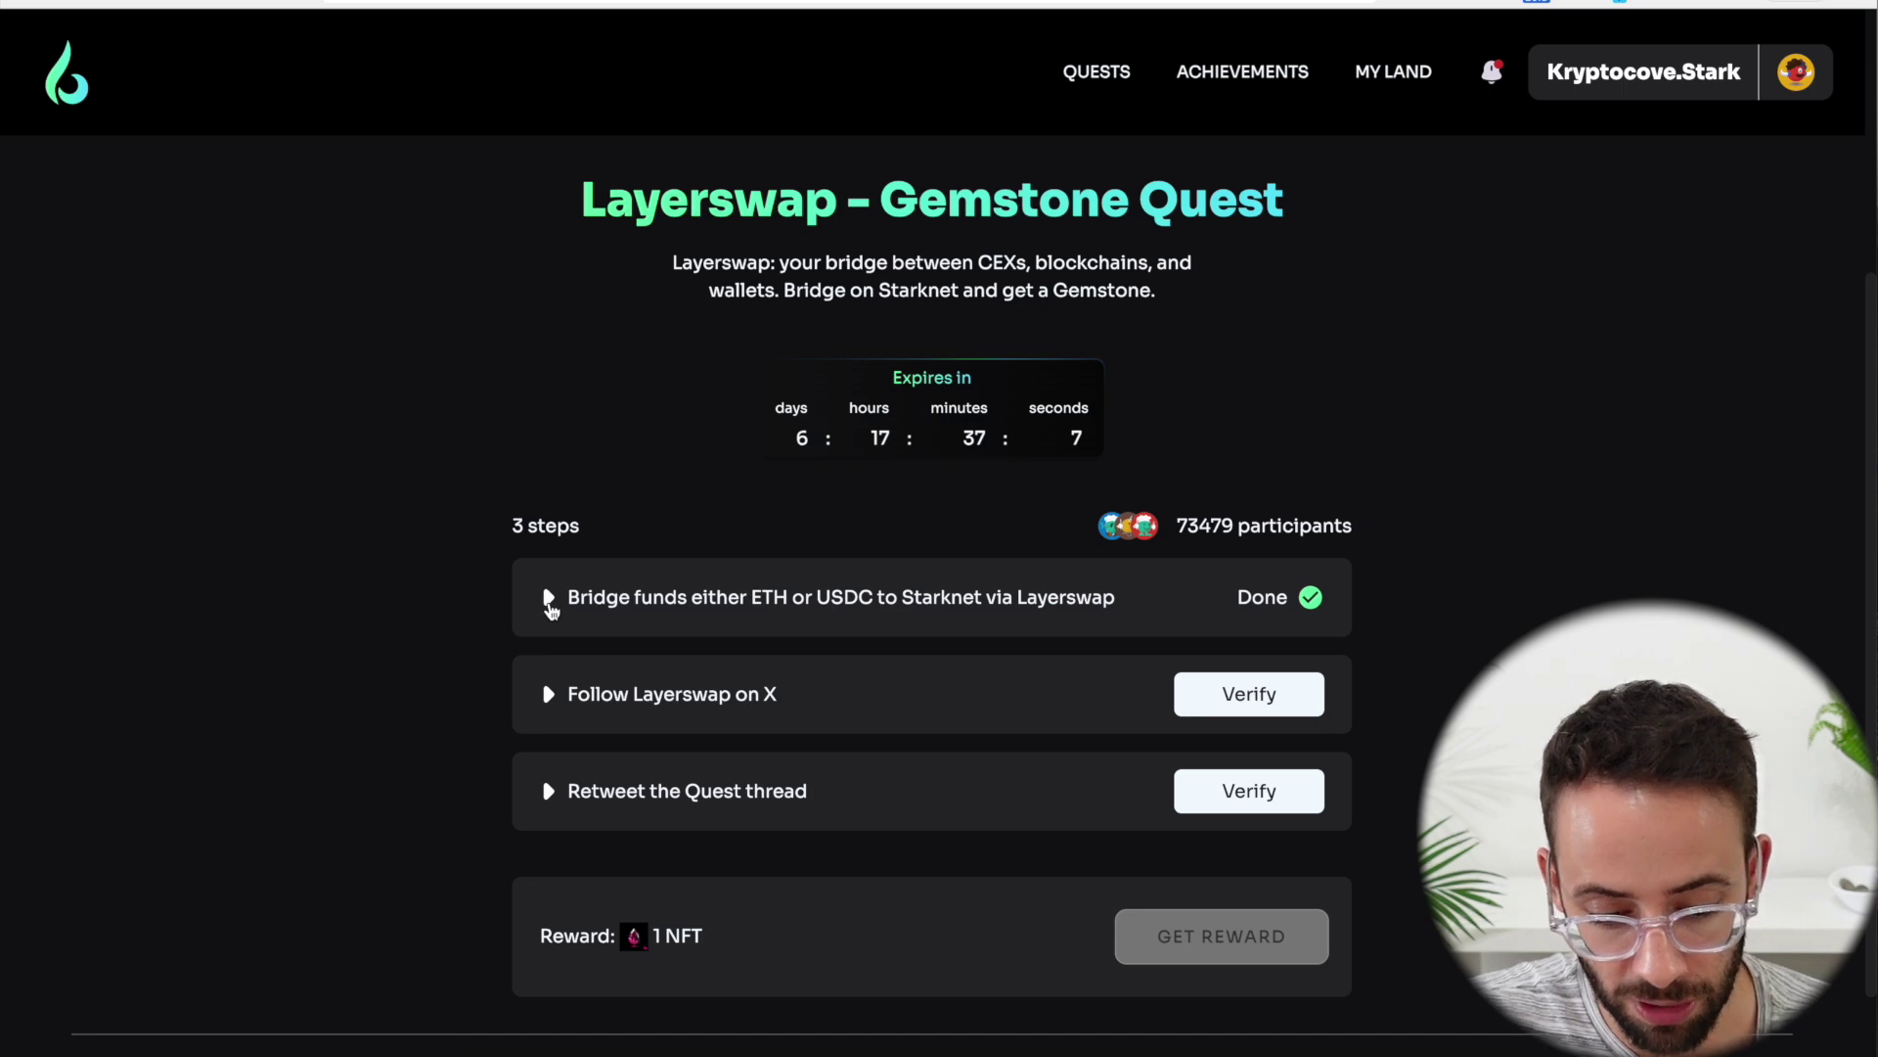
pyautogui.click(548, 598)
pyautogui.click(890, 738)
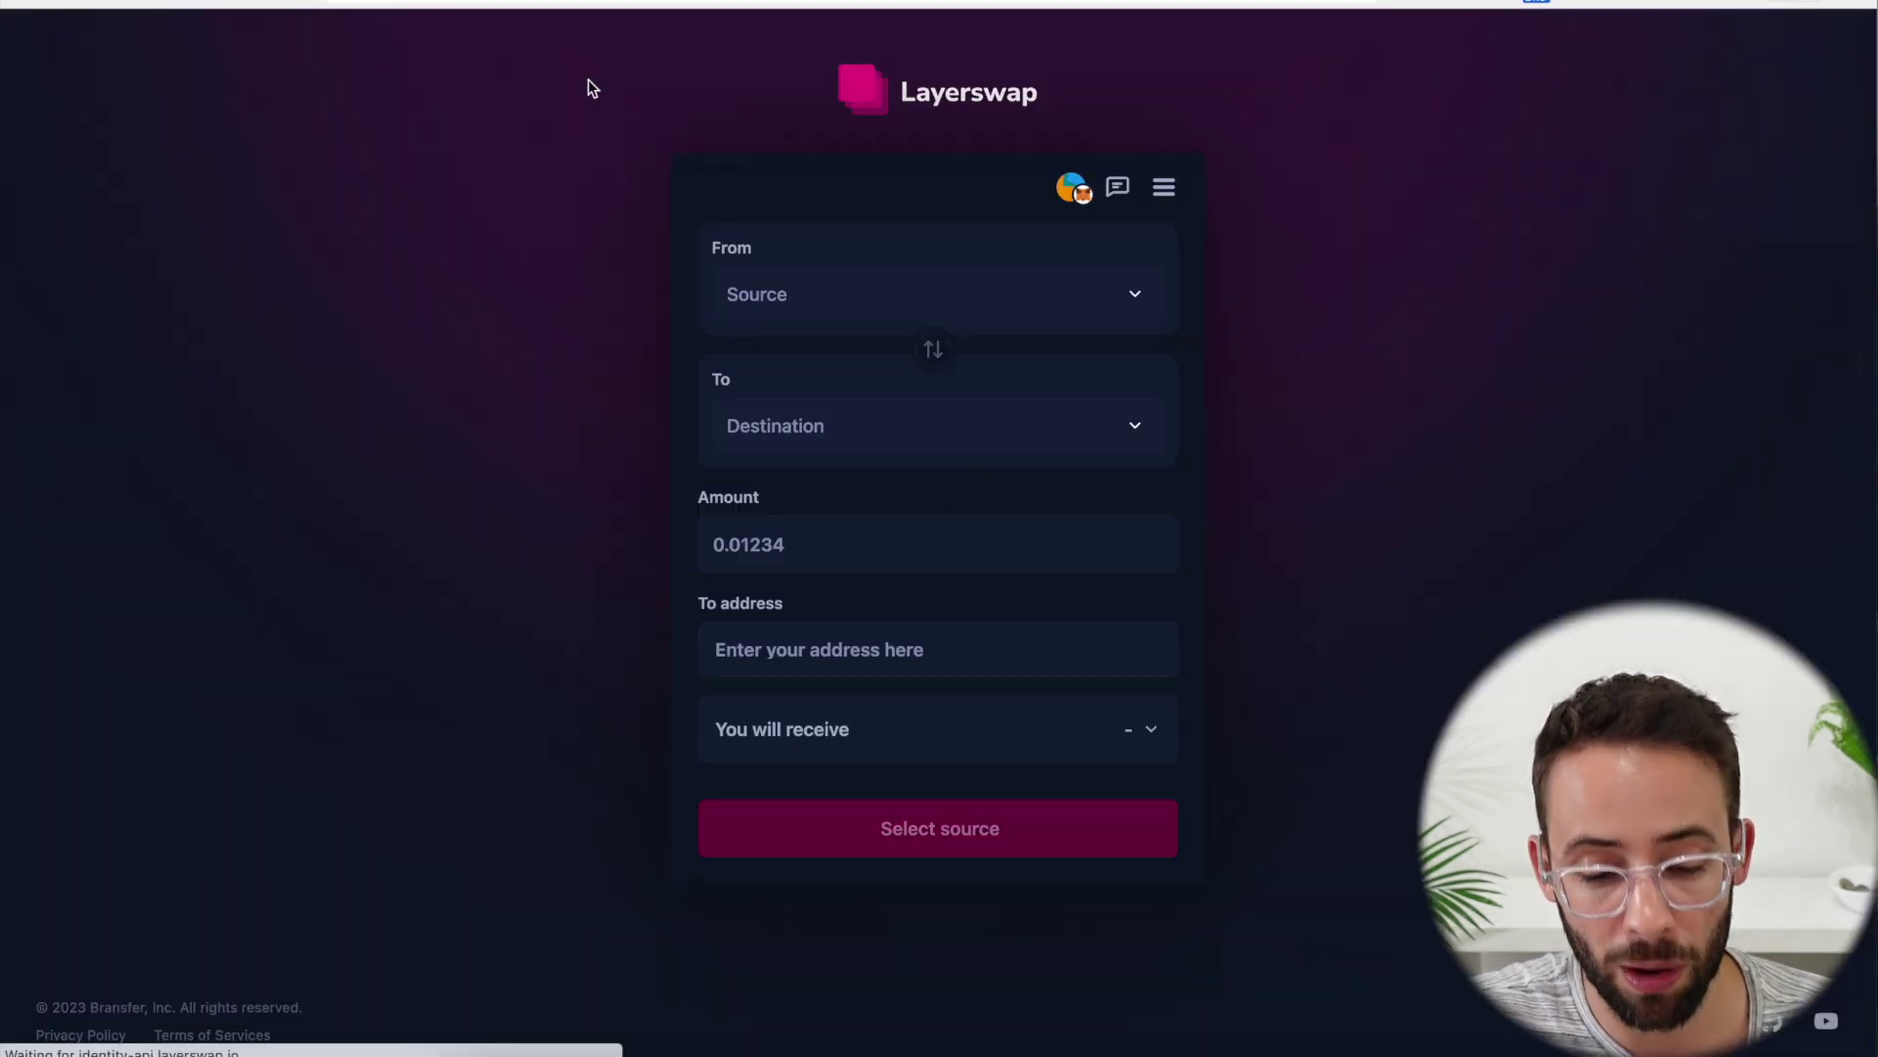
# Set the bridge route from Optimism to Starknet
pyautogui.click(976, 309)
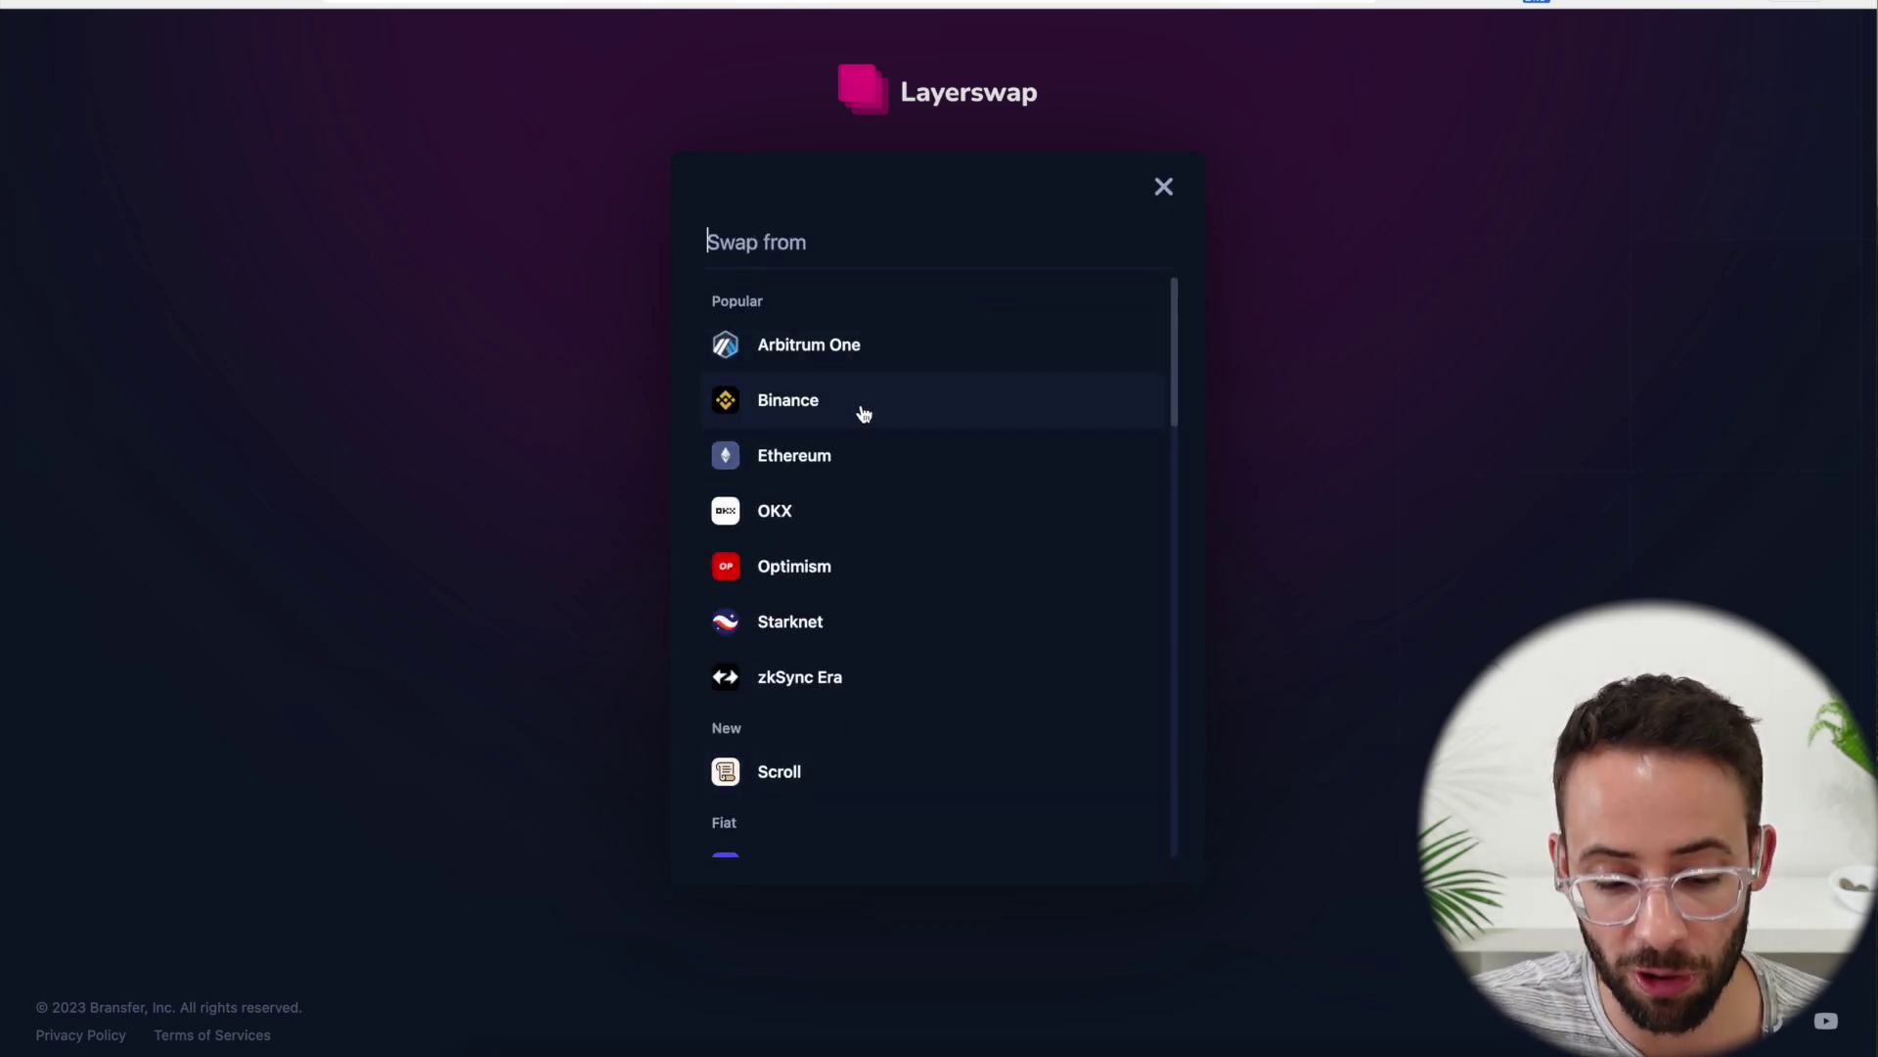
pyautogui.scroll(-2, 806, 691)
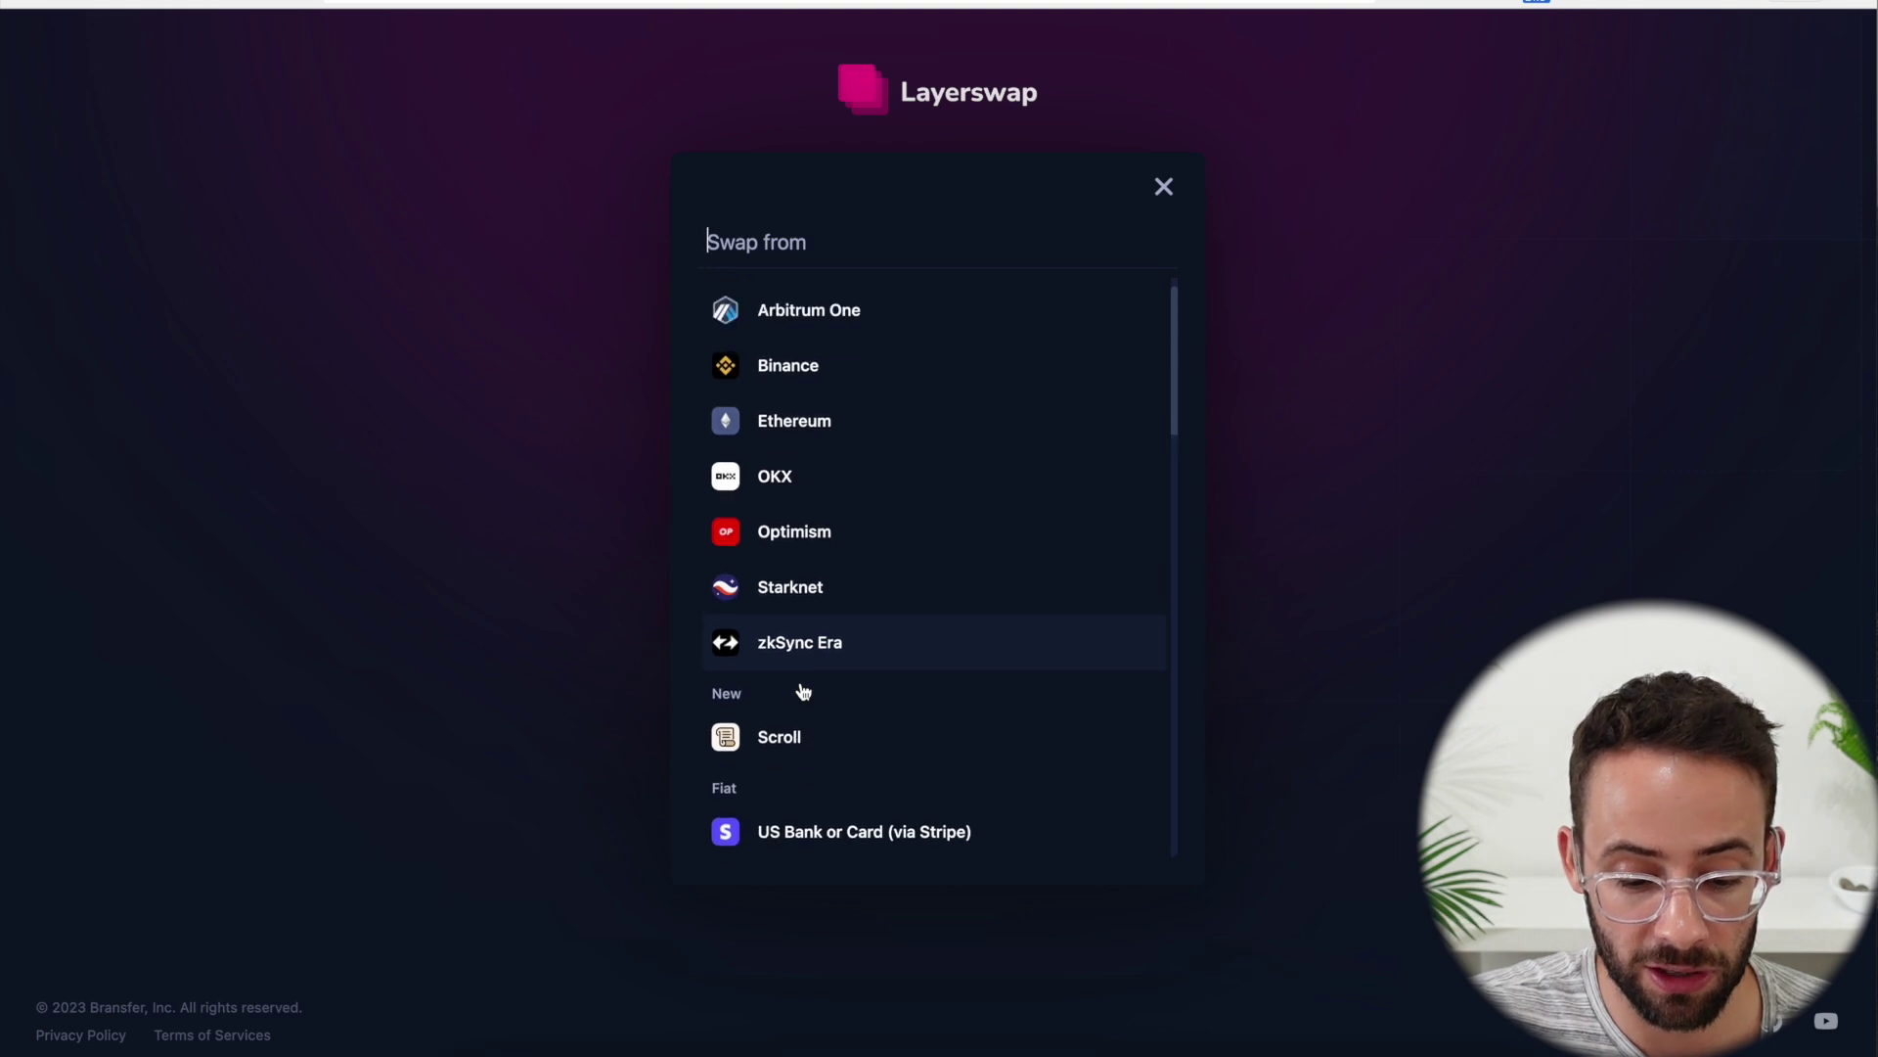
pyautogui.scroll(2, 806, 665)
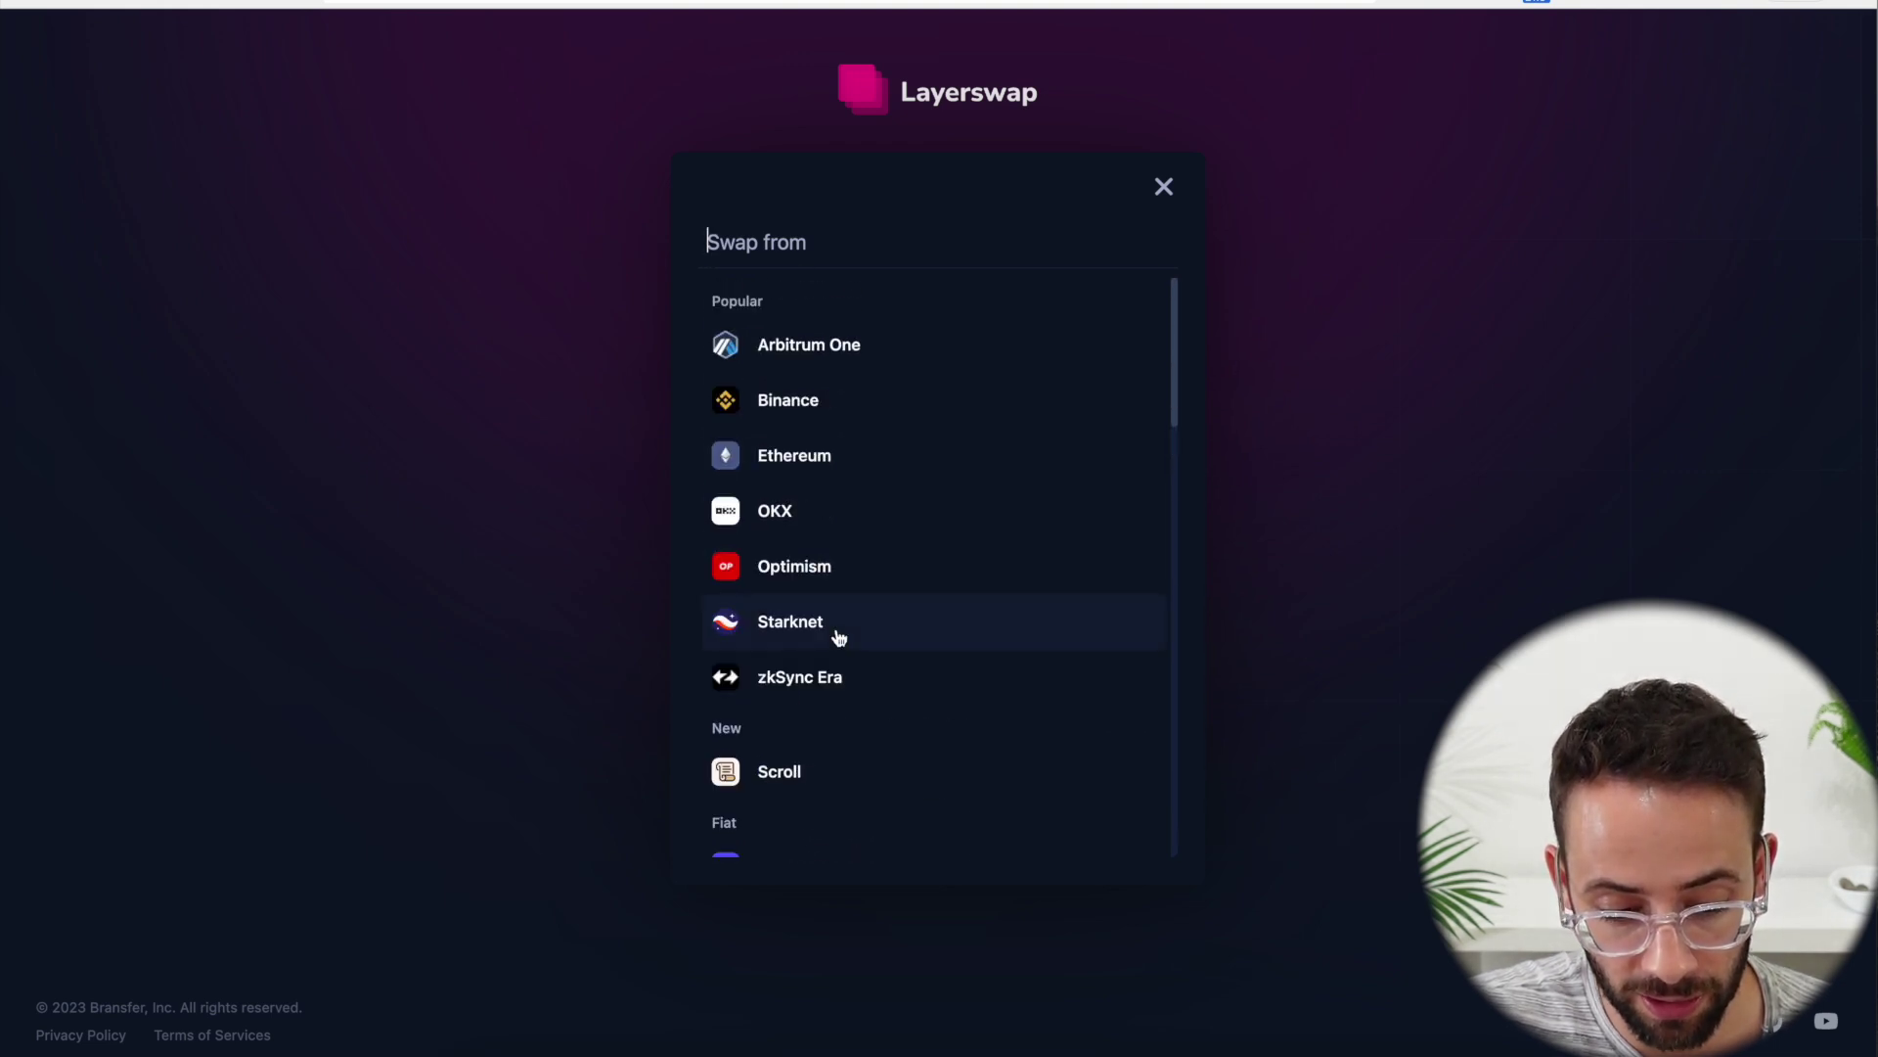
pyautogui.click(798, 570)
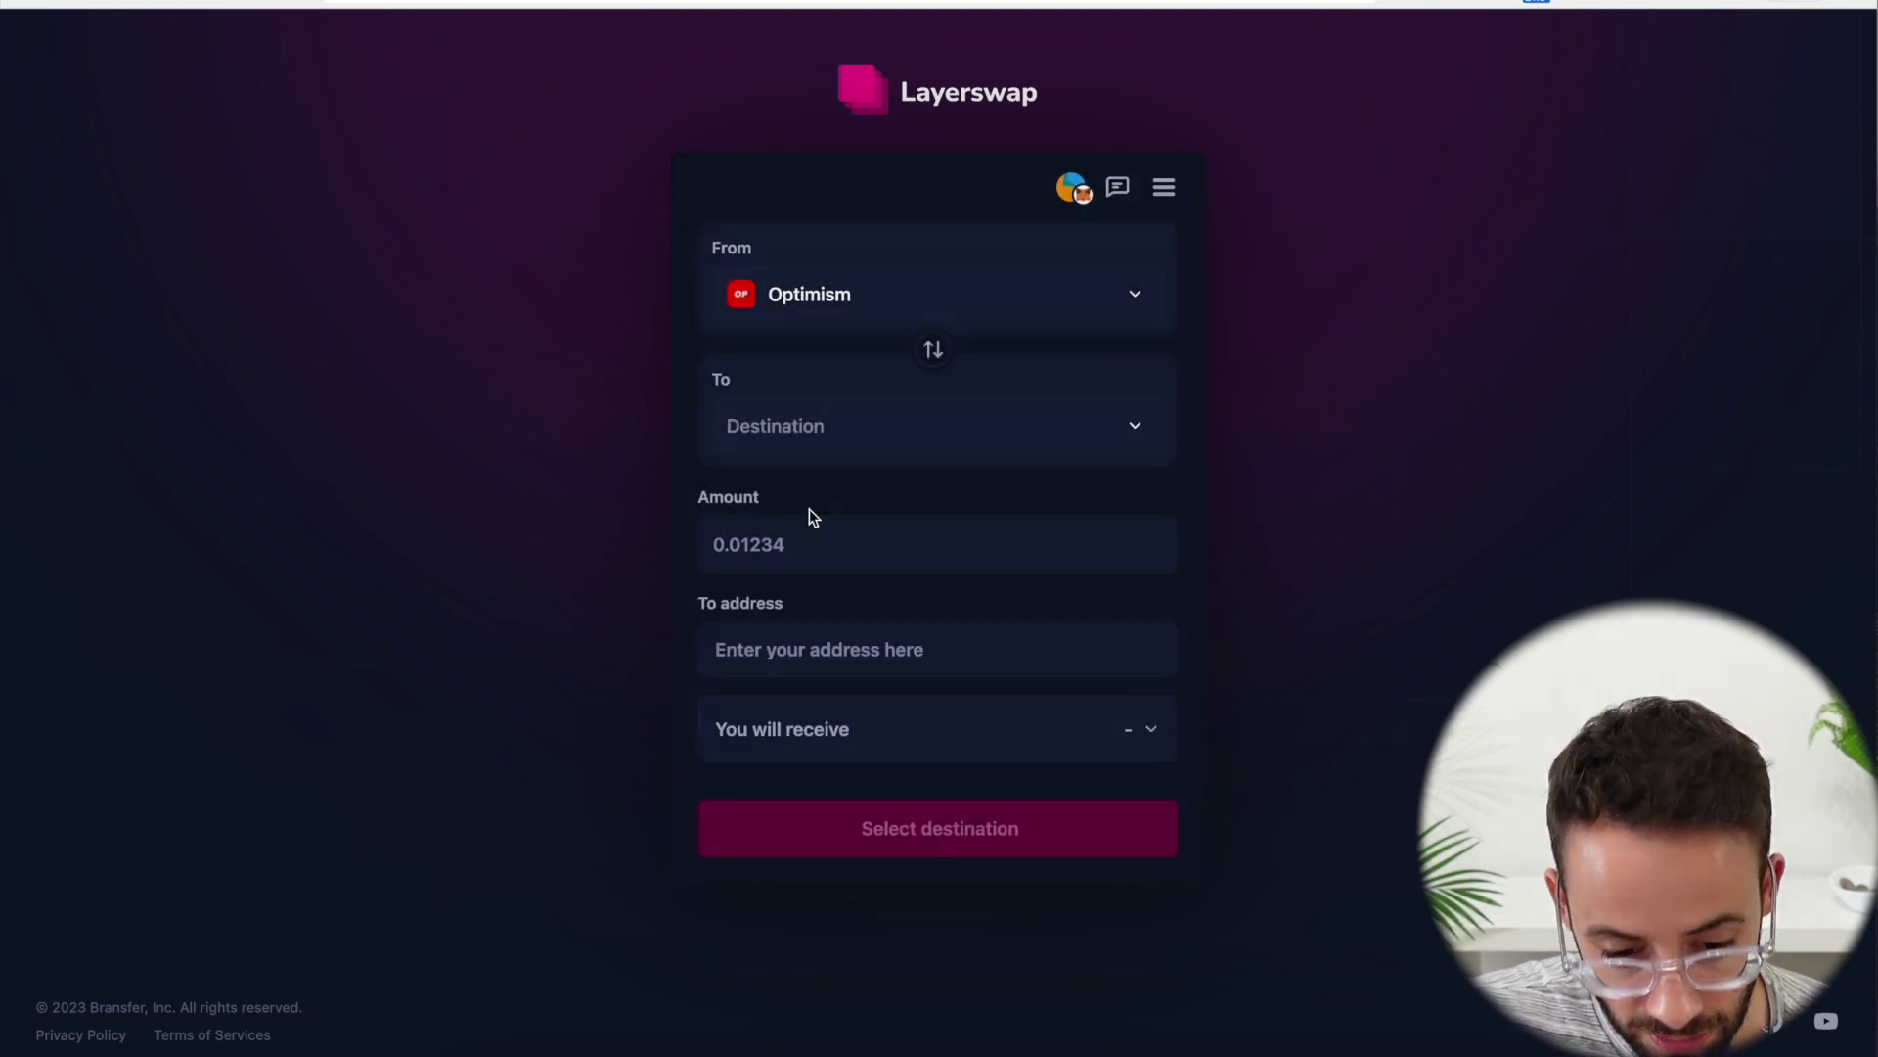
pyautogui.click(843, 426)
pyautogui.click(820, 585)
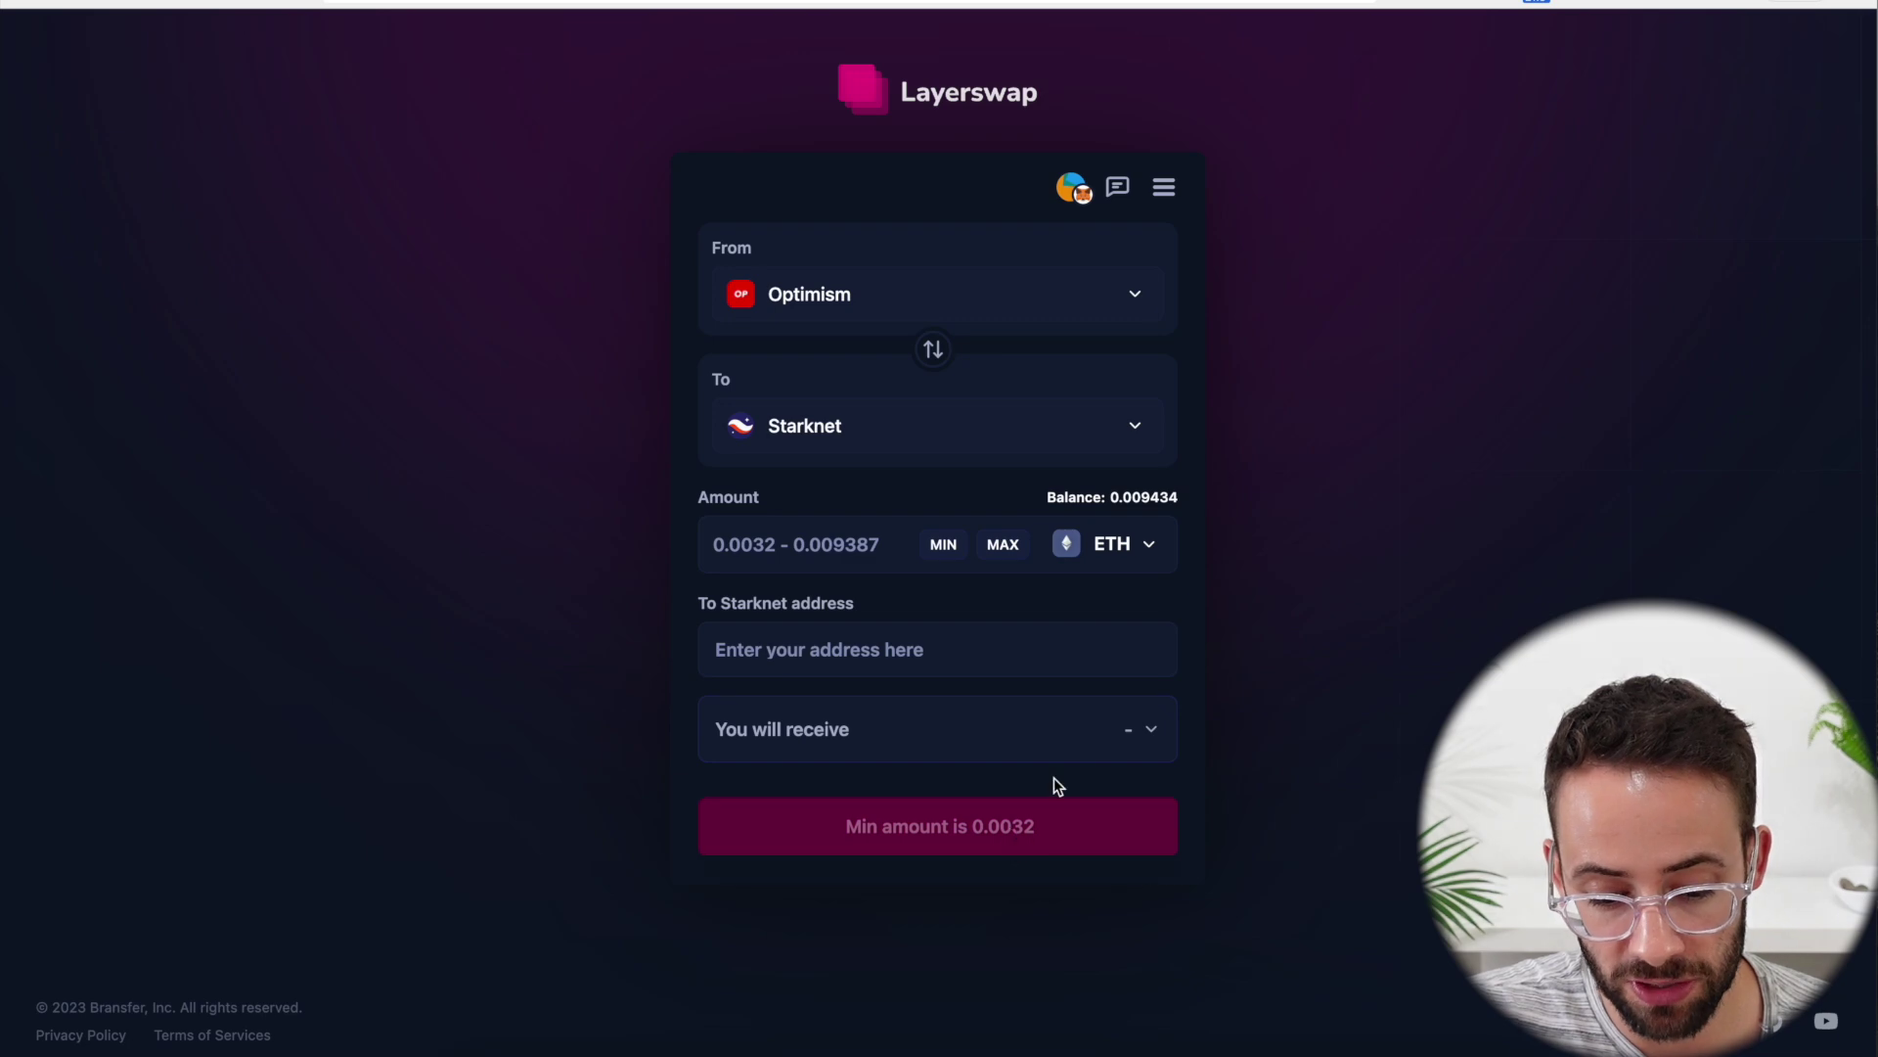
# Open and close the Starknet address options, then check the balance in MetaMask
pyautogui.click(917, 642)
pyautogui.click(917, 646)
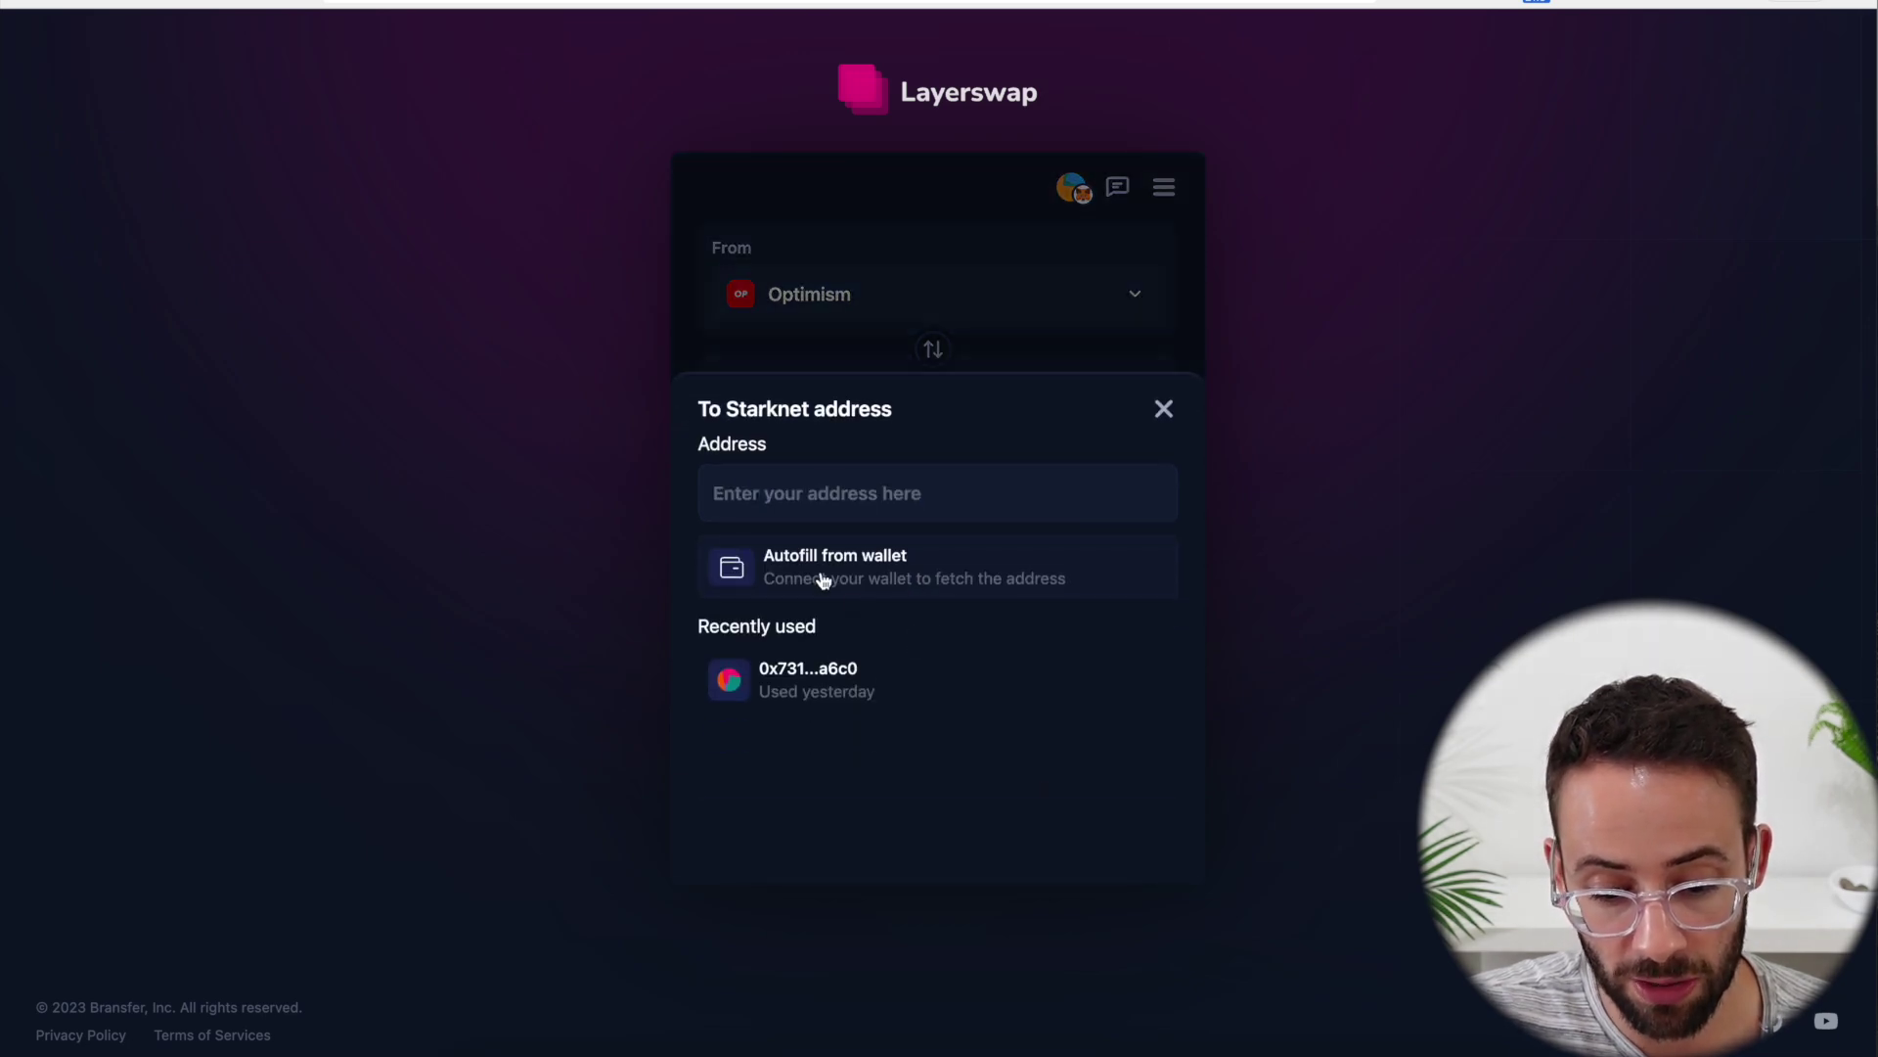
pyautogui.click(1163, 433)
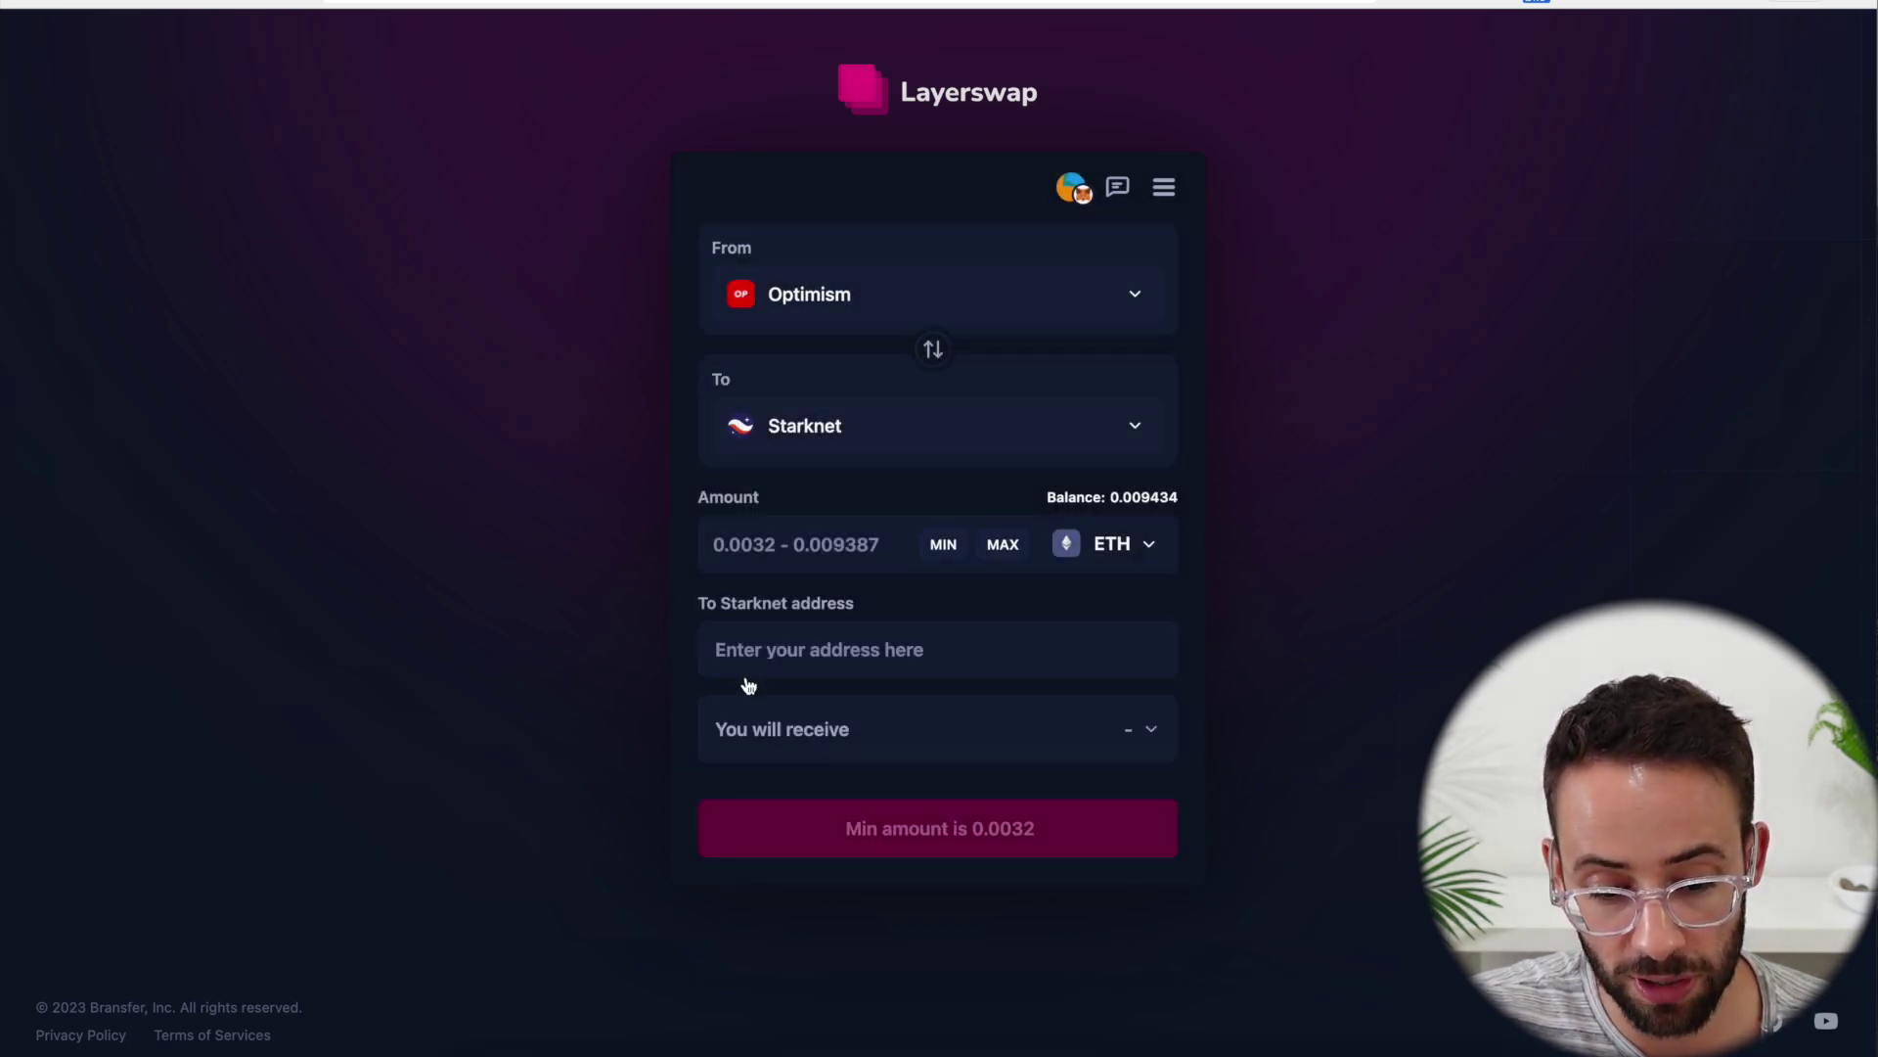
pyautogui.click(831, 658)
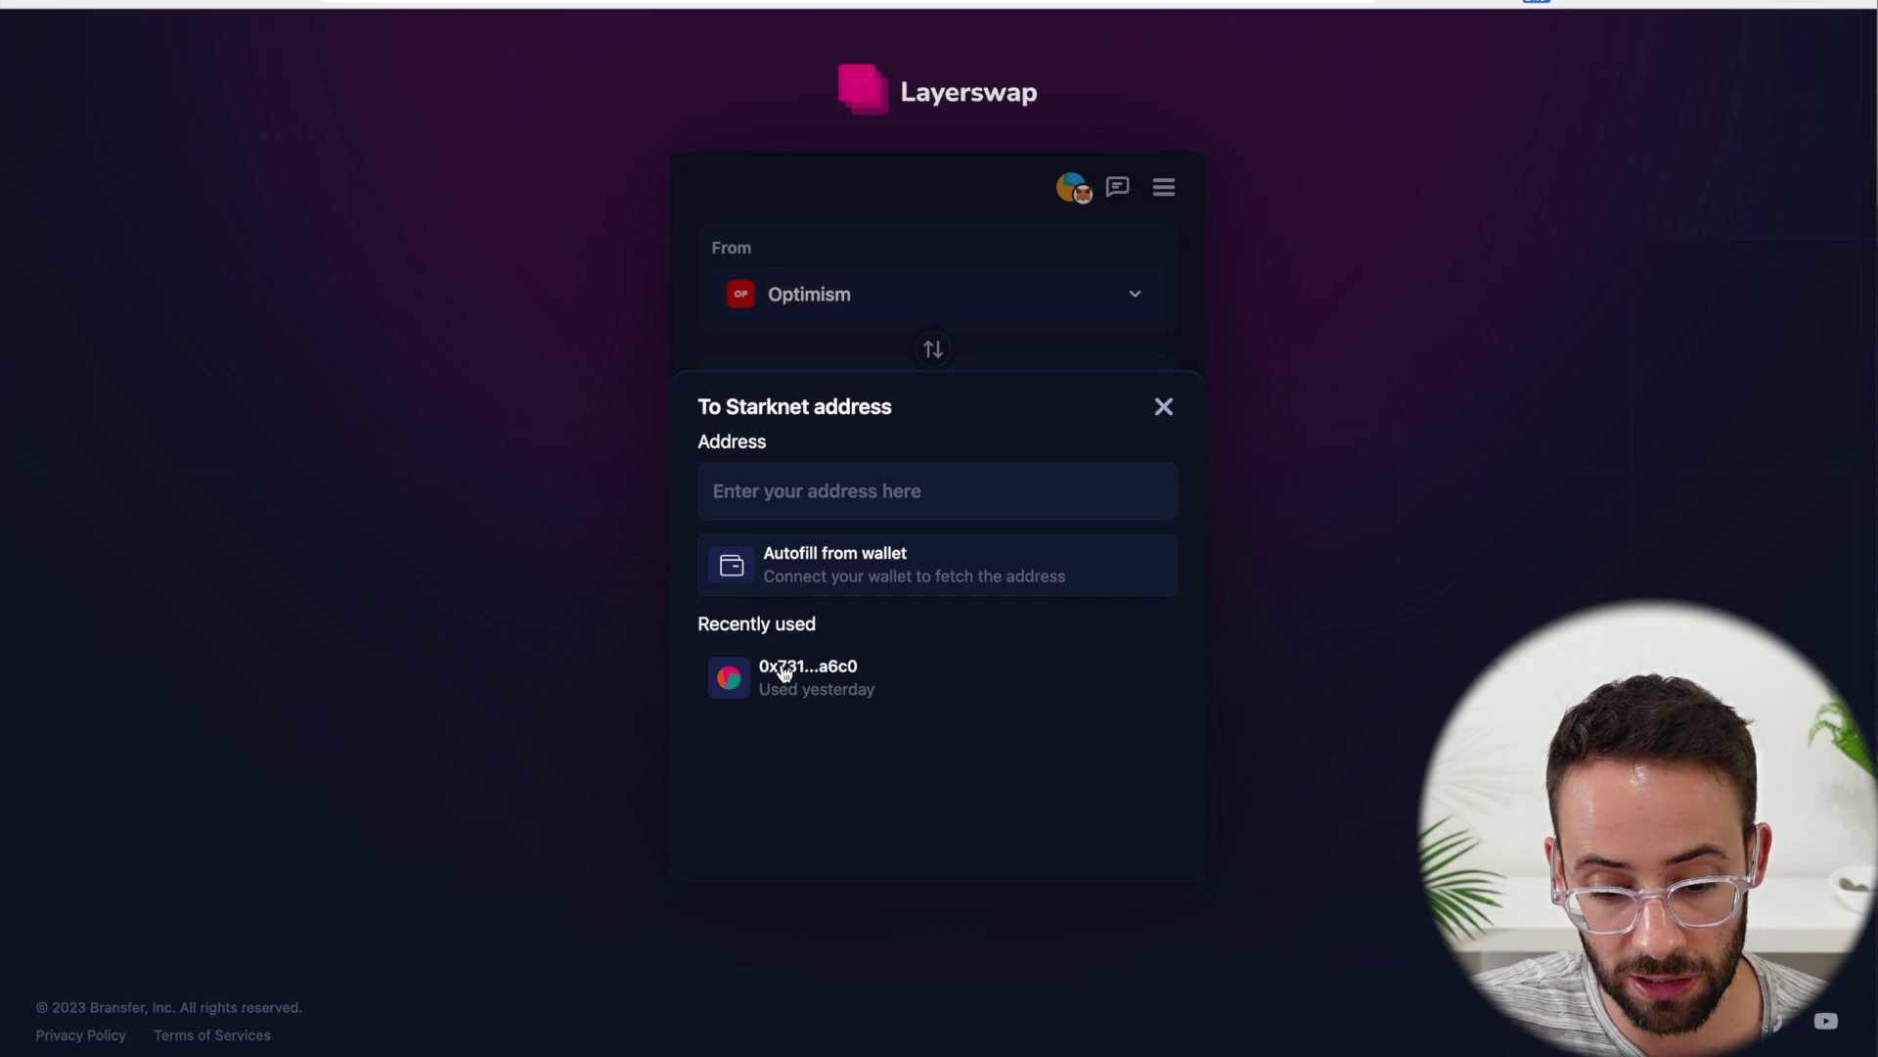
pyautogui.click(1163, 409)
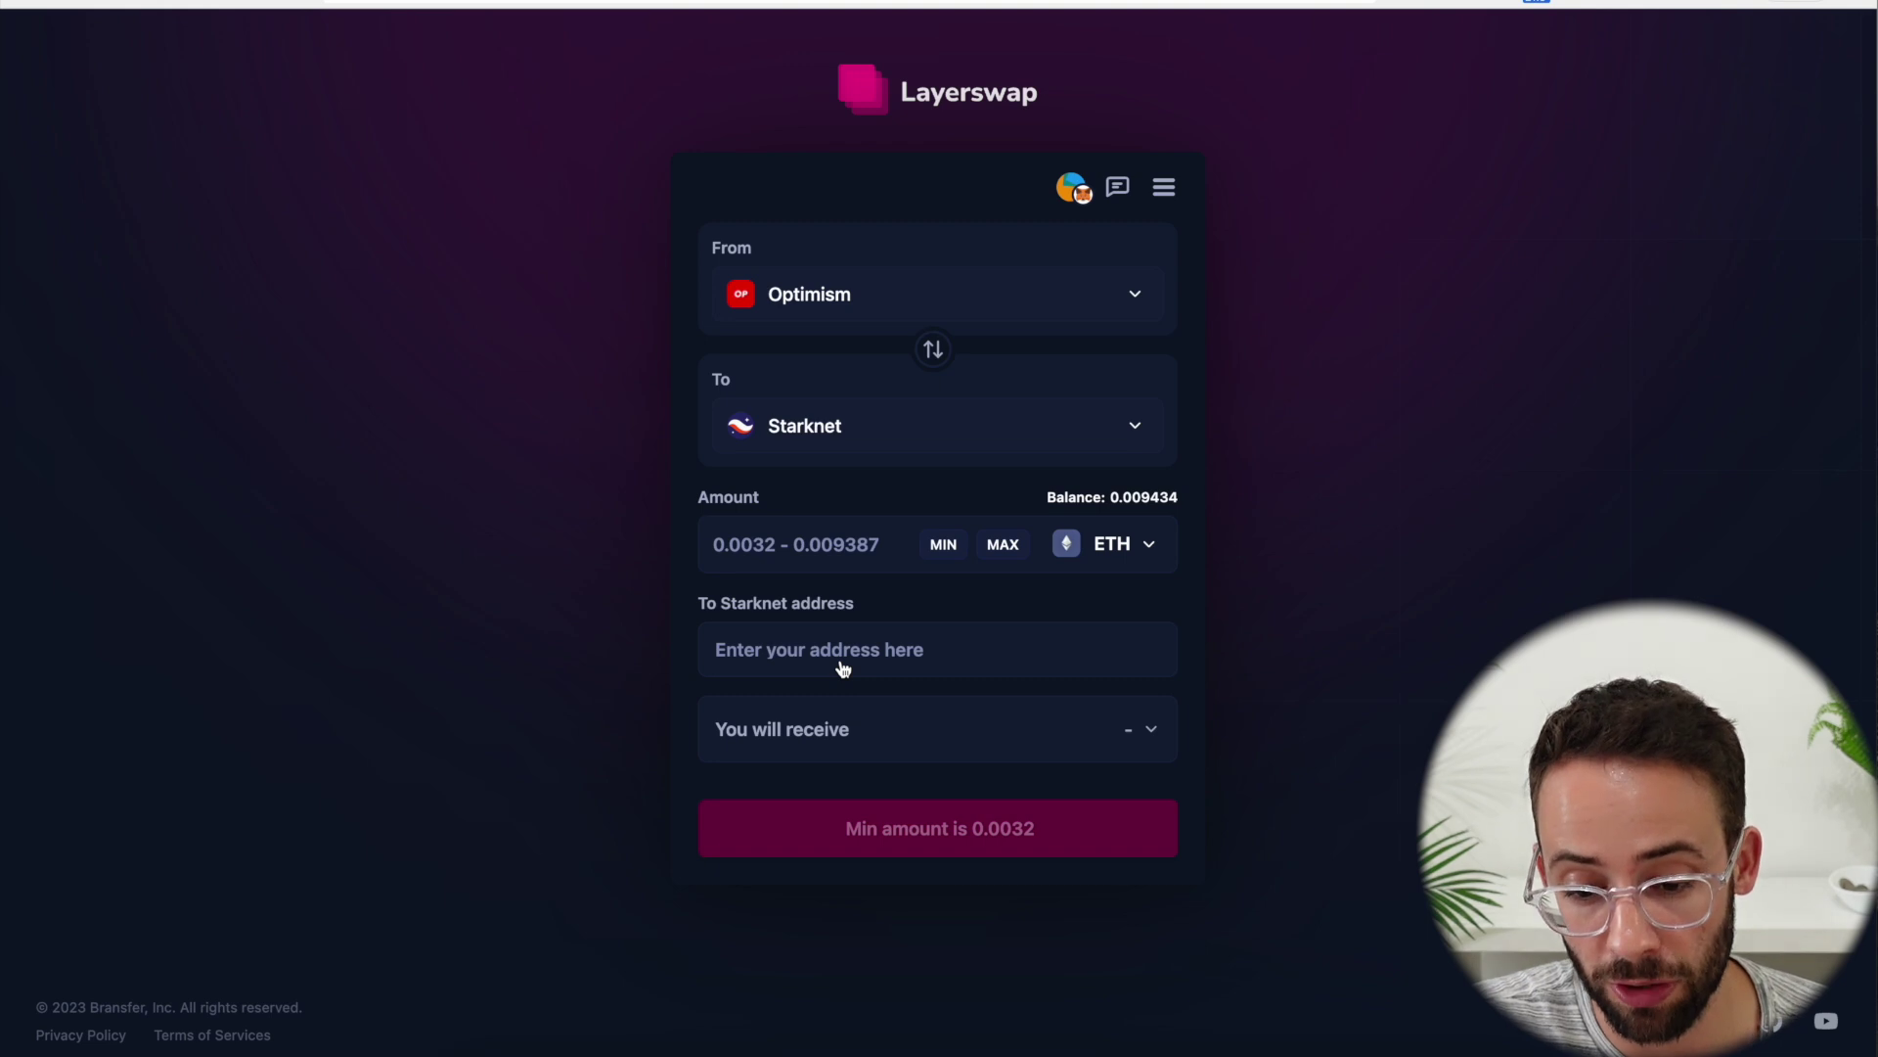
pyautogui.click(1500, 4)
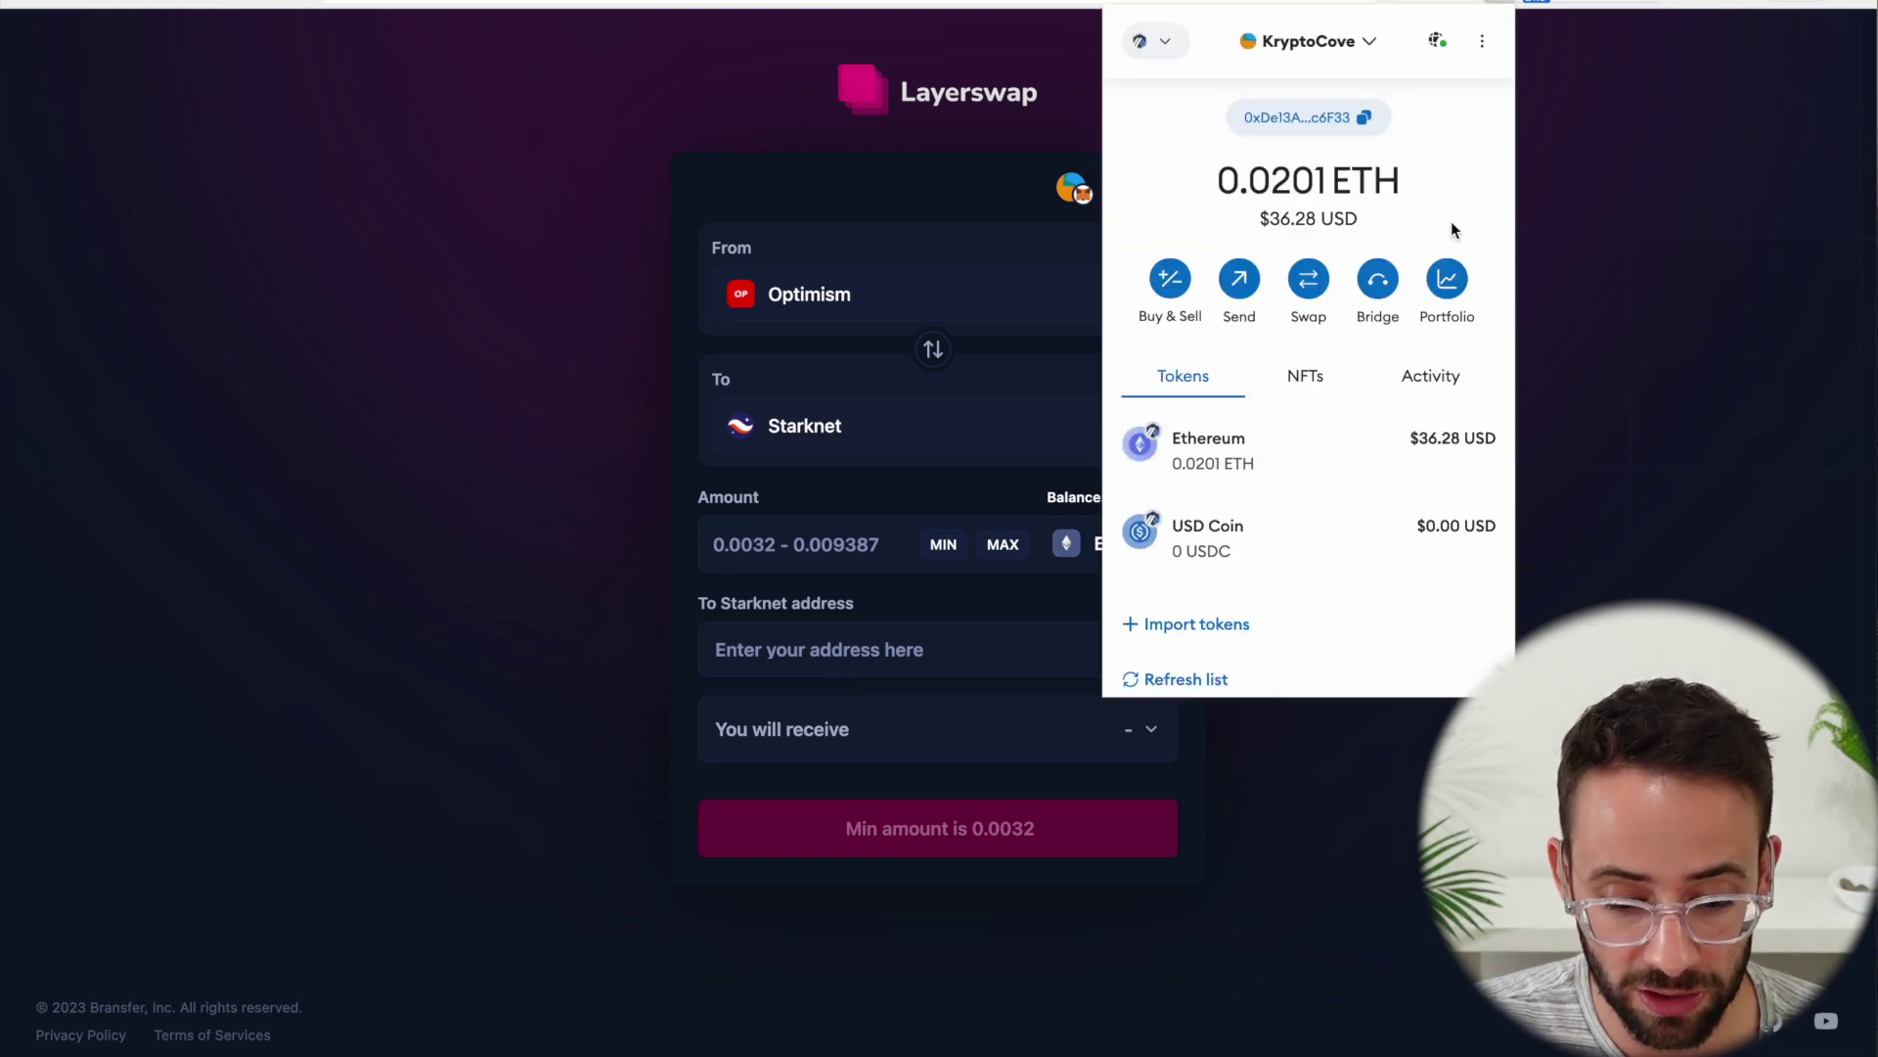
pyautogui.press('Escape')
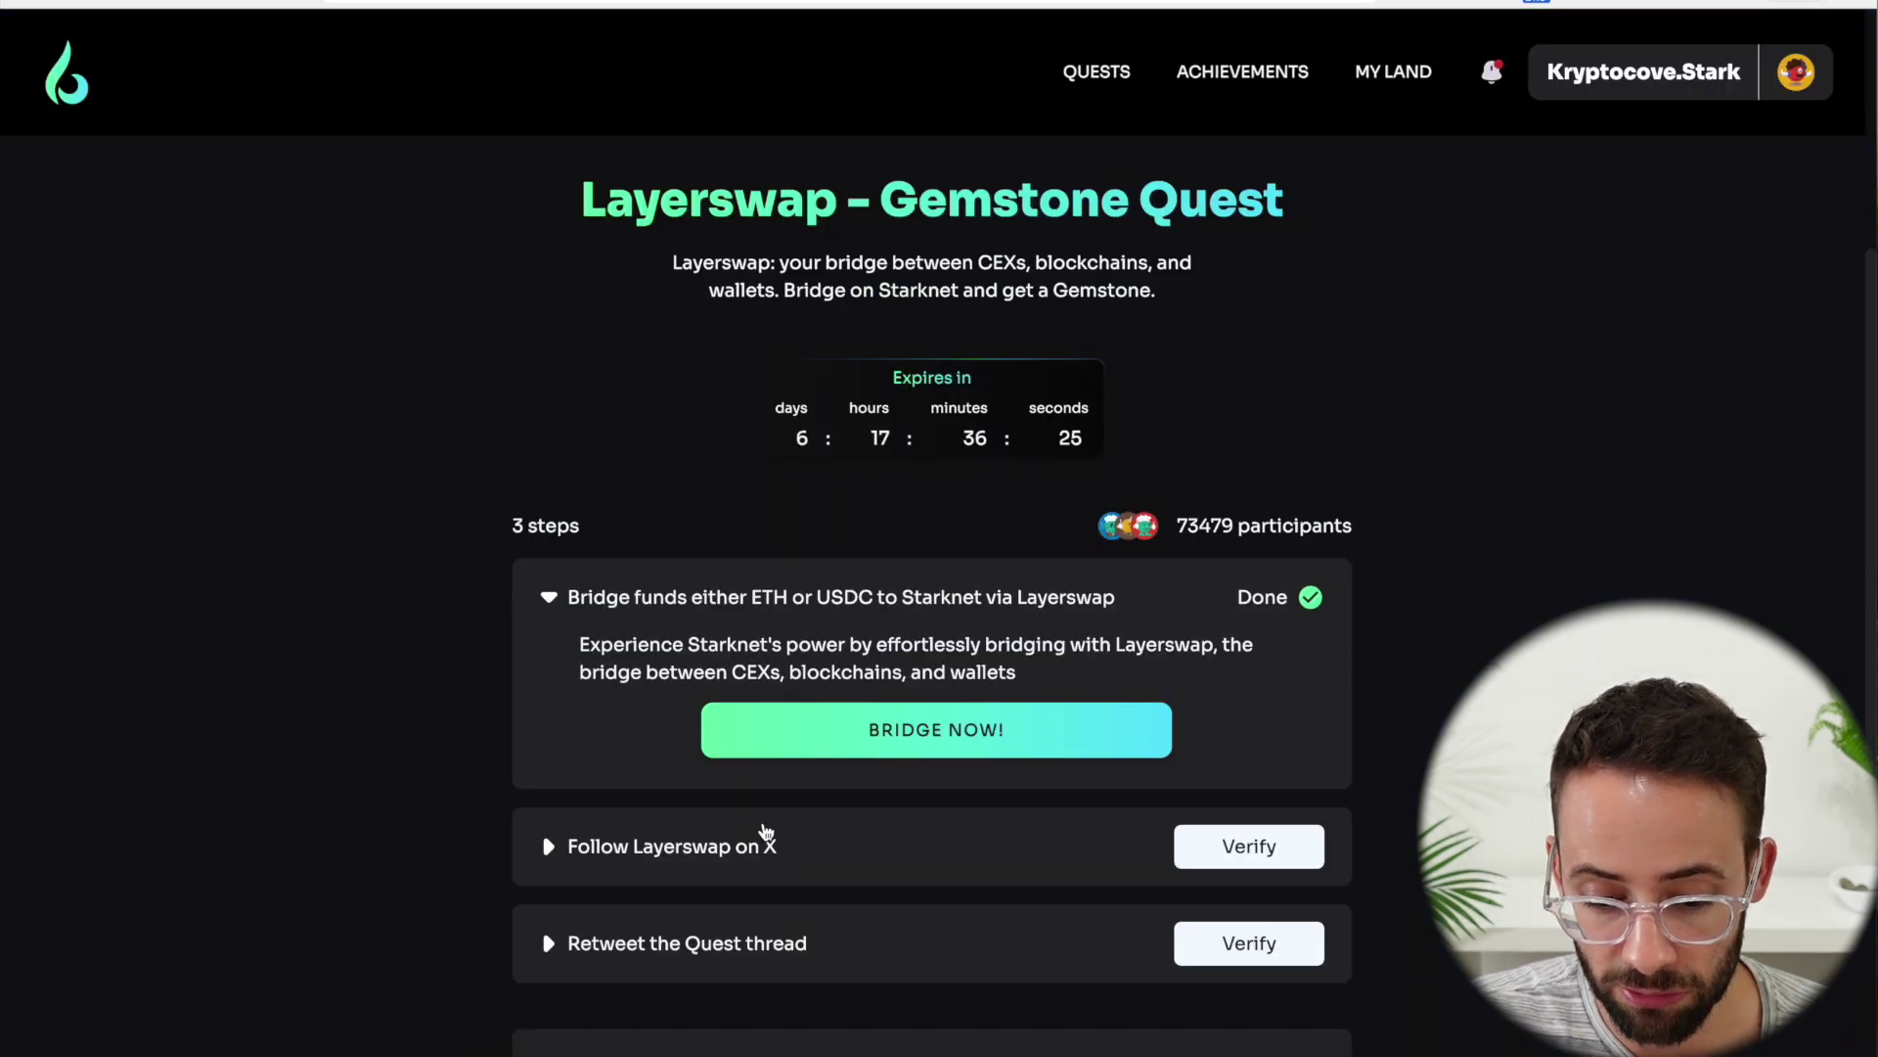
# Verify the Follow Layerswap on X and Retweet the Quest thread steps
pyautogui.scroll(-2, 1077, 704)
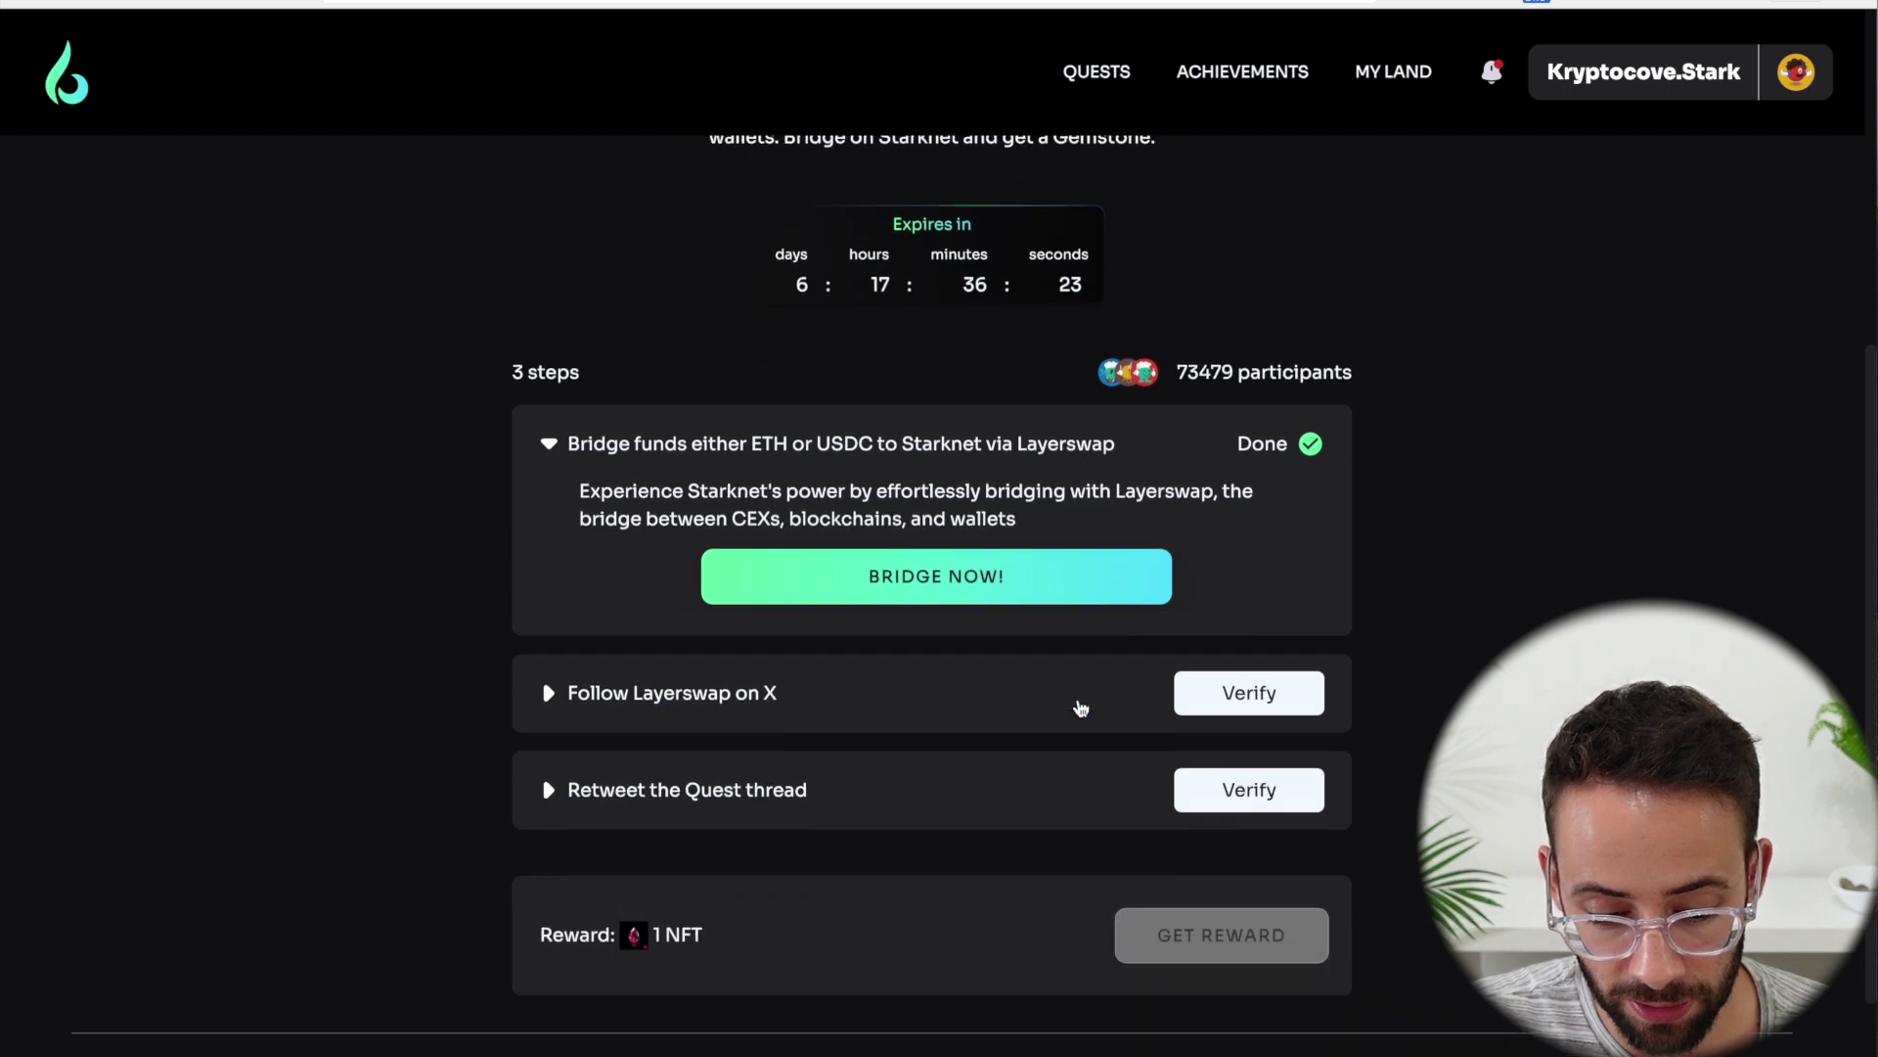
pyautogui.click(1241, 697)
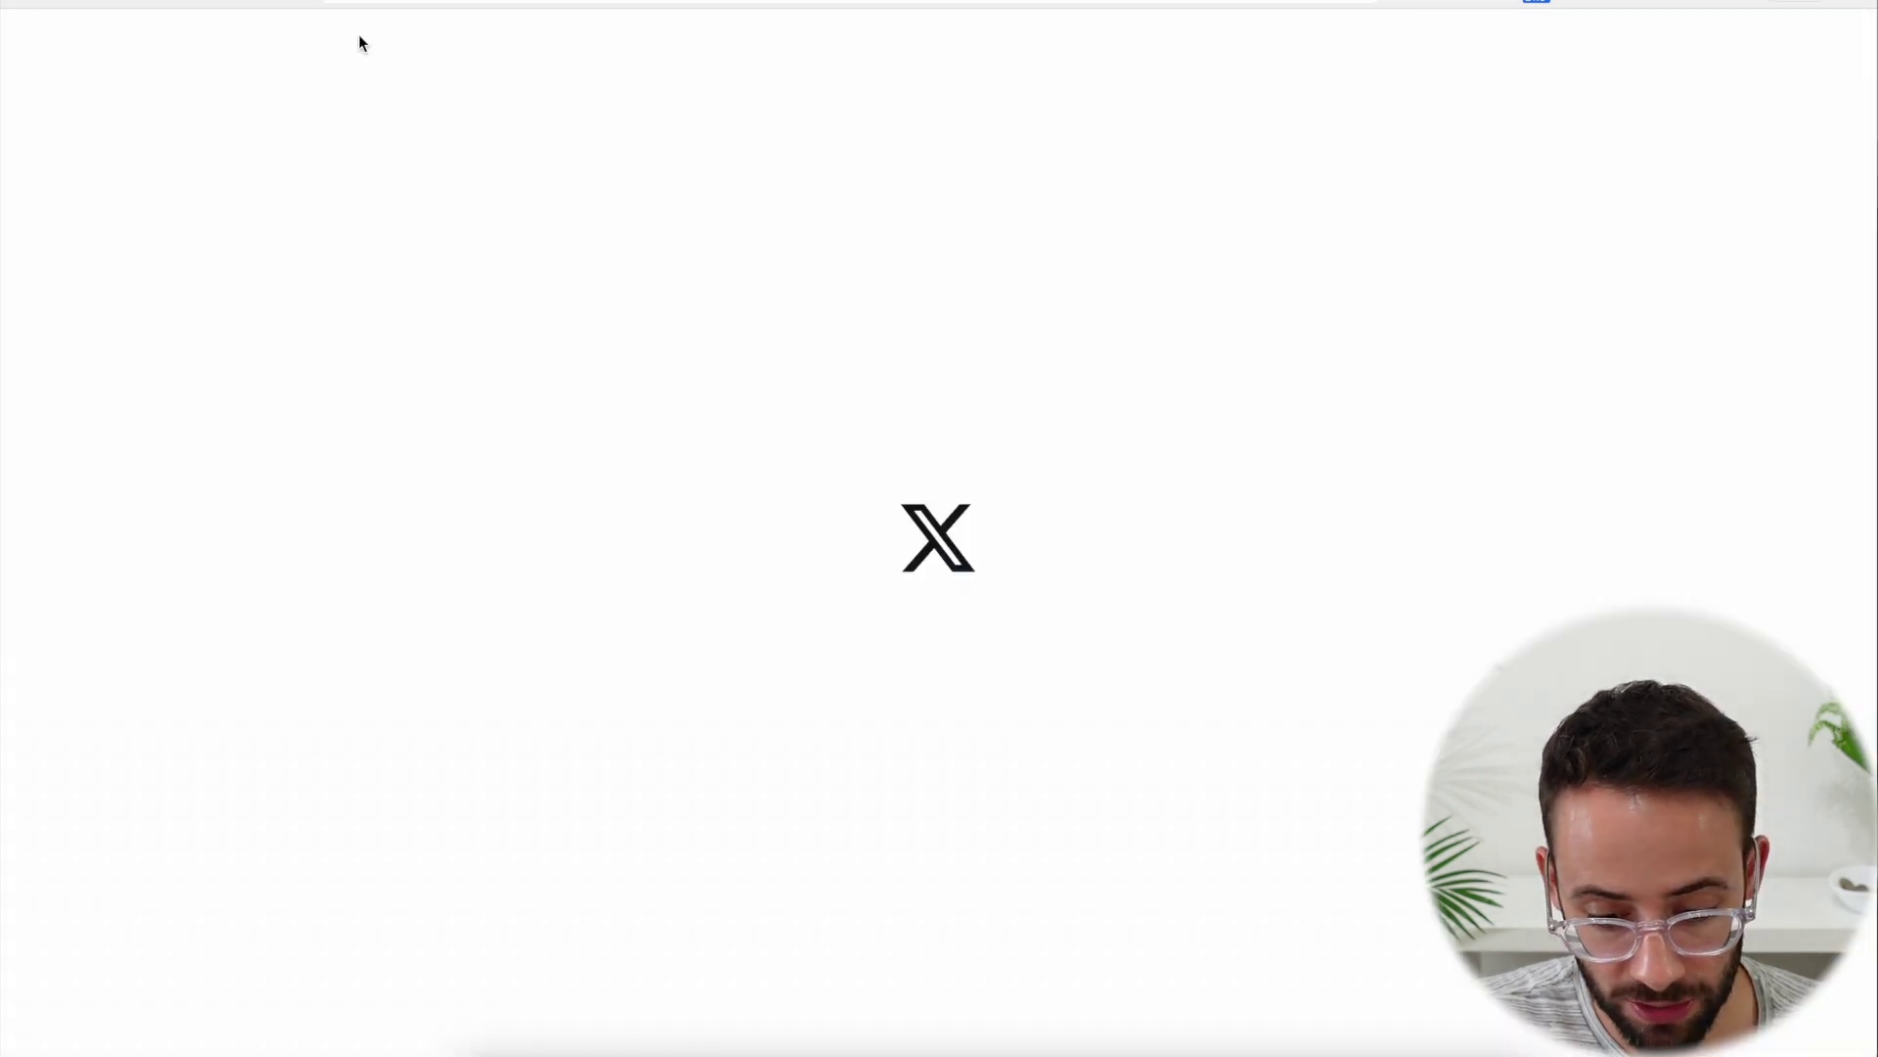
pyautogui.scroll(-2, 1127, 803)
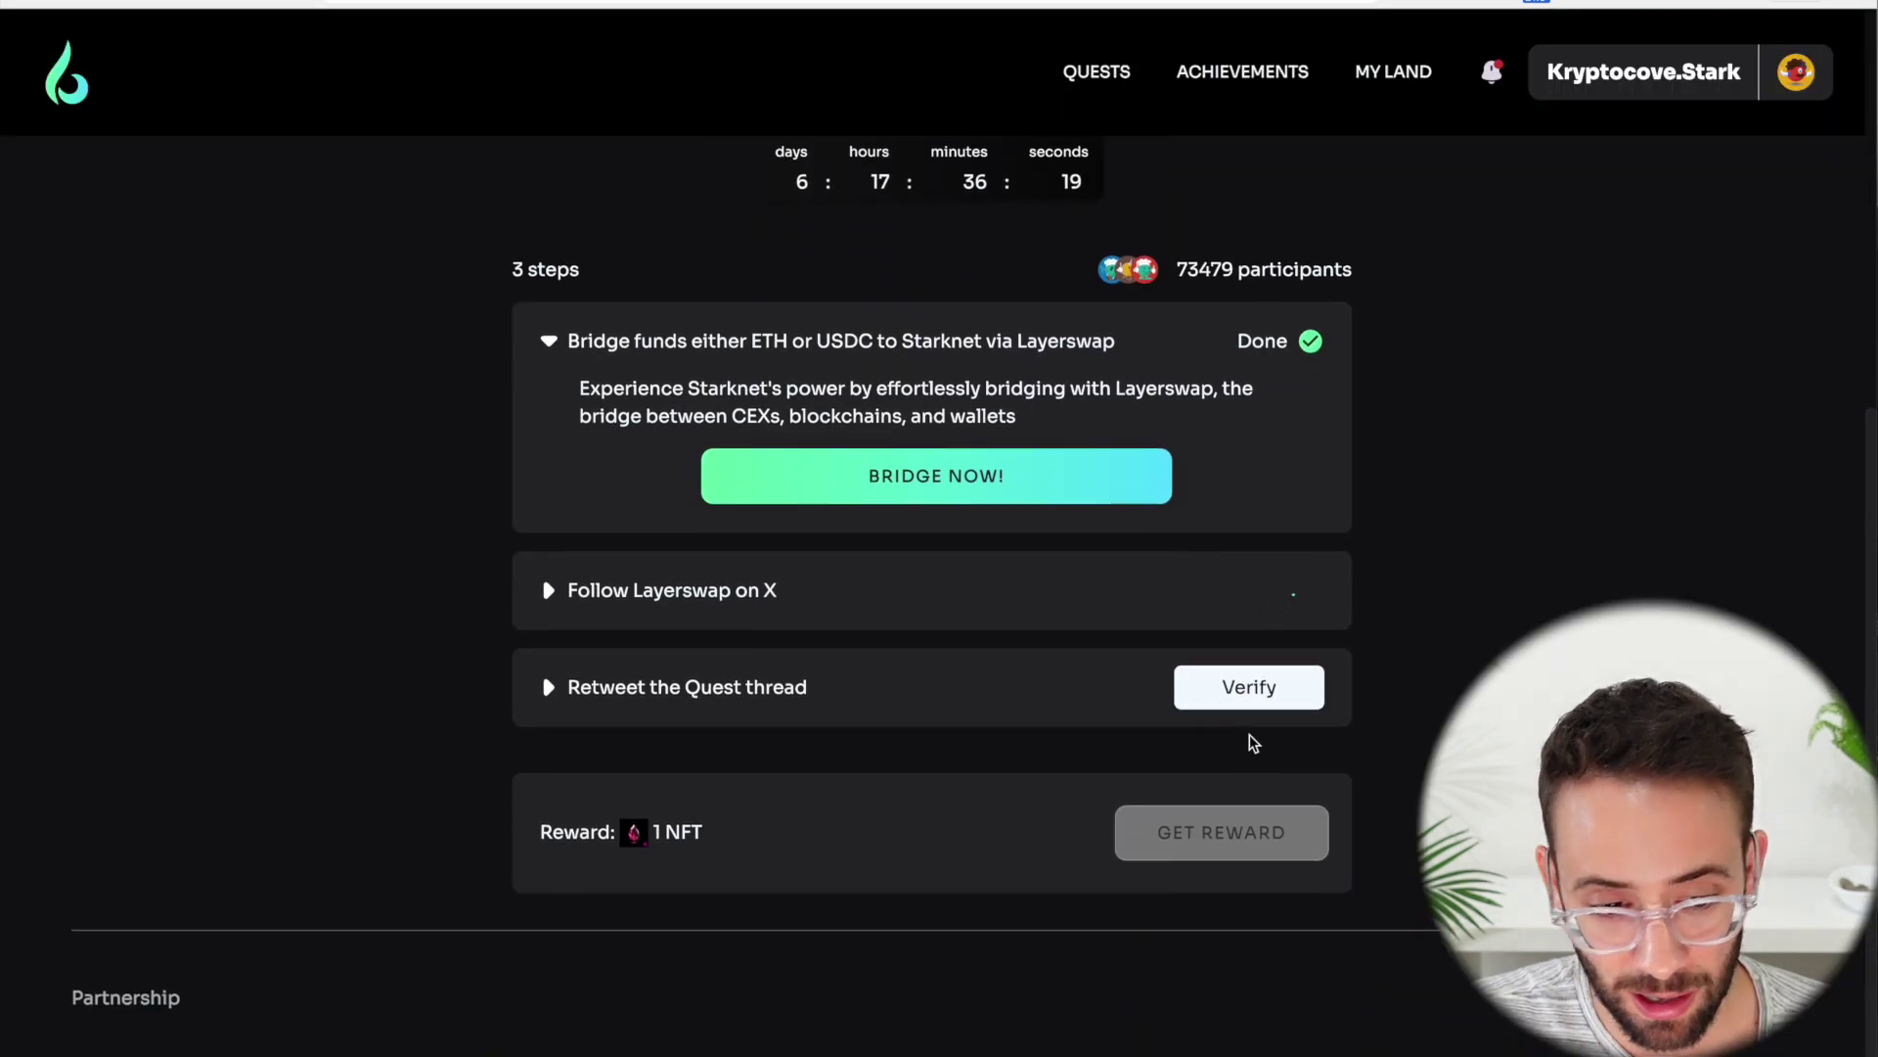
pyautogui.click(1240, 697)
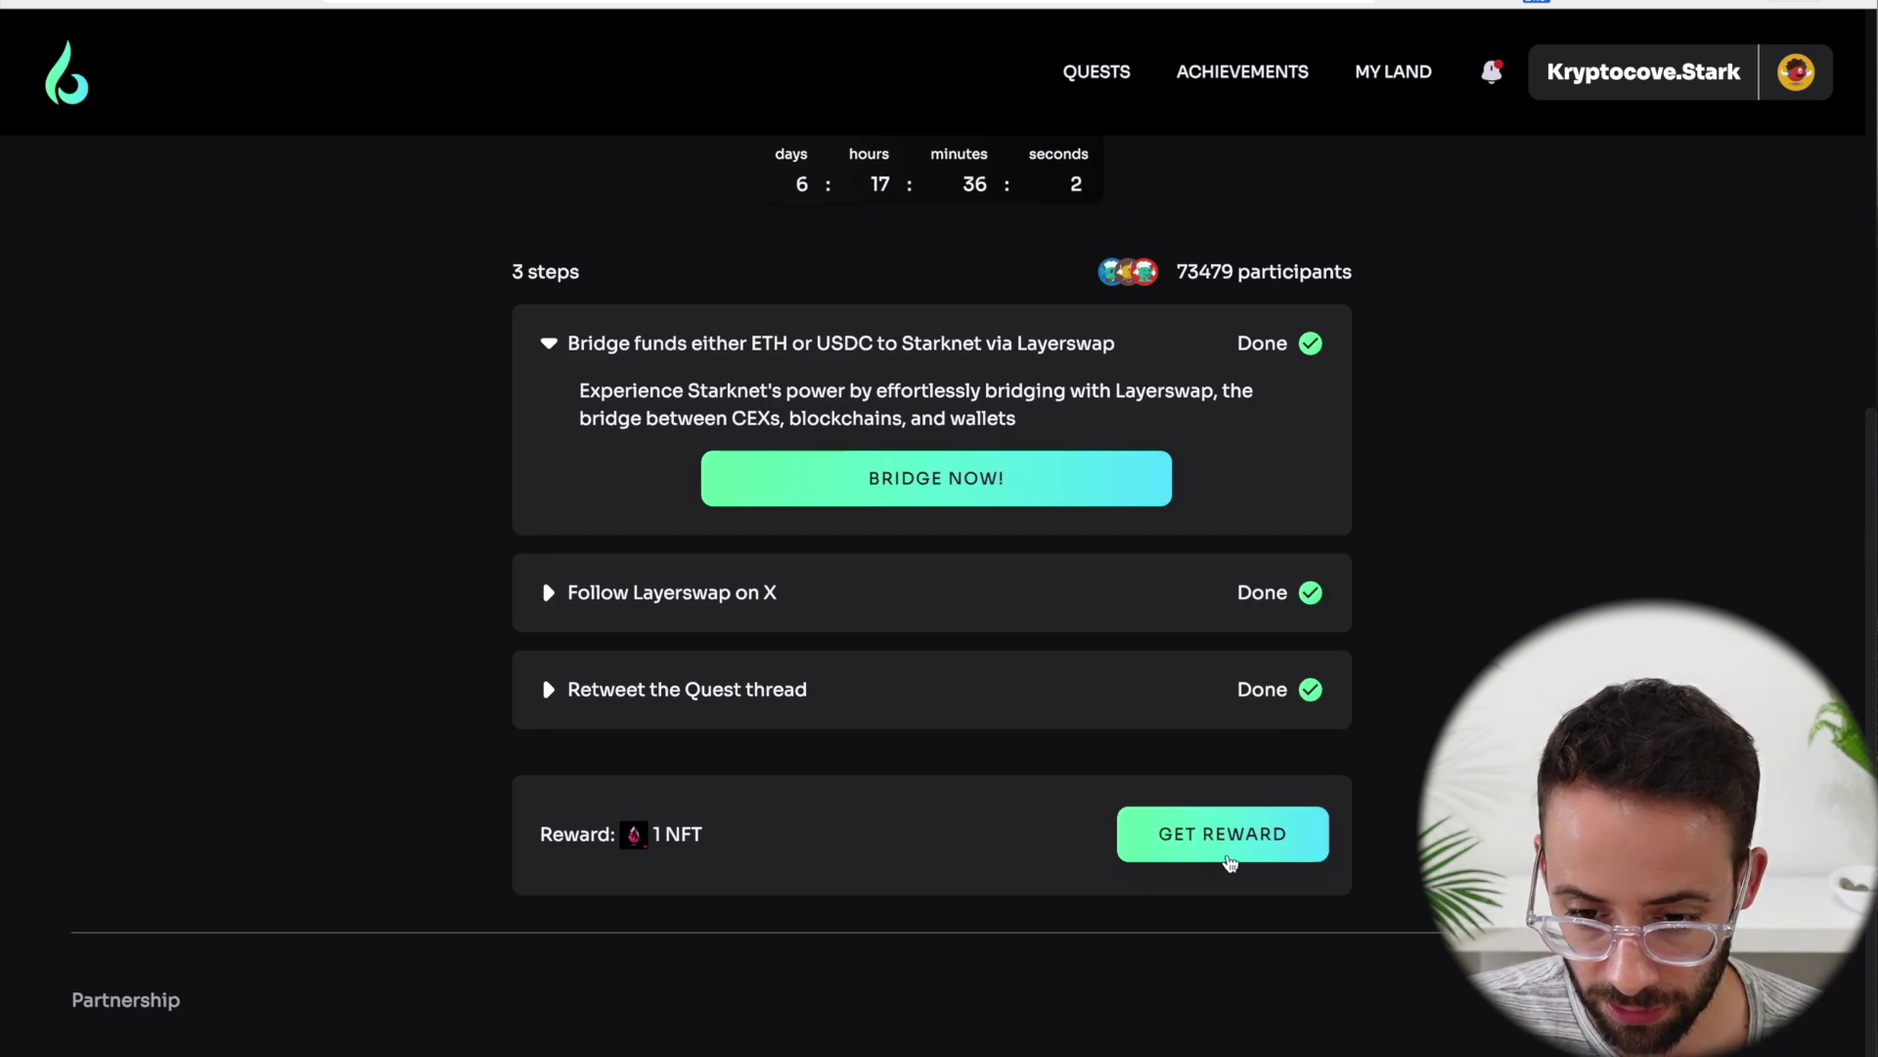
# Claim the Layerswap reward NFT, dismiss the notice, and return to the Starknet Quest home page
pyautogui.click(1241, 848)
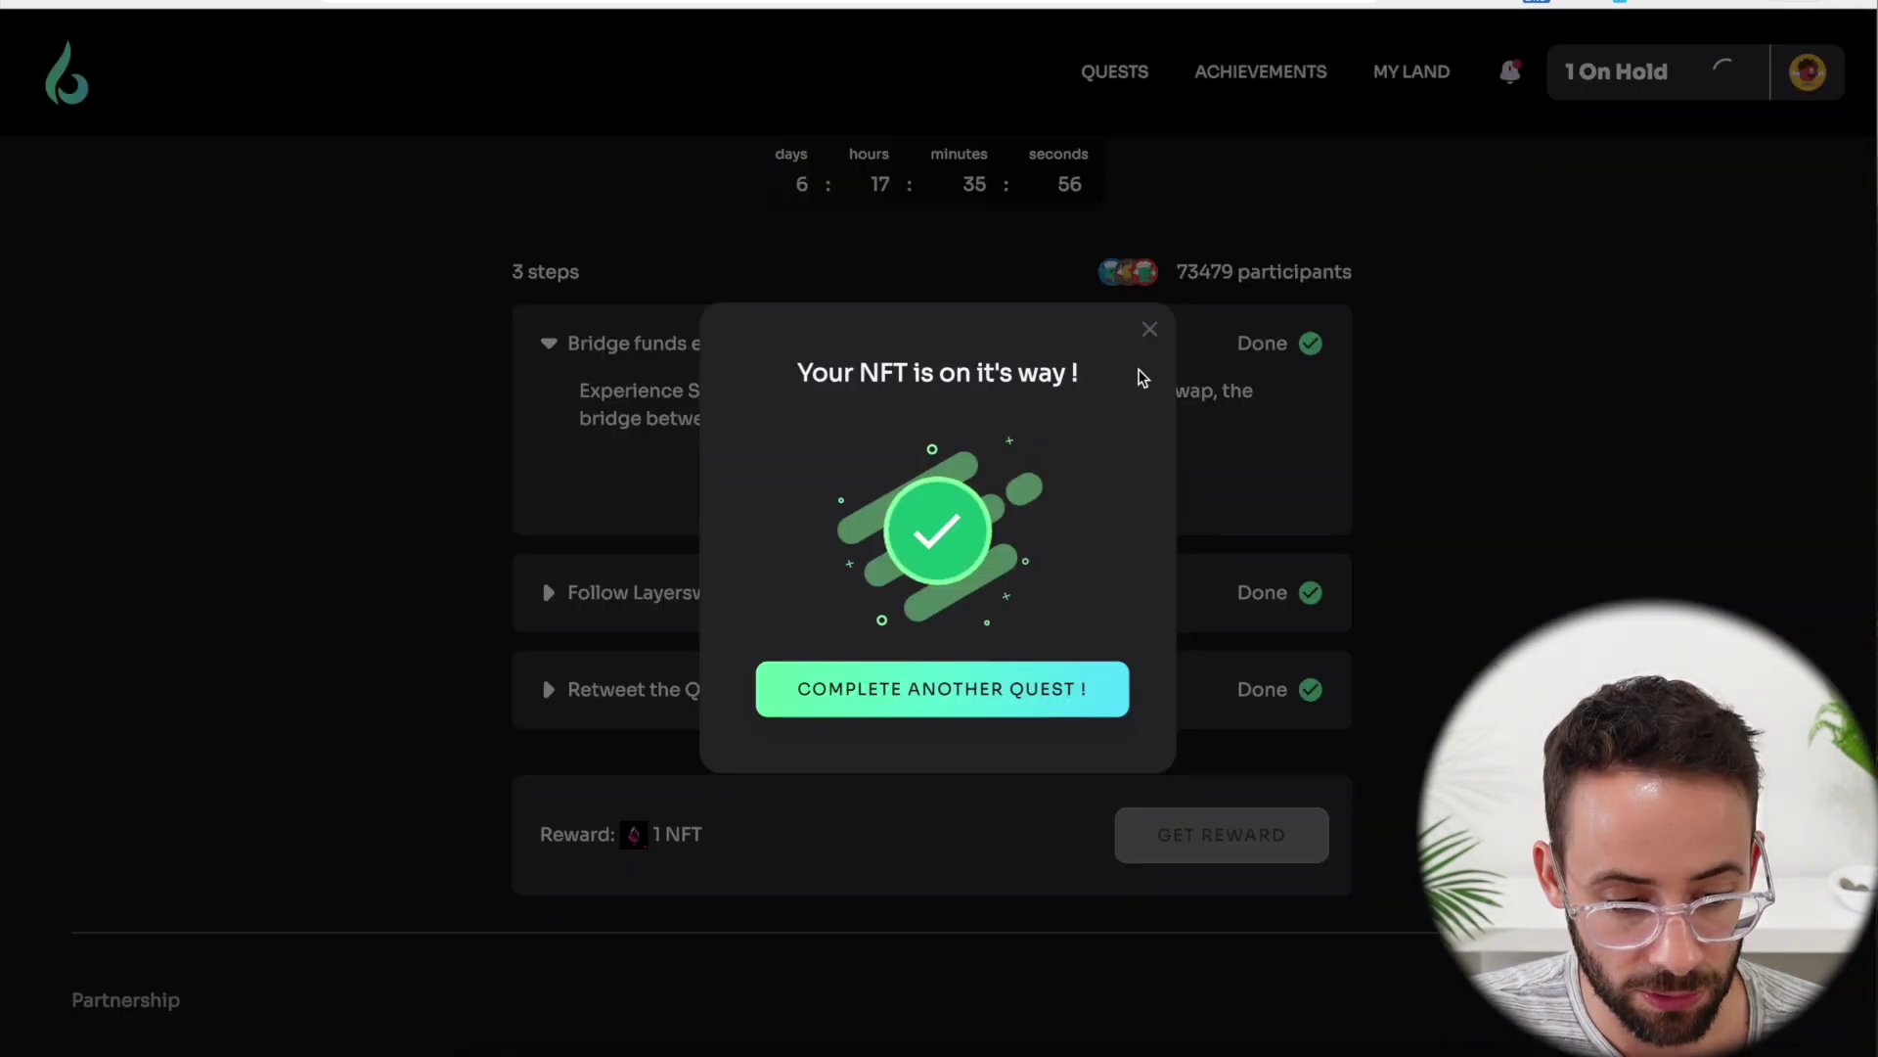
pyautogui.click(1150, 330)
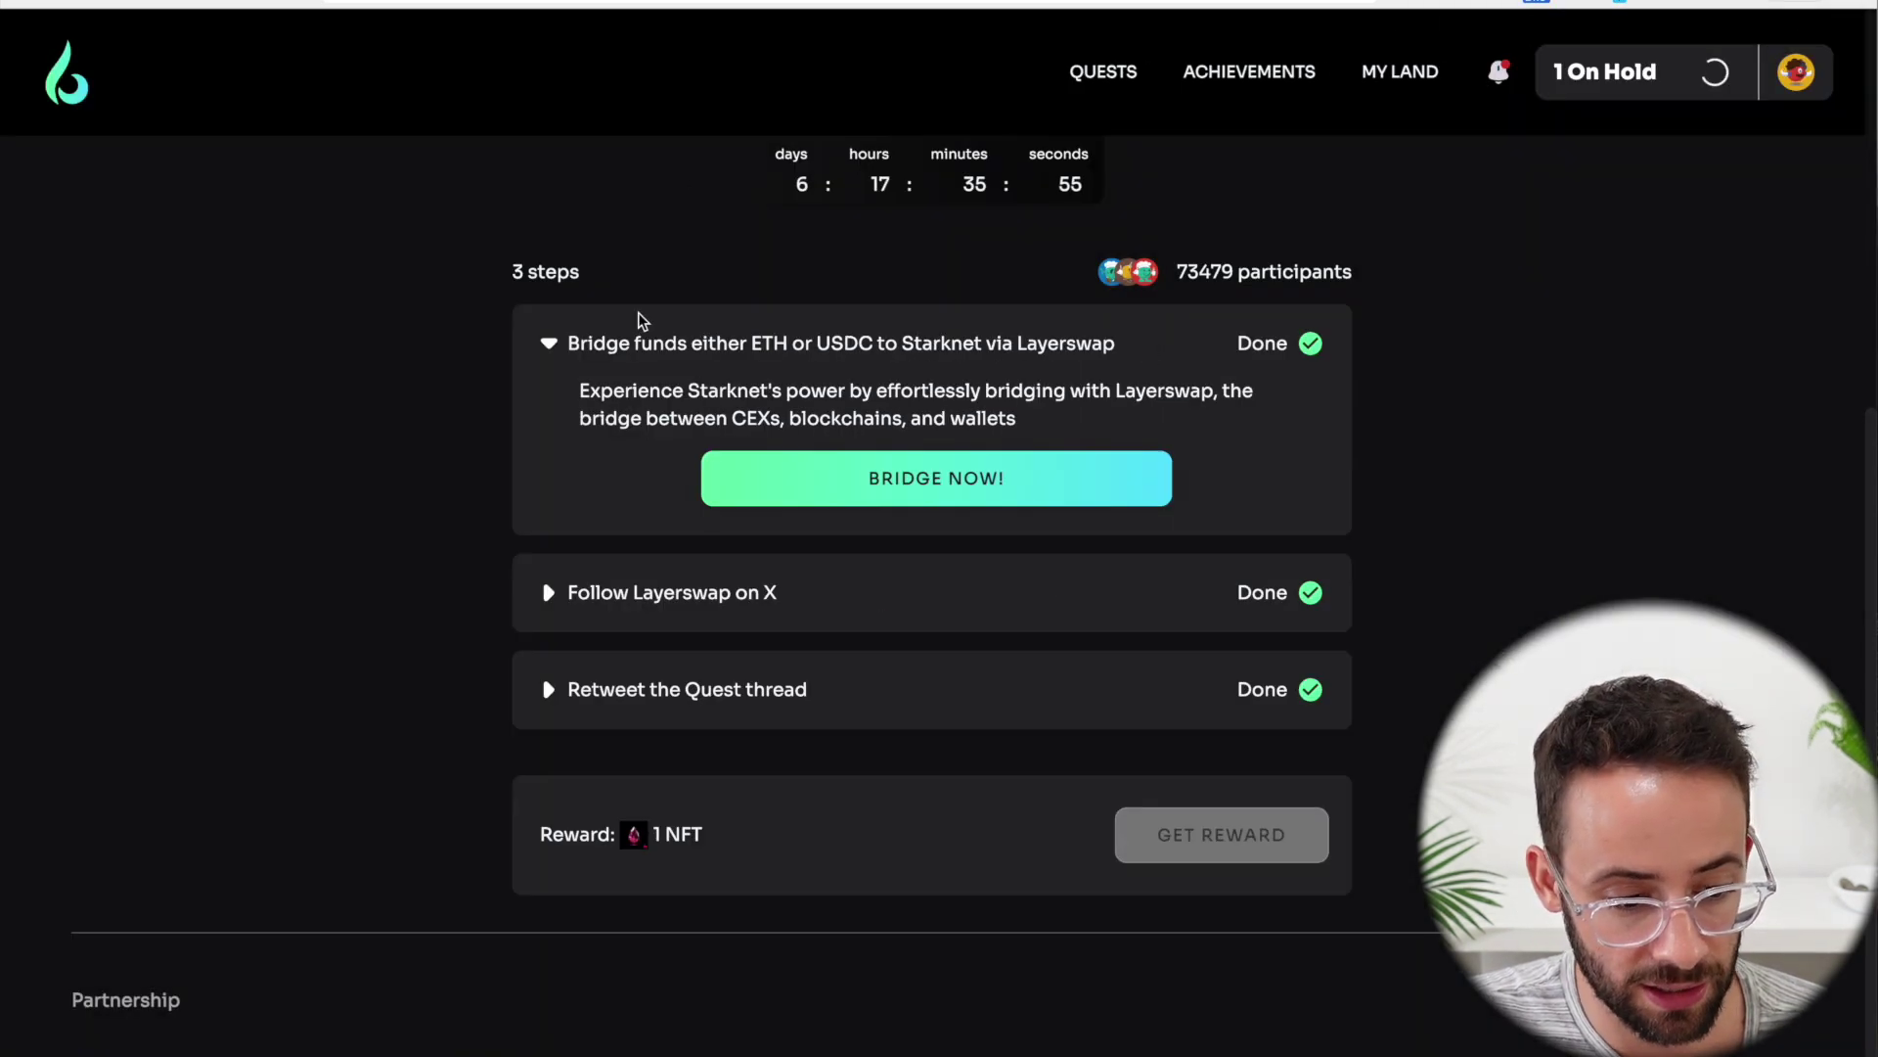
pyautogui.click(69, 74)
pyautogui.scroll(-10, 385, 597)
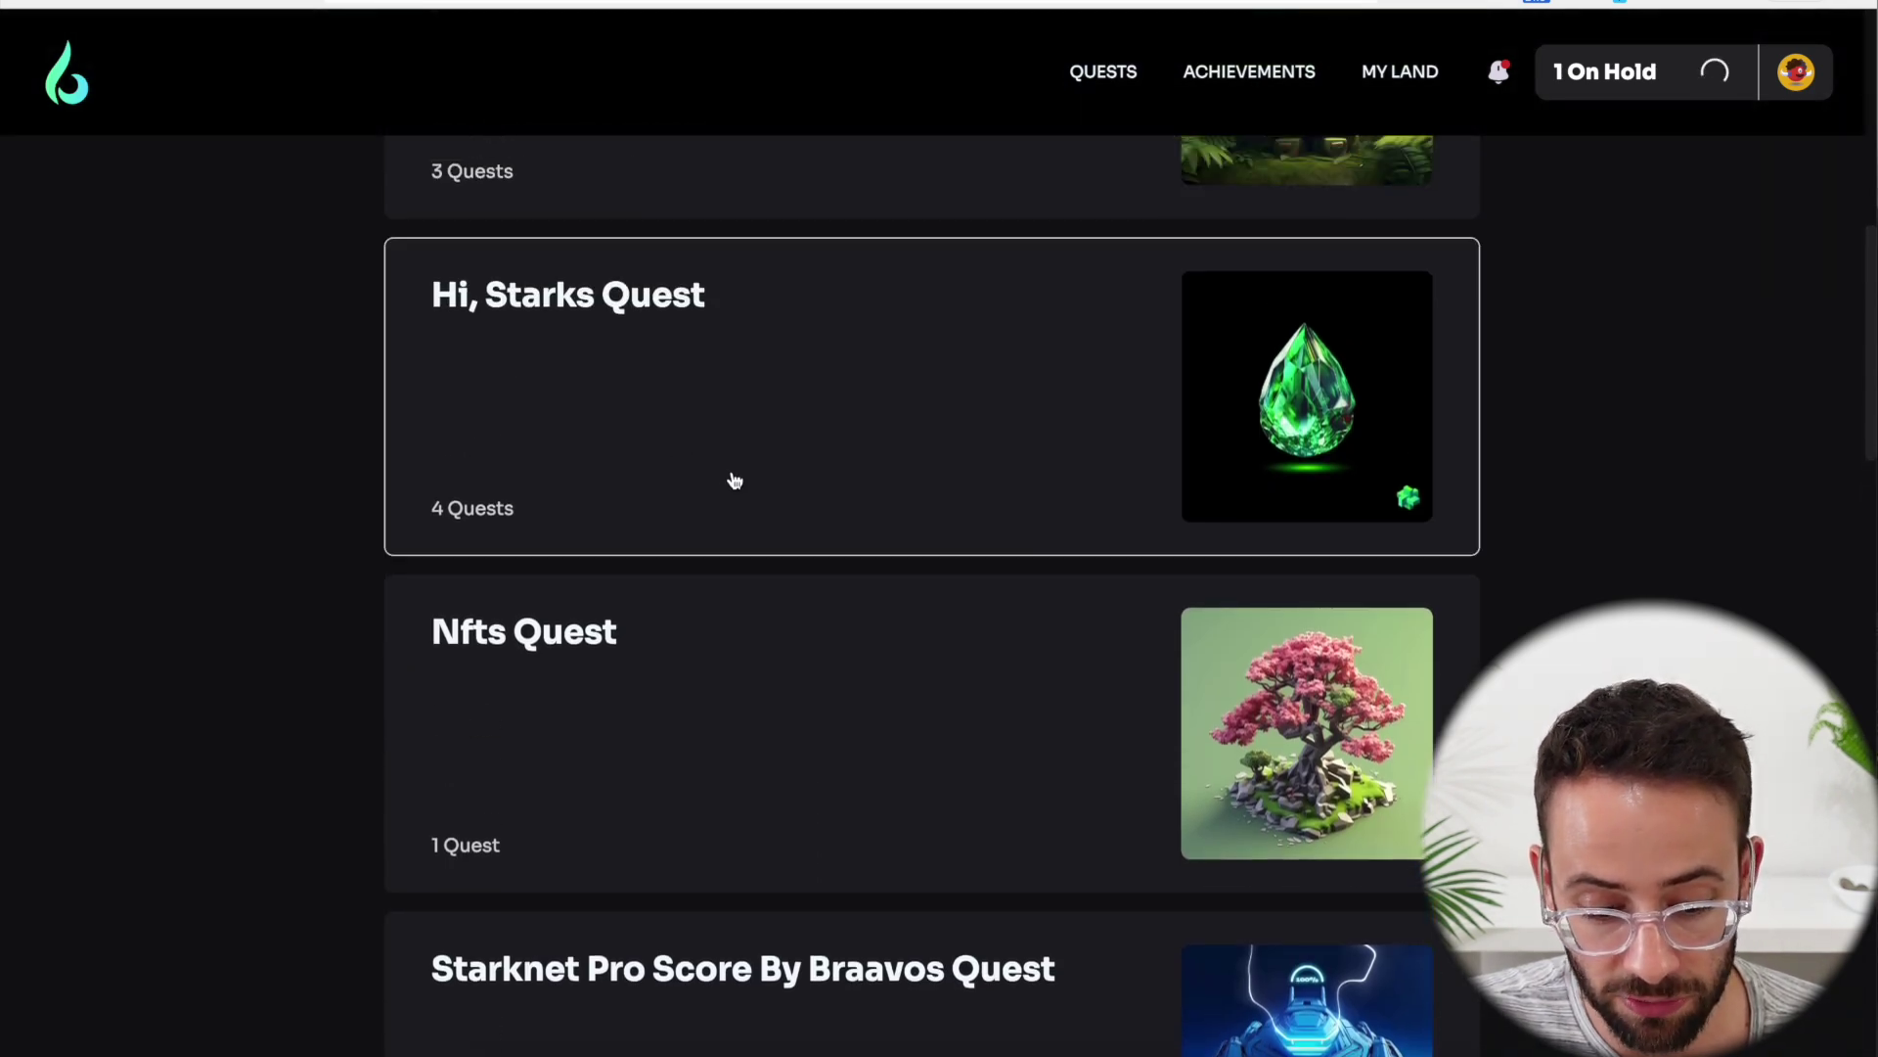
pyautogui.scroll(-9, 735, 479)
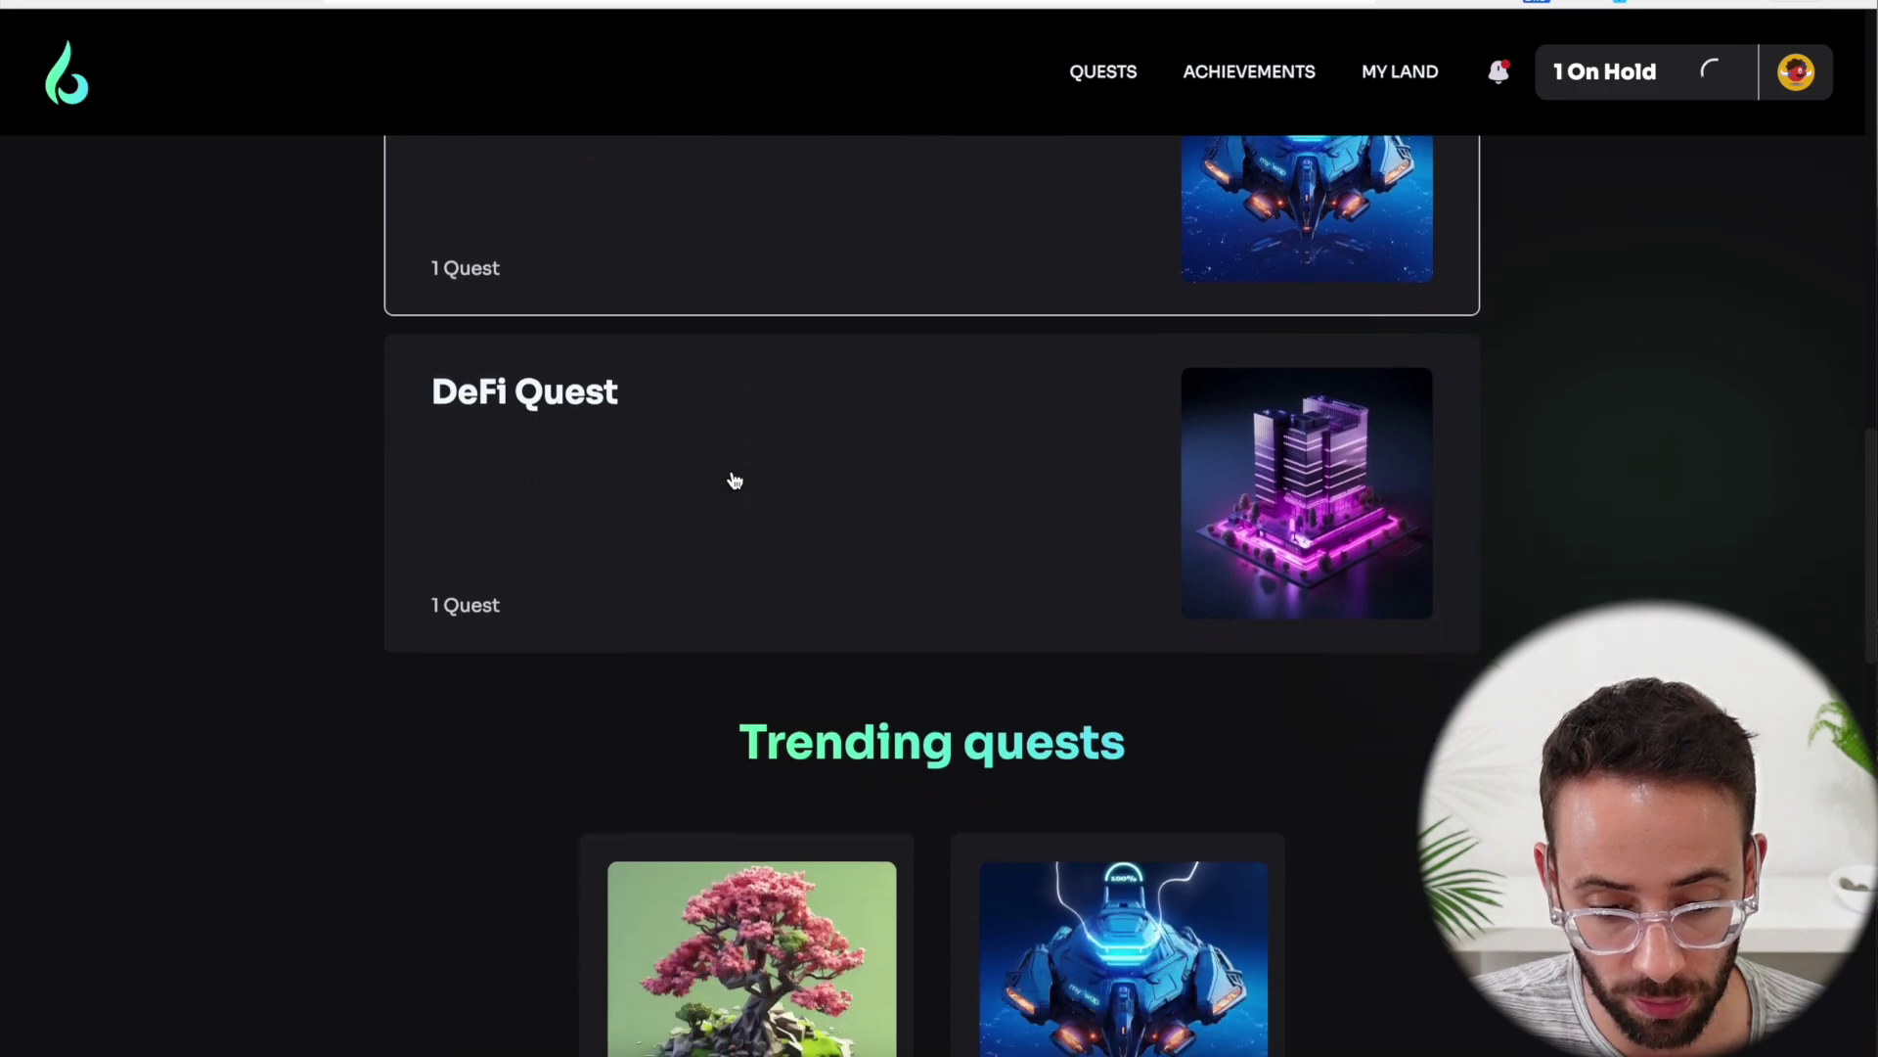
pyautogui.scroll(15, 734, 479)
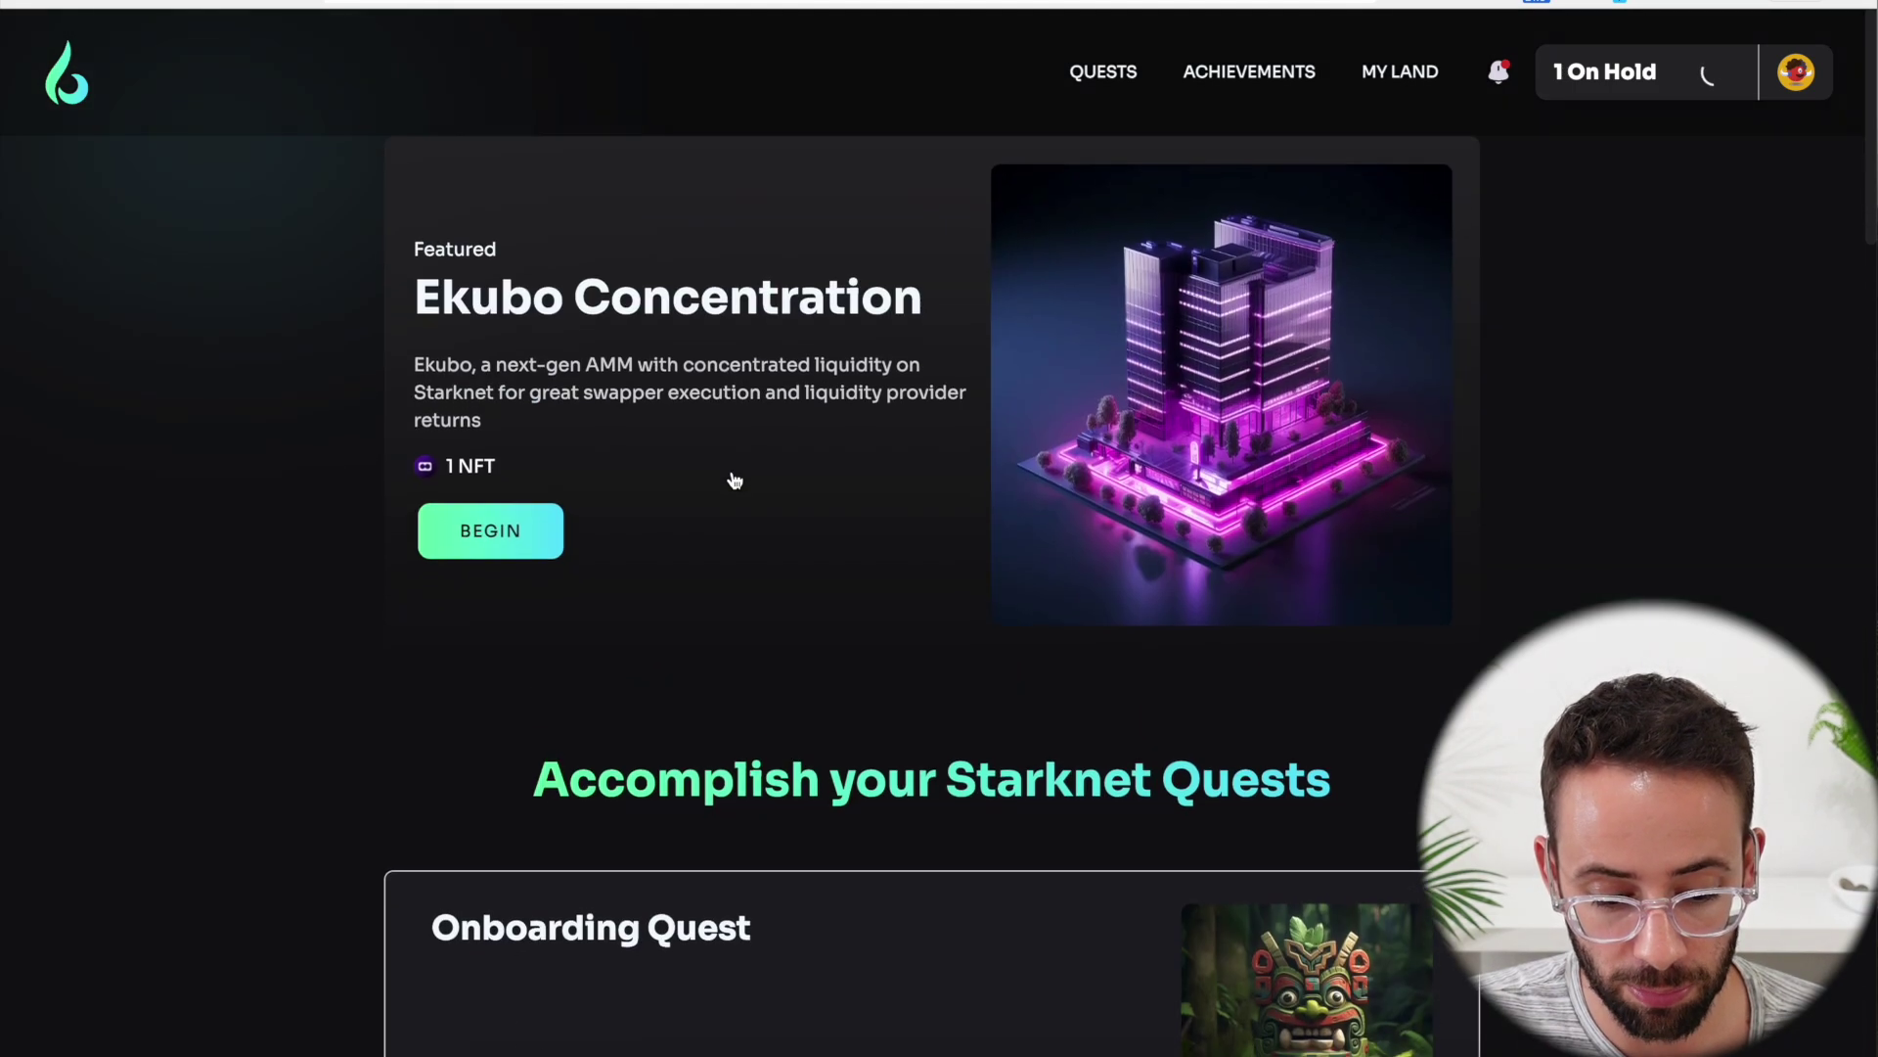
pyautogui.scroll(-3, 735, 479)
pyautogui.scroll(-9, 801, 784)
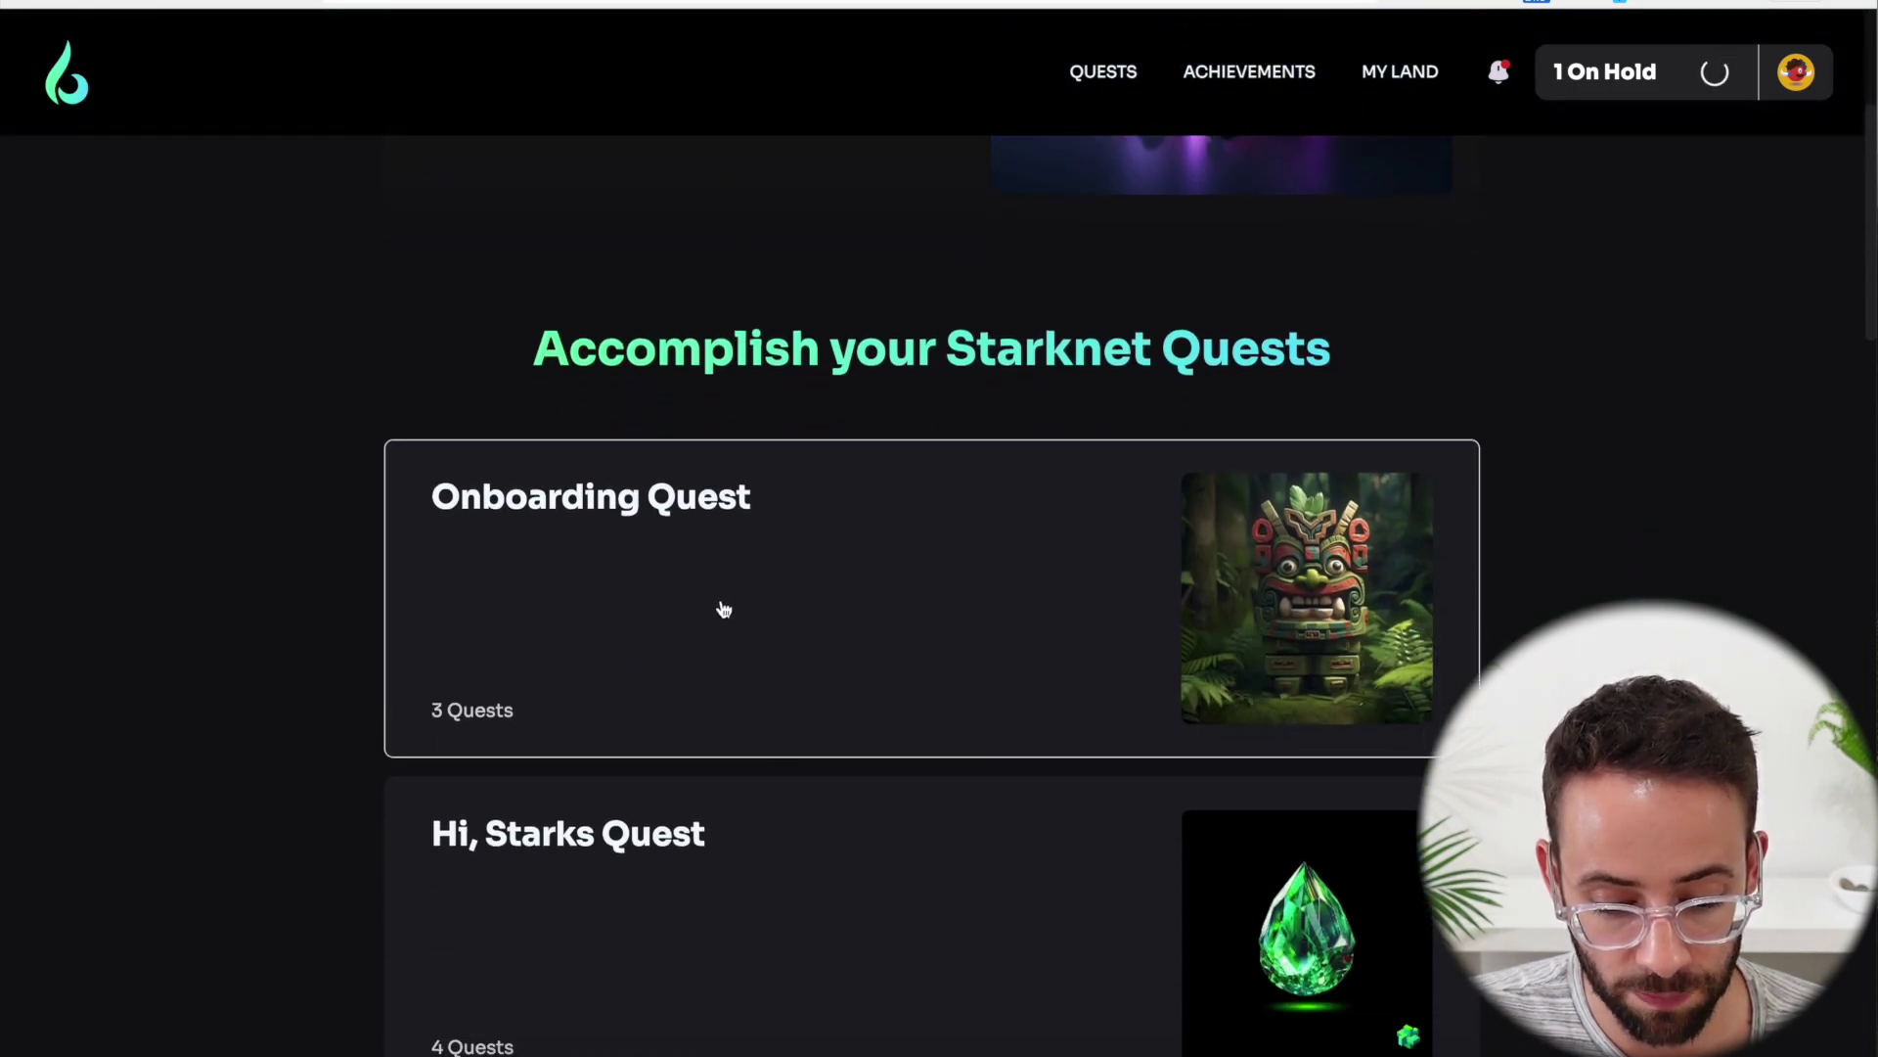
pyautogui.scroll(-4, 809, 583)
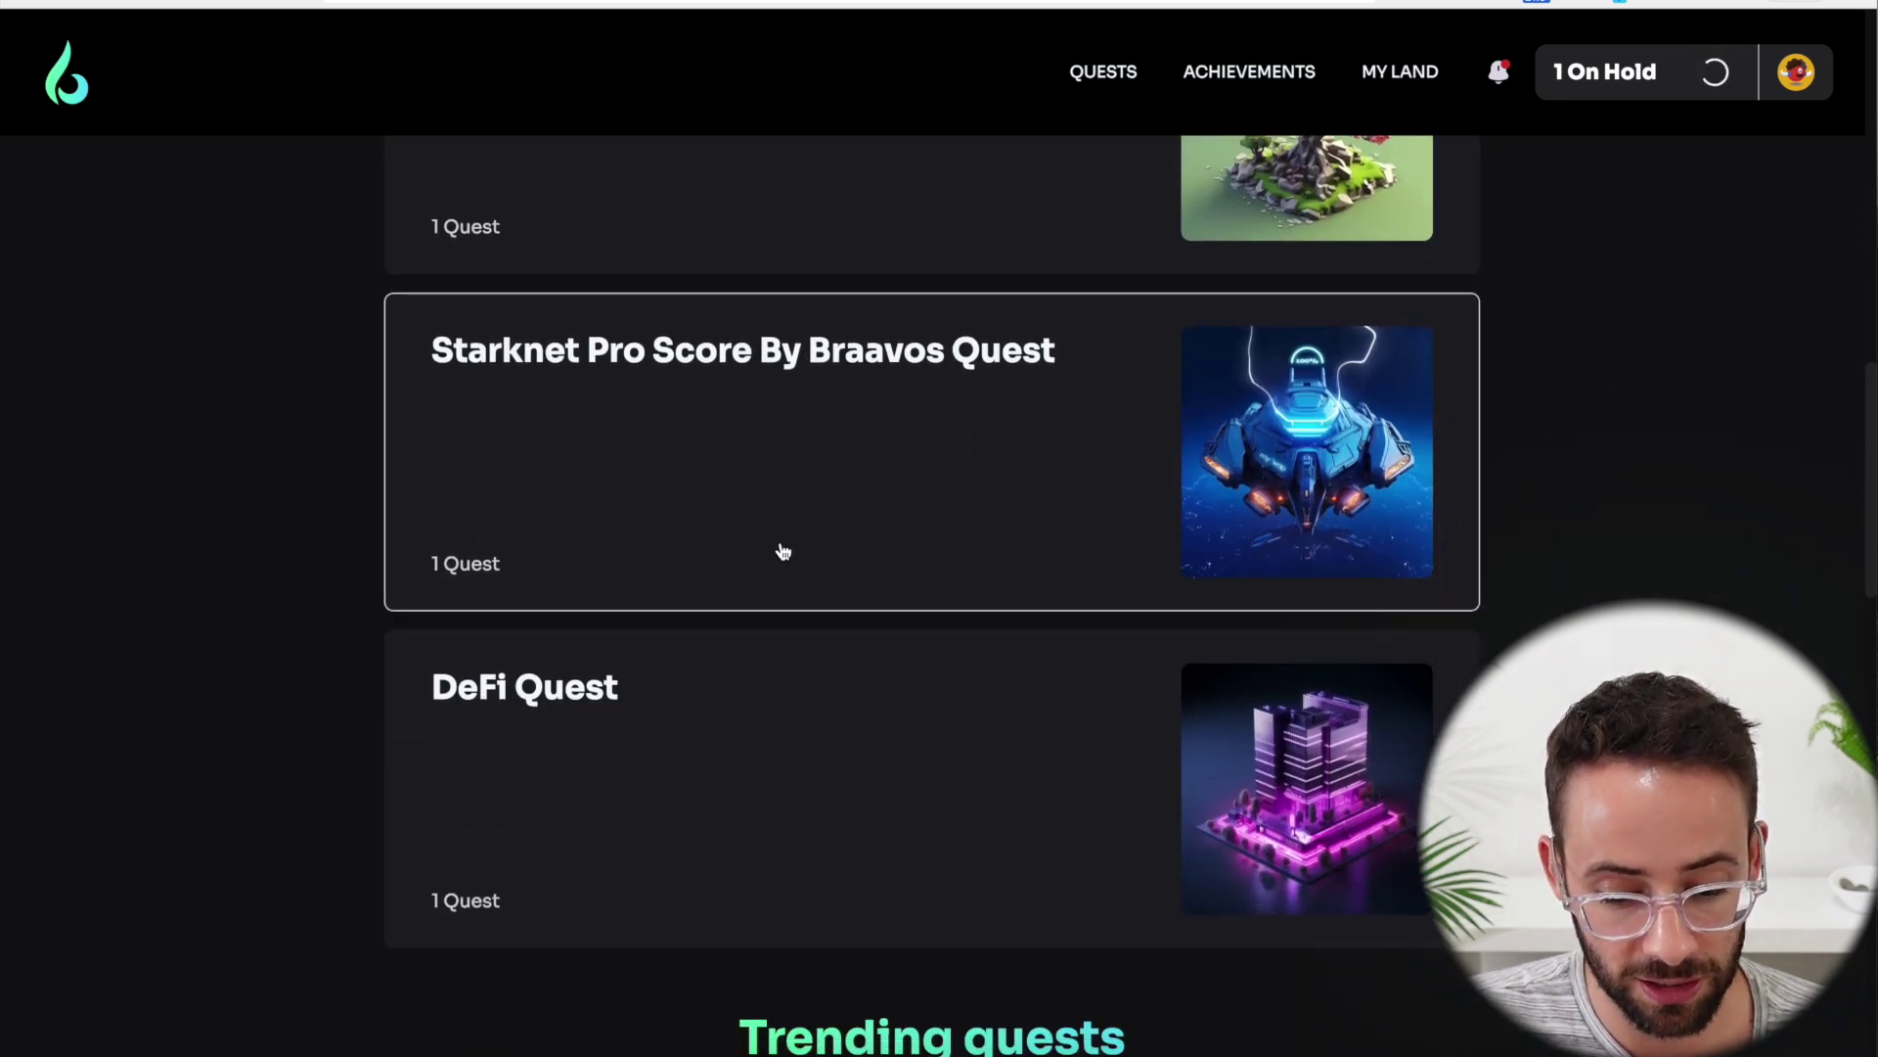
pyautogui.scroll(-2, 783, 551)
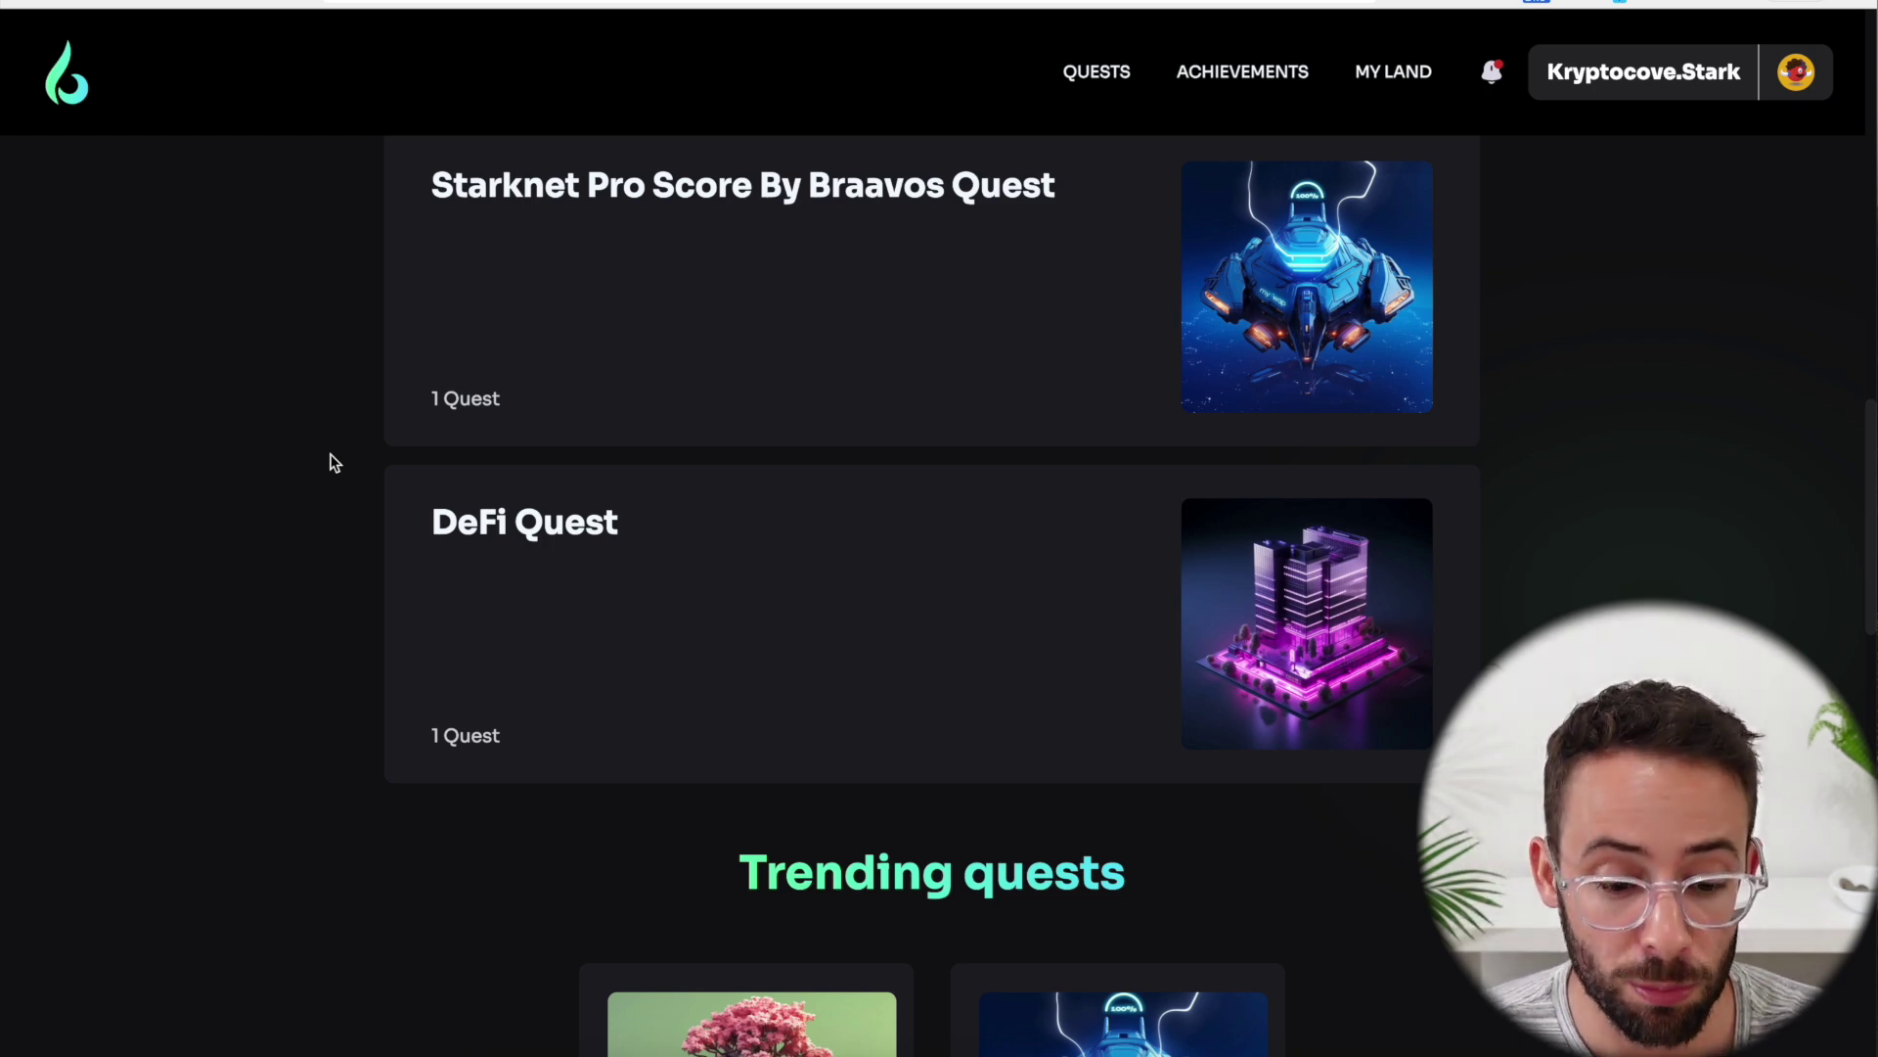
pyautogui.scroll(18, 332, 462)
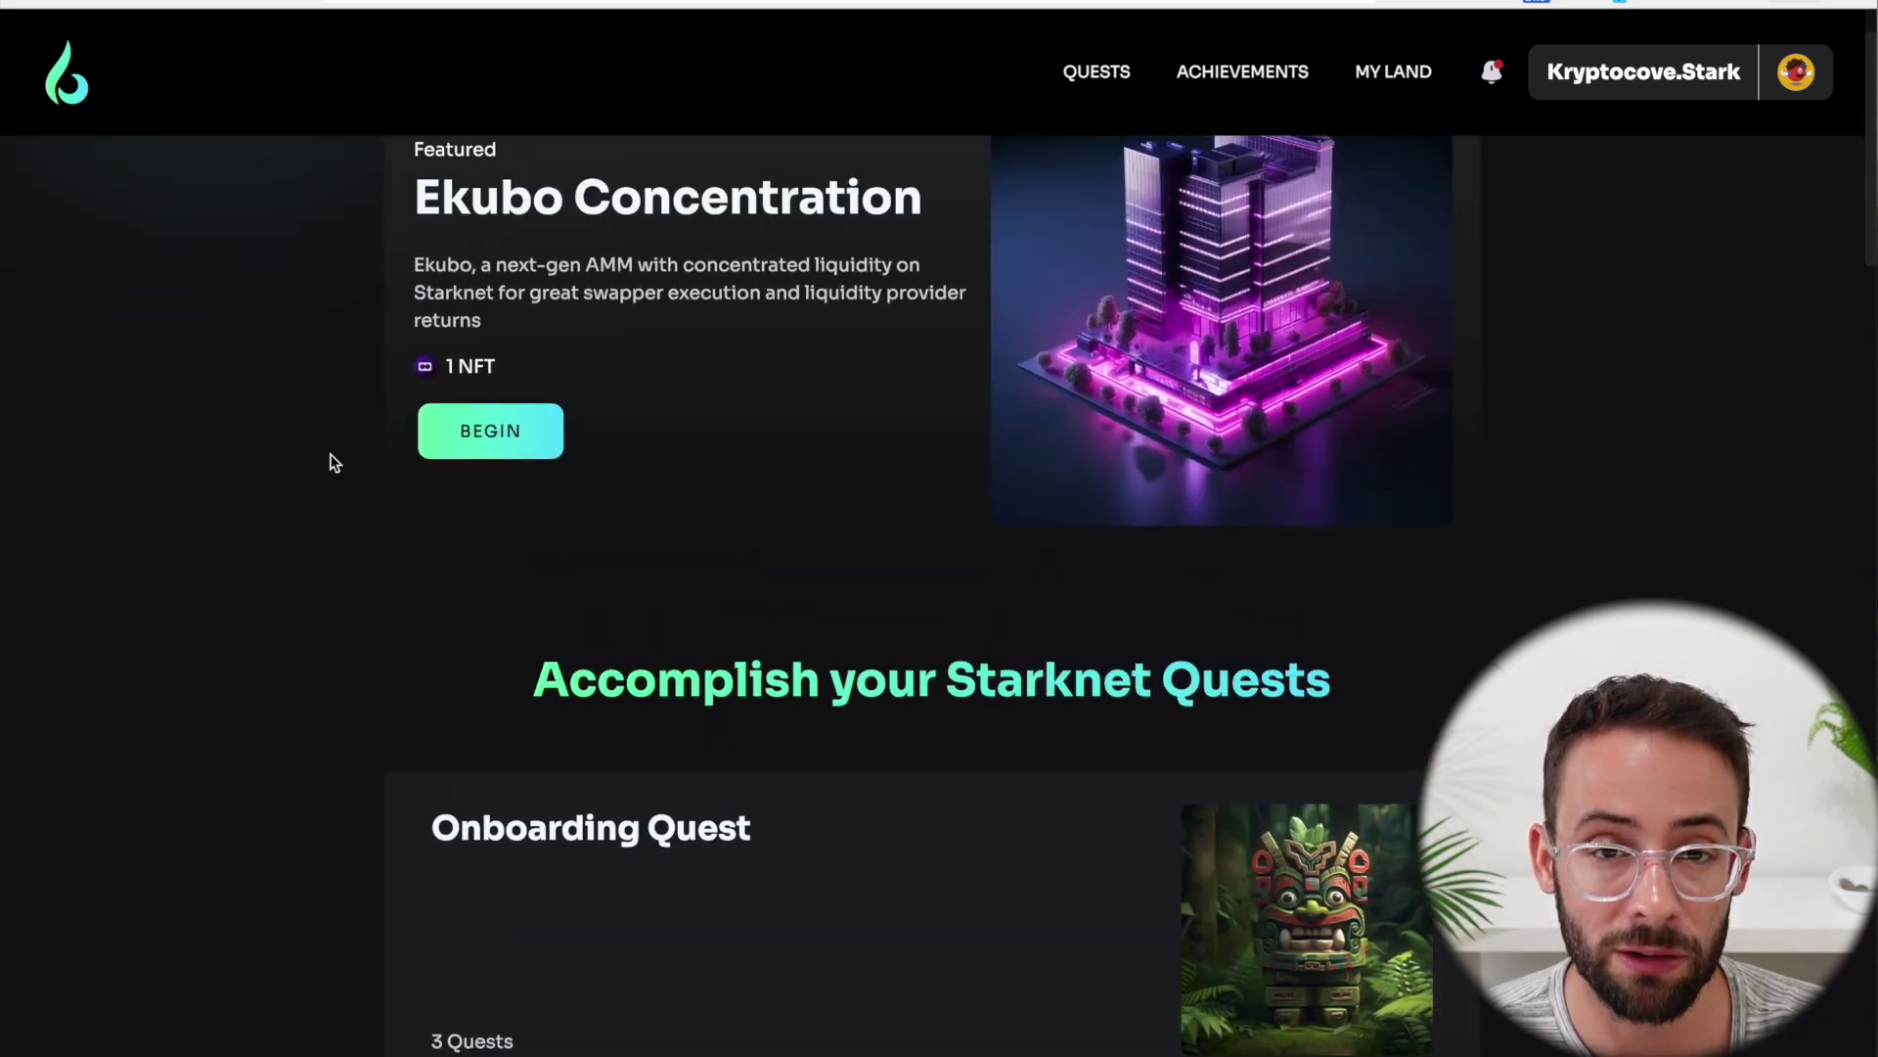
pyautogui.scroll(-18, 333, 463)
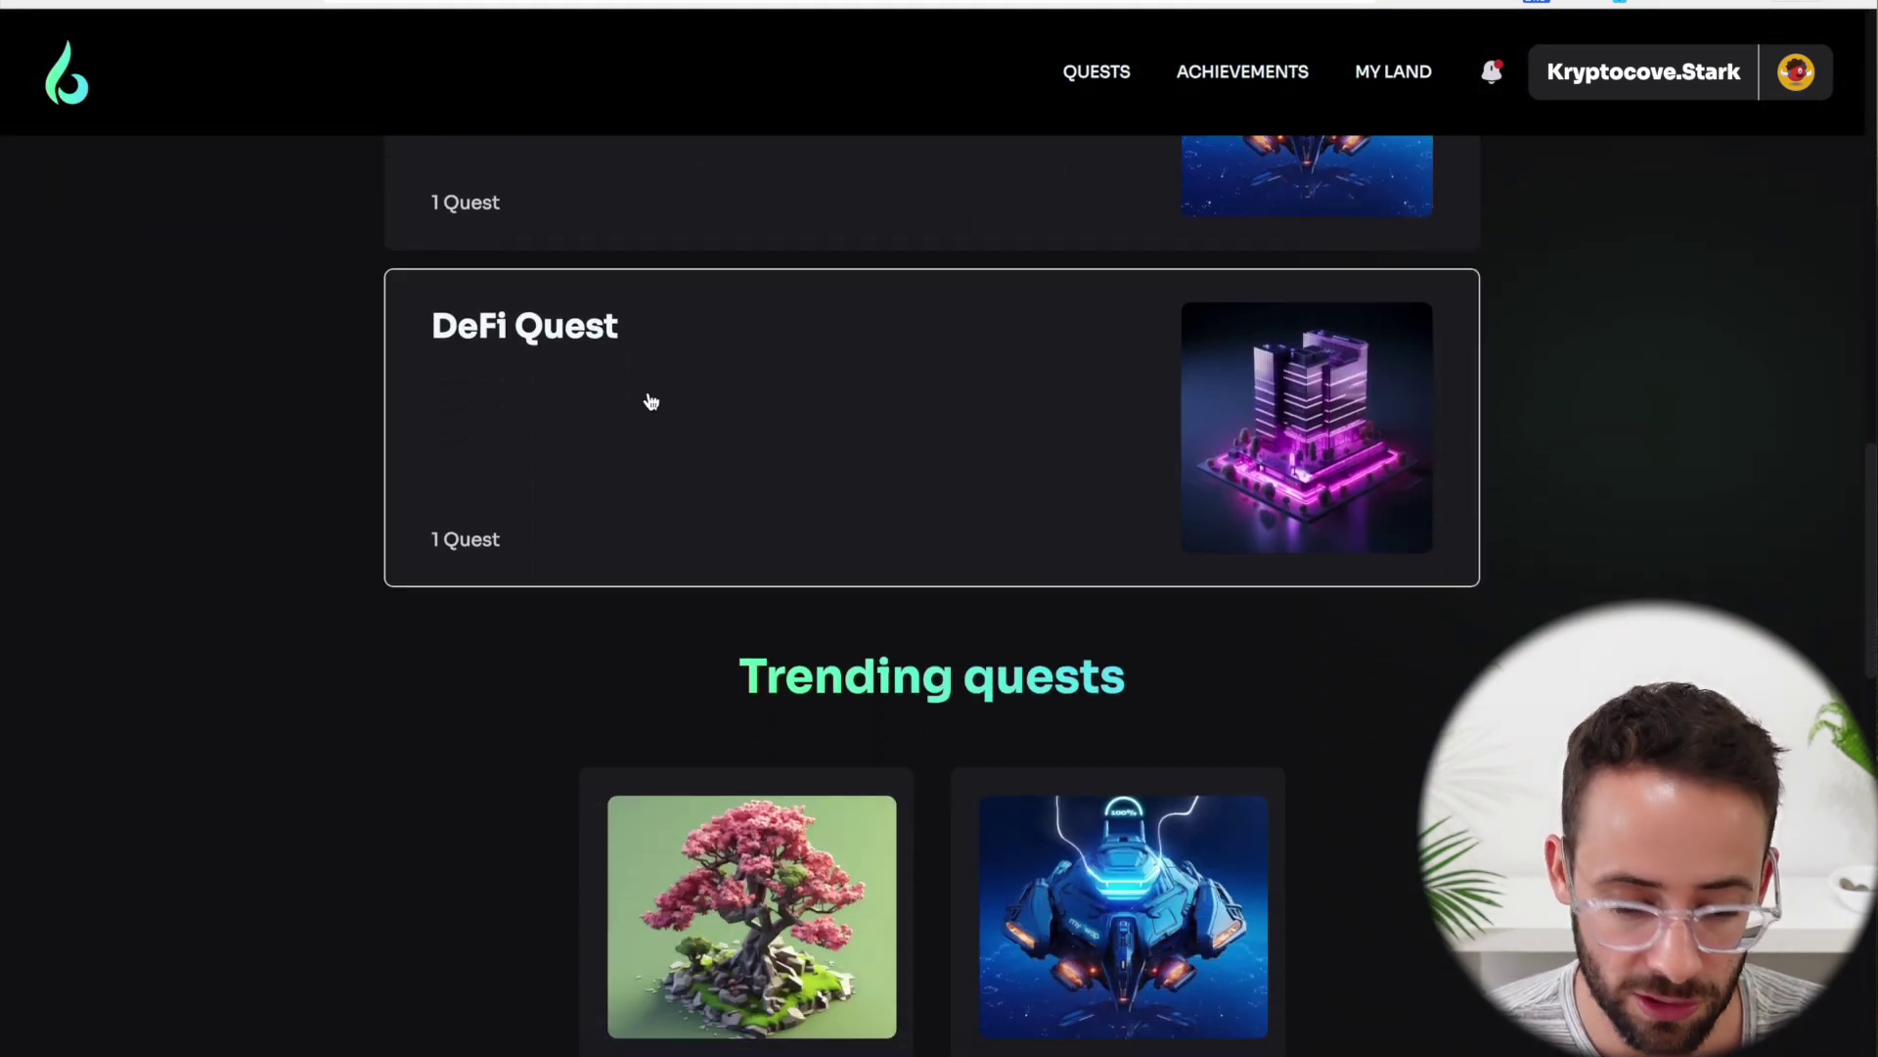
# Open the Ekubo Concentration quest from DeFi Quest, review its steps and reward, and start its quiz
pyautogui.click(762, 395)
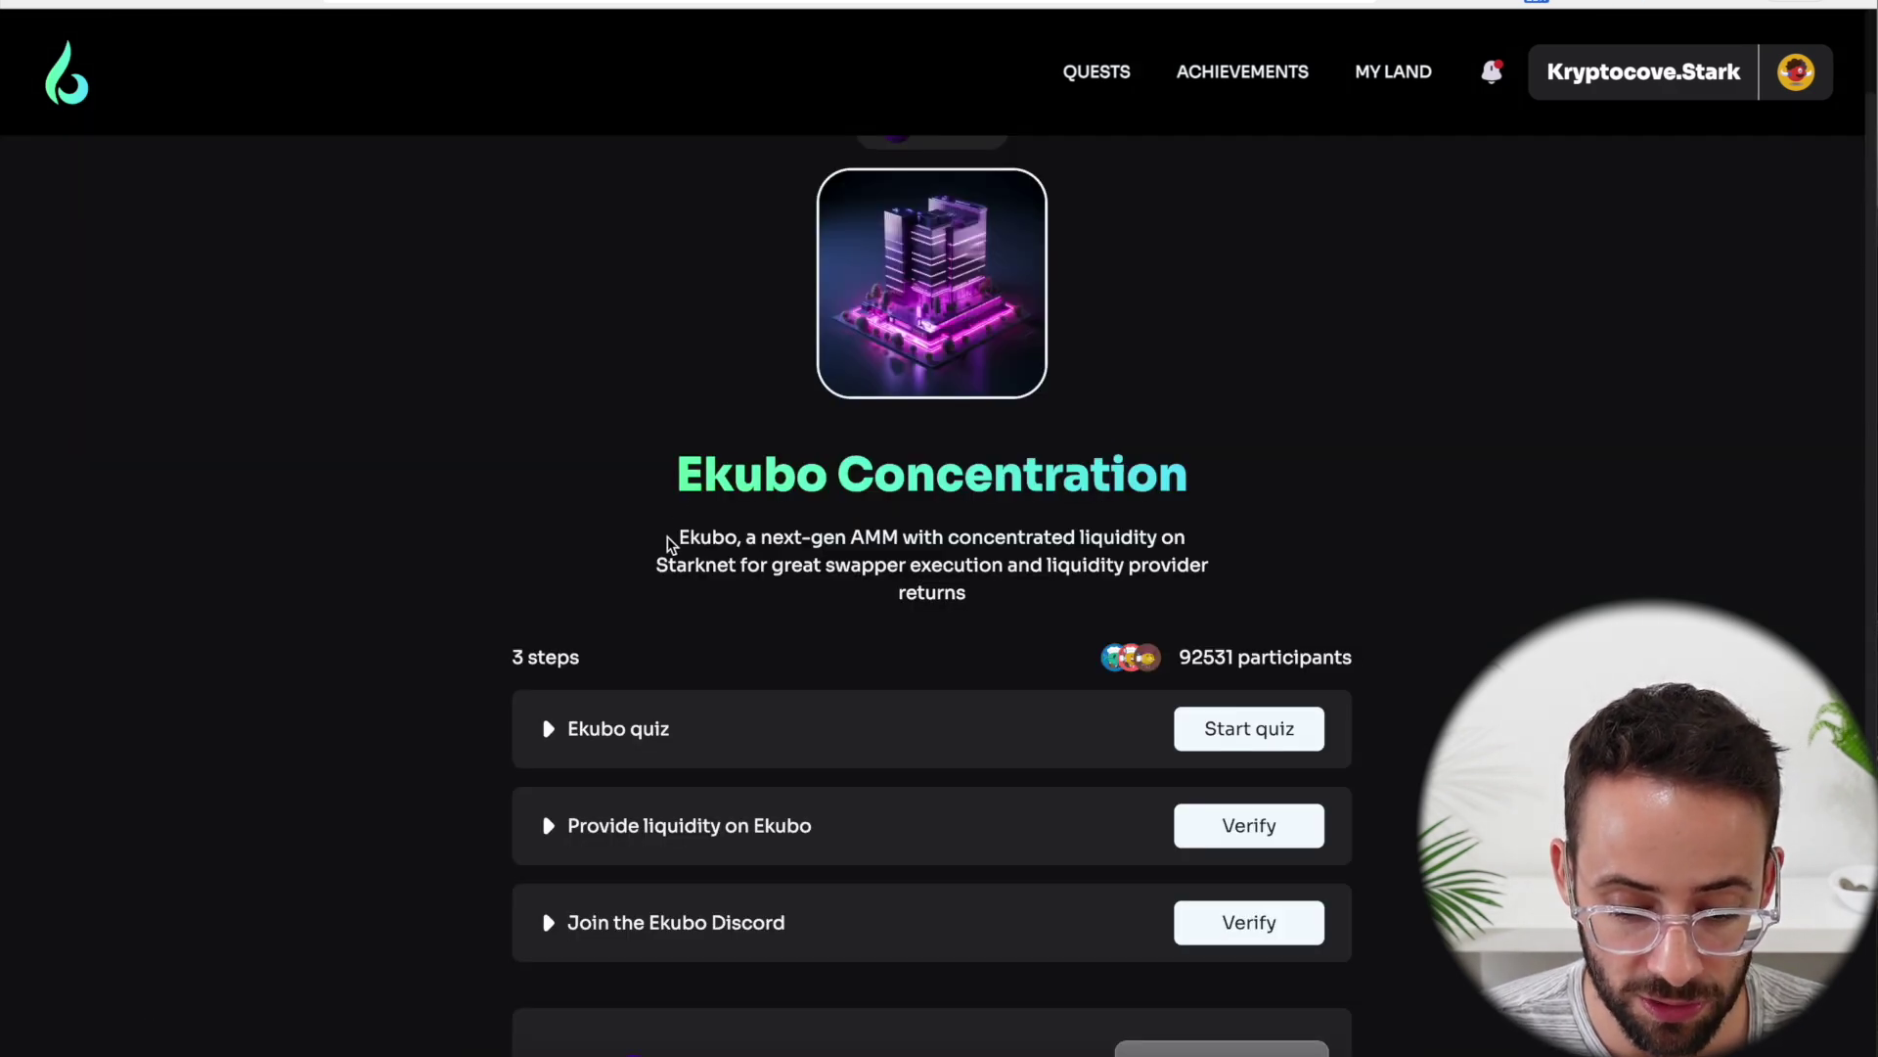
pyautogui.scroll(-1, 675, 546)
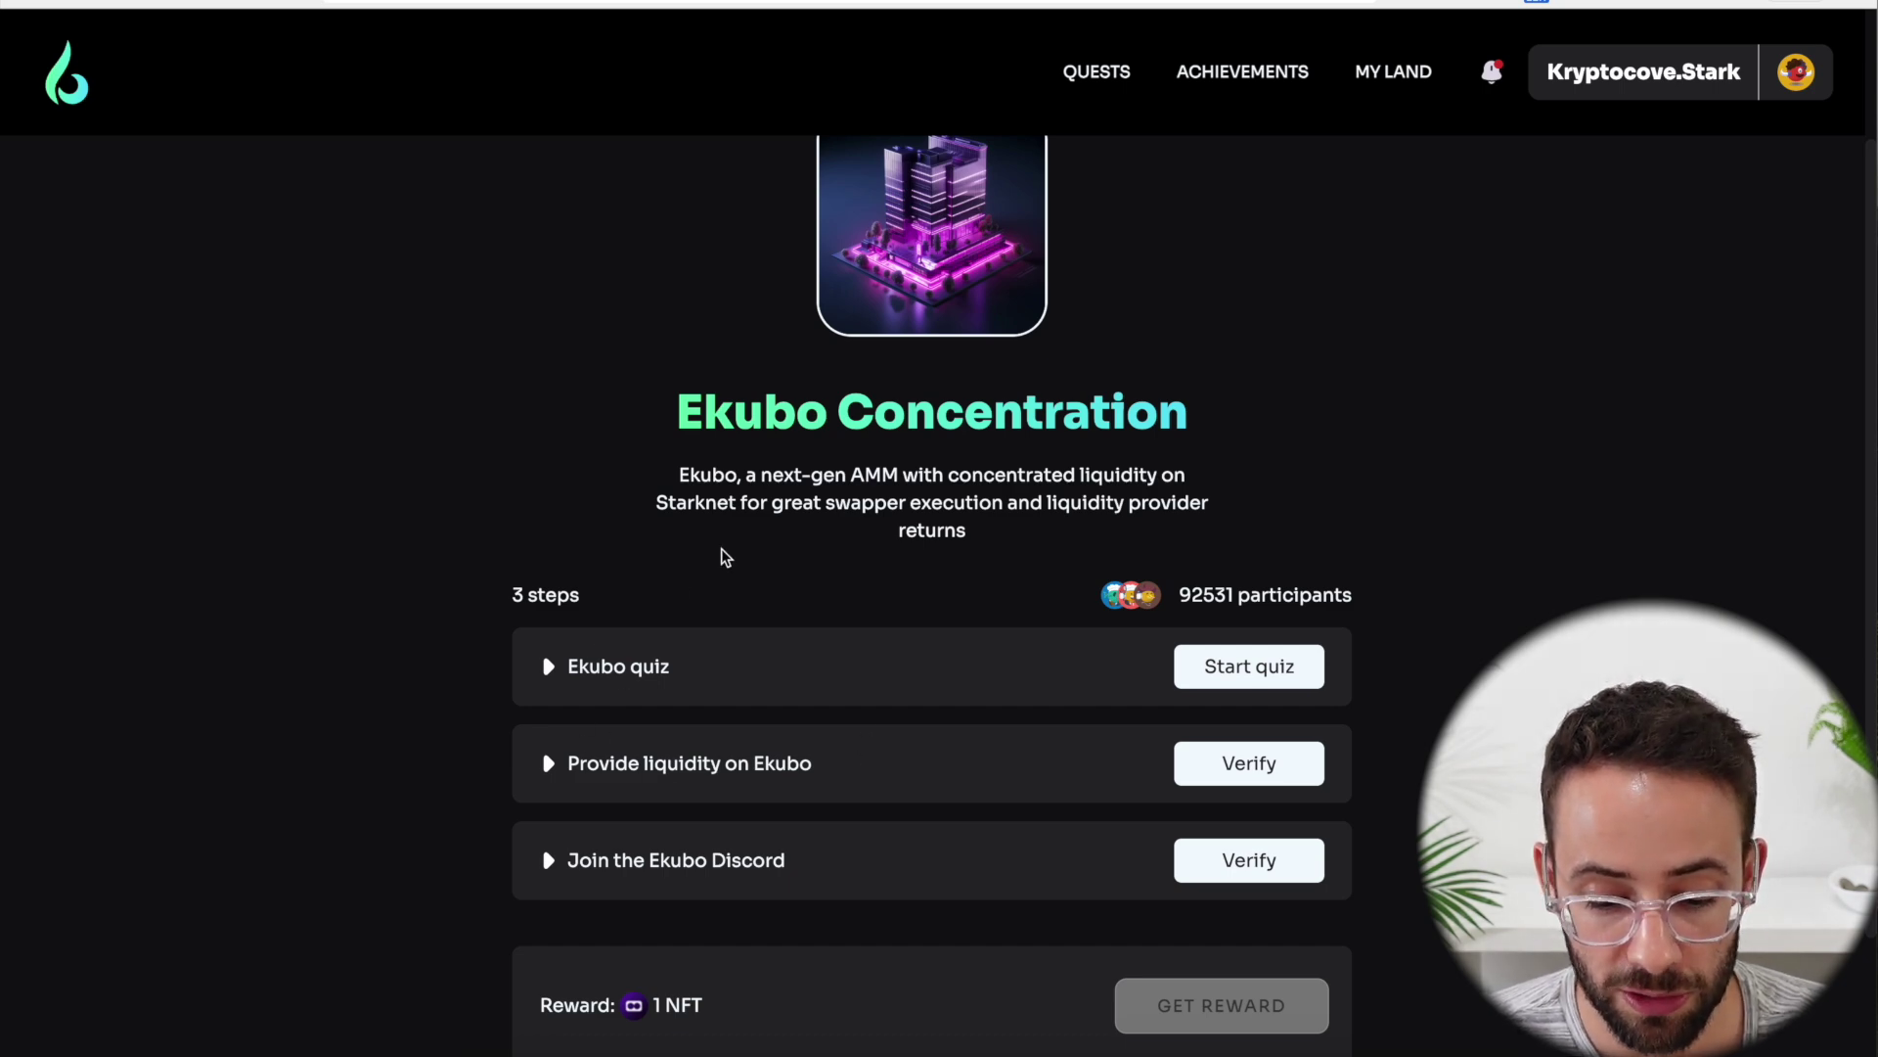
pyautogui.scroll(-2, 725, 557)
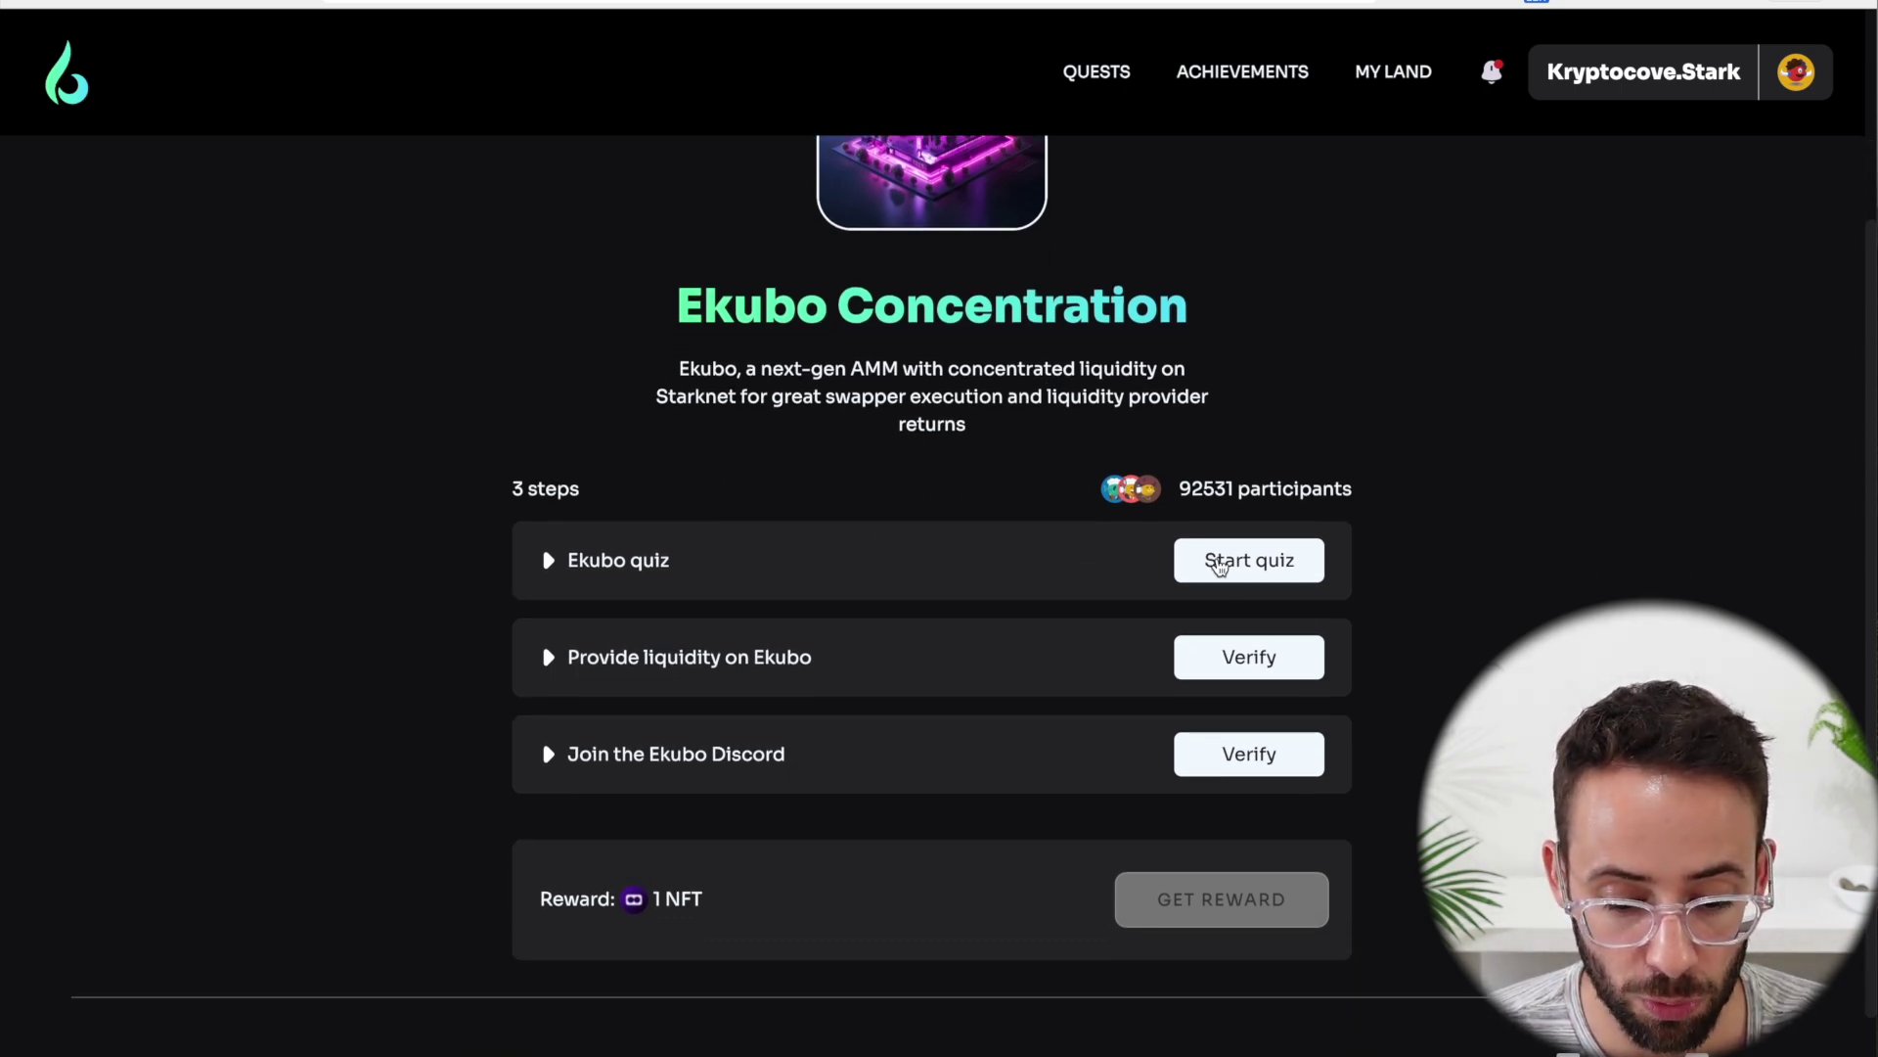
pyautogui.click(1222, 566)
# Complete the Ekubo quiz answering Starknet, concentrated liquidity, and better pricing
pyautogui.click(1022, 626)
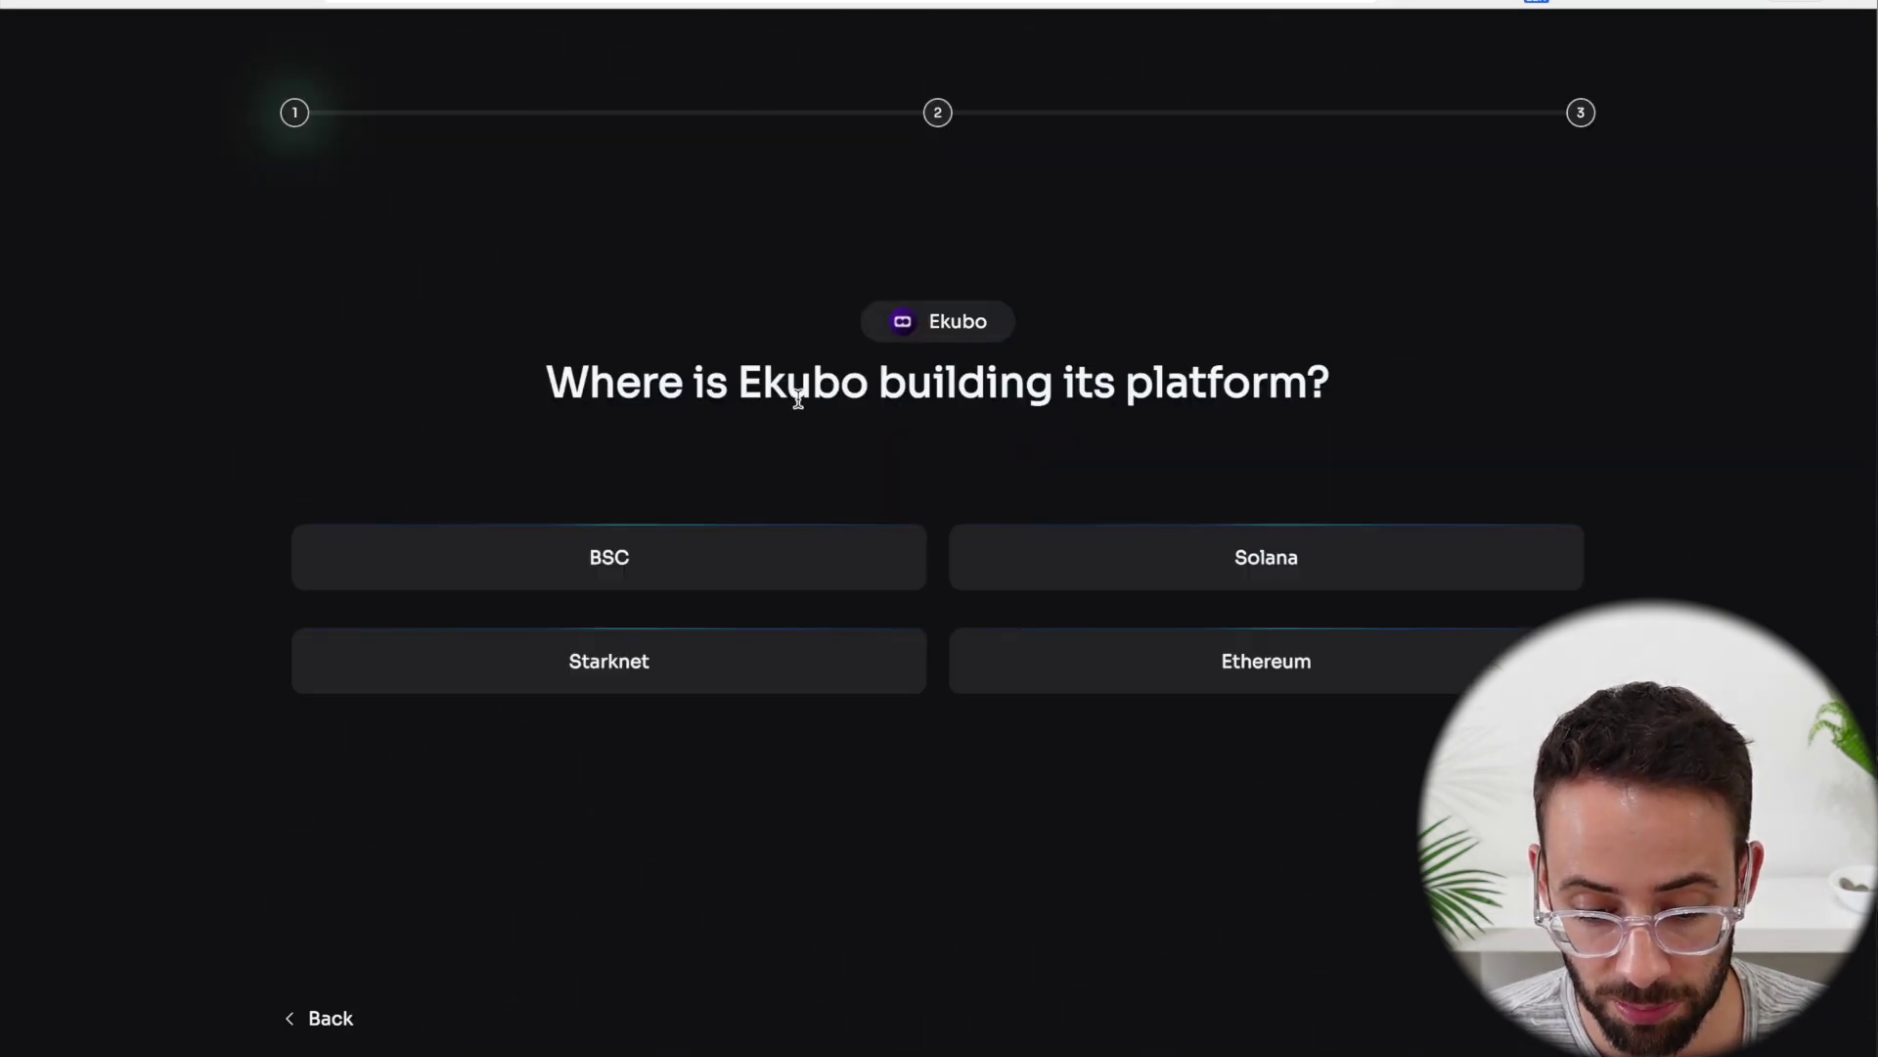
pyautogui.click(812, 668)
pyautogui.click(942, 871)
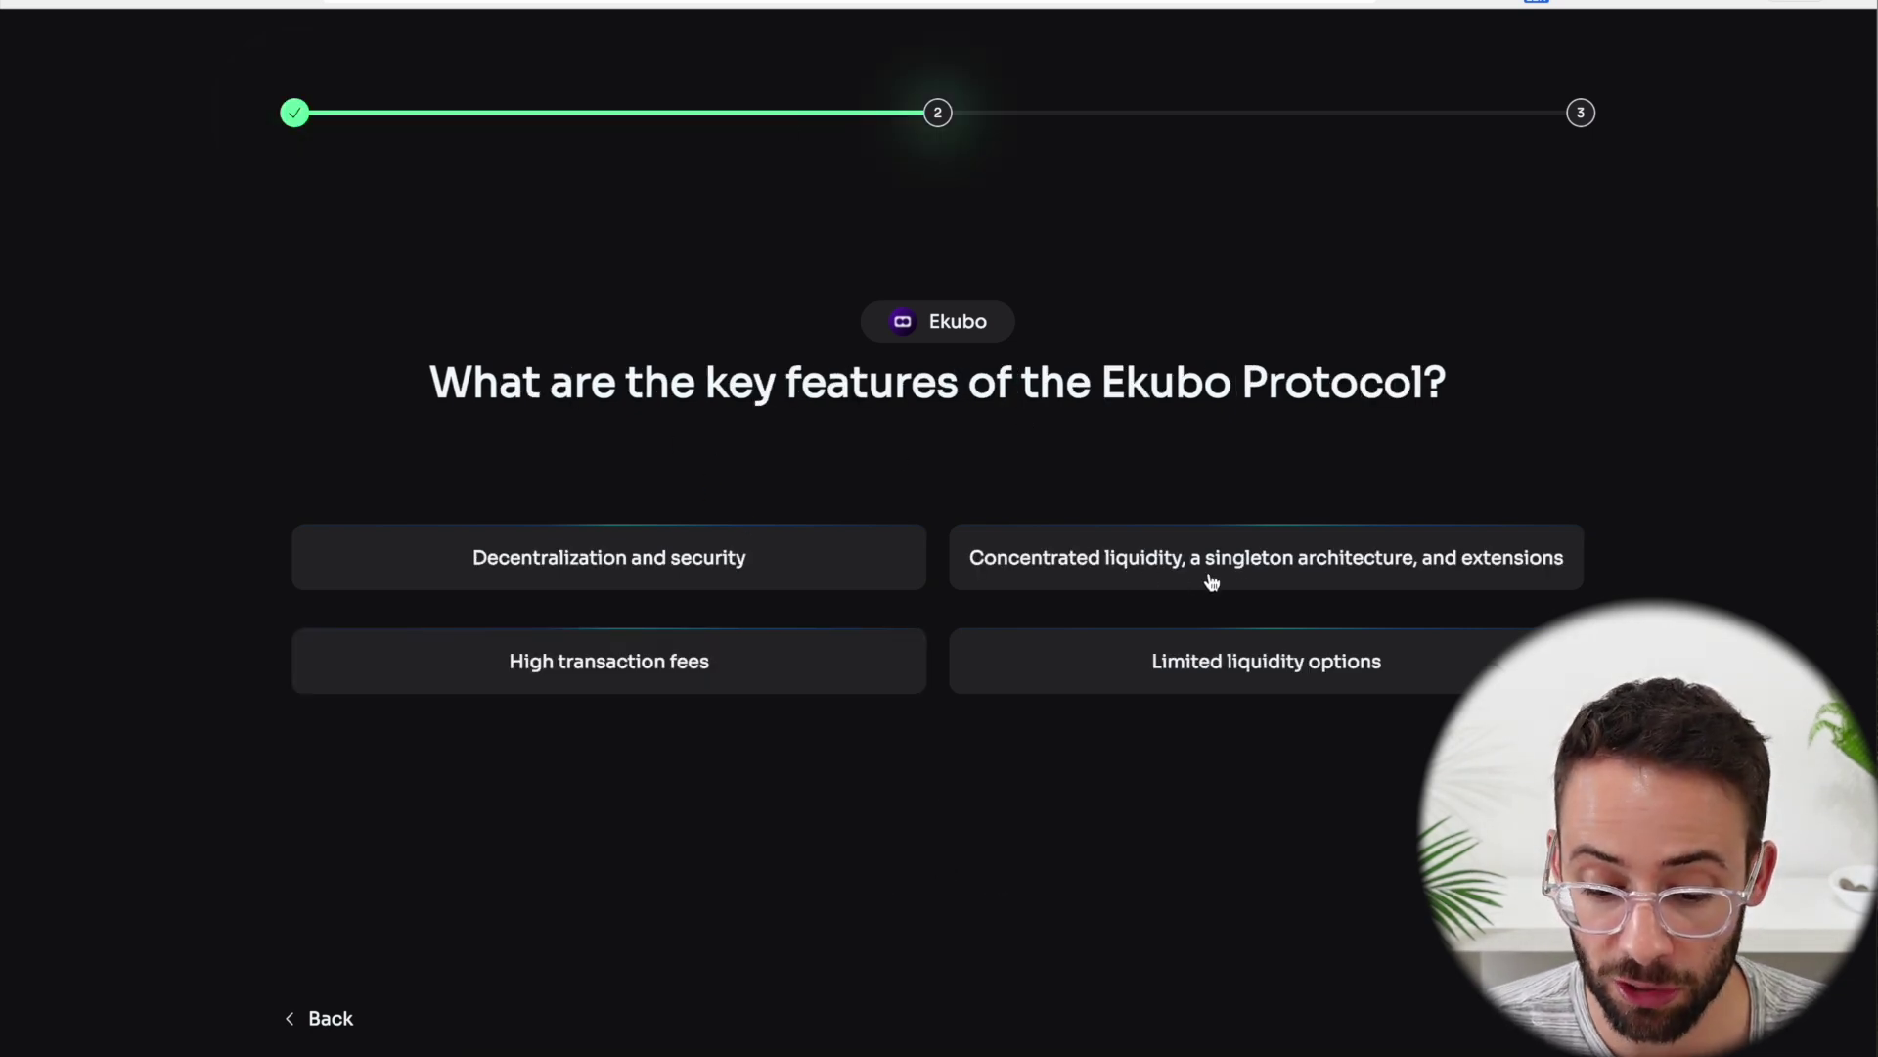
pyautogui.click(1263, 586)
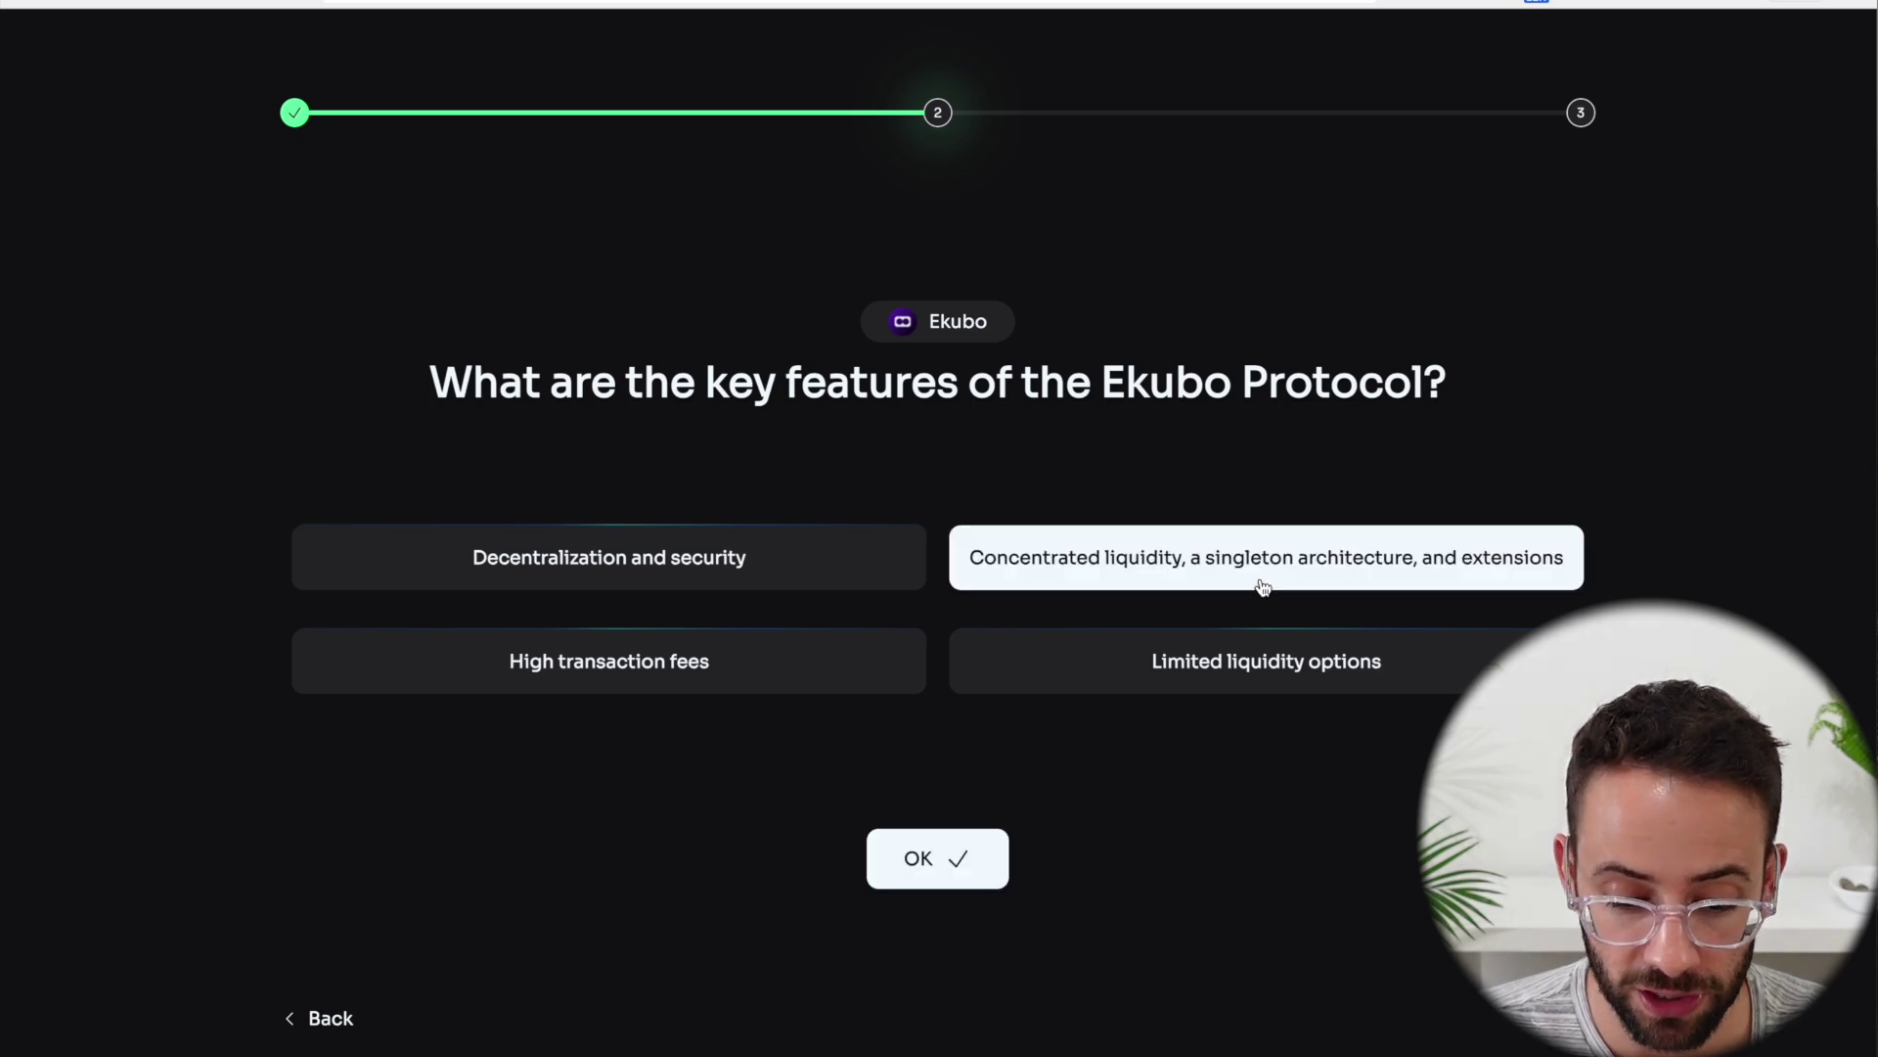
pyautogui.click(939, 876)
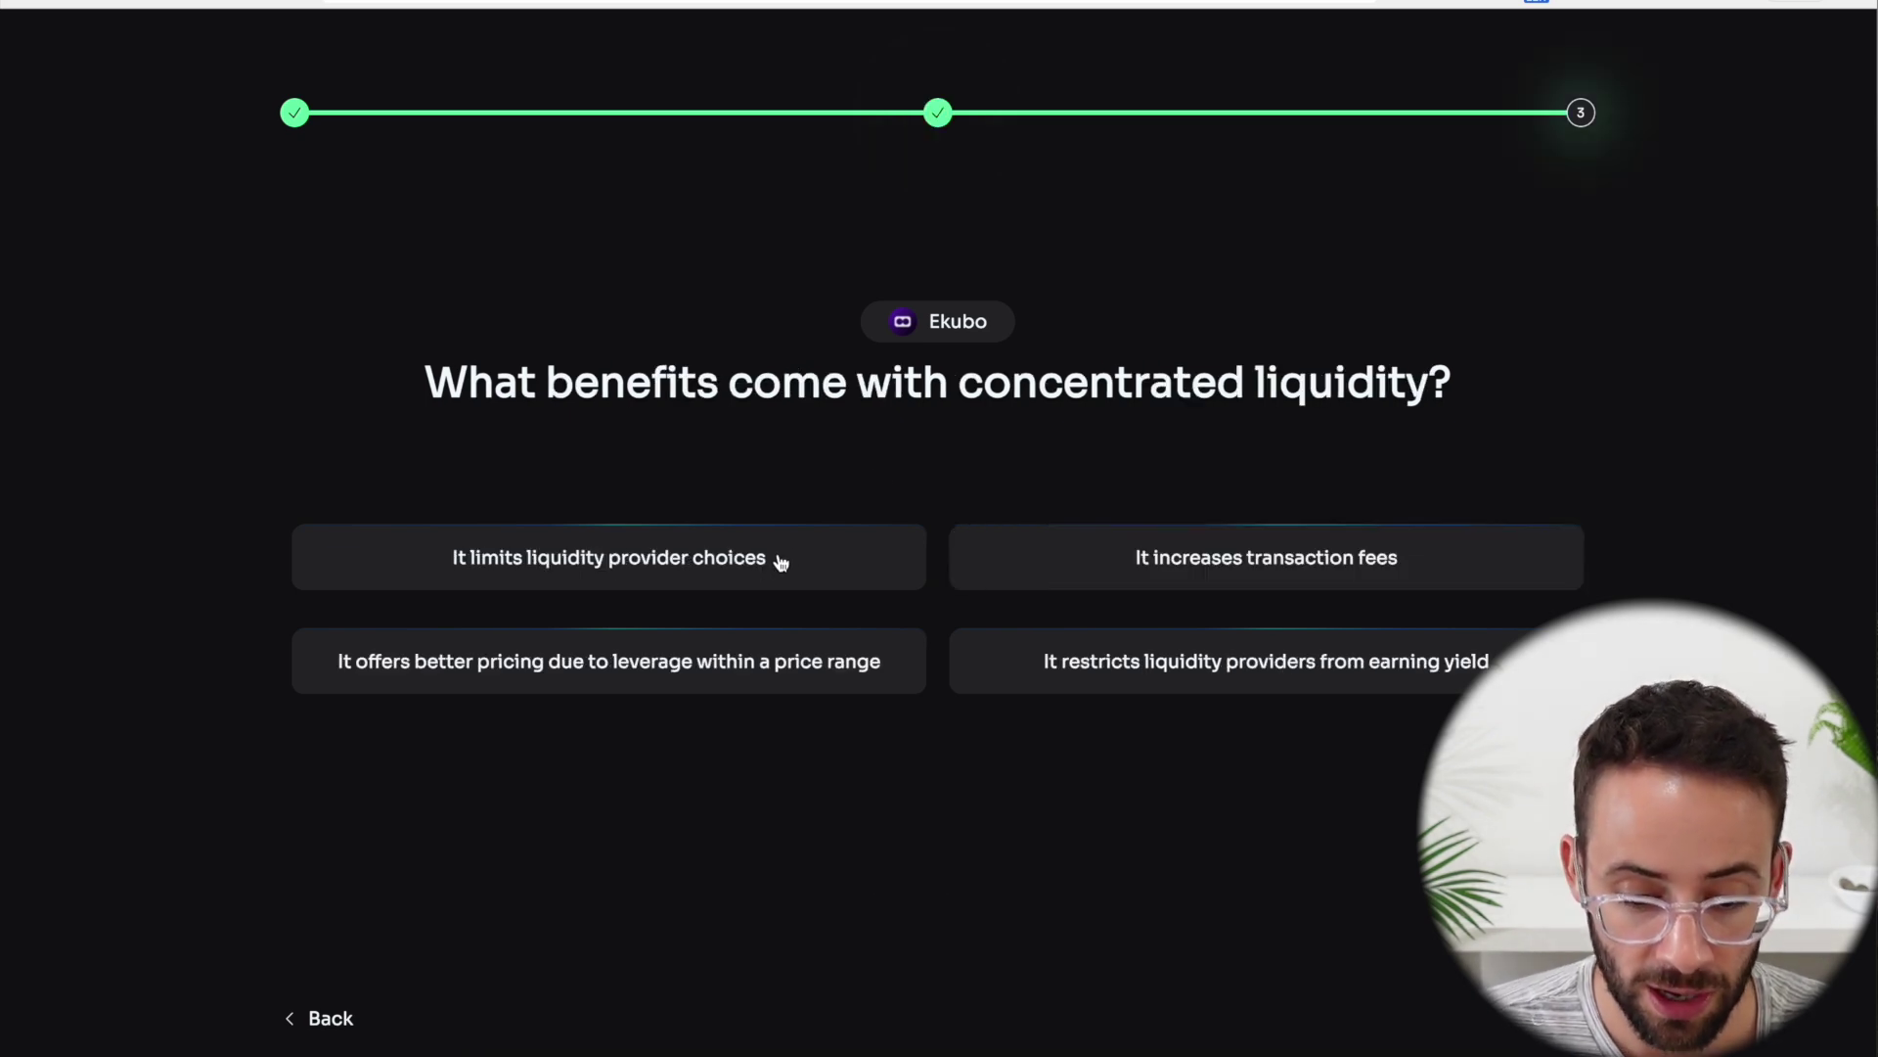
pyautogui.click(729, 649)
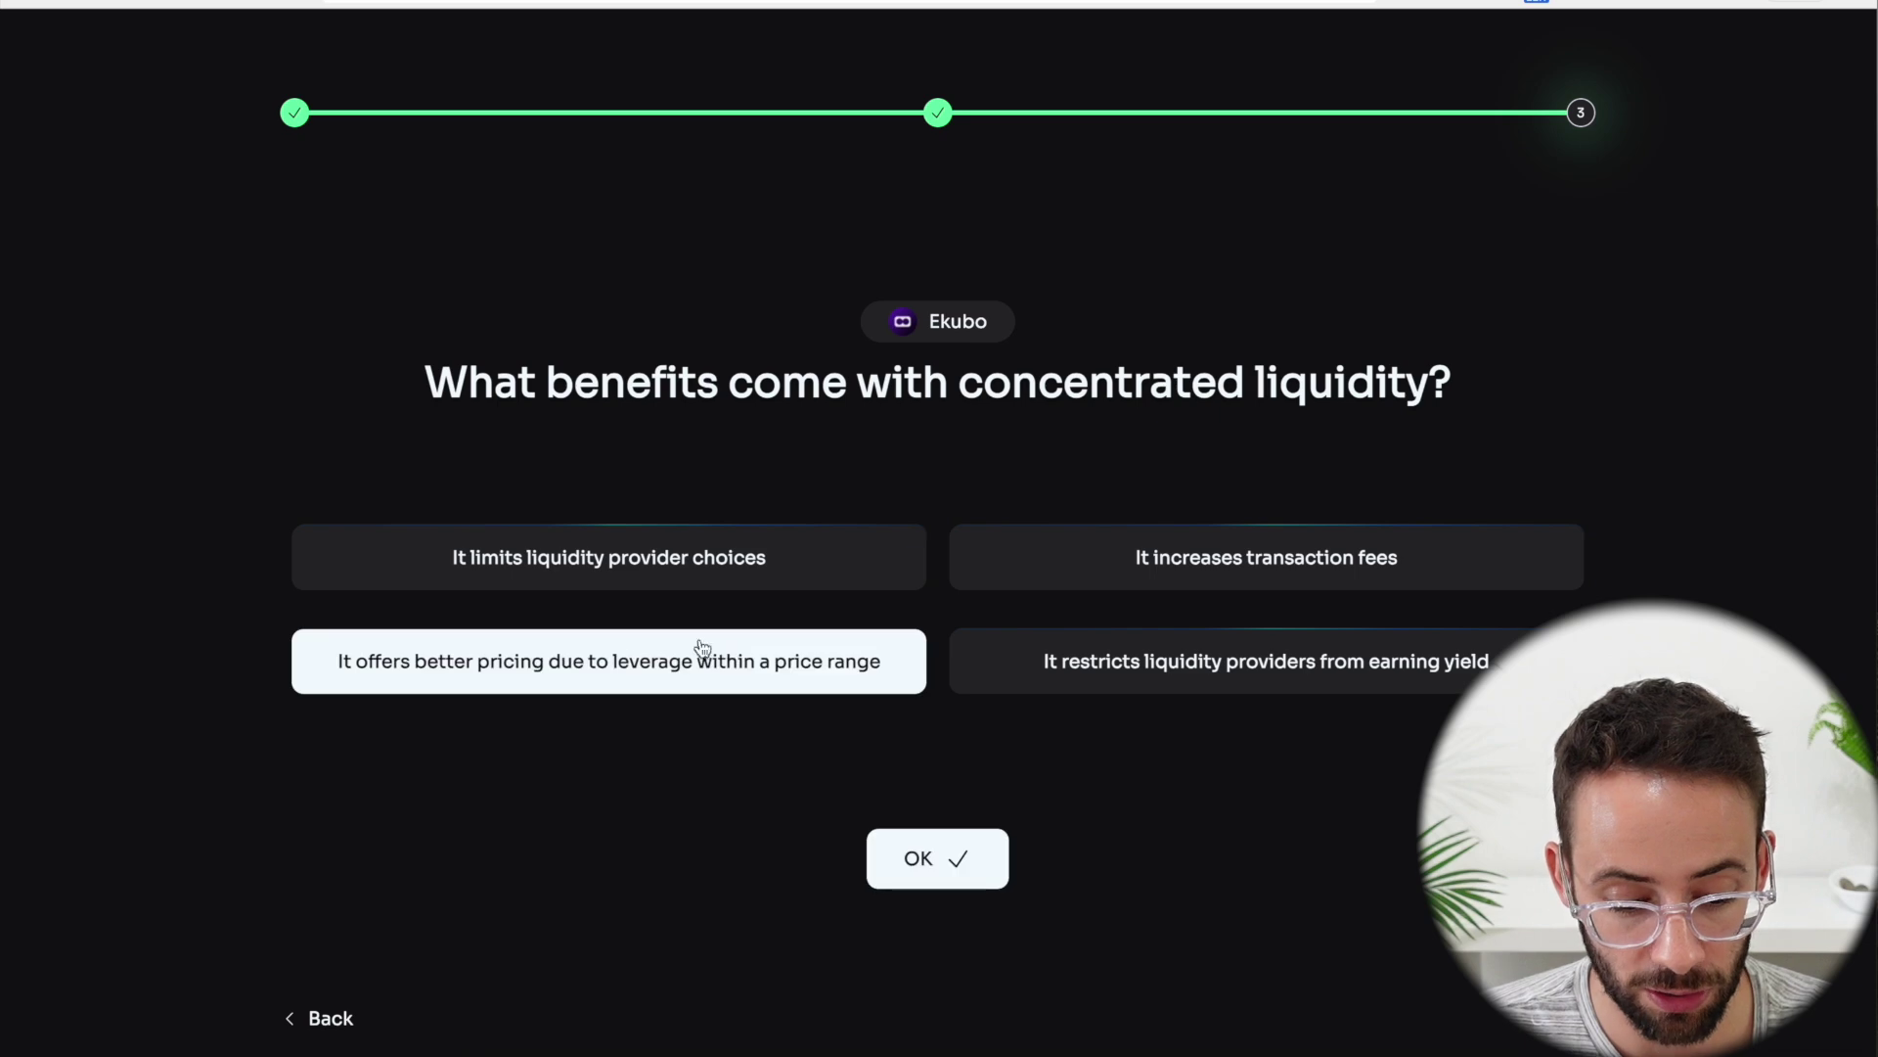
pyautogui.click(936, 858)
# Expand the Provide liquidity on Ekubo step and follow its link to Ekubo
pyautogui.scroll(-1, 935, 796)
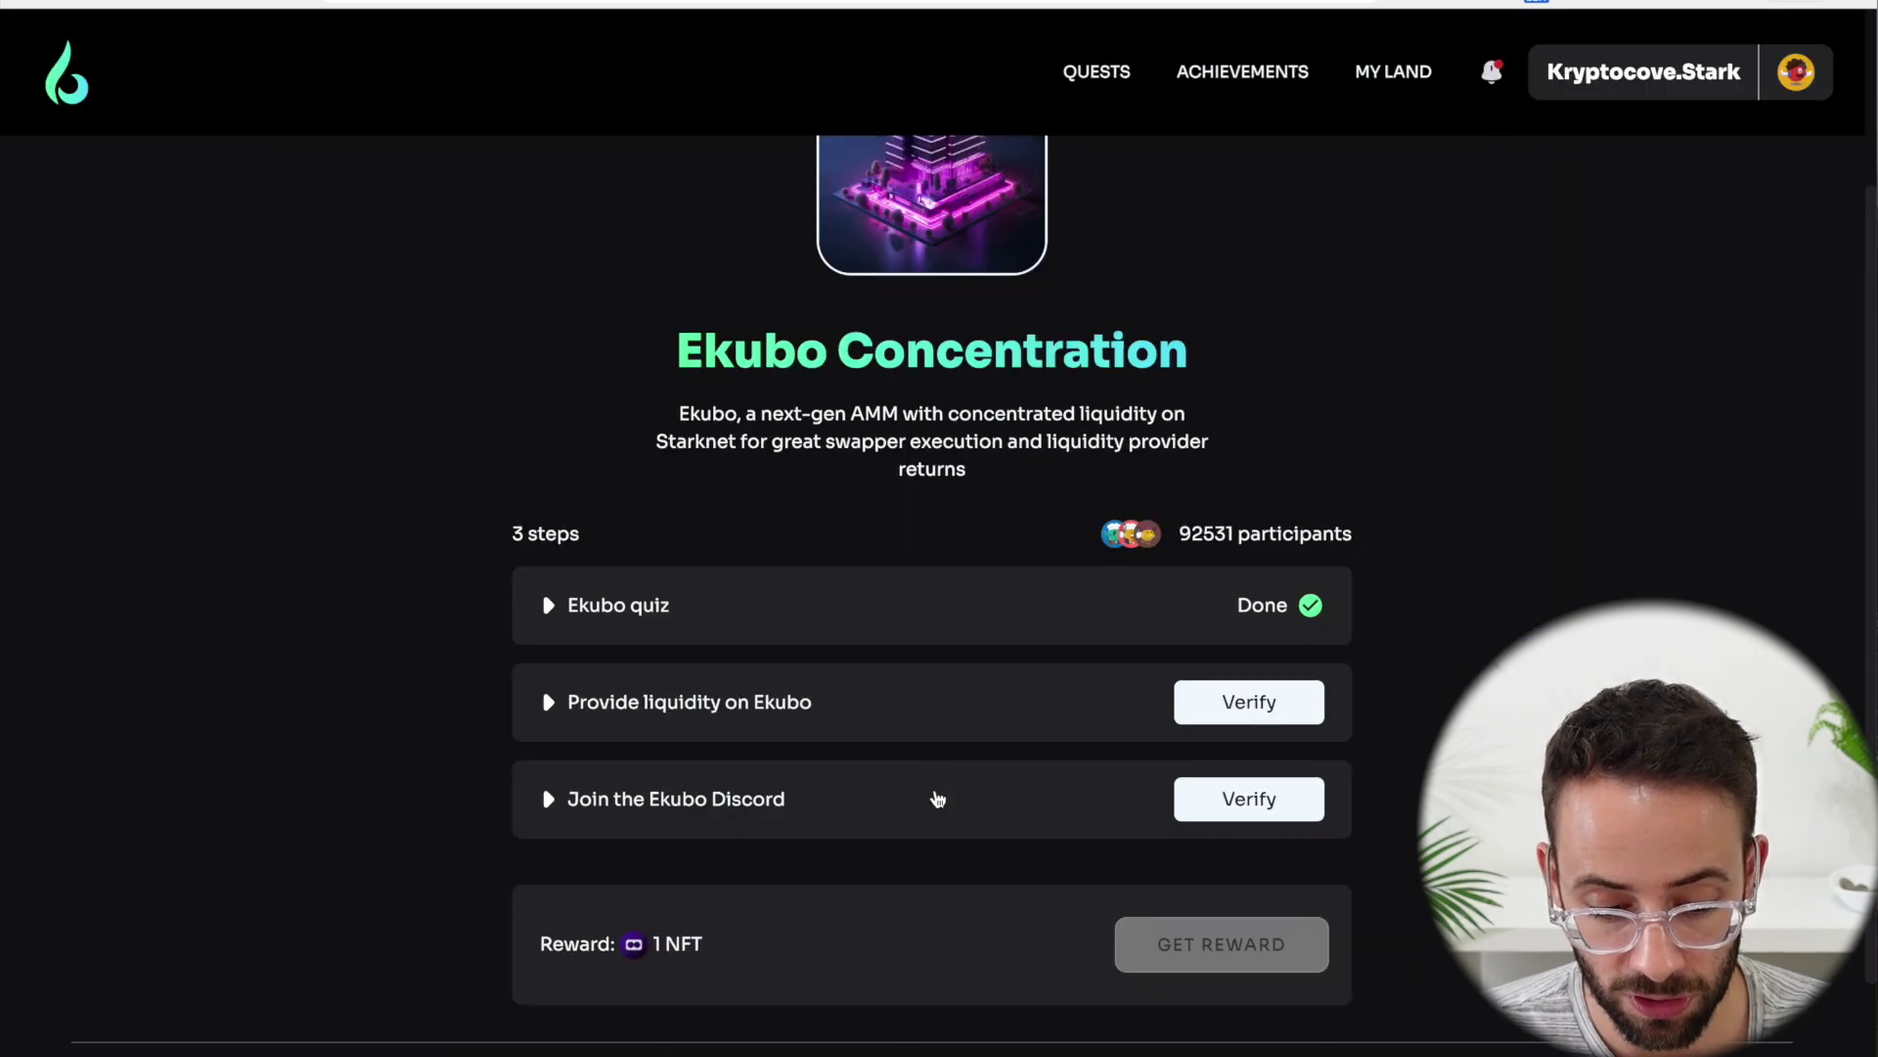
pyautogui.click(560, 663)
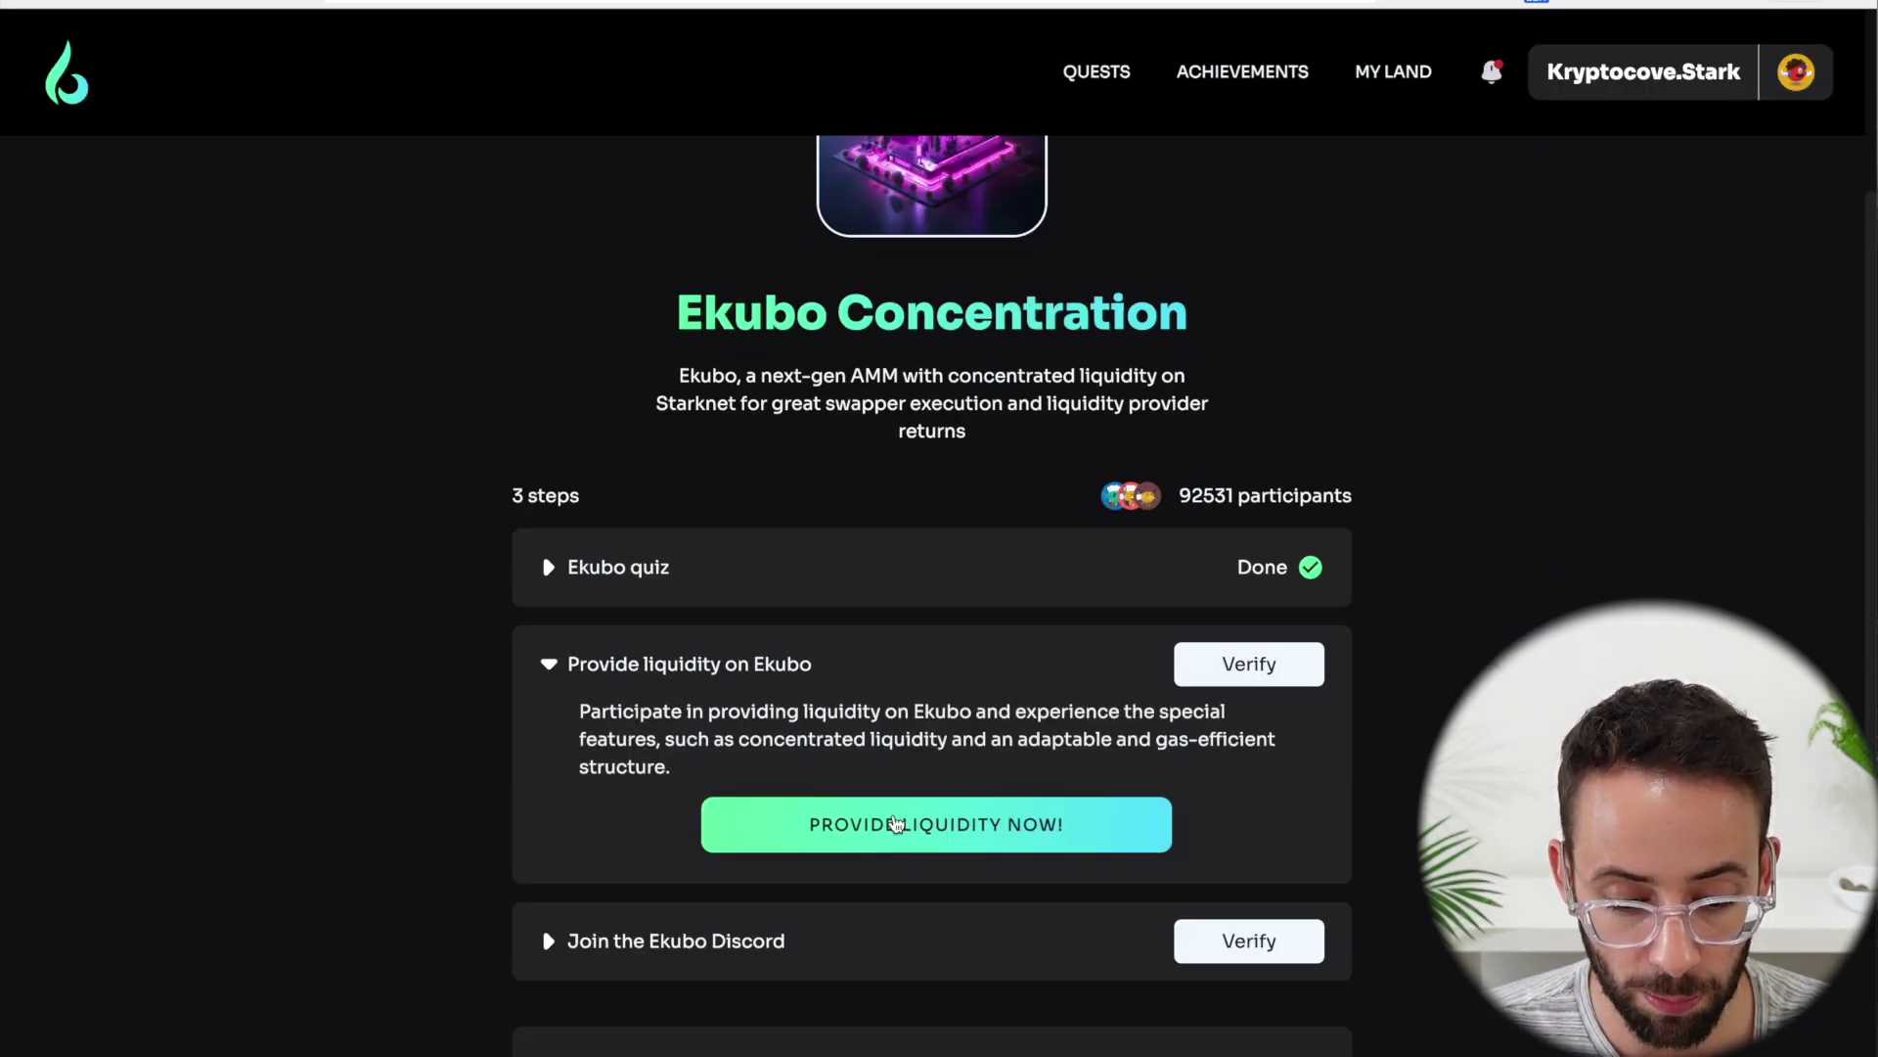
pyautogui.click(894, 816)
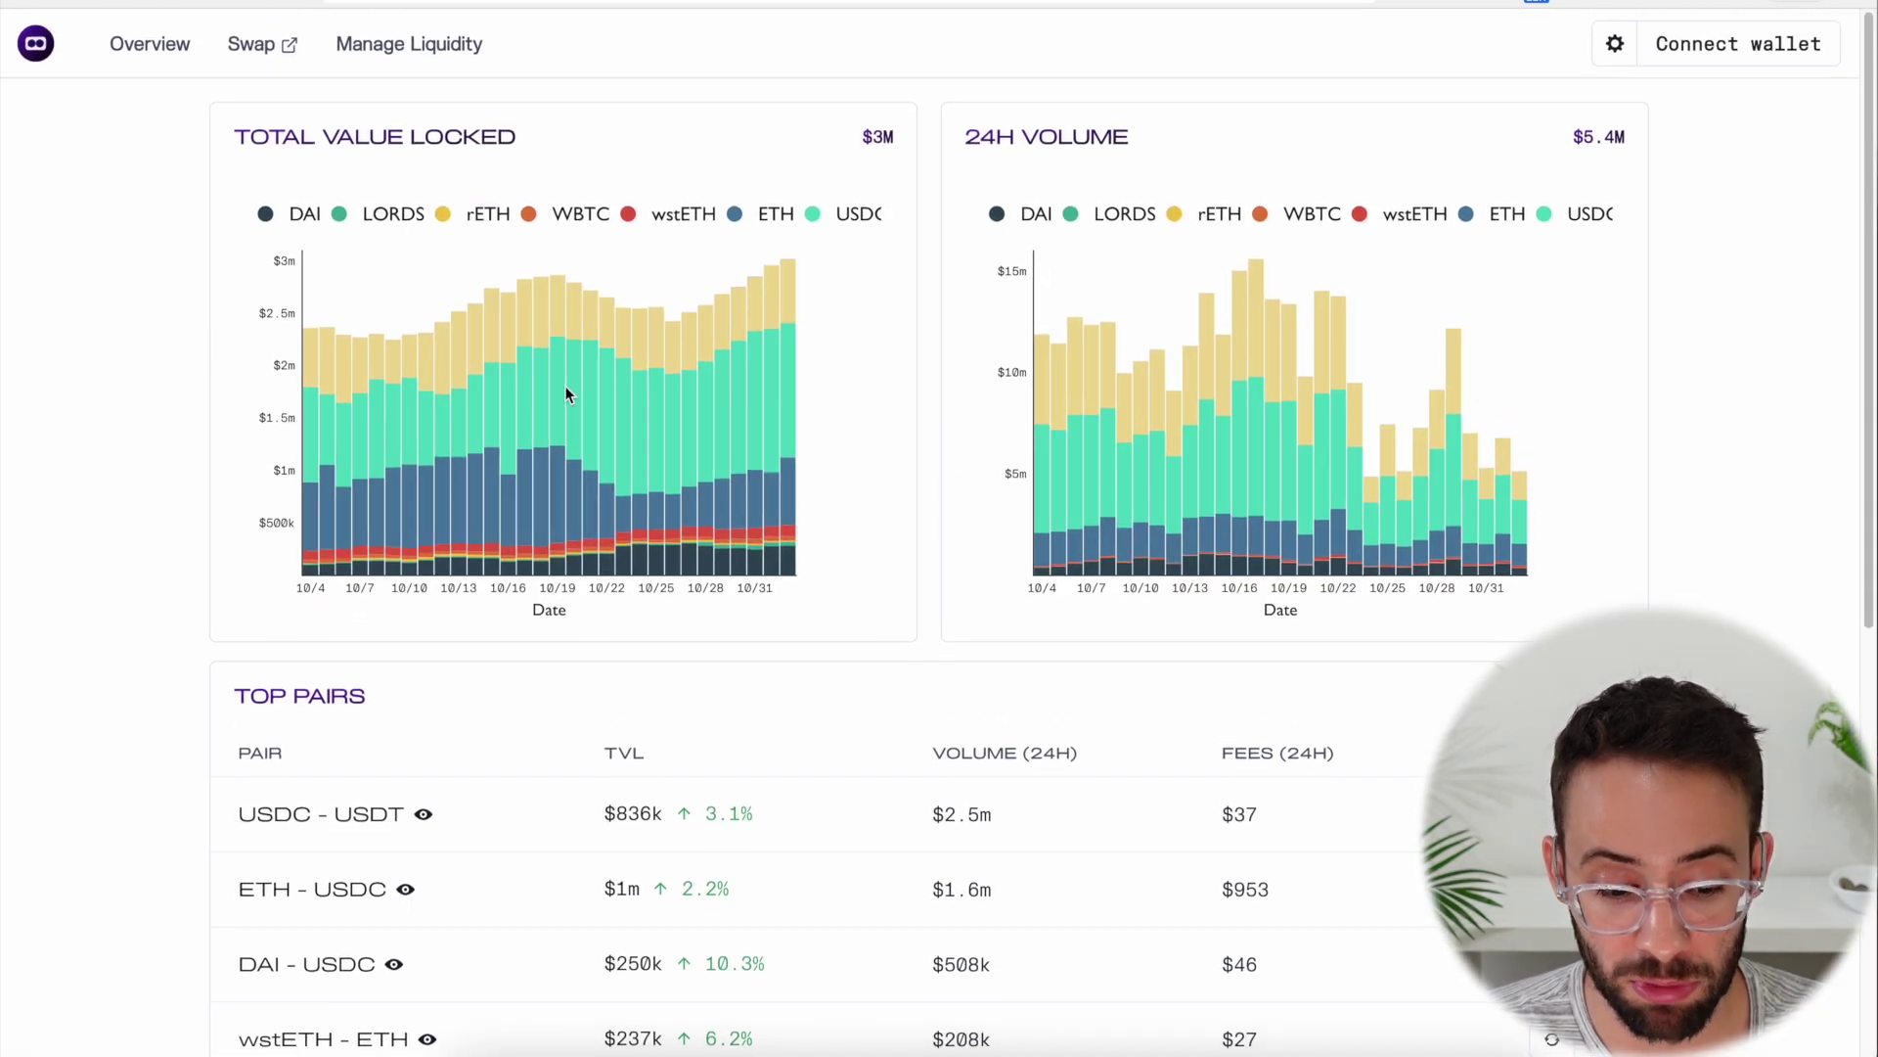
# Connect the Argent X wallet to Ekubo and check its token balances
pyautogui.click(1718, 43)
pyautogui.click(942, 278)
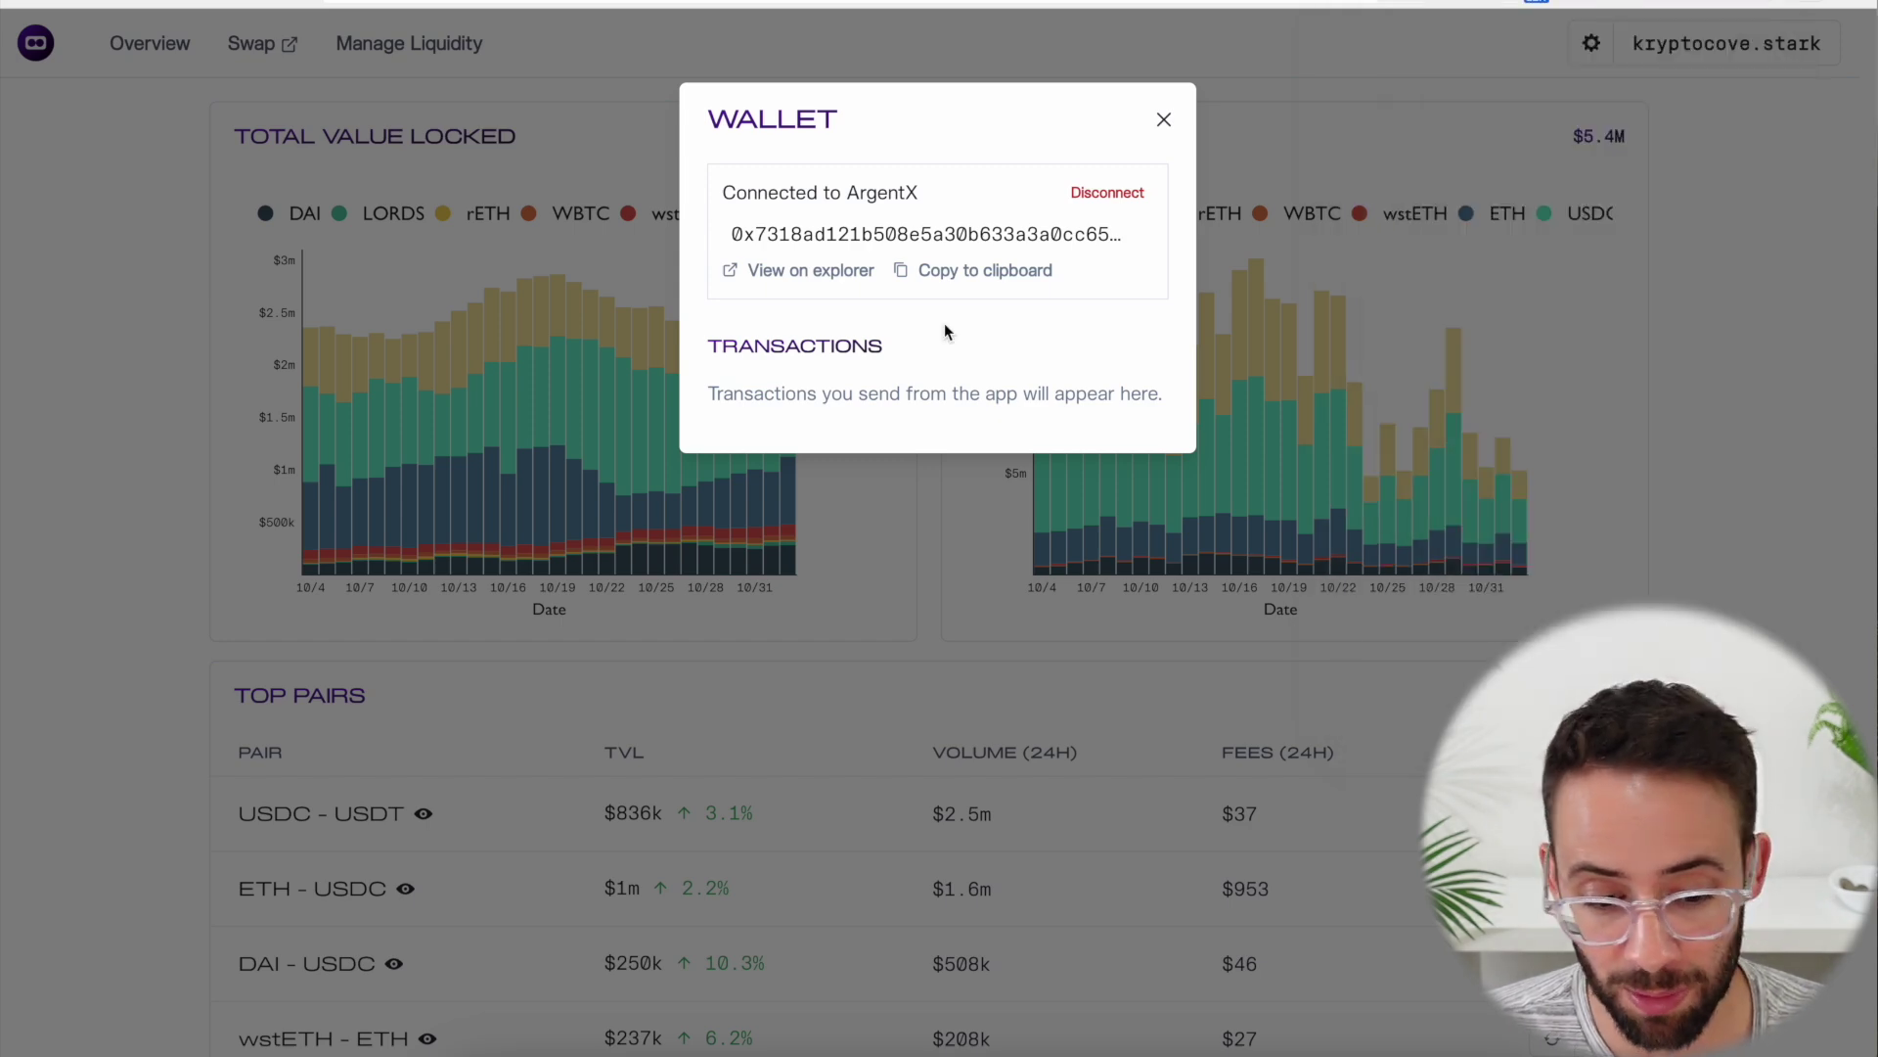
pyautogui.click(1163, 119)
pyautogui.scroll(-3, 303, 478)
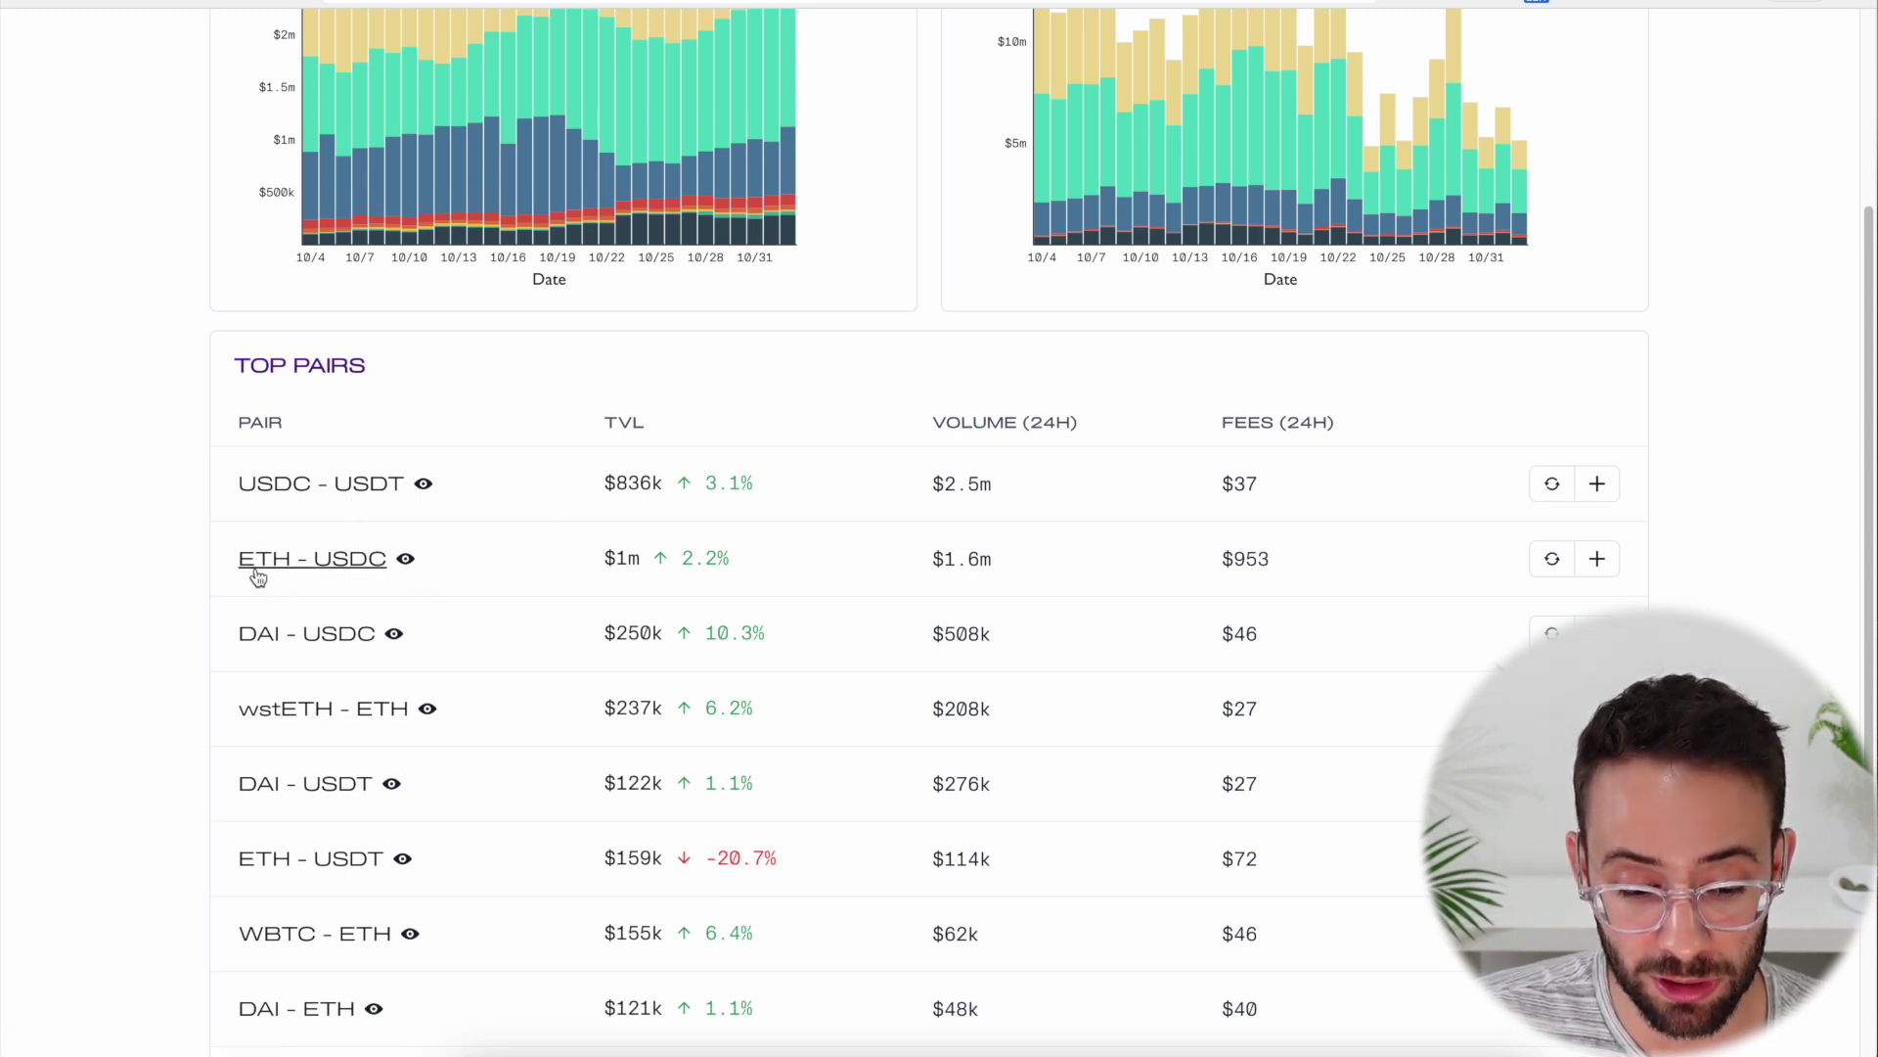
pyautogui.click(1609, 2)
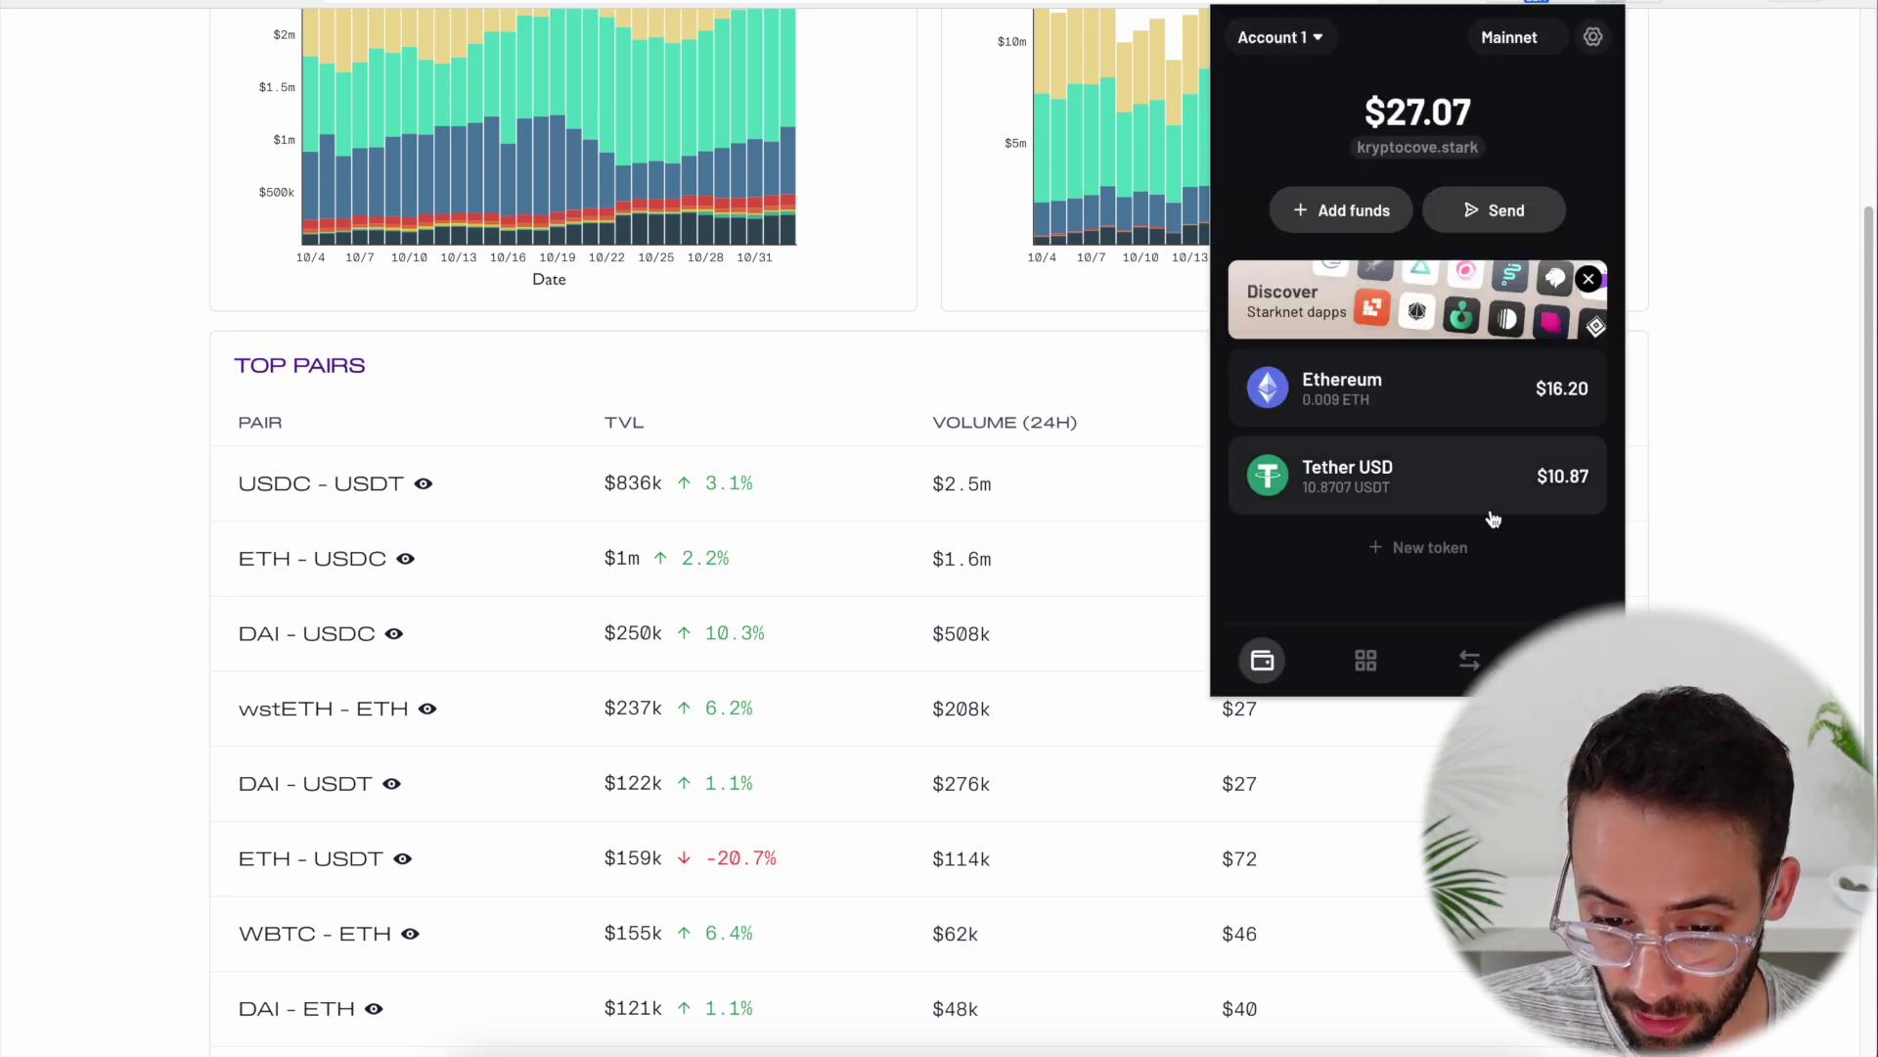
pyautogui.click(97, 628)
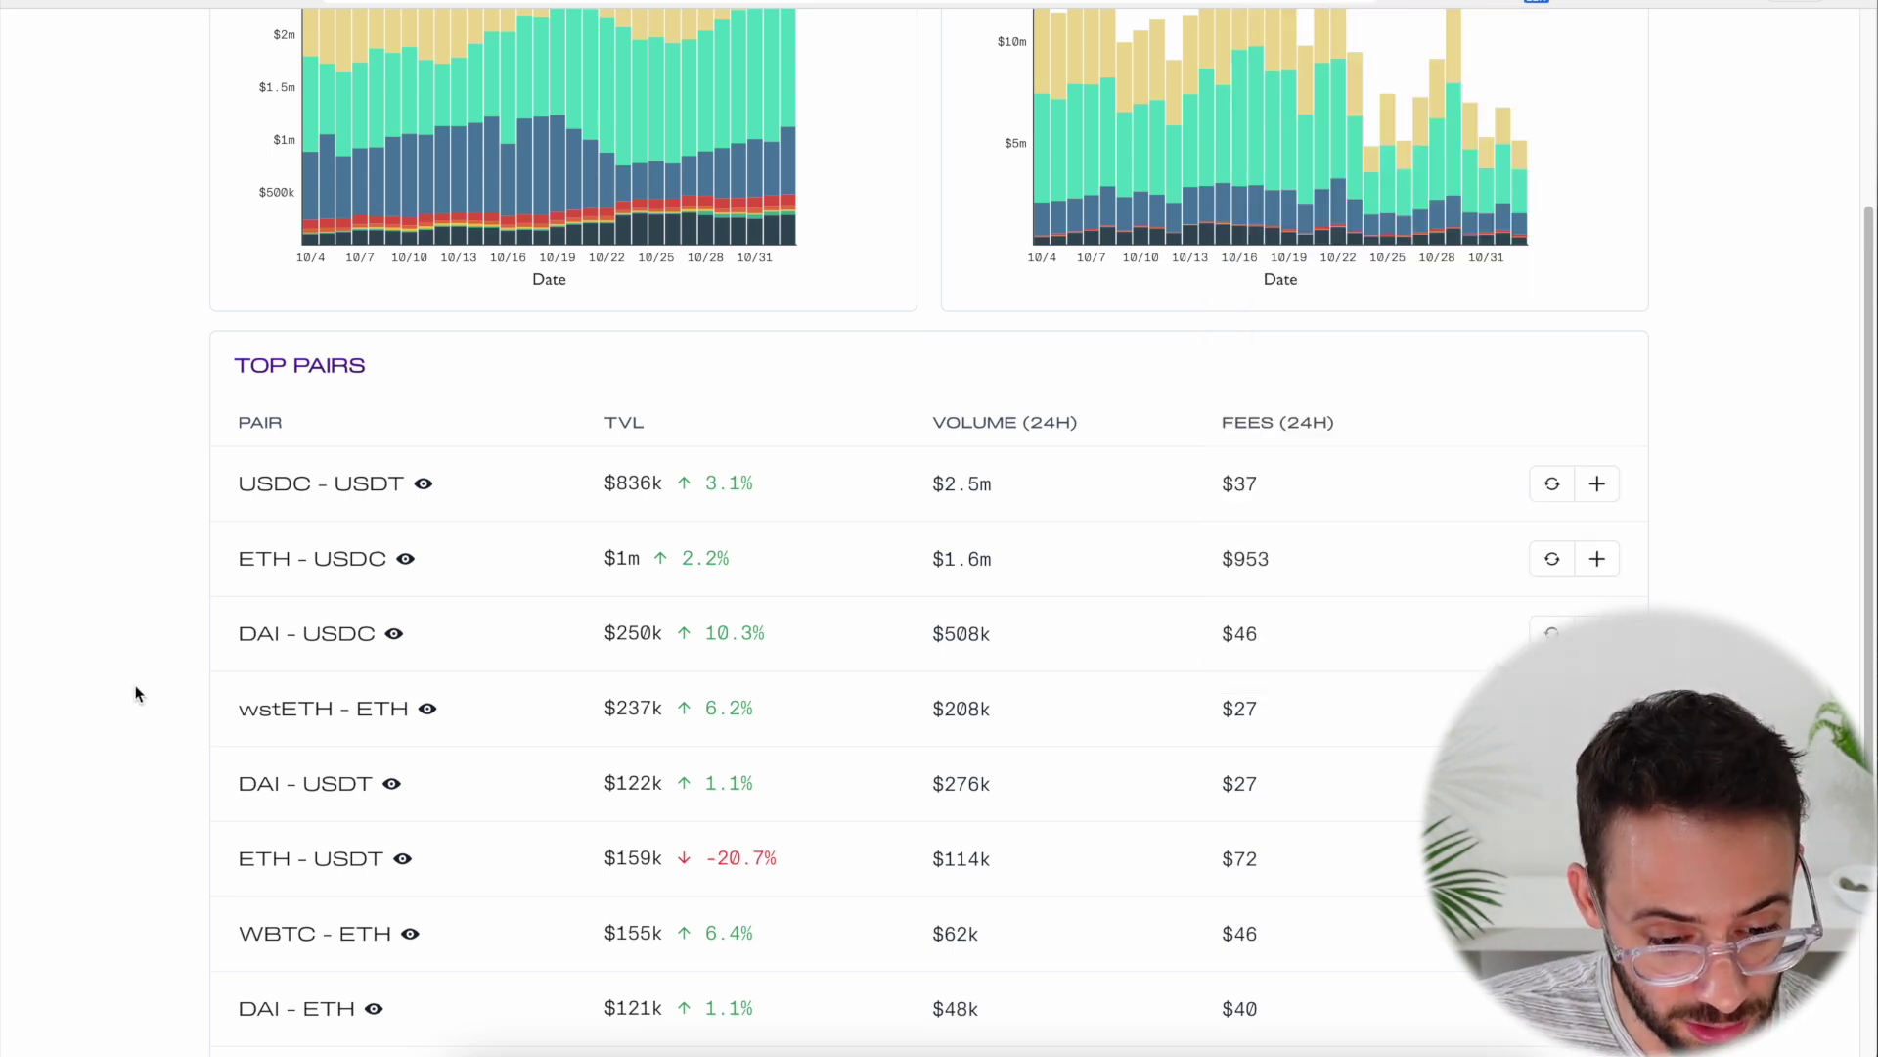
# Open the ETH - USDT pair and add liquidity to its 0.05% / 0.1% pool
pyautogui.scroll(-3, 138, 692)
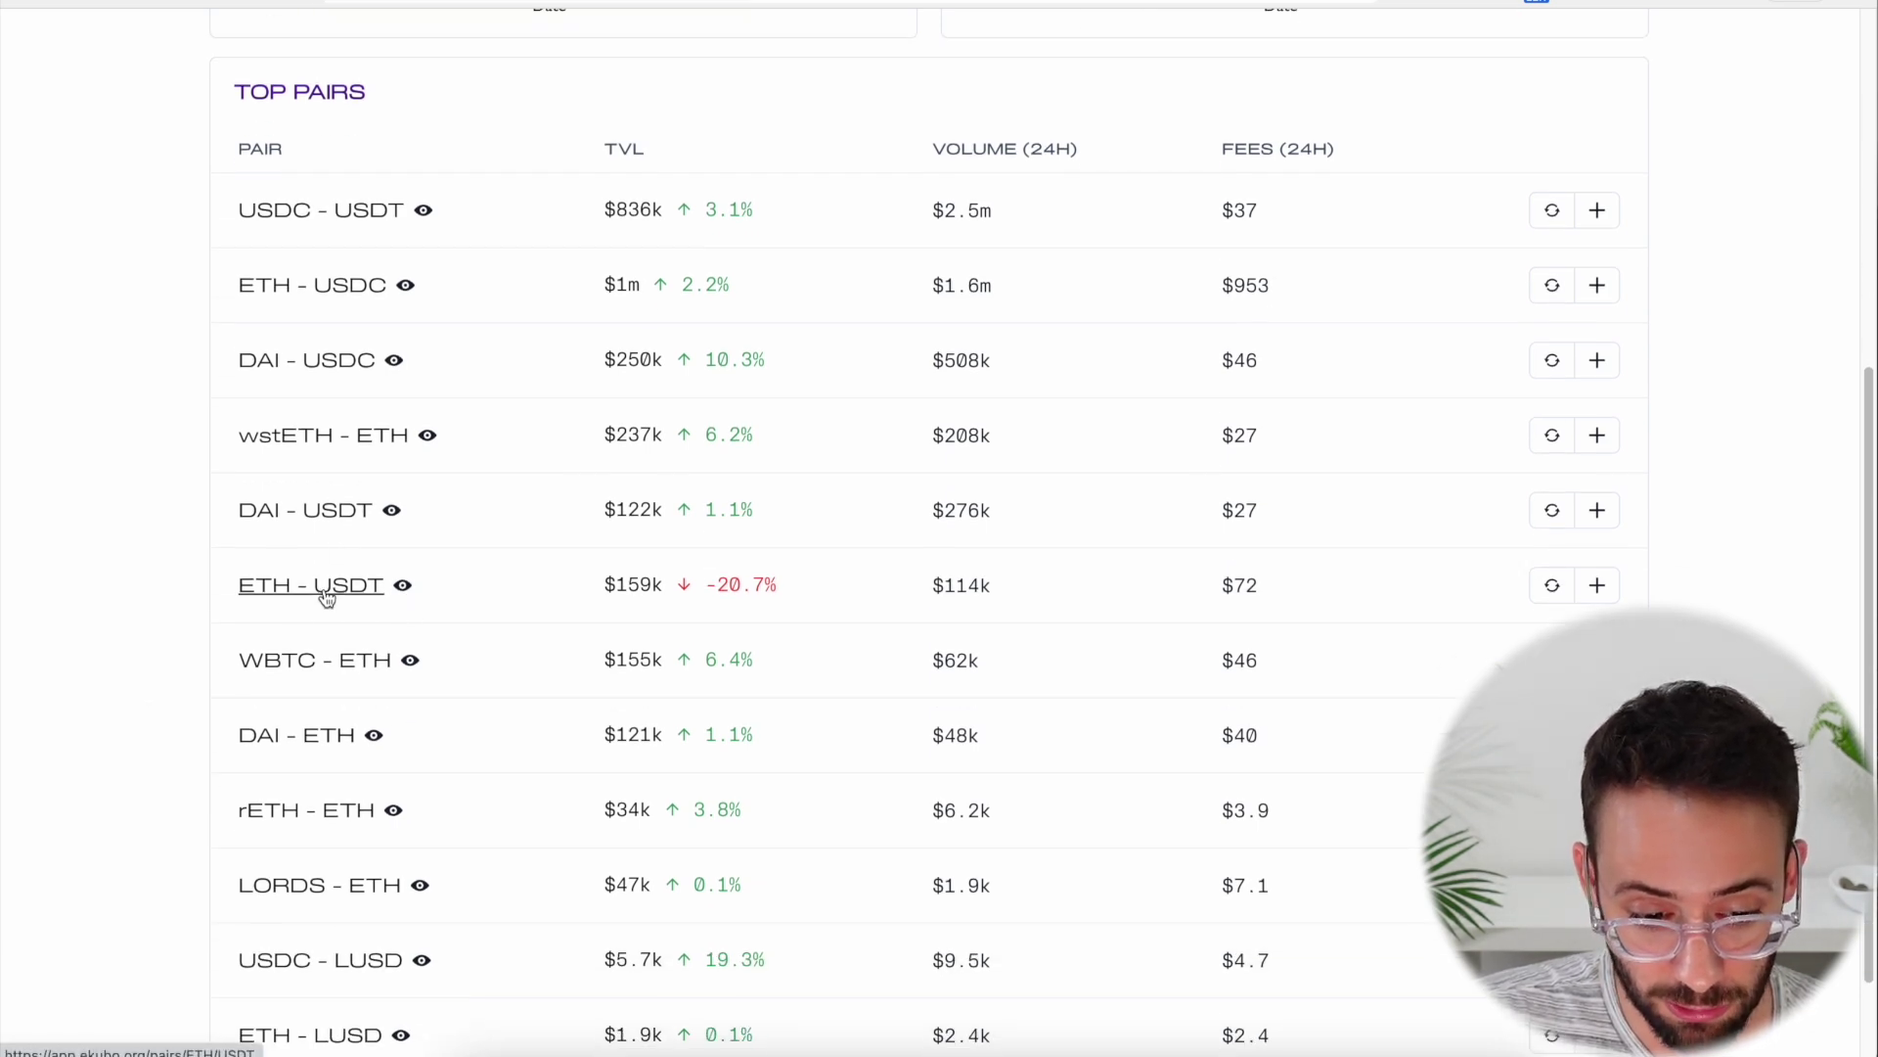
pyautogui.click(327, 589)
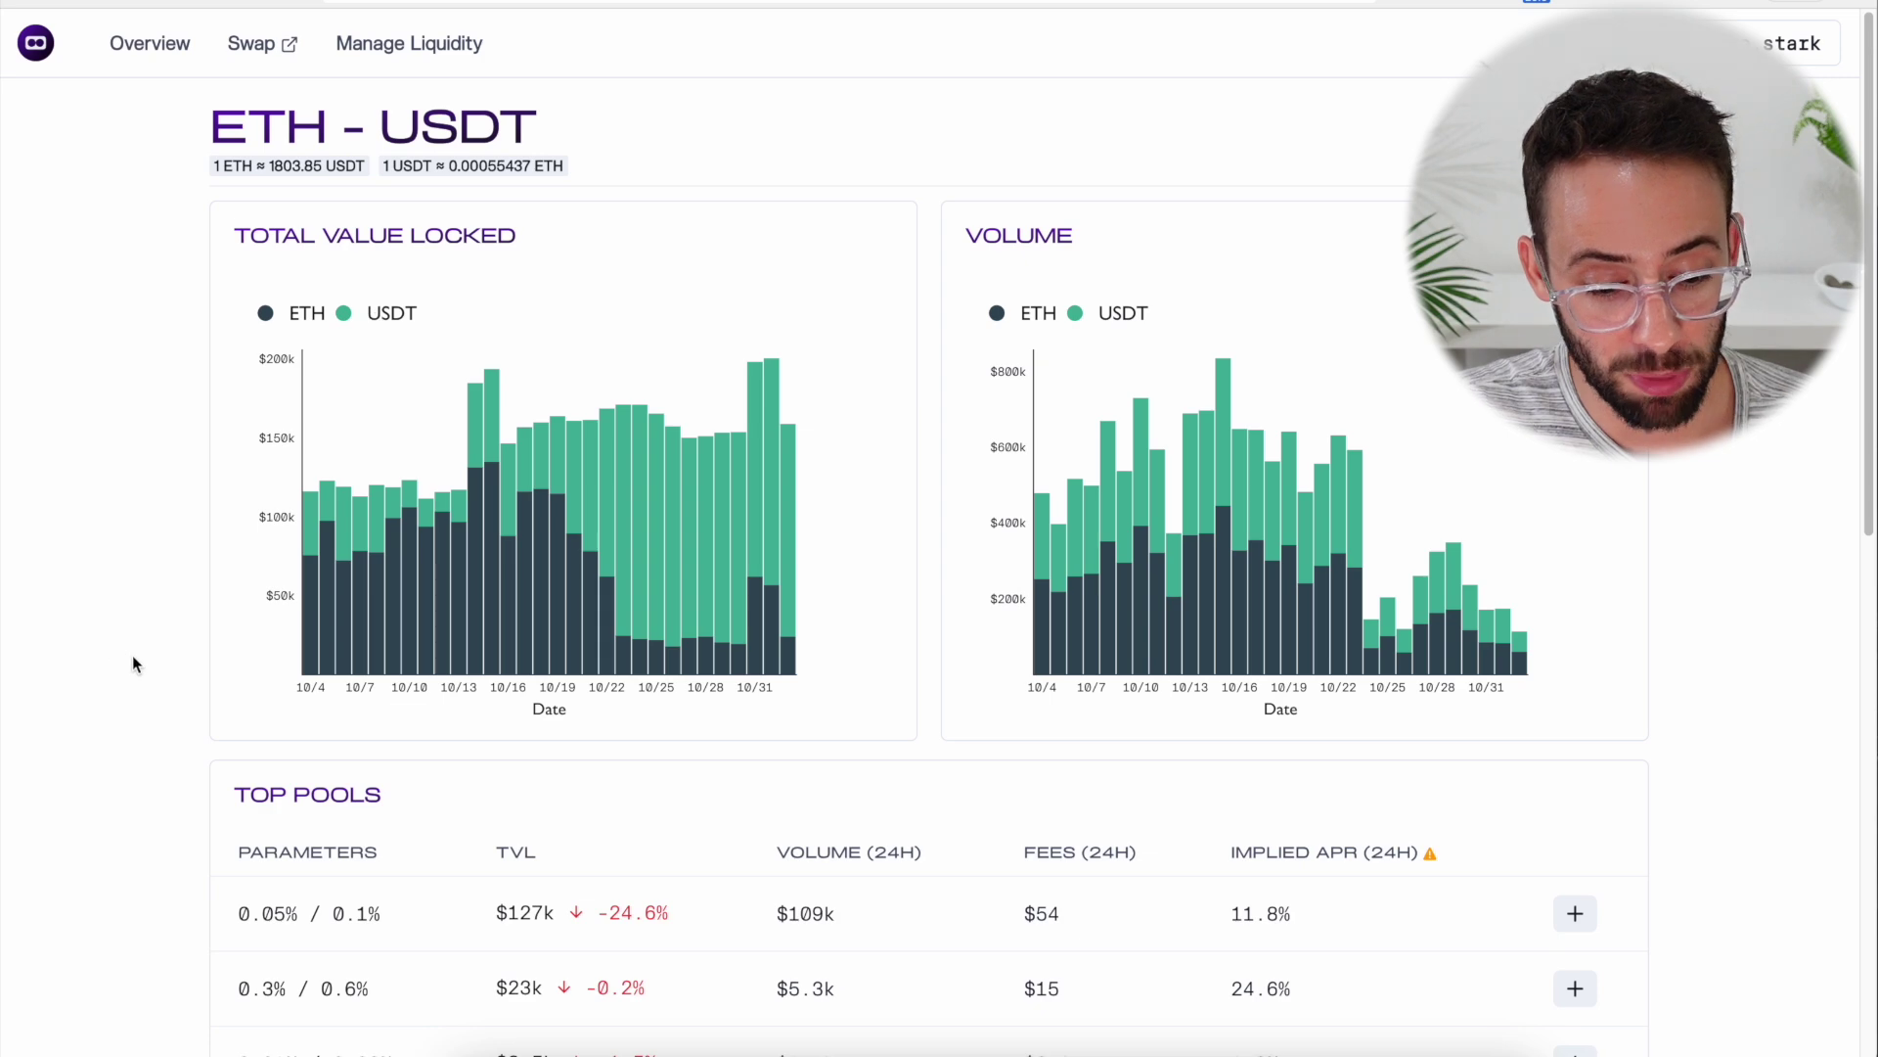
pyautogui.scroll(-3, 304, 808)
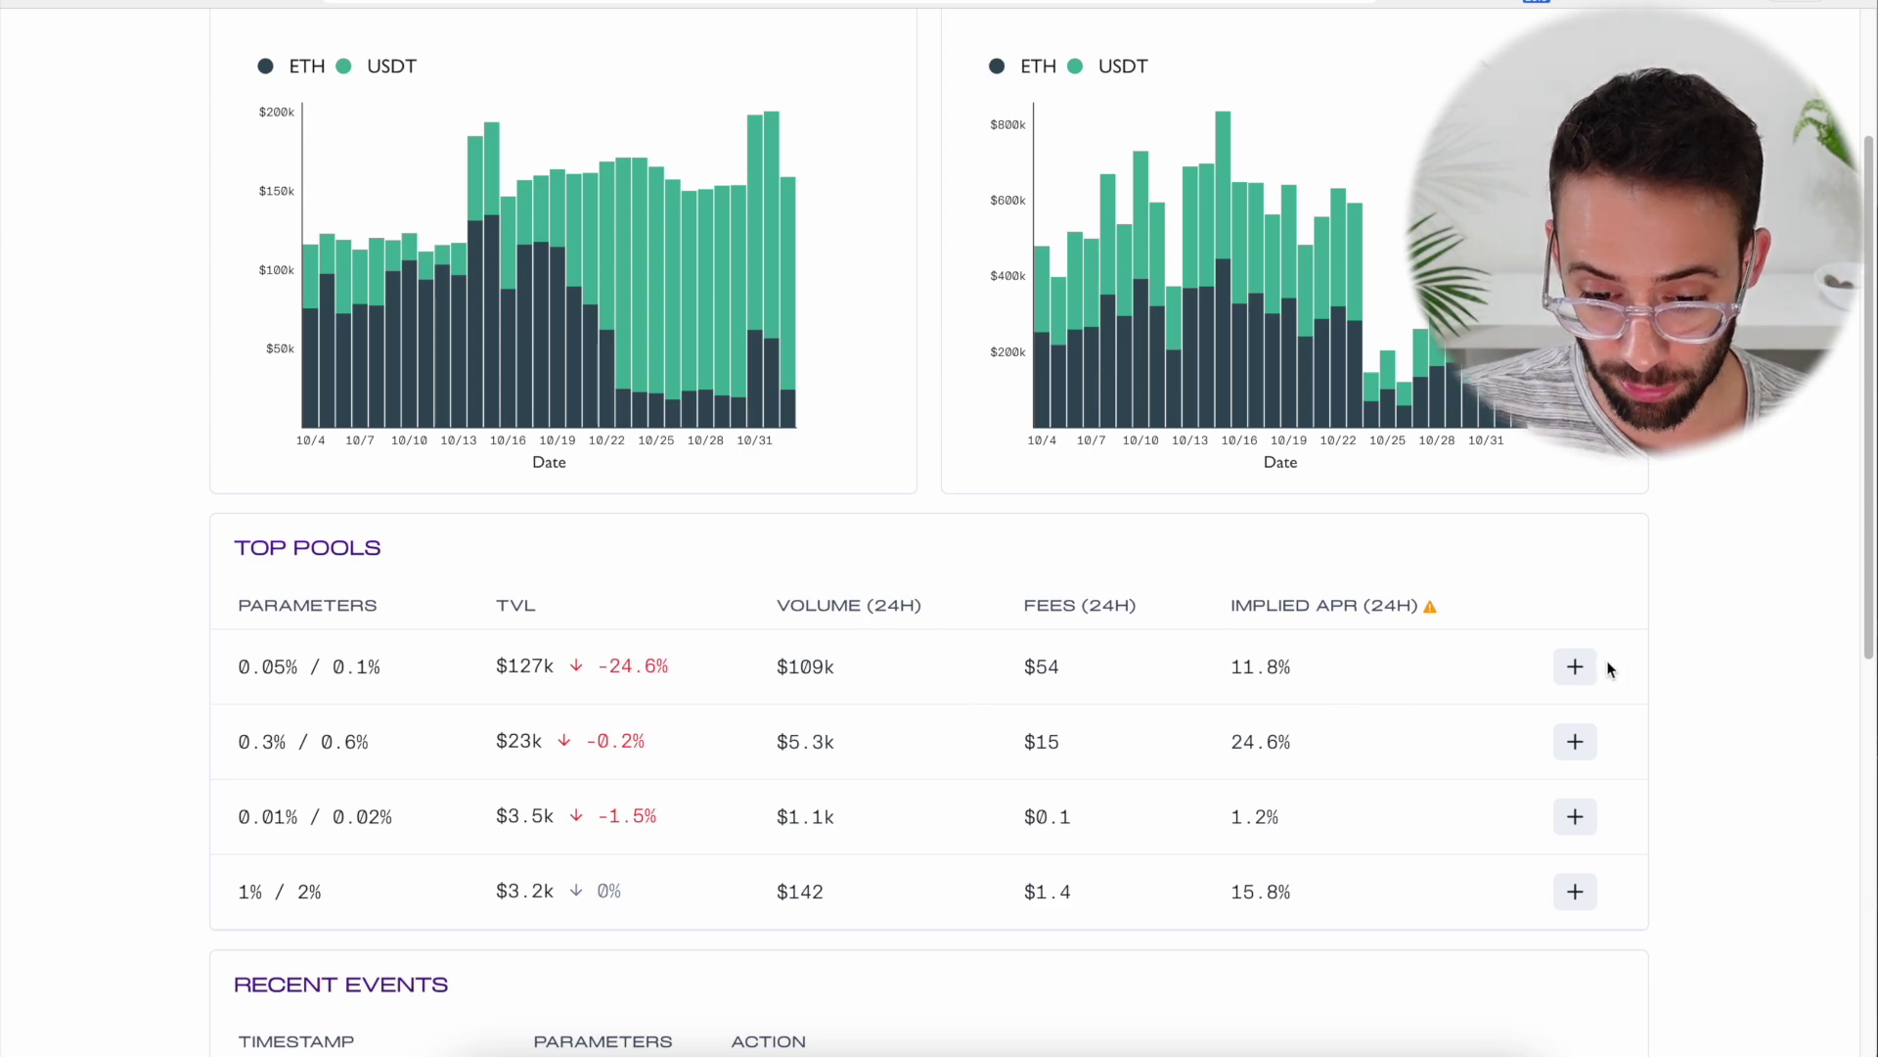
pyautogui.click(1575, 666)
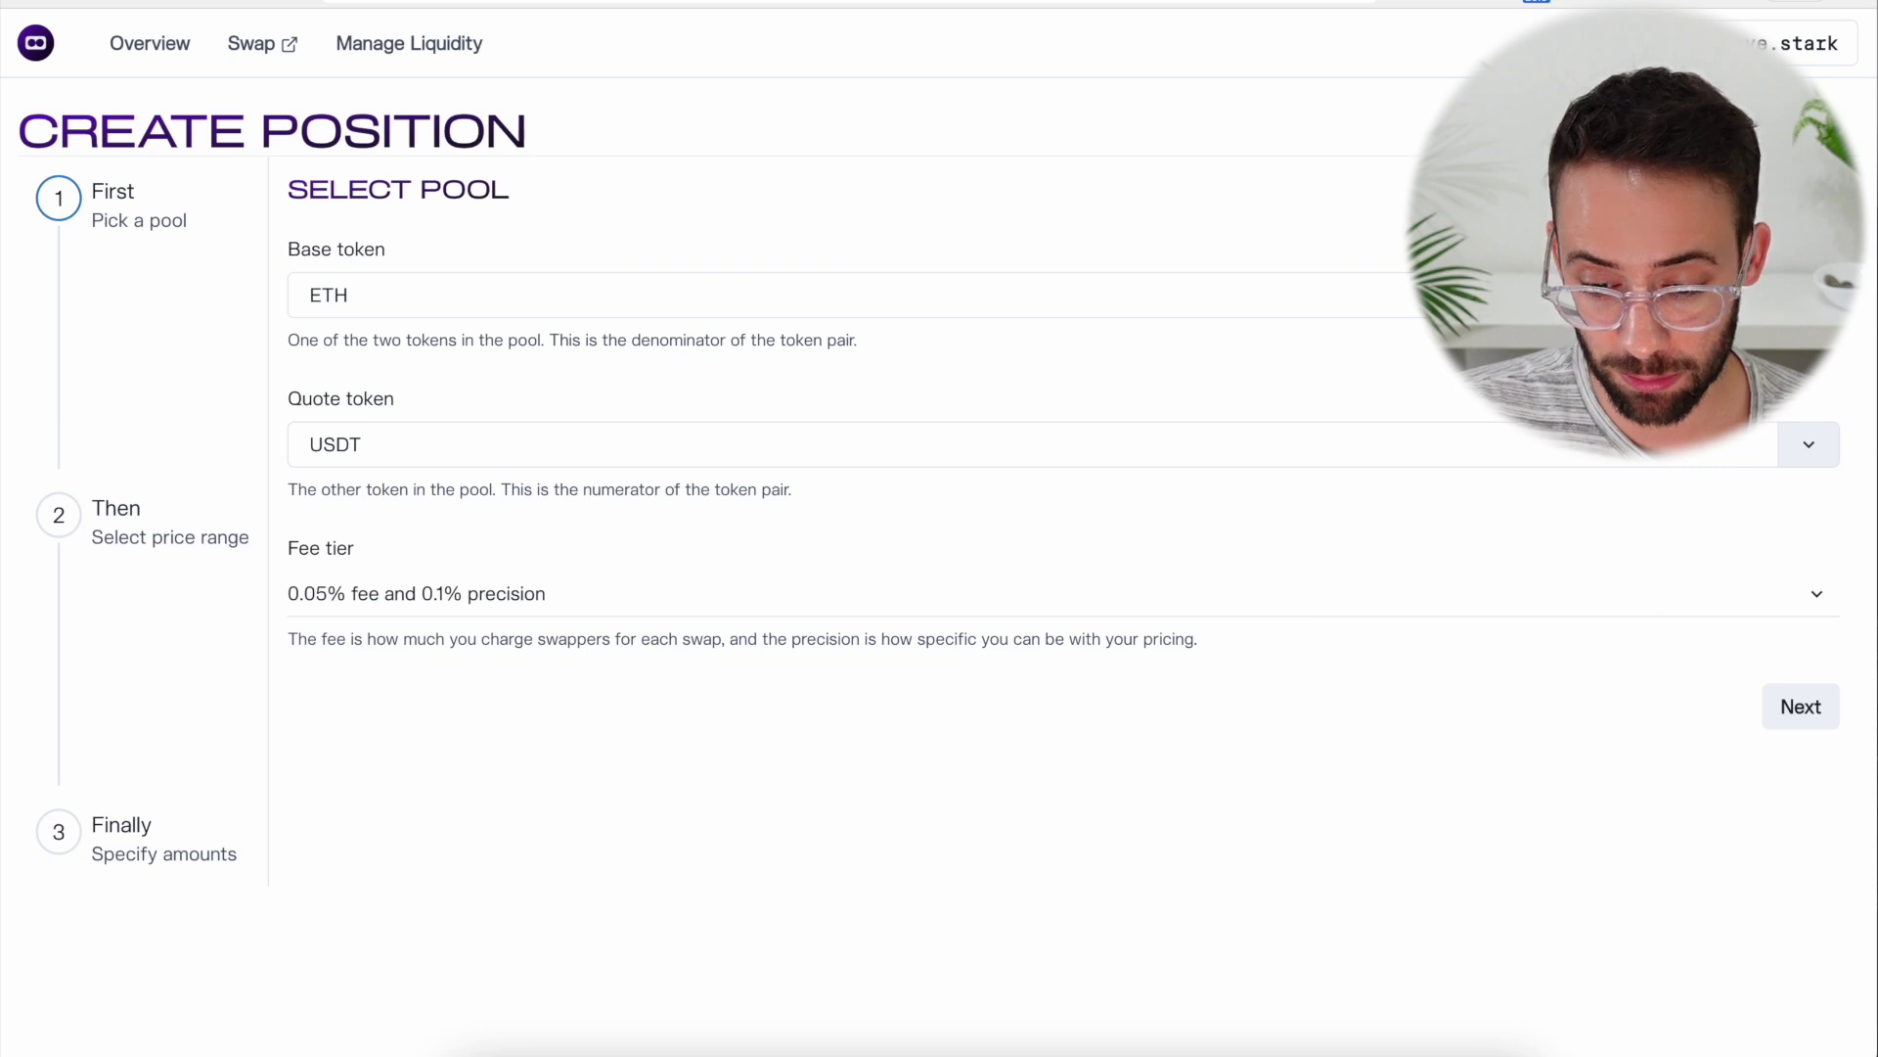
# Accept the default price range, enter a 0.001 ETH deposit paired with 1.786135 USDT, and submit it
pyautogui.click(1800, 709)
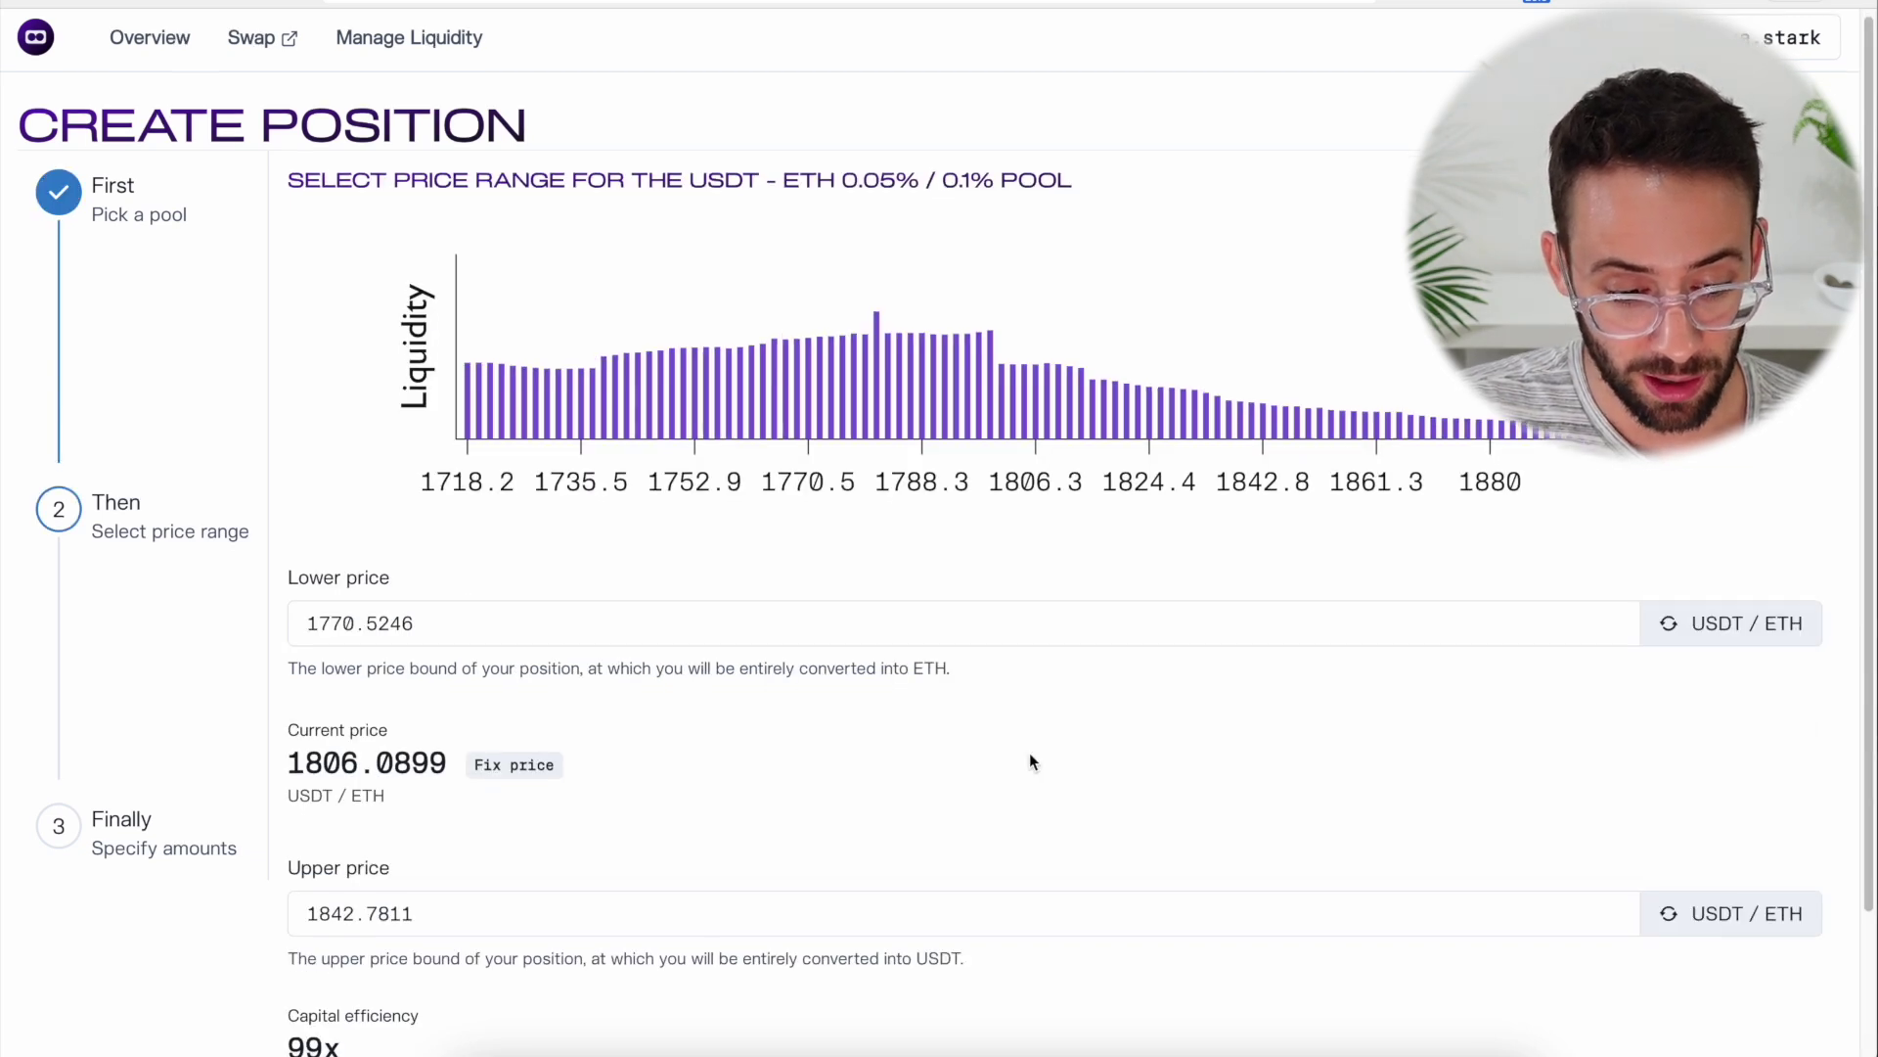
pyautogui.scroll(-3, 1030, 753)
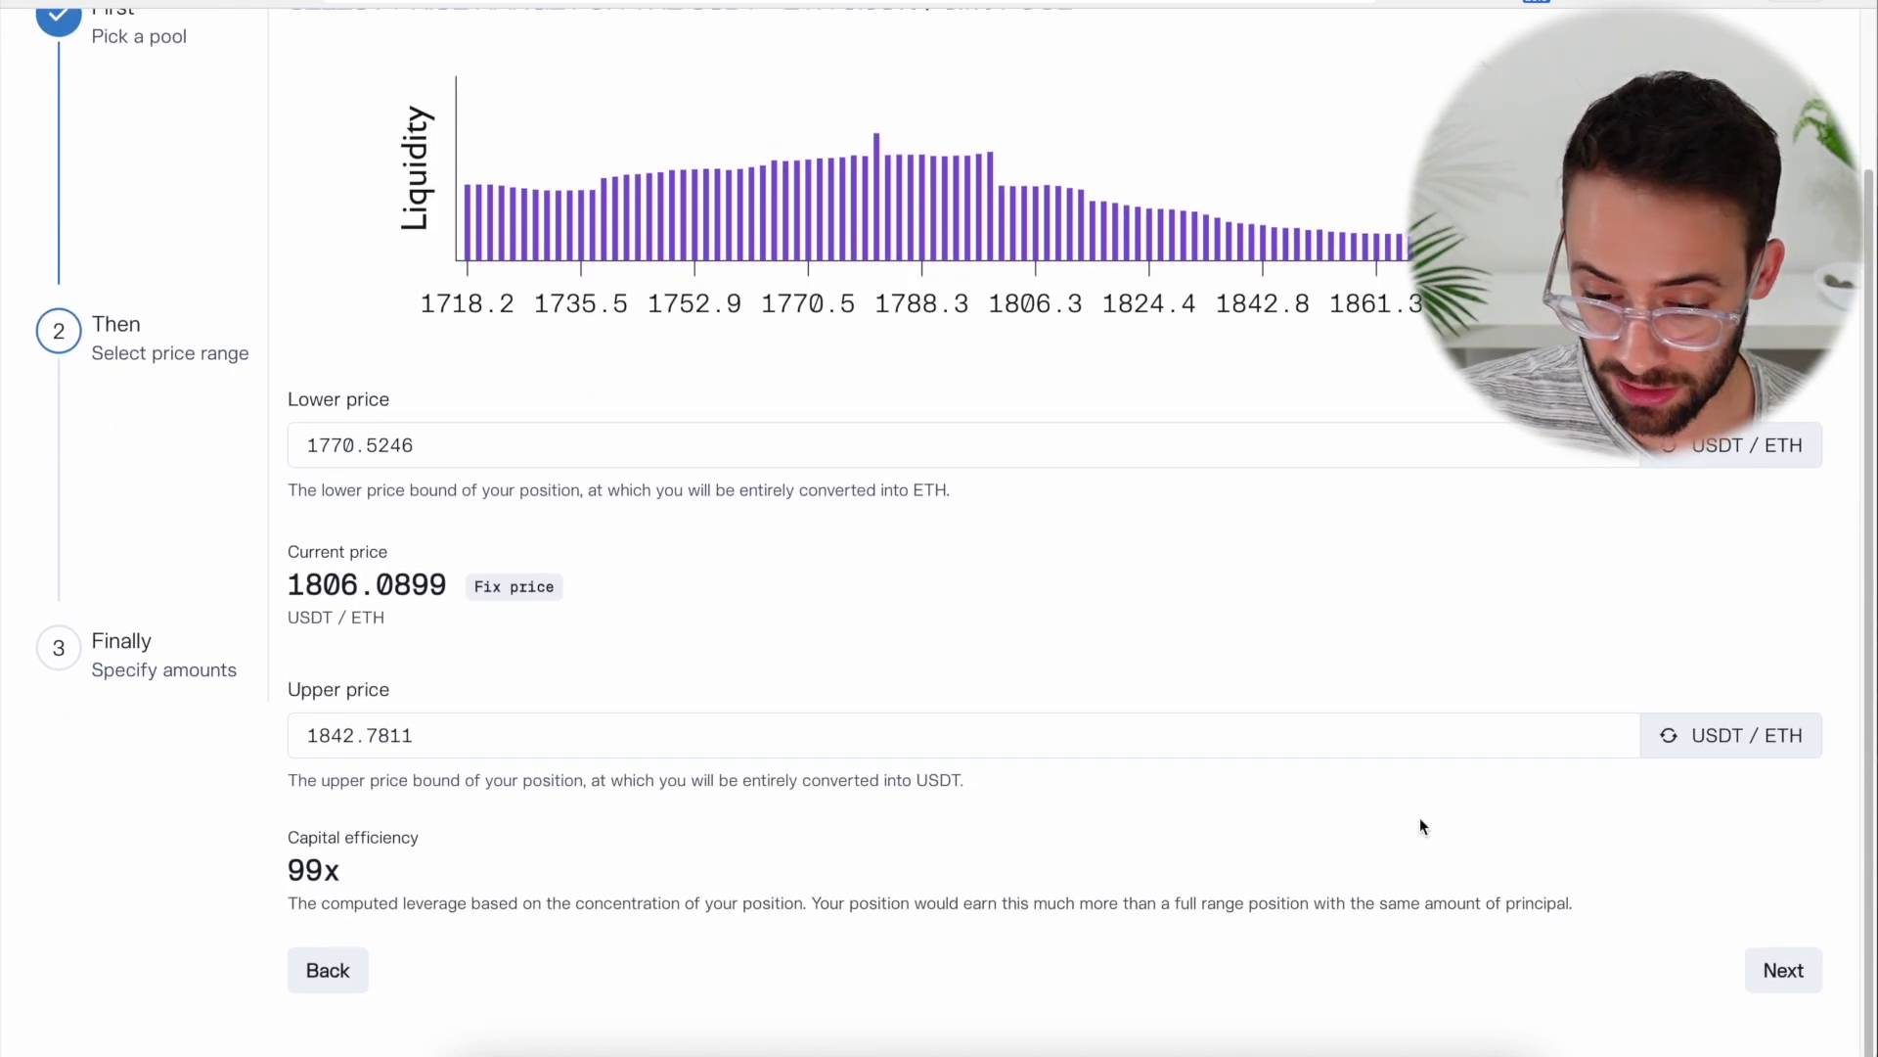
pyautogui.click(1785, 976)
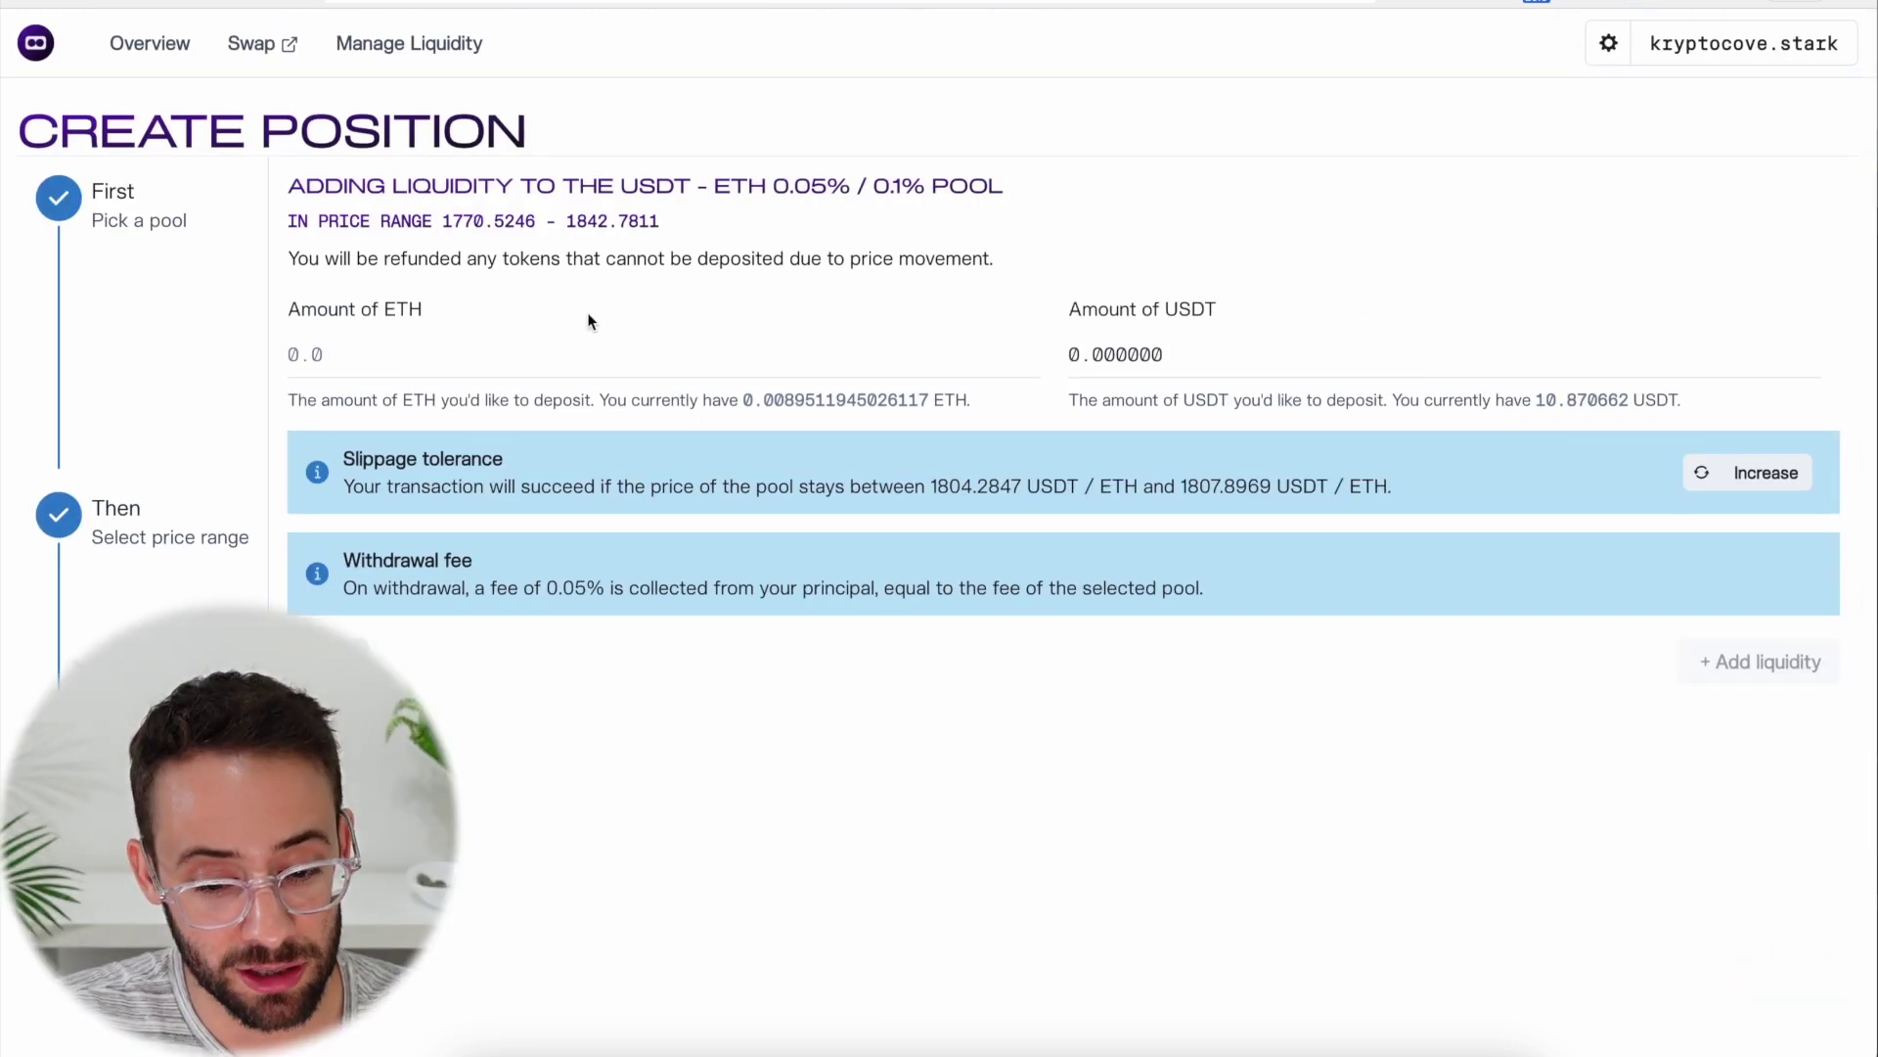
pyautogui.click(316, 356)
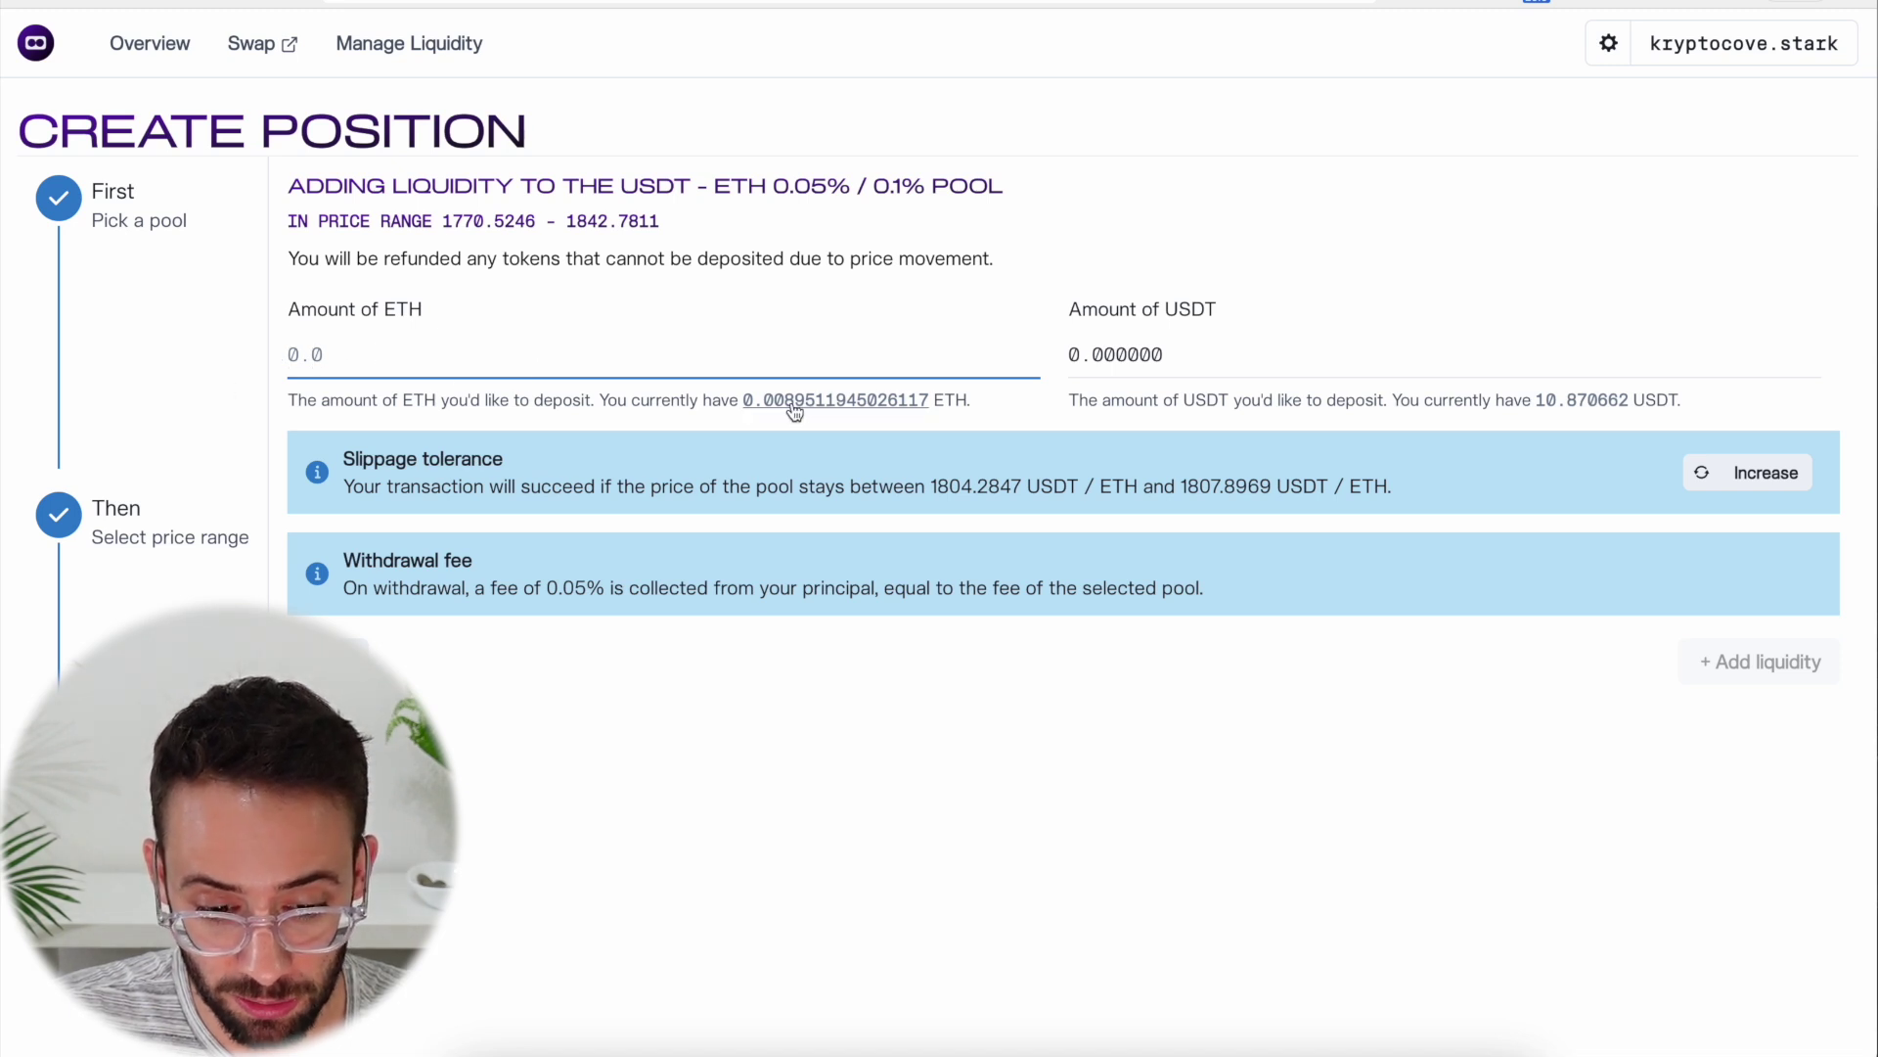
pyautogui.write('0.001')
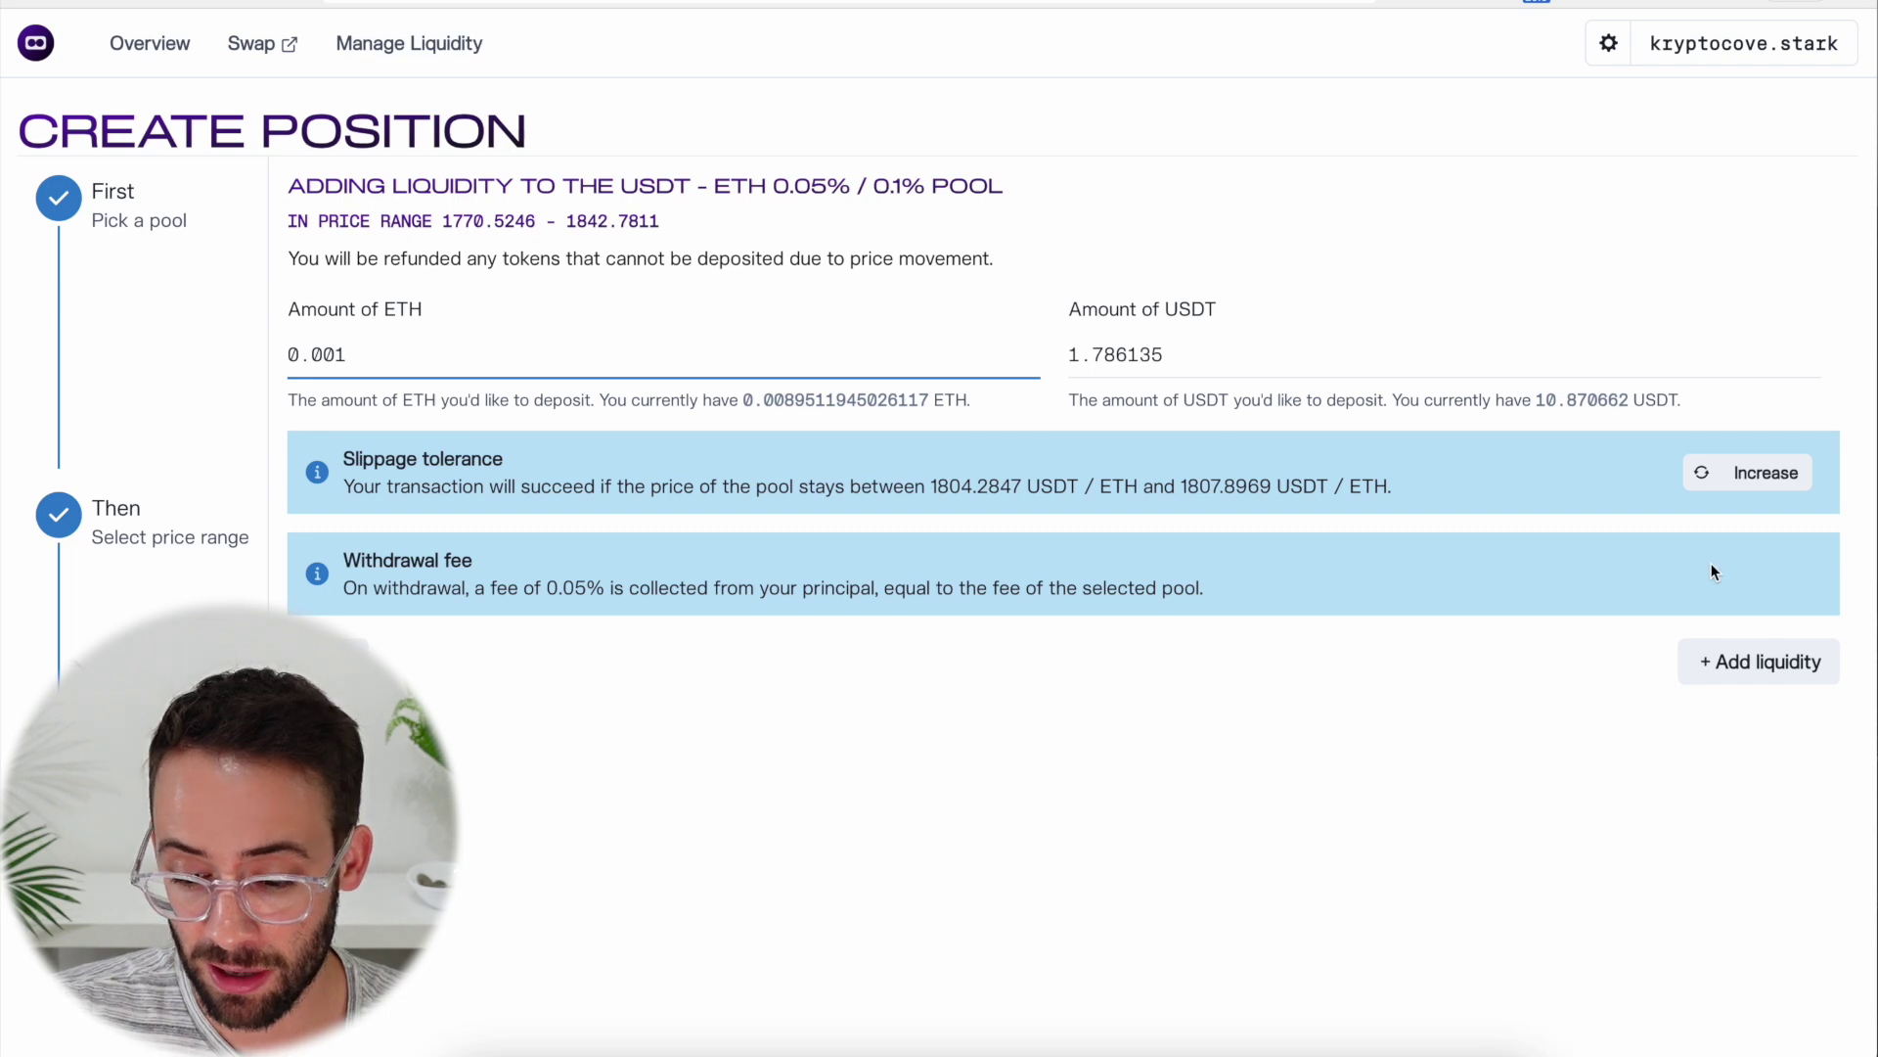
pyautogui.click(1788, 684)
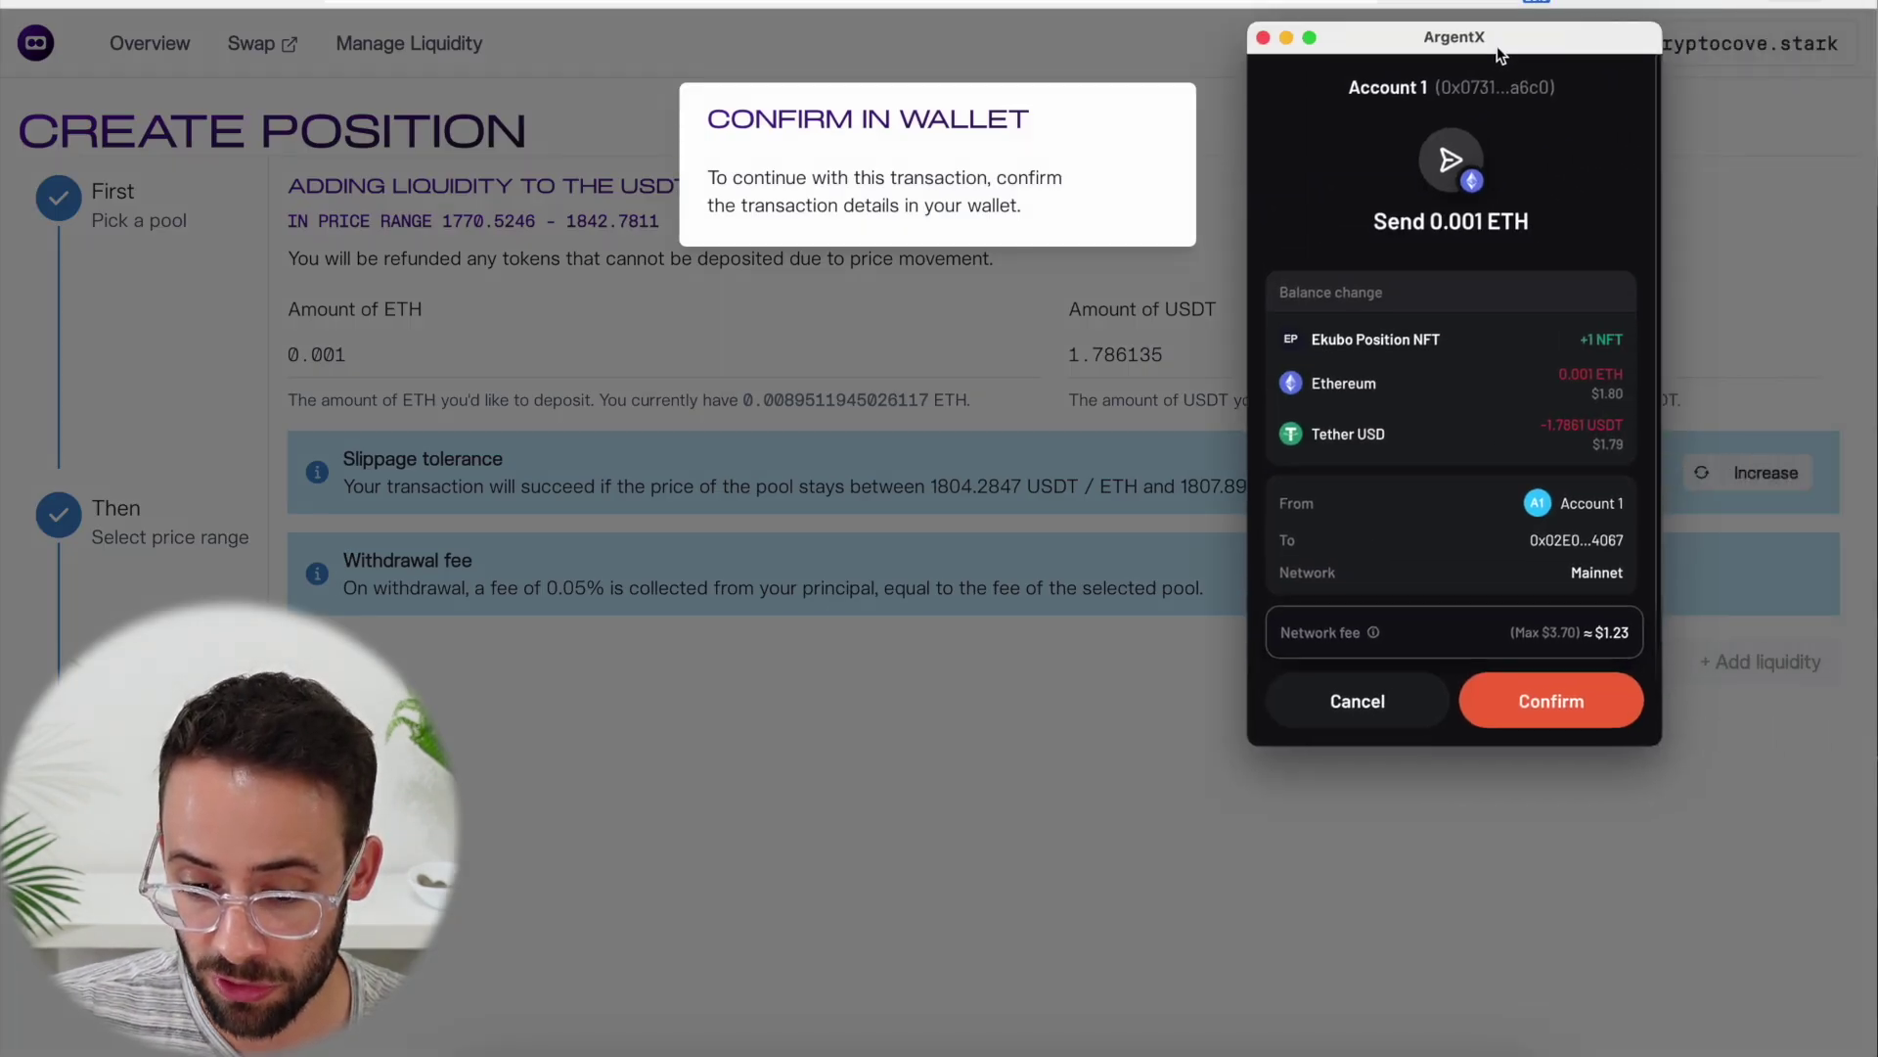
# Approve the ETH–USDT liquidity transaction in Argent X and view the resulting active position
pyautogui.moveTo(1500, 53); pyautogui.dragTo(1479, 58)
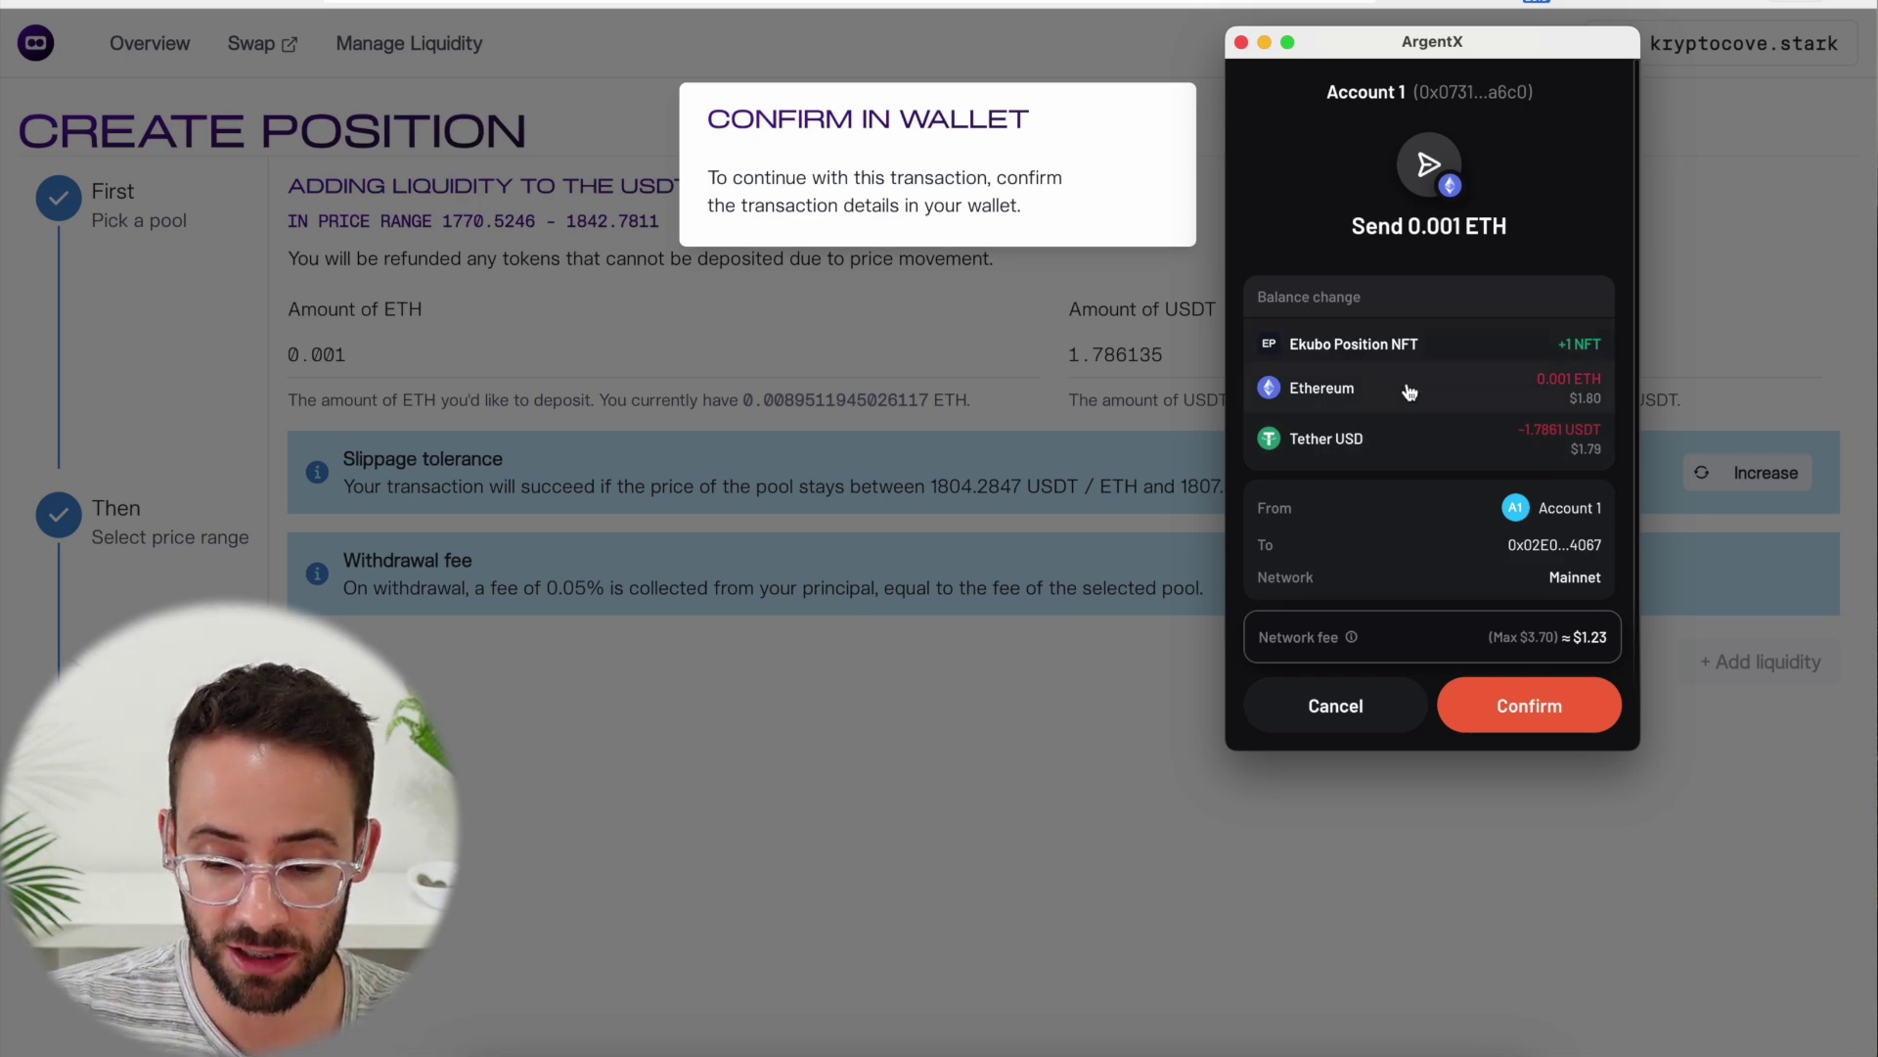
pyautogui.click(1556, 704)
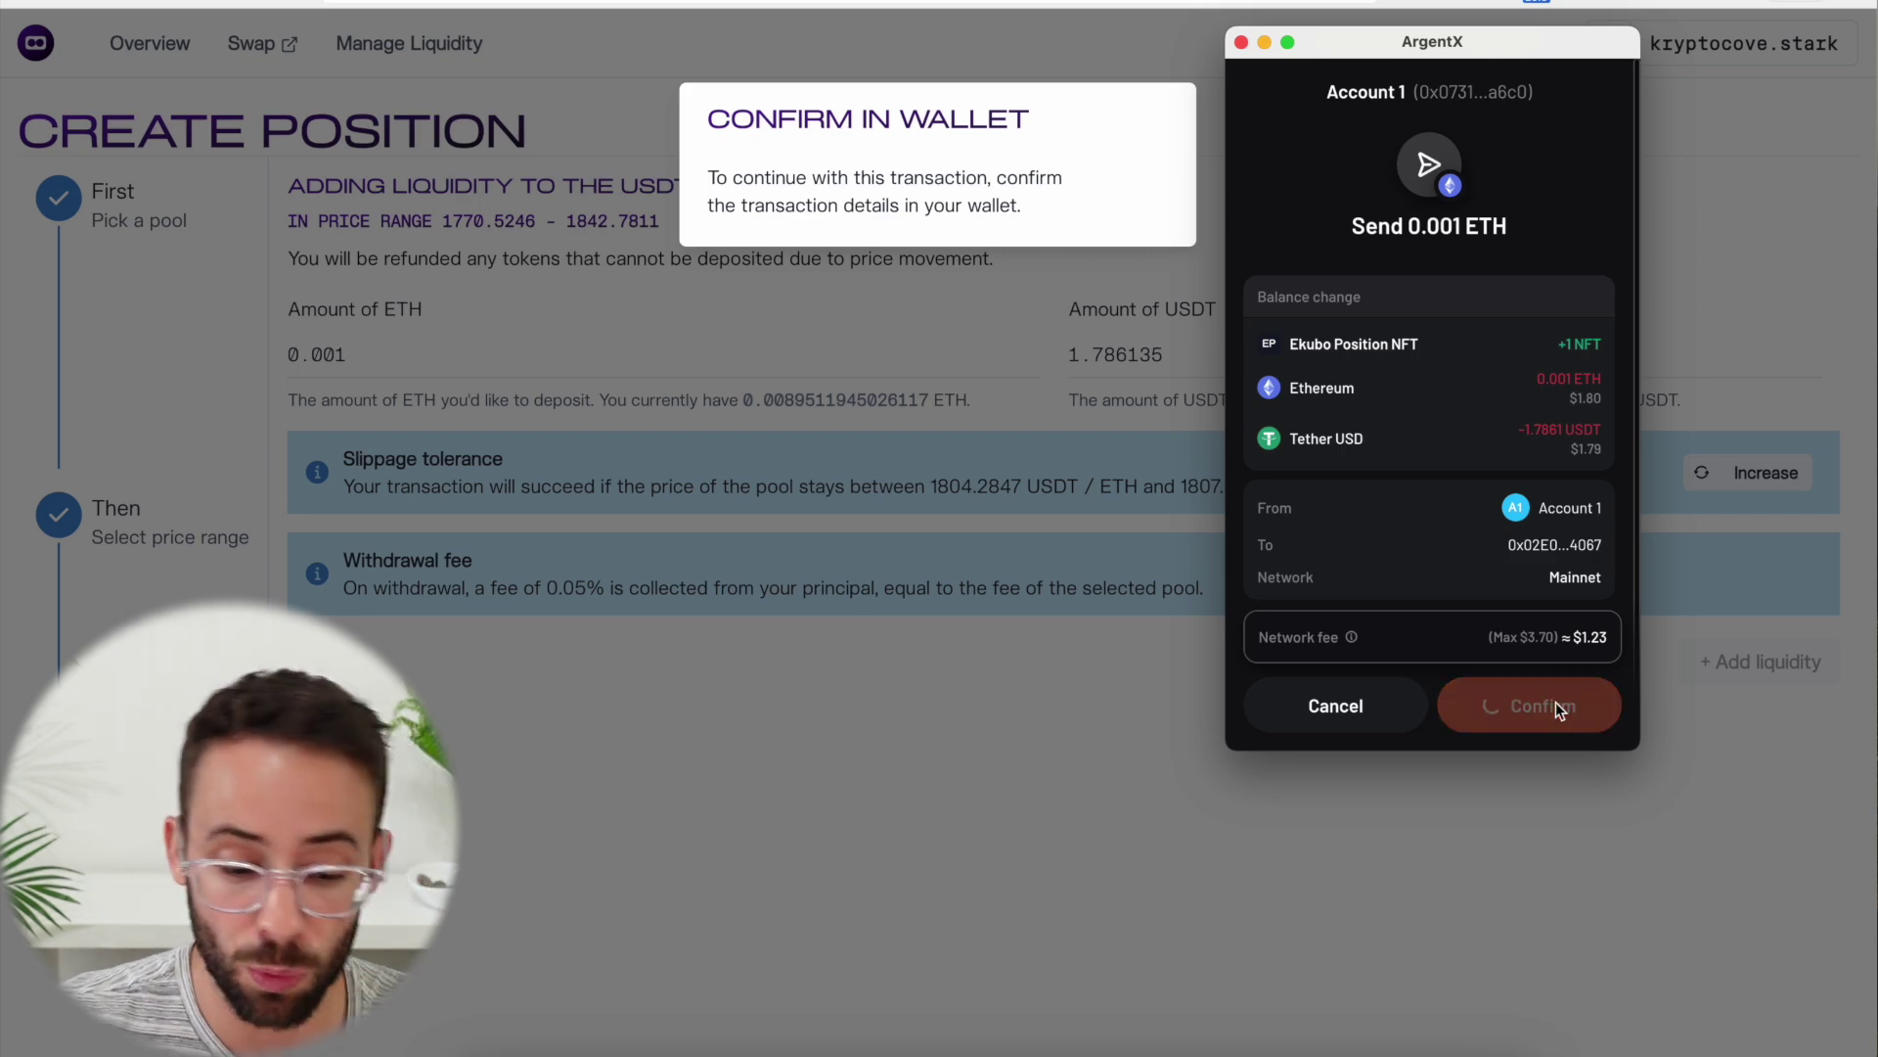
pyautogui.click(1022, 279)
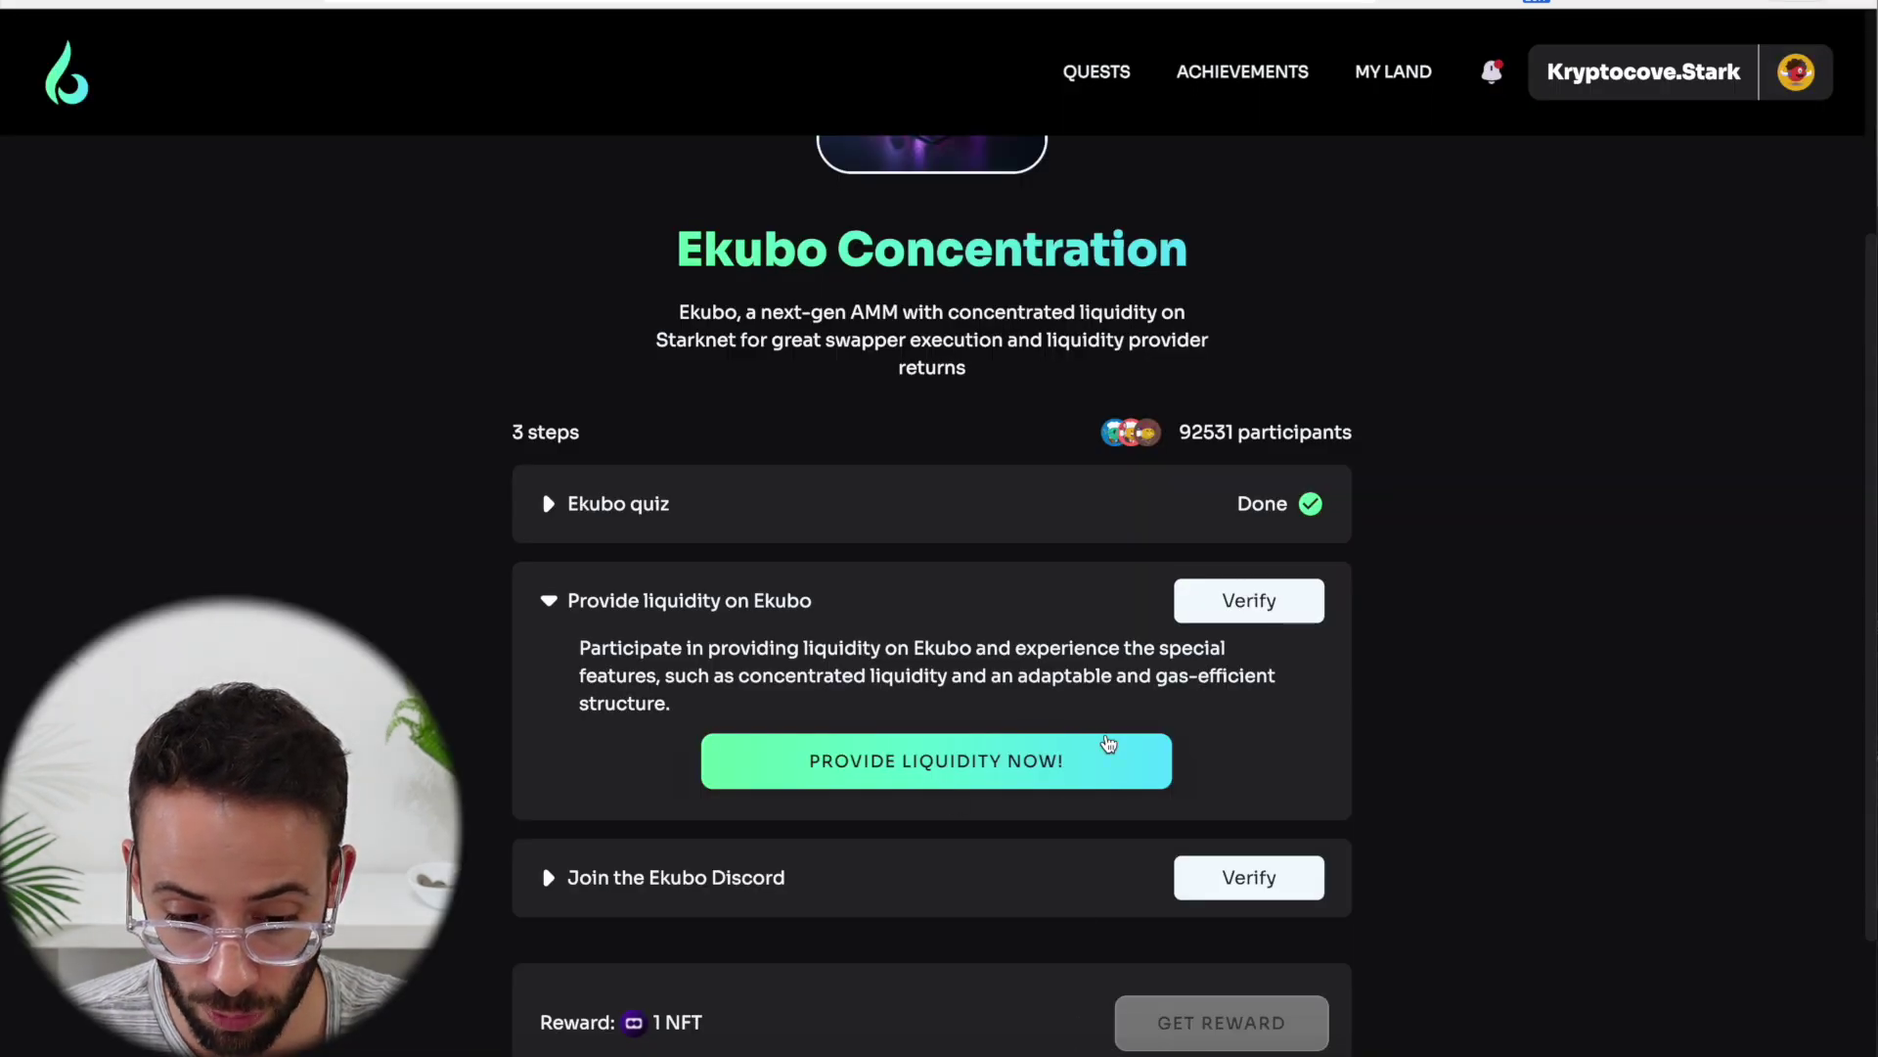
# Verify the Provide liquidity step and claim the Ekubo quest NFT reward in the wallet
pyautogui.scroll(-1, 1258, 489)
pyautogui.click(1253, 541)
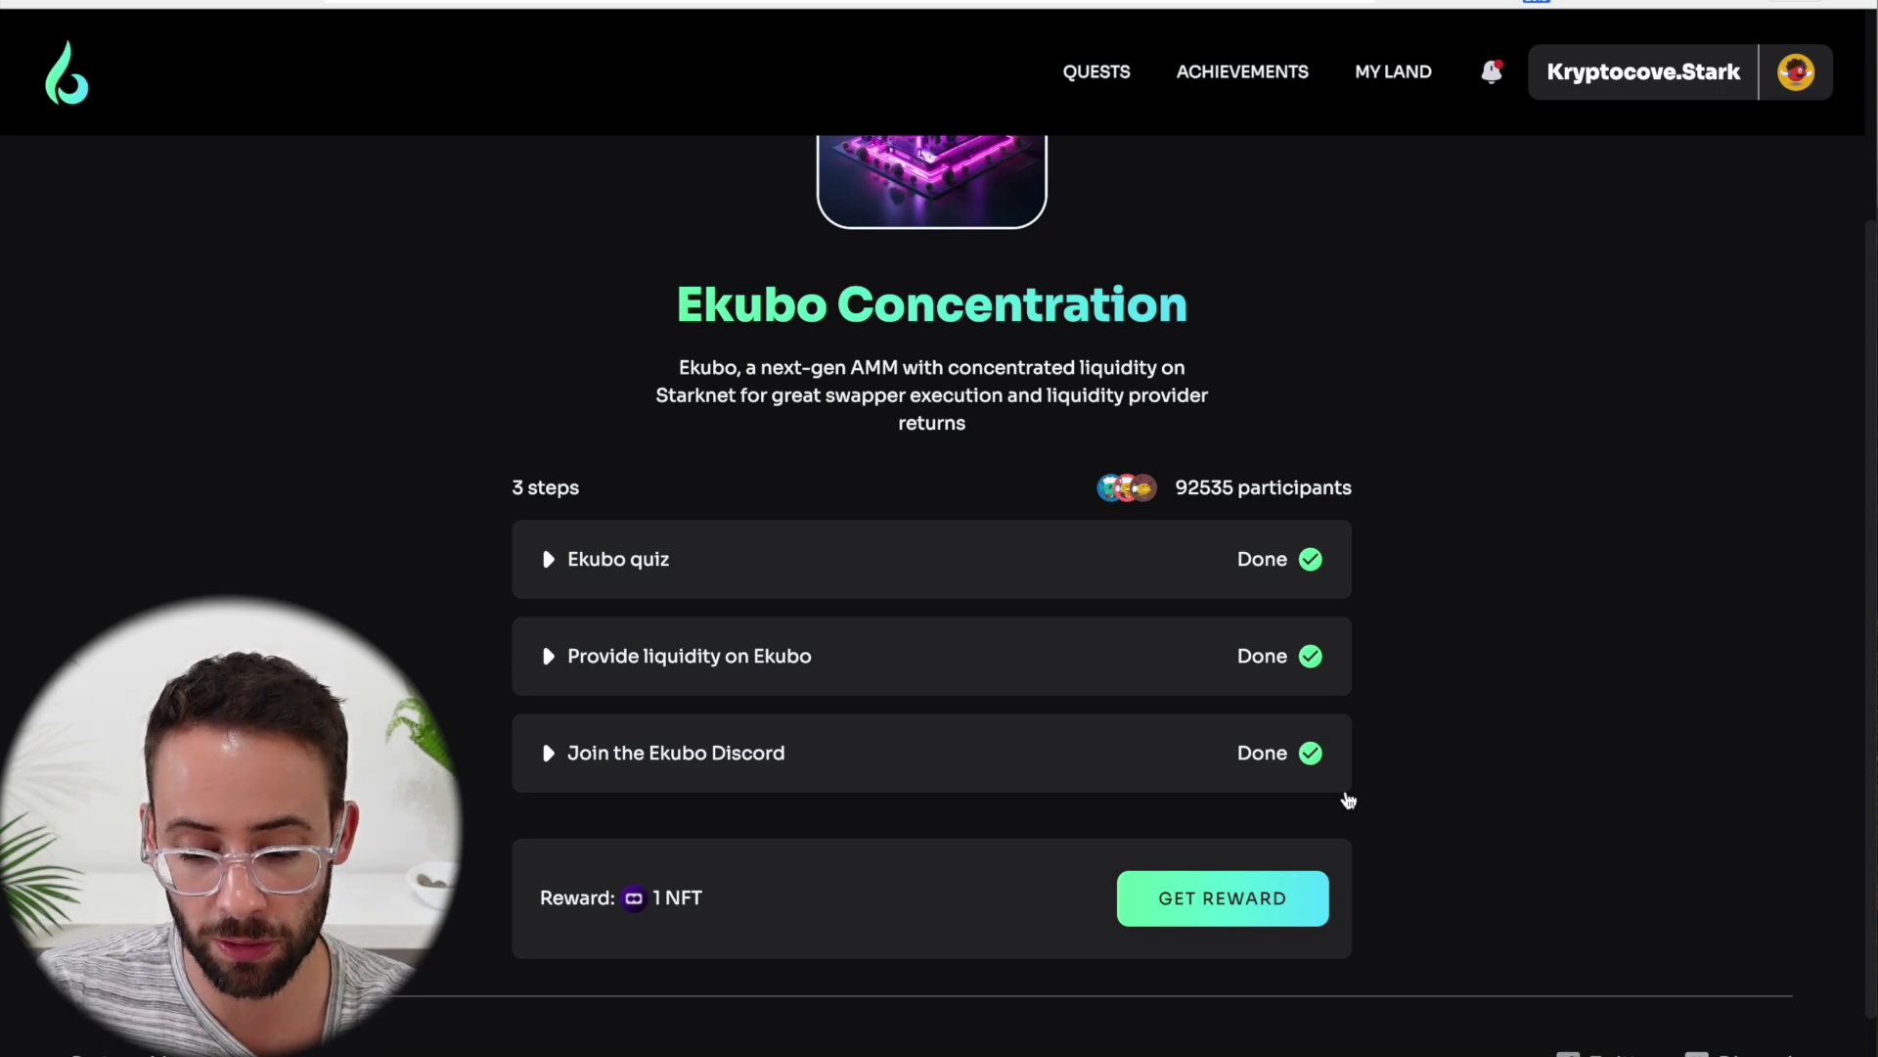
pyautogui.click(1257, 896)
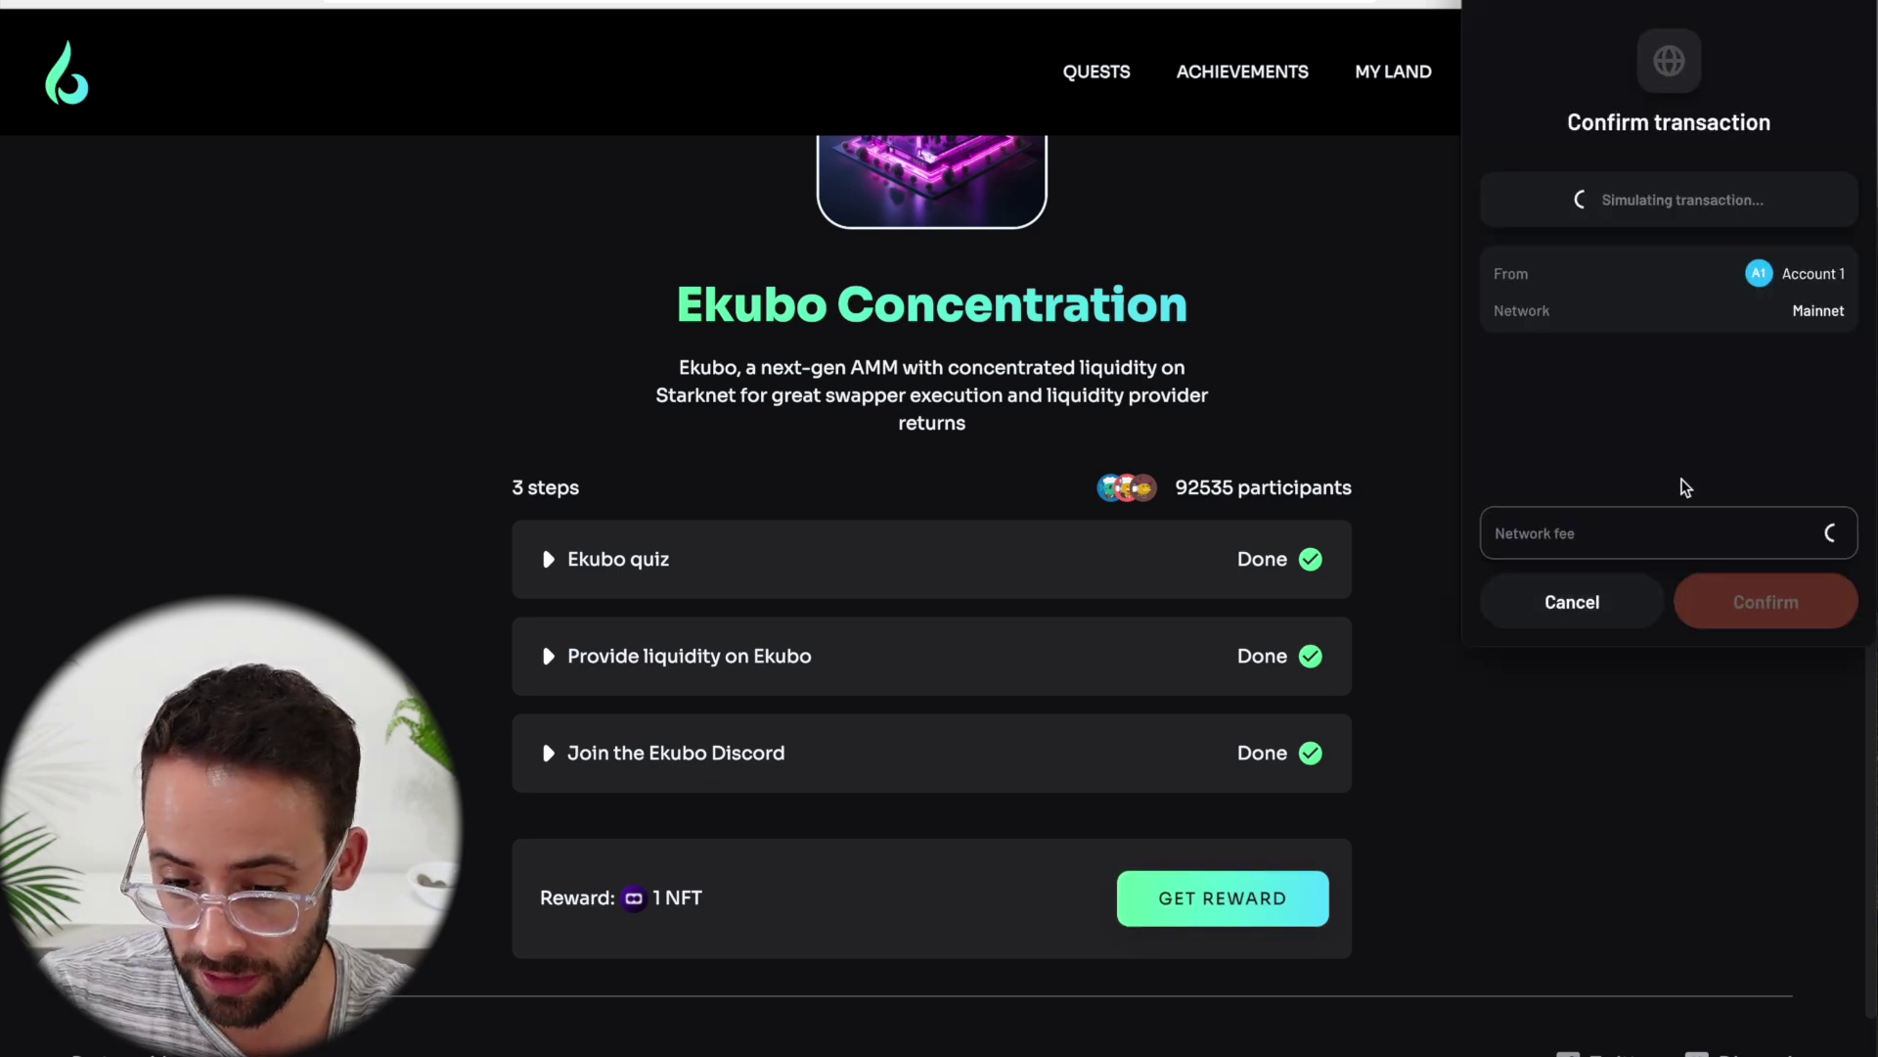
pyautogui.click(1767, 609)
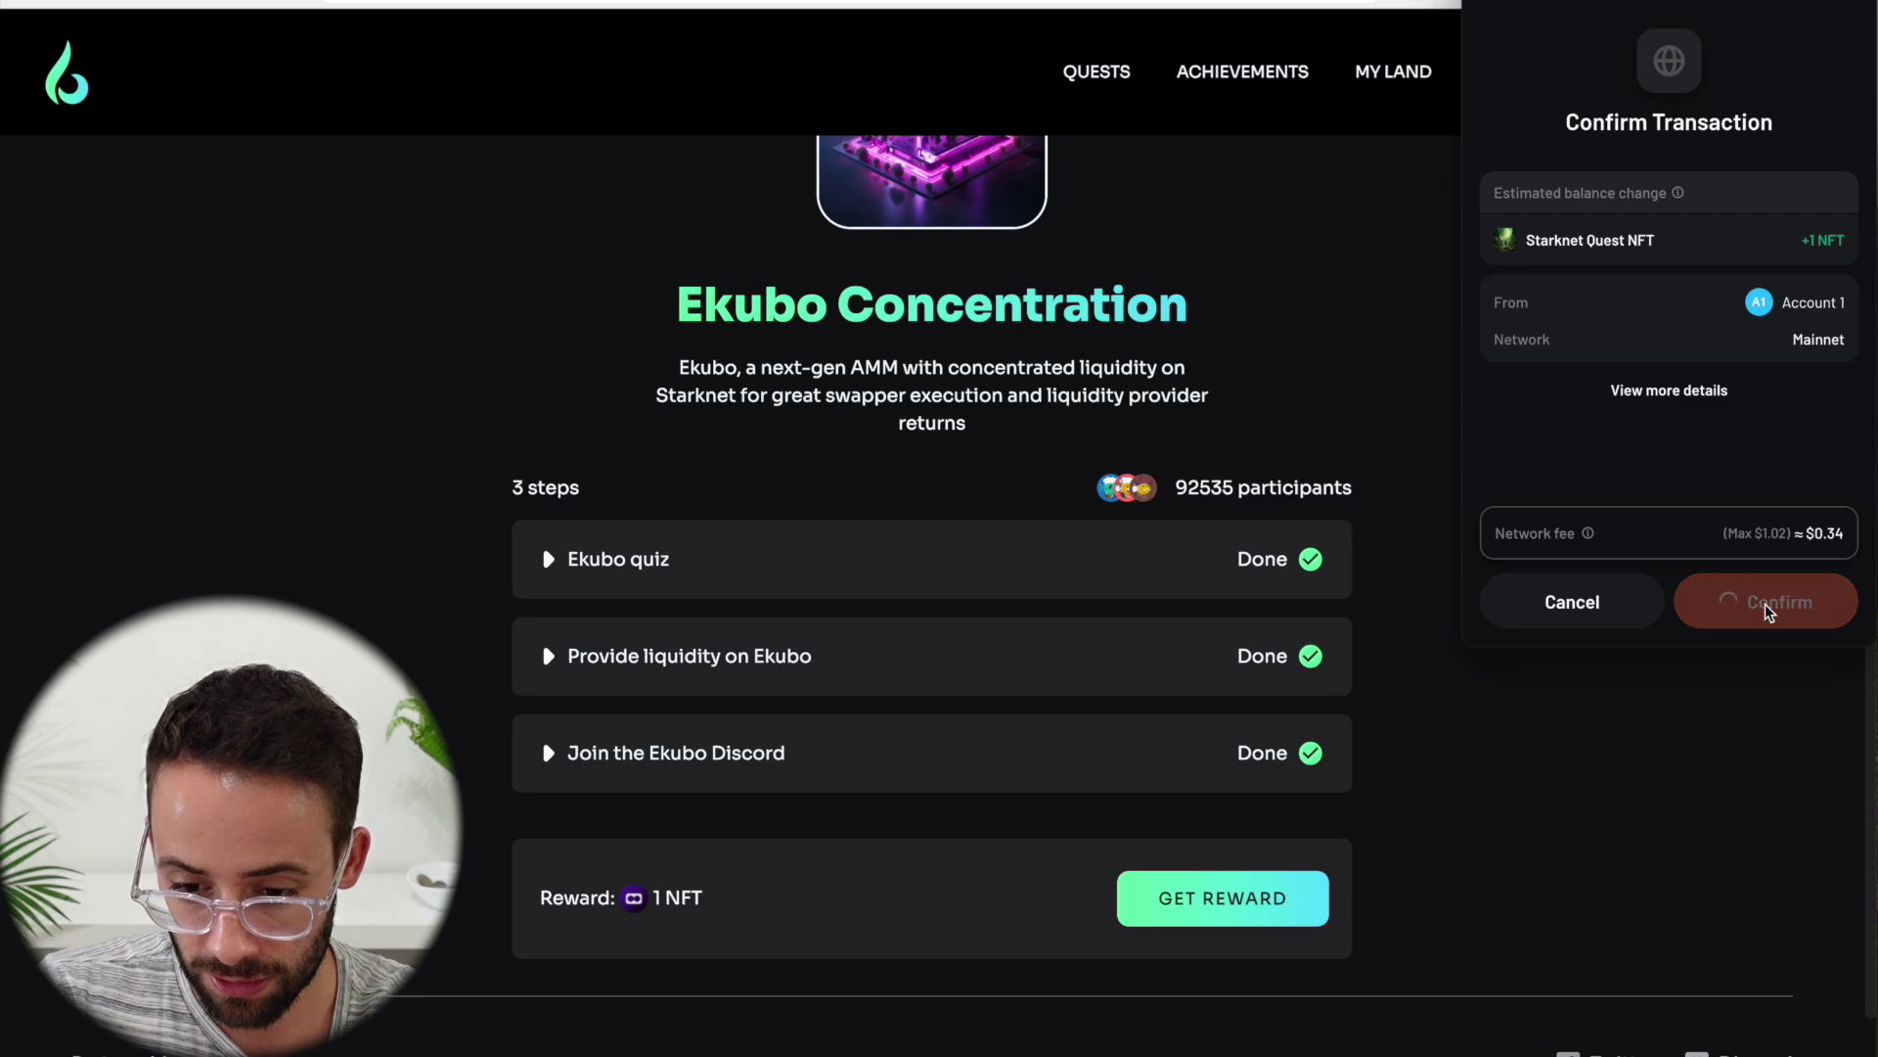
# Dismiss the reward message, return to the quest list and open the Nfts Quest collection
pyautogui.click(1761, 608)
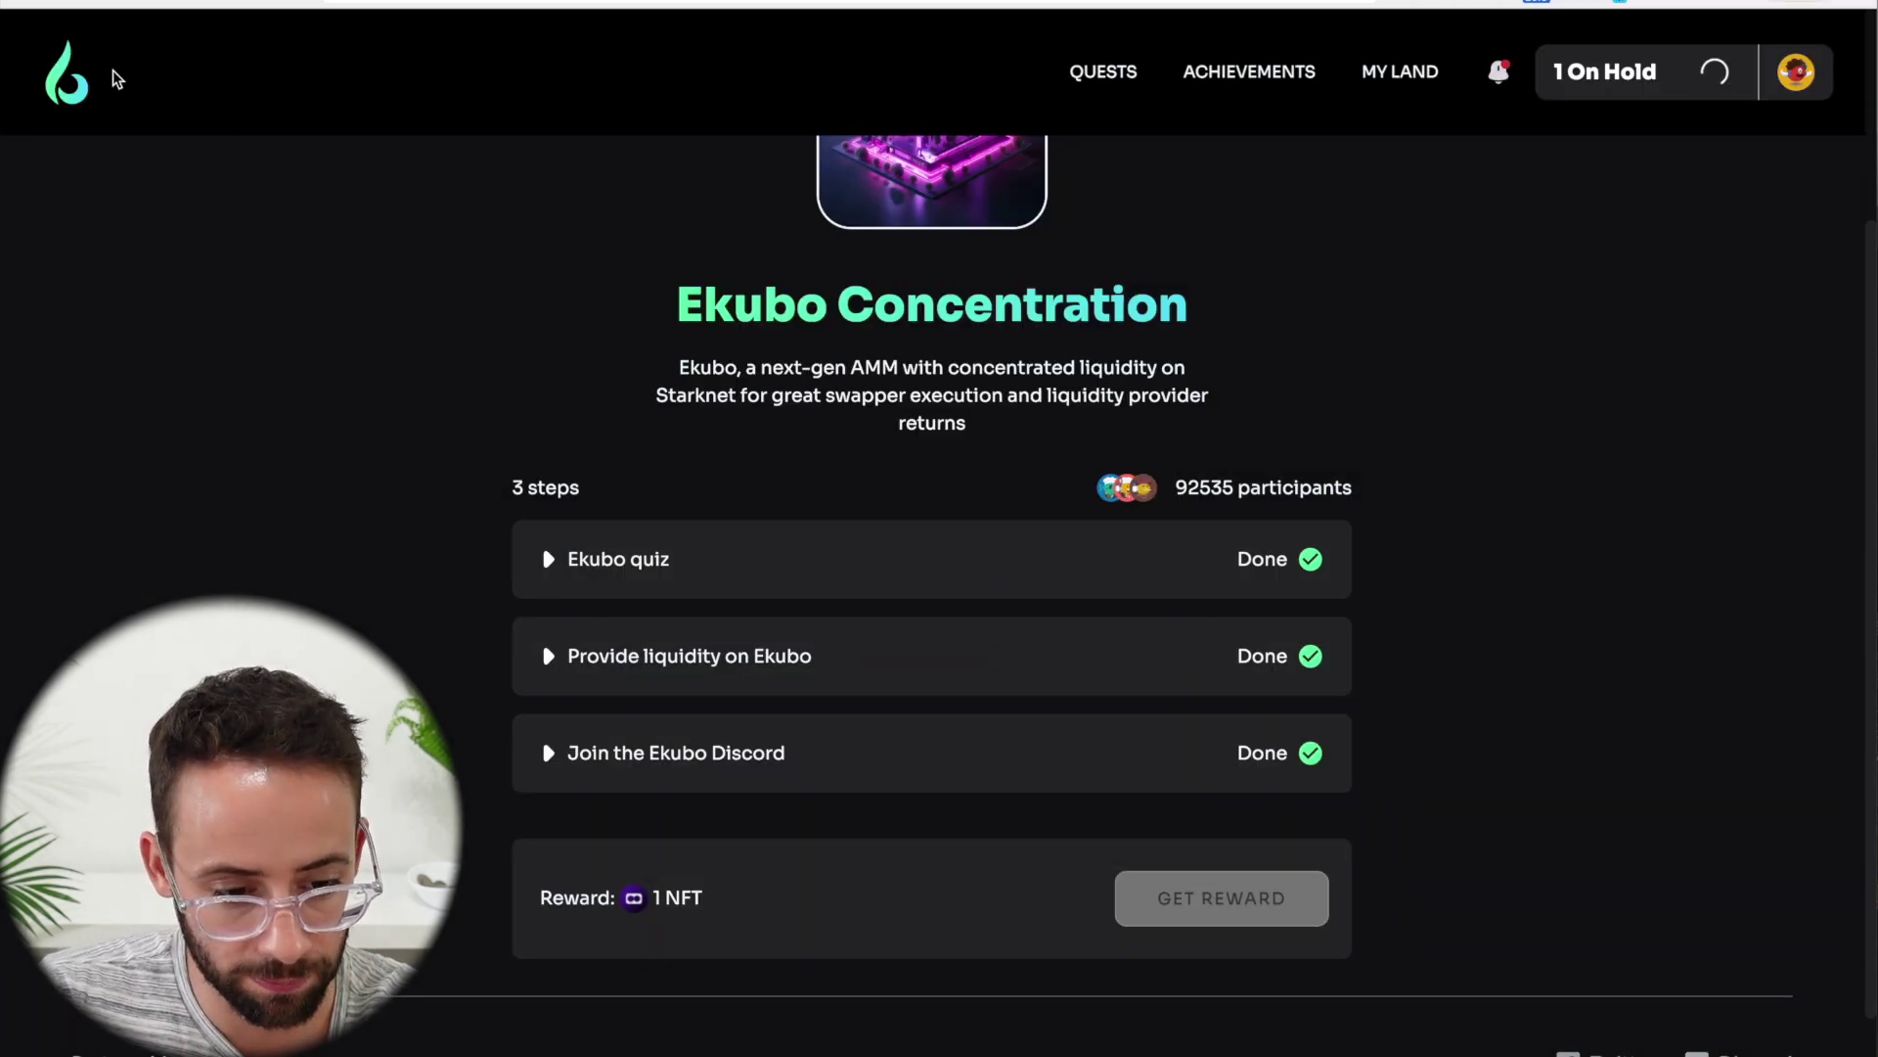
pyautogui.click(66, 74)
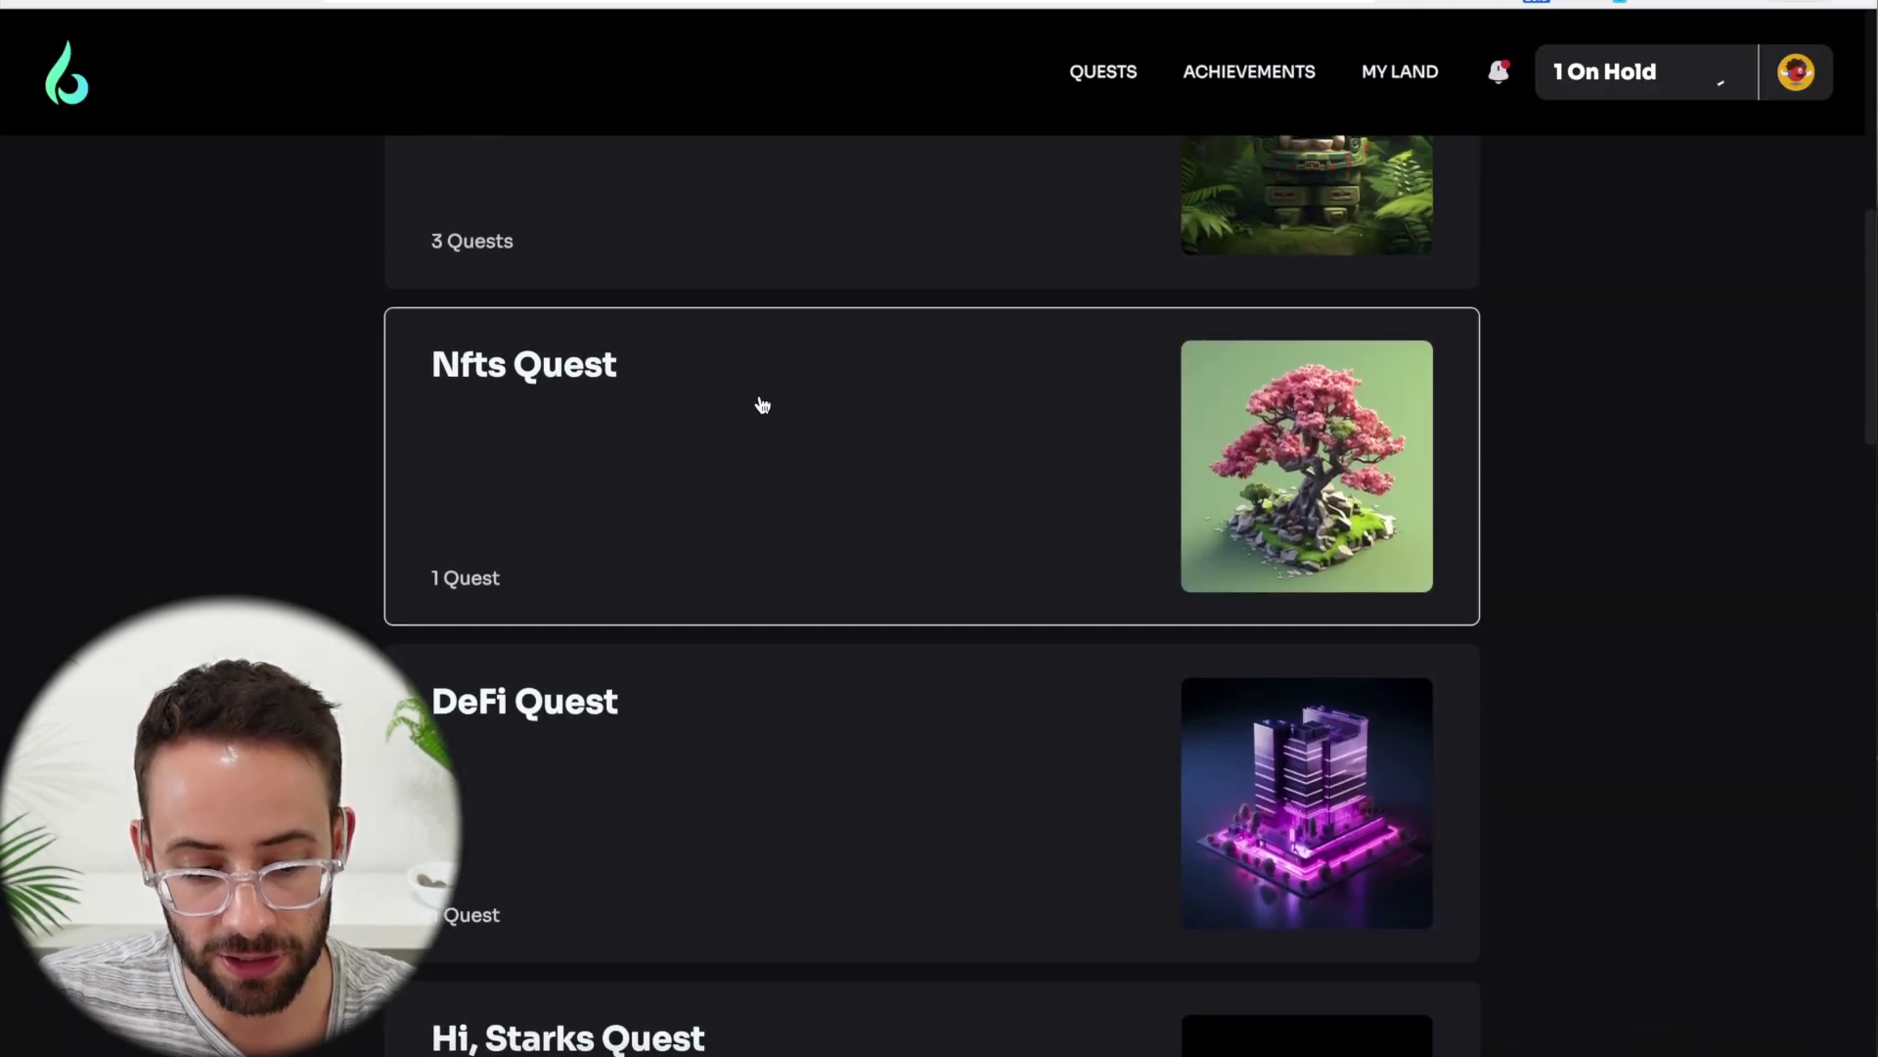
pyautogui.click(762, 404)
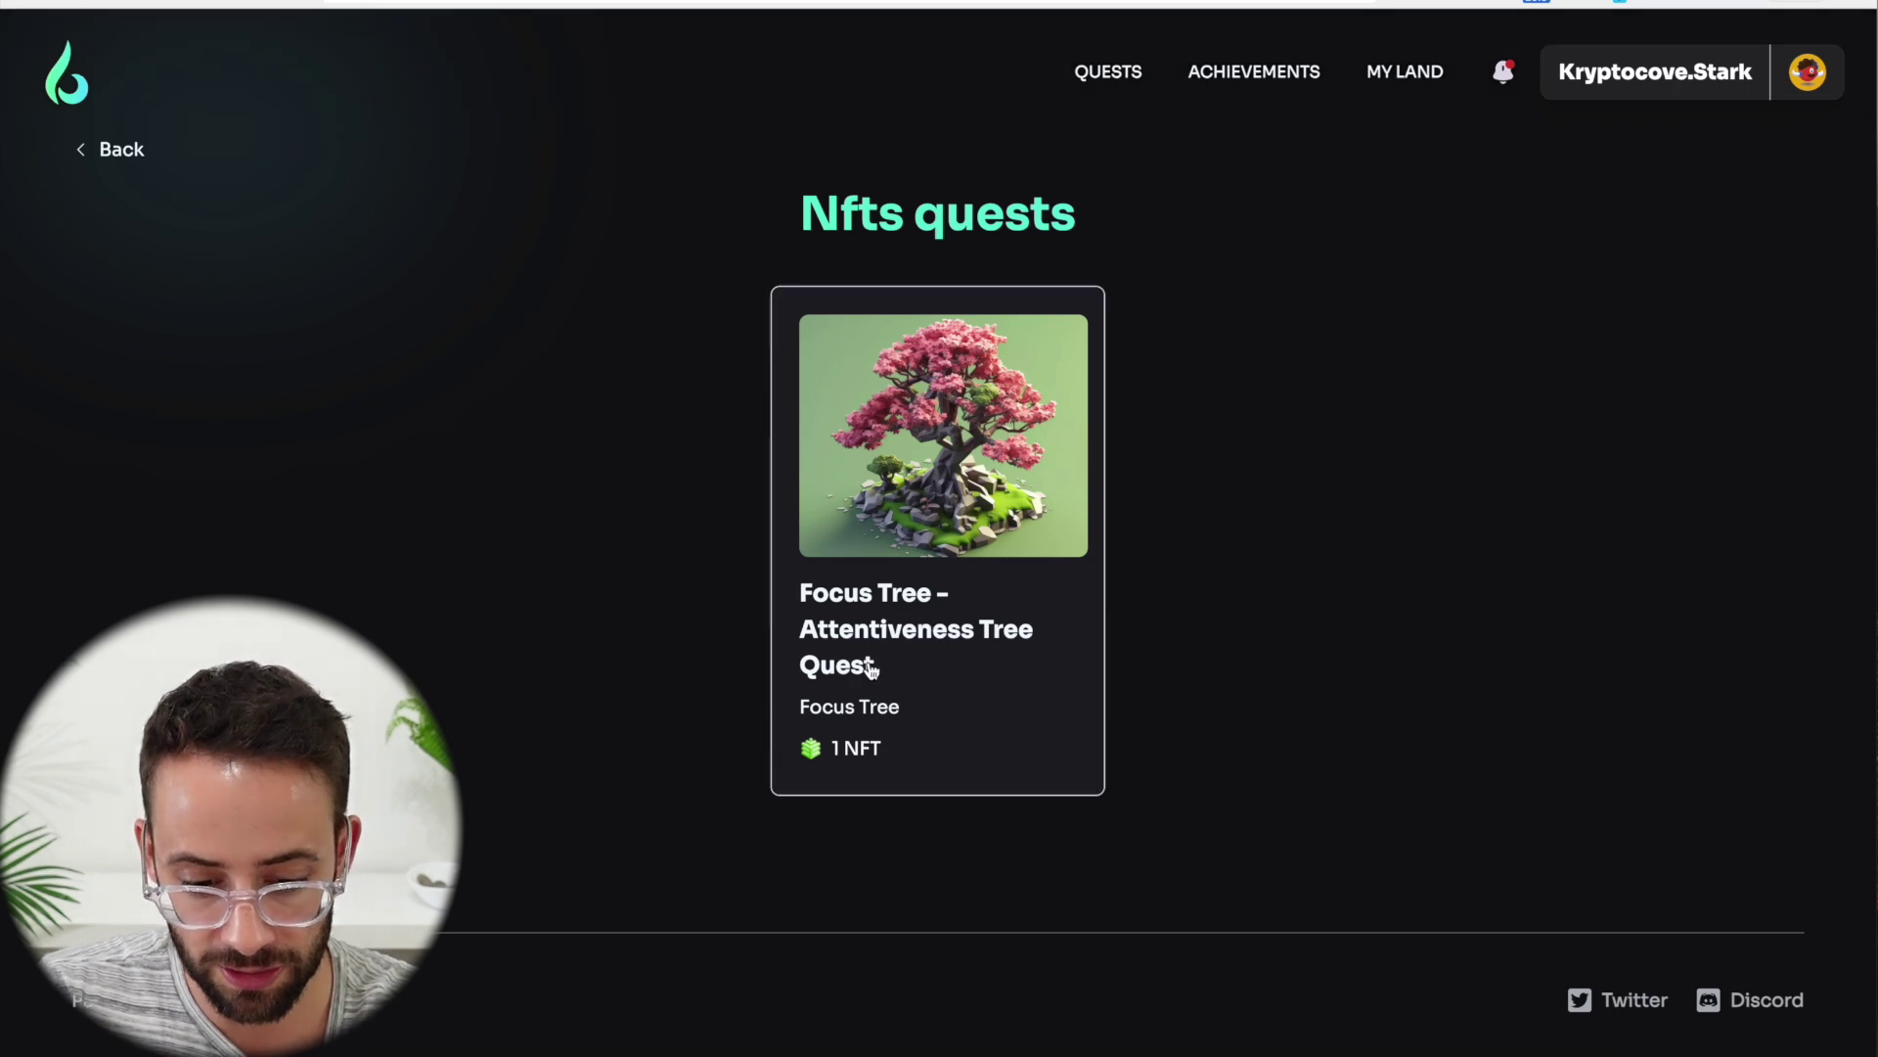
# Pass the Focus Tree quiz (9 hours, 47%, first option) and verify the Twitter follow step
pyautogui.click(892, 671)
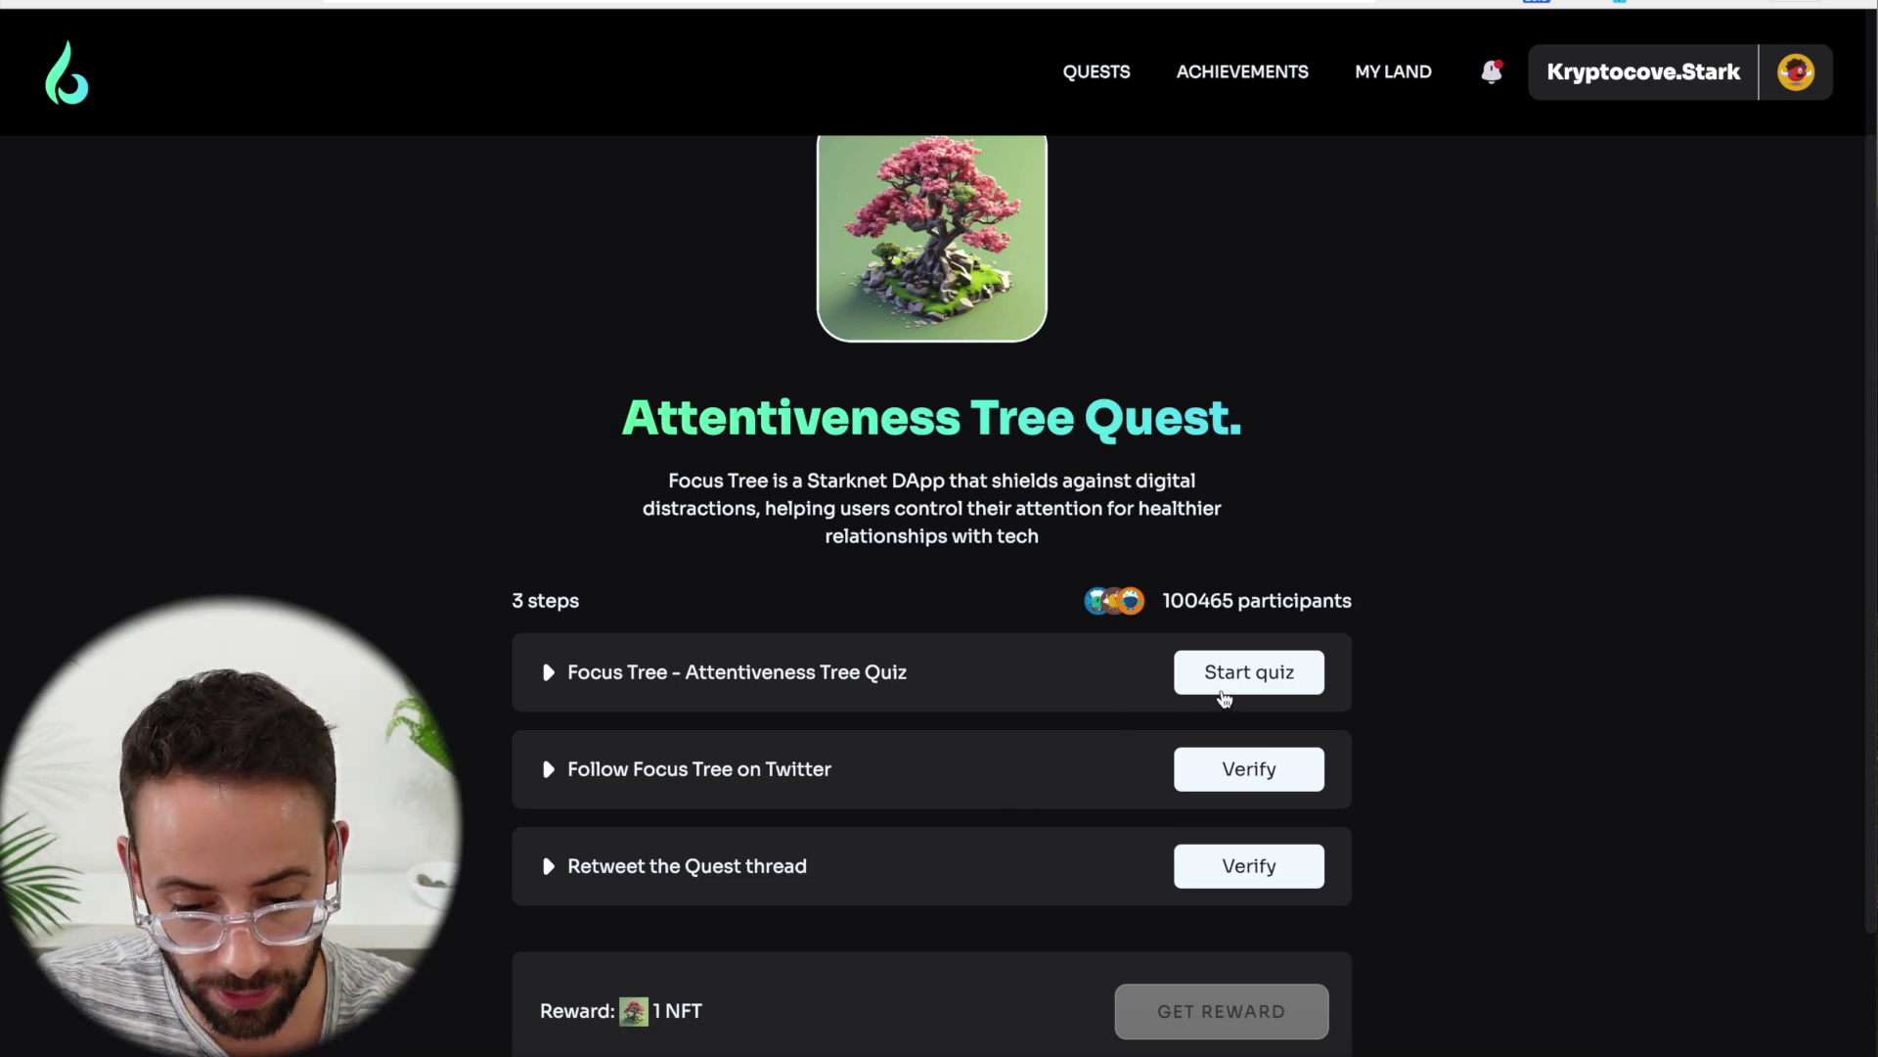
pyautogui.click(1228, 685)
pyautogui.click(1060, 640)
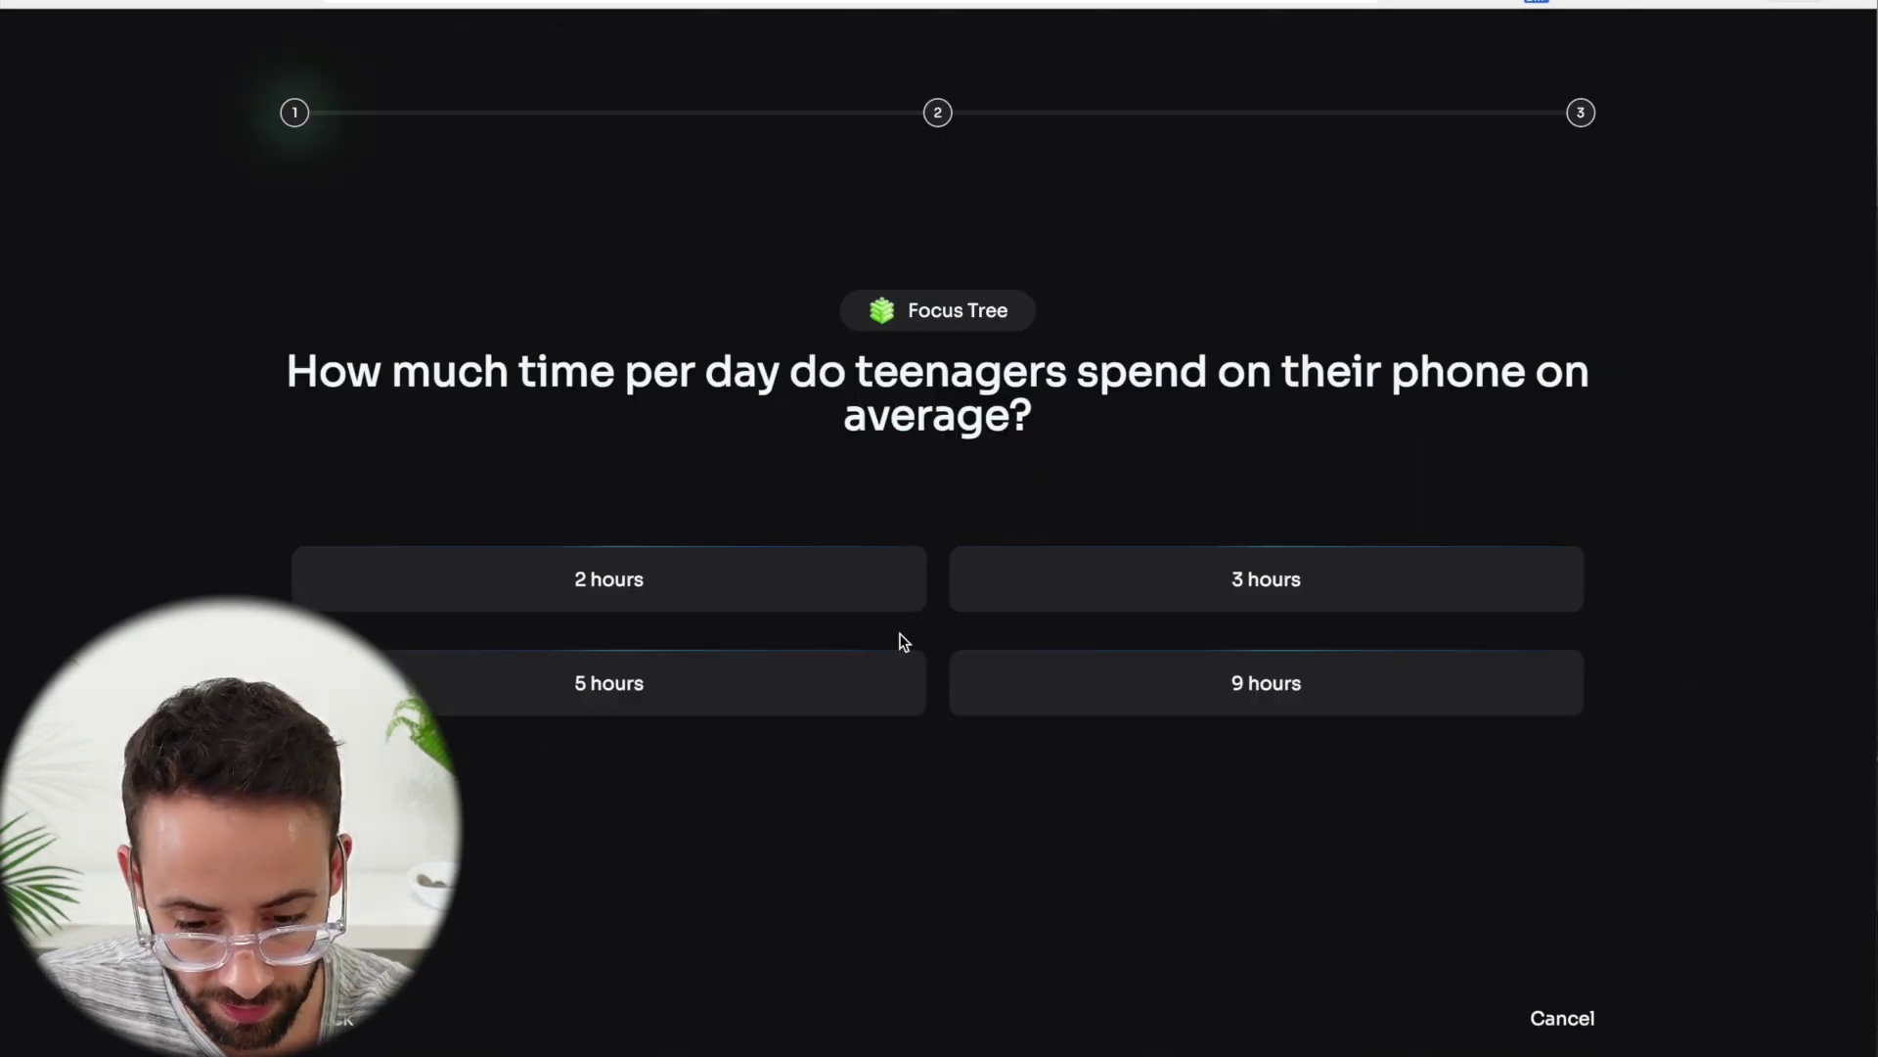
pyautogui.click(1142, 701)
pyautogui.click(960, 885)
pyautogui.click(770, 689)
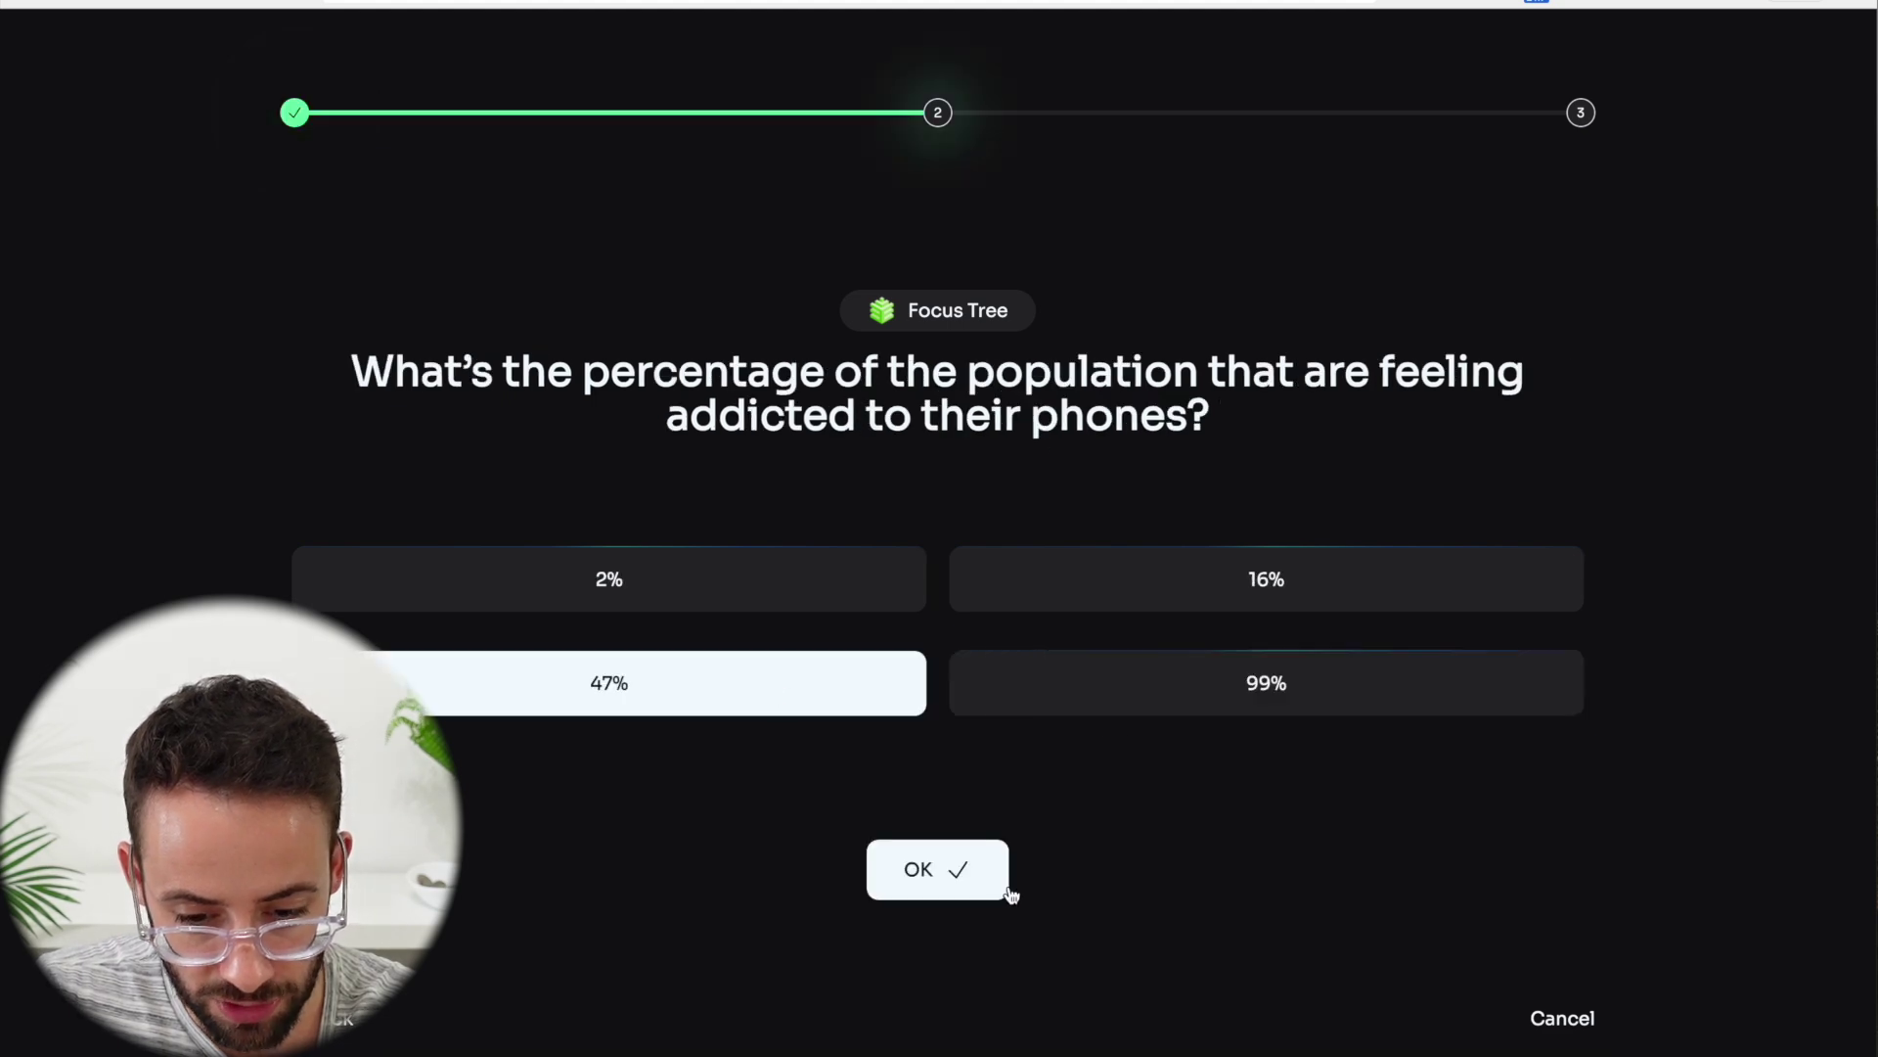
pyautogui.click(1003, 888)
pyautogui.click(795, 582)
pyautogui.click(934, 873)
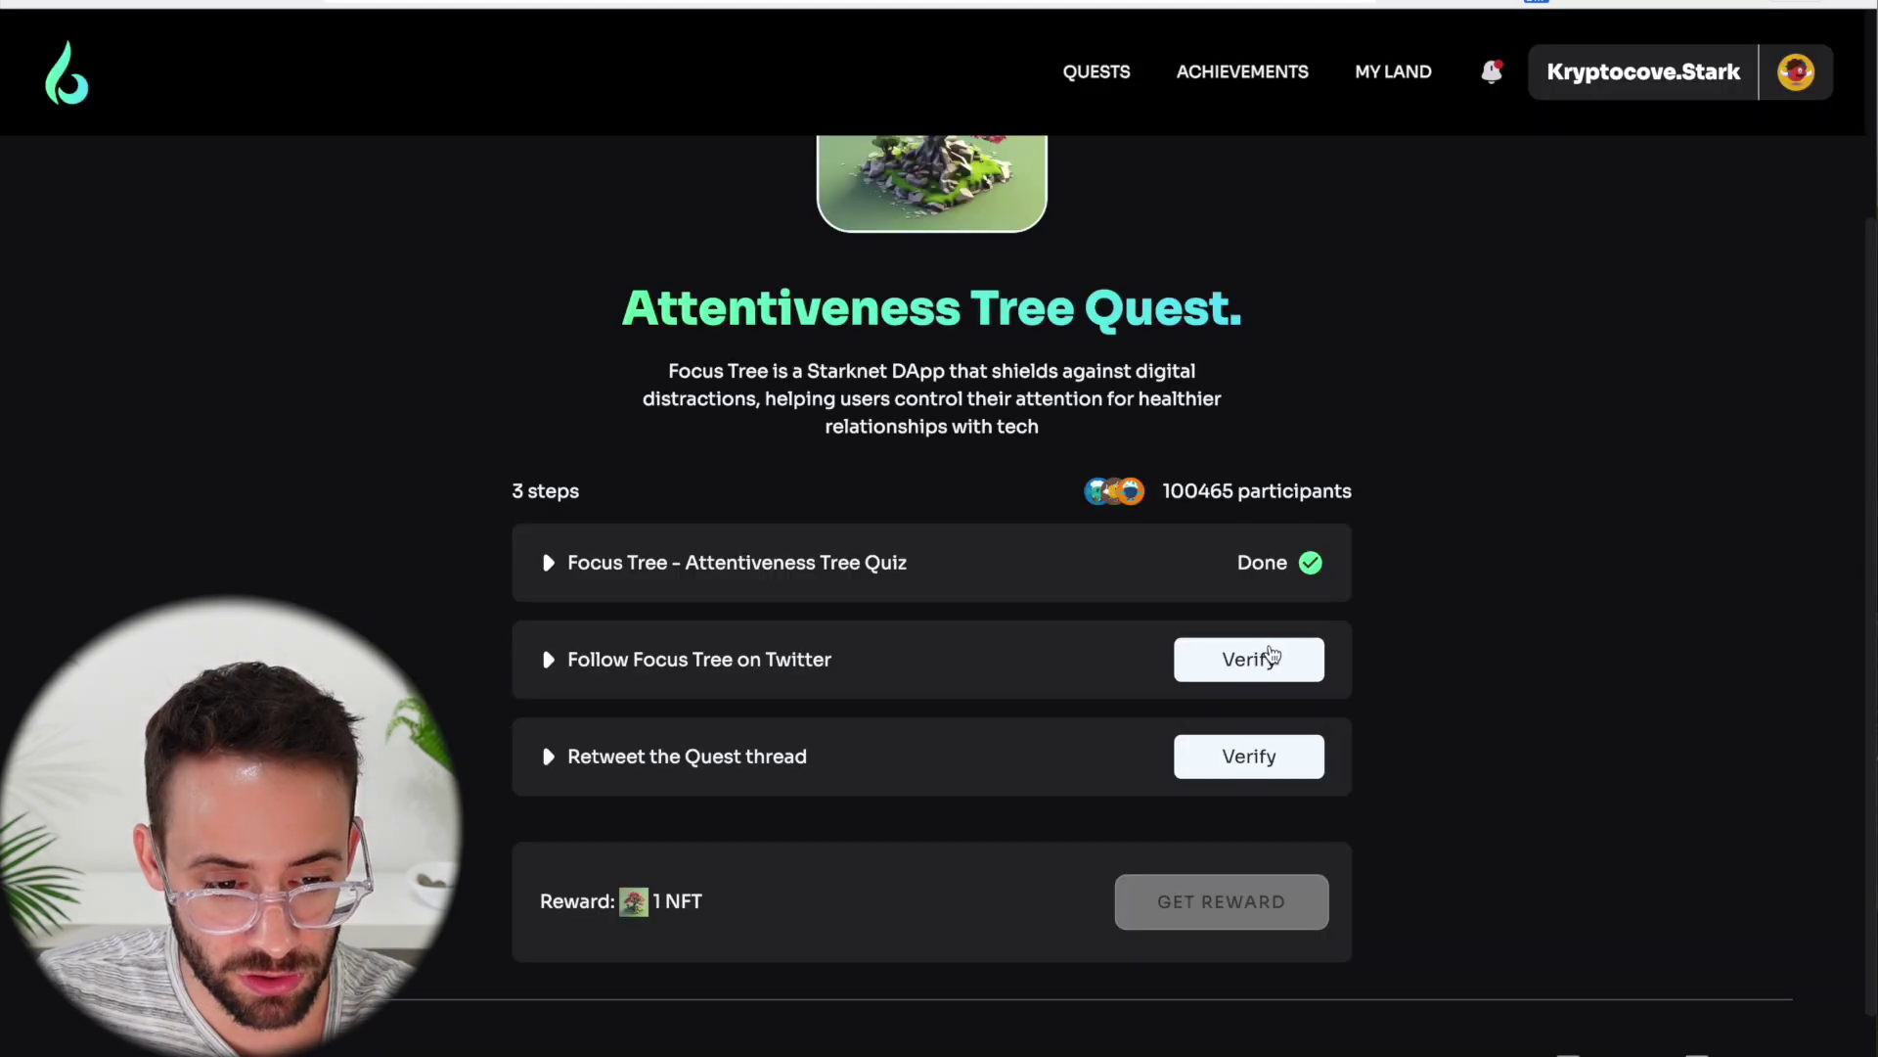
pyautogui.click(1249, 658)
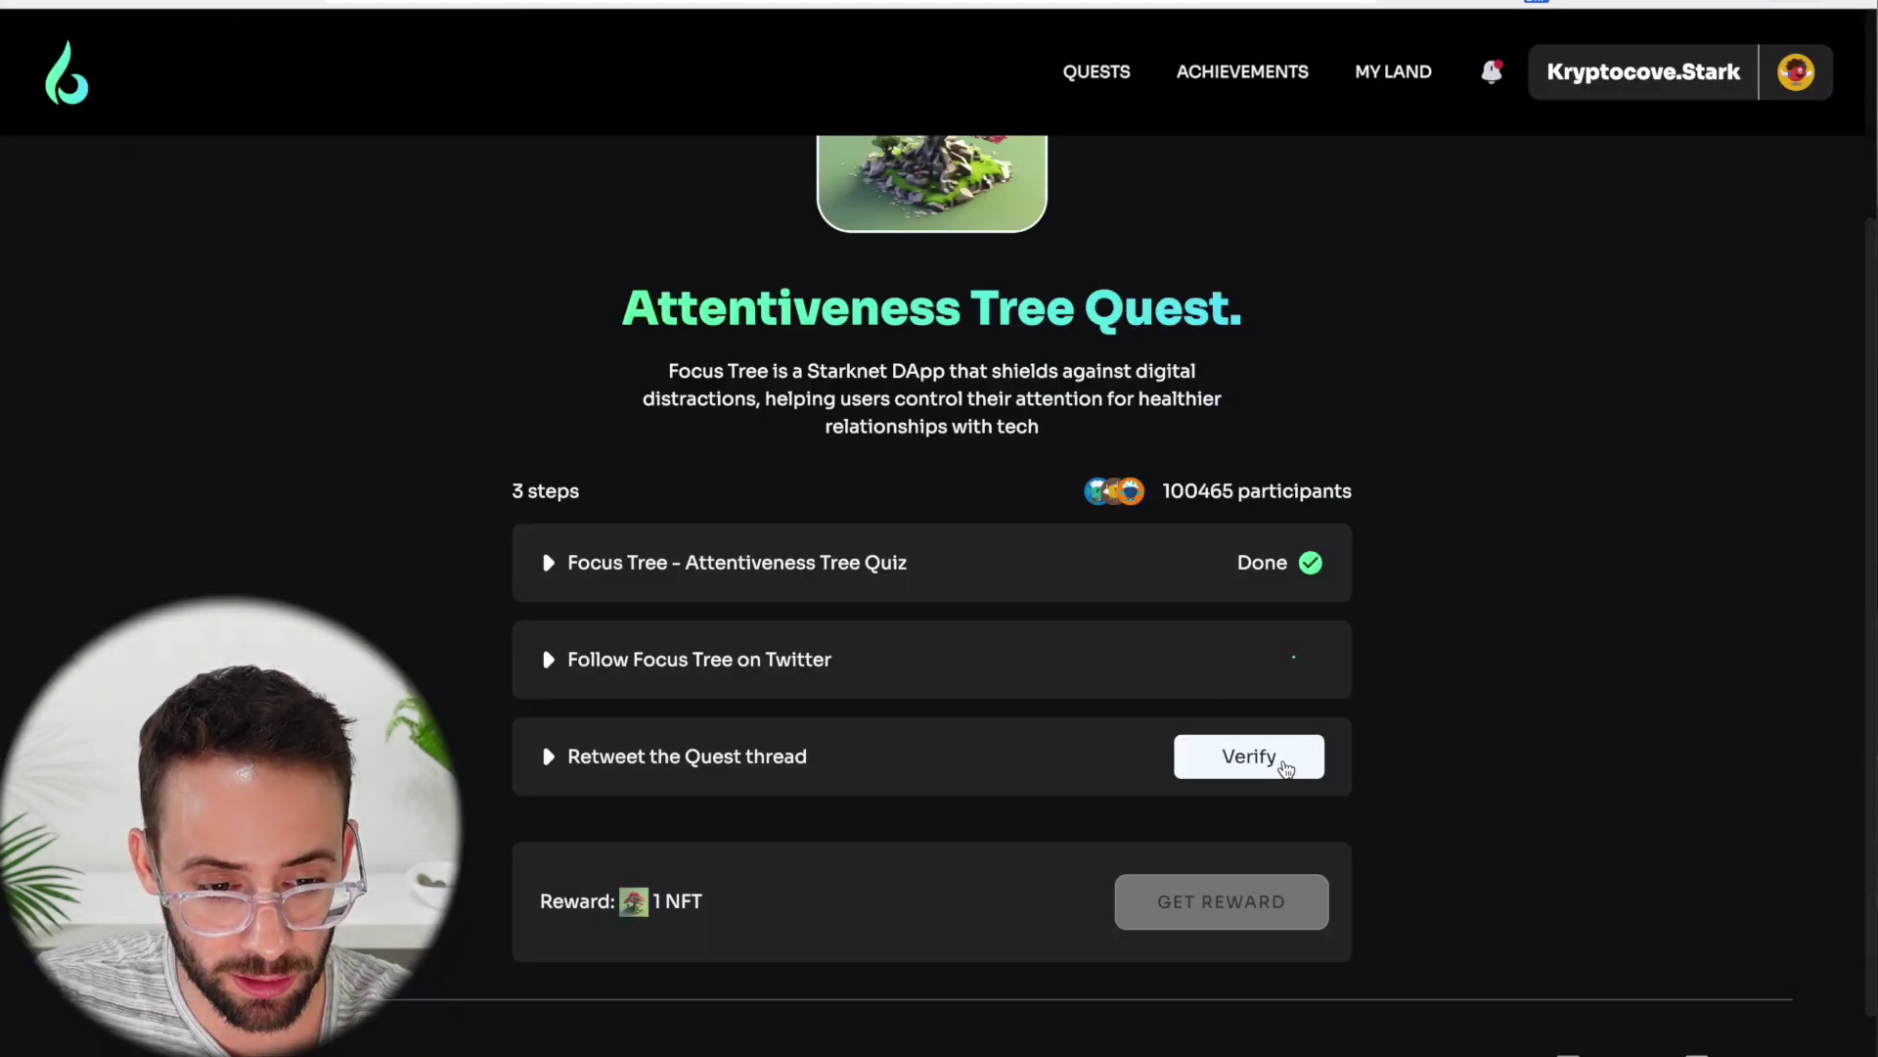
# Verify the retweet step, claim the Attentiveness Tree NFT reward in the wallet, and dismiss the message
pyautogui.click(1272, 760)
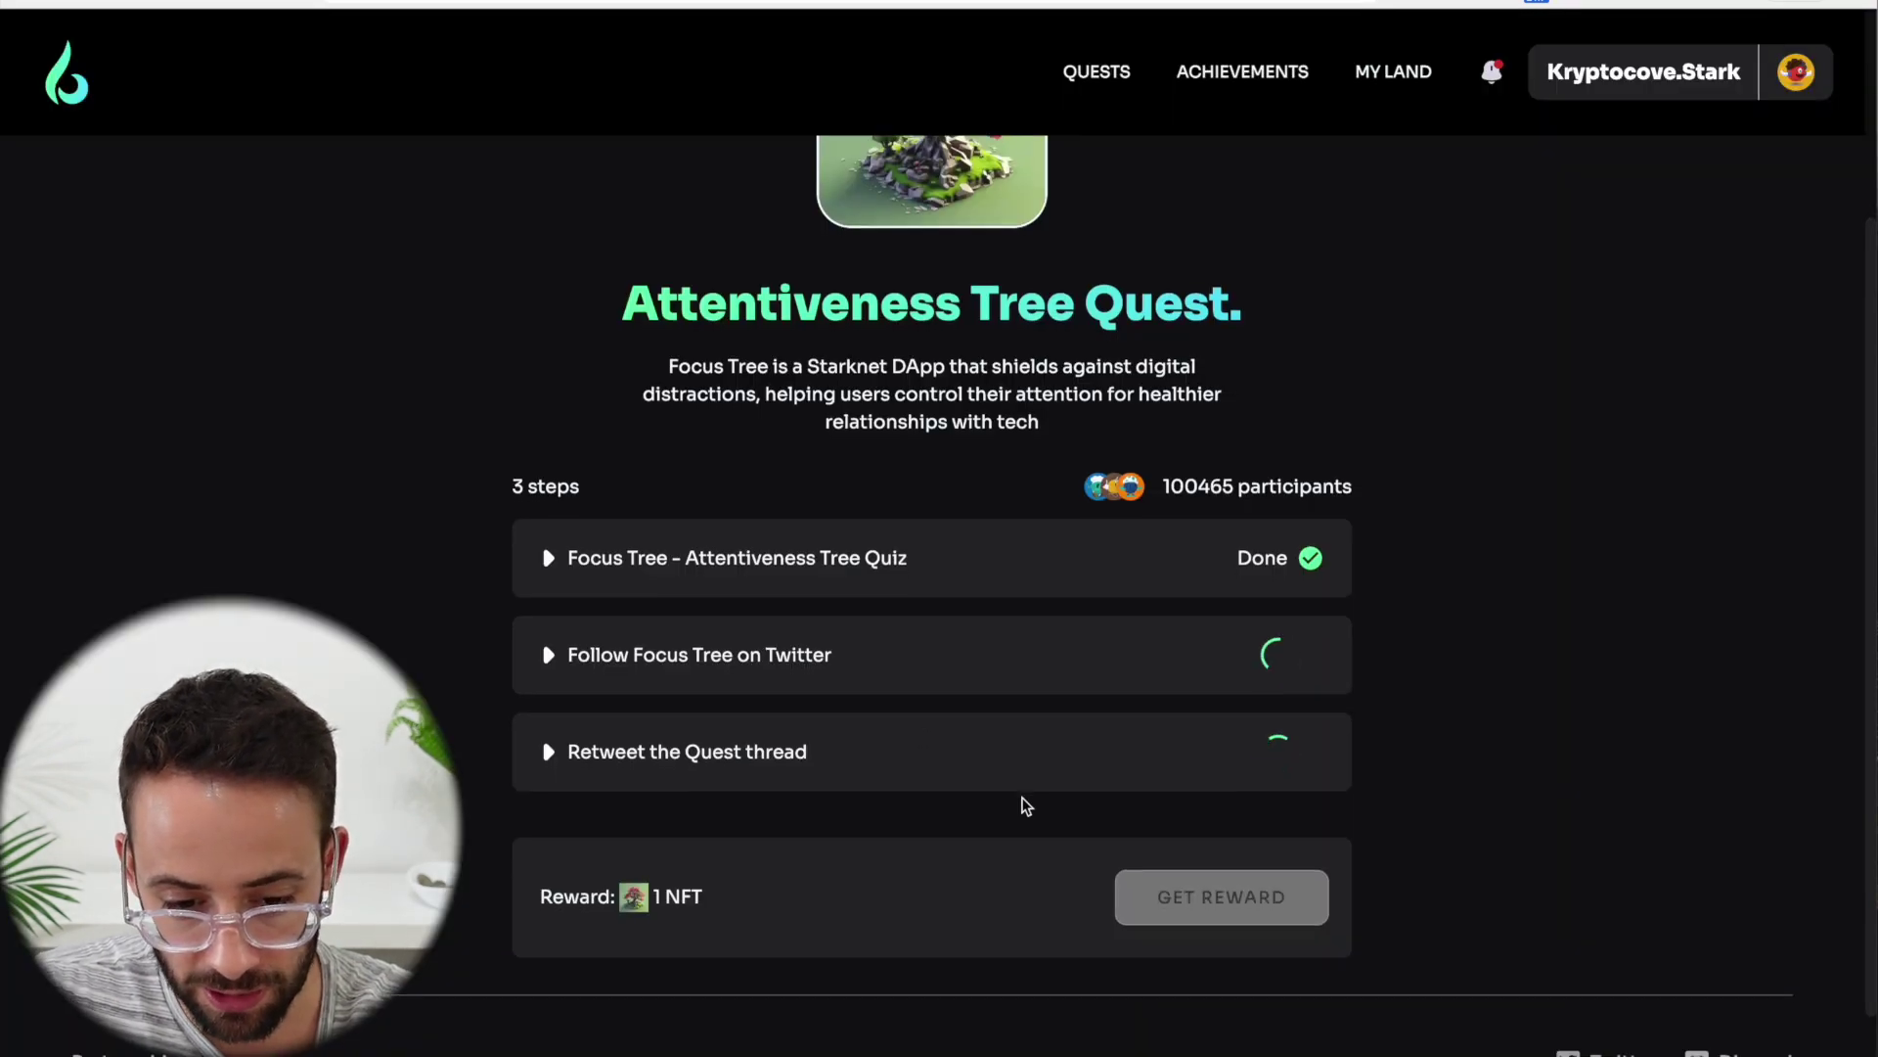
pyautogui.scroll(-1, 1025, 805)
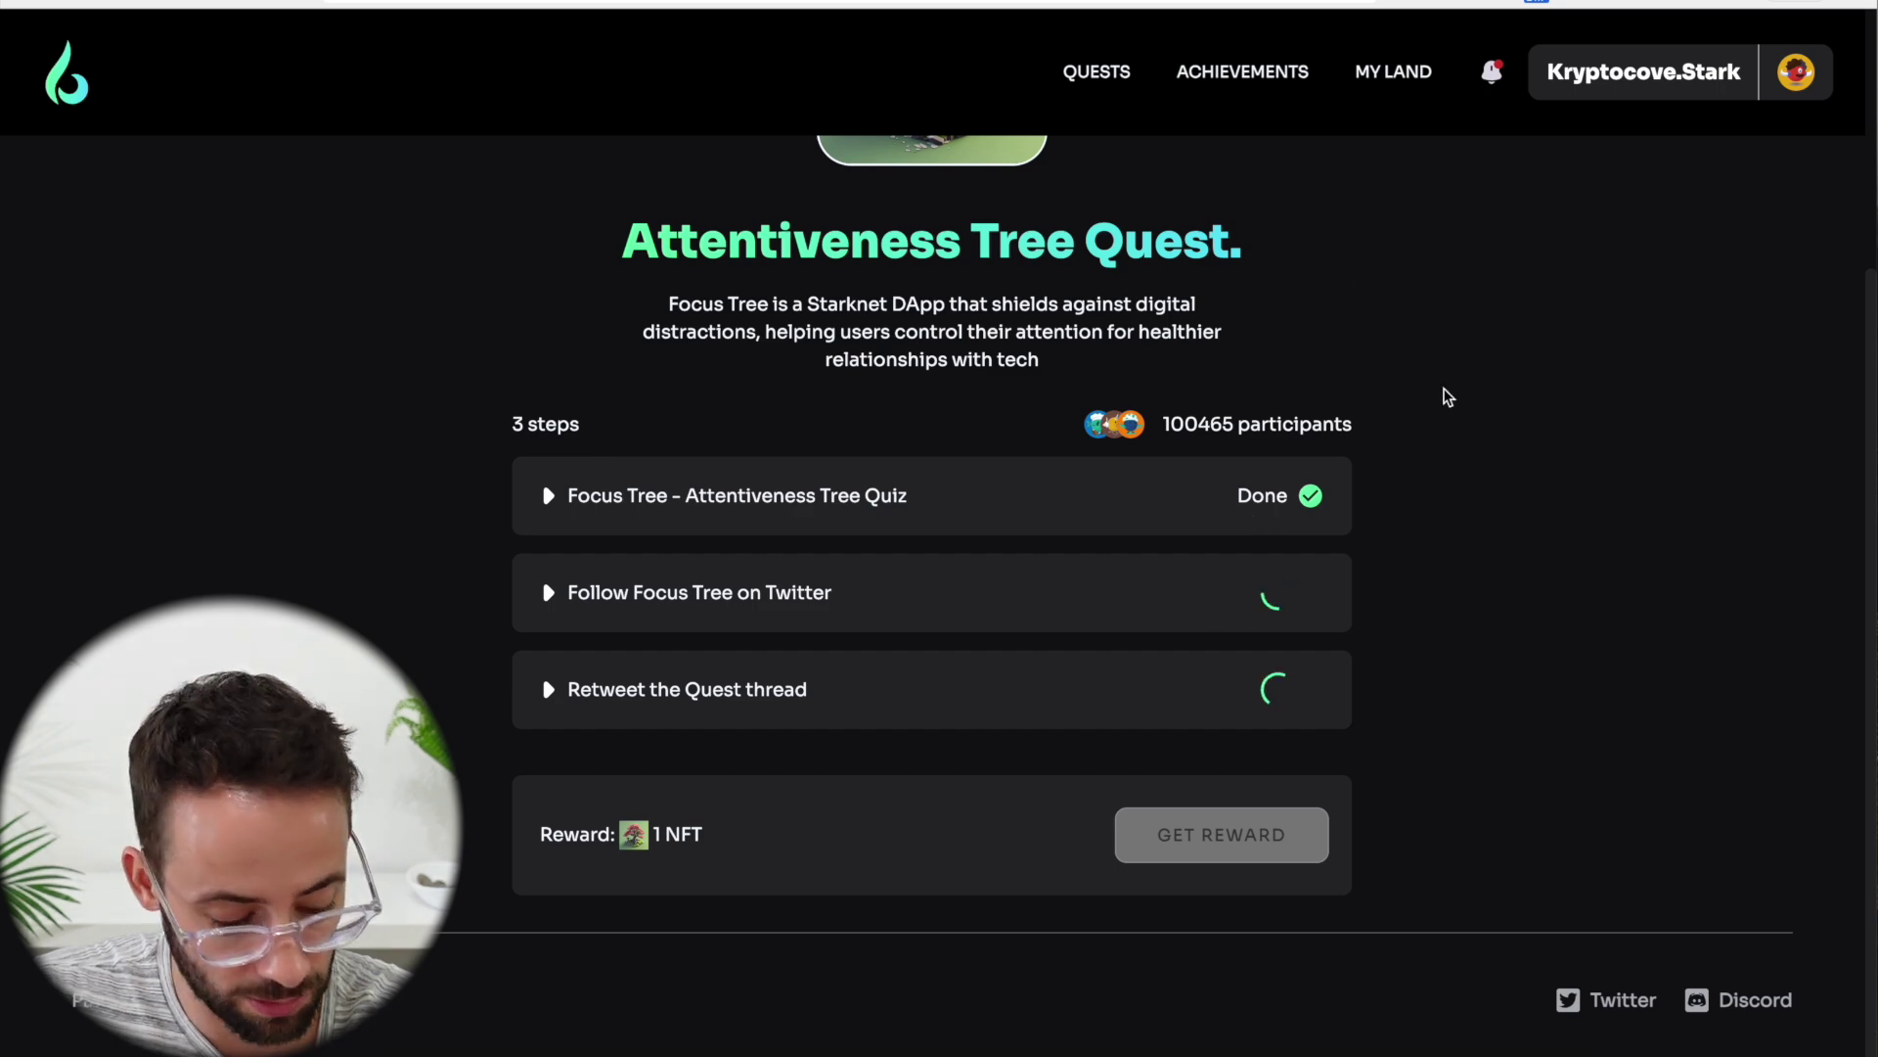
pyautogui.click(1243, 834)
pyautogui.click(1771, 603)
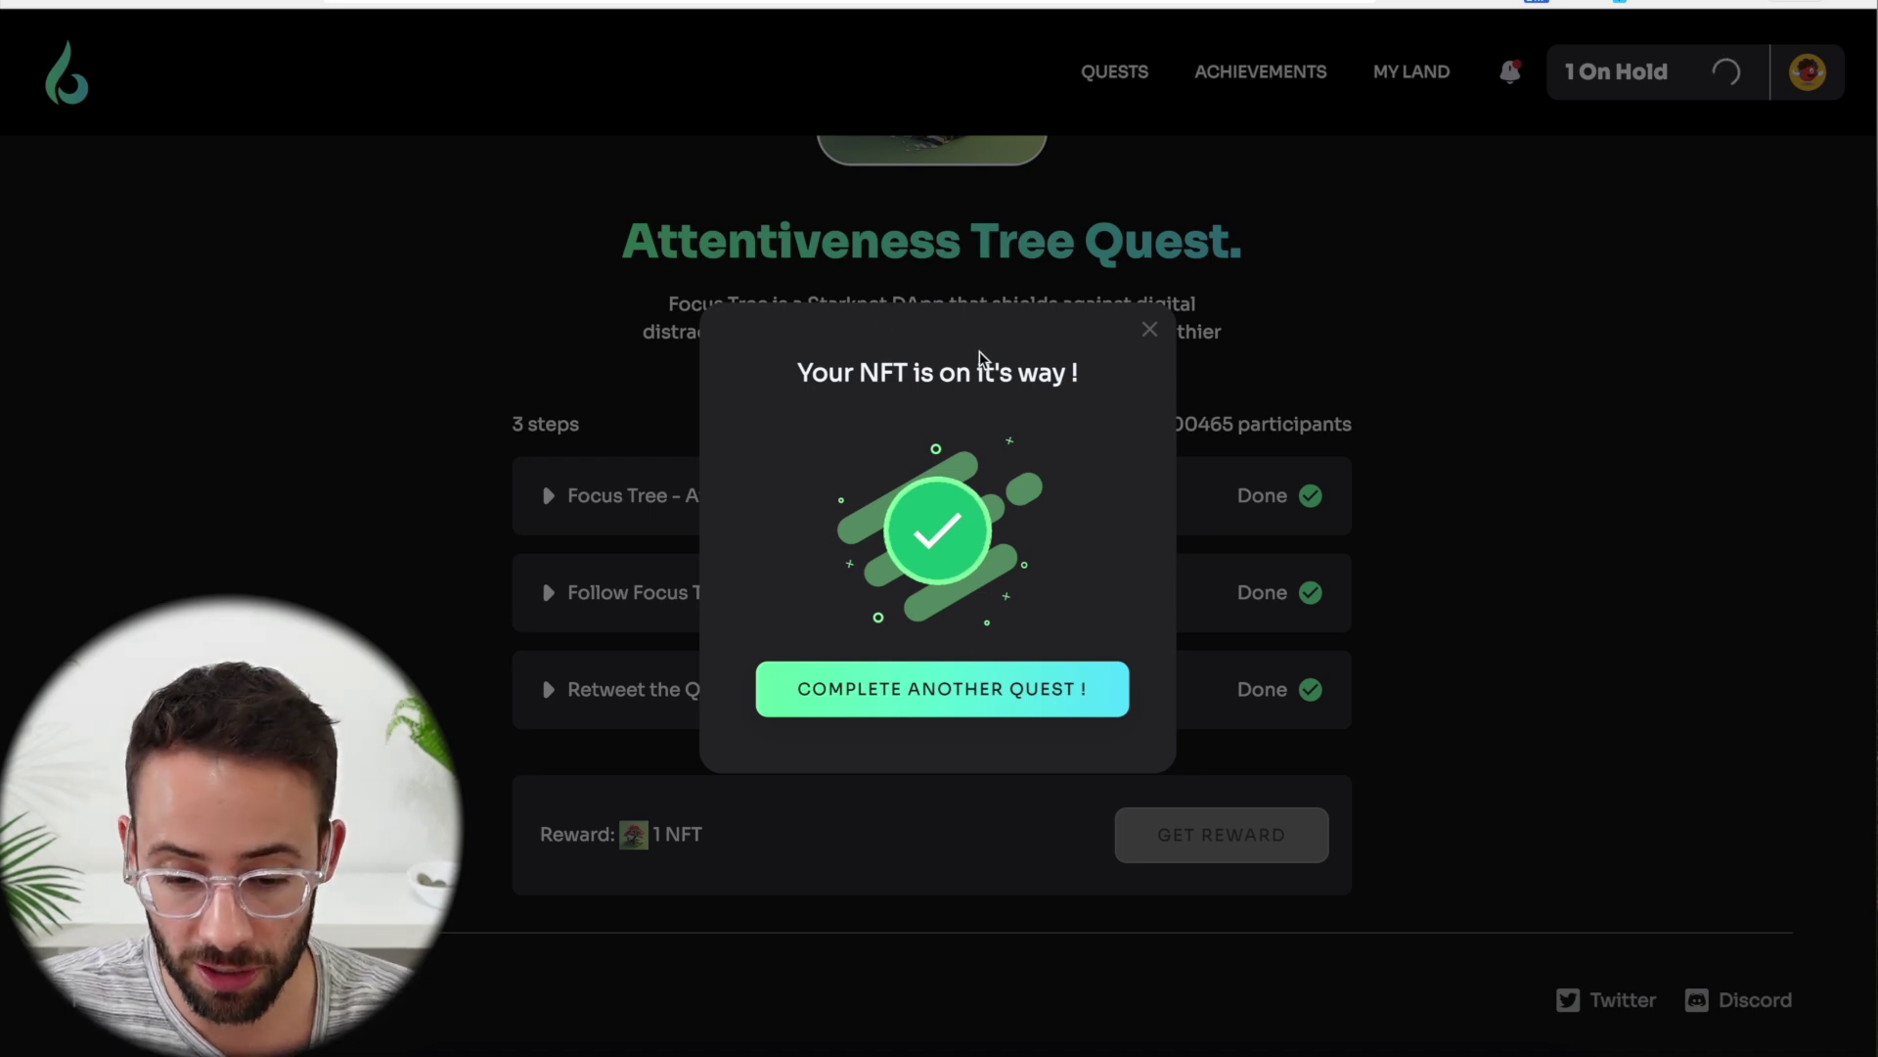
pyautogui.click(1152, 329)
# Scroll through the notifications list to review the received NFT rewards
pyautogui.click(1504, 74)
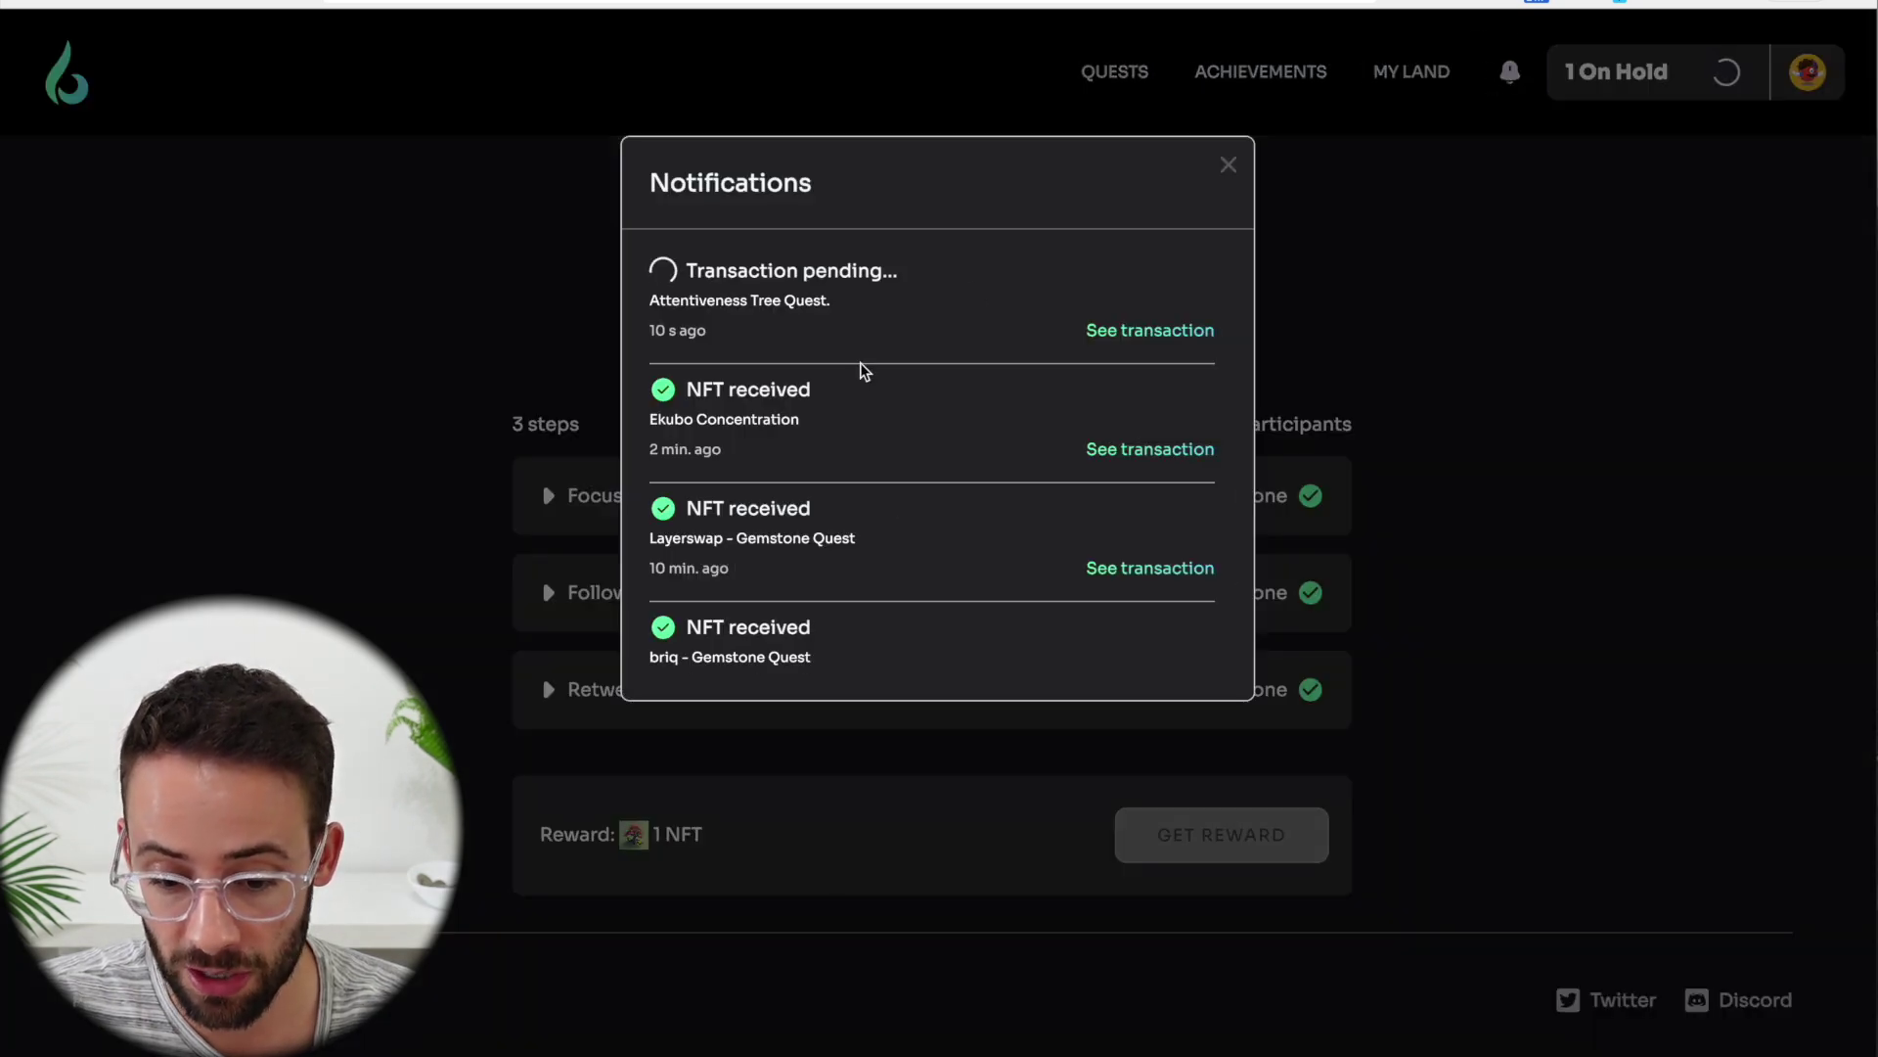
pyautogui.scroll(-3, 889, 544)
pyautogui.scroll(-1, 888, 544)
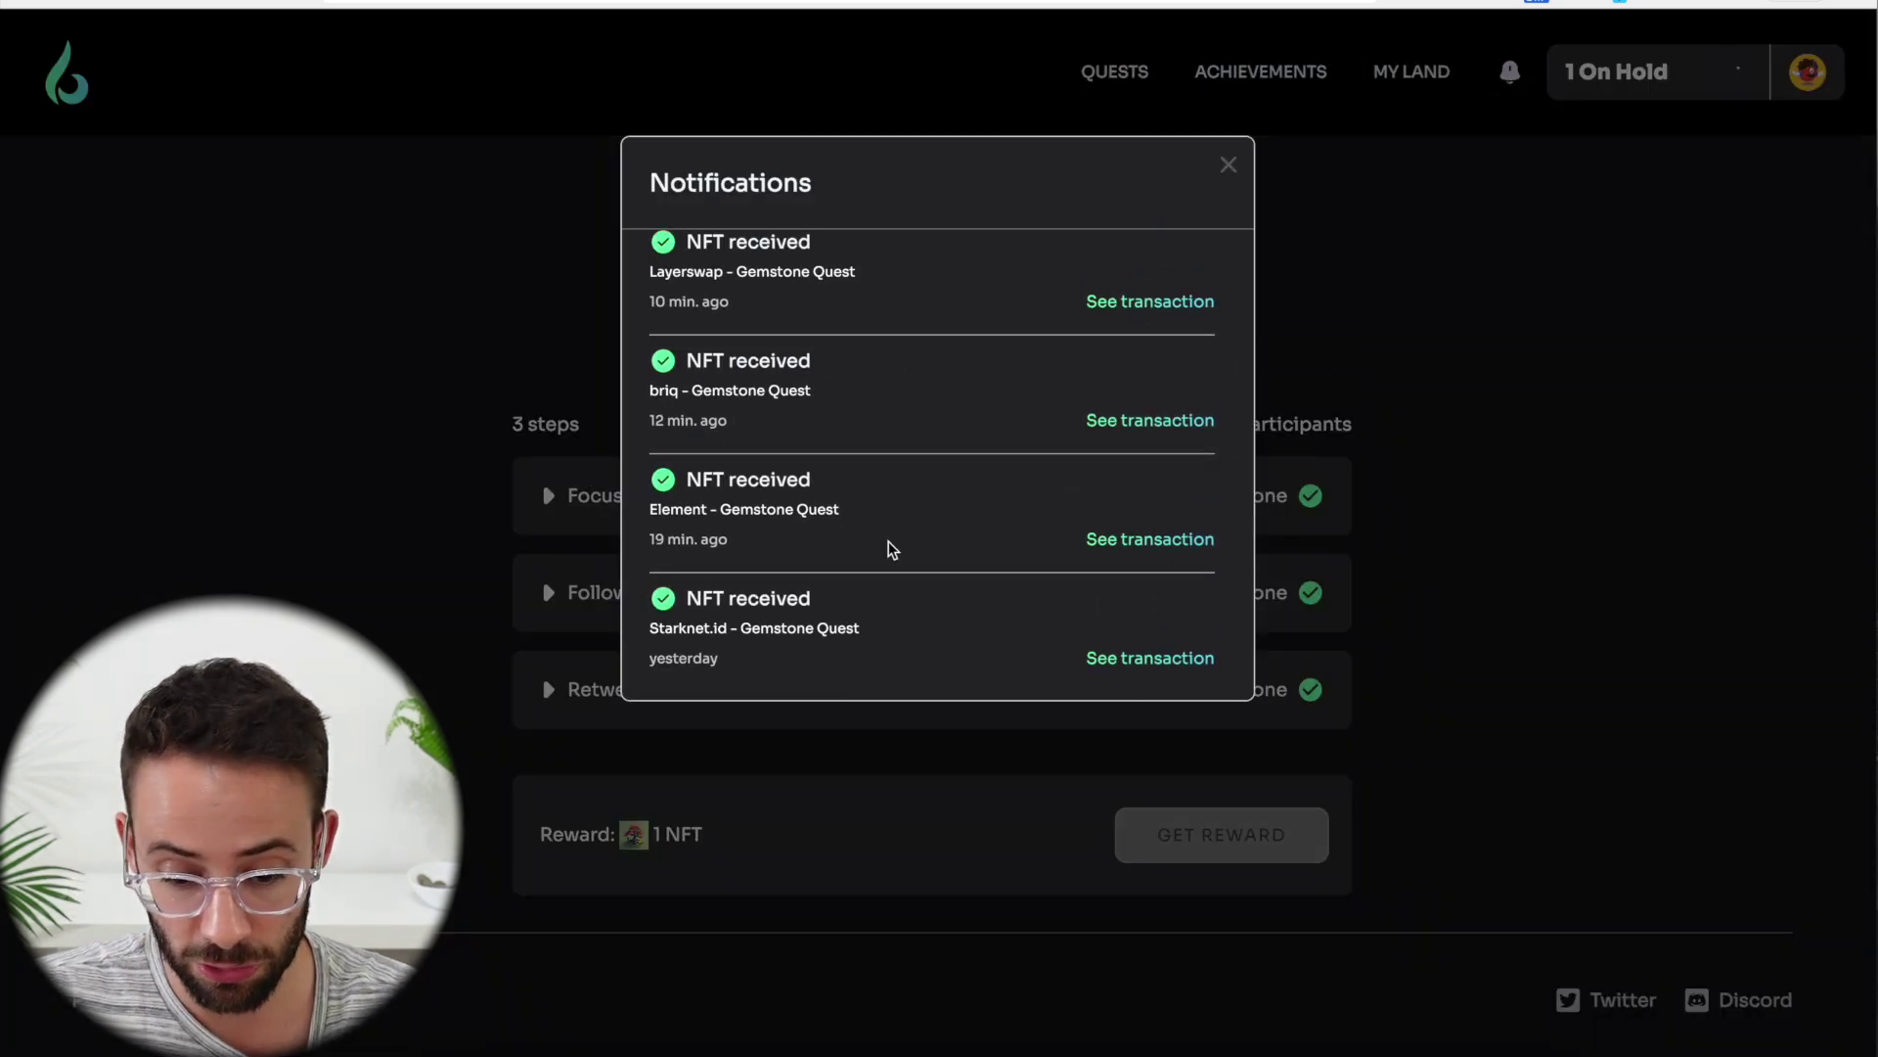
pyautogui.scroll(3, 1063, 615)
pyautogui.scroll(-3, 1069, 611)
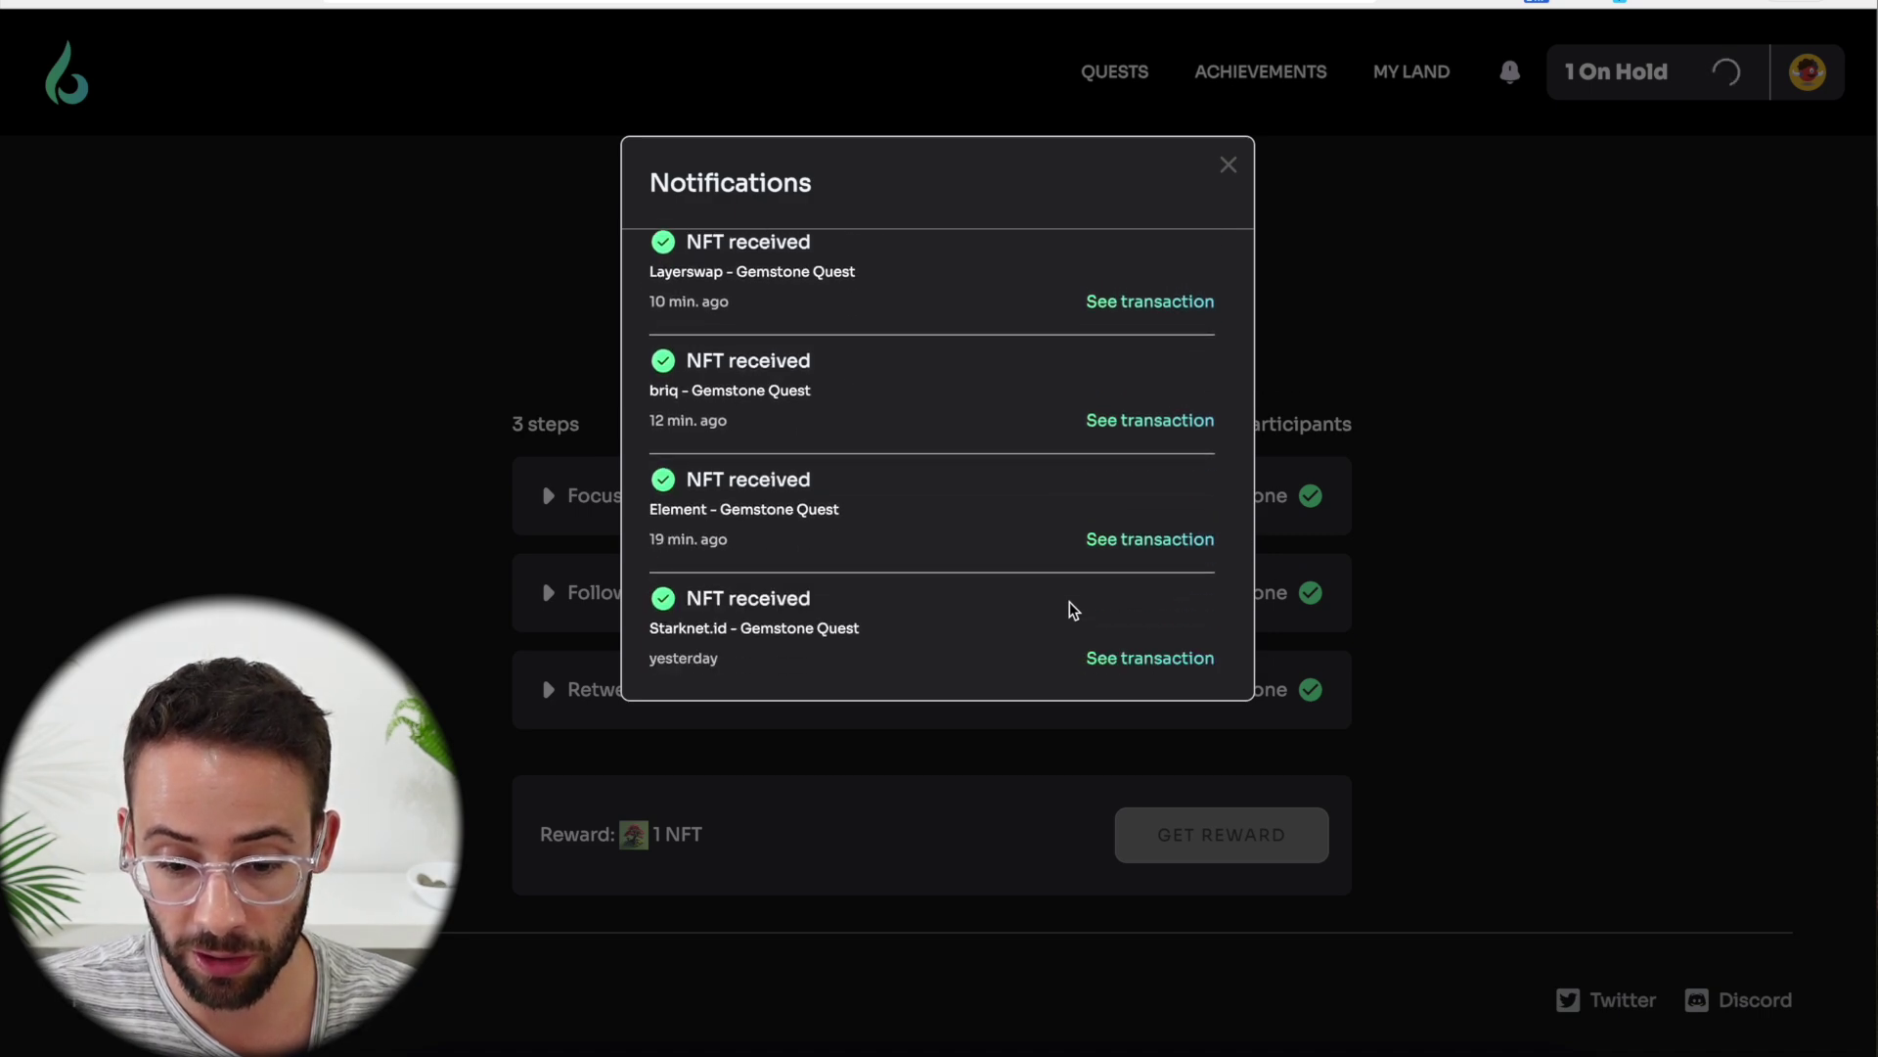
pyautogui.scroll(4, 1096, 587)
pyautogui.scroll(-3, 1106, 537)
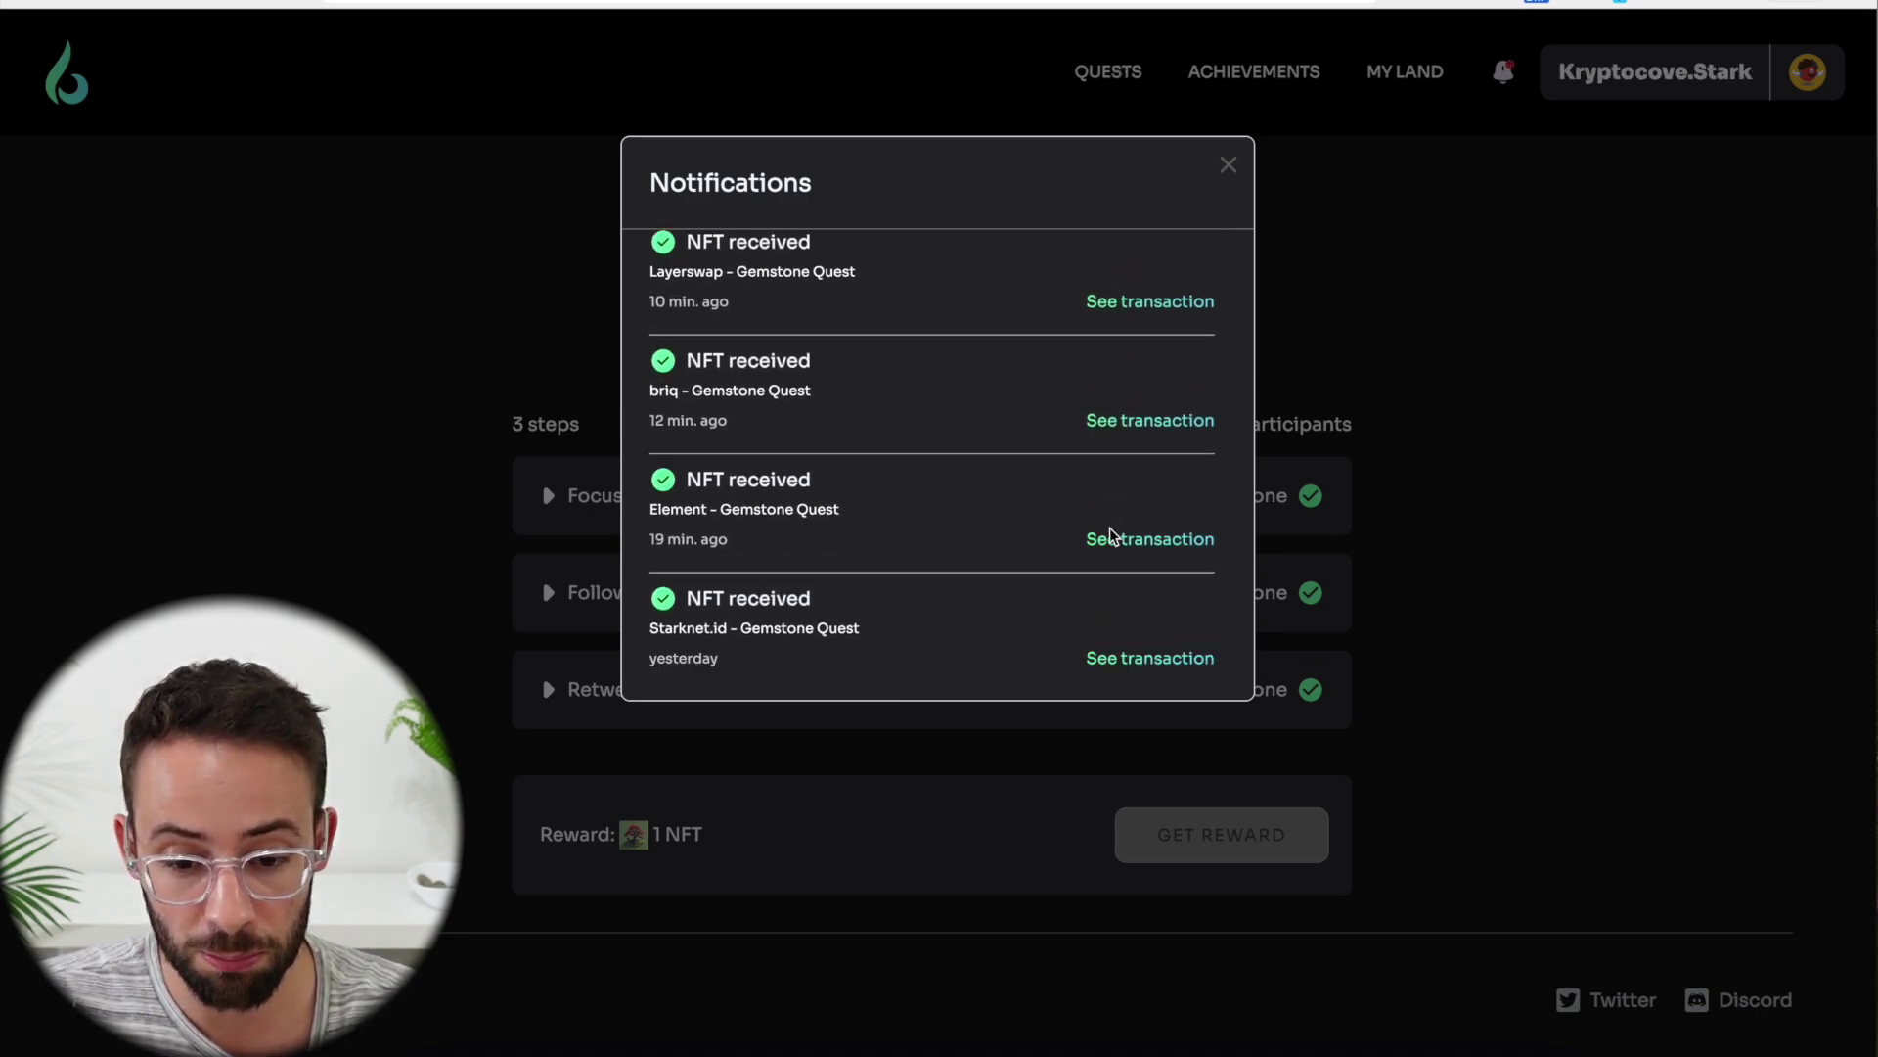
pyautogui.scroll(3, 1199, 369)
# Close the notifications and scroll the quests home page down to the Onboarding Quest card
pyautogui.click(1228, 165)
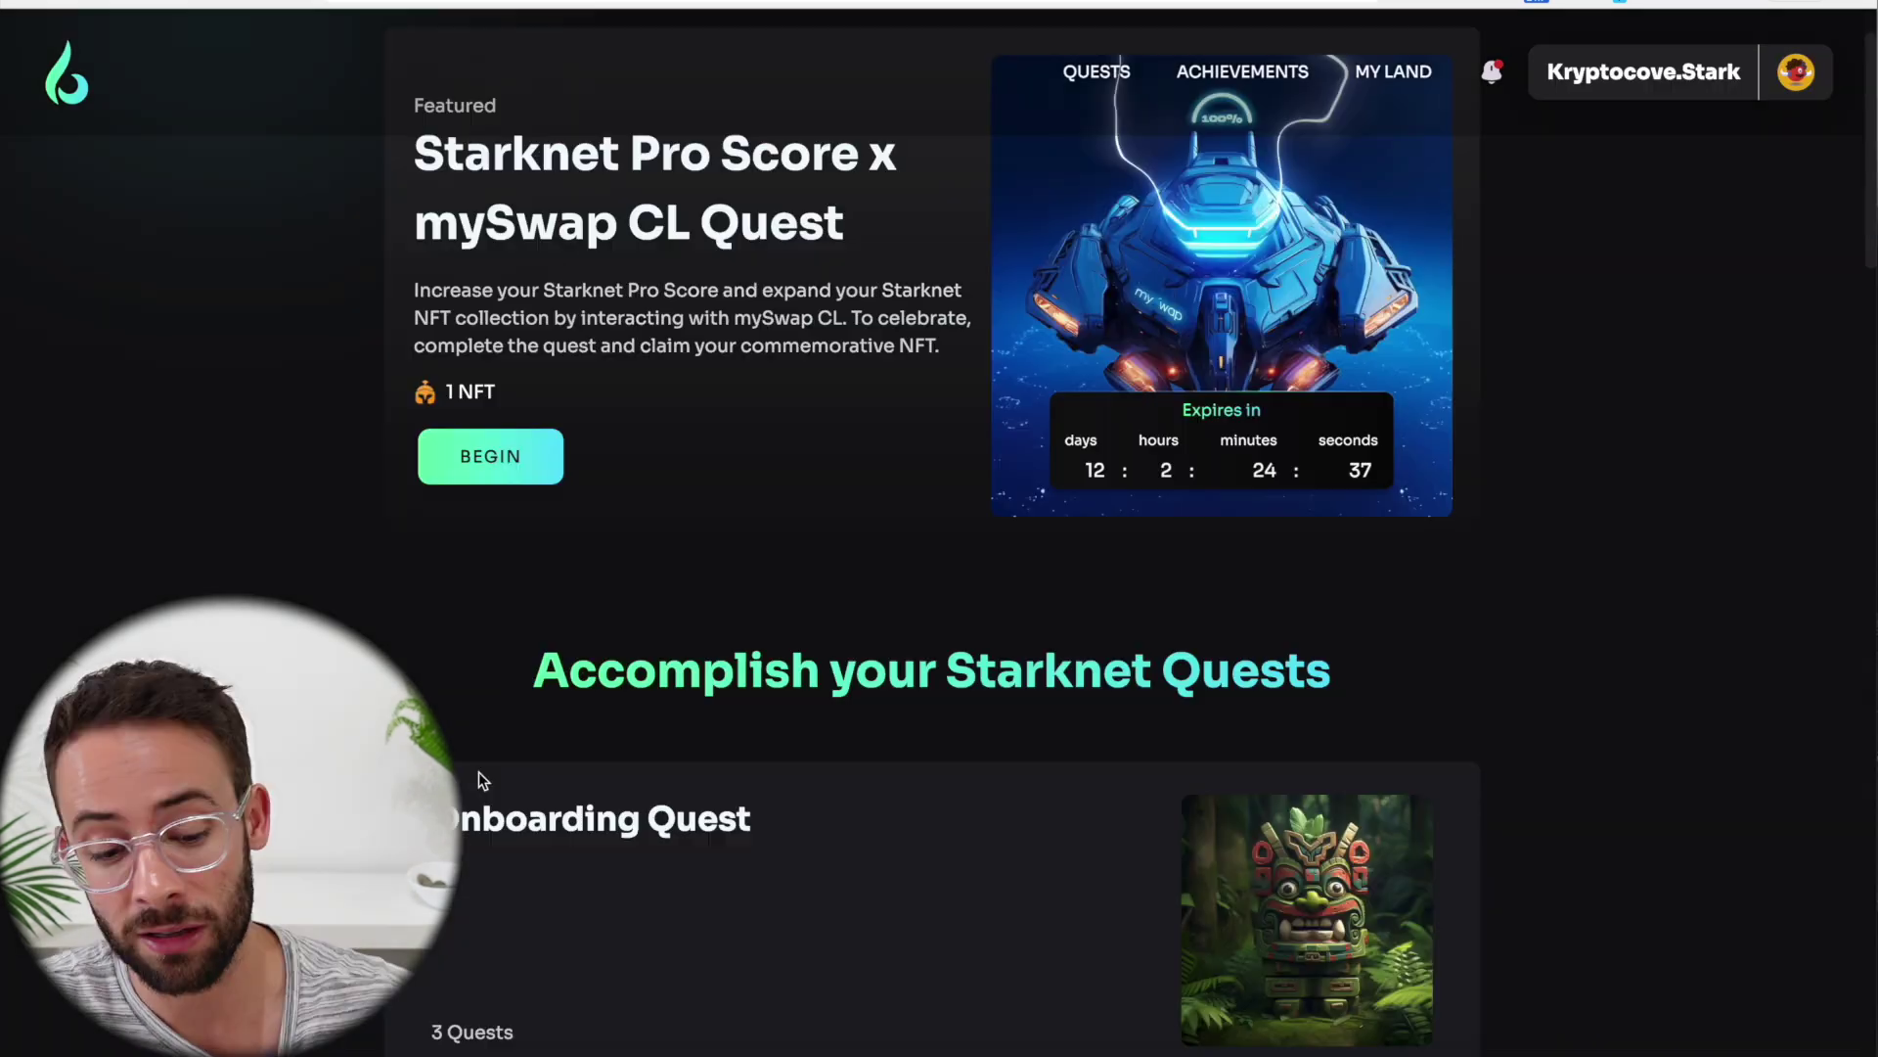
pyautogui.scroll(-3, 478, 780)
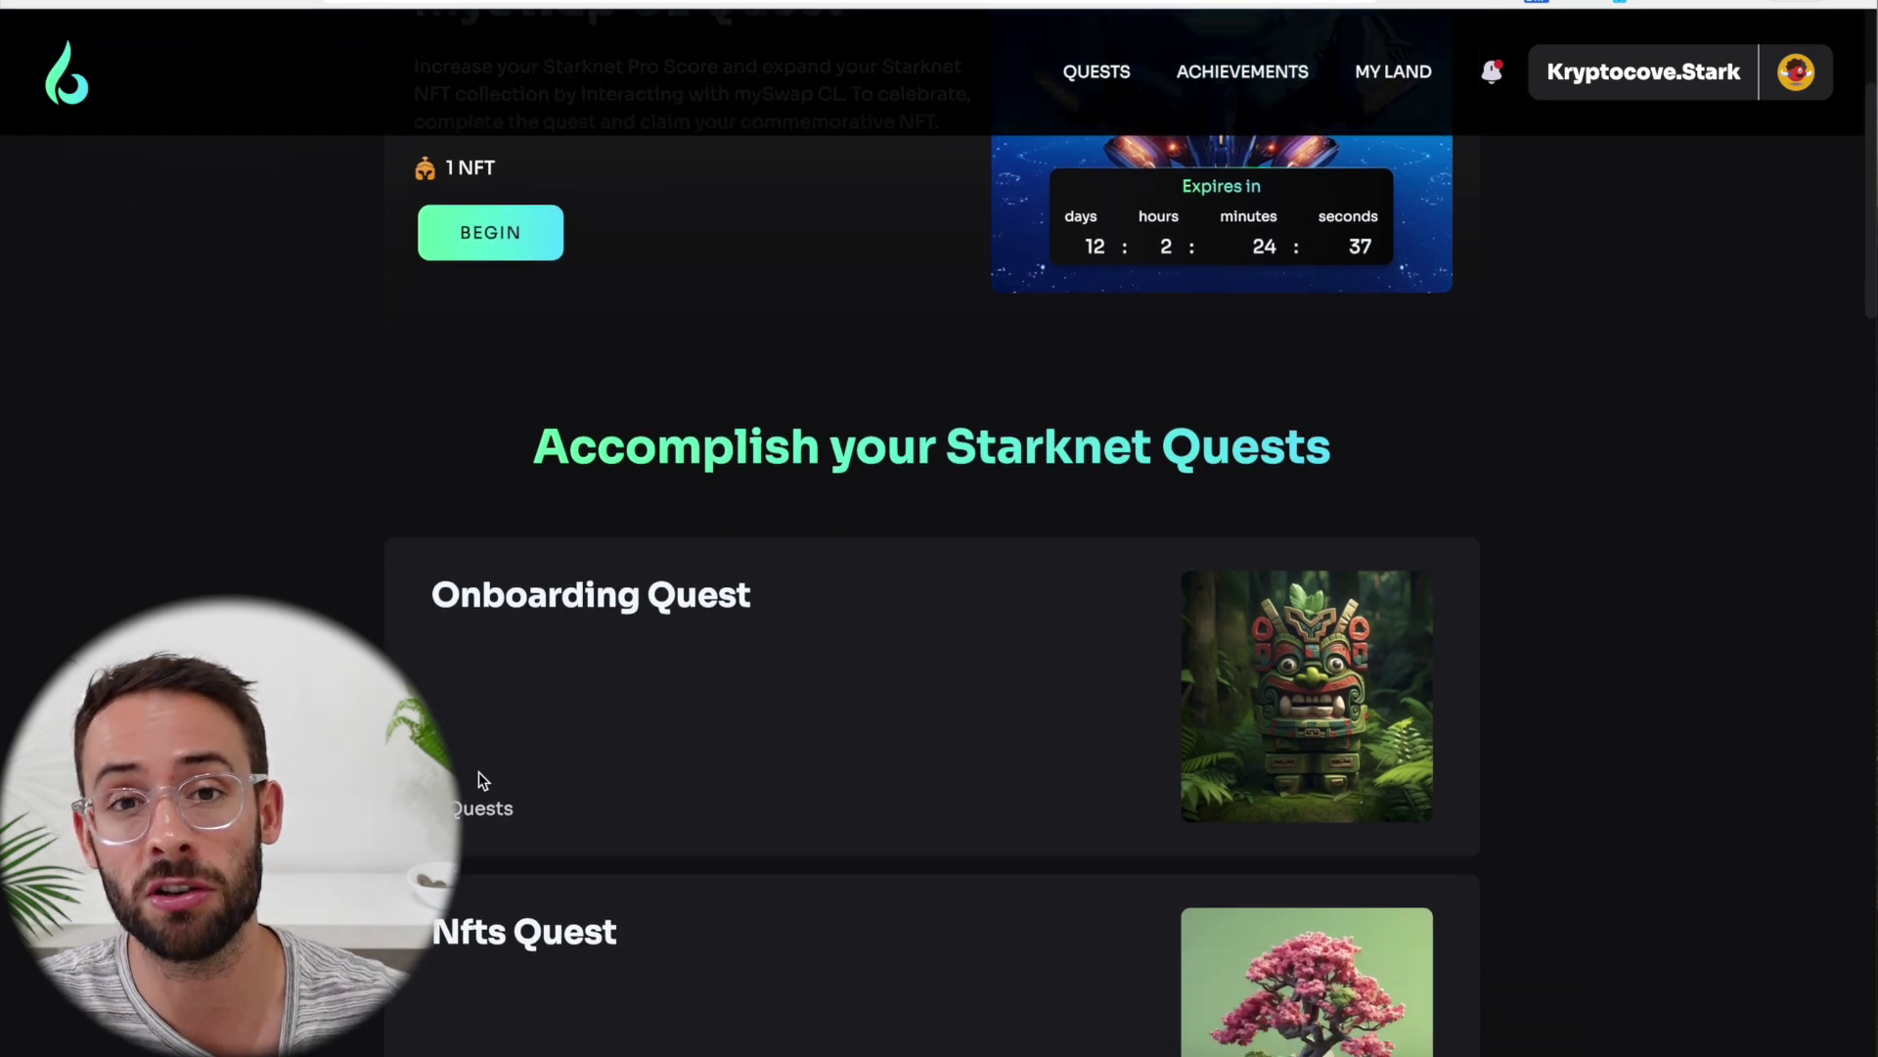
pyautogui.scroll(3, 478, 780)
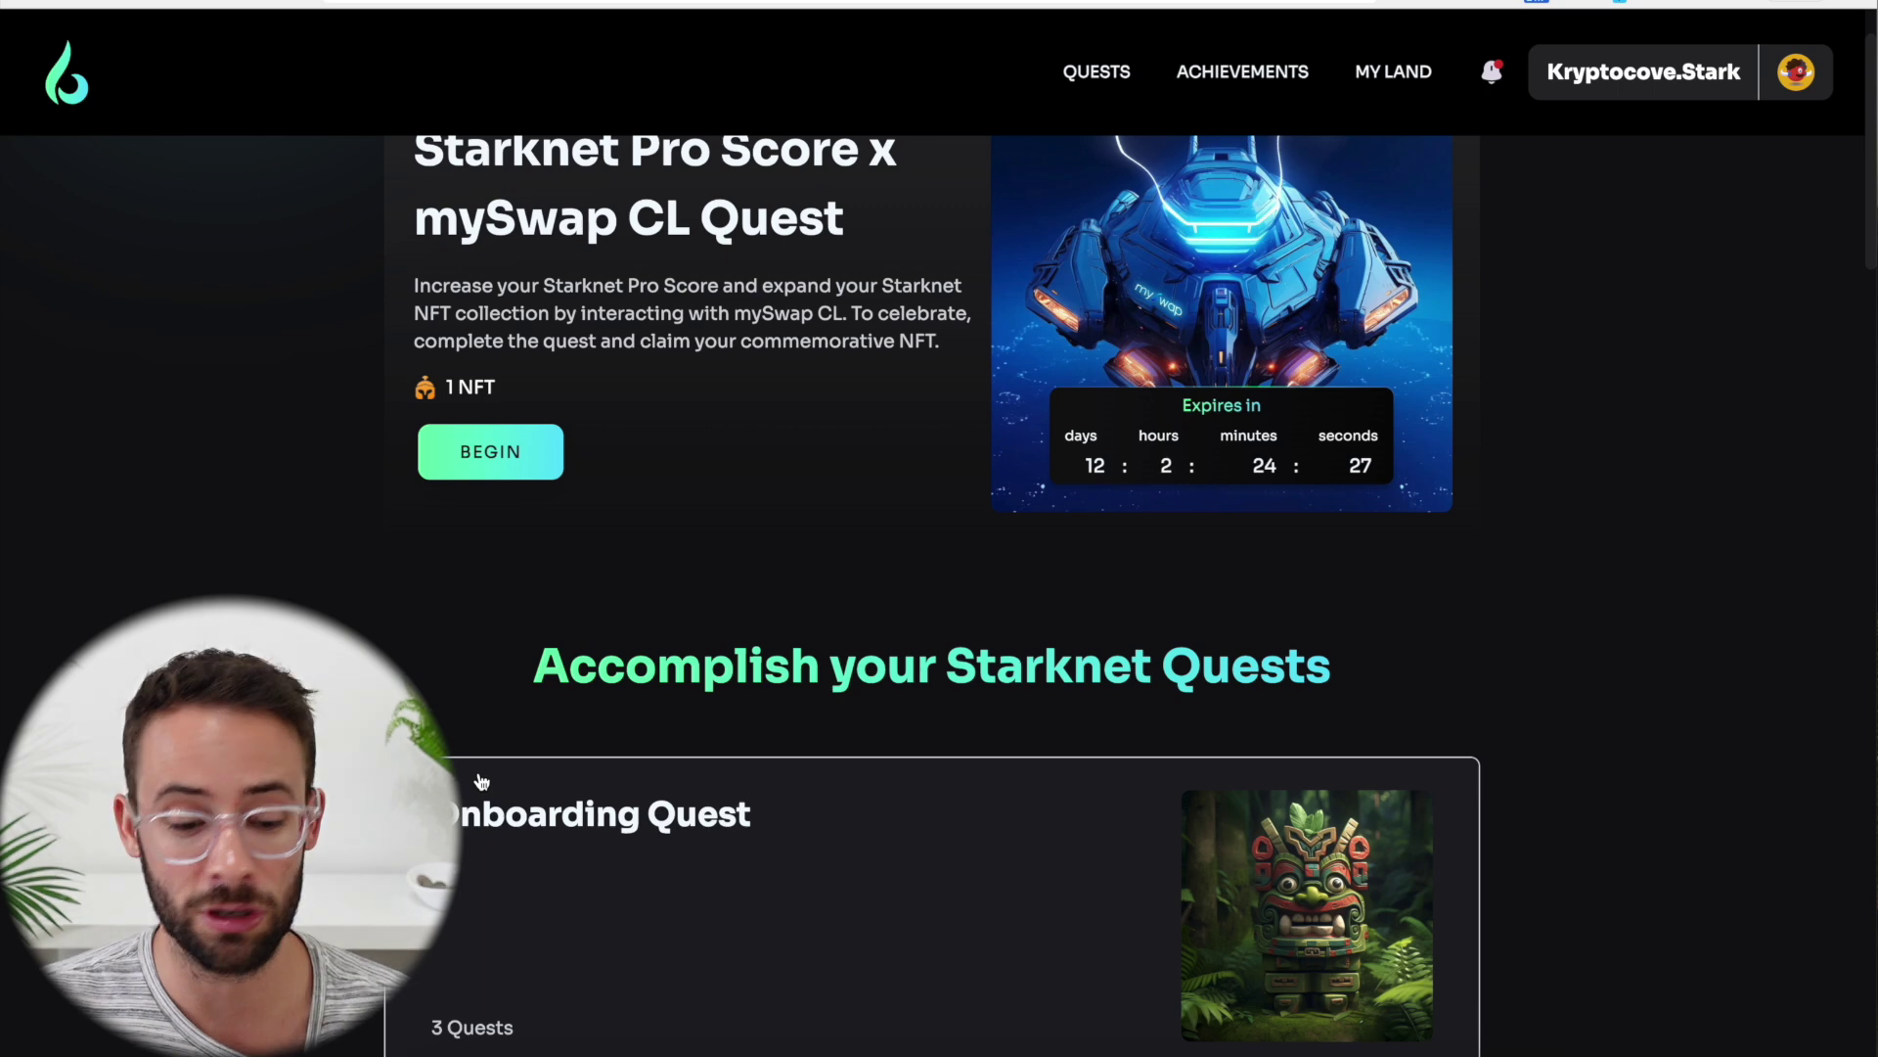
pyautogui.scroll(-1, 480, 780)
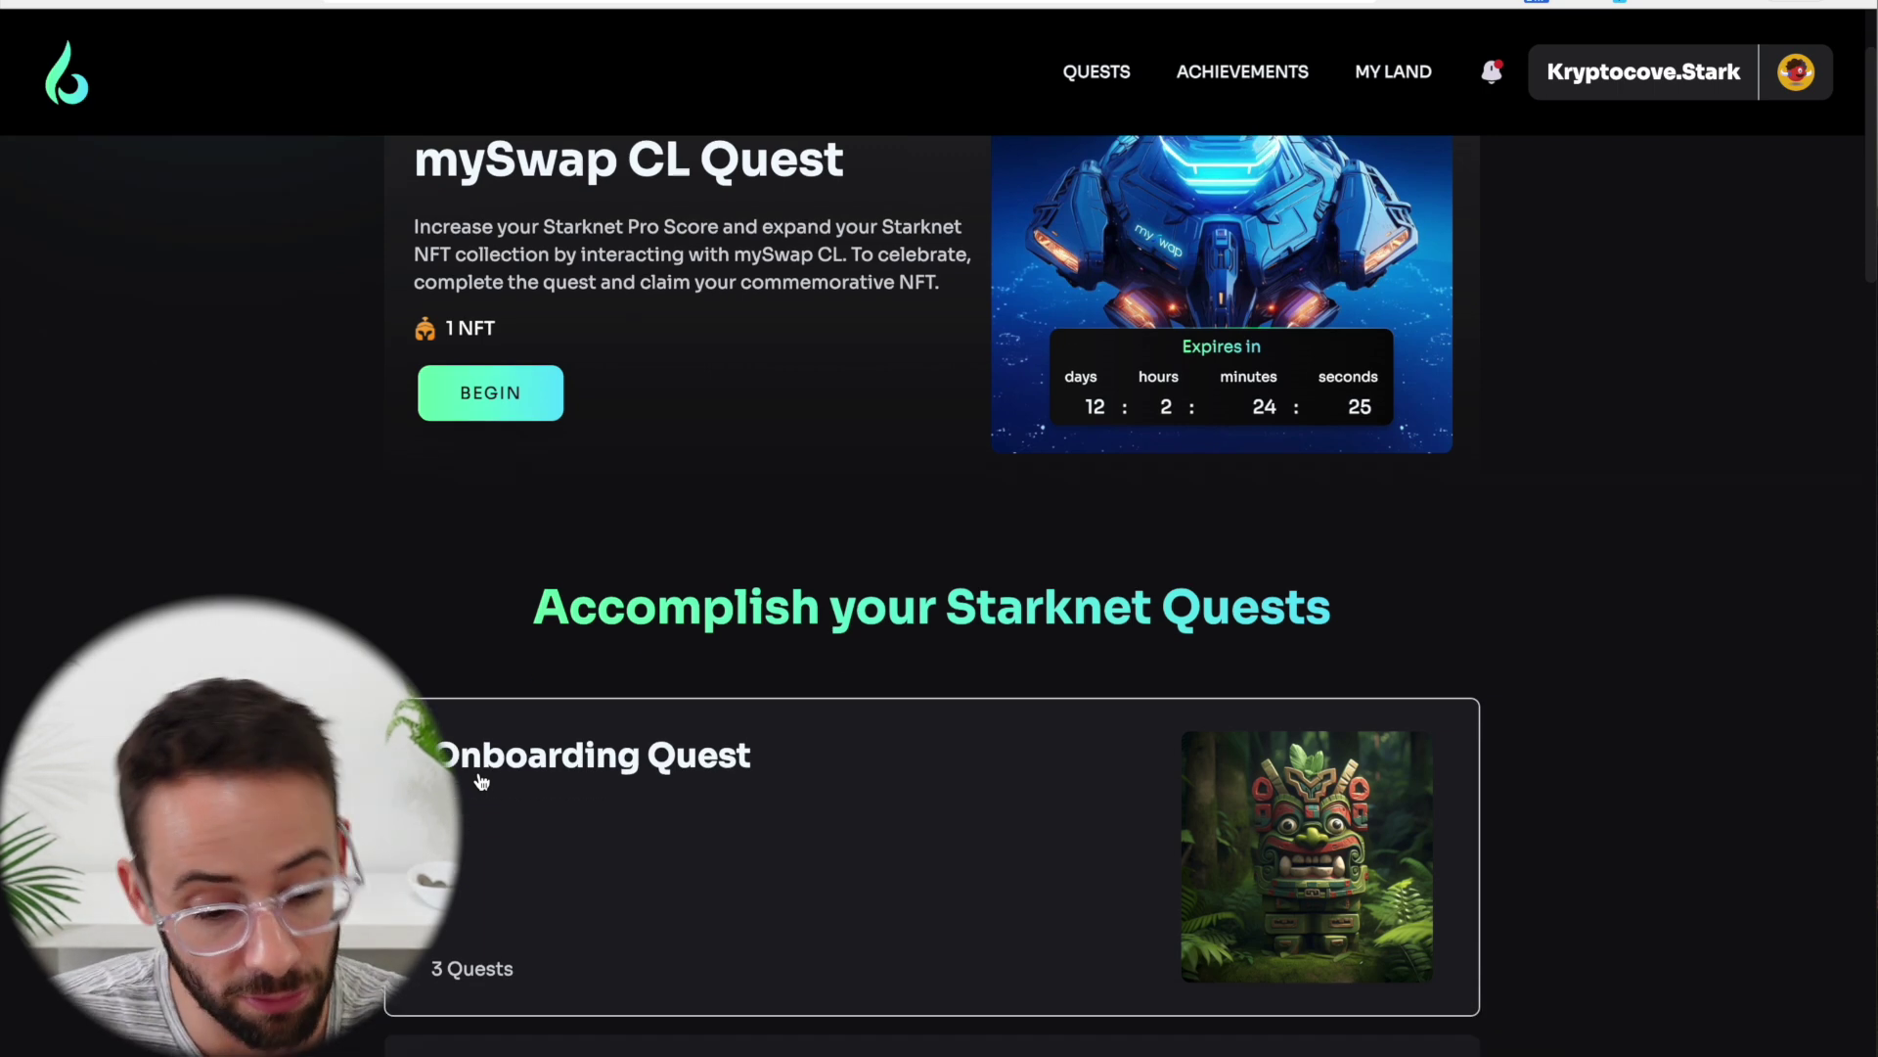
pyautogui.scroll(-5, 480, 779)
# From Onboarding Quest, open the Starknet Profile quest and launch its Starknet ID Tribe Quiz intro
pyautogui.click(636, 469)
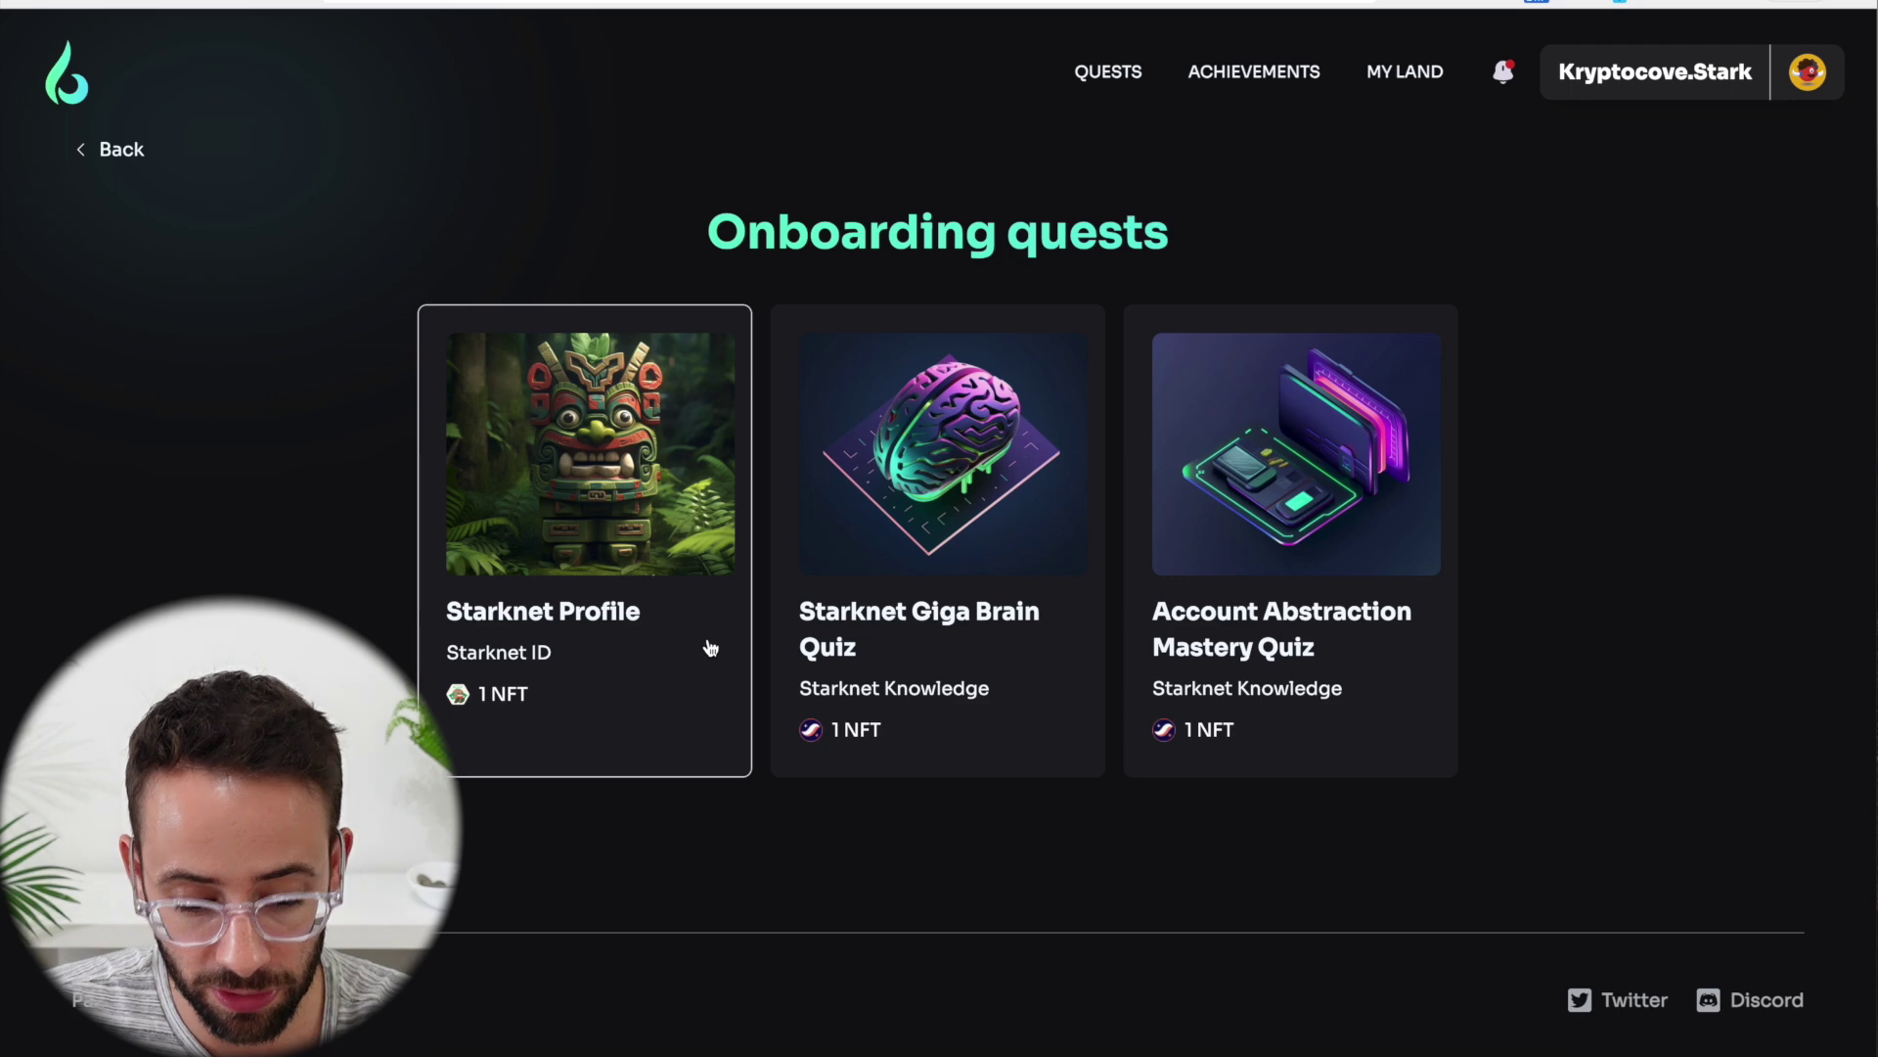
pyautogui.click(661, 710)
pyautogui.scroll(-3, 1090, 621)
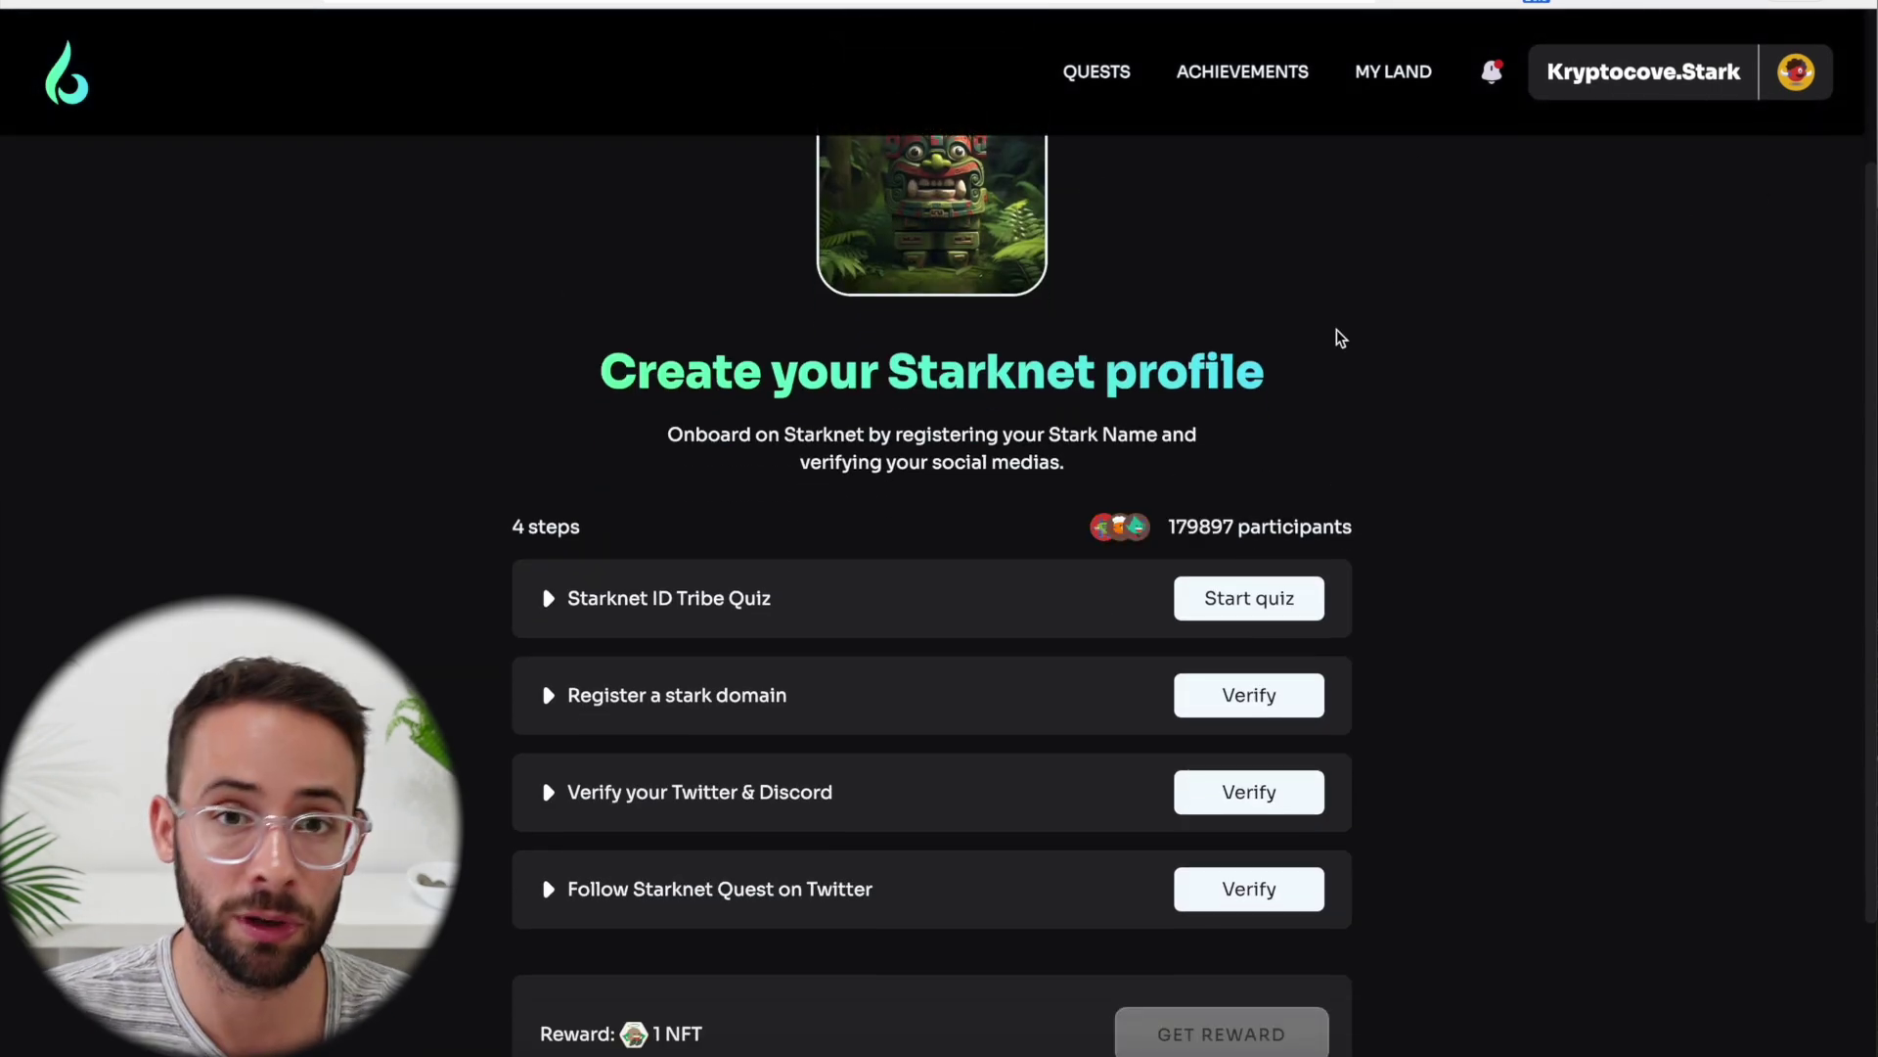
pyautogui.scroll(-1, 1416, 576)
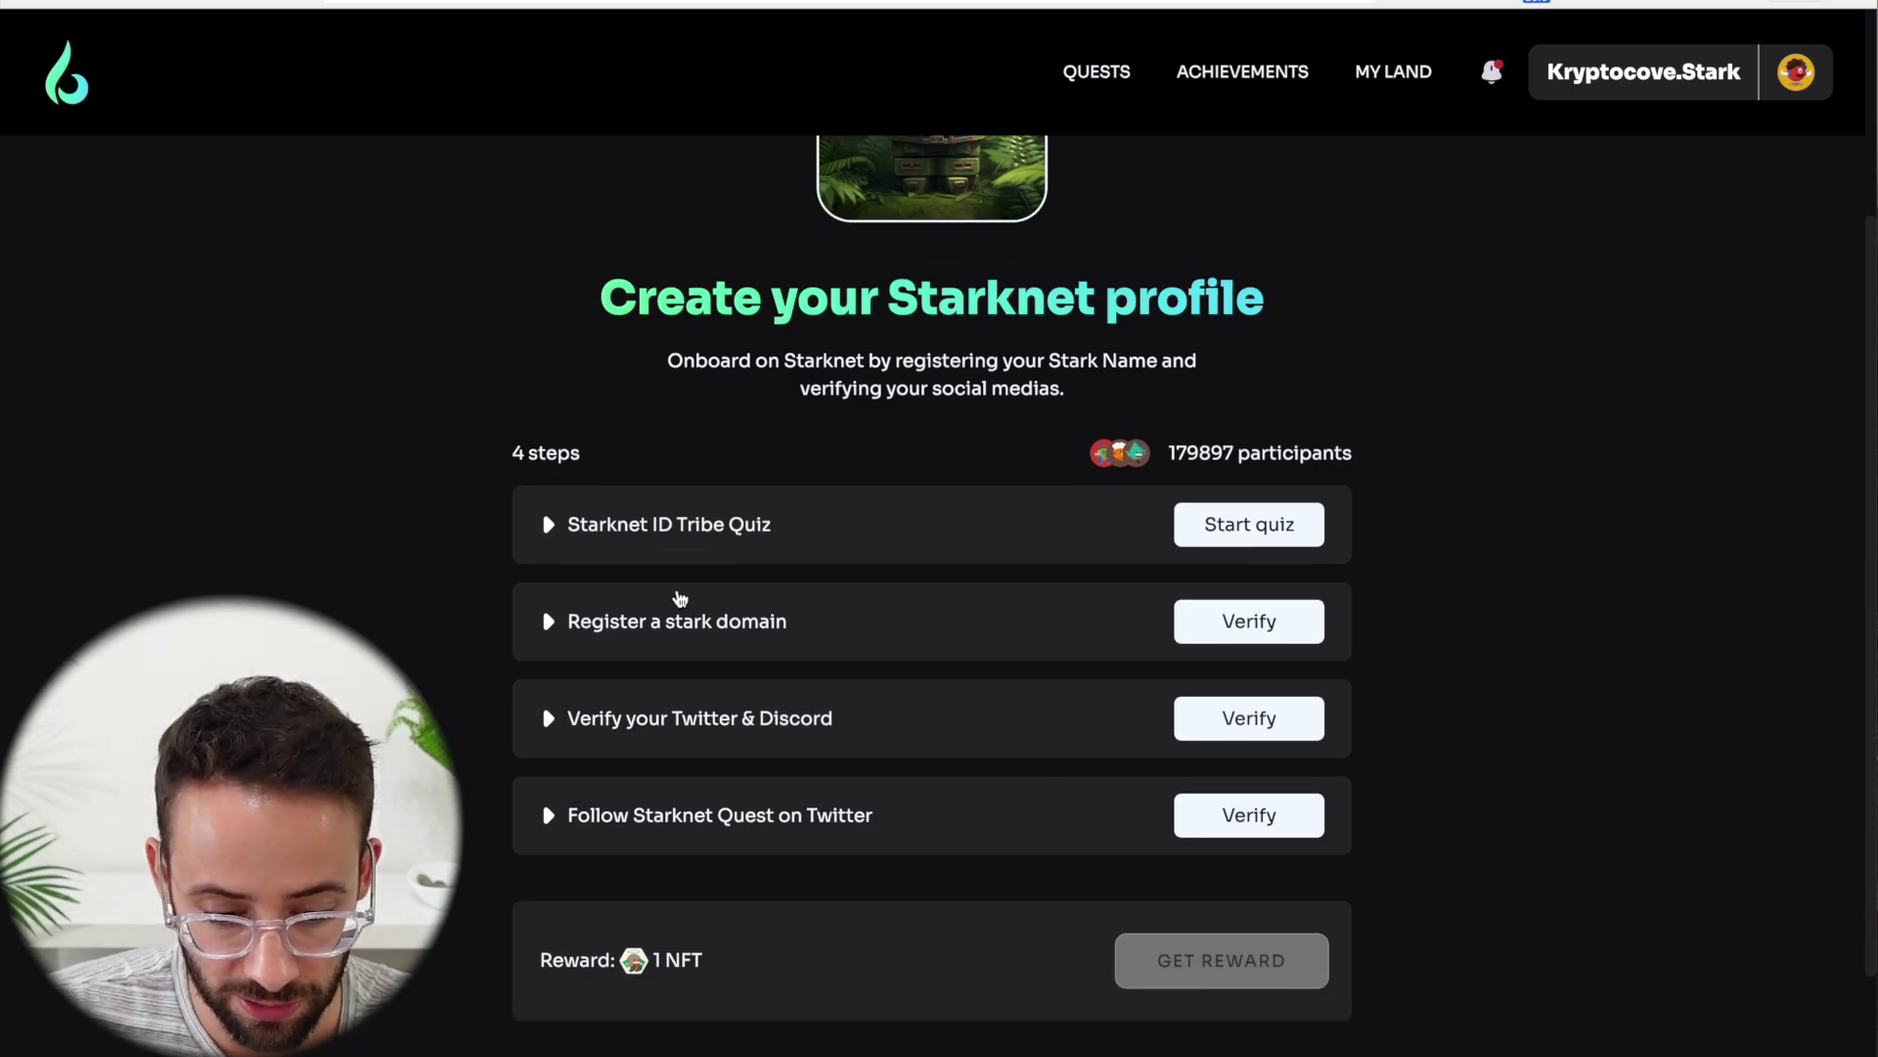
pyautogui.scroll(-1, 812, 519)
pyautogui.click(1262, 460)
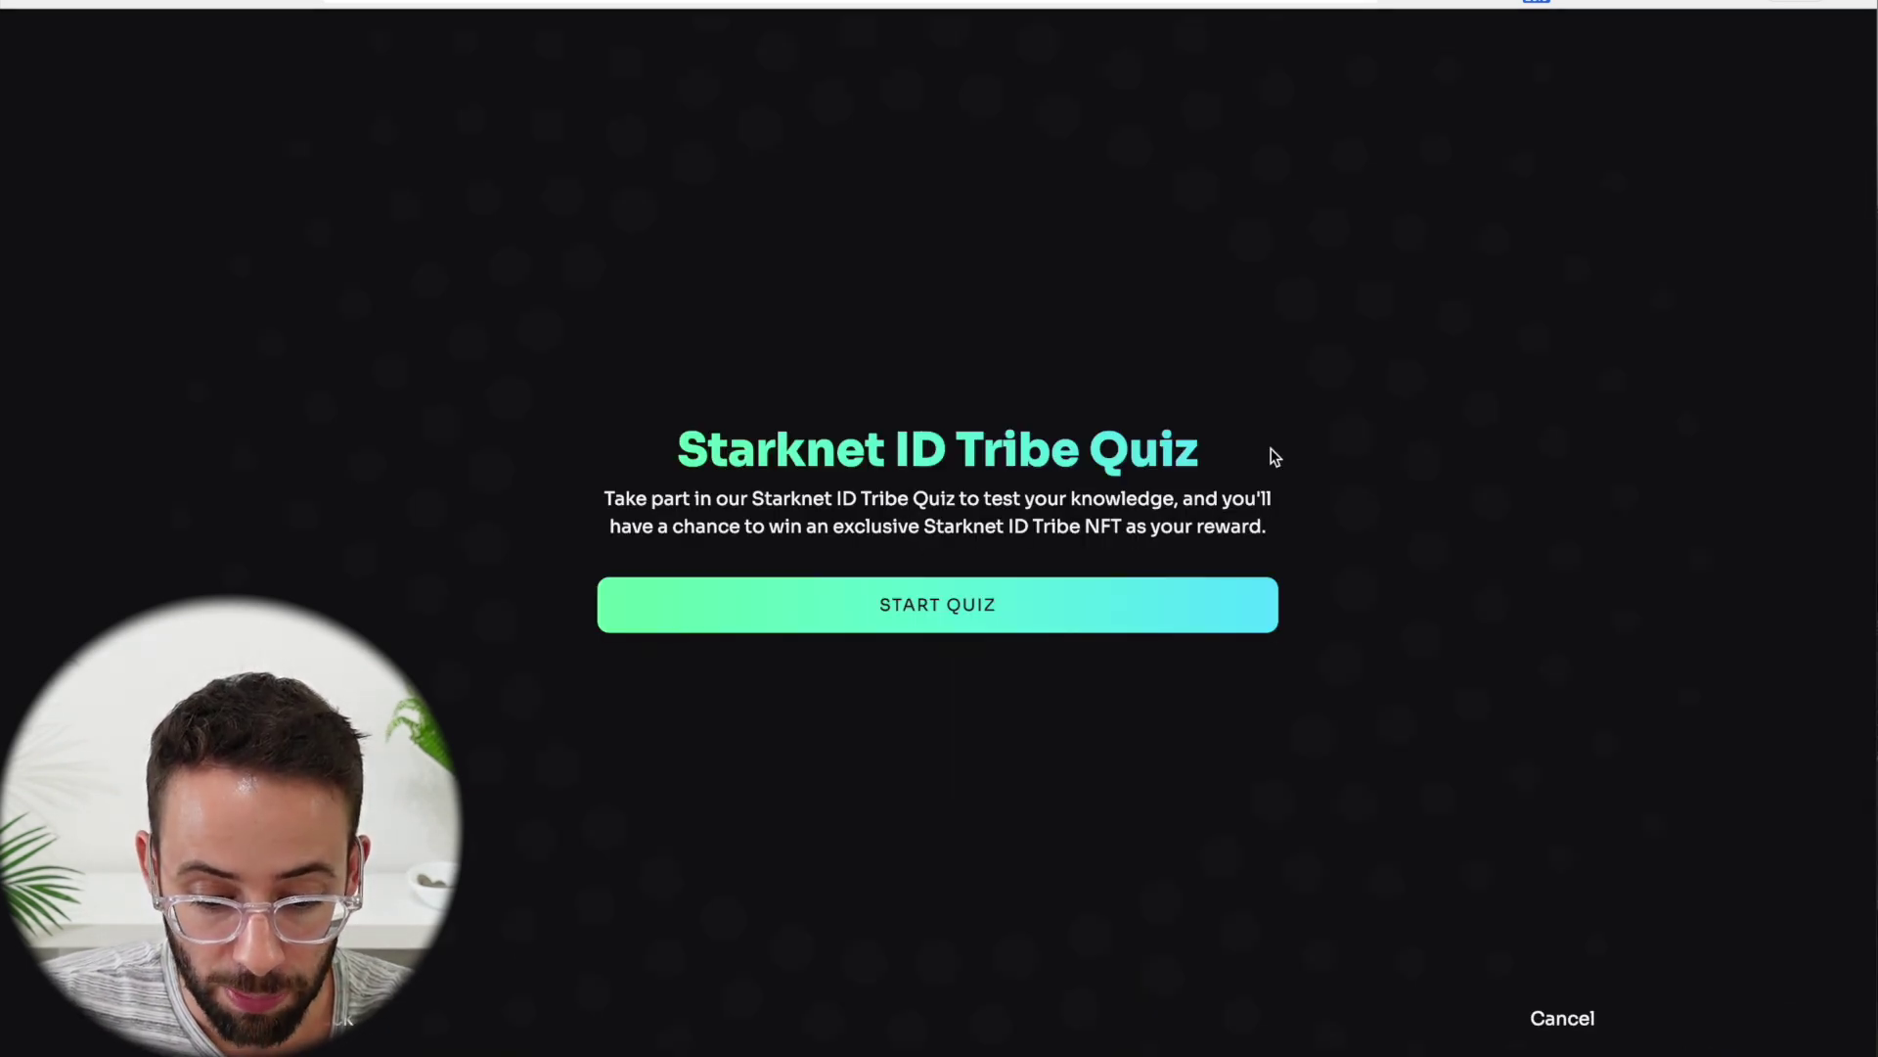
# Answer the Tribe Quiz: identity and naming protocol, the .stark extension, and one real human
pyautogui.click(996, 609)
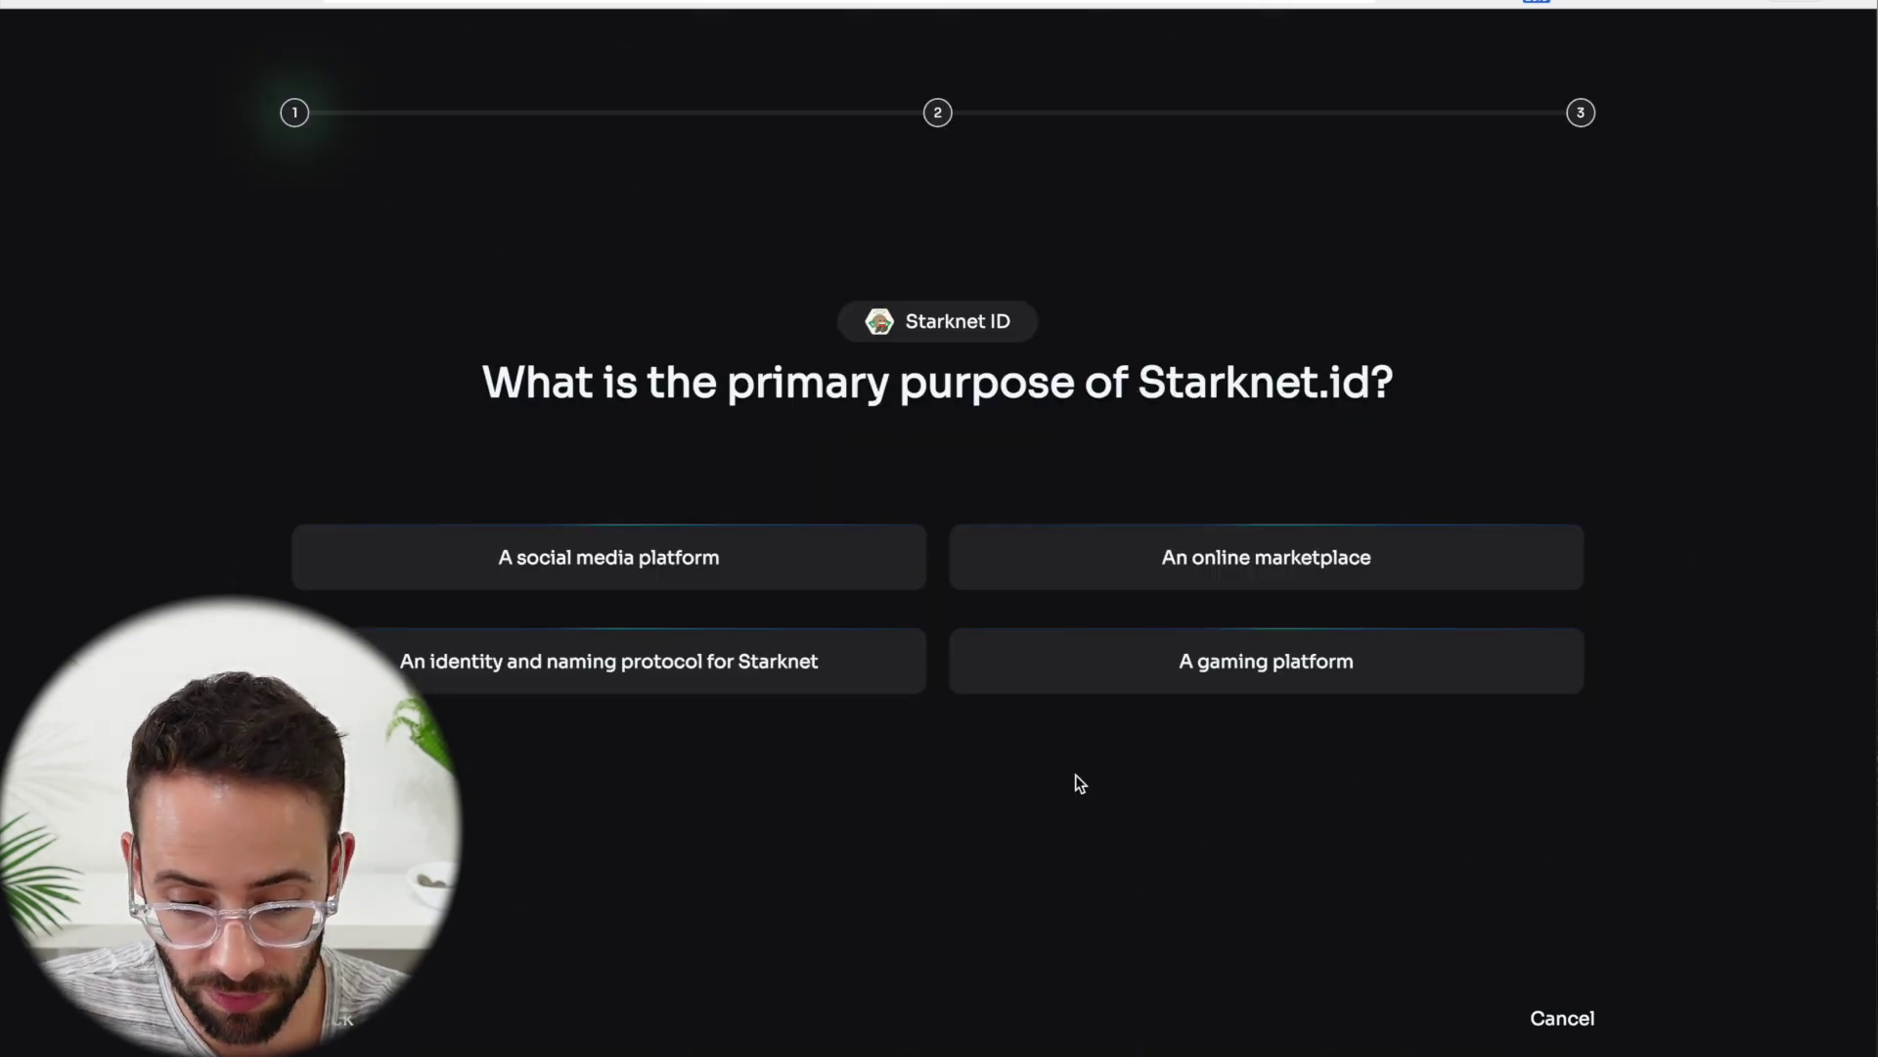
pyautogui.click(650, 678)
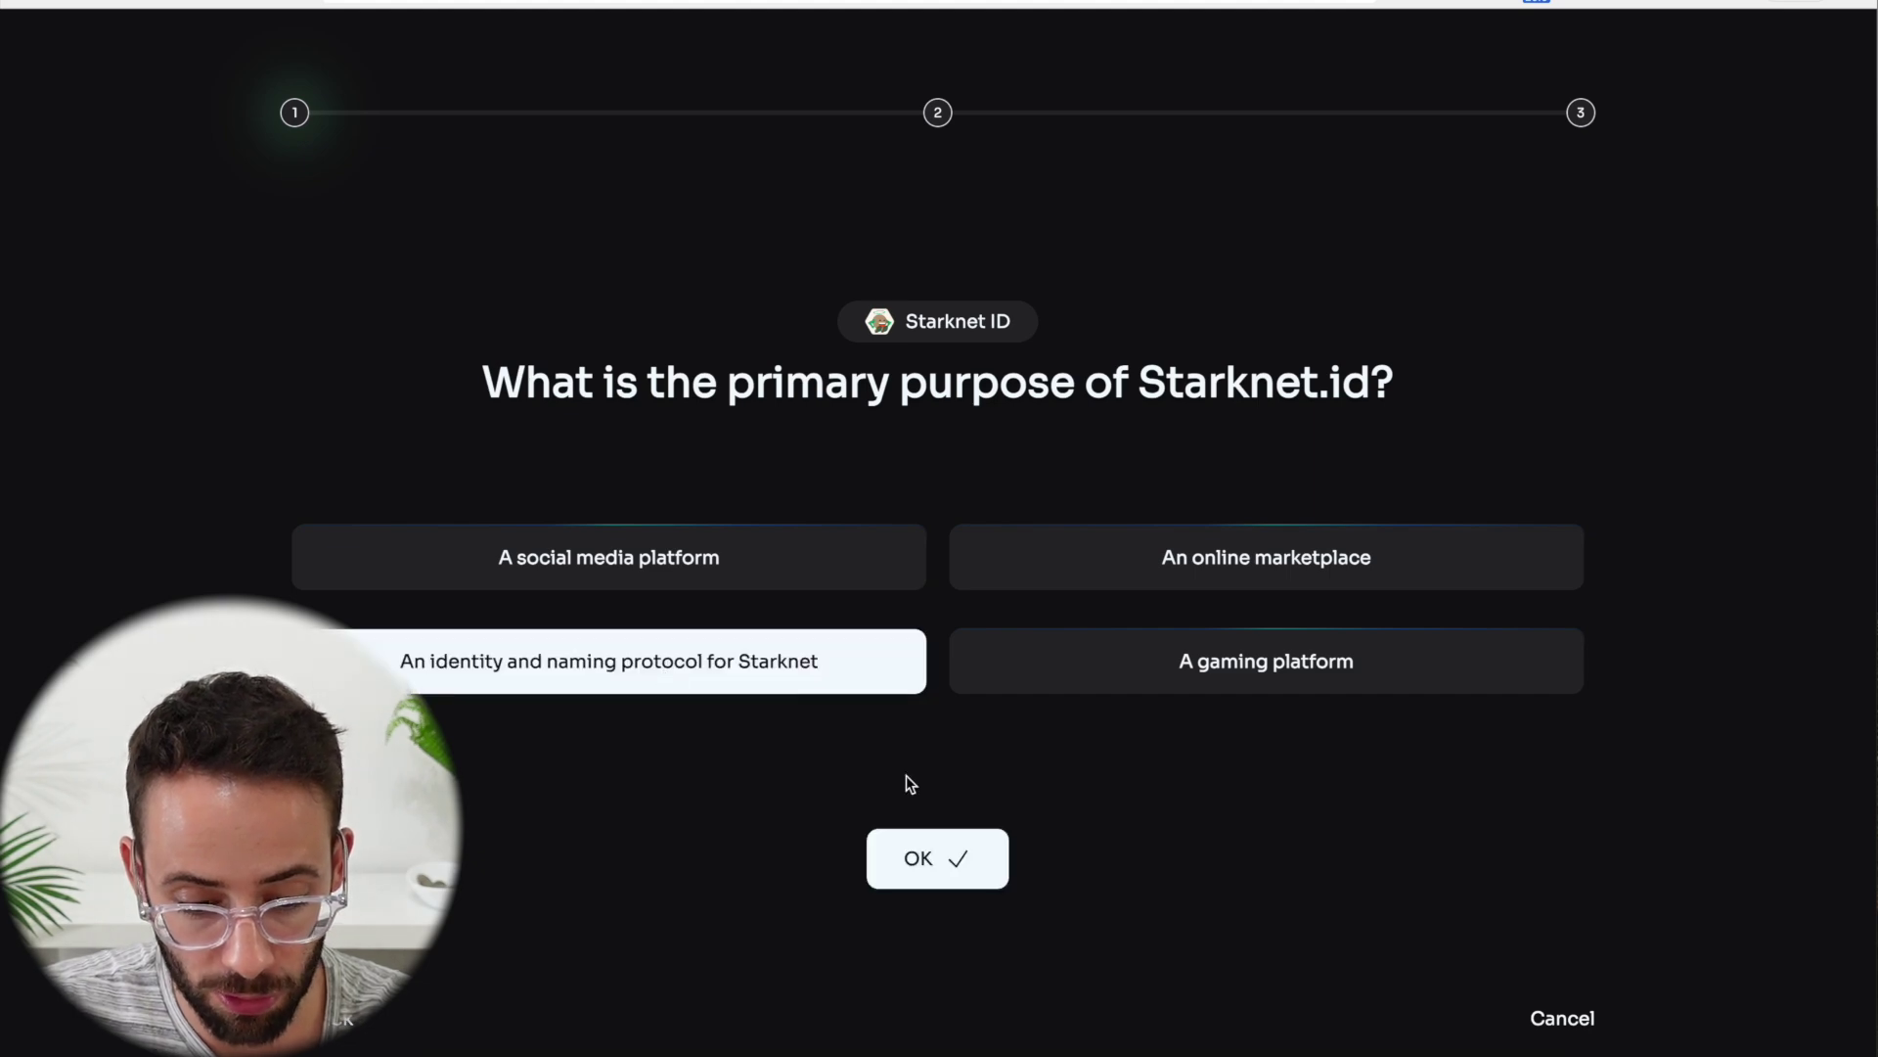
pyautogui.click(964, 865)
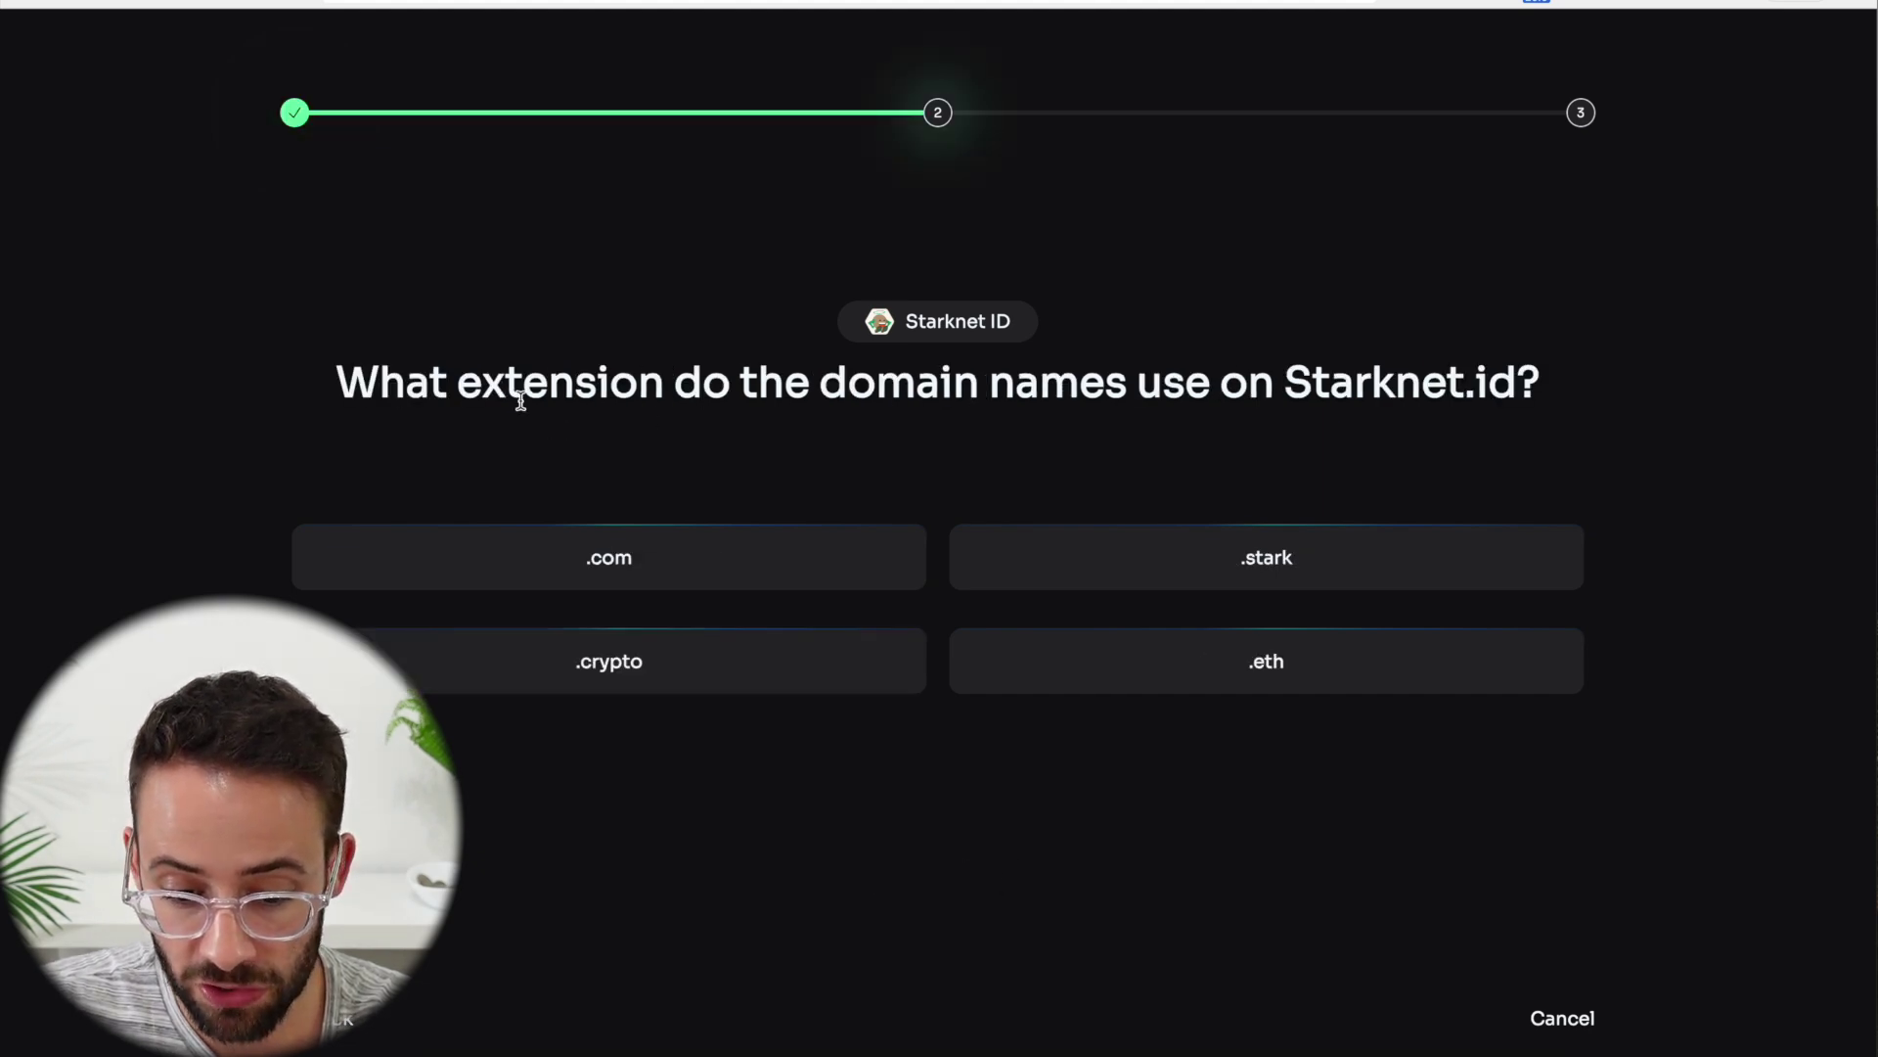
pyautogui.click(1283, 582)
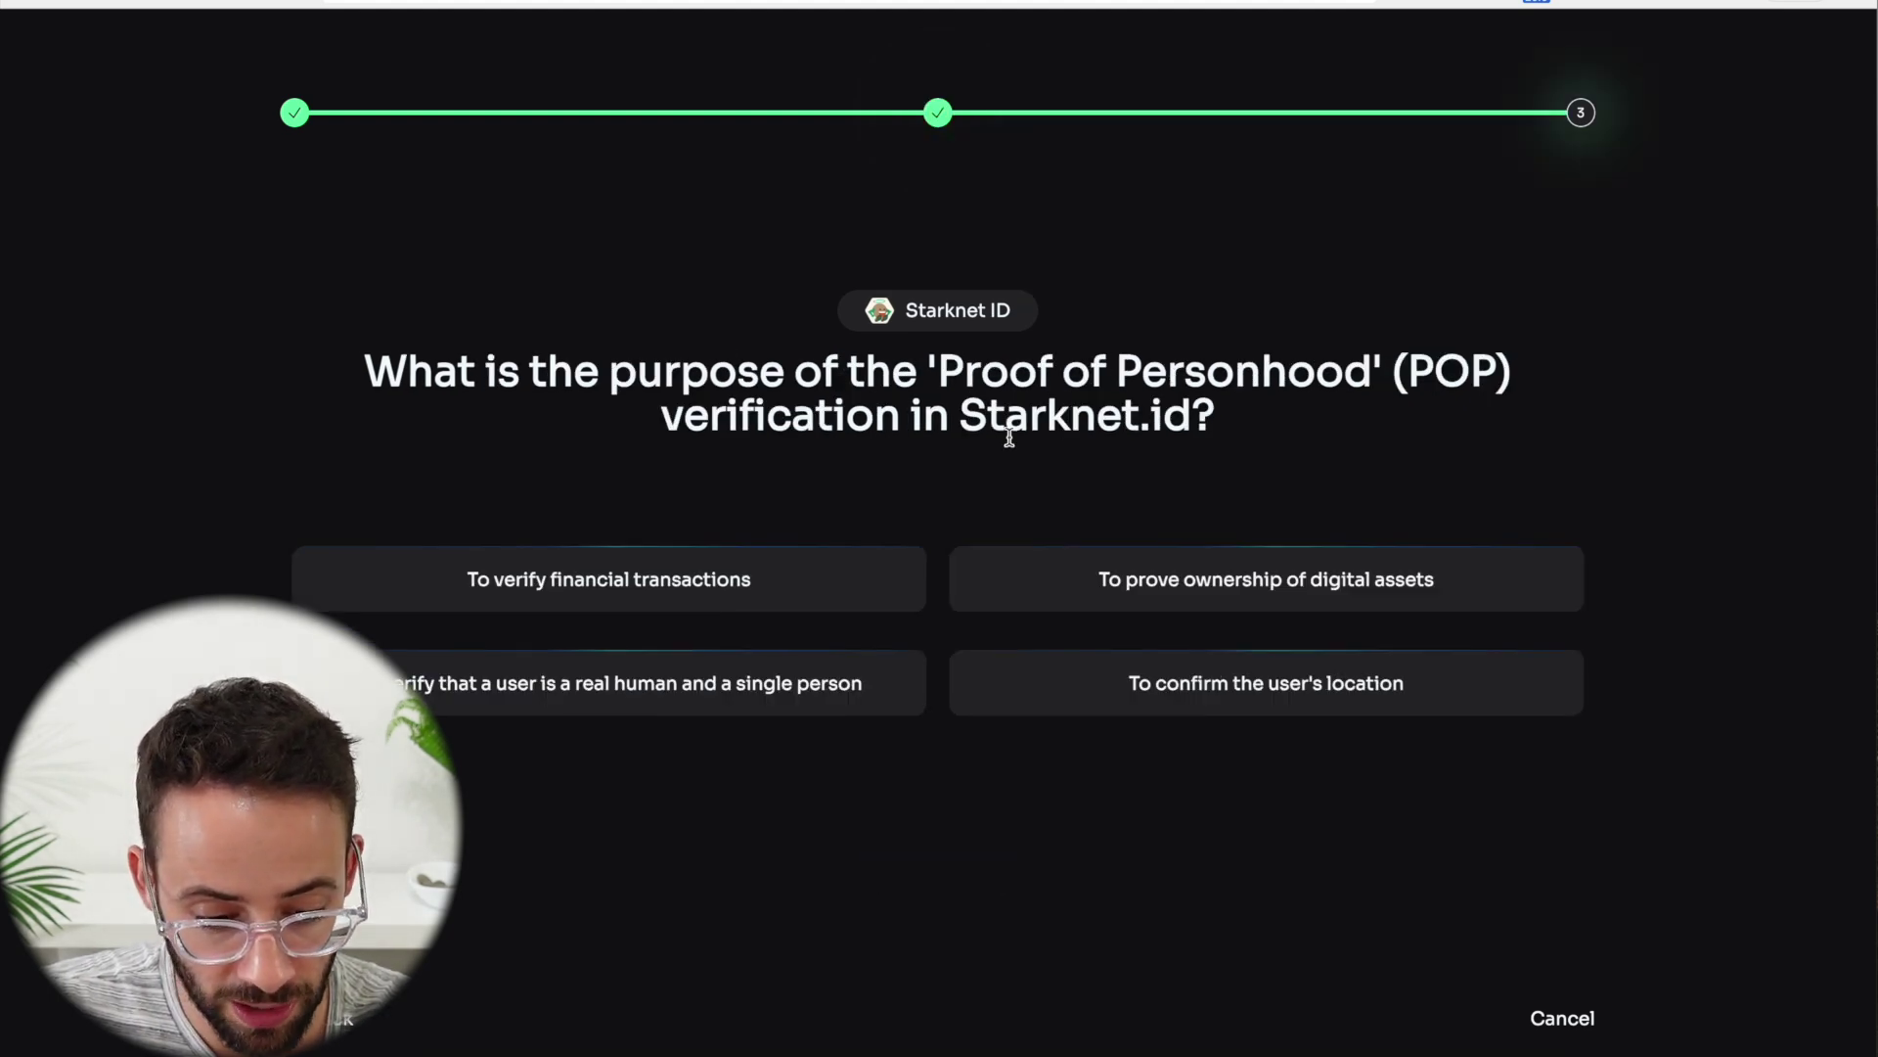
pyautogui.click(480, 698)
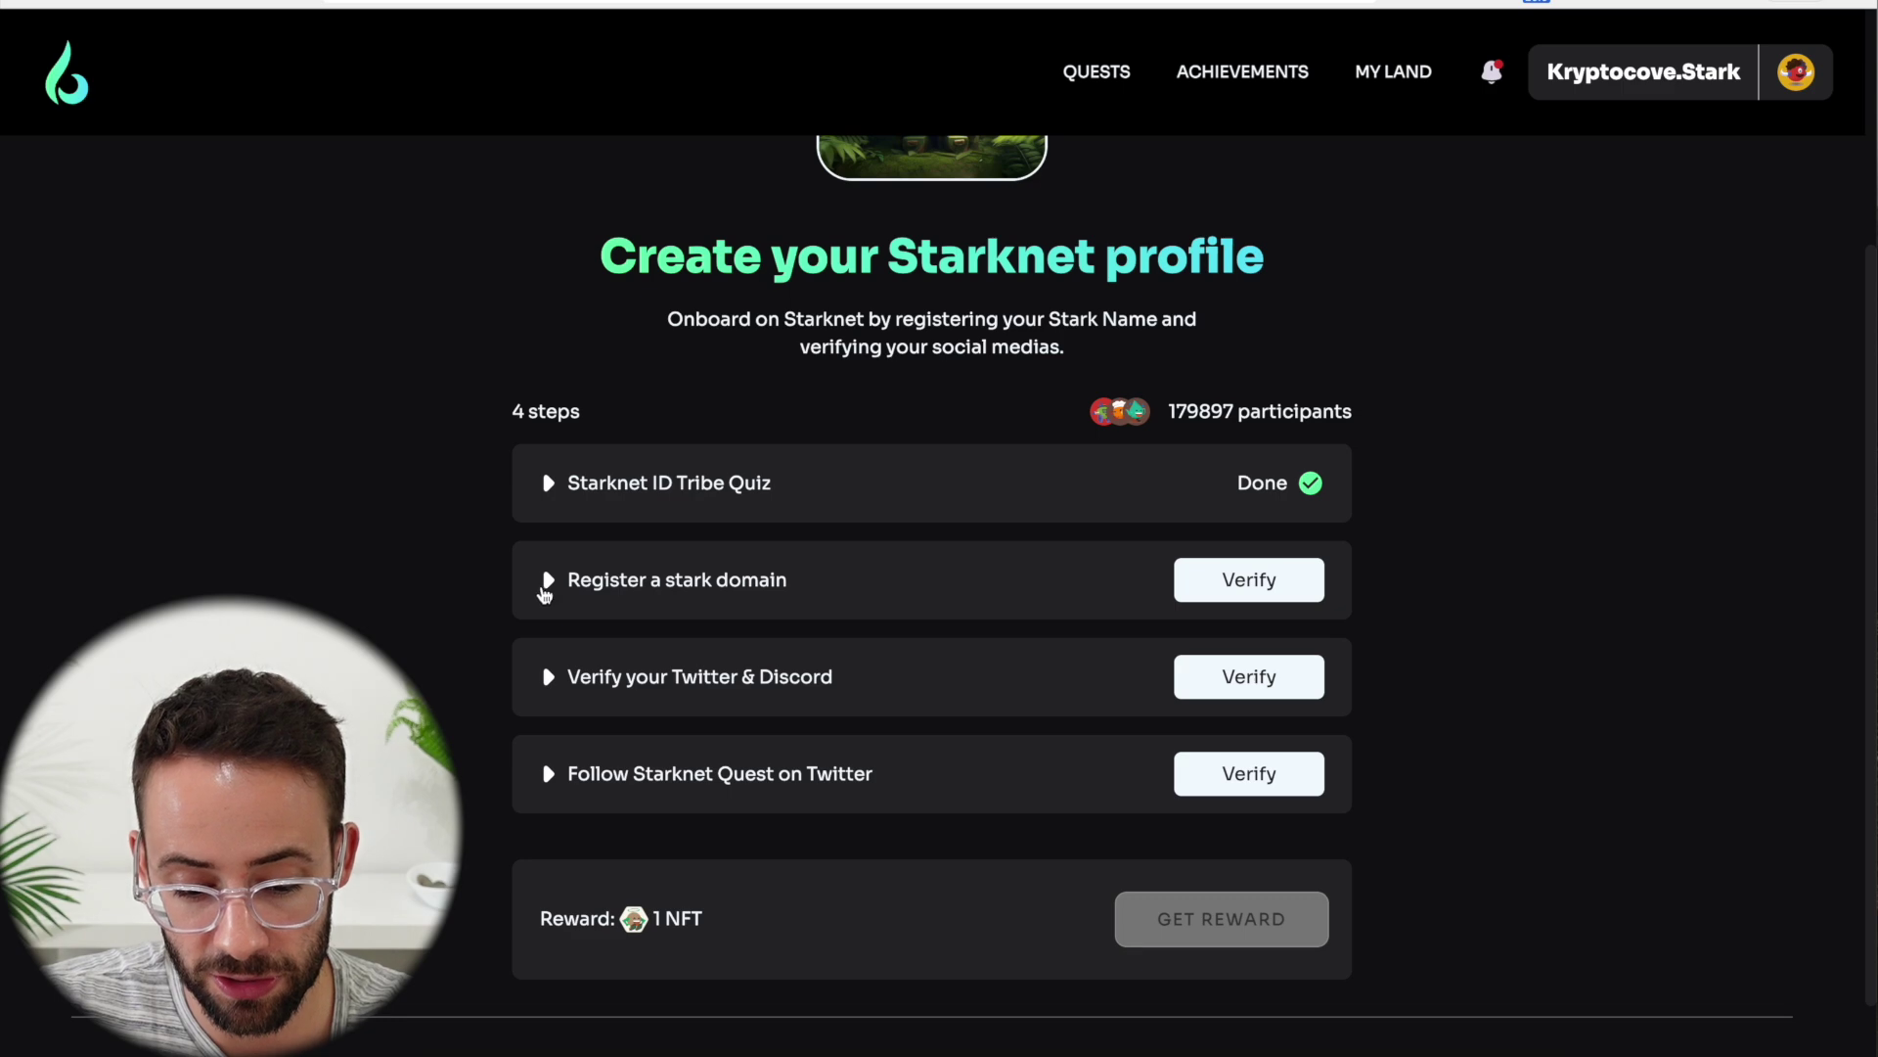
# Expand Register a stark domain and visit its registration page, then return to the quest
pyautogui.click(546, 587)
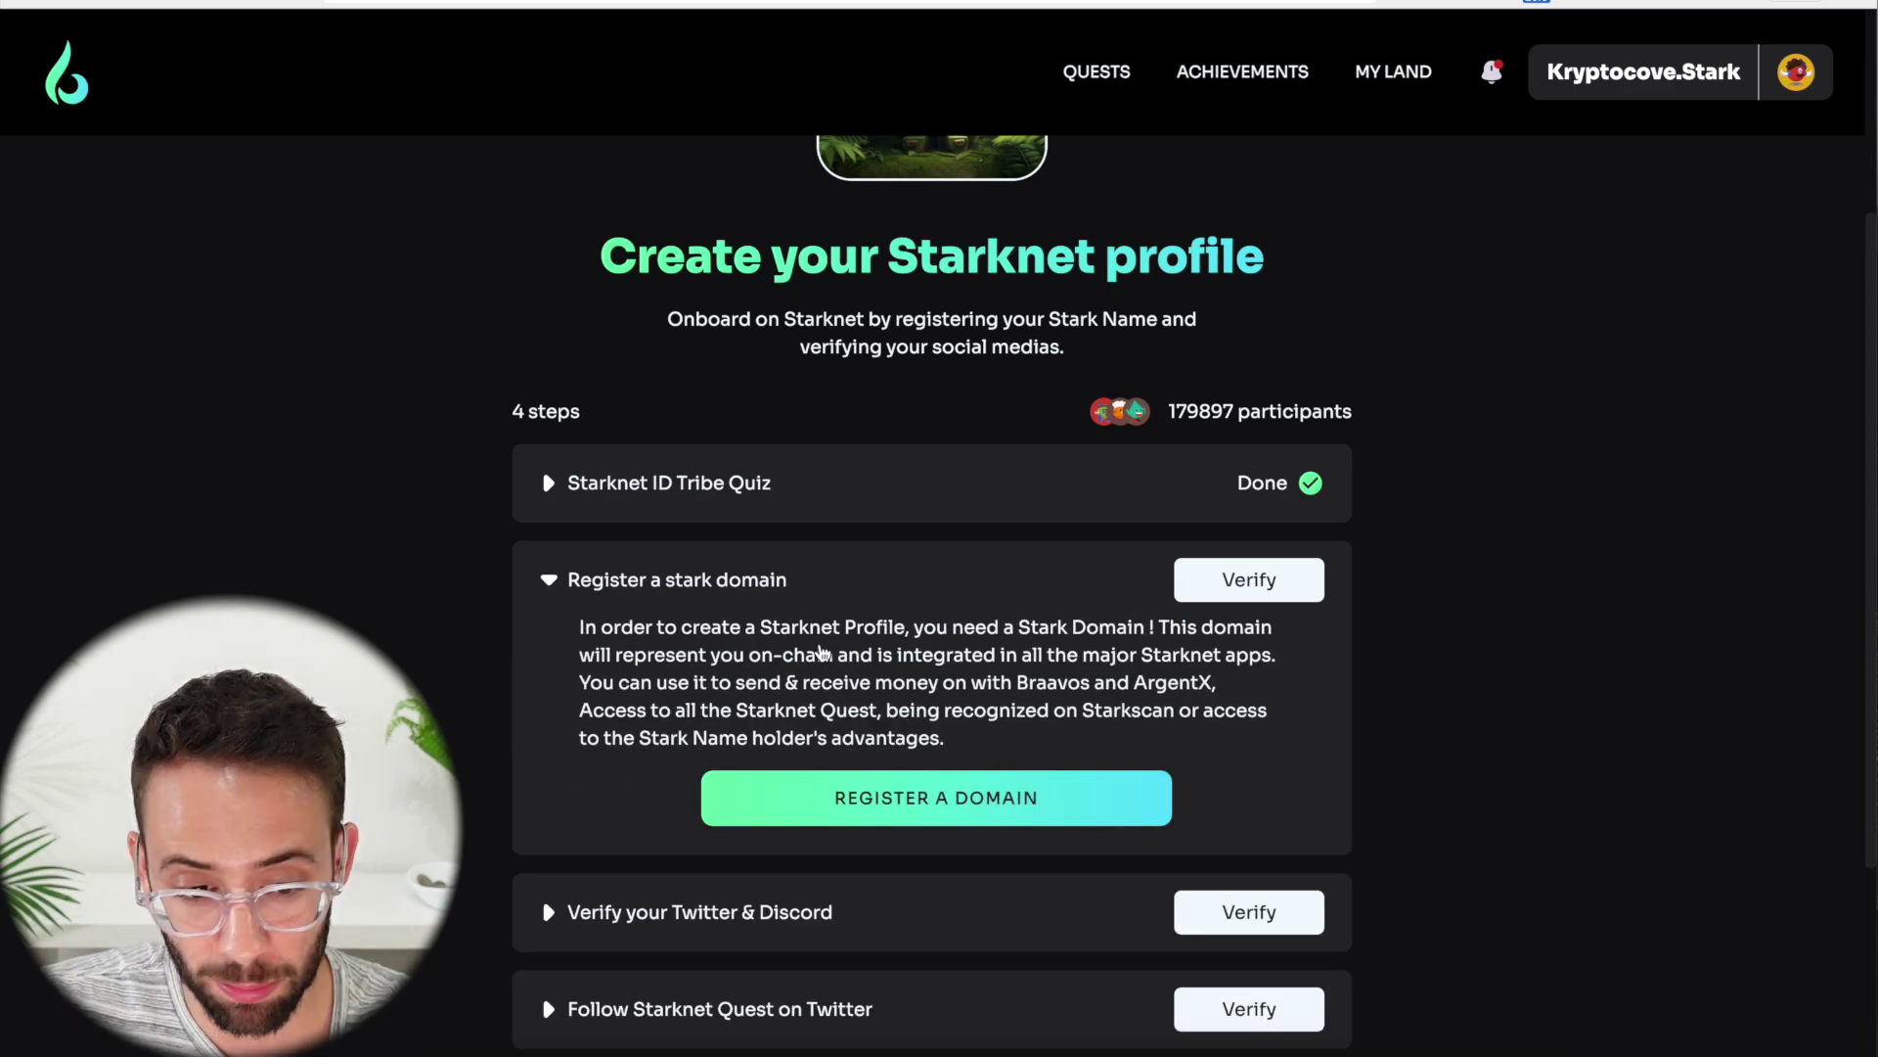
pyautogui.scroll(-2, 821, 652)
pyautogui.click(880, 711)
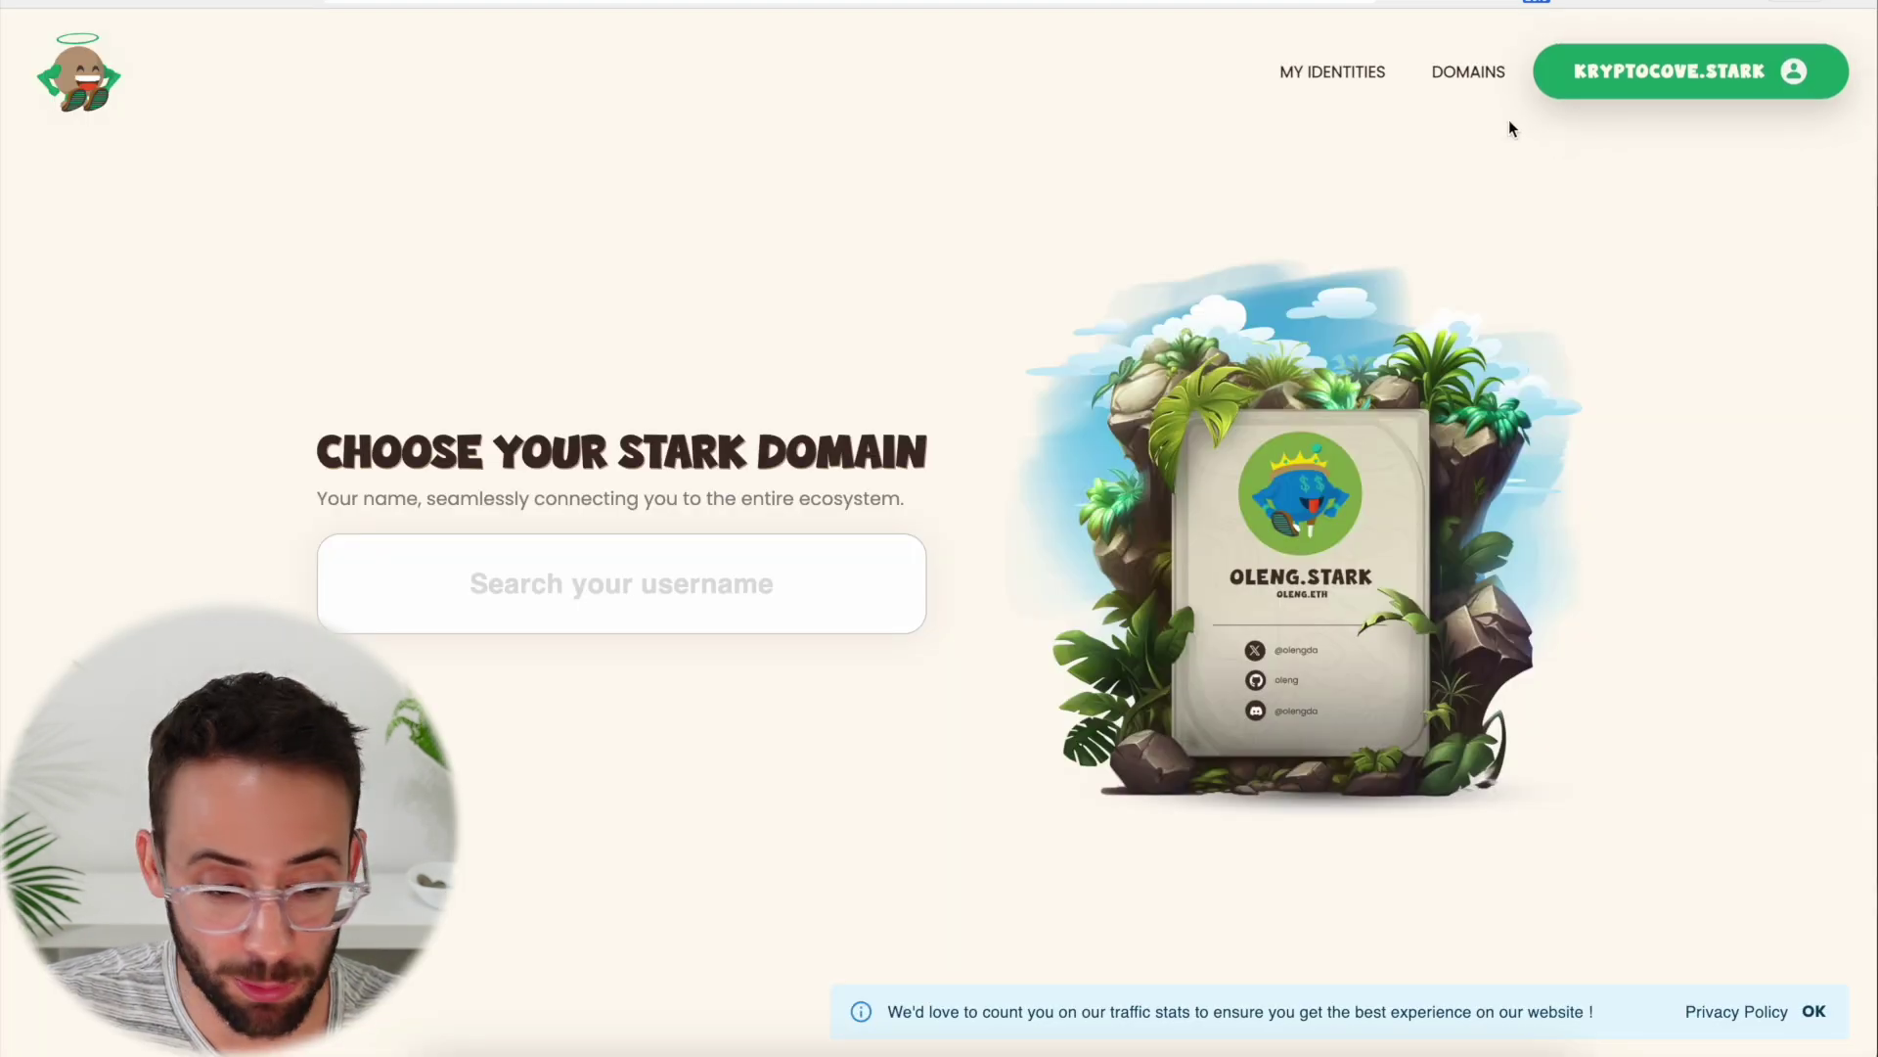
pyautogui.press('super+w')
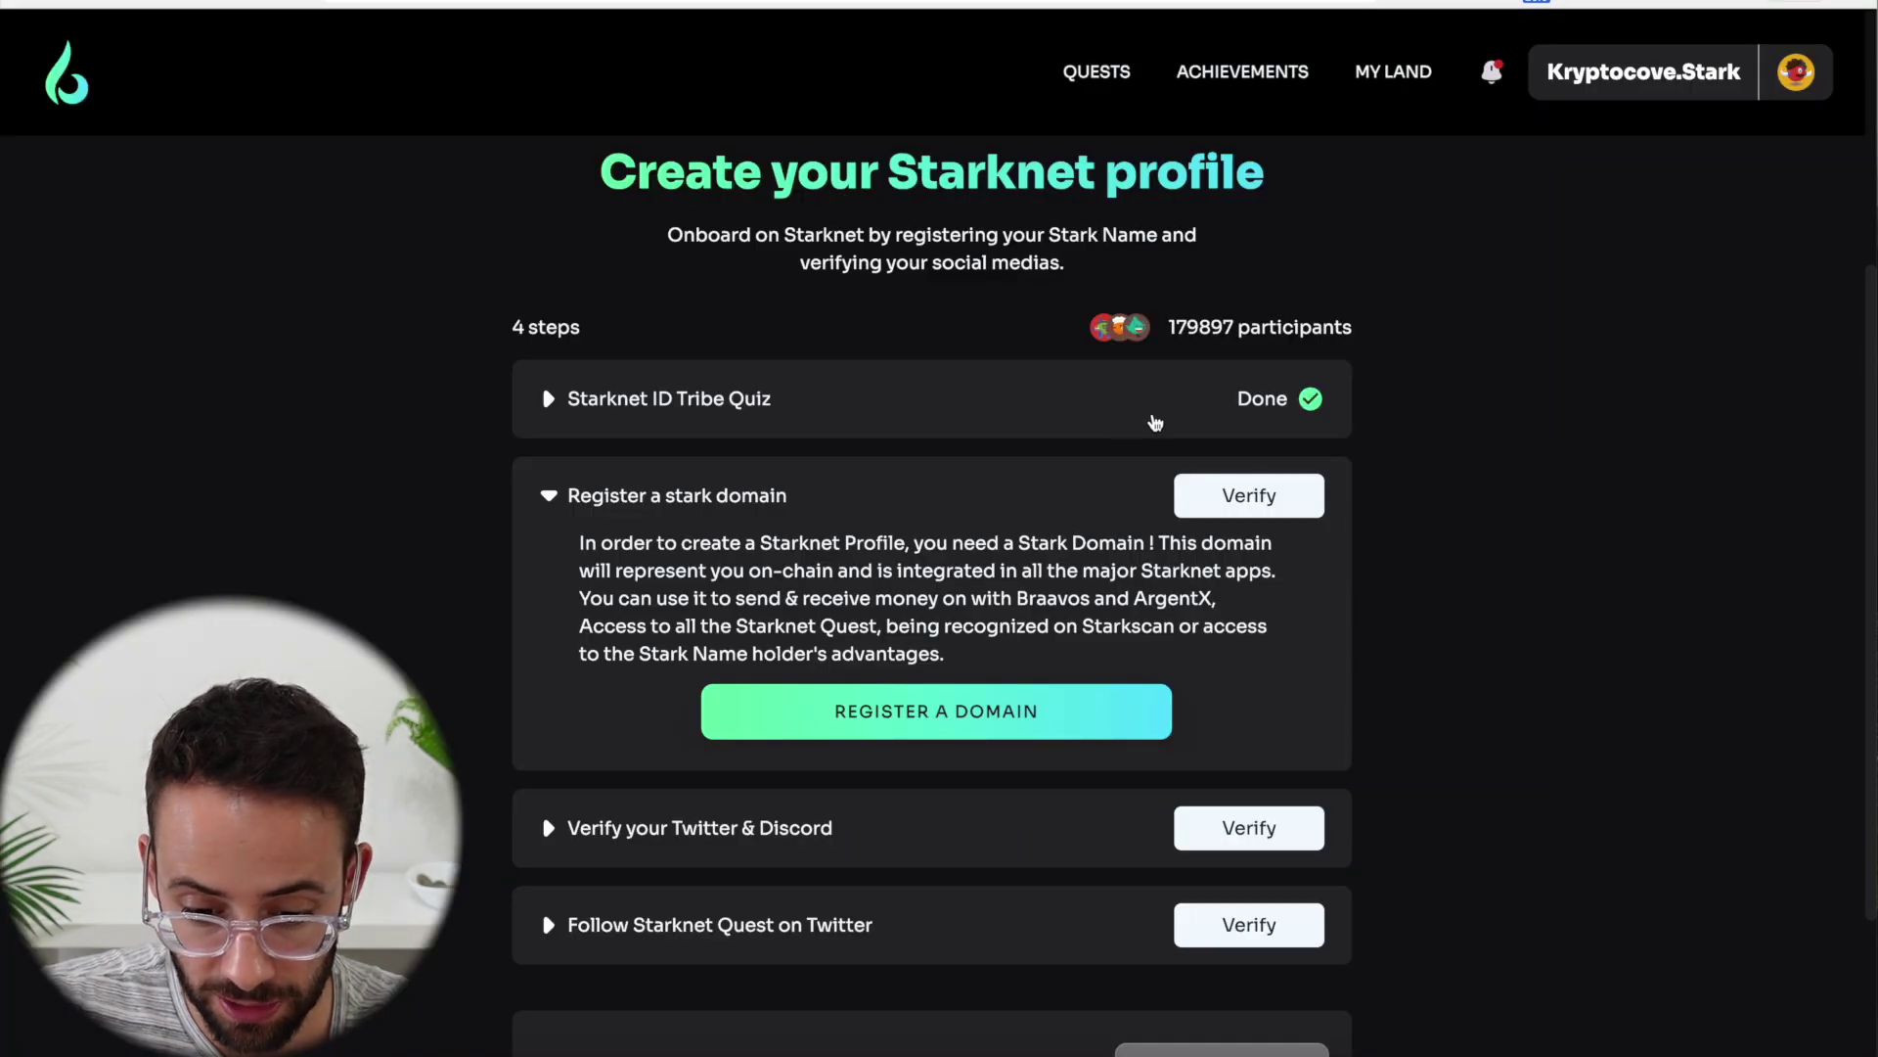
# Verify the stark domain step, then start Twitter & Discord verification on Starknet.id
pyautogui.click(1249, 495)
pyautogui.scroll(-3, 1143, 679)
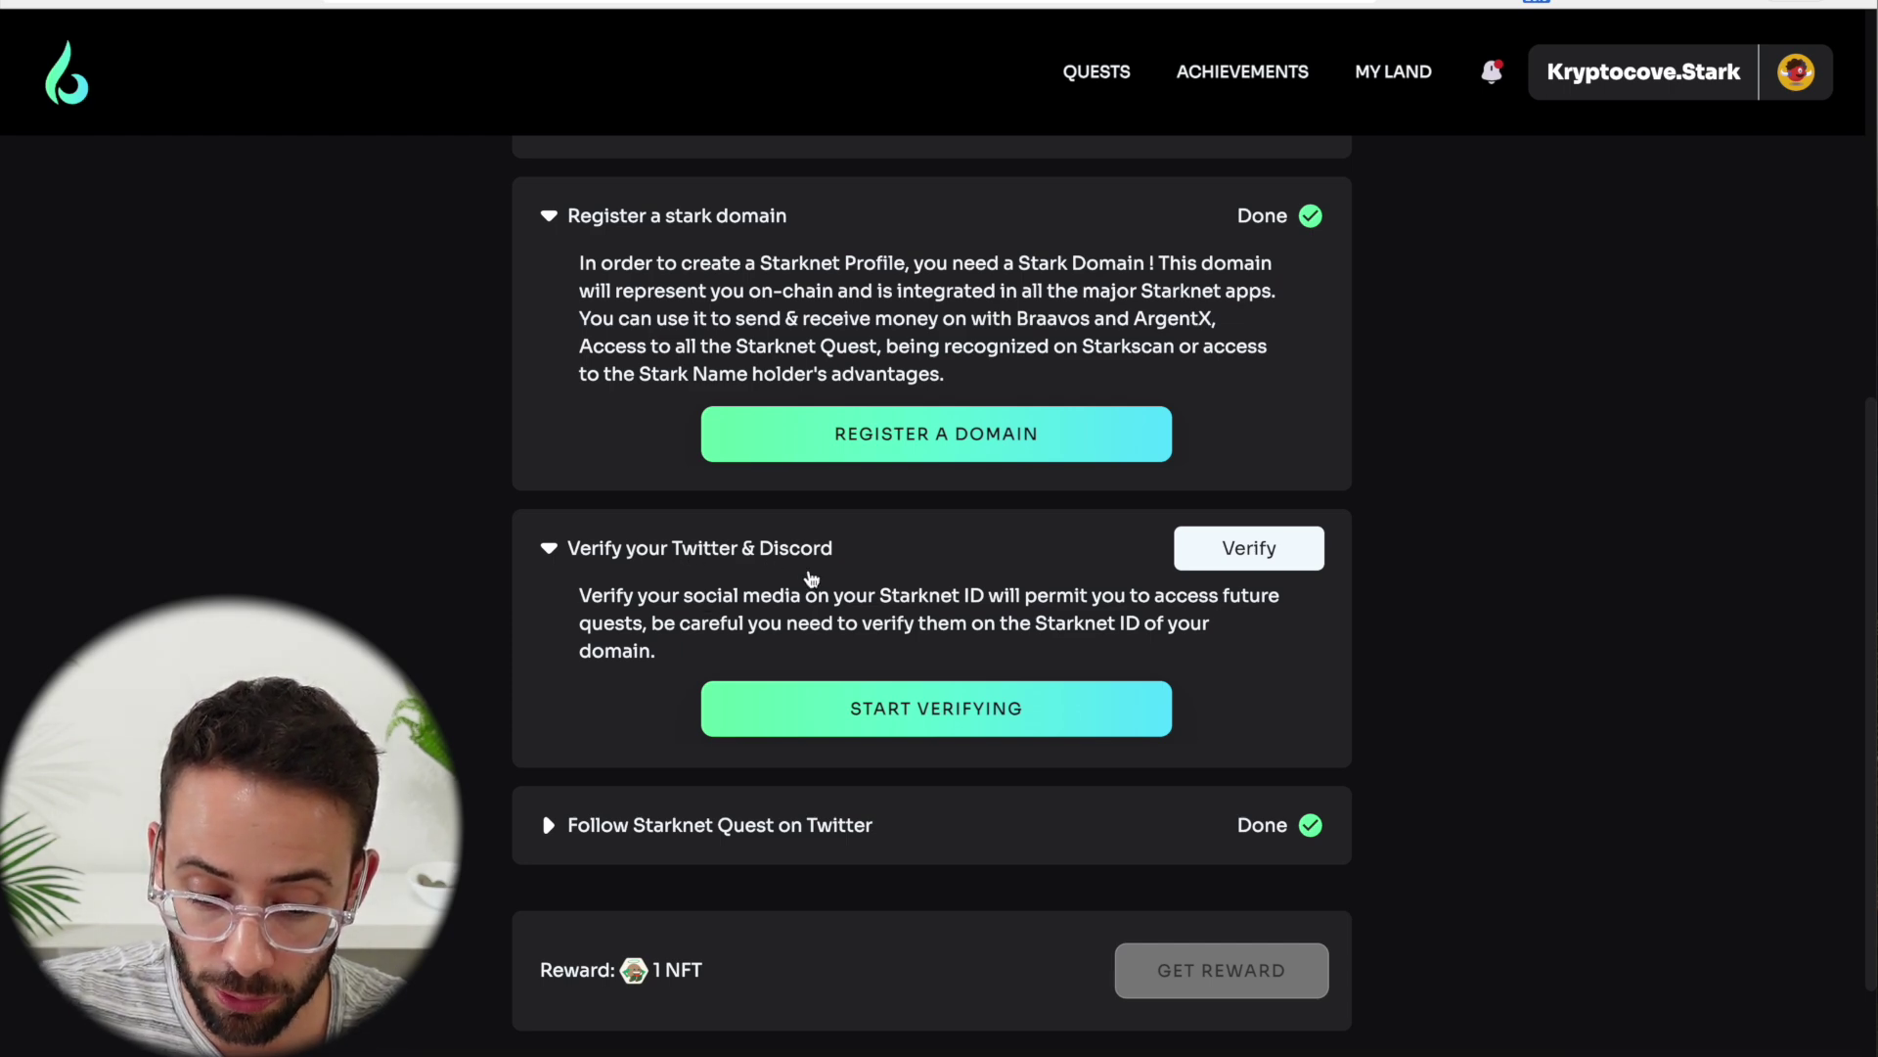
pyautogui.click(892, 710)
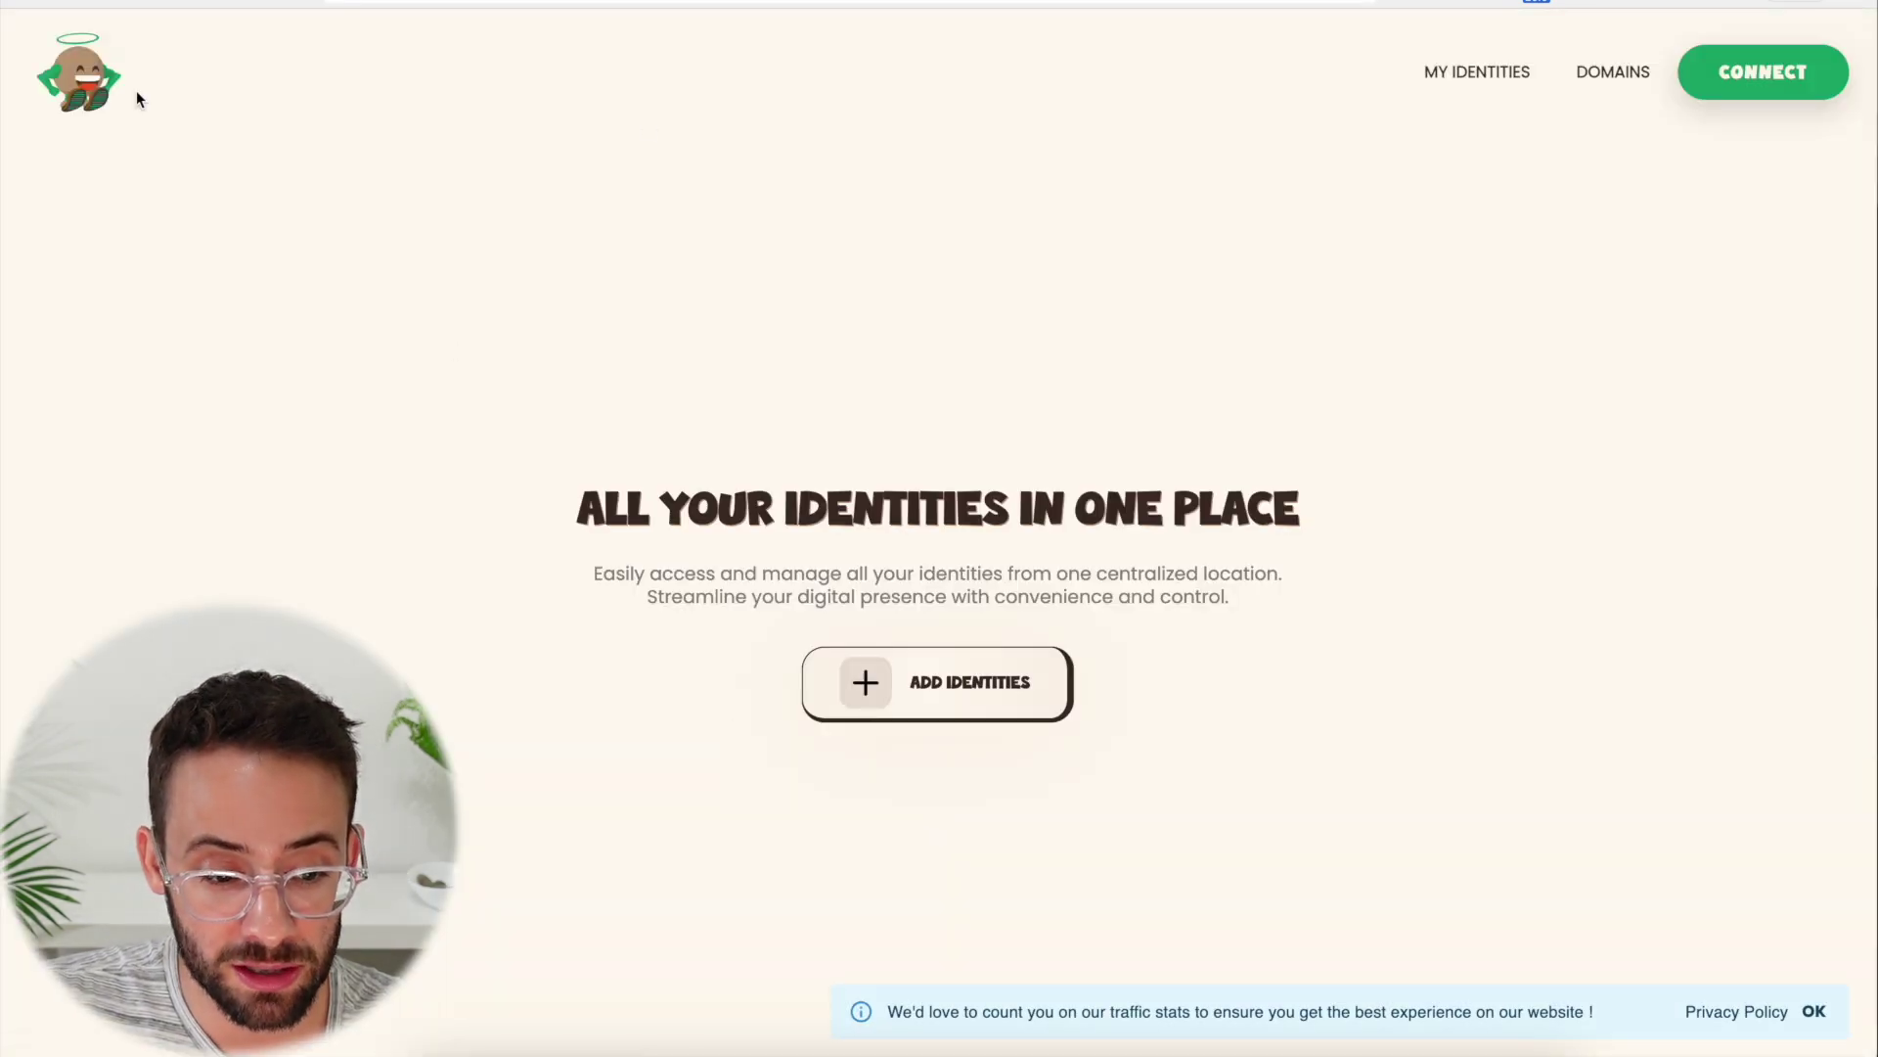
# Verify the Twitter account on chain for the stark domain identity, approving it in ArgentX
pyautogui.click(824, 566)
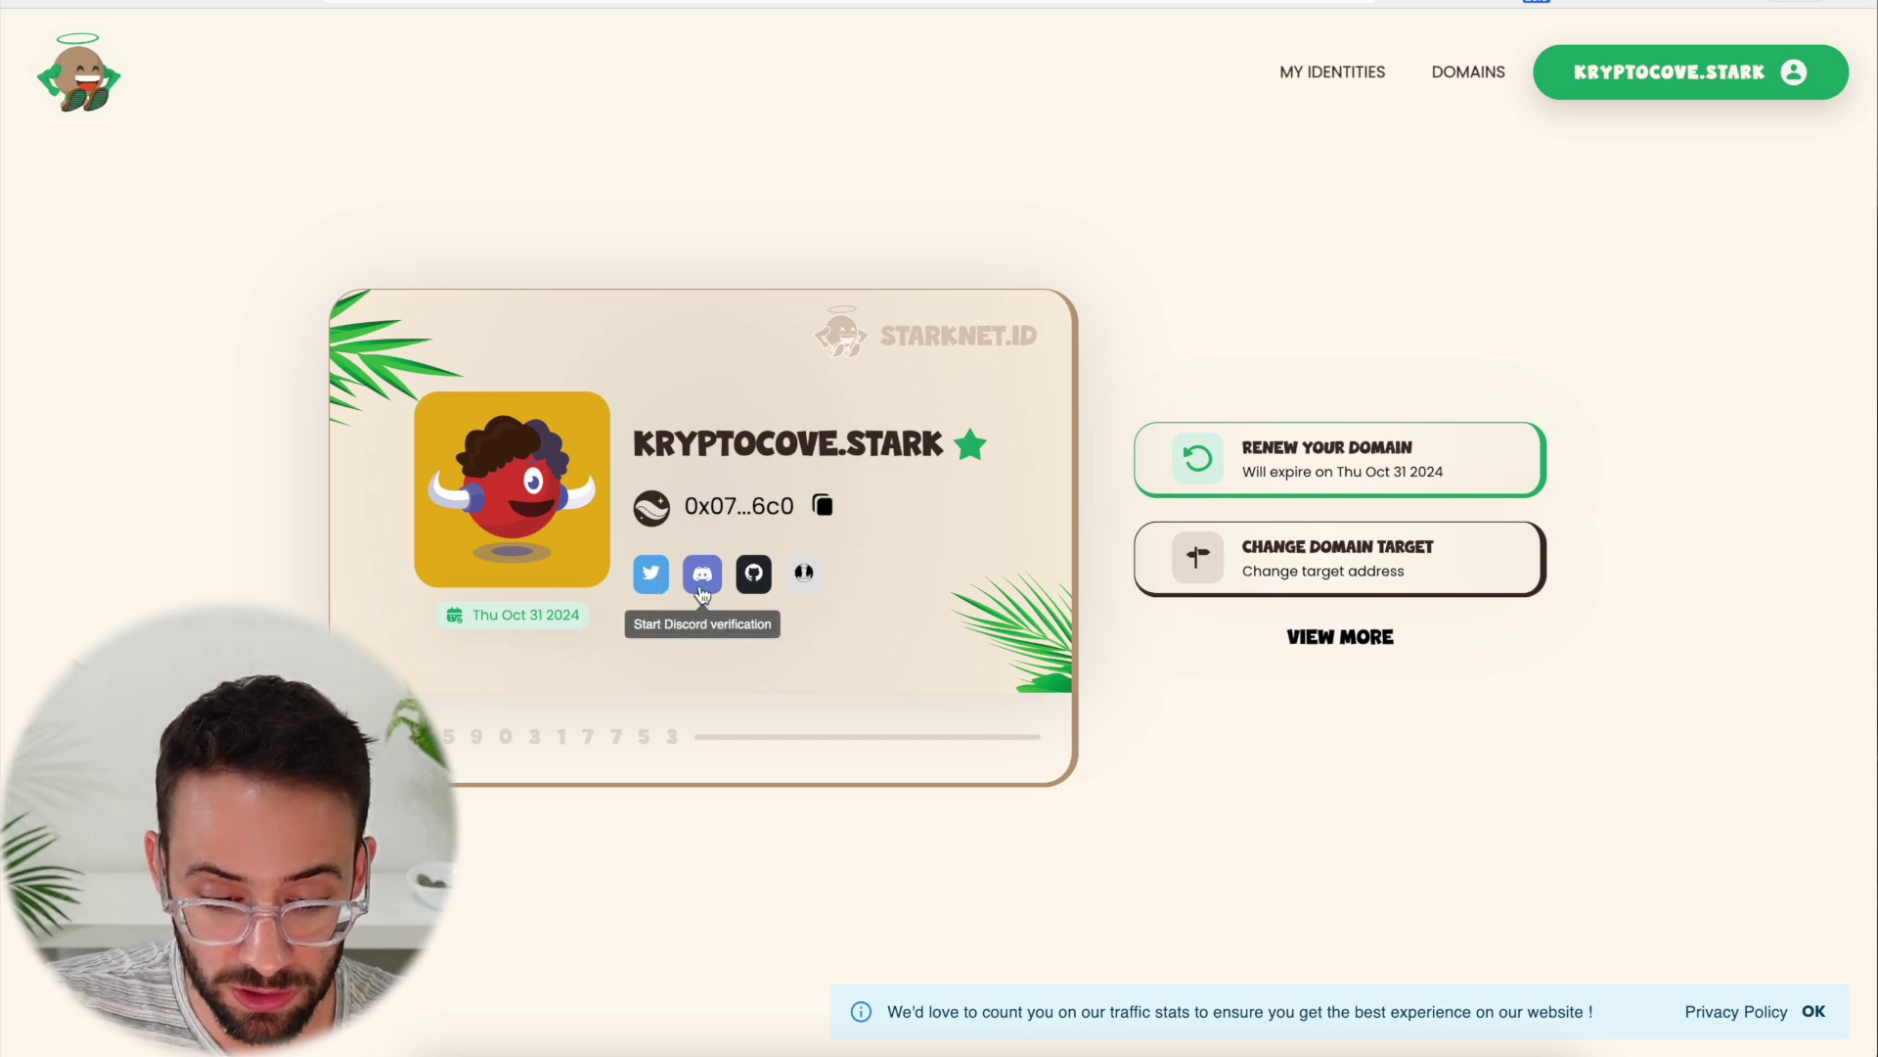
pyautogui.click(652, 577)
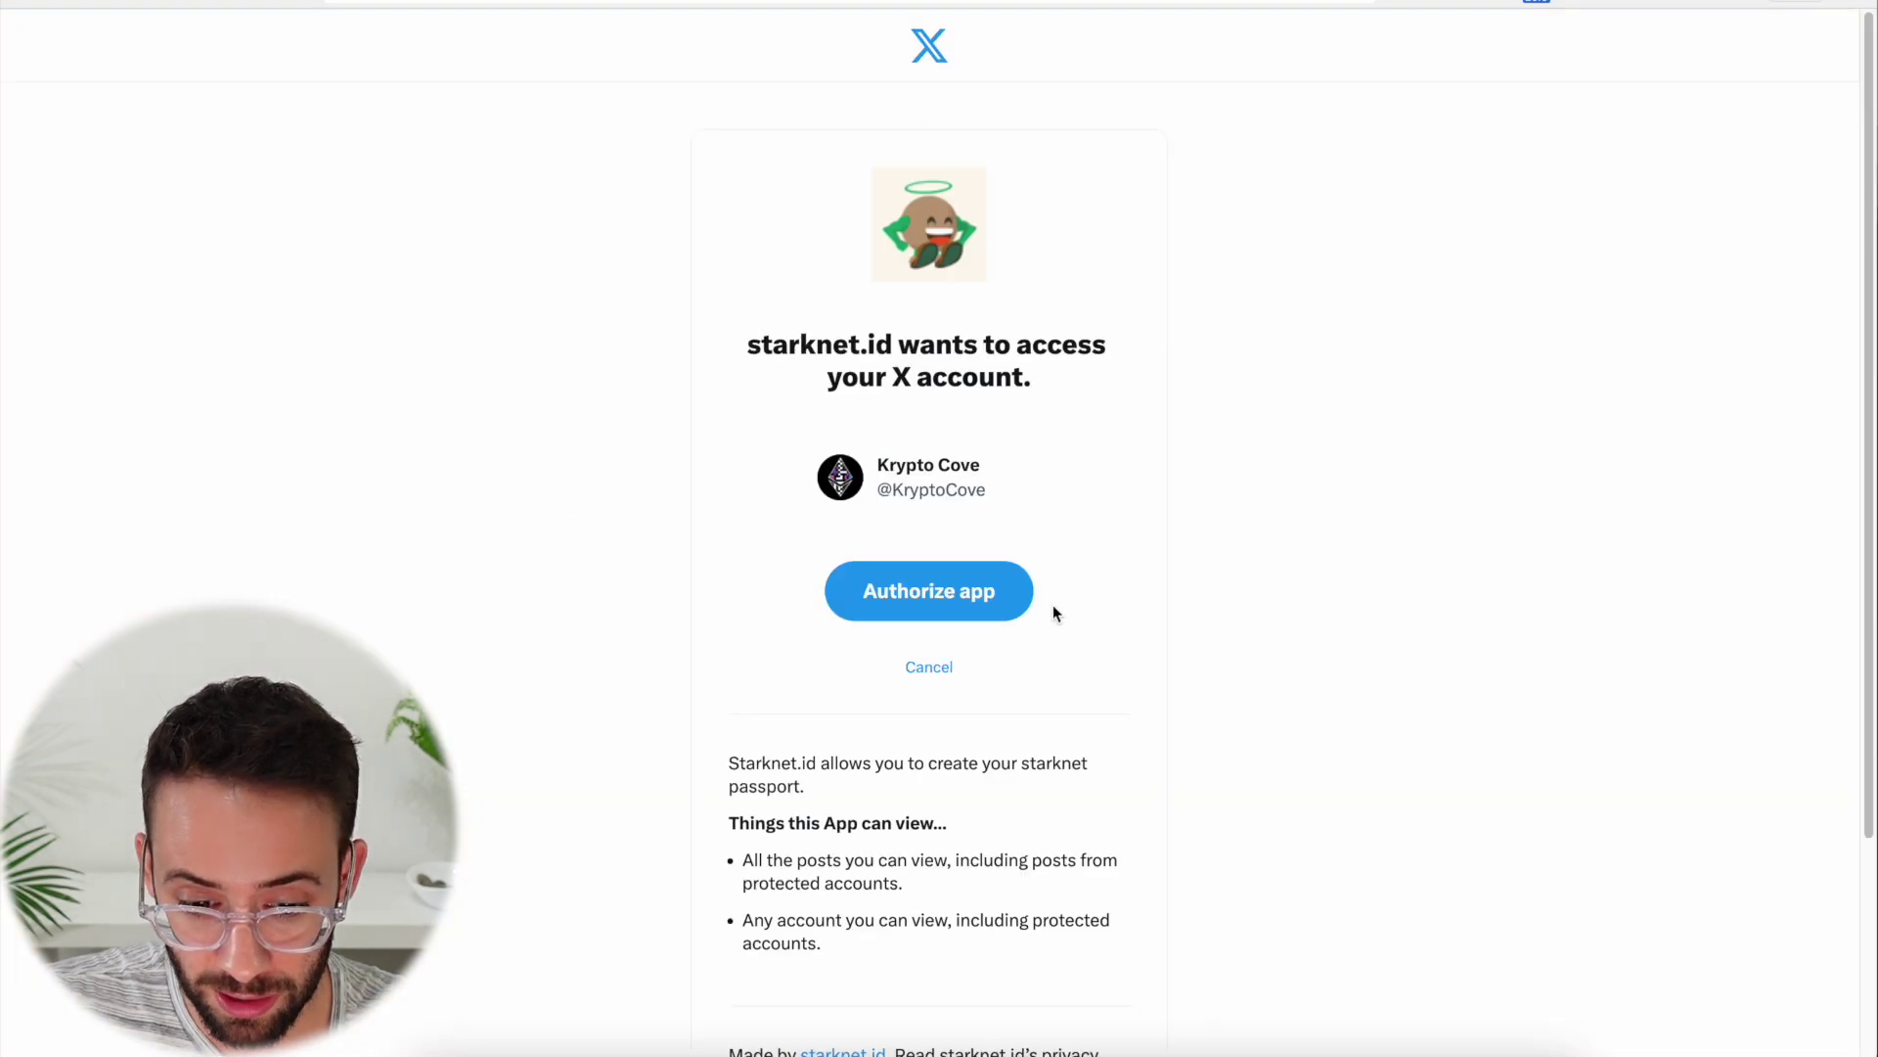
pyautogui.click(925, 591)
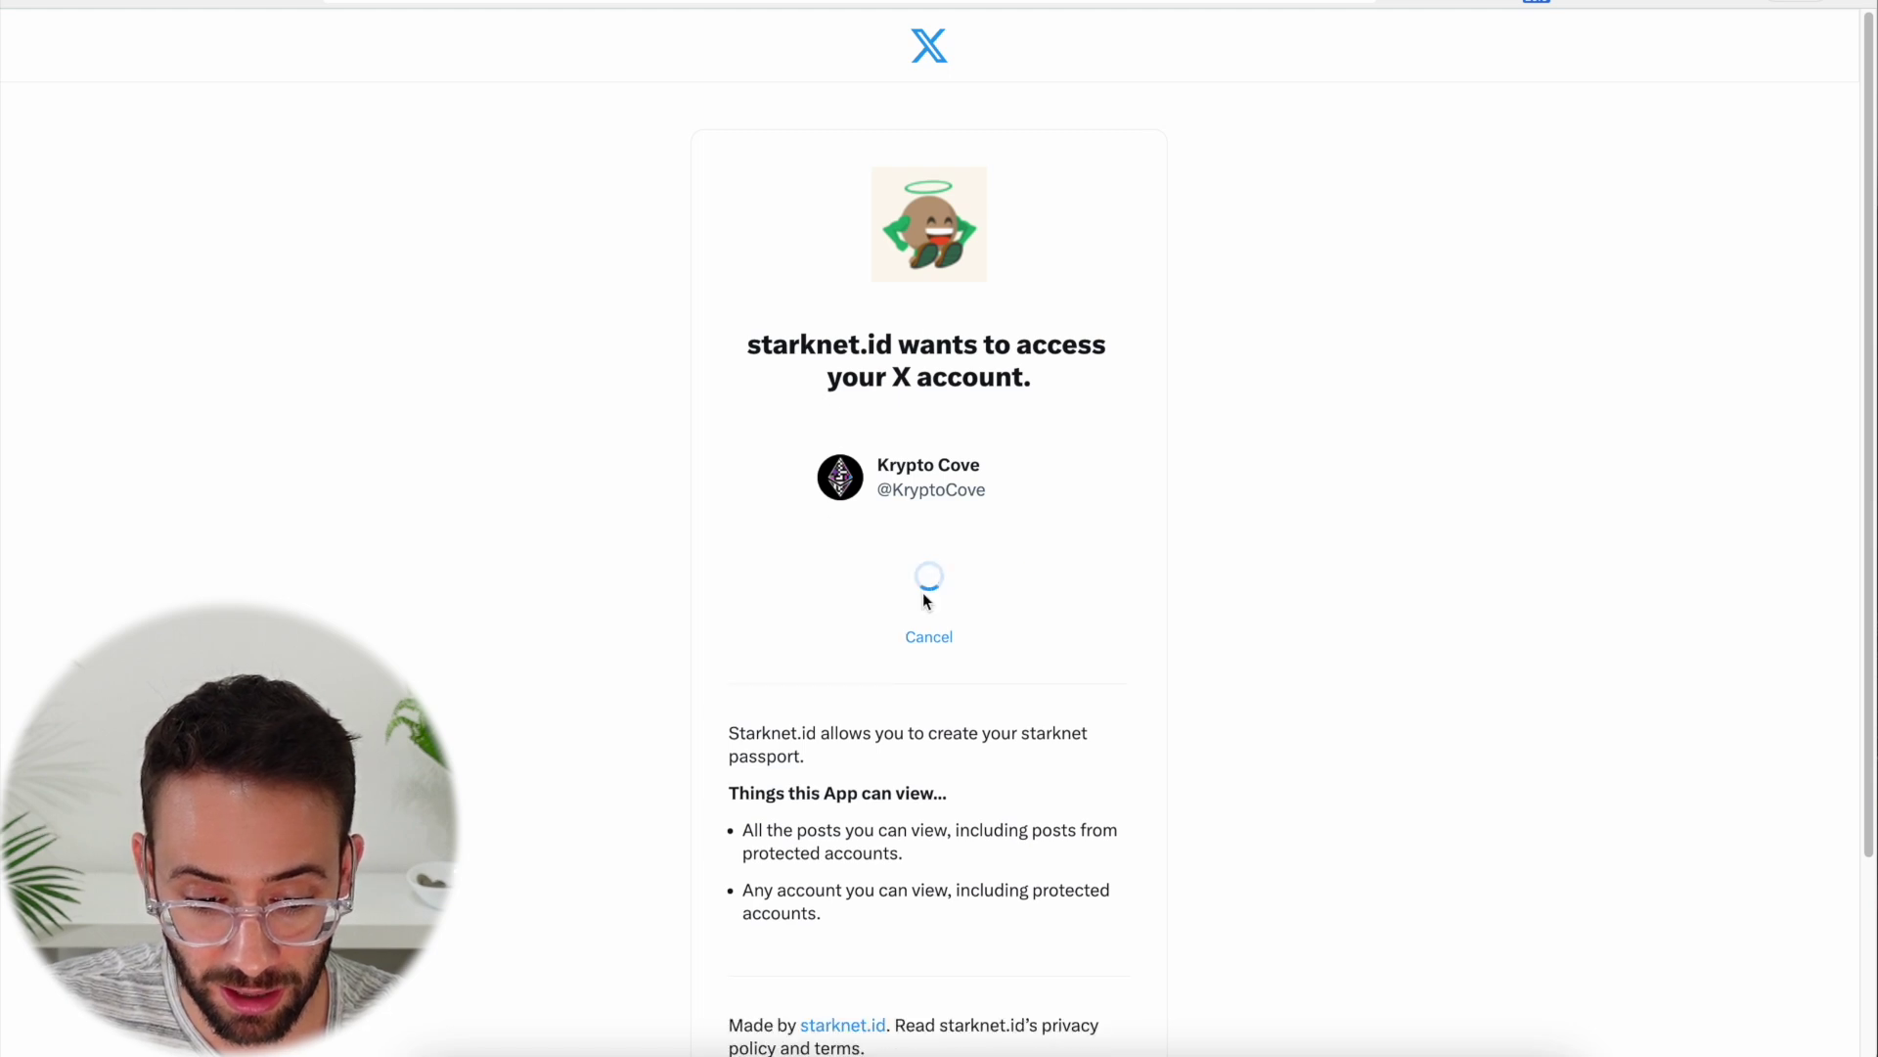
pyautogui.click(979, 627)
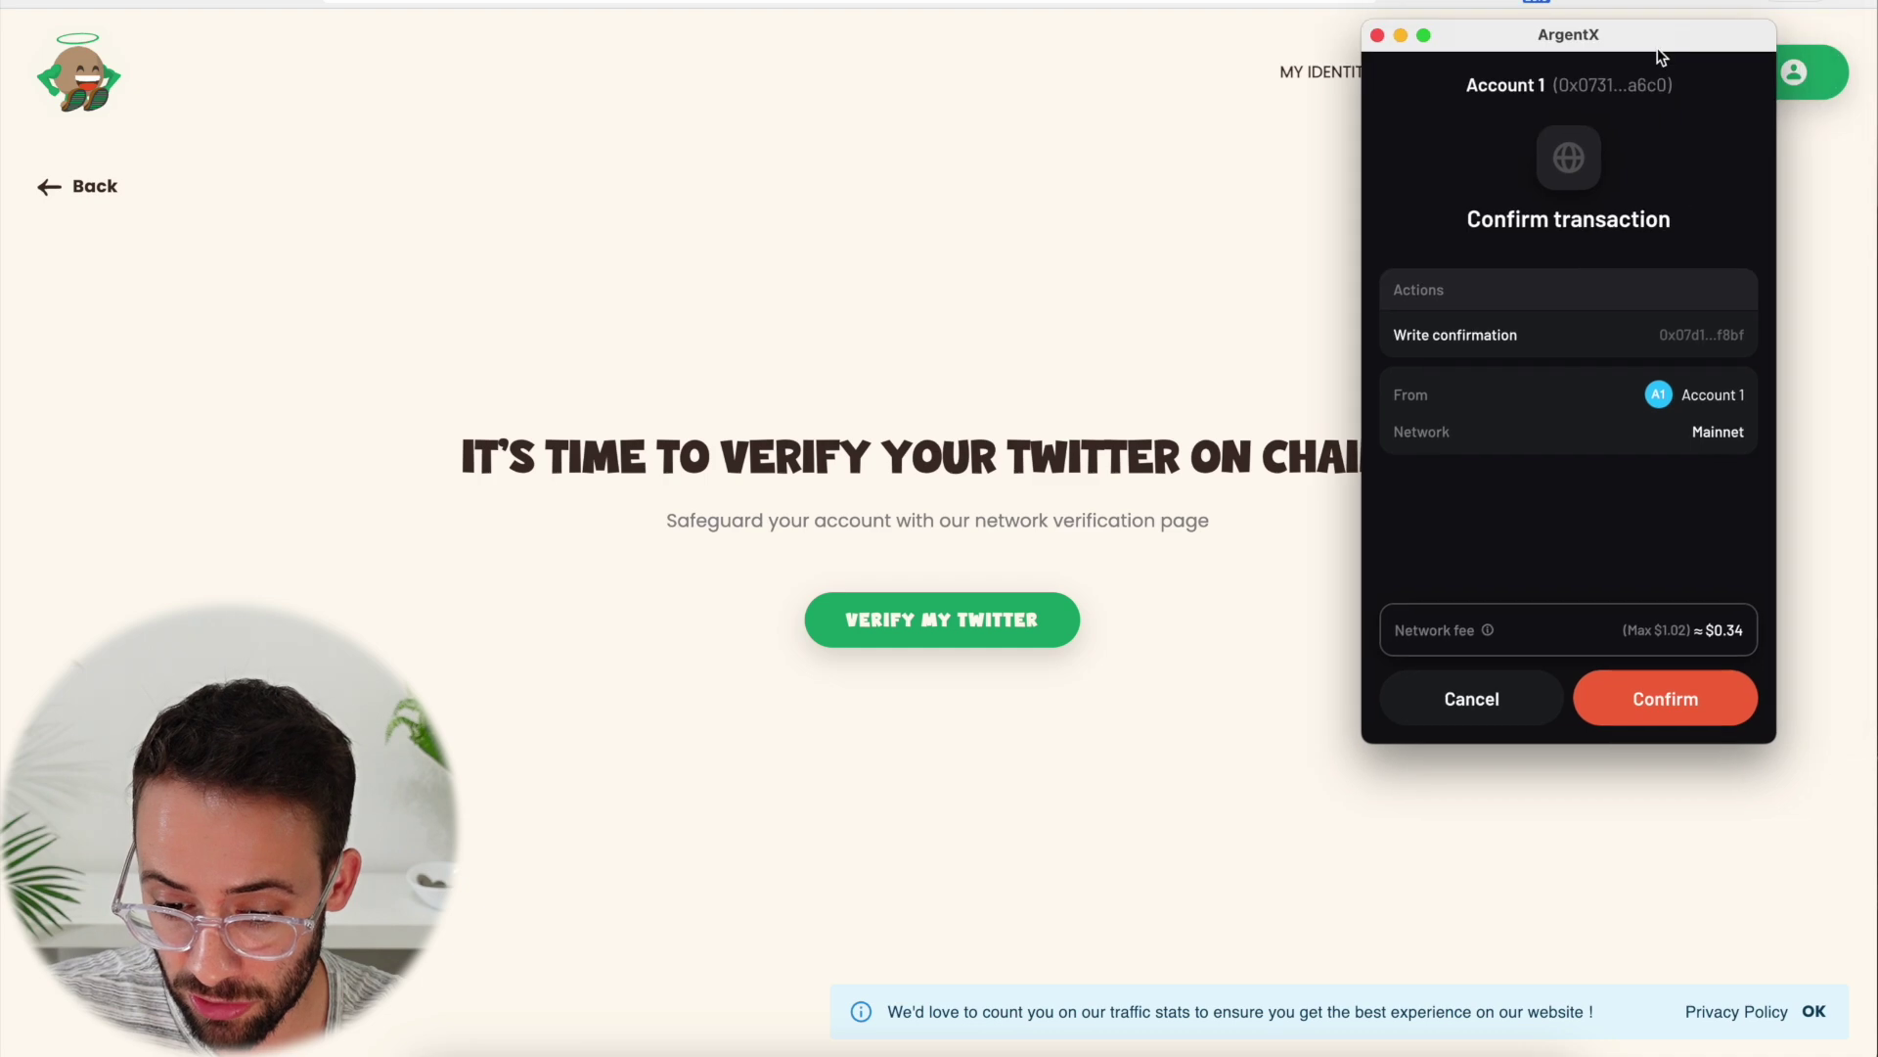
pyautogui.click(1710, 690)
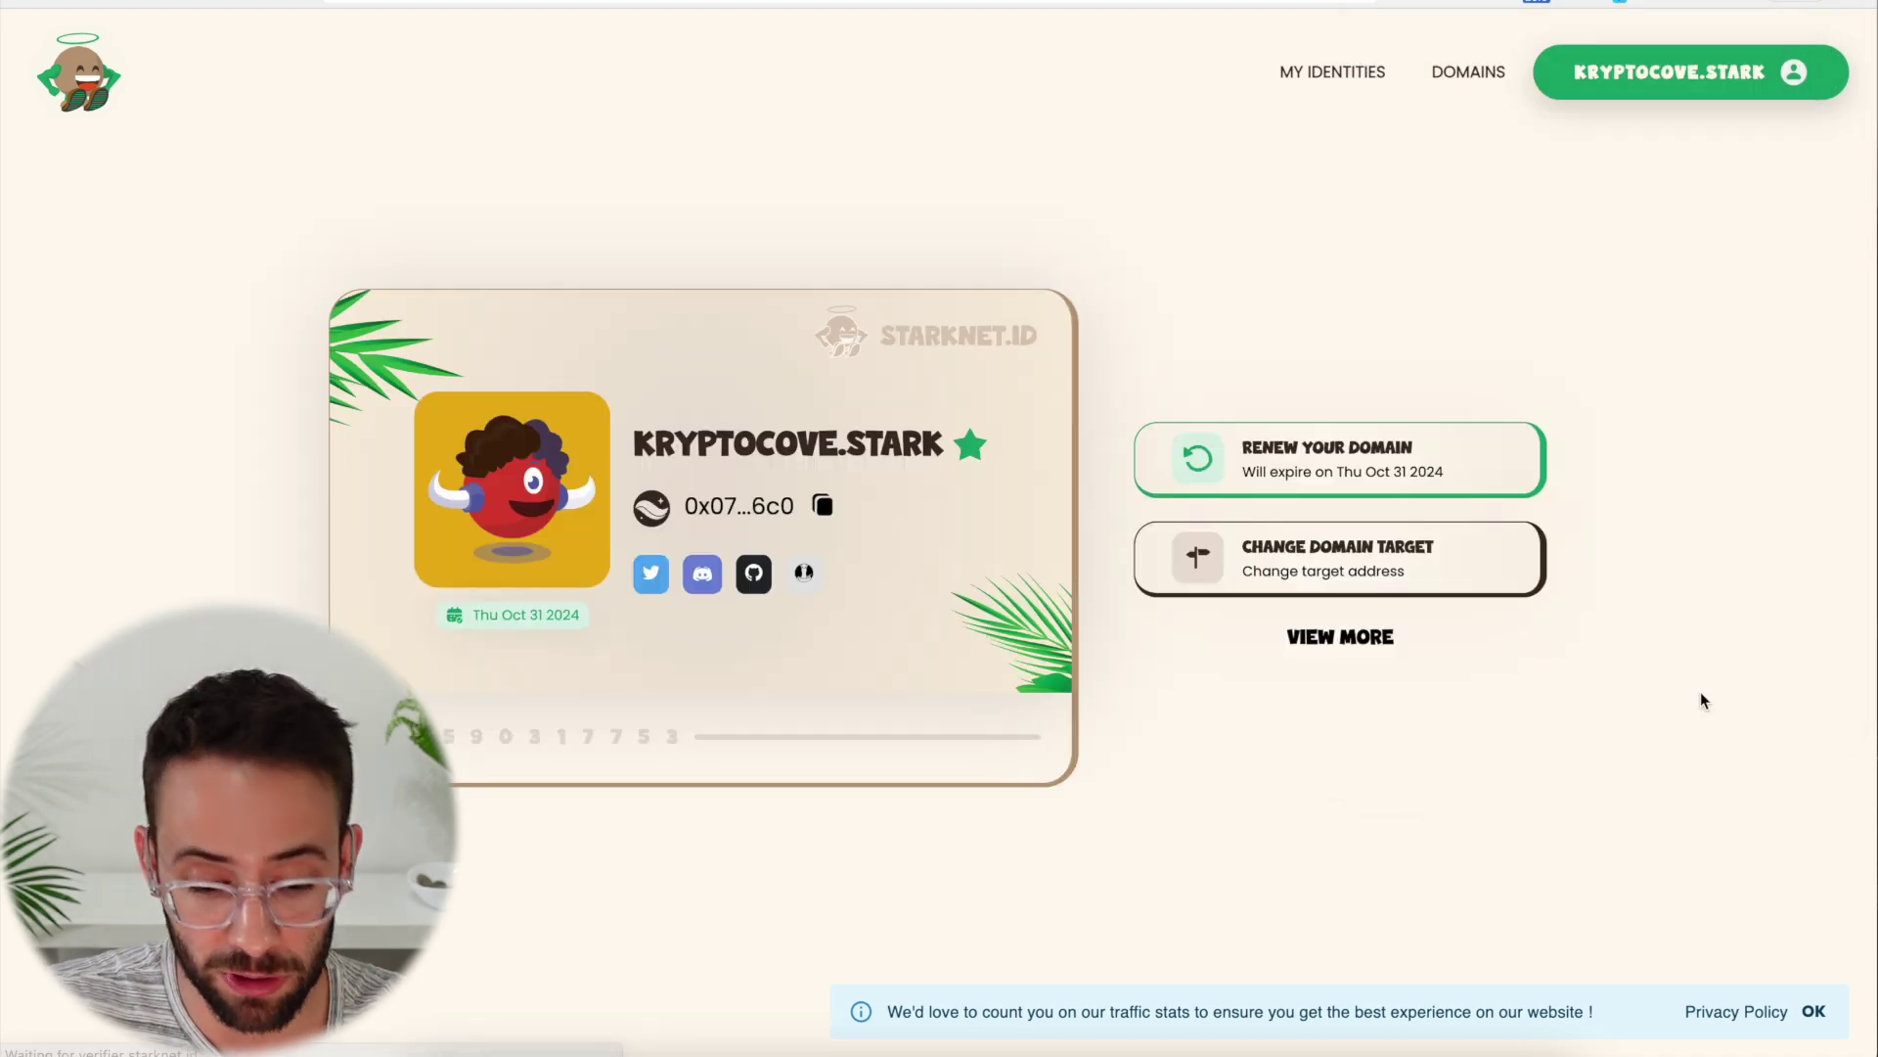
# Verify the Discord account on chain, approve it, and verify the quest's Twitter & Discord step
pyautogui.click(703, 578)
pyautogui.click(1095, 890)
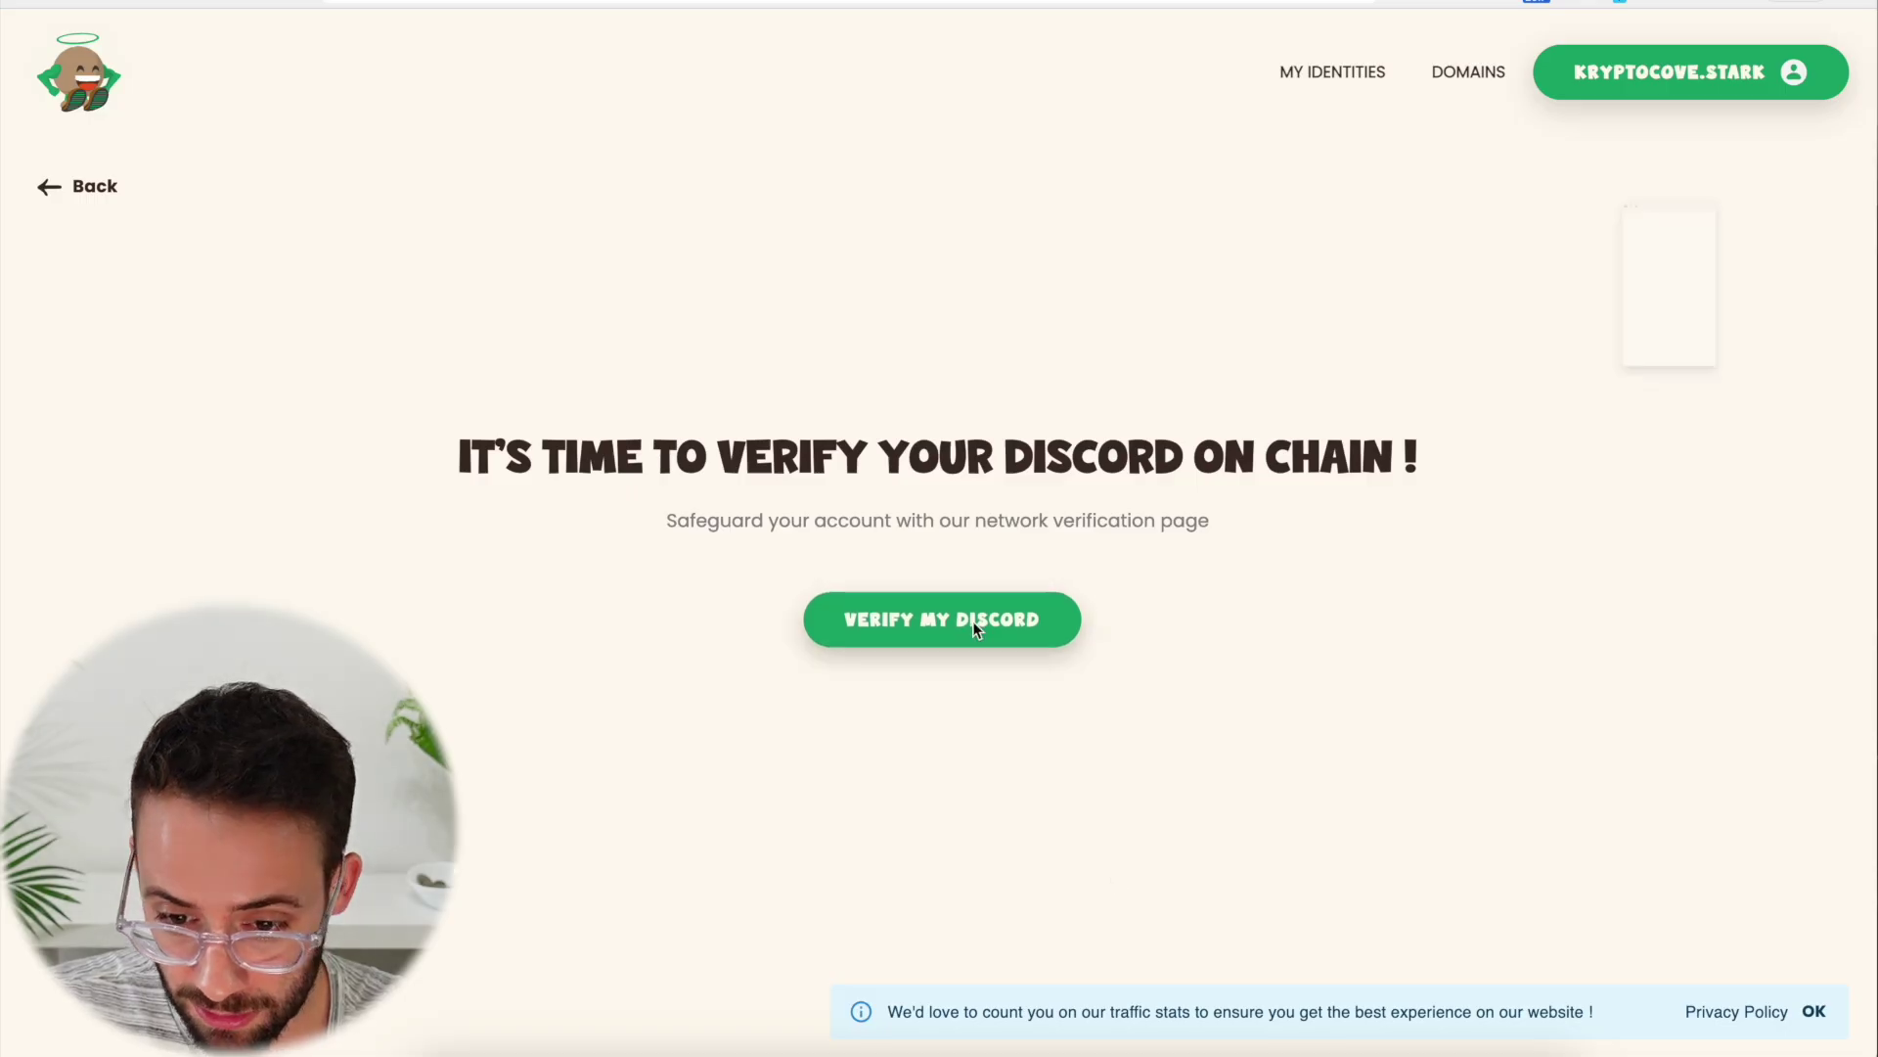
pyautogui.click(1803, 587)
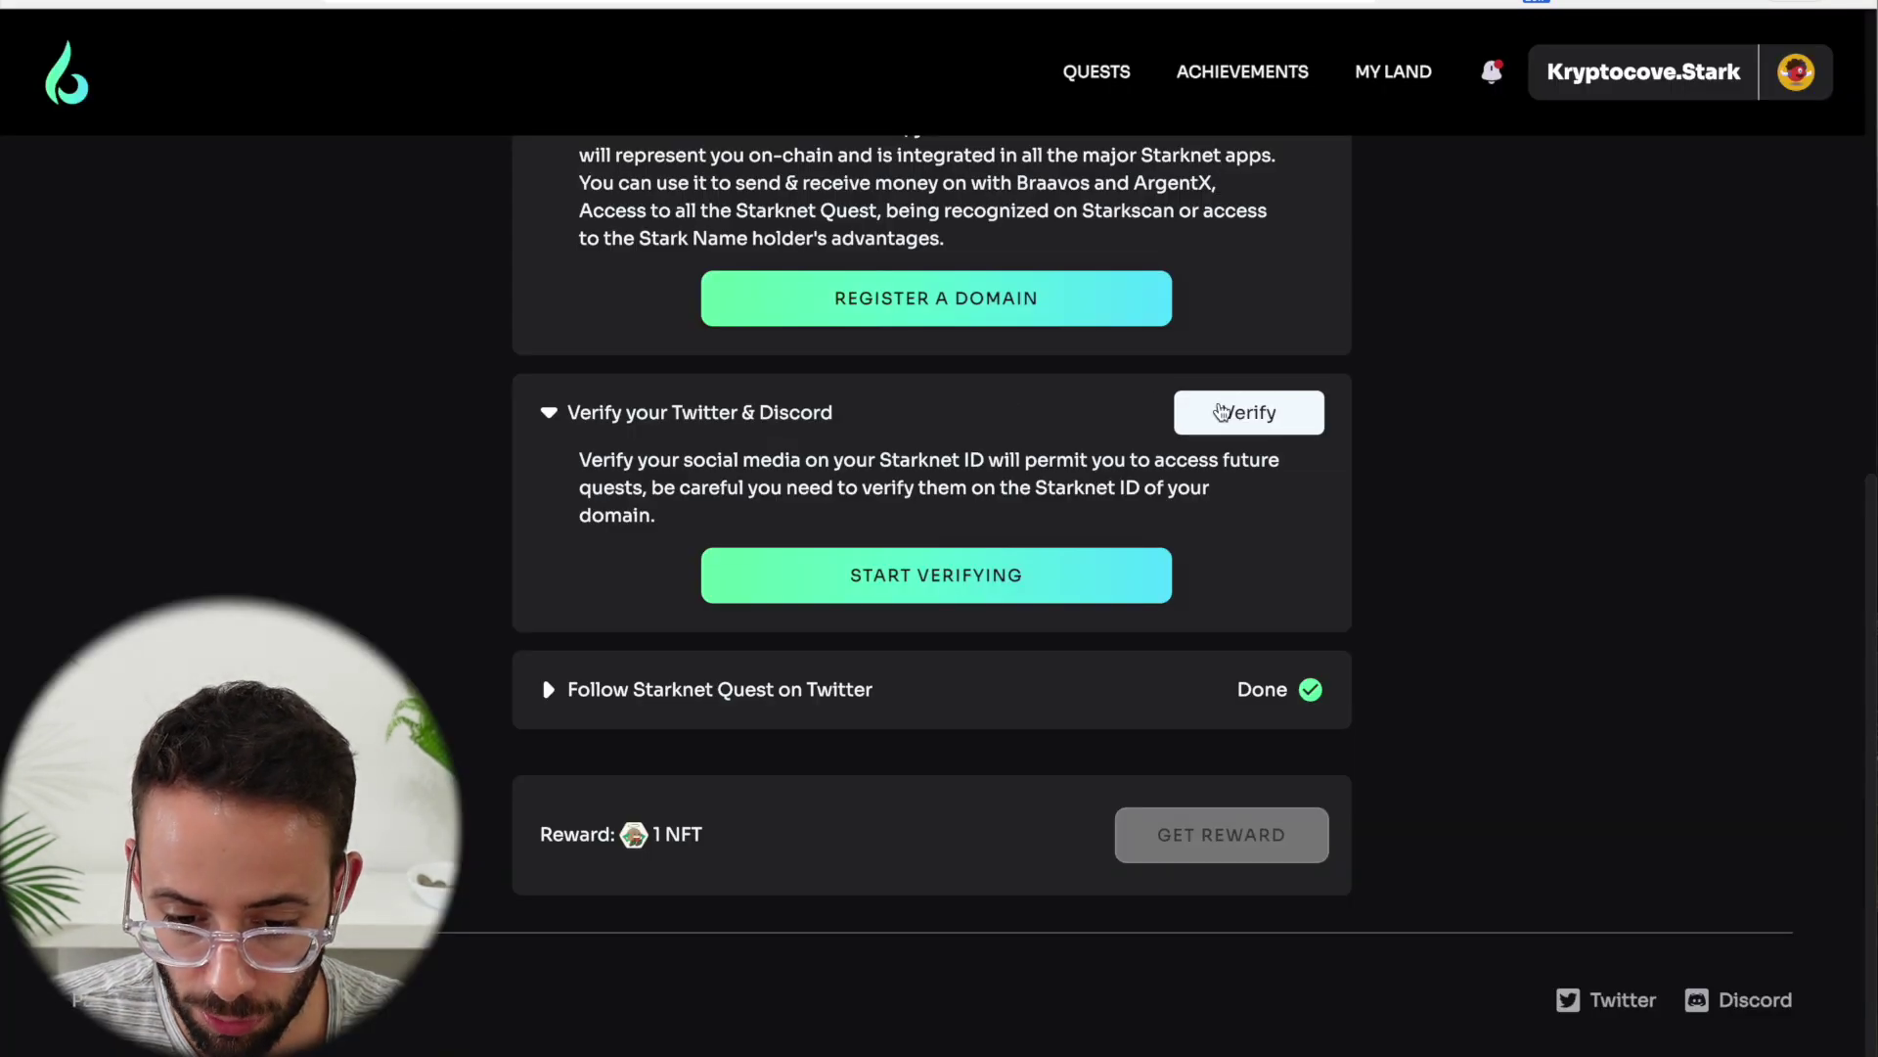
pyautogui.click(1222, 411)
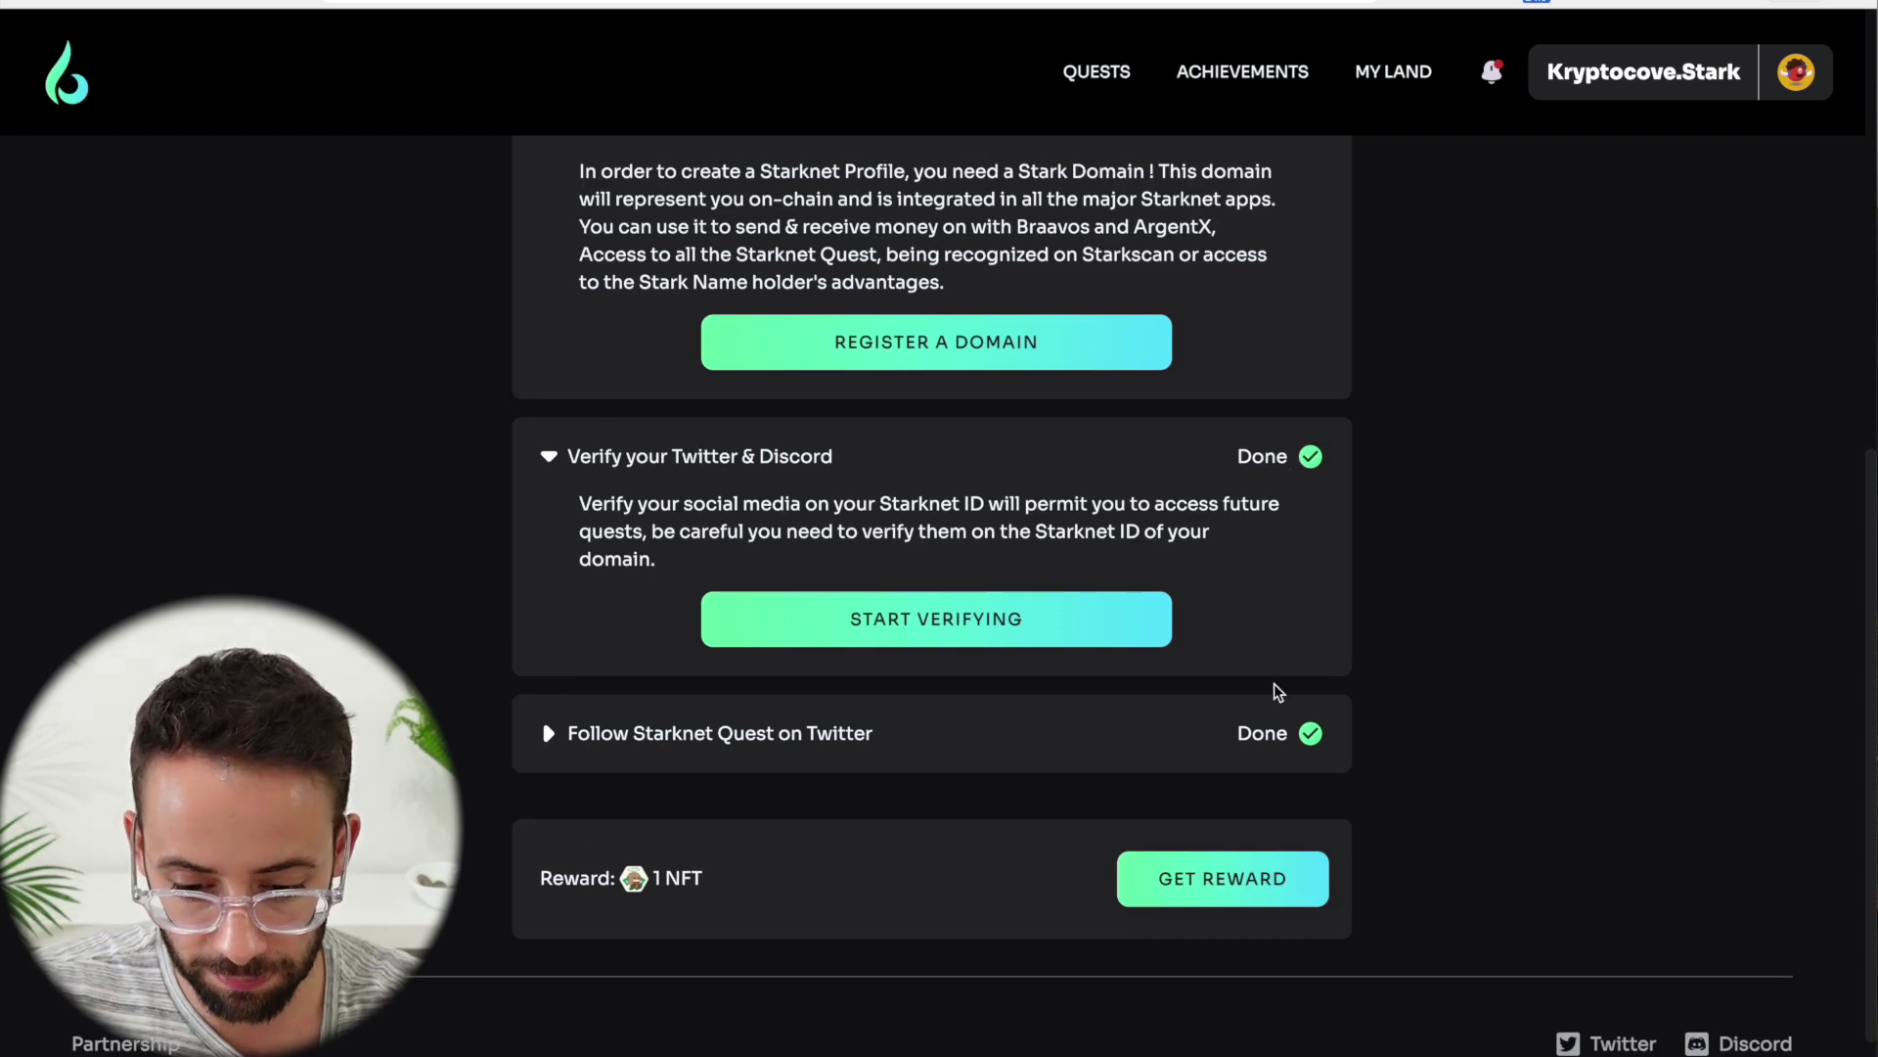
# Claim the Starknet profile quest's 1 NFT reward
pyautogui.click(1223, 878)
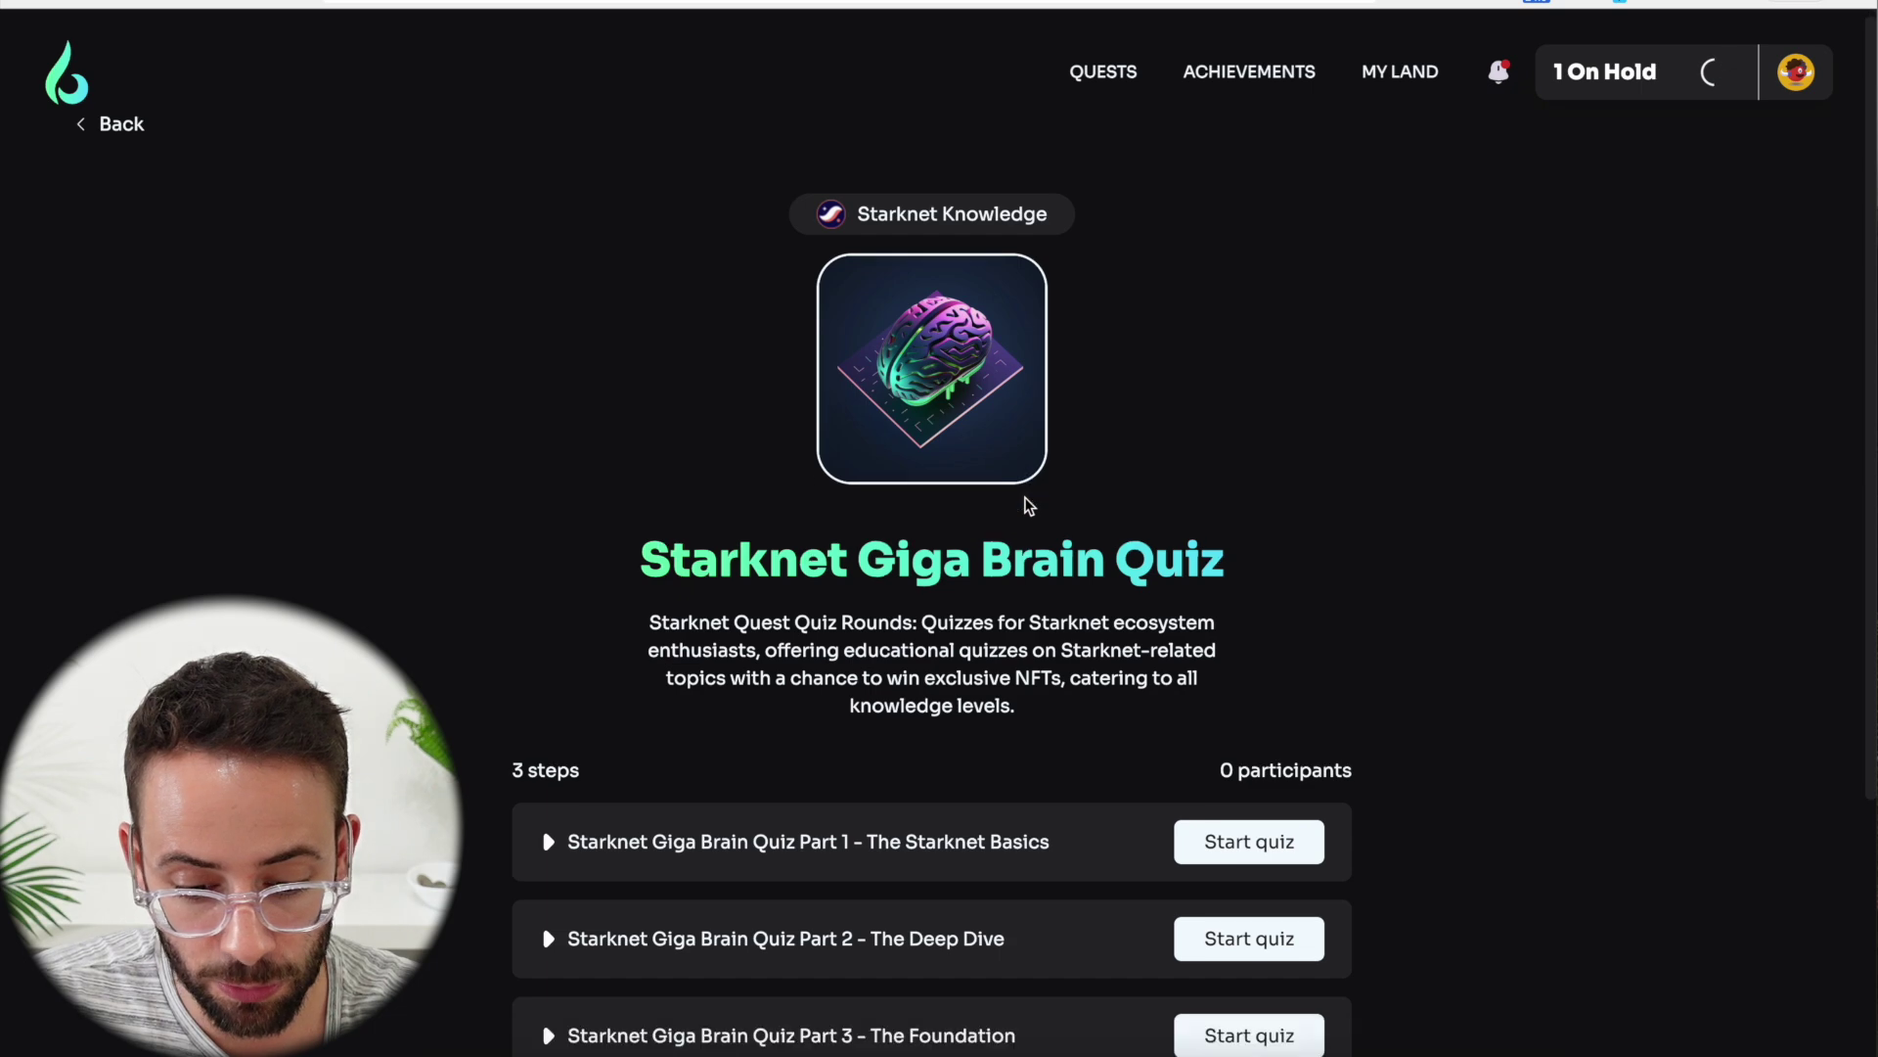
pyautogui.scroll(-3, 1023, 495)
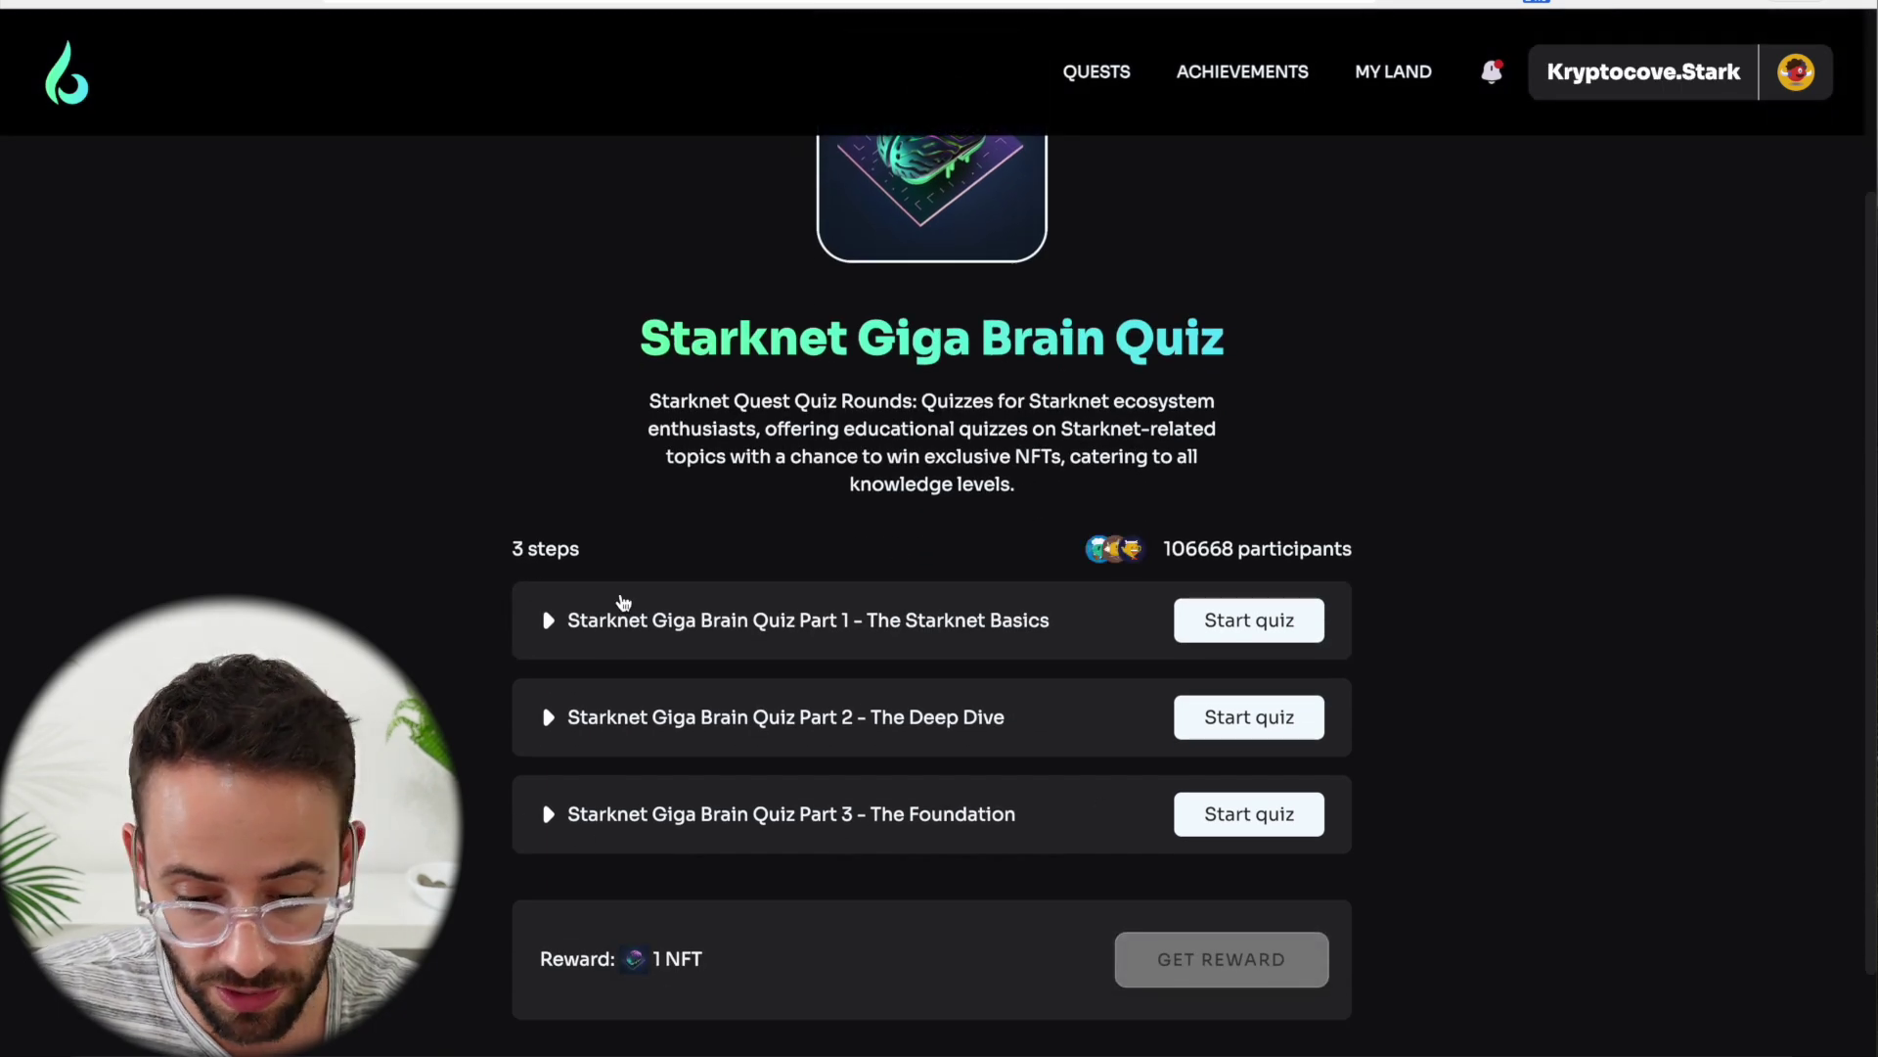
# Look over the Account Abstraction Mastery Quiz quest, then go back to the onboarding quests
pyautogui.click(29, 5)
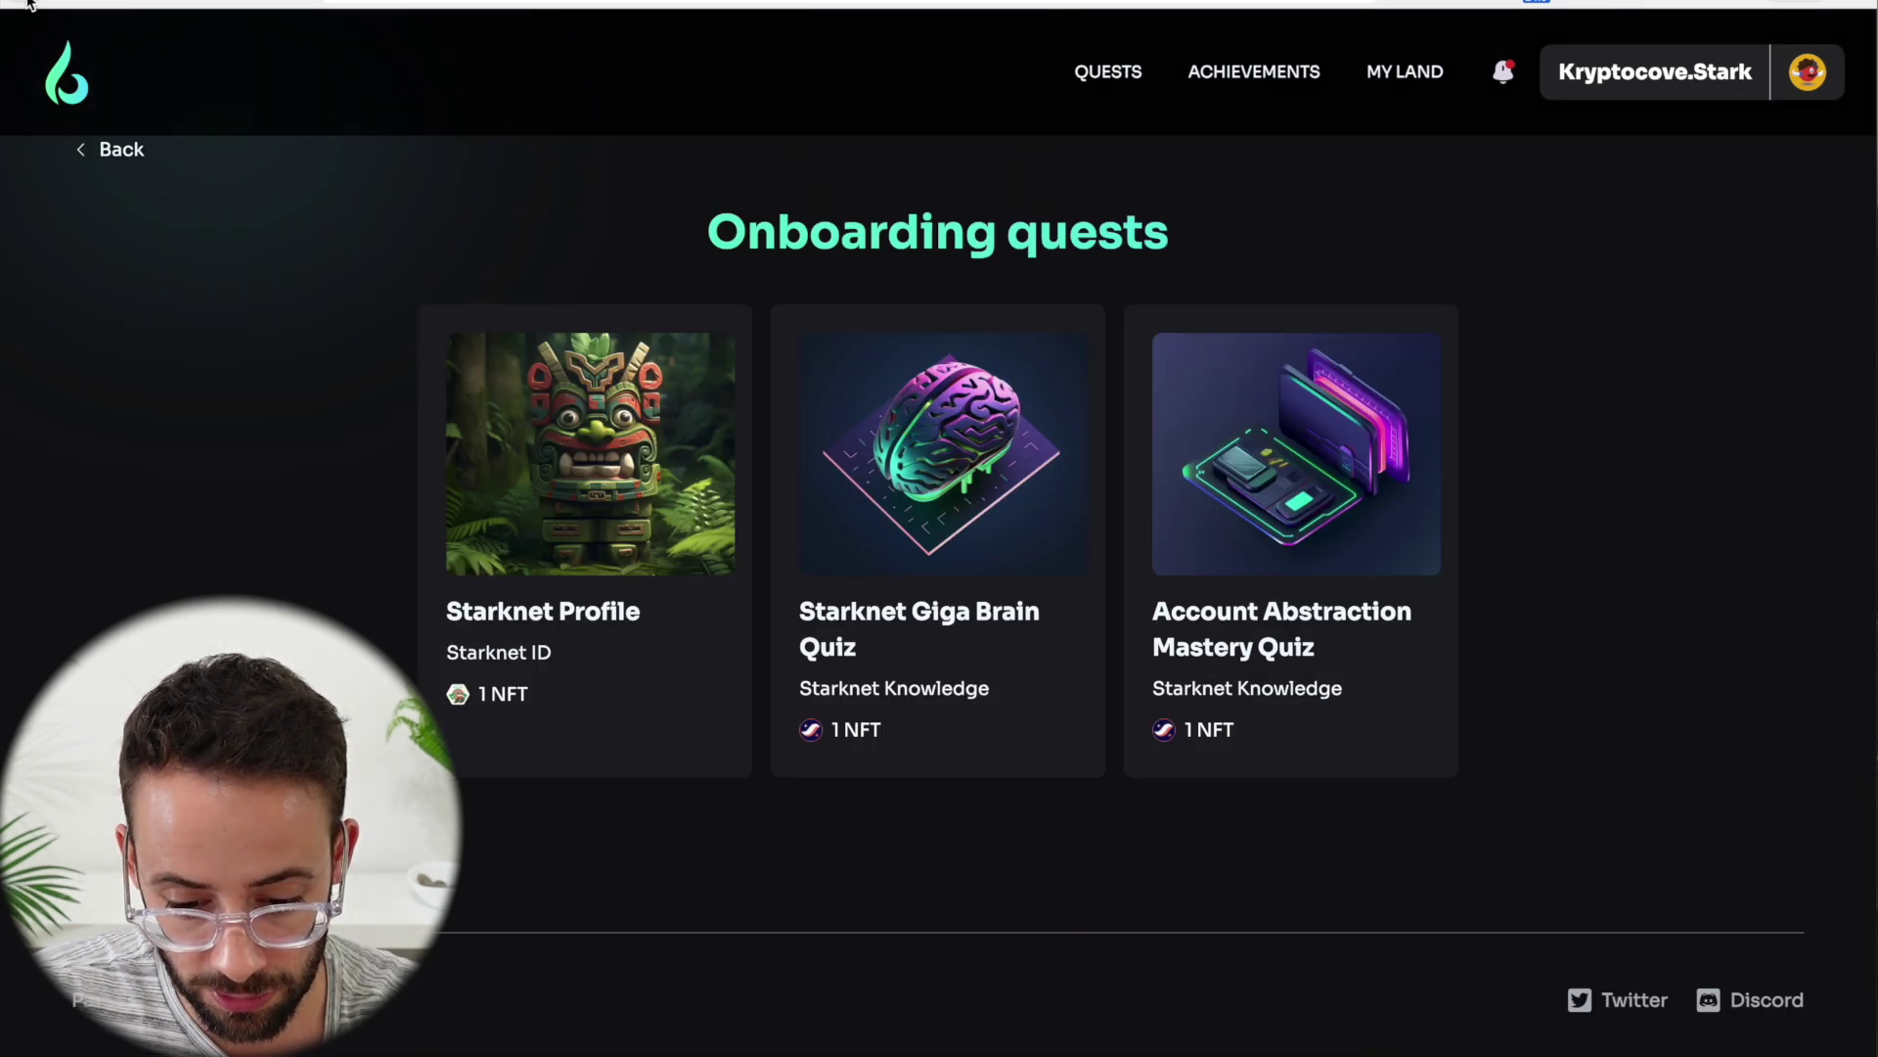
pyautogui.click(1276, 462)
pyautogui.scroll(-3, 1275, 462)
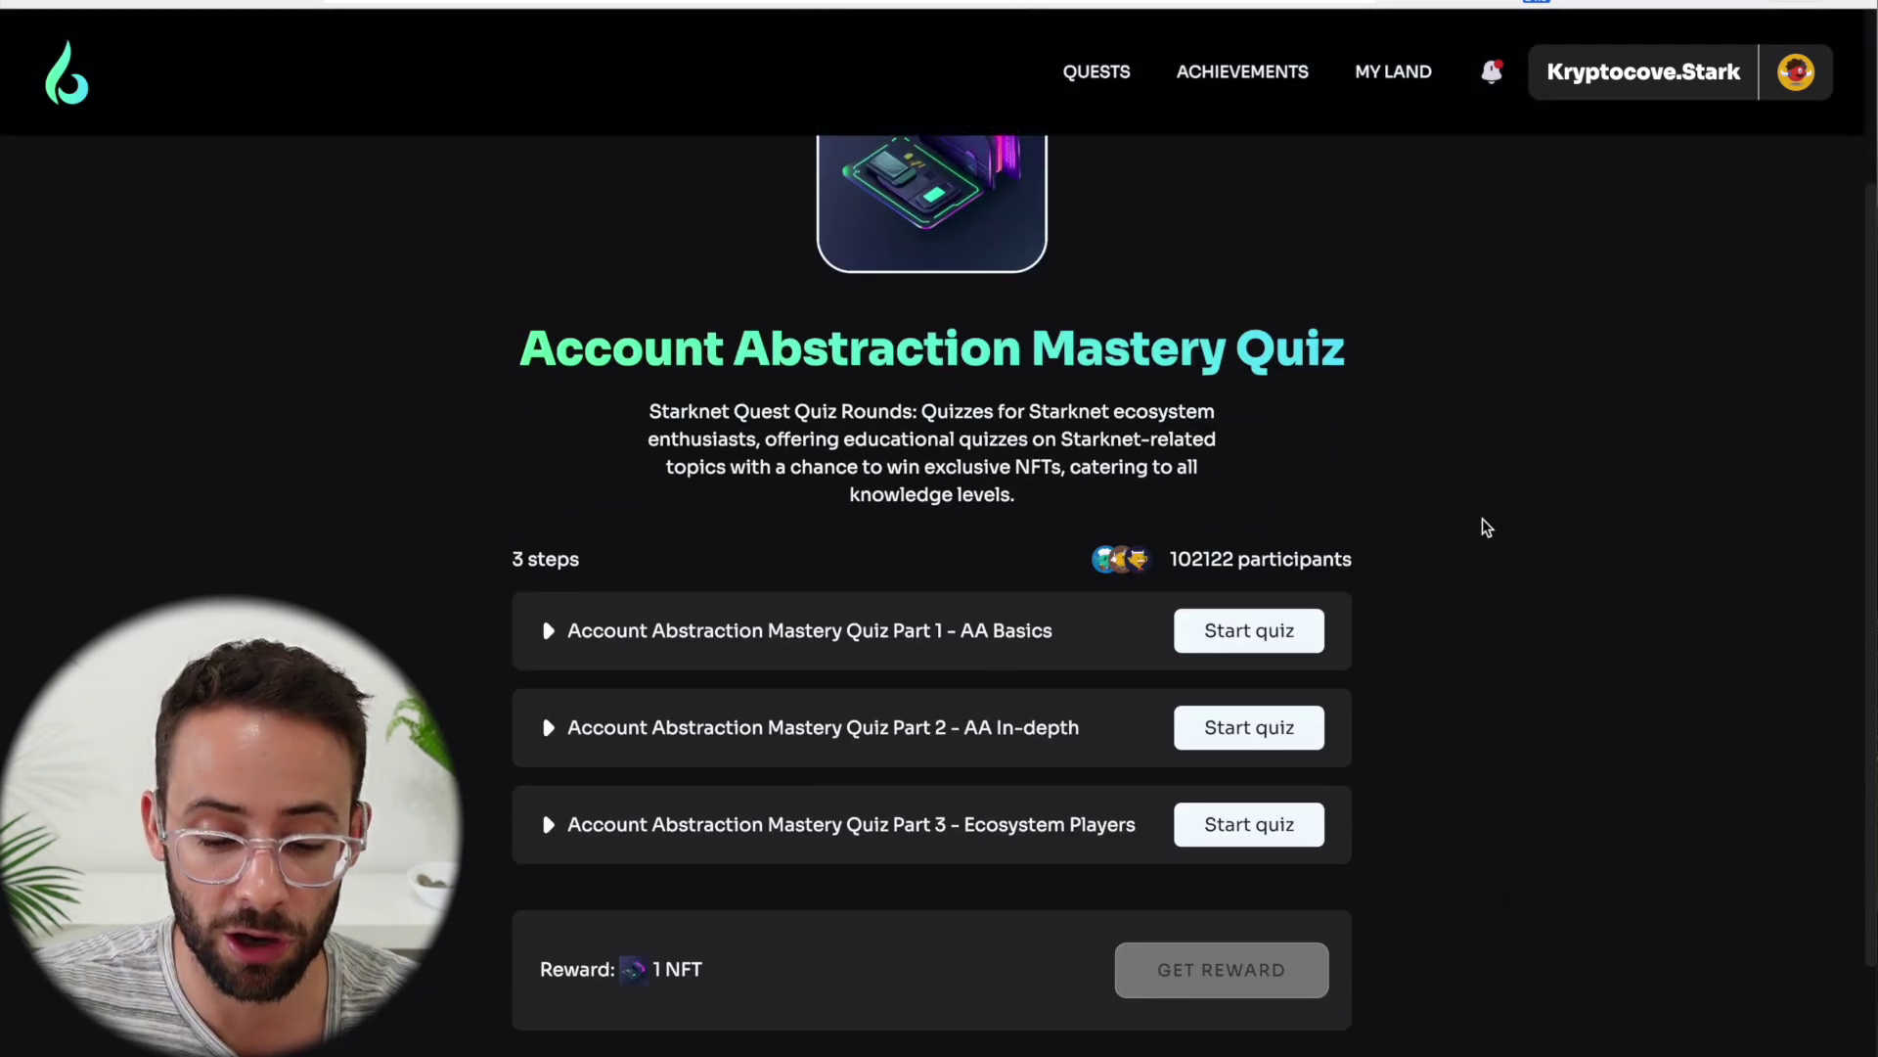
pyautogui.scroll(3, 1329, 832)
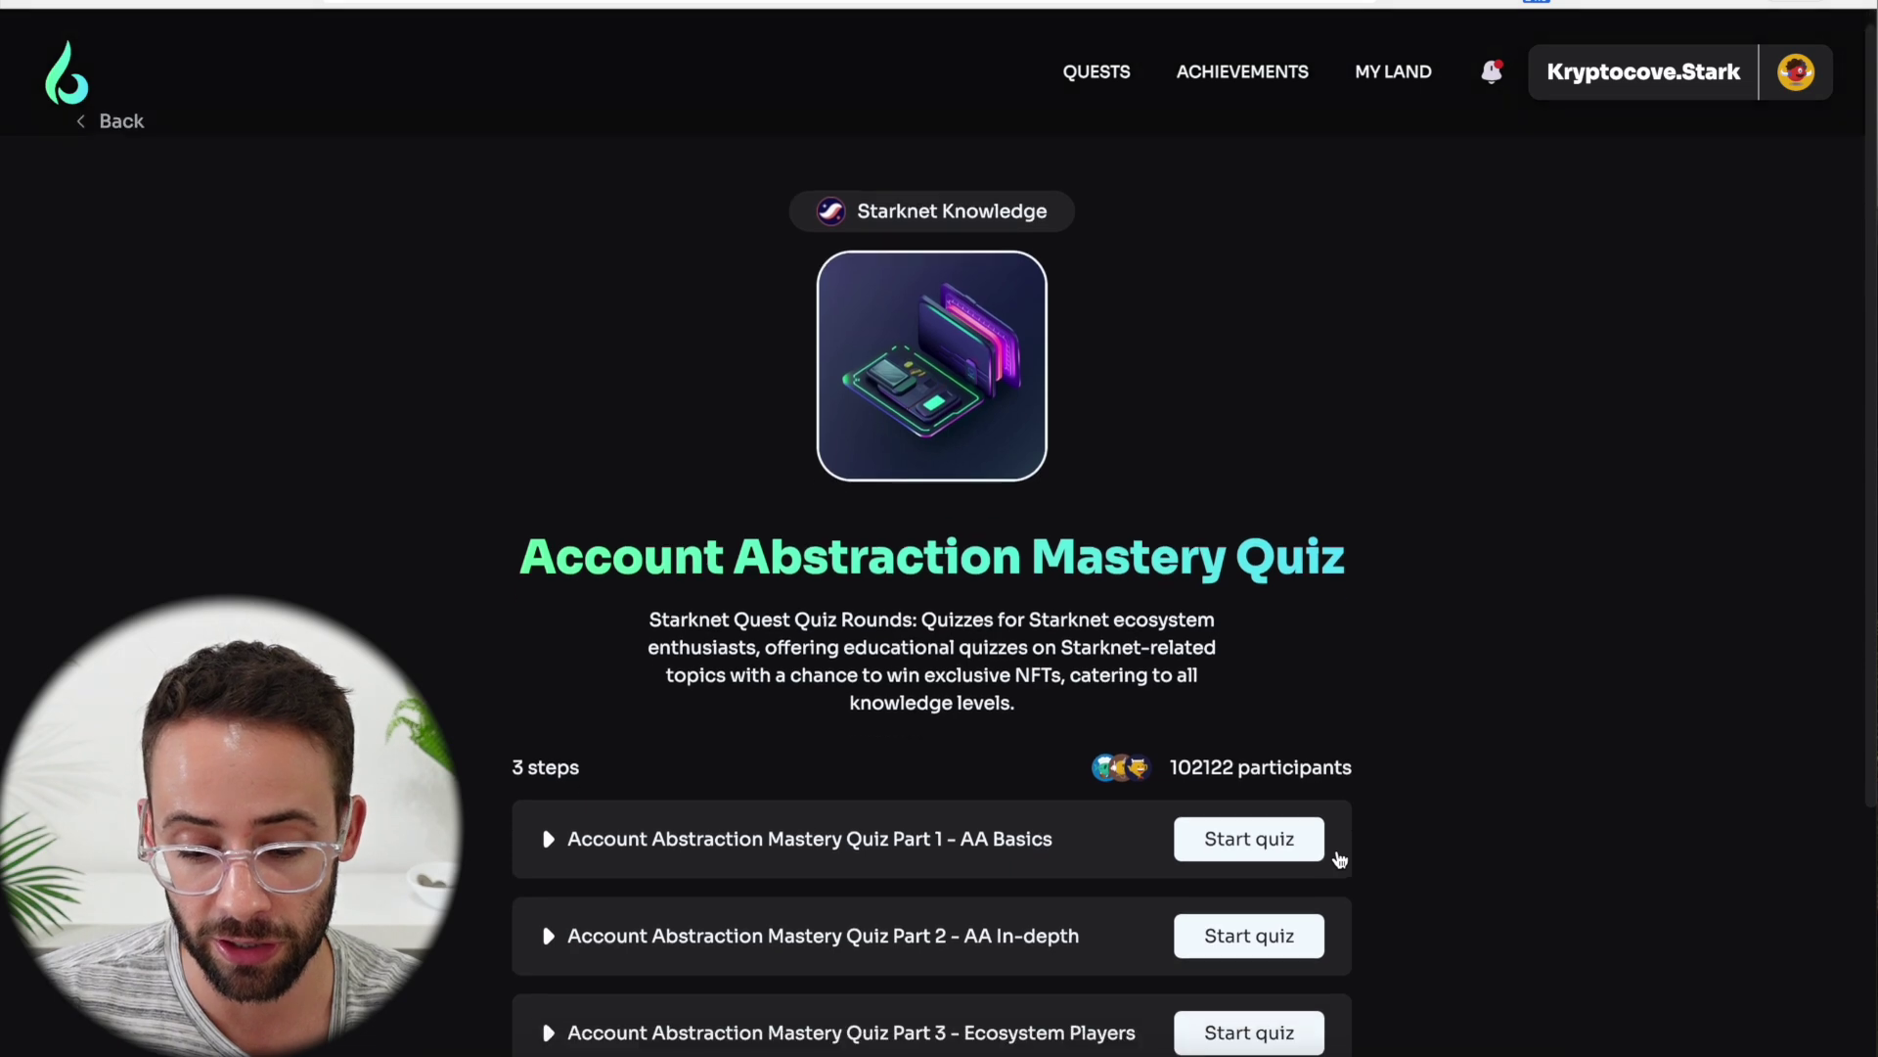
pyautogui.scroll(-3, 1370, 831)
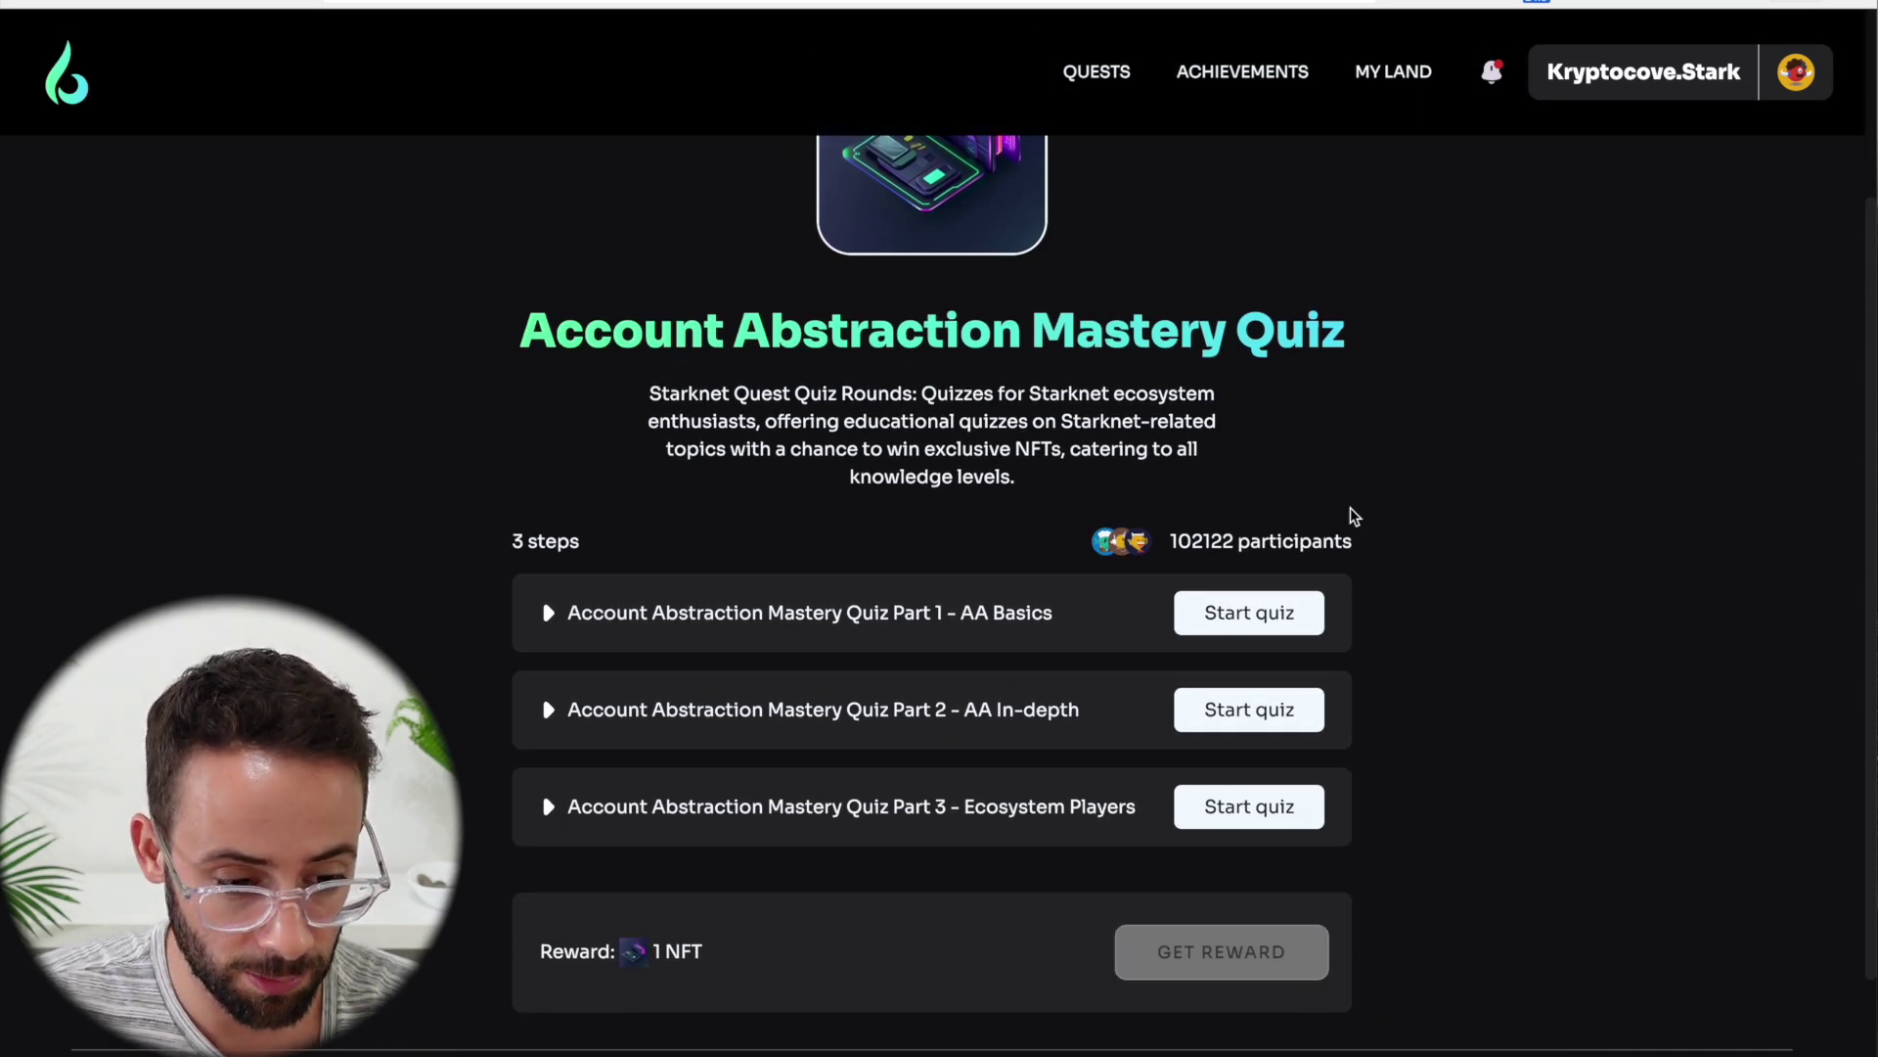
pyautogui.hotkey('alt', 'Left')
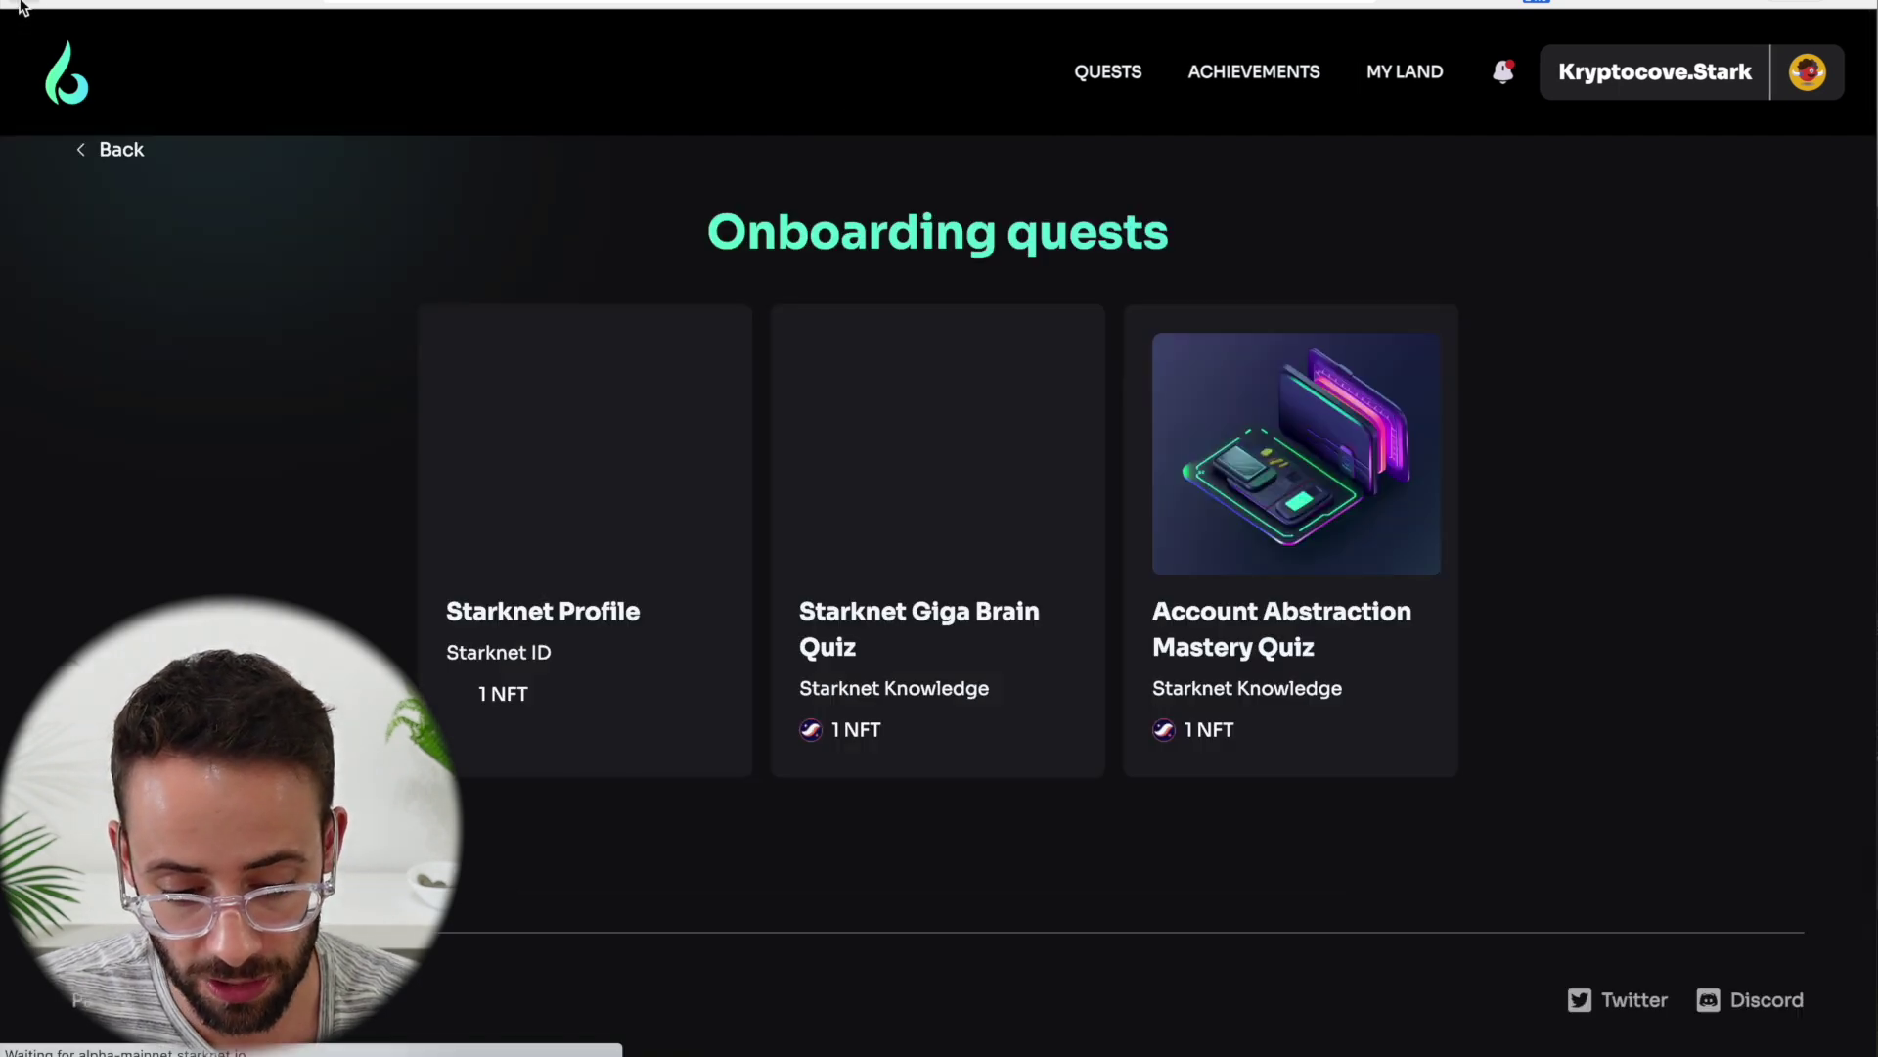
# Open the Starknet Giga Brain Quiz quest and scroll through its three quiz parts
pyautogui.click(994, 529)
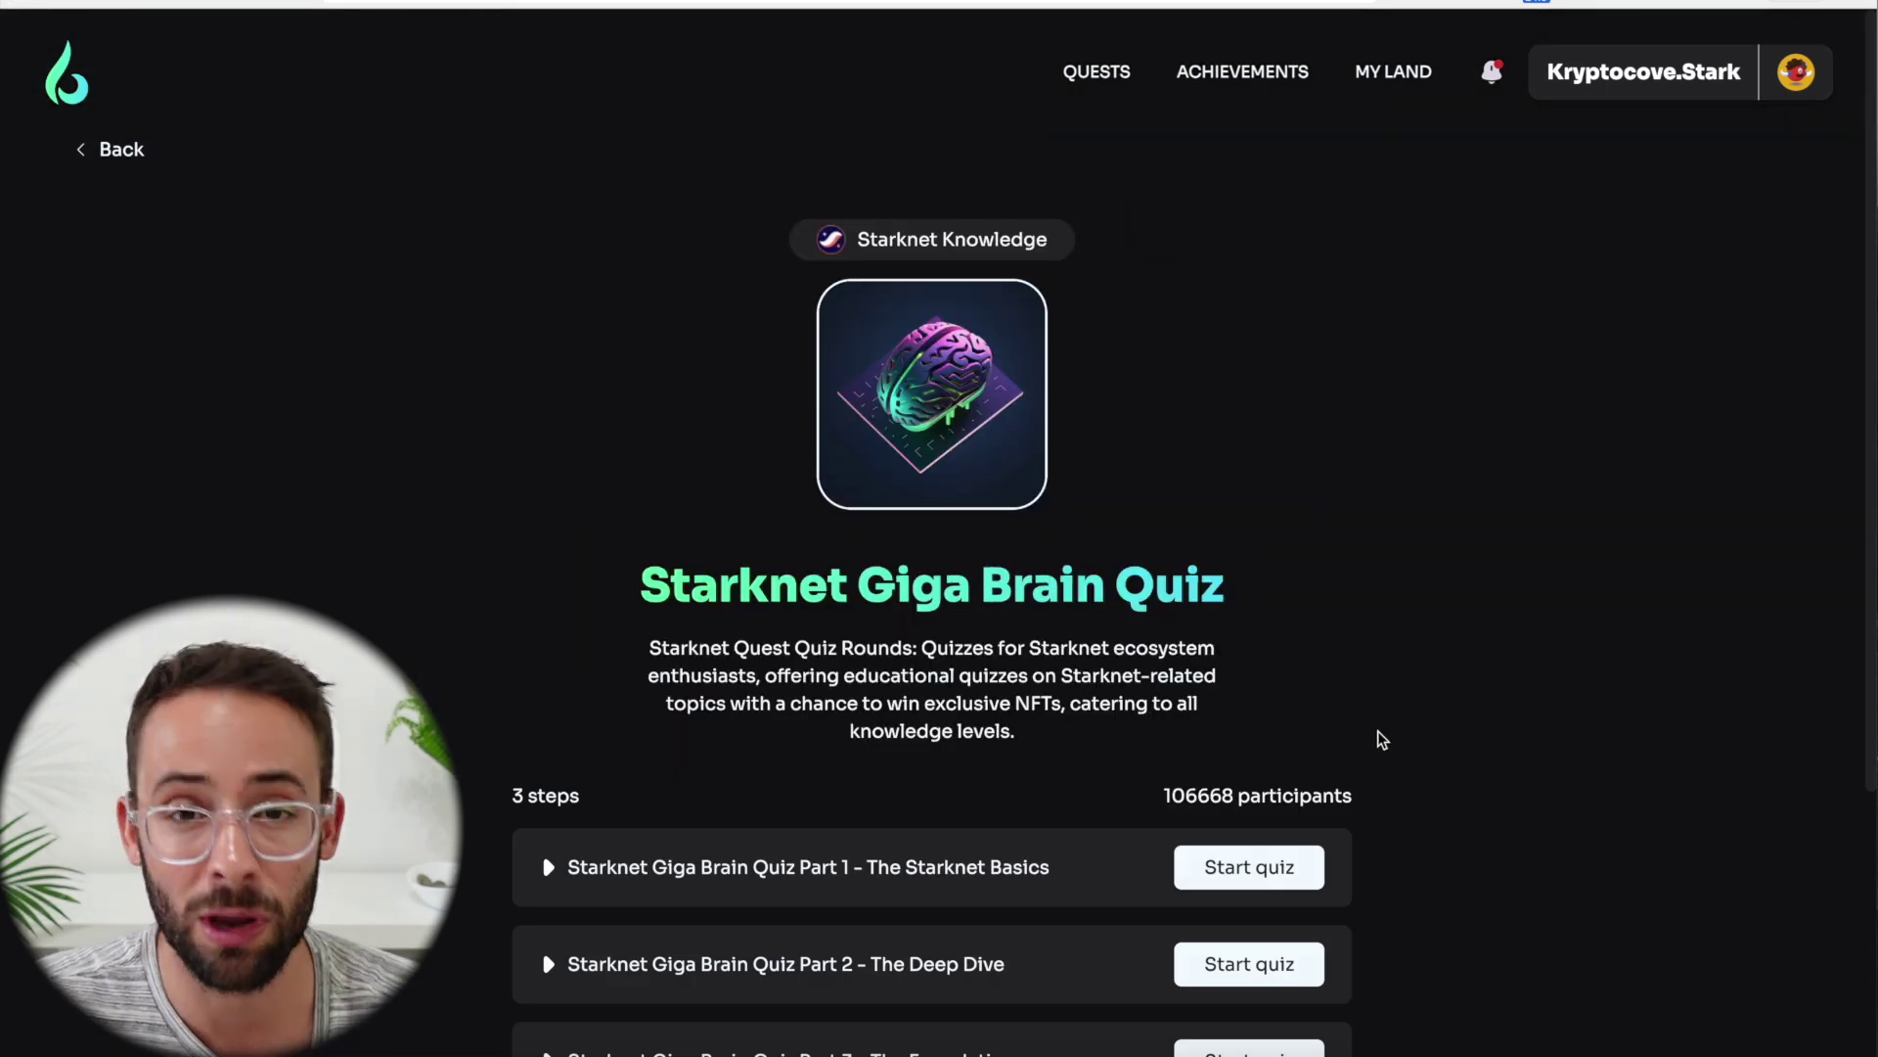
pyautogui.scroll(-2, 1377, 742)
pyautogui.scroll(2, 1379, 741)
pyautogui.scroll(-1, 1381, 741)
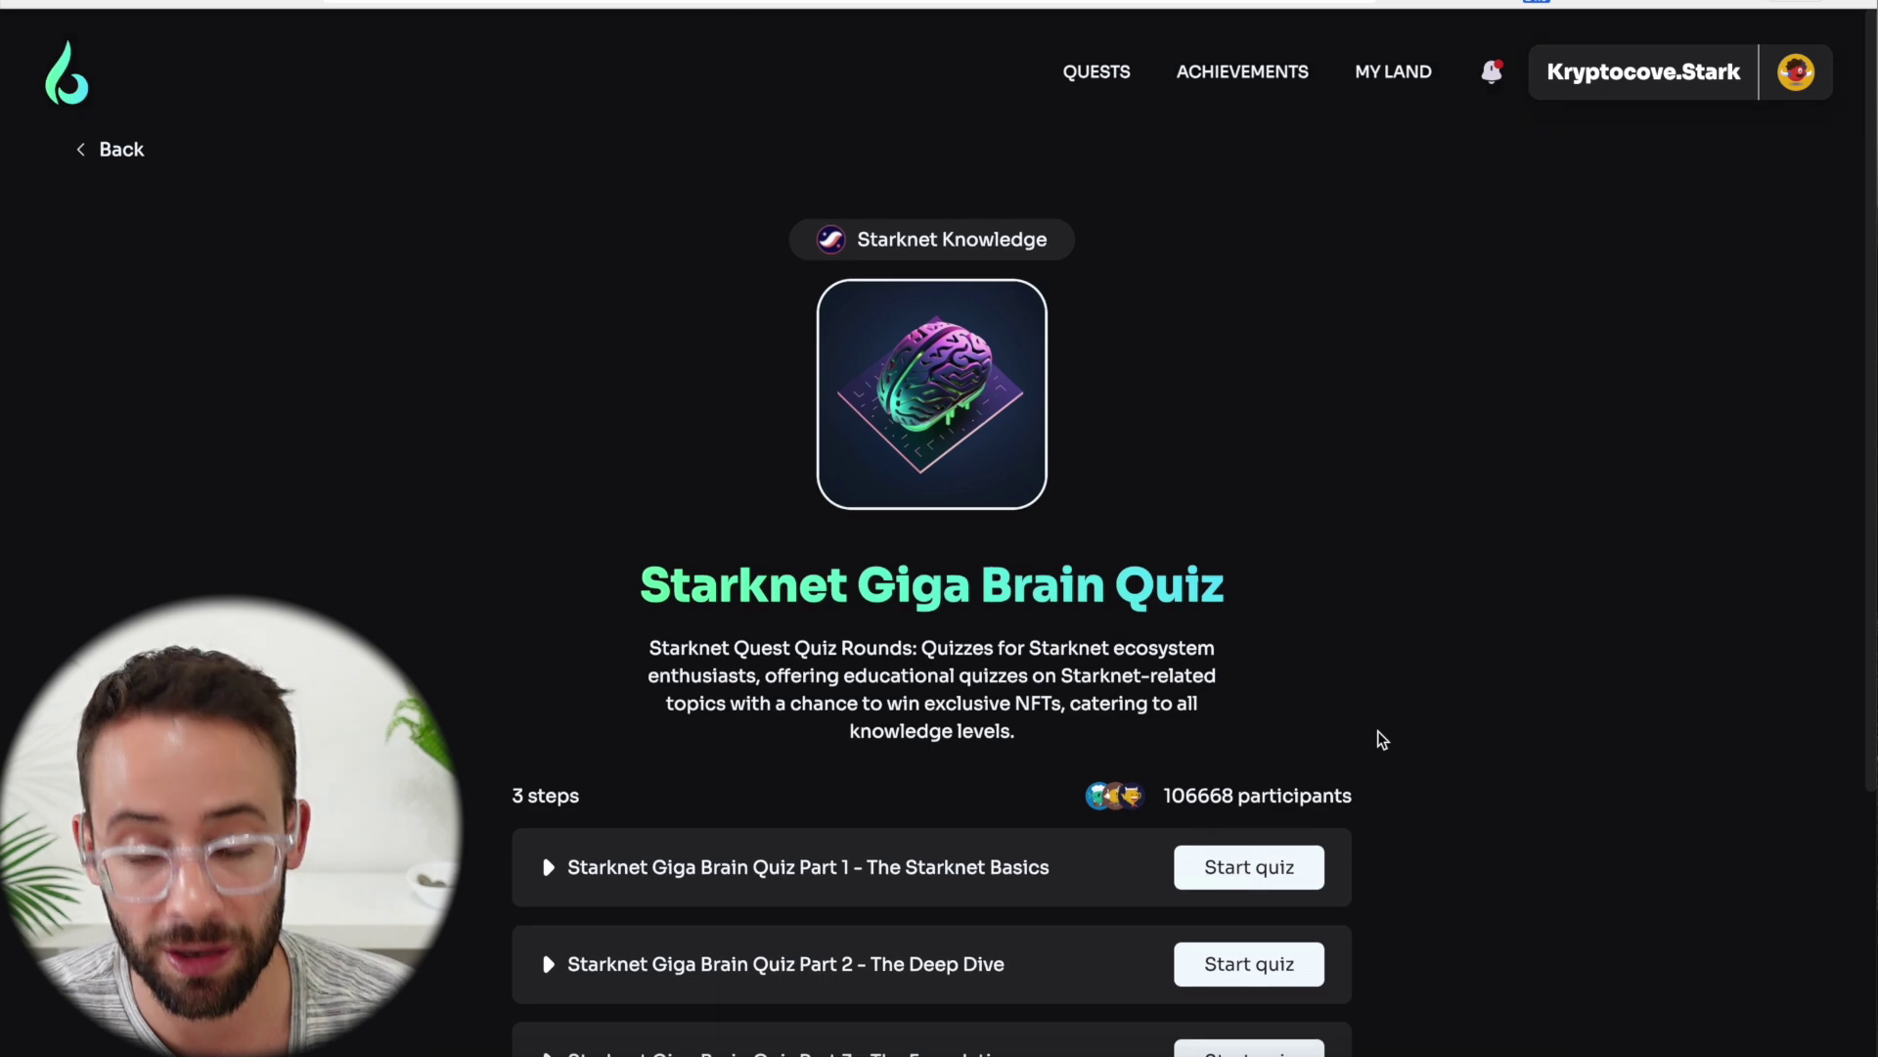